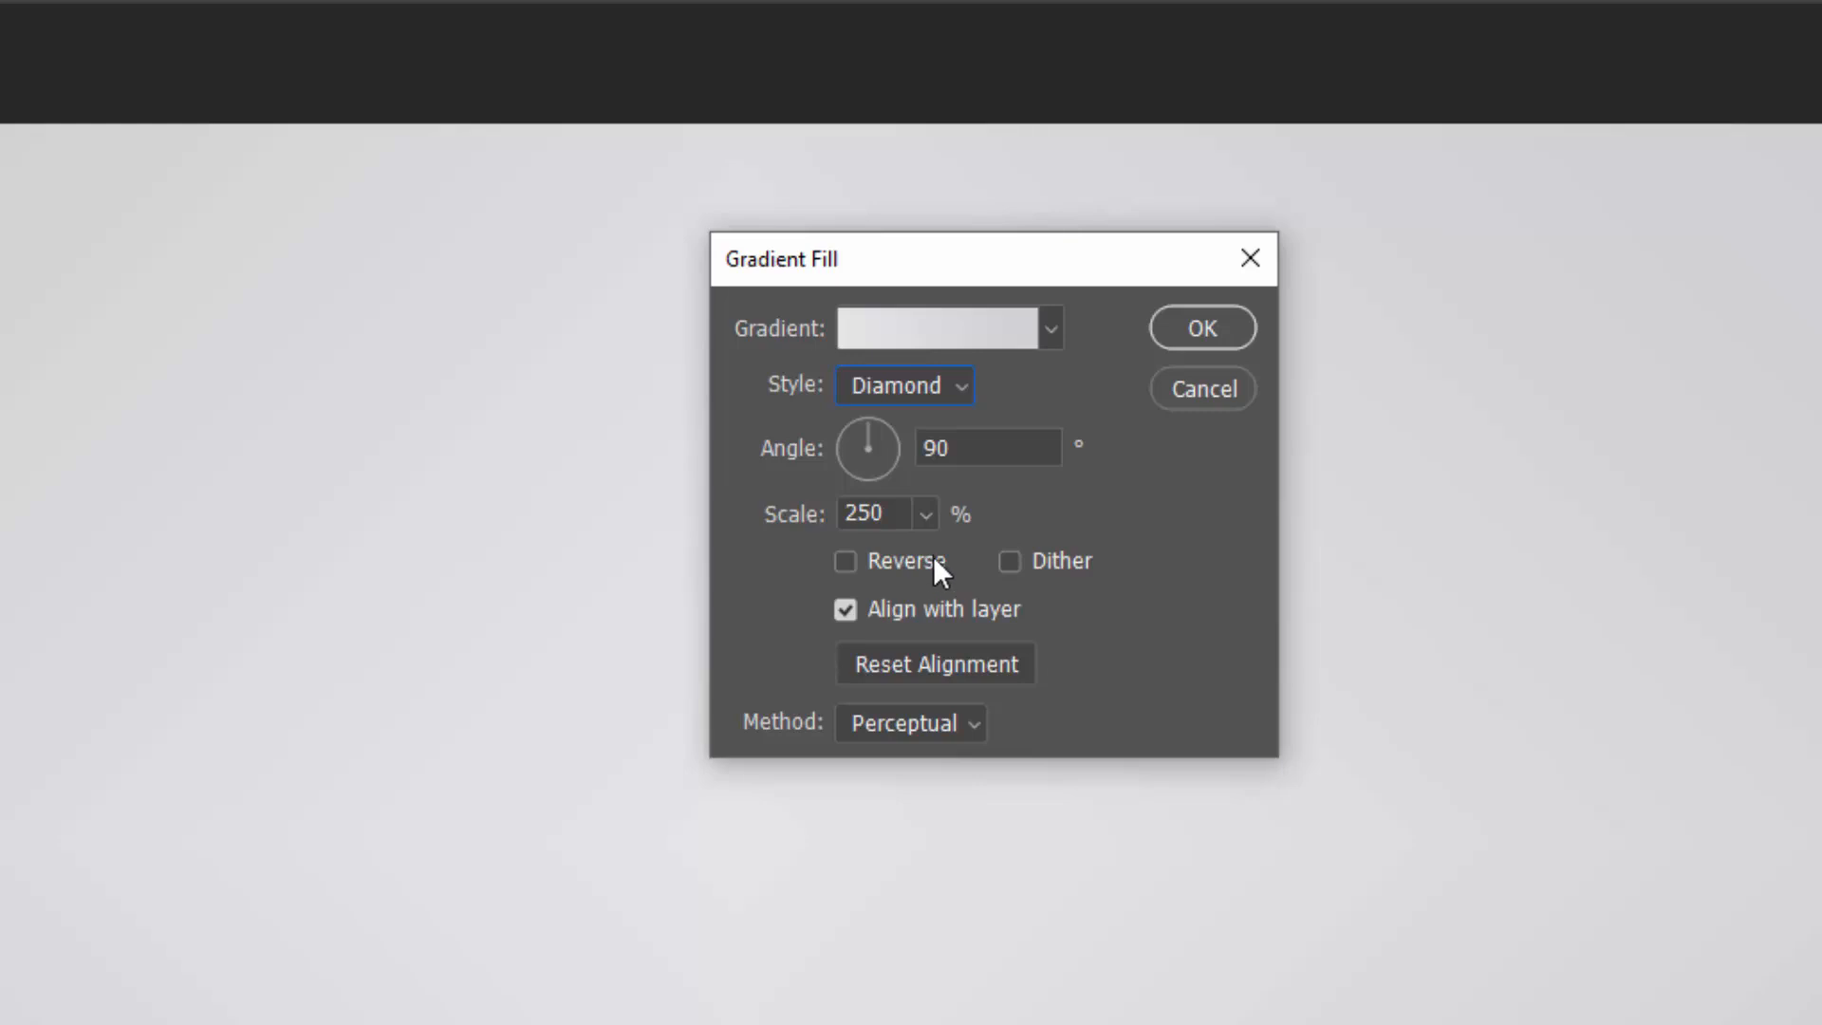
Enable Reverse and Dither for the diamond gradient fill and apply it
left_click(917, 560)
left_click(1029, 561)
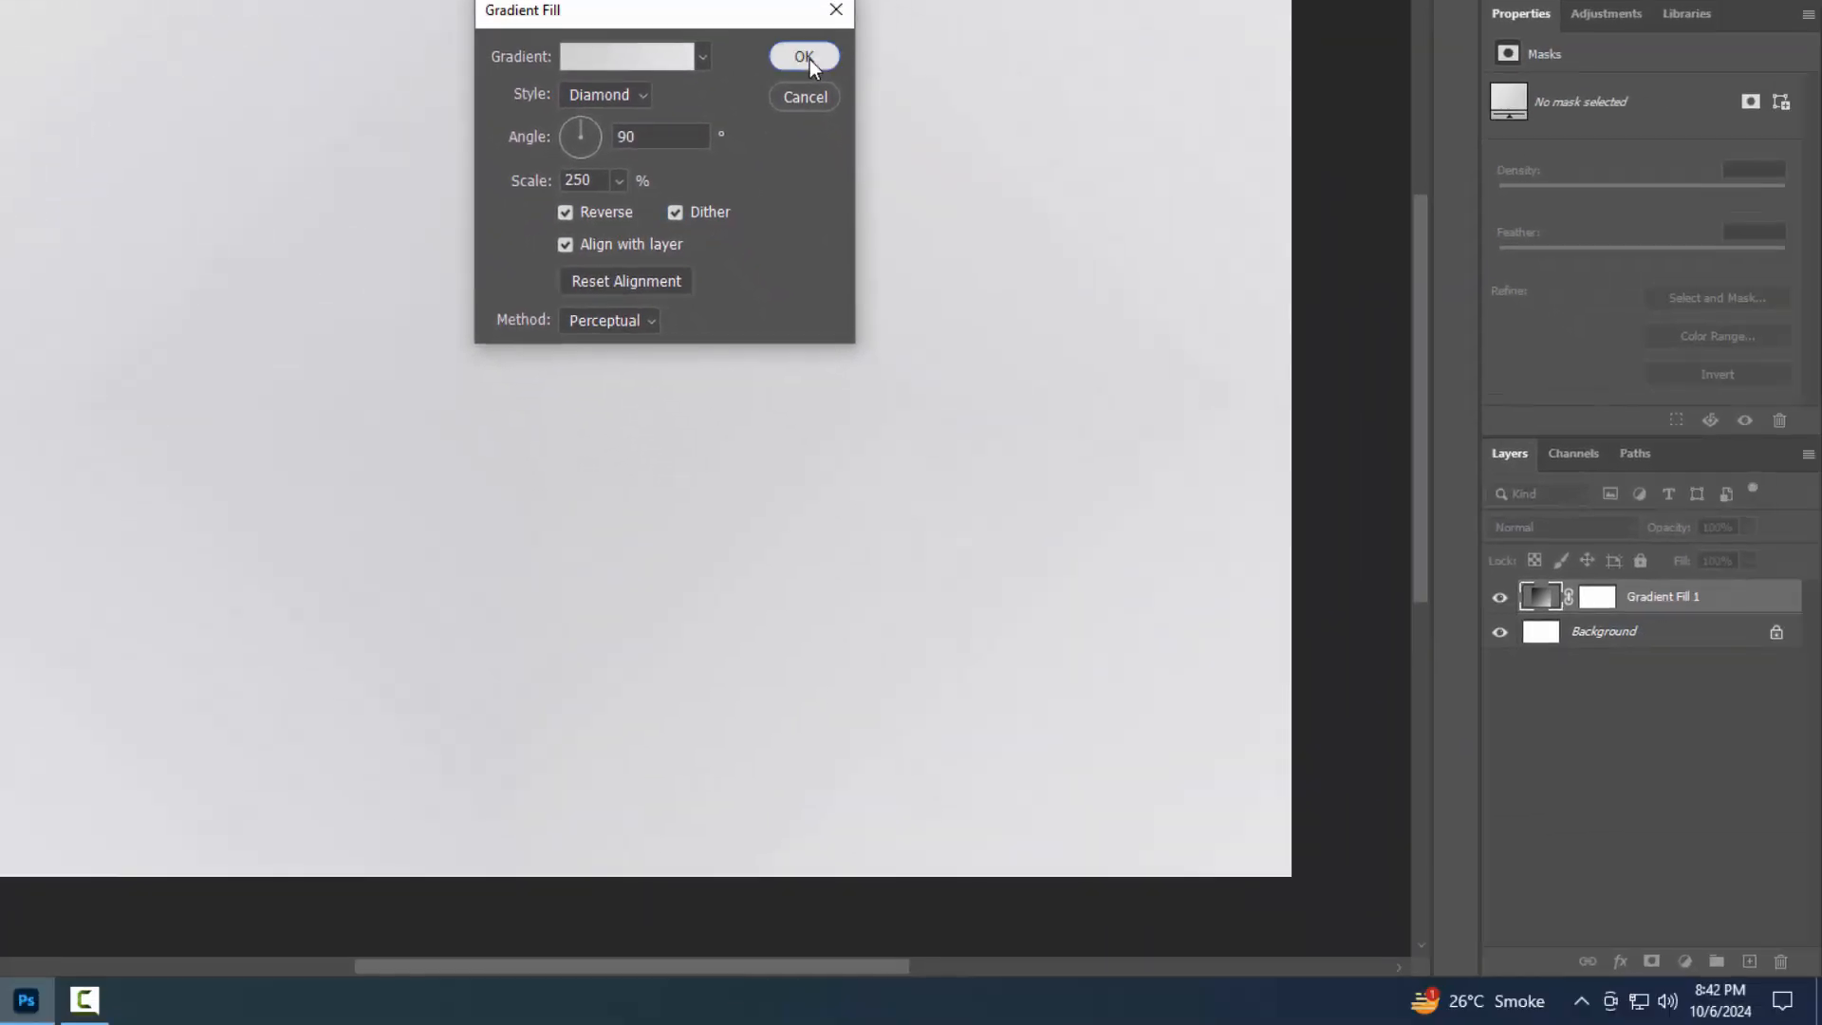
left_click(805, 57)
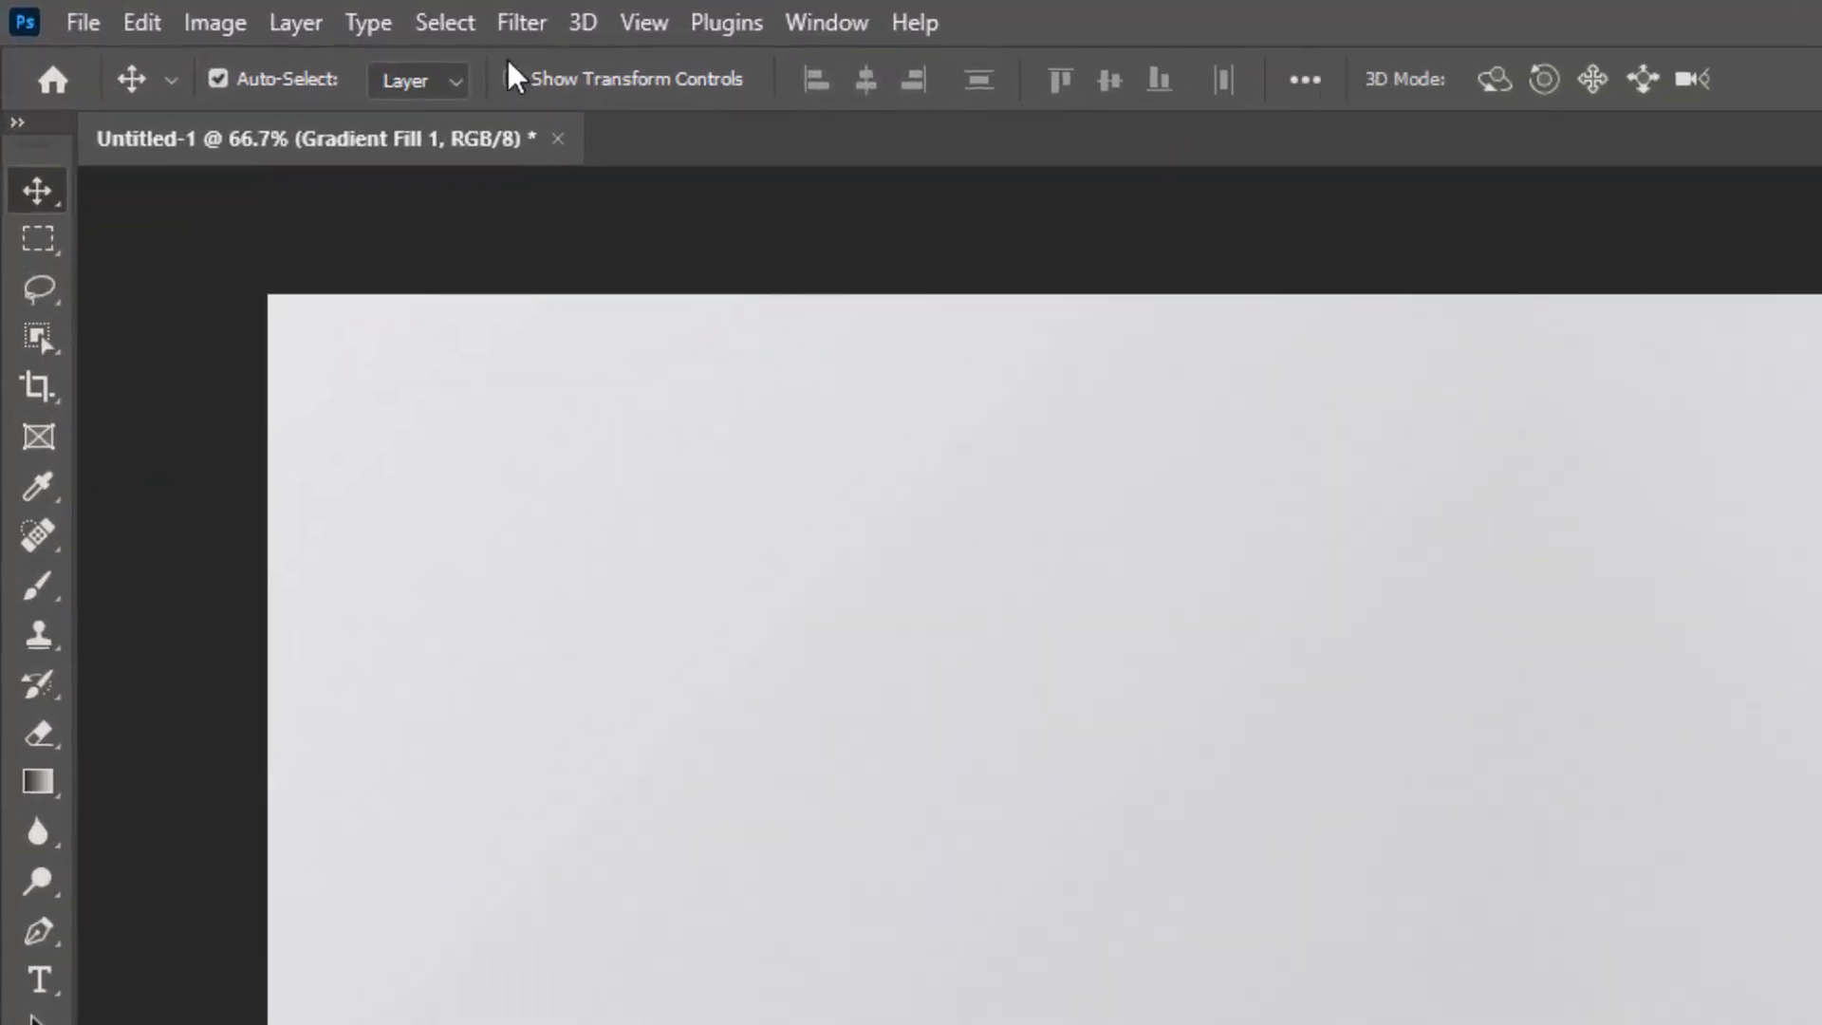
Convert the gradient fill layer to a smart object and apply an Add Noise filter with 12.5% uniform noise
left_click(264, 9)
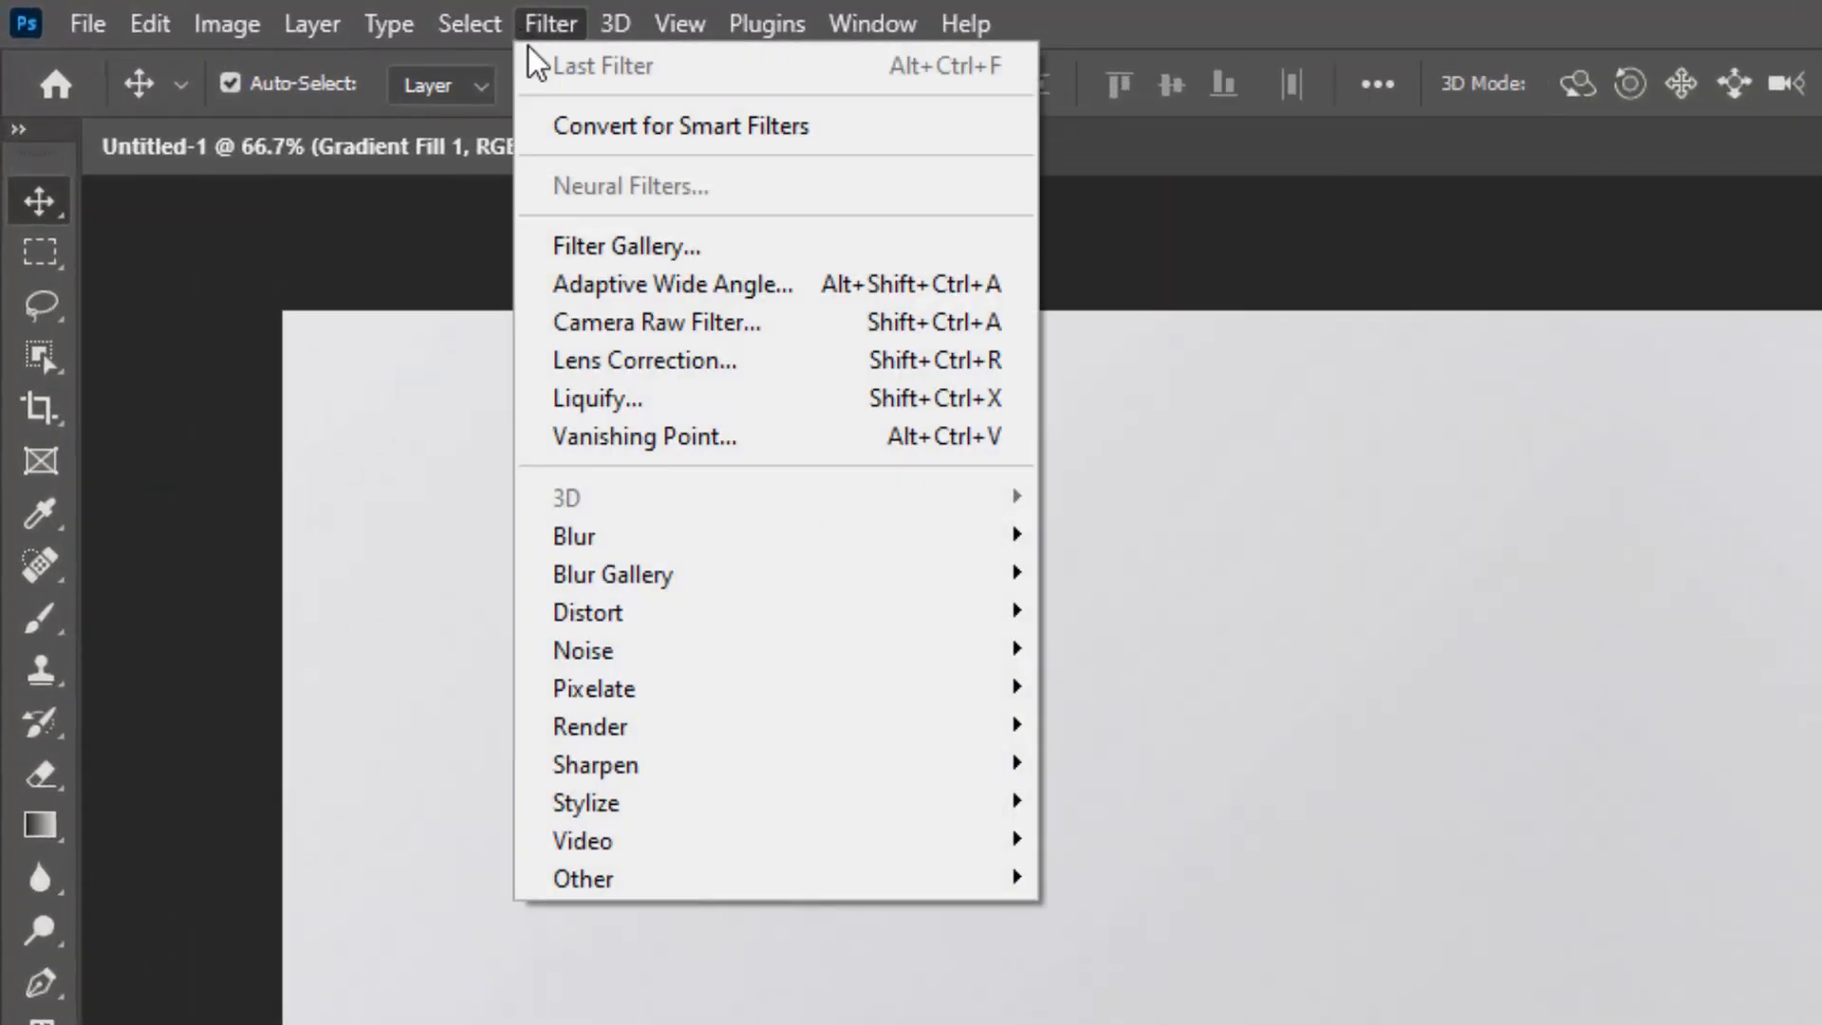
mouse_move(651, 645)
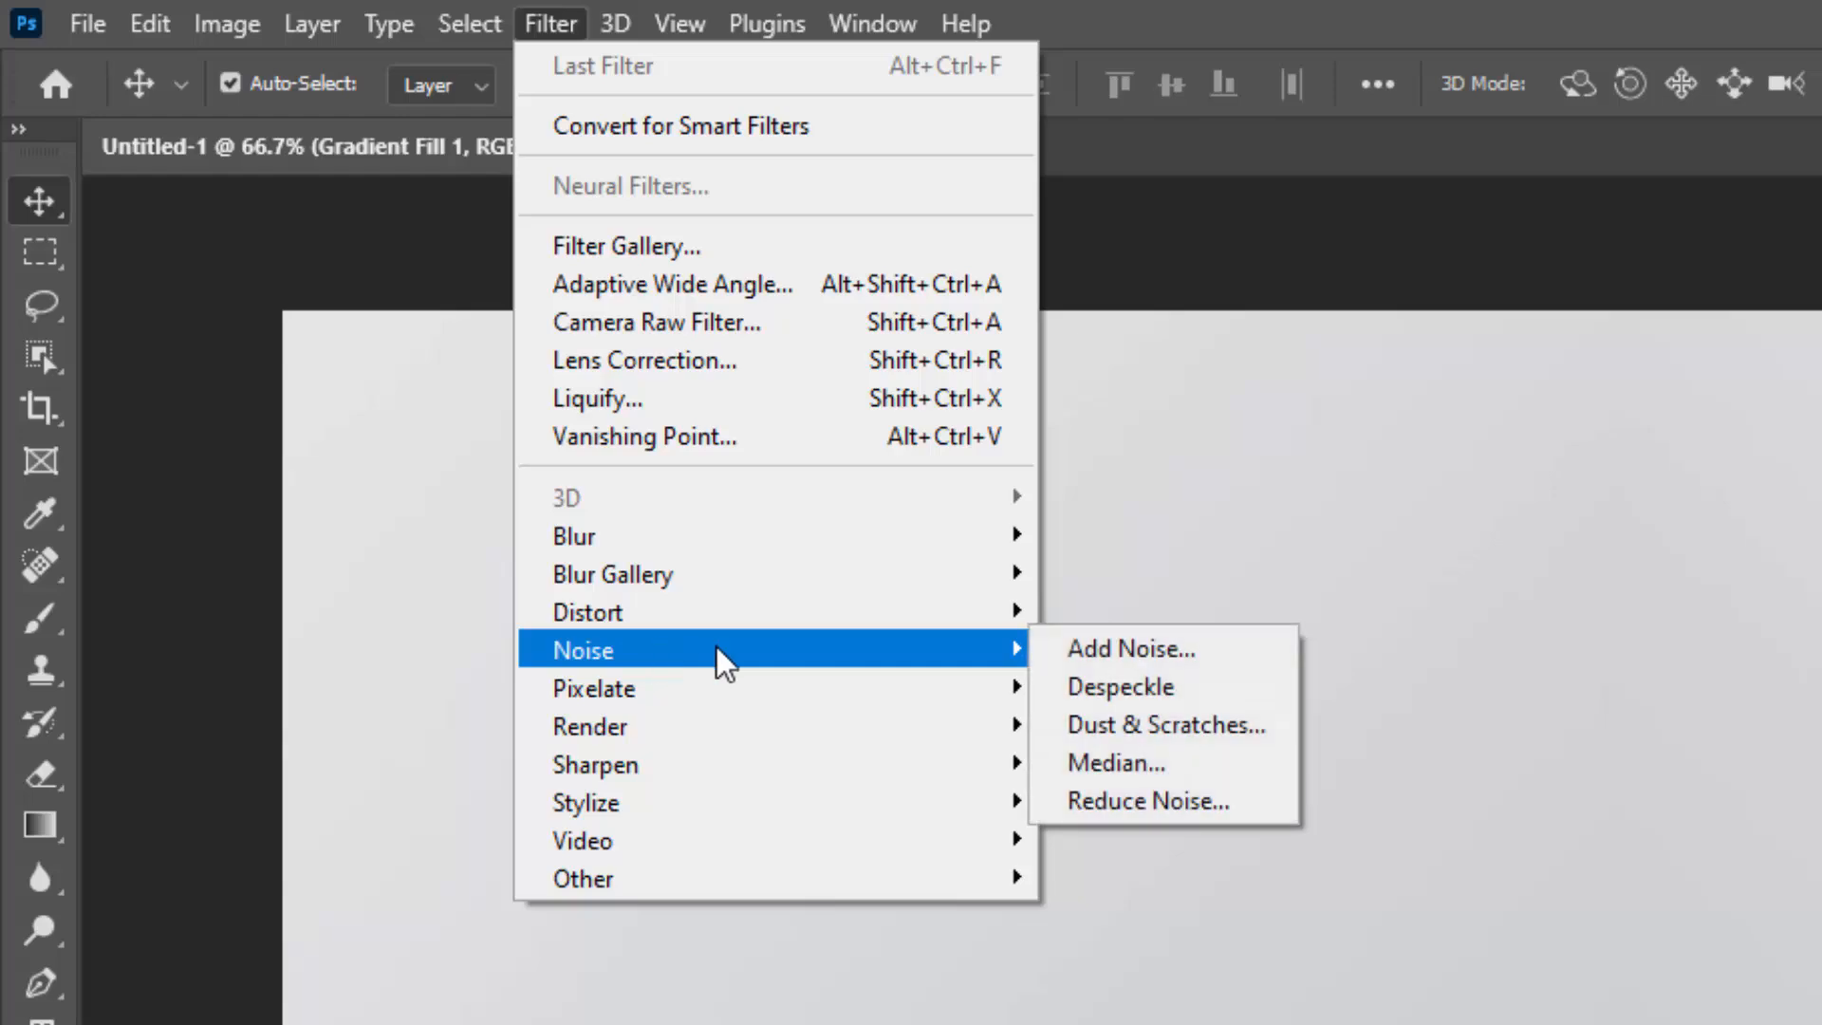
left_click(1091, 649)
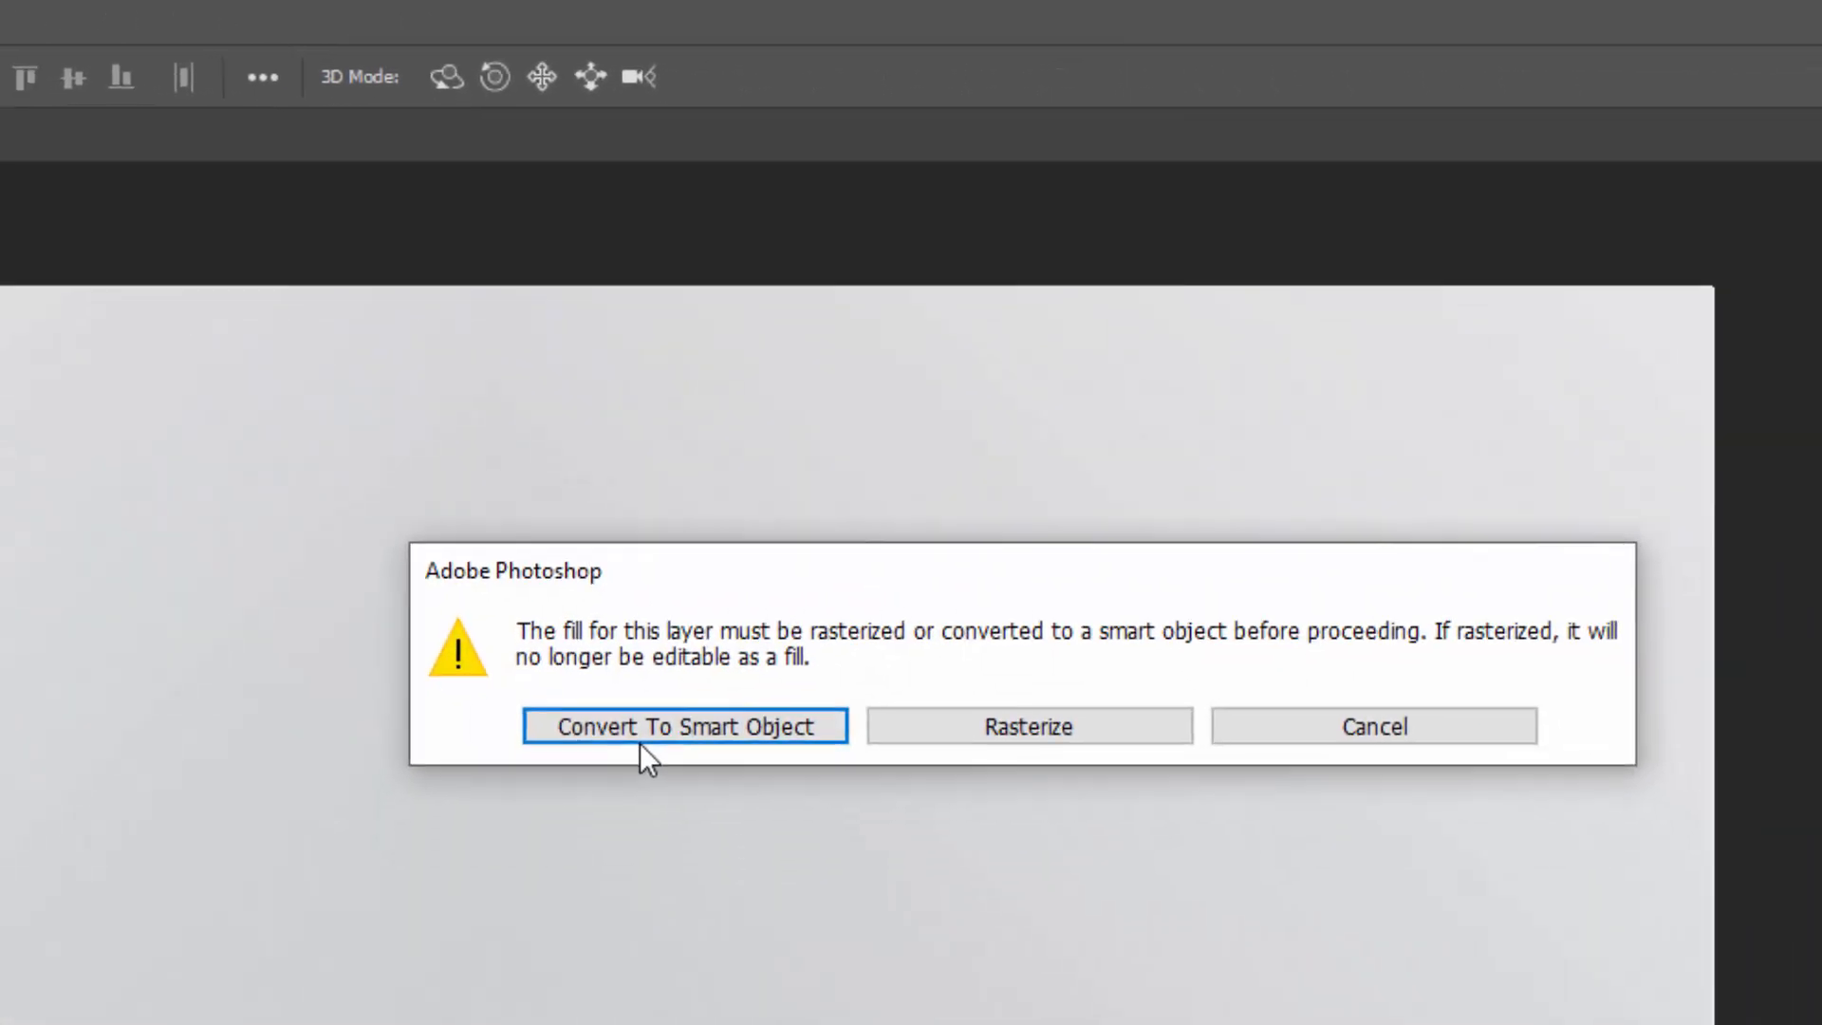
left_click(655, 797)
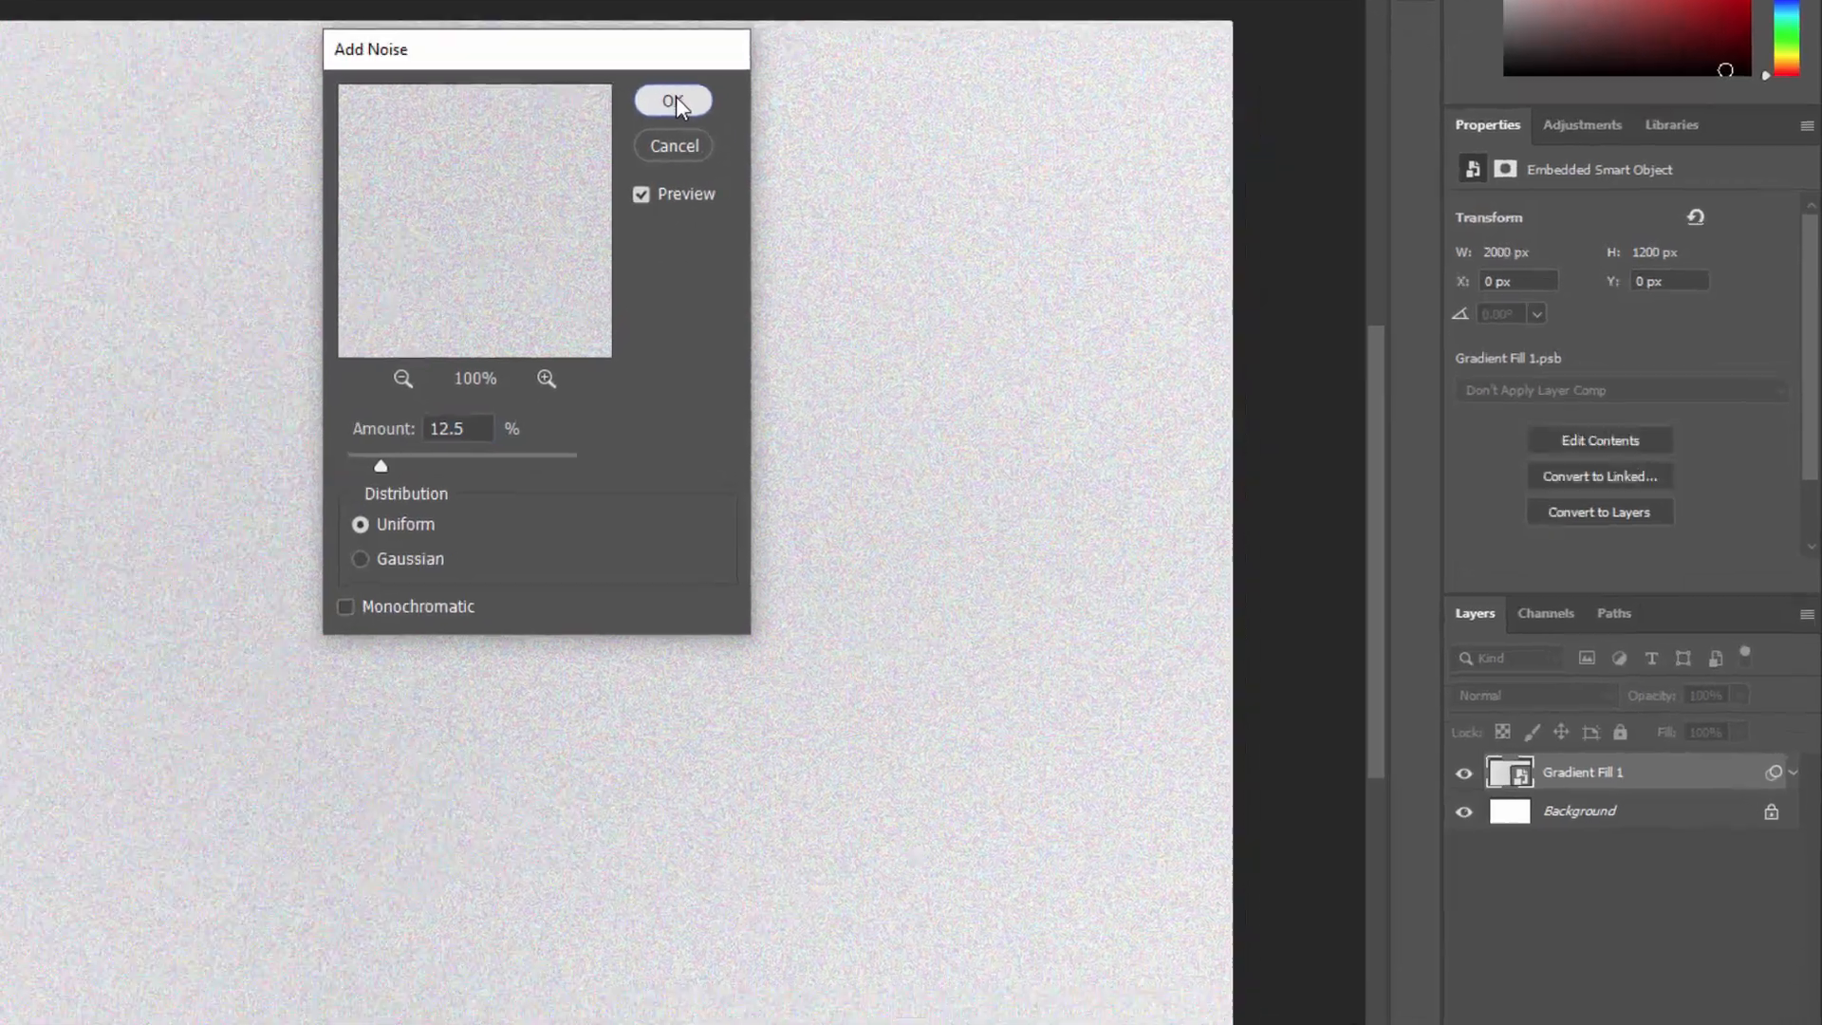
left_click(789, 262)
Unlock the background layer, group it with the gradient fill layer, and name the group BG
left_click(1744, 467)
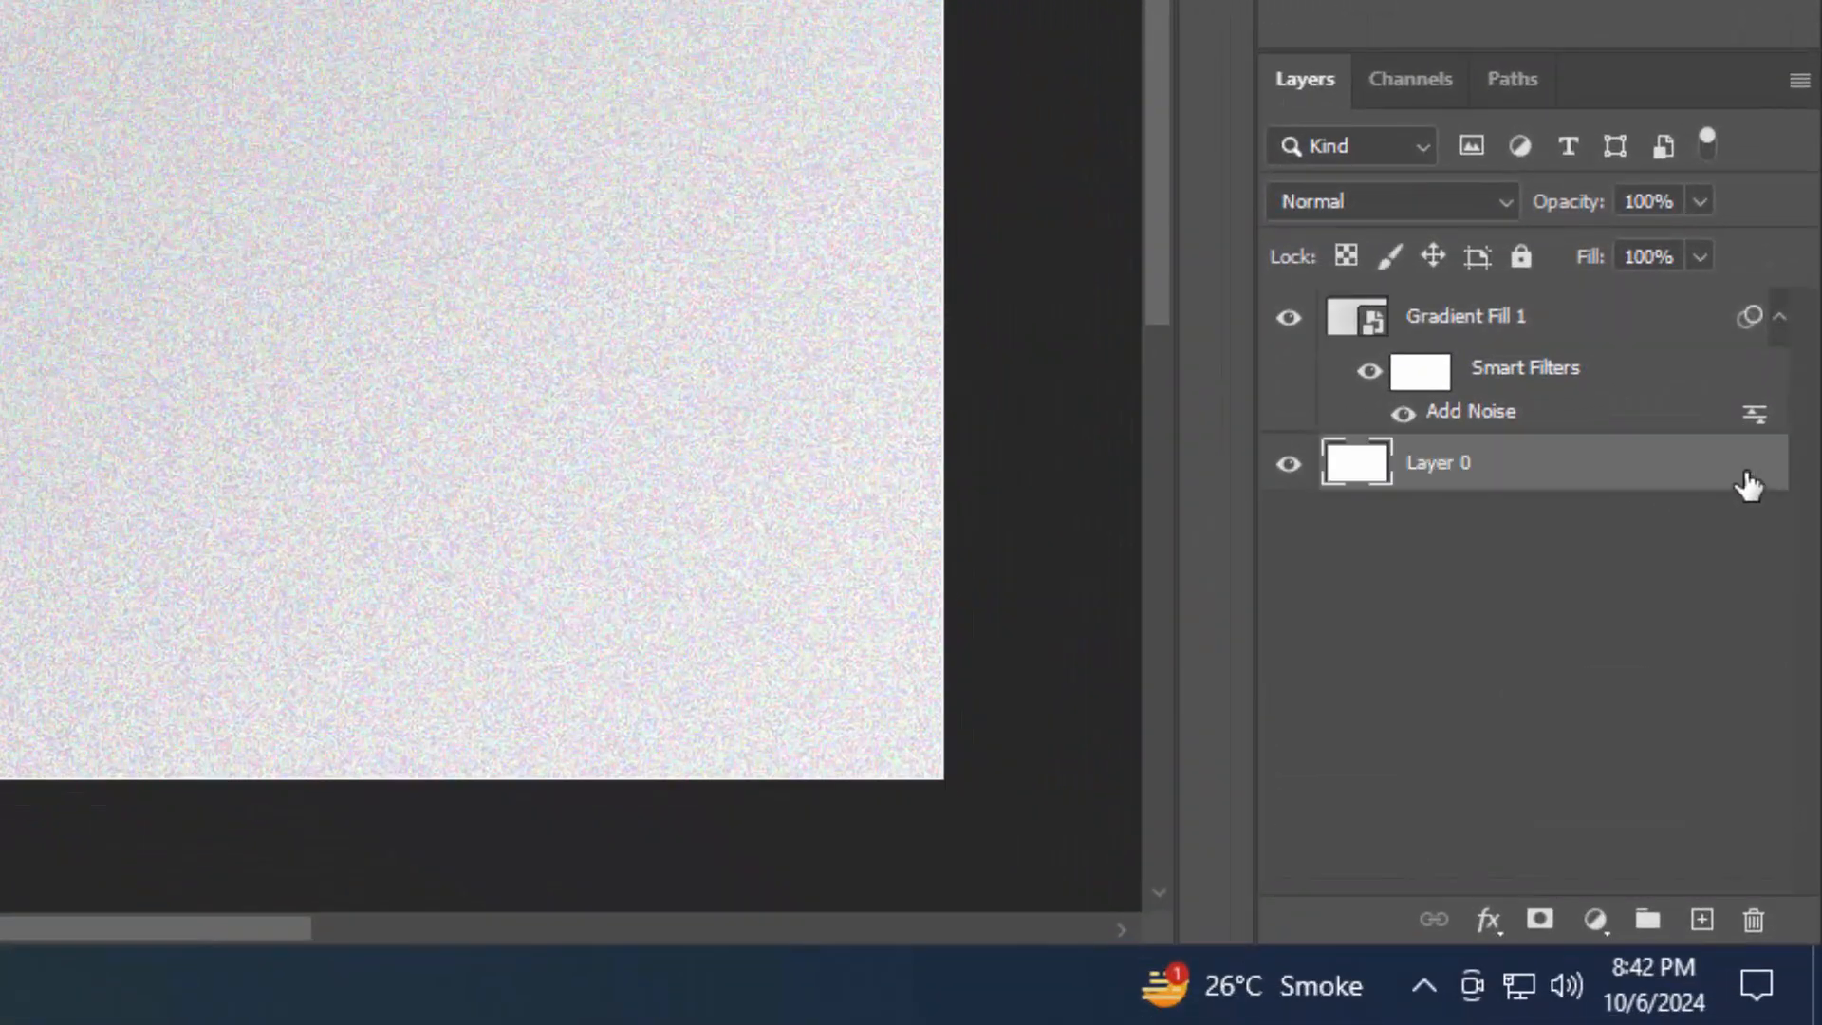
key("ctrl+g")
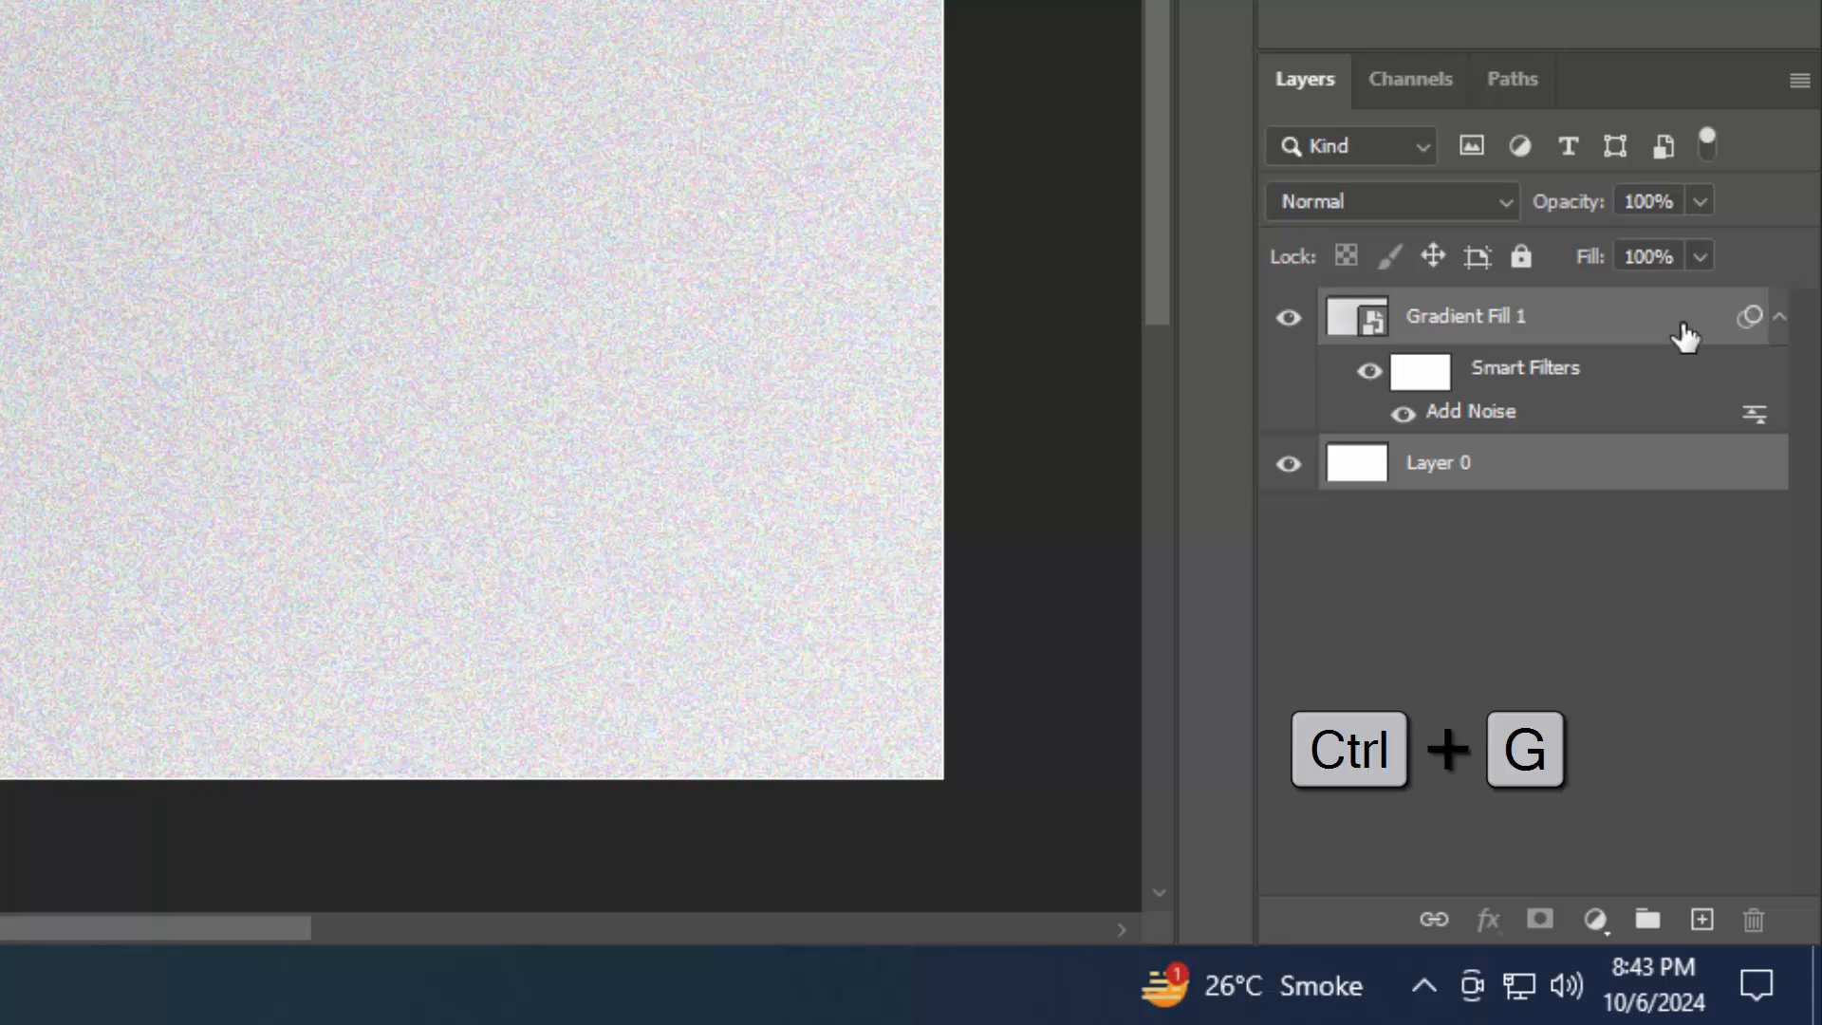
double_click(1424, 322)
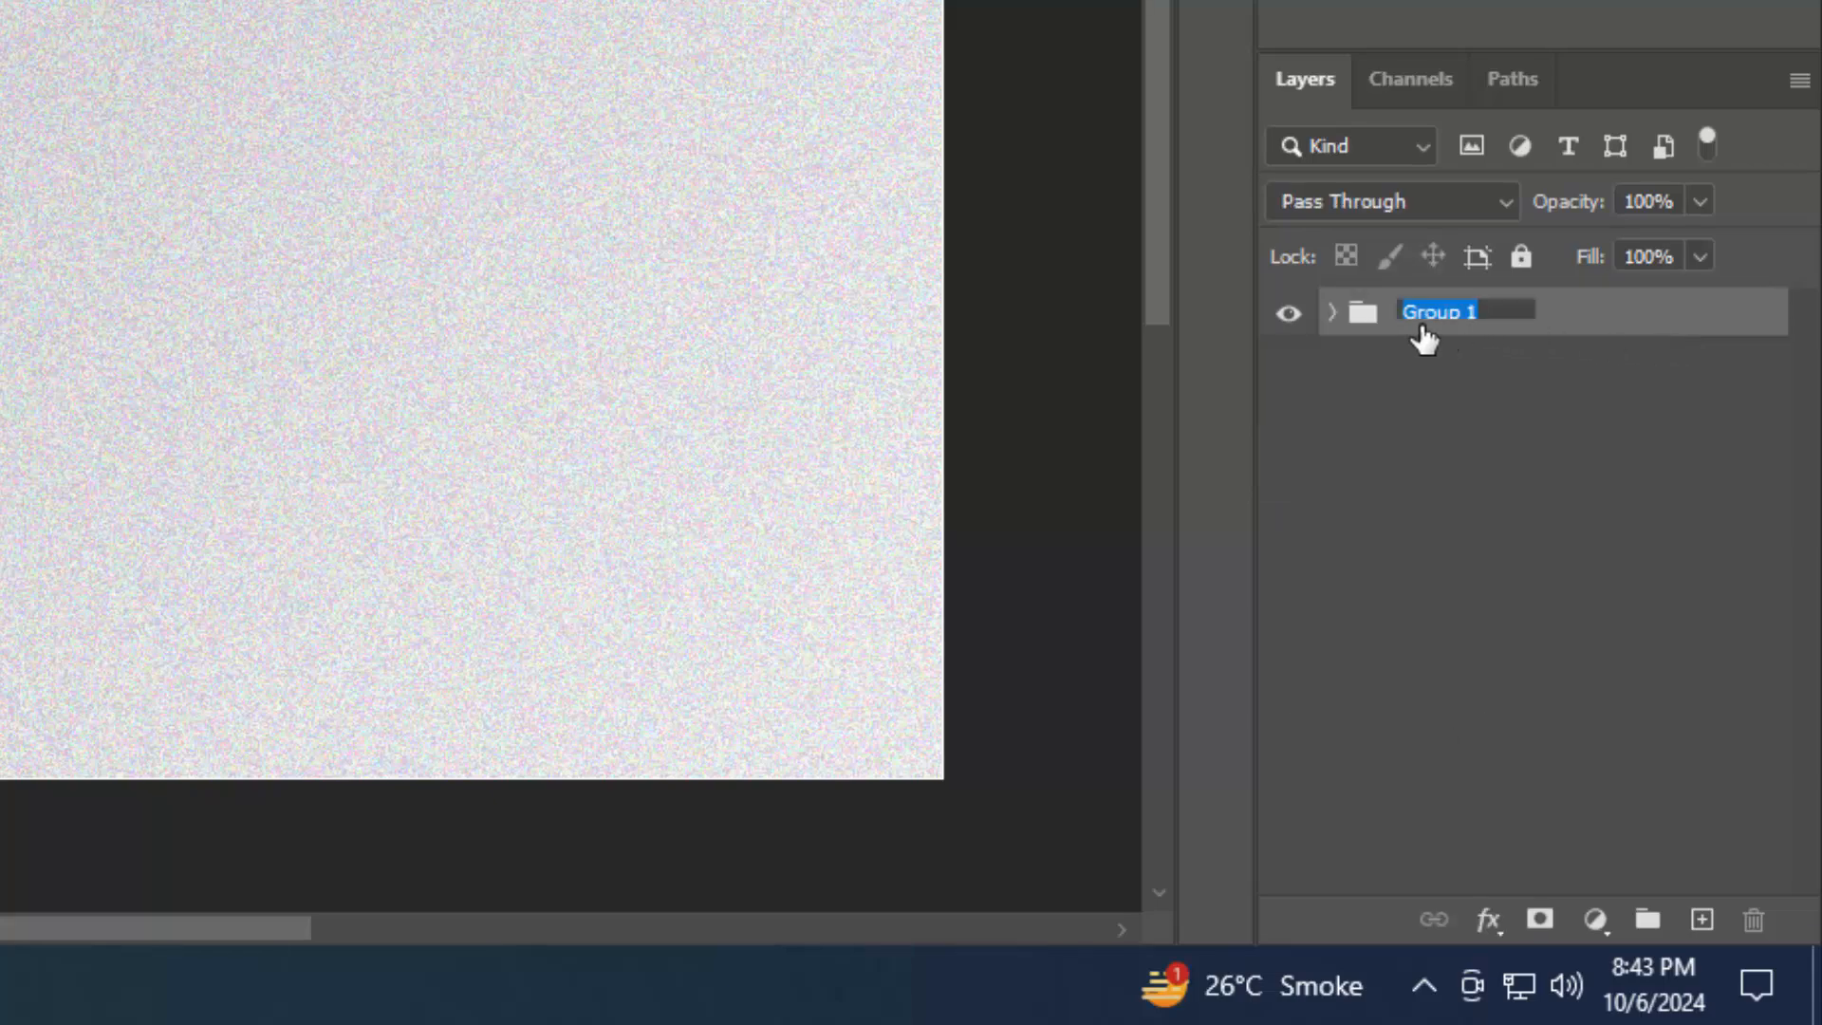
type("BG")
key("Return")
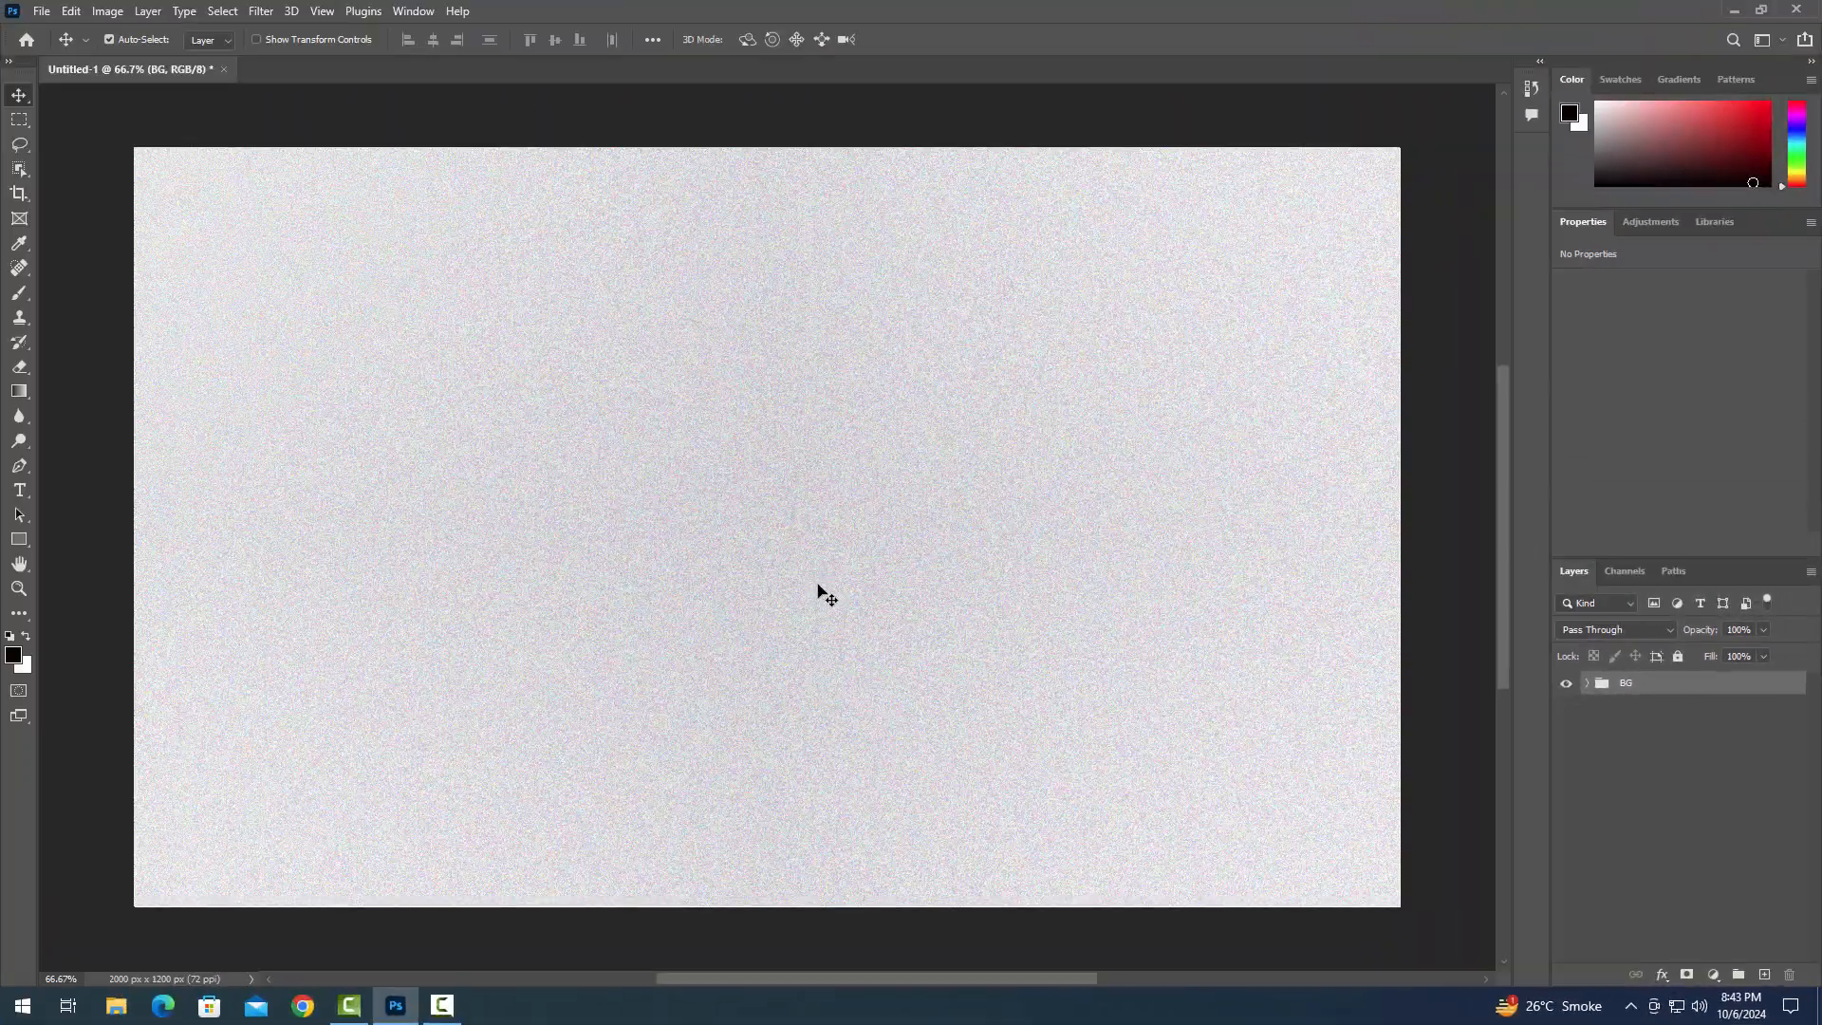
Add the text "Watch" to the canvas in Bufally Script Regular at 575 pt, with black centre-aligned lettering
key("t")
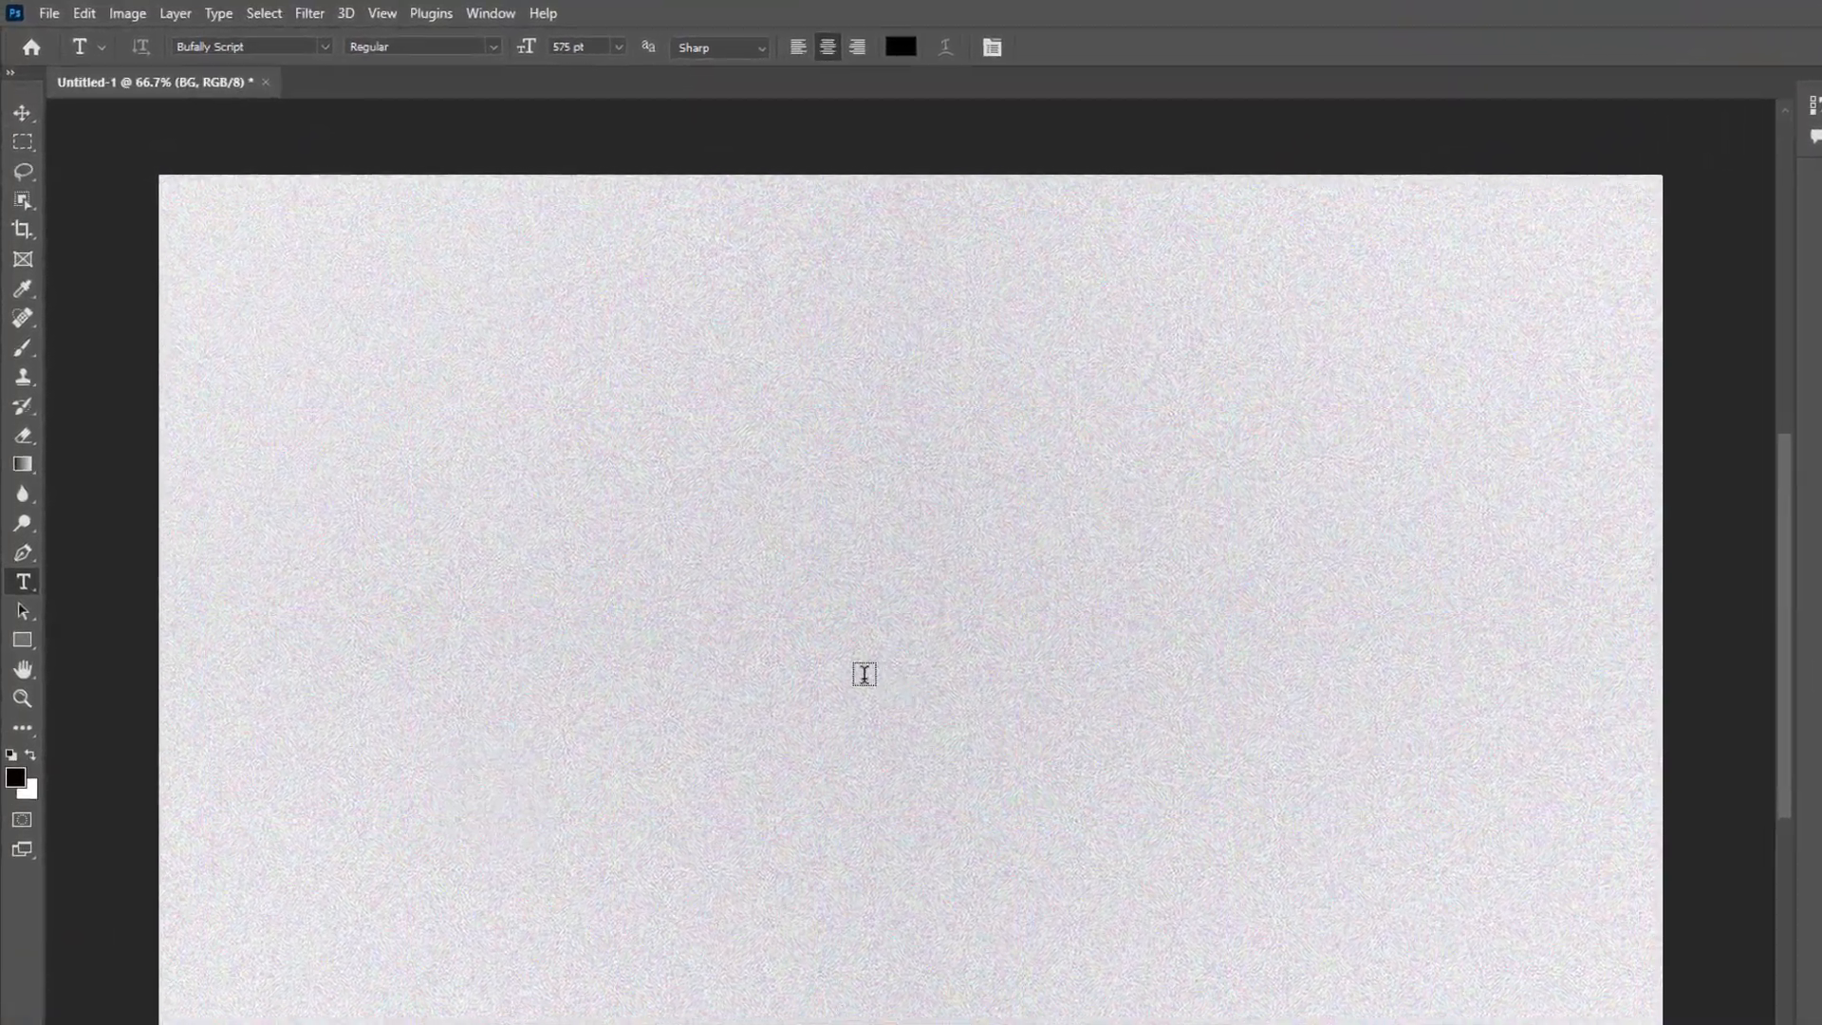
left_click(976, 796)
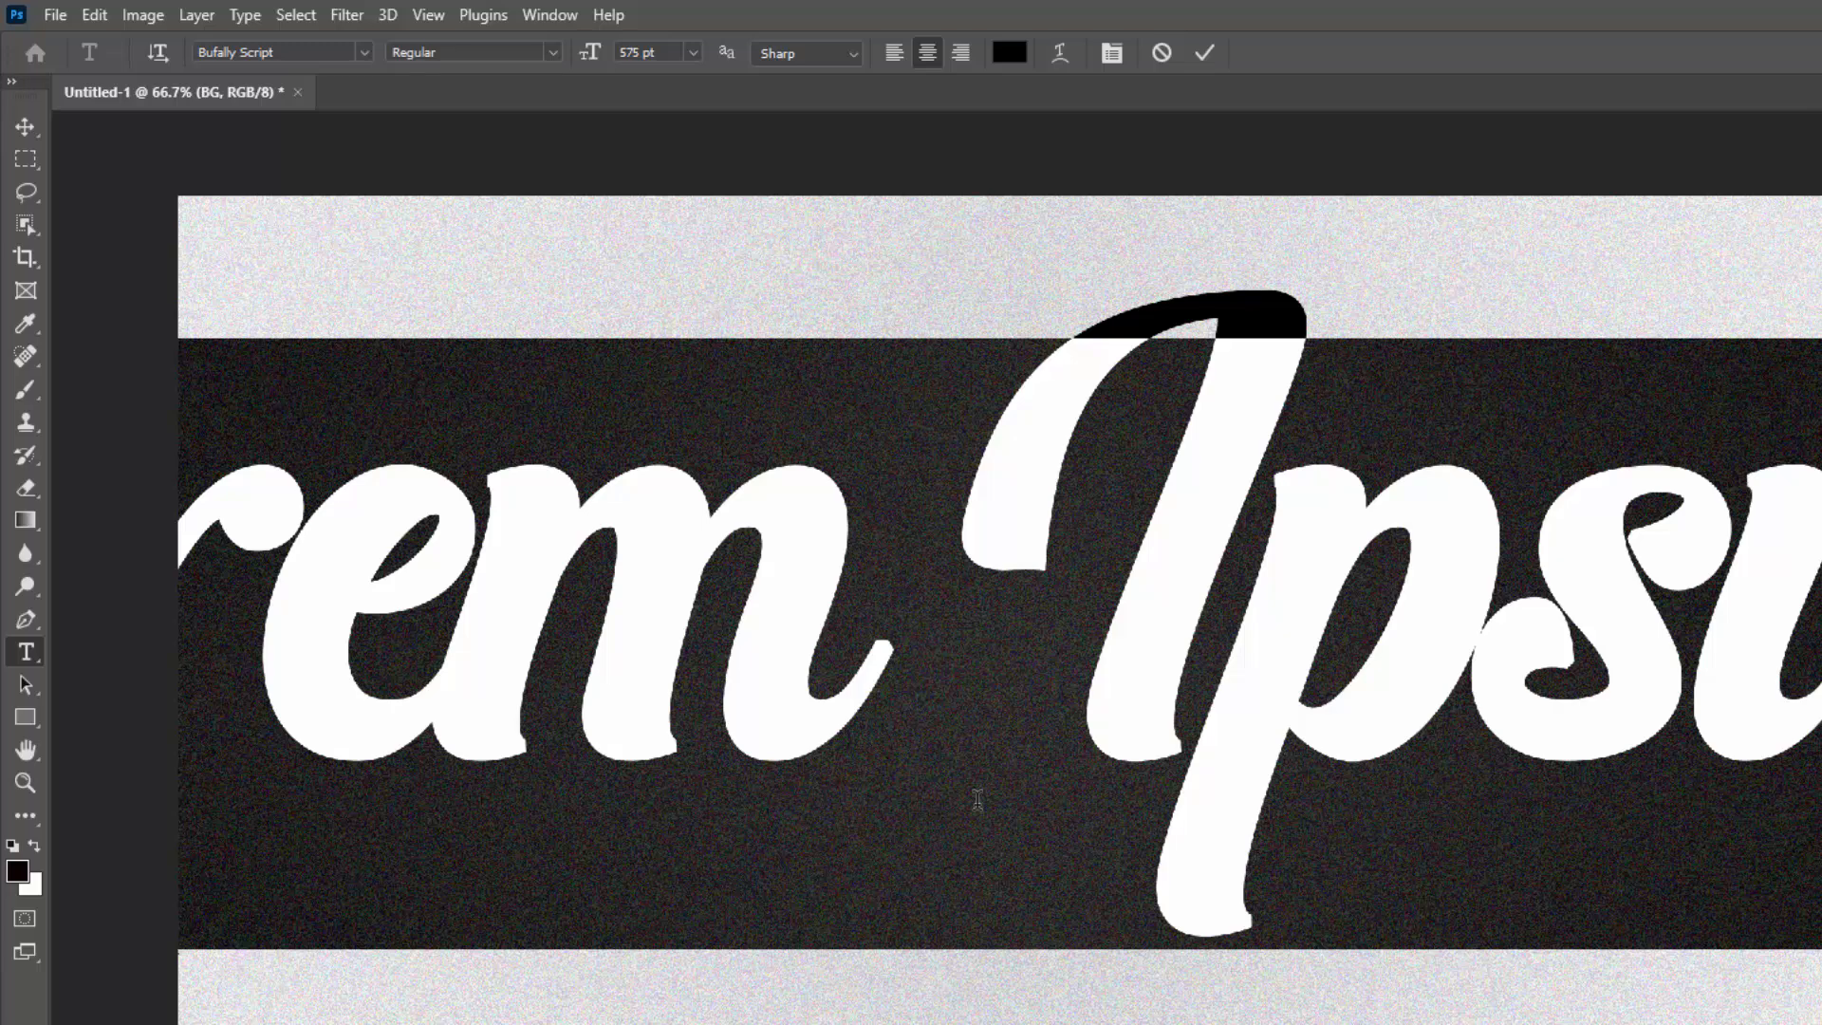
key("BackSpace")
type("Wat")
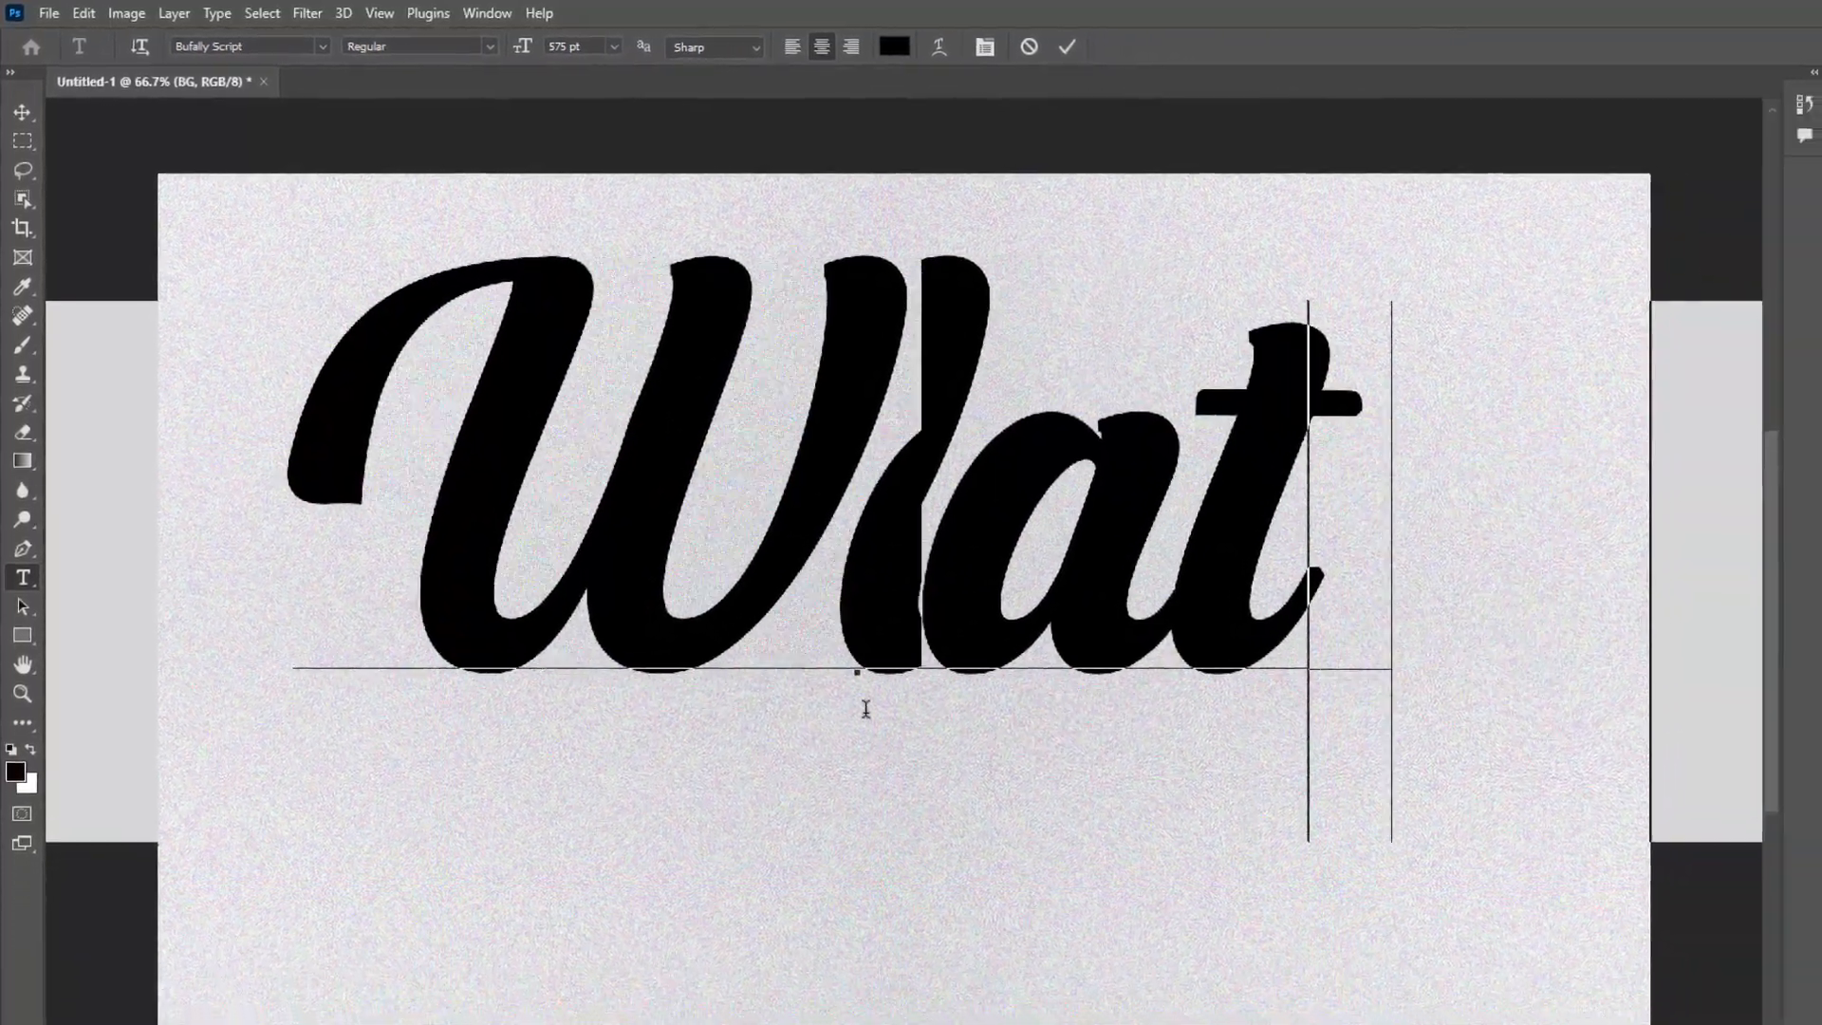
type("ch")
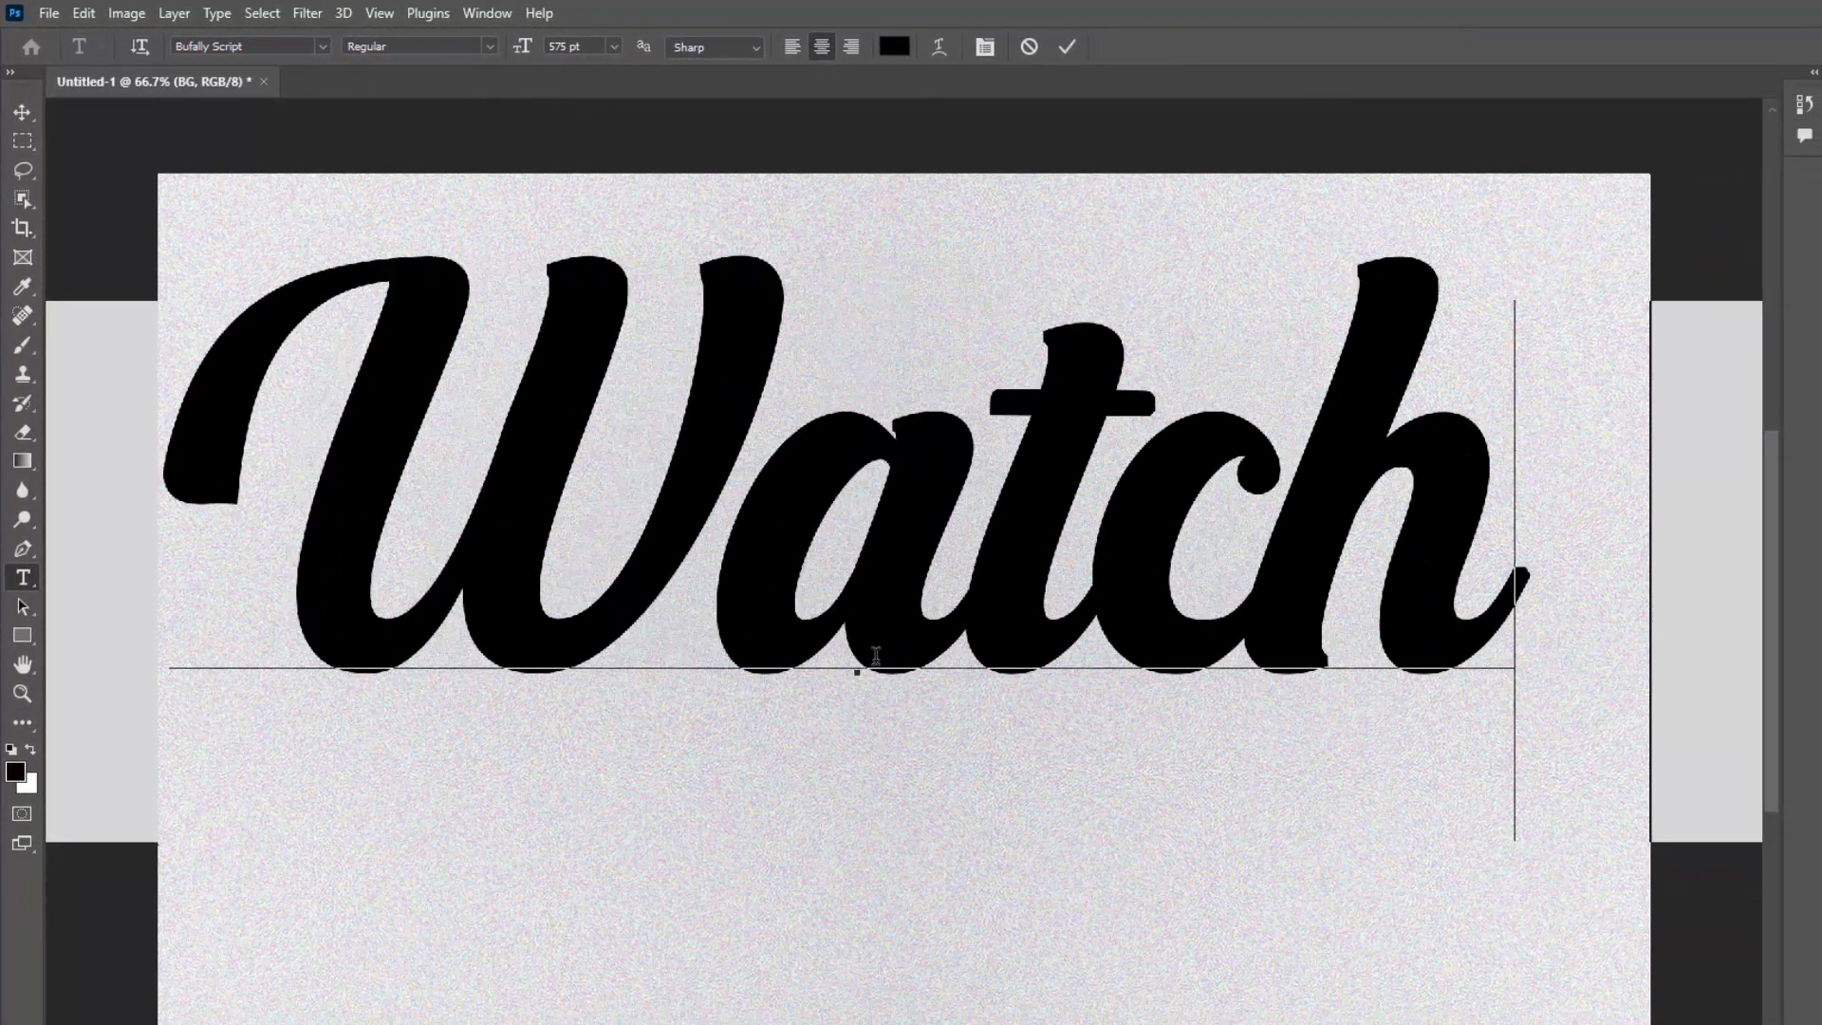
double_click(875, 631)
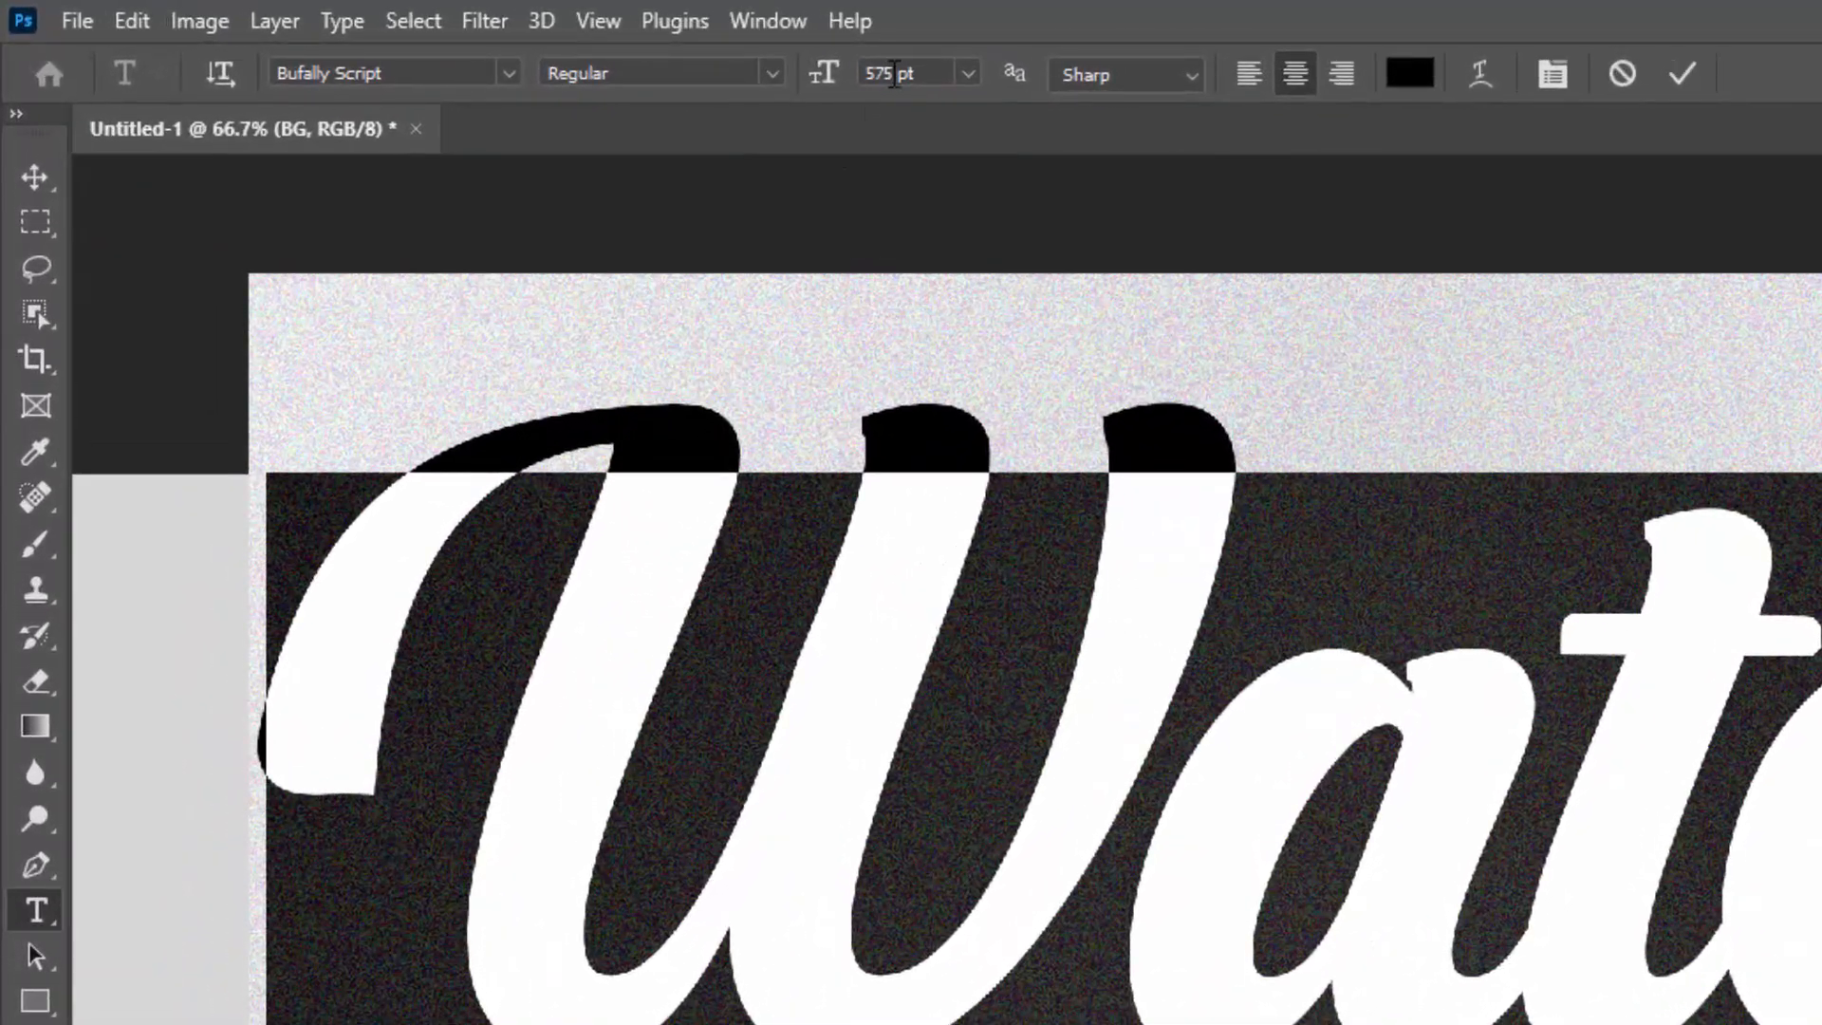
double_click(894, 75)
left_click(1679, 75)
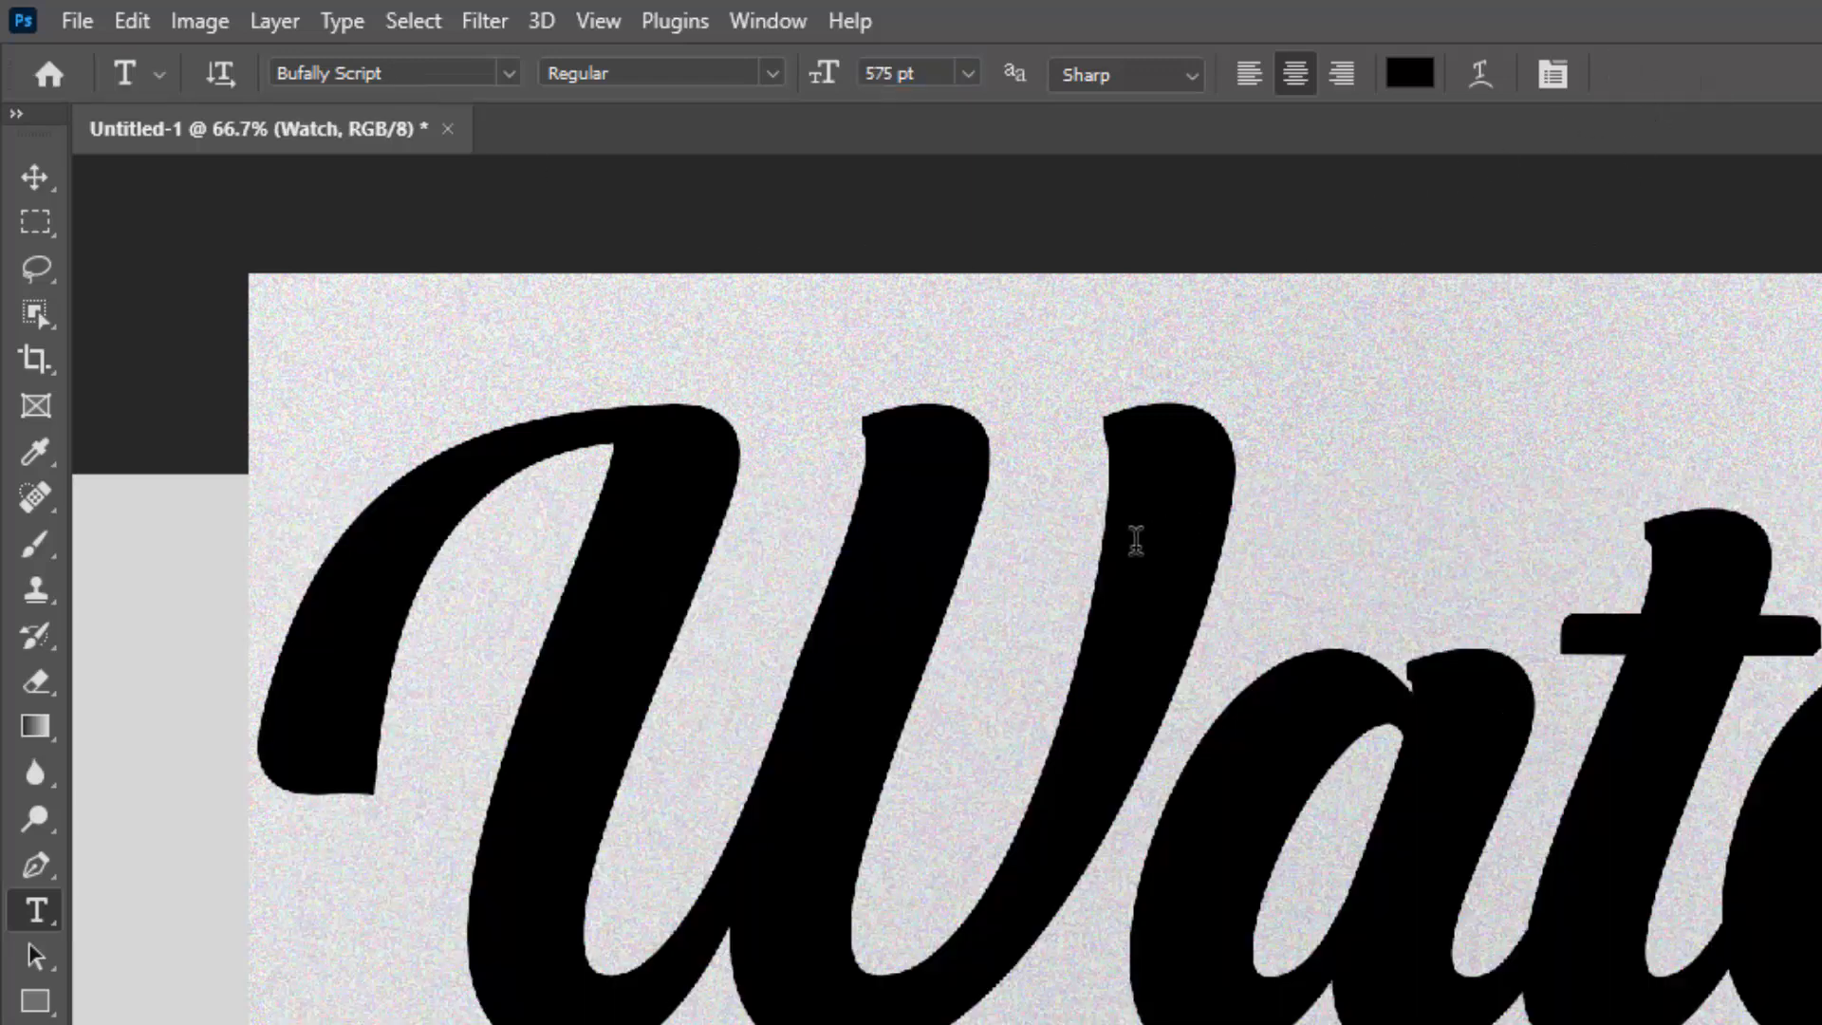
Centre the Watch text horizontally and vertically on the canvas, leaving no active selection
key("ctrl+a")
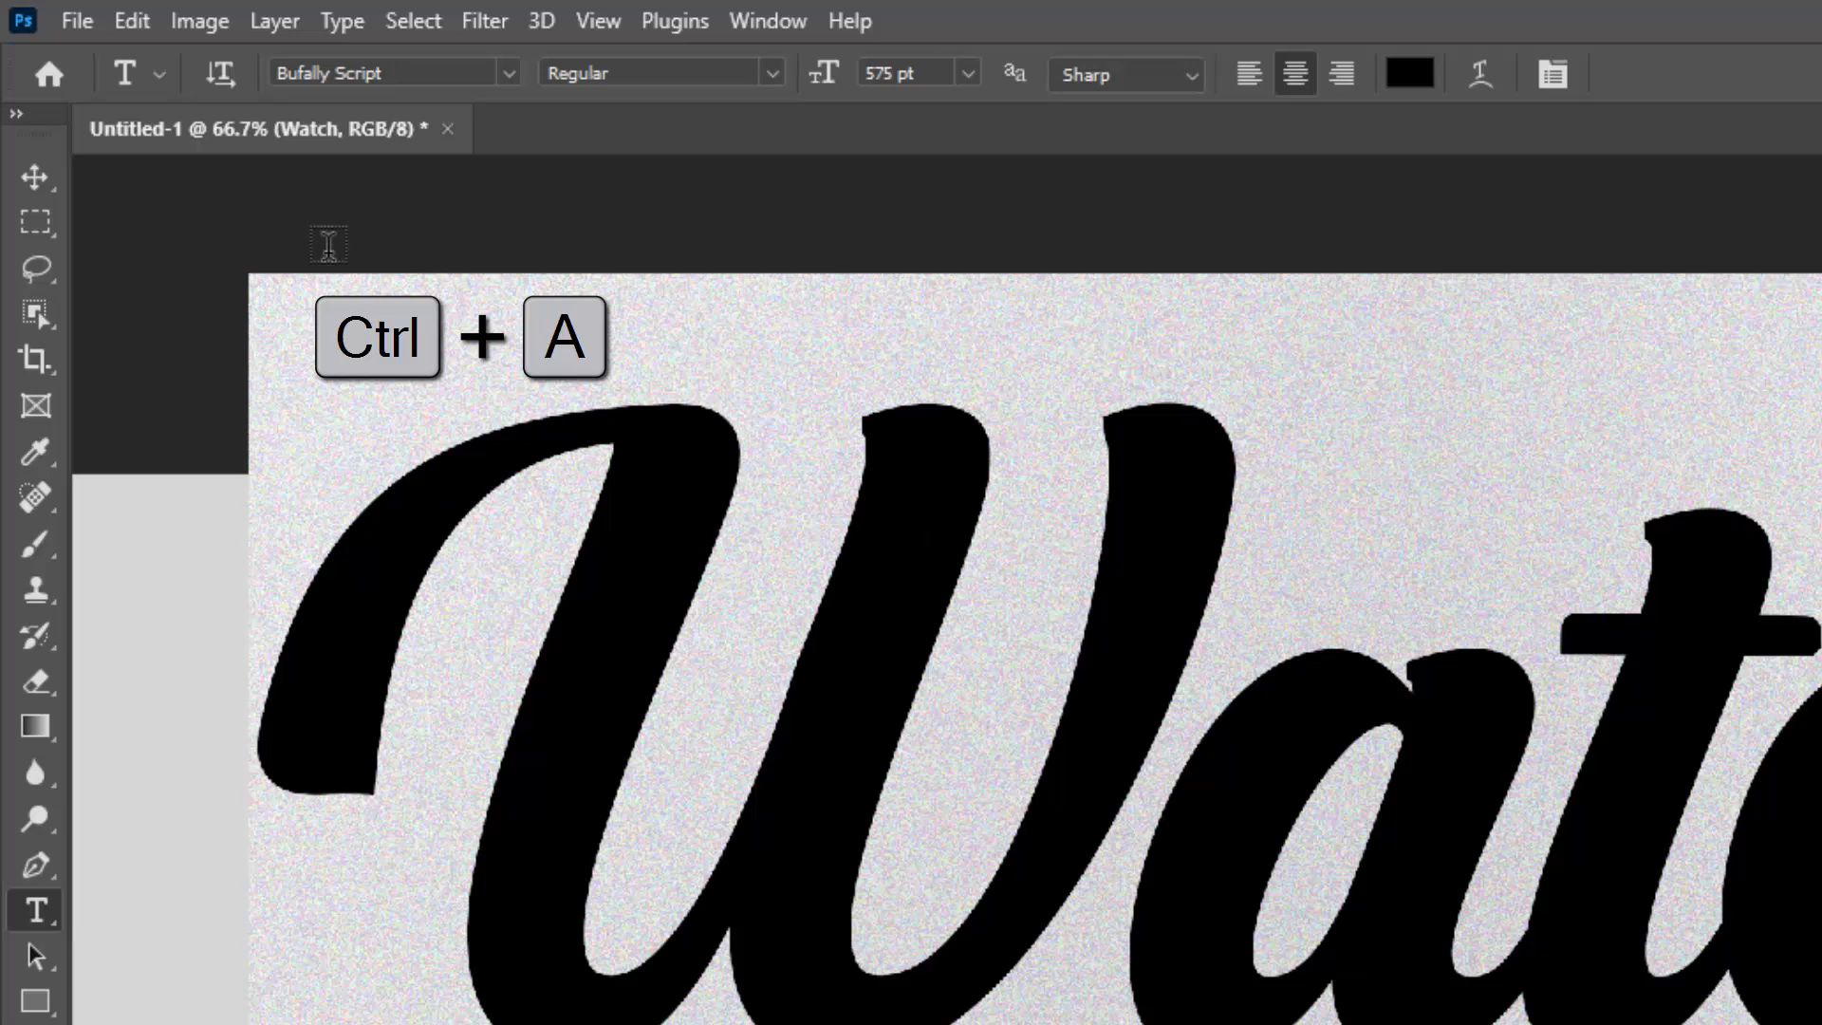
key("v")
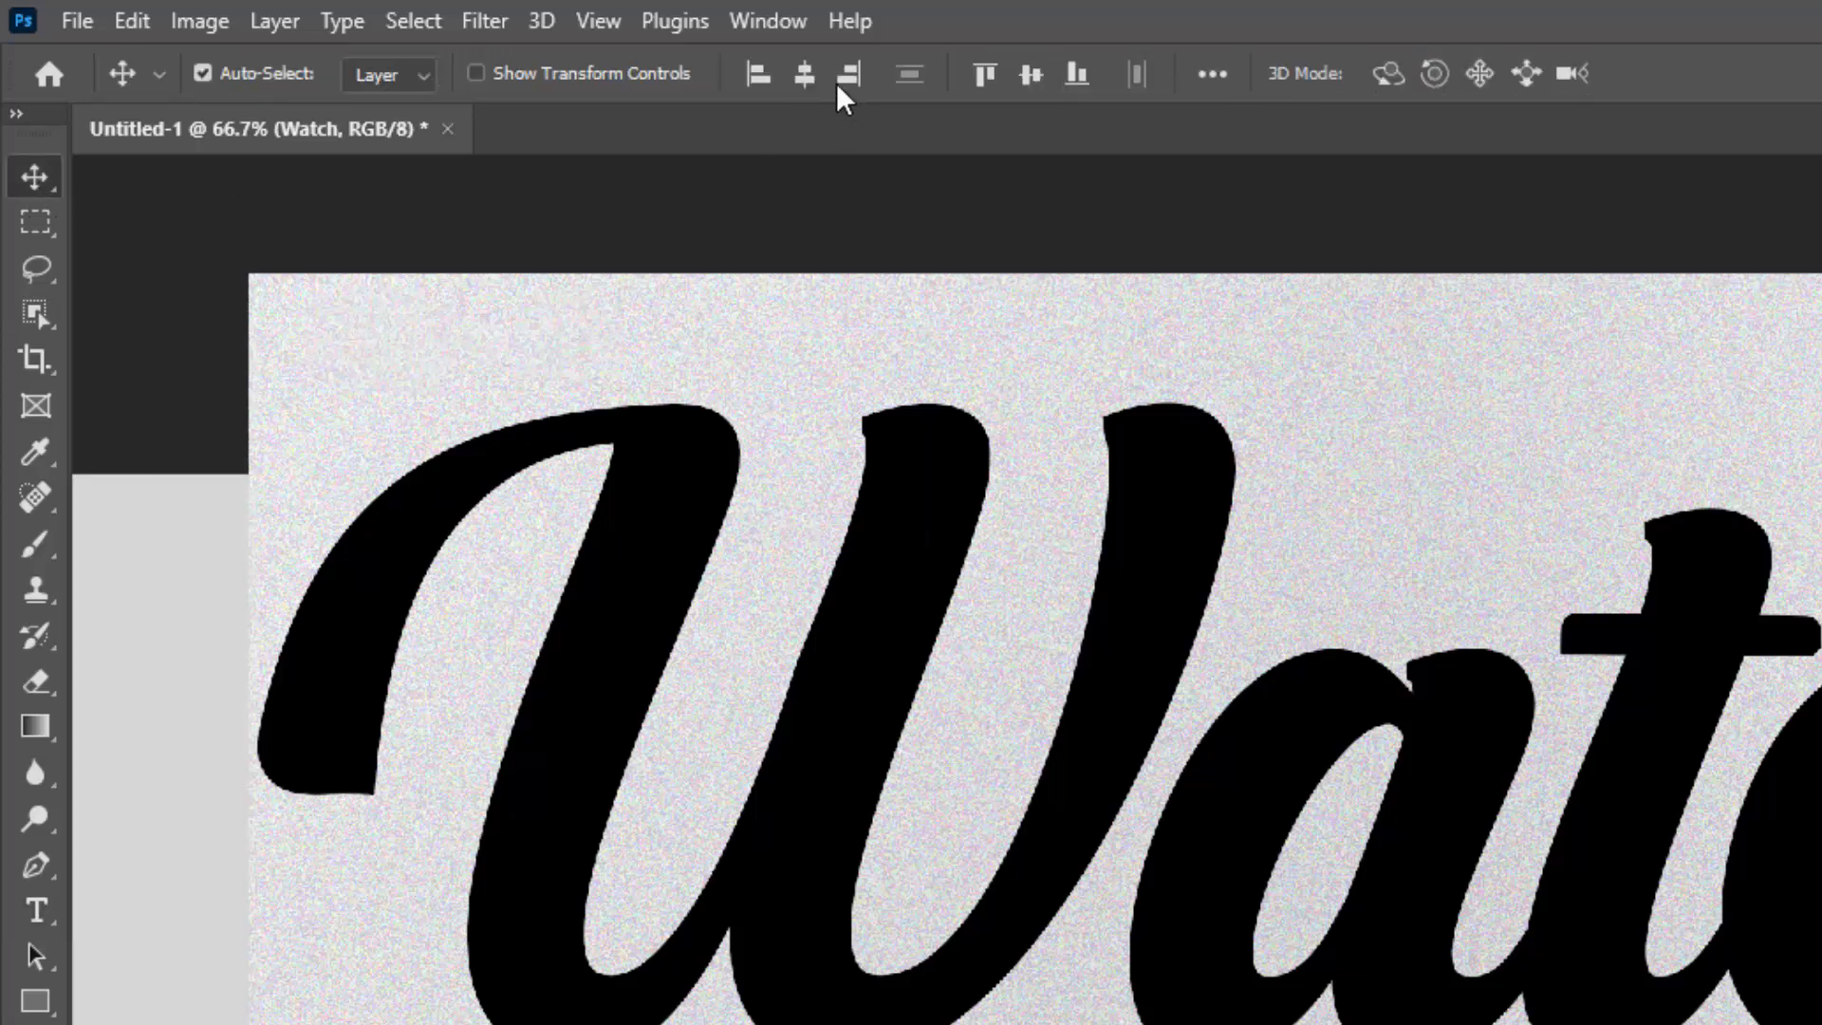
left_click(804, 73)
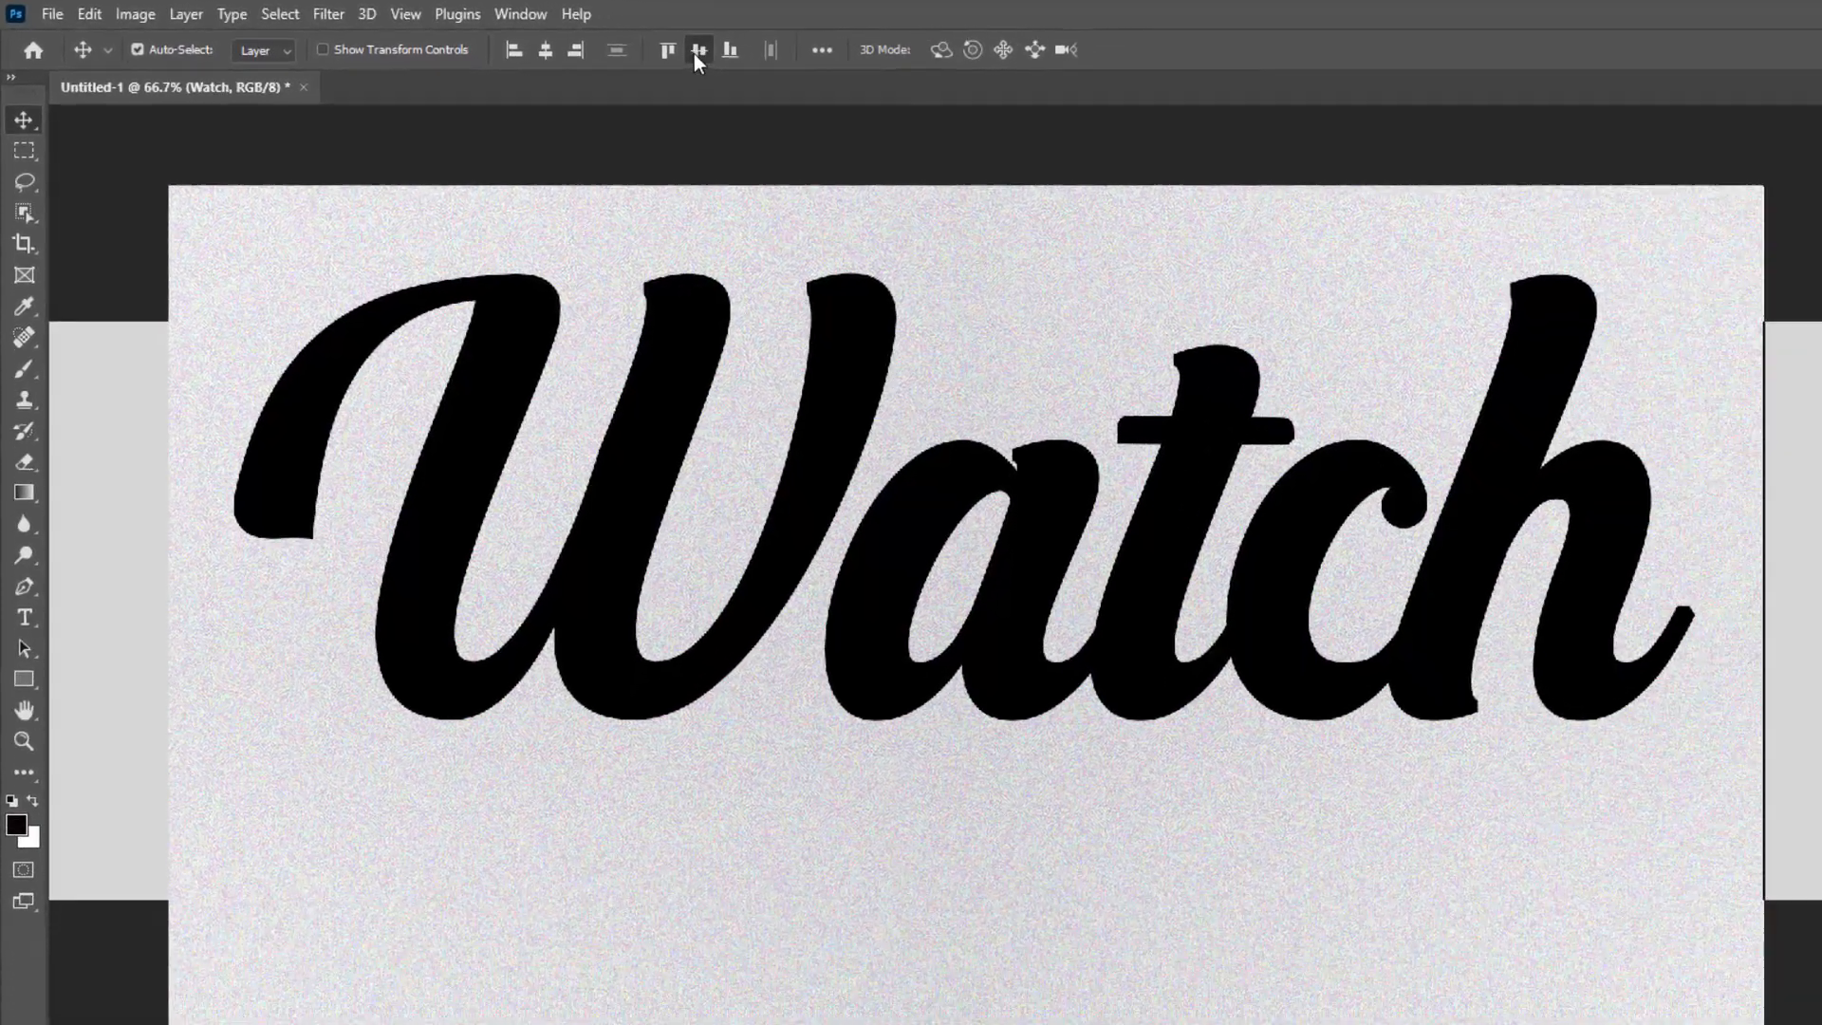
left_click(699, 50)
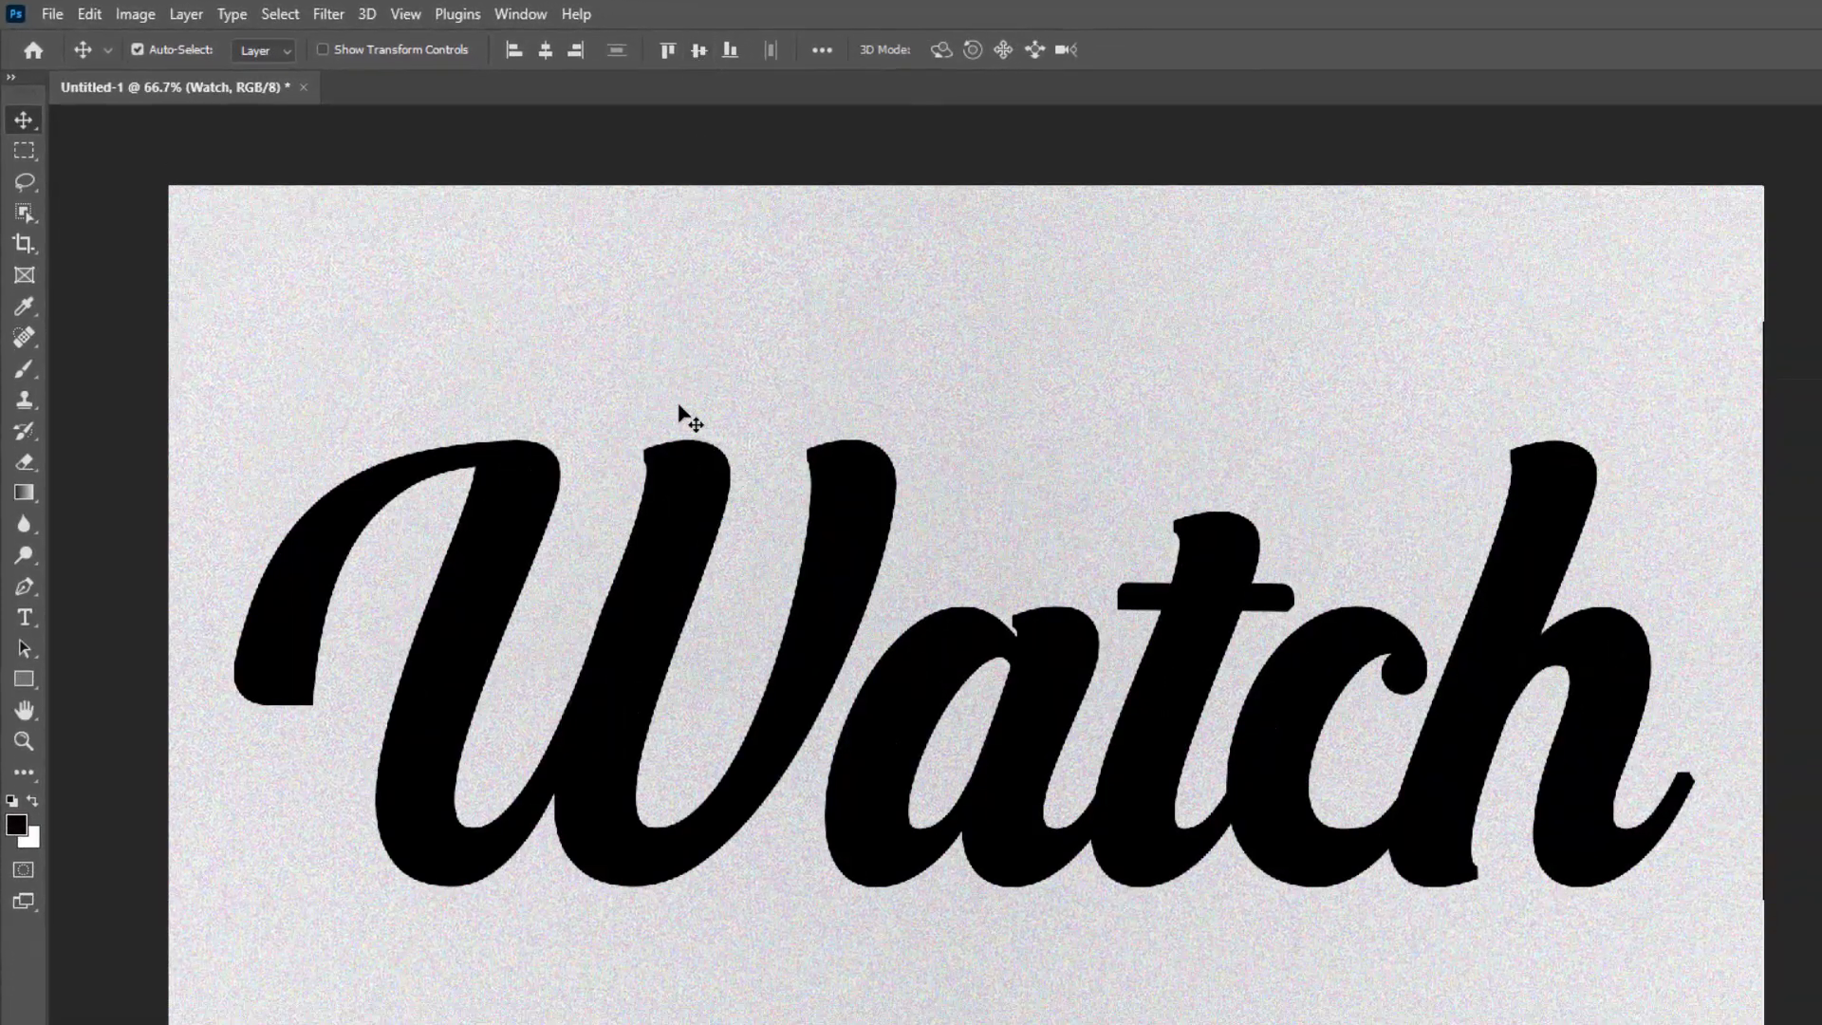
key("ctrl+d")
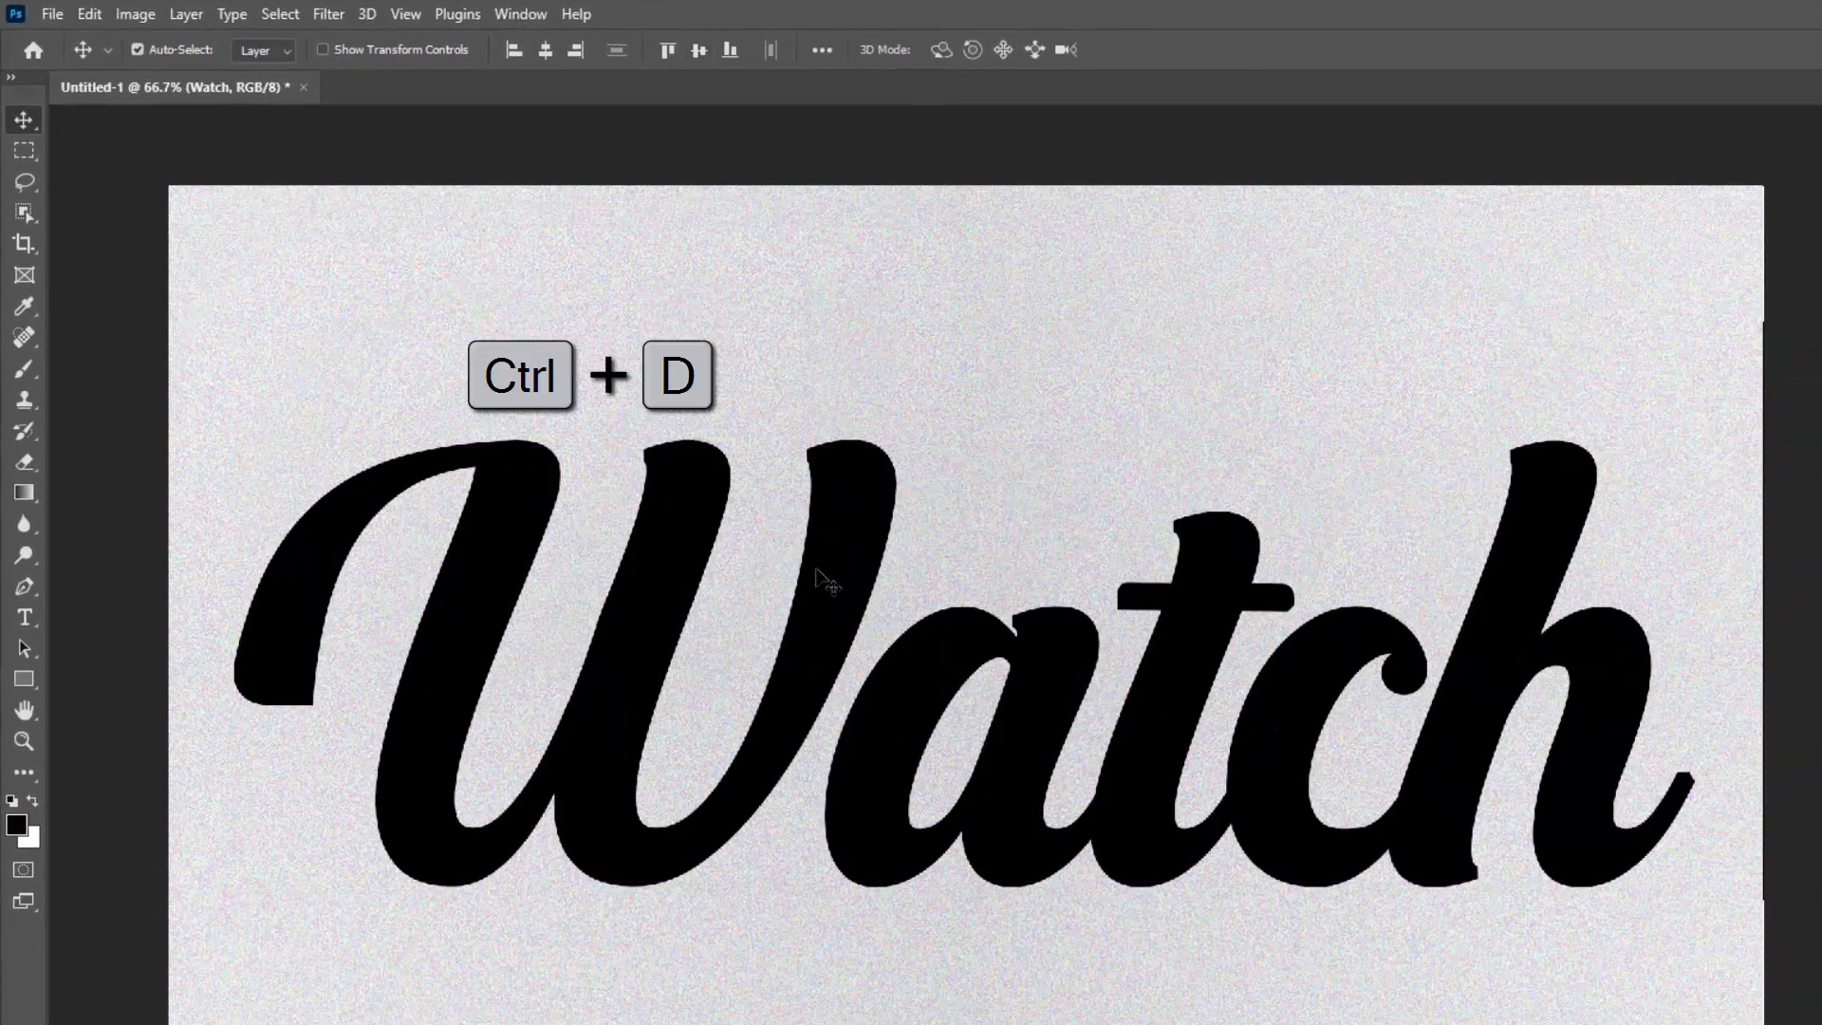
Move the Watch text's transform reference point to X 999.86 px, Y 1119.75 px and scale the text proportionally to 100.35%
key("ctrl+t")
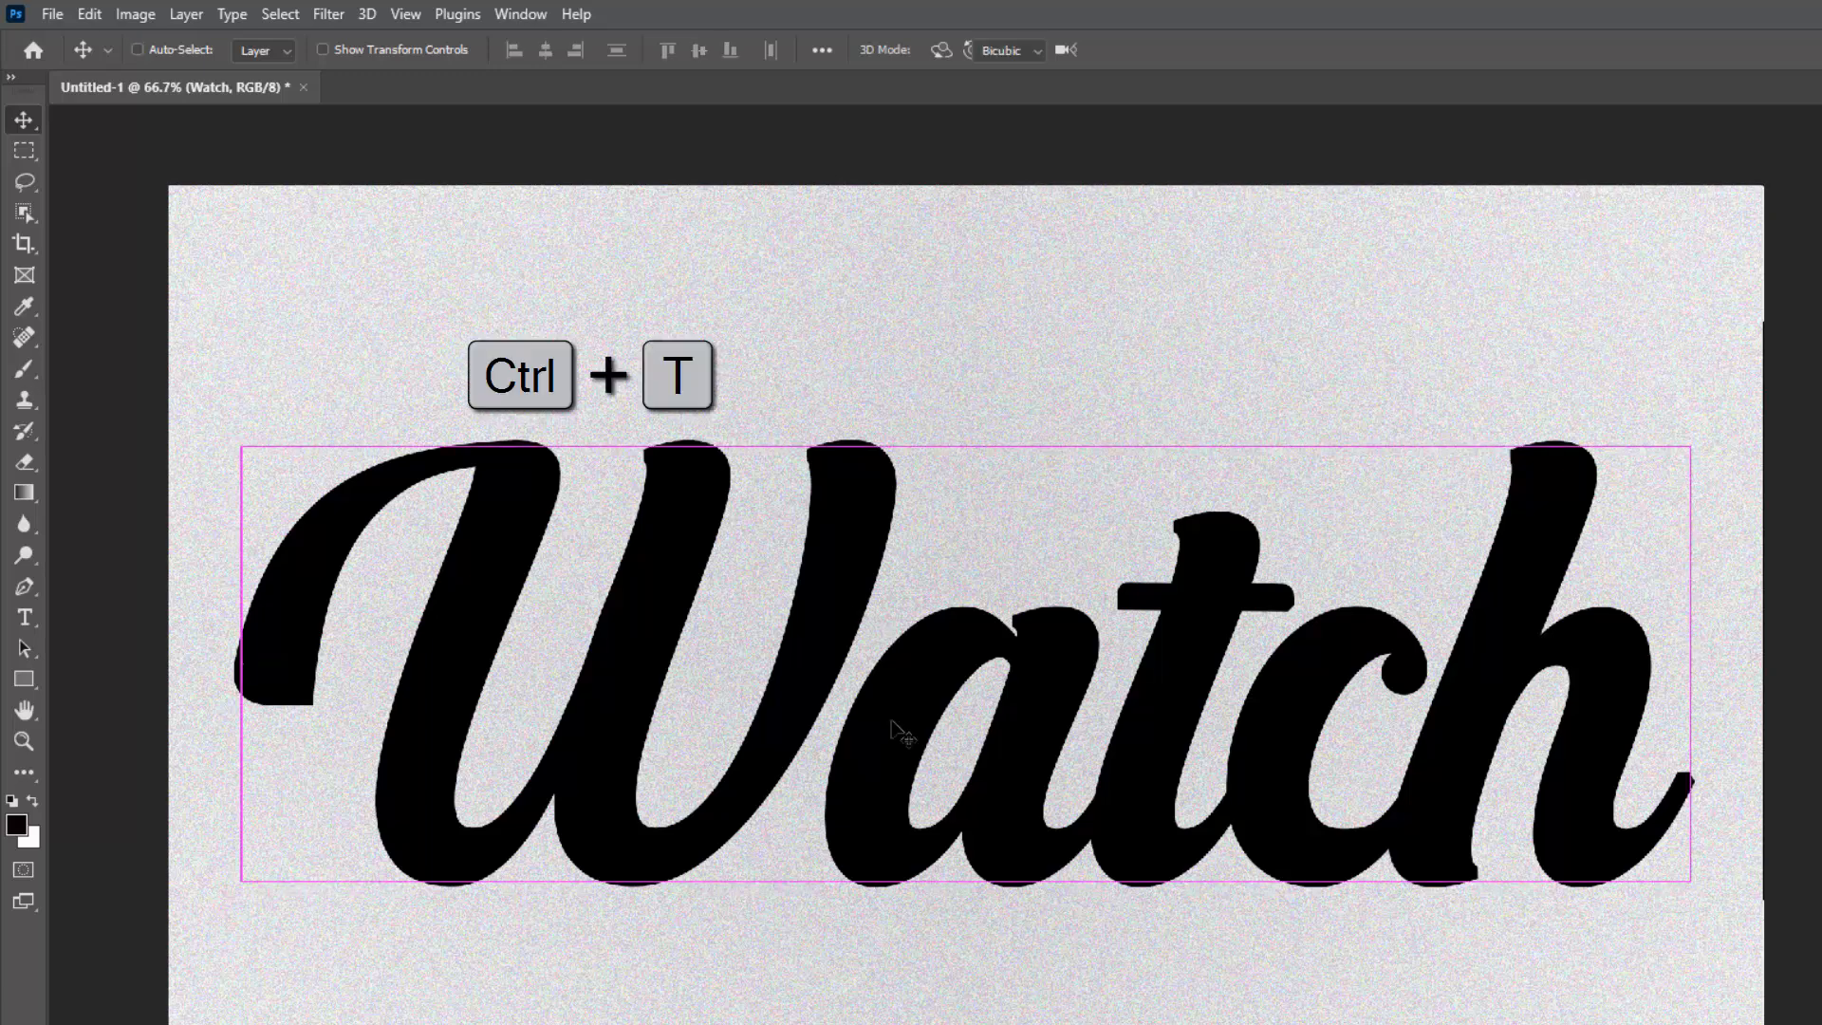
left_click_drag(908, 713, 903, 978)
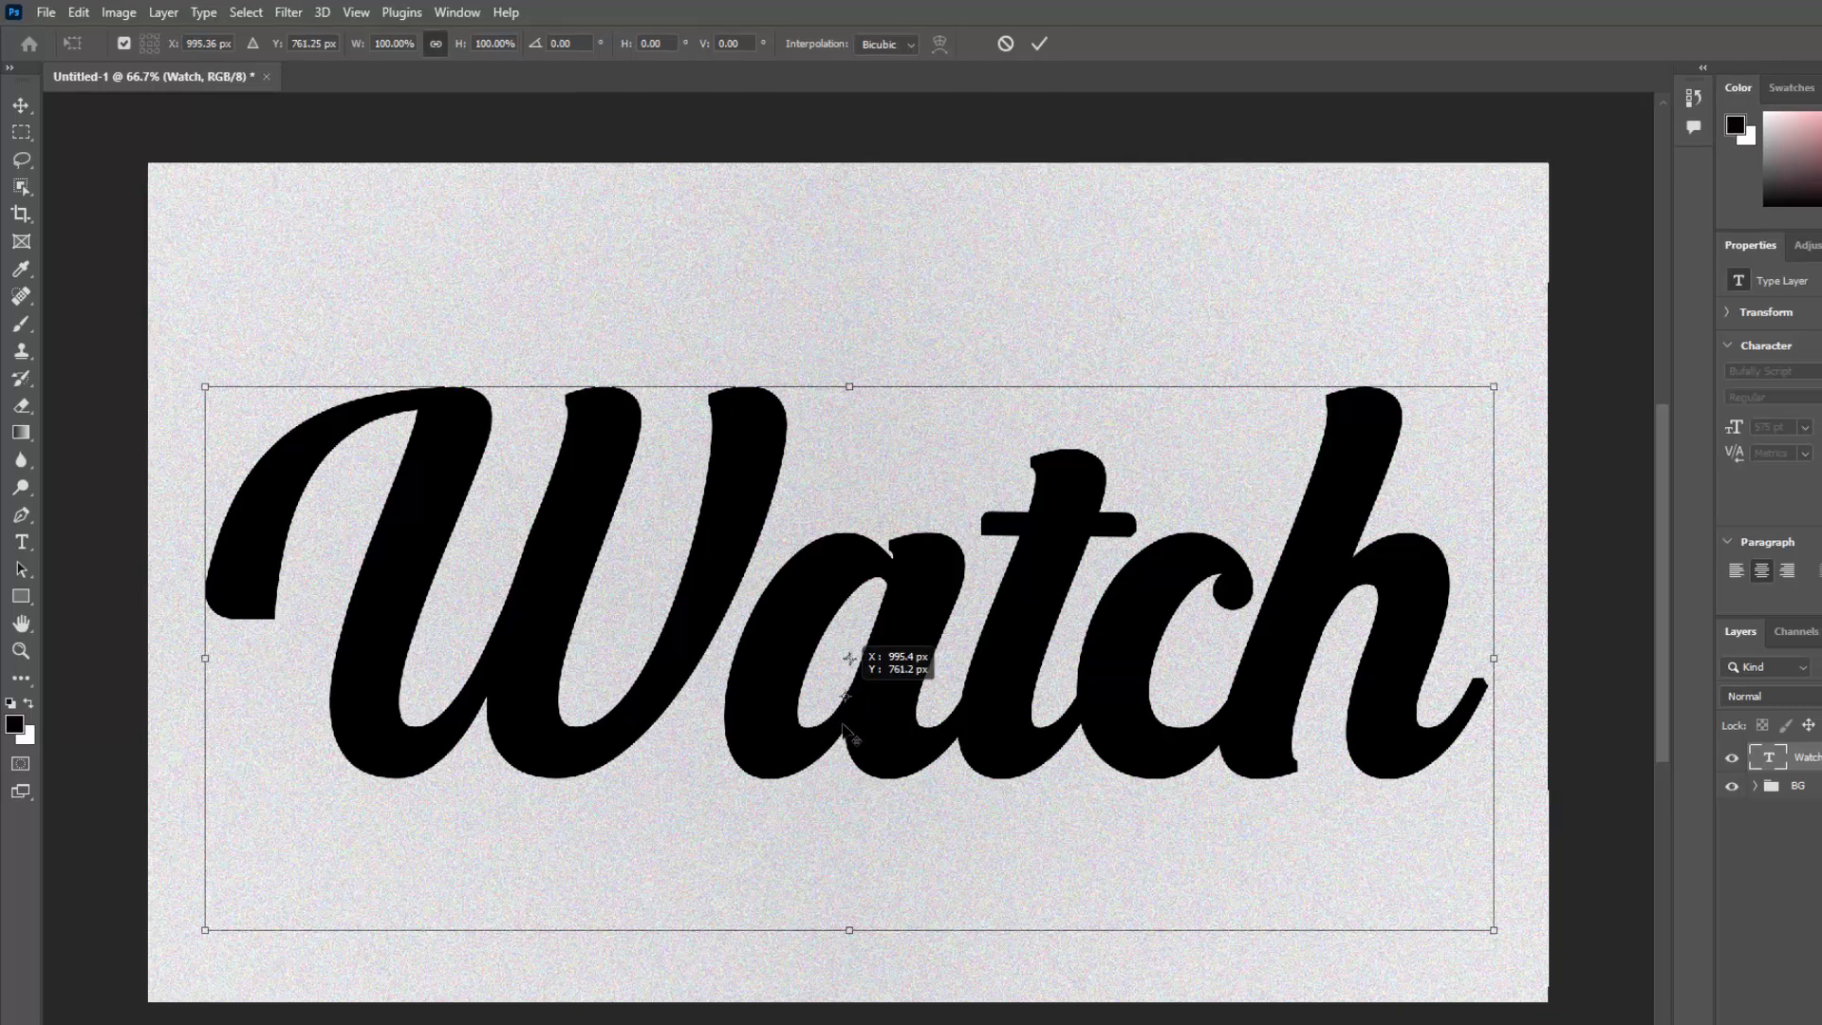
left_click_drag(842, 912, 848, 945)
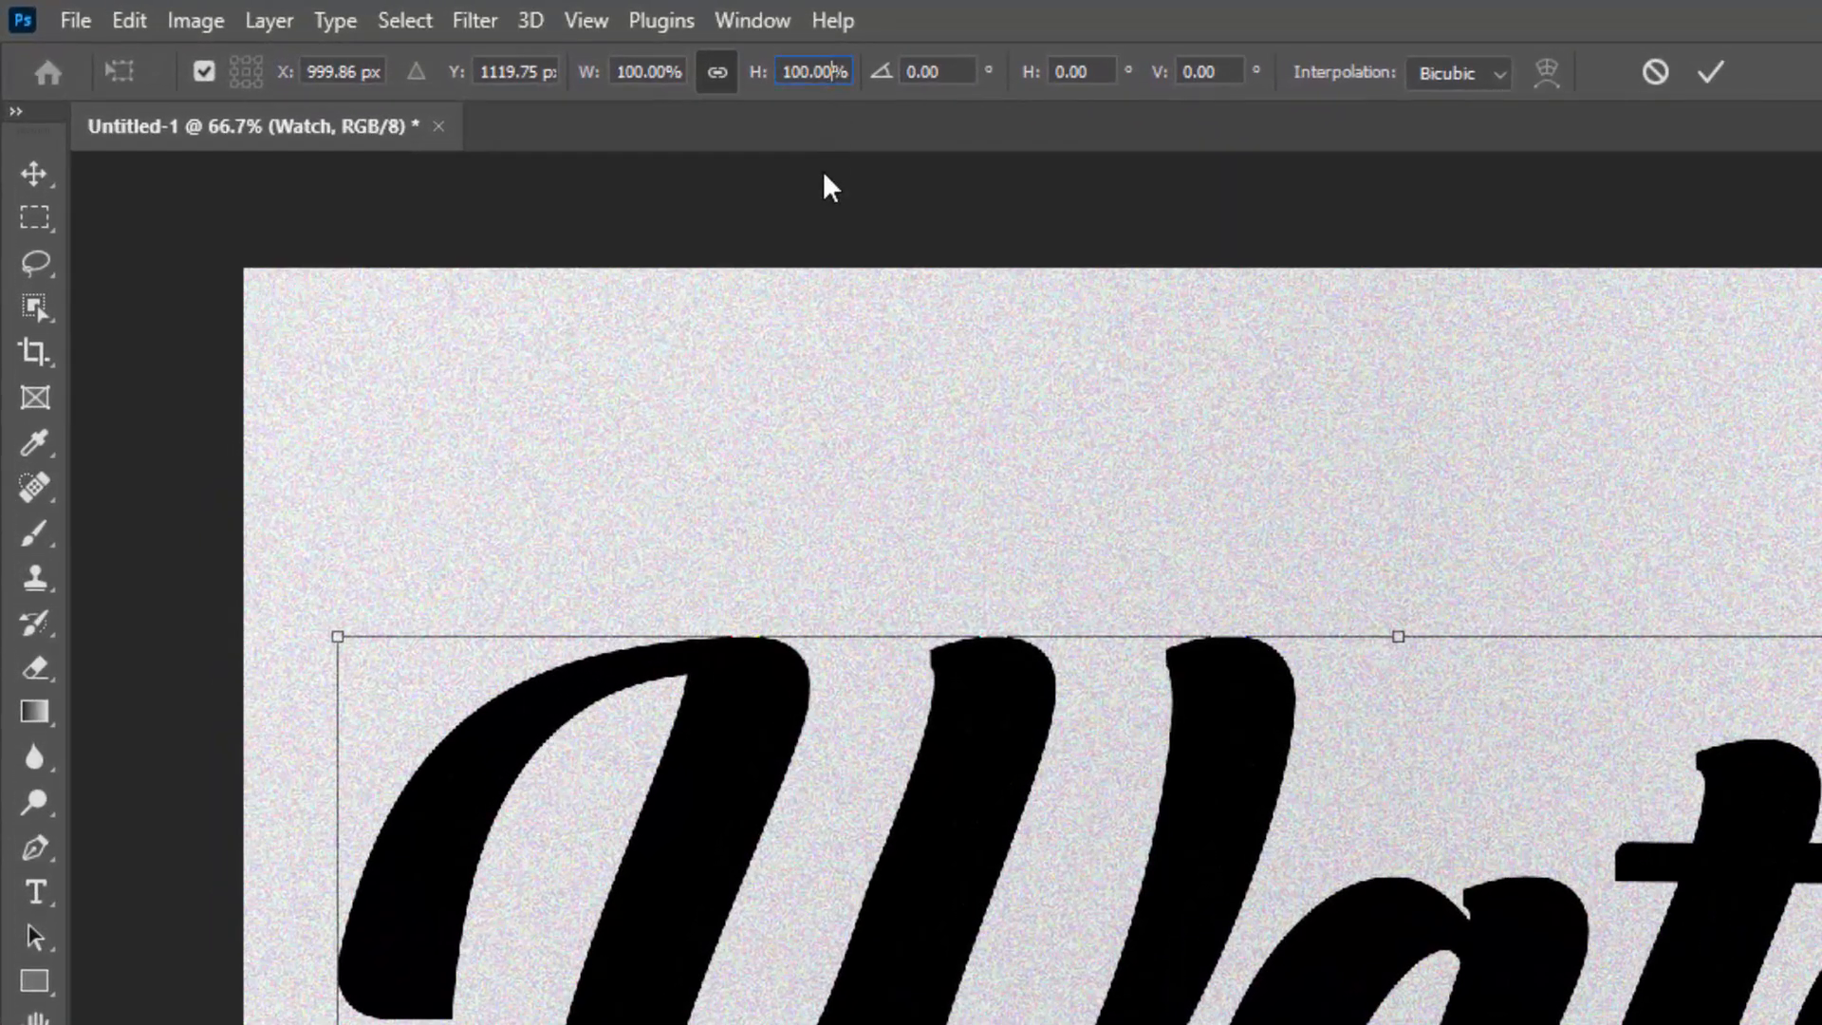
type("35")
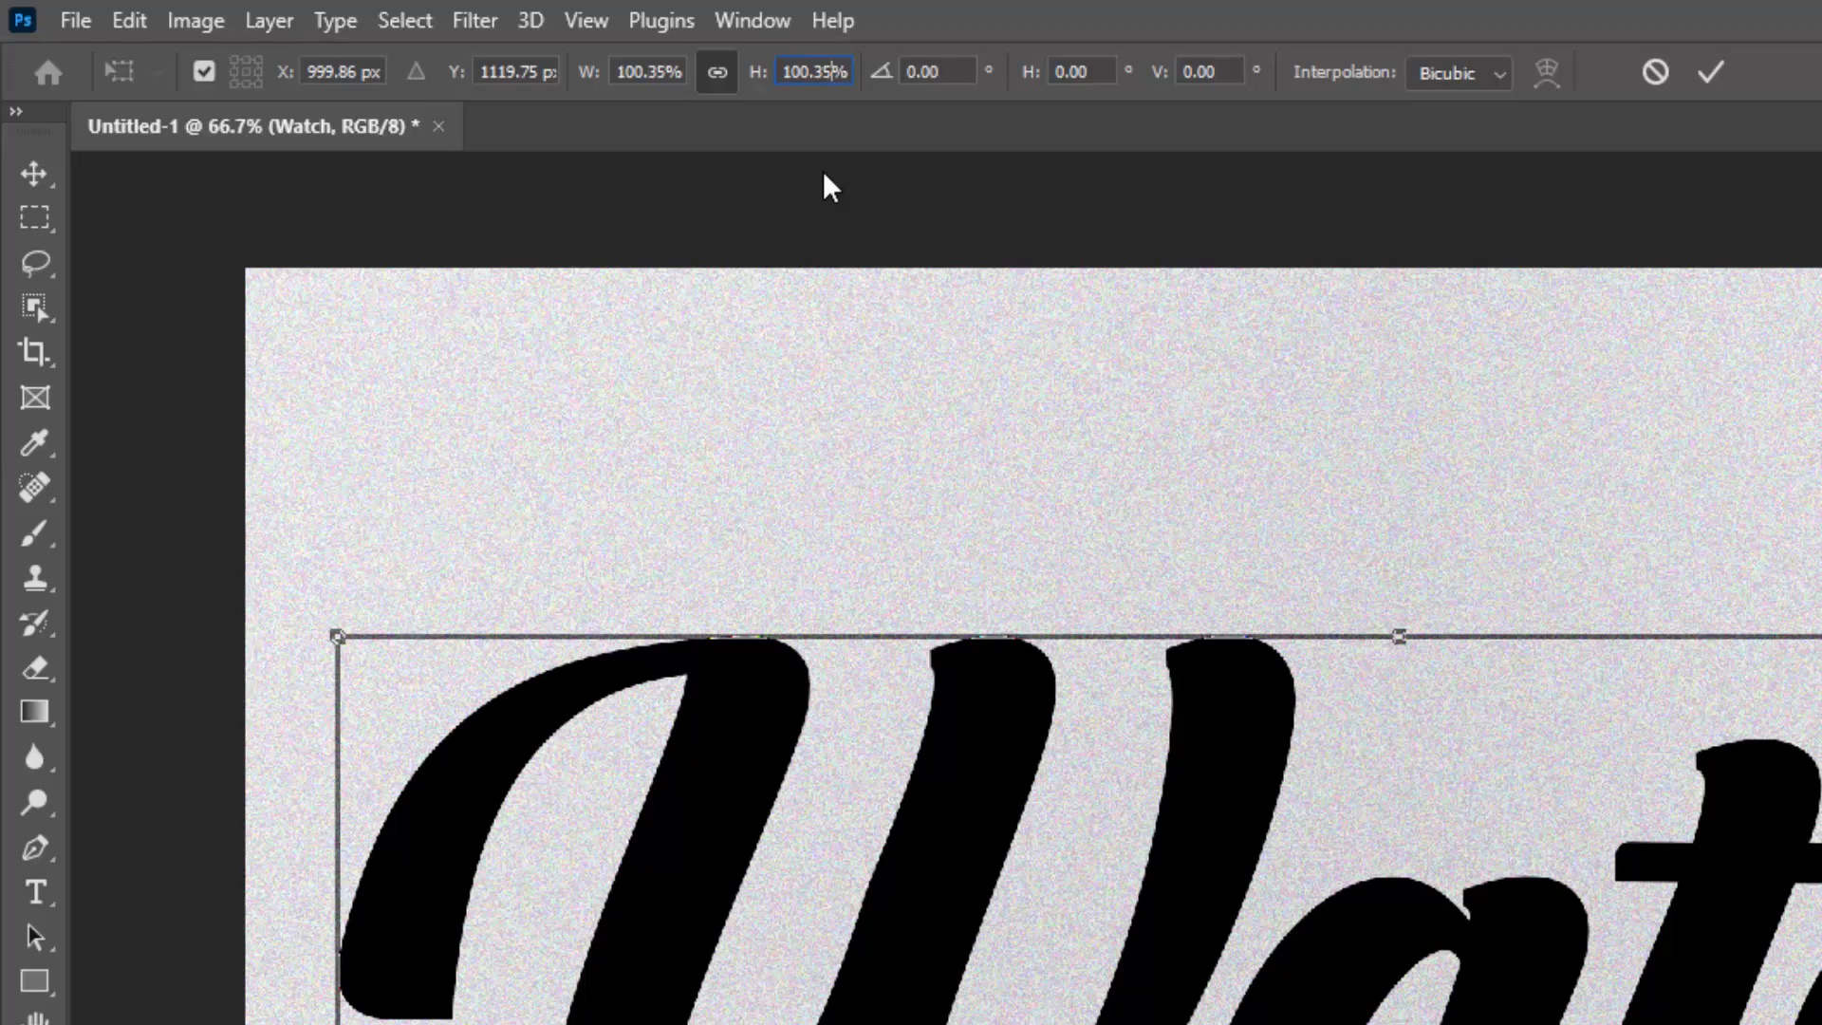
left_click(1711, 72)
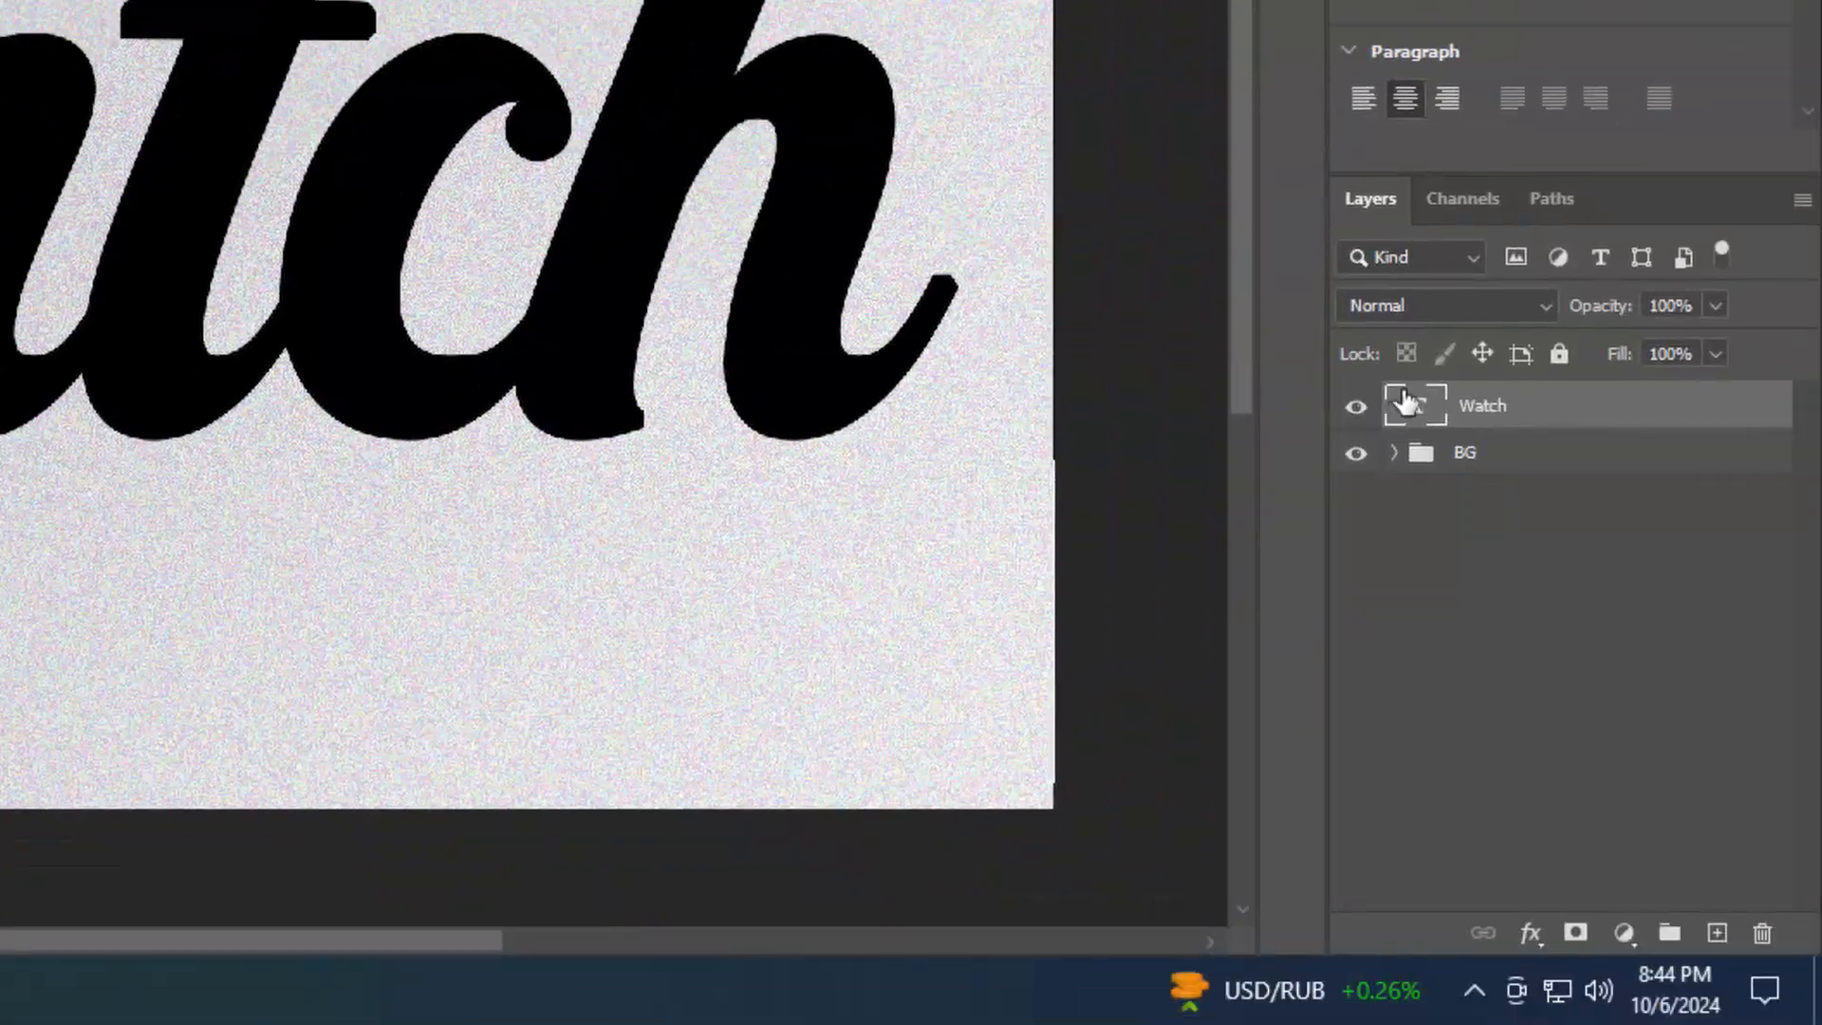
Convert the Watch text layer to a smart object and set its fill opacity to 0% in the blending options
right_click(1545, 414)
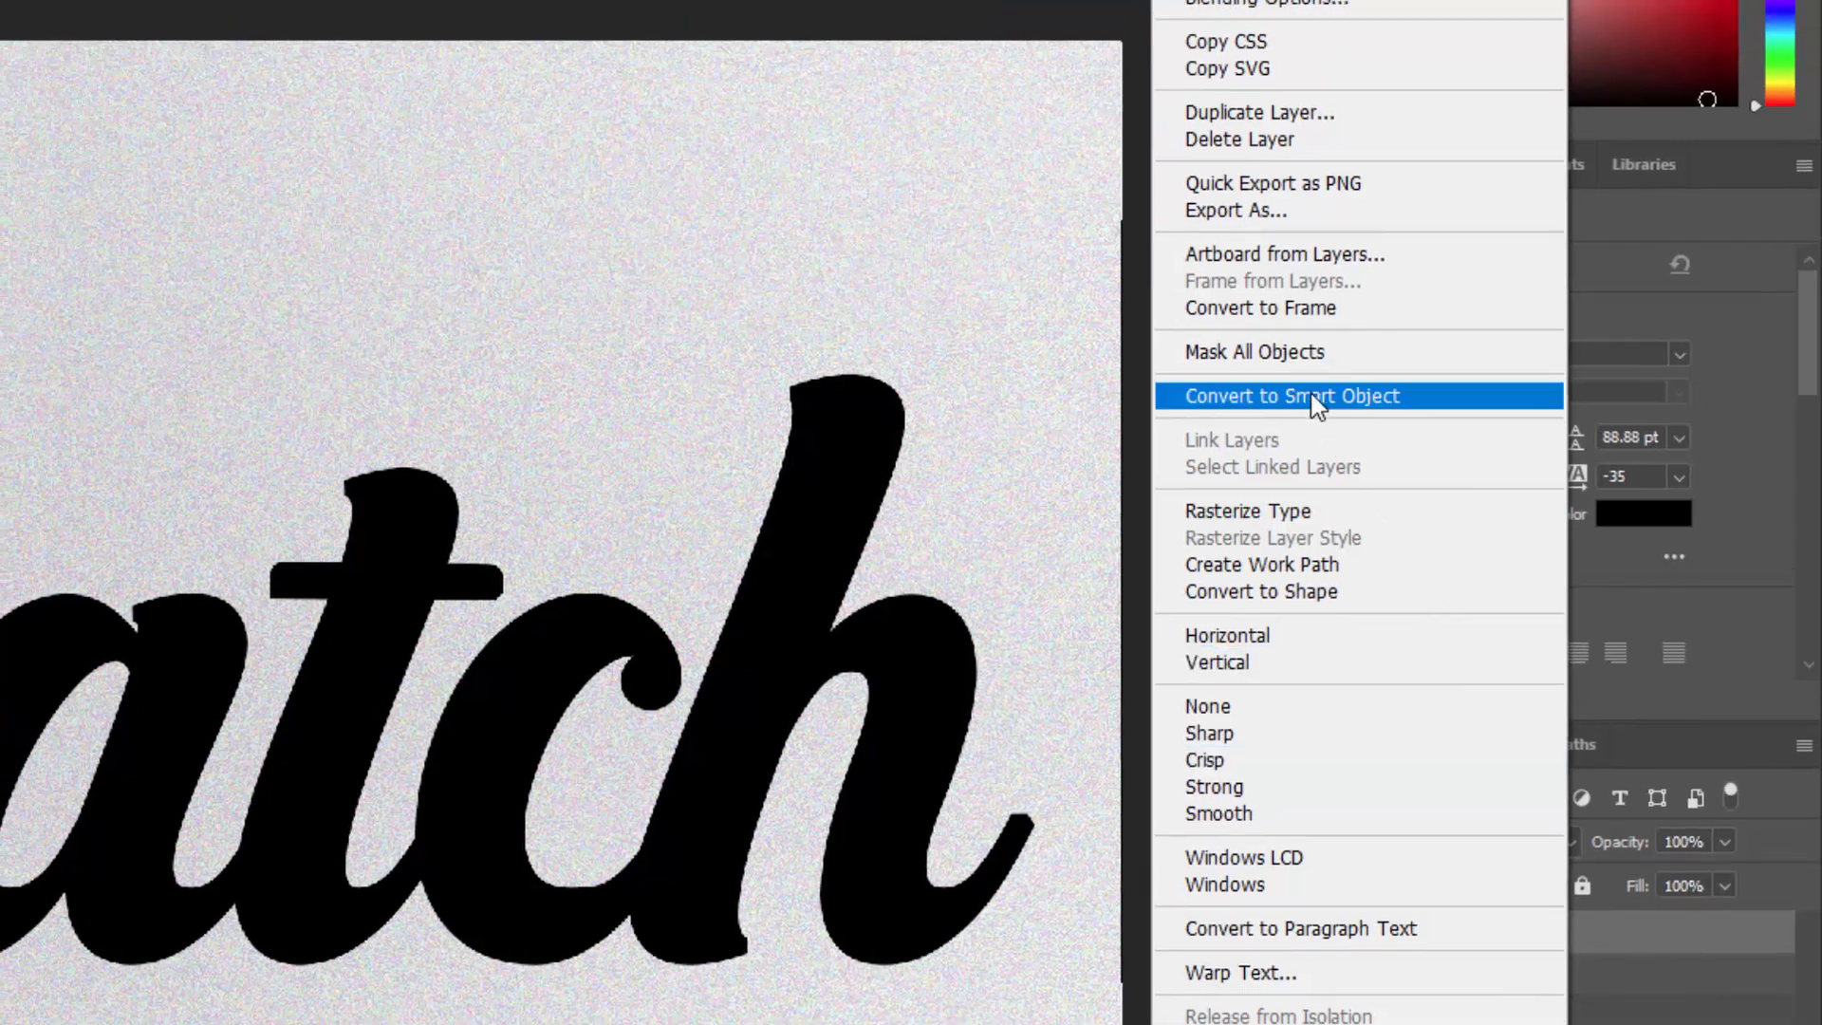
left_click(1317, 398)
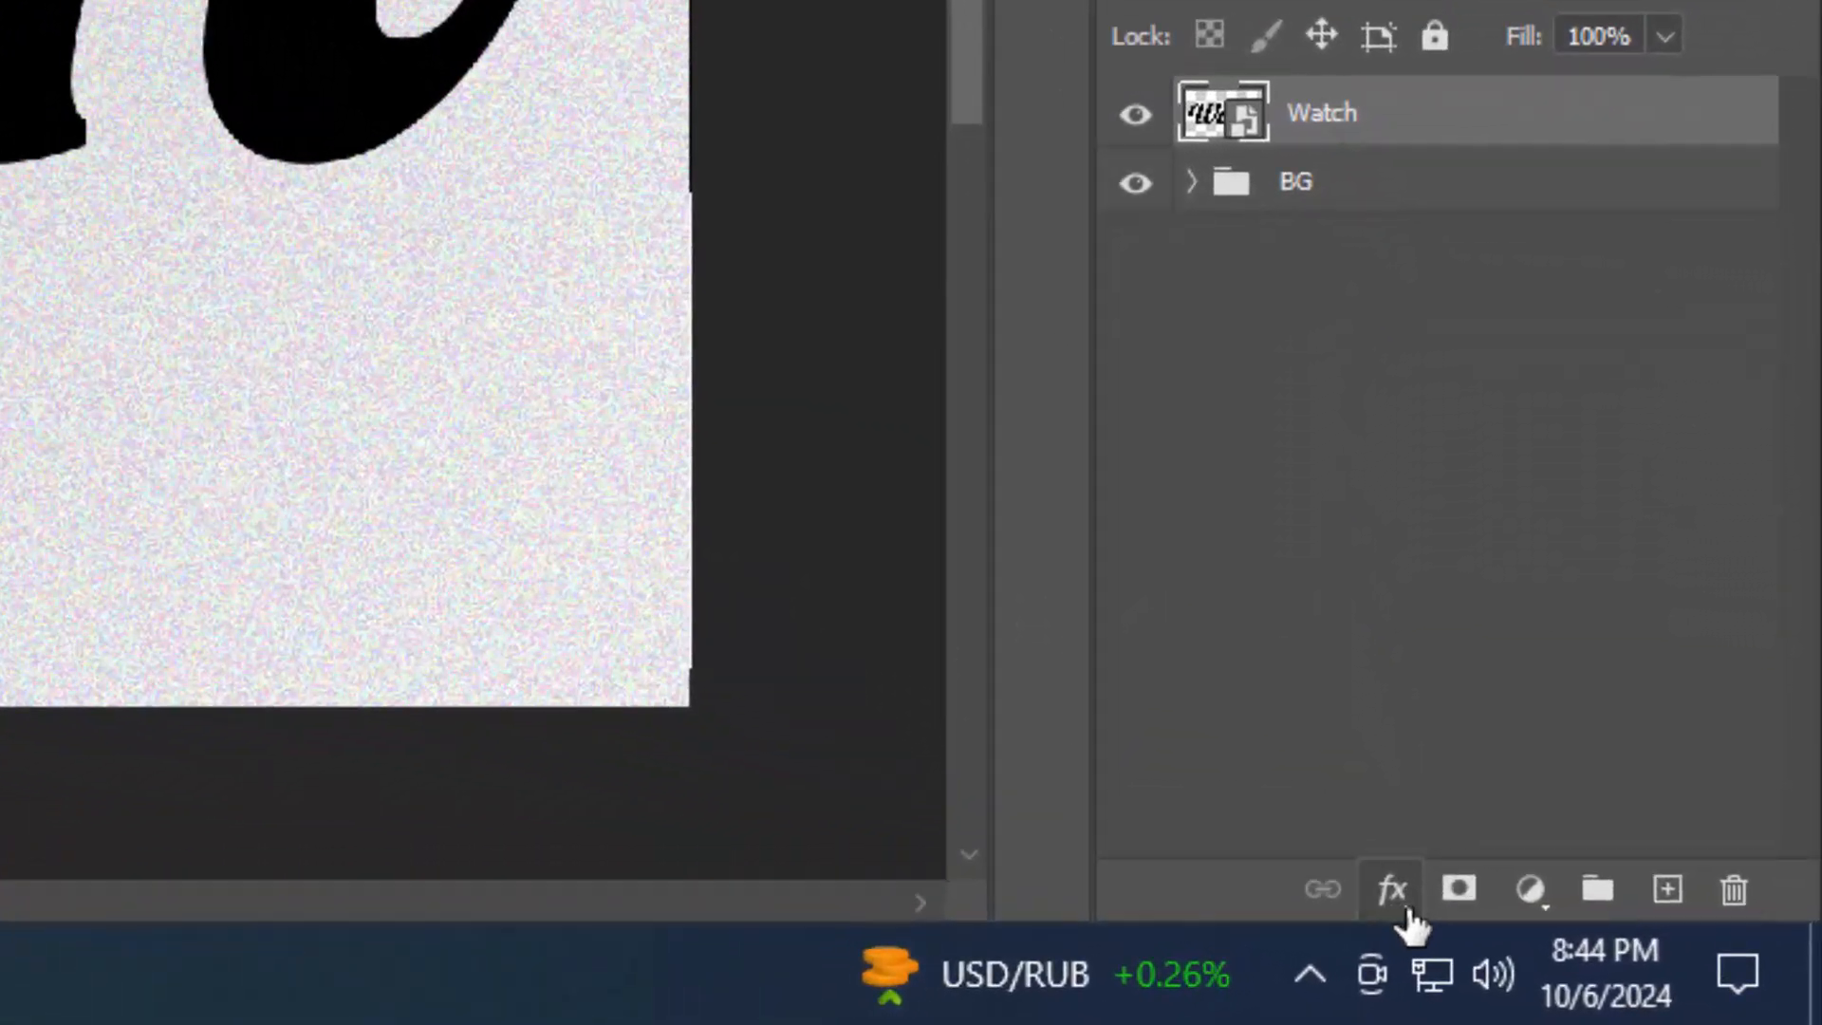
left_click(1463, 912)
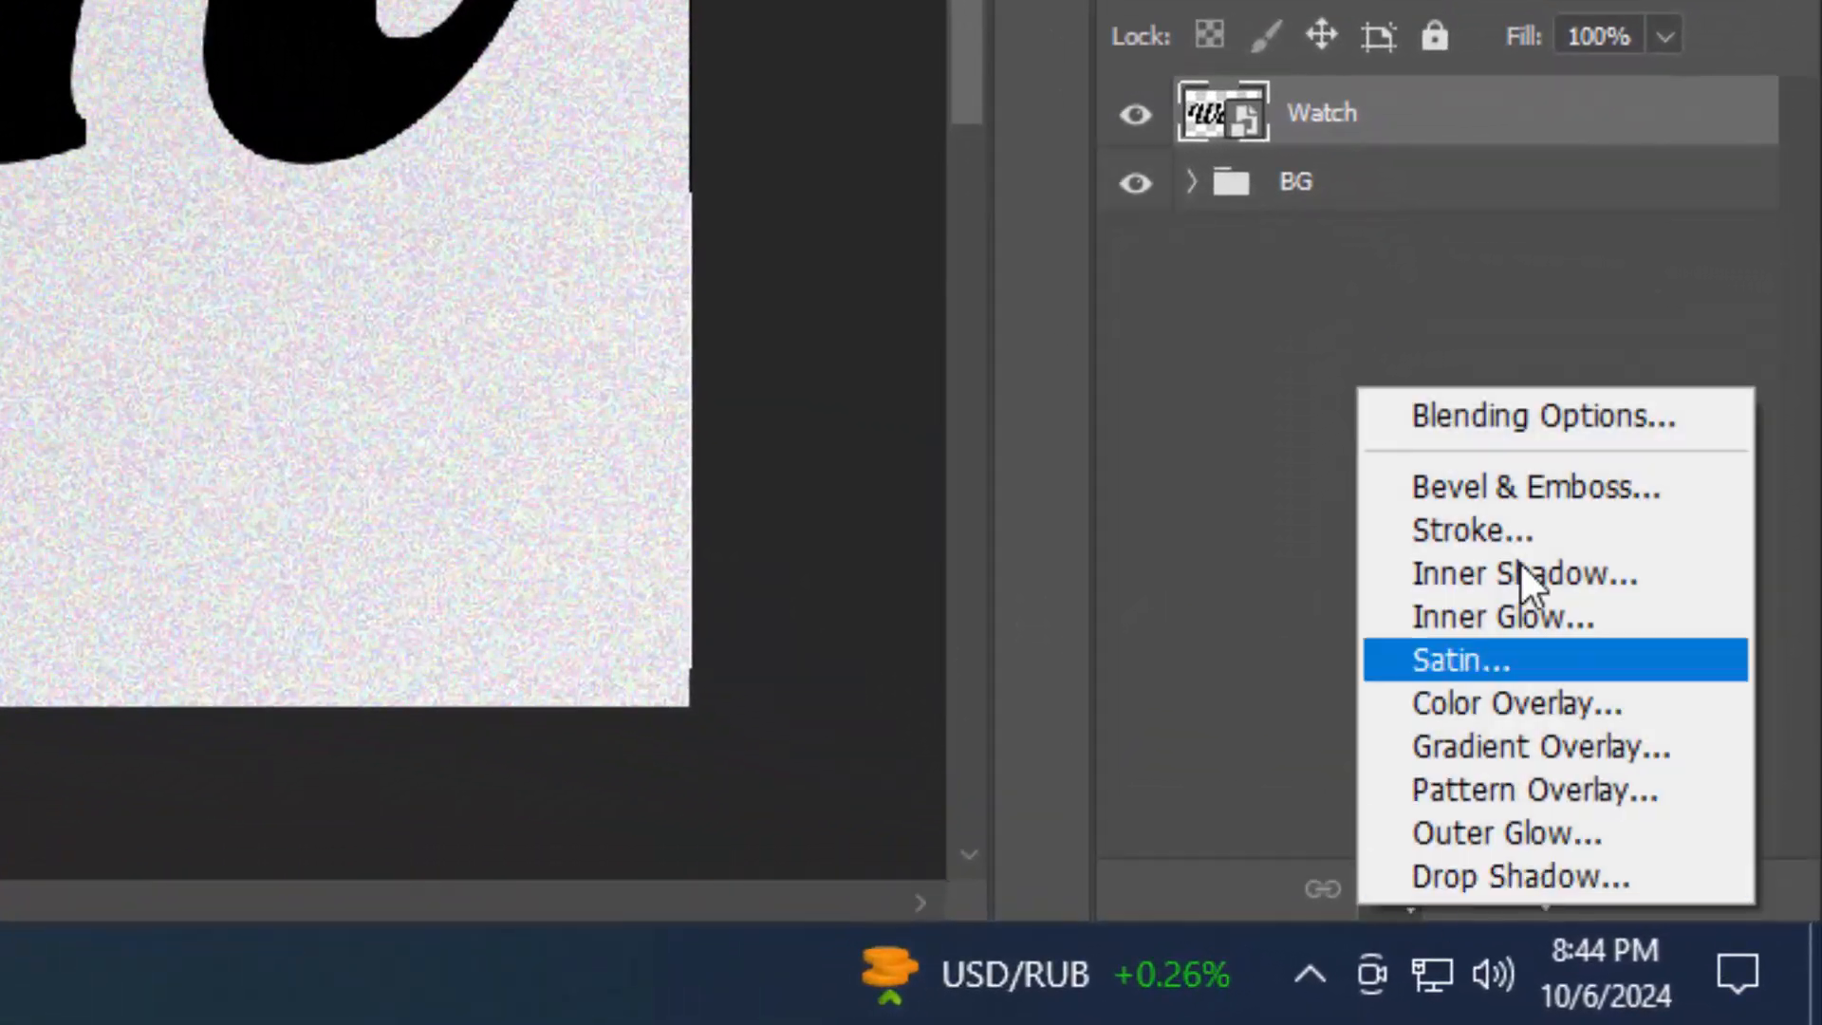
left_click(1547, 512)
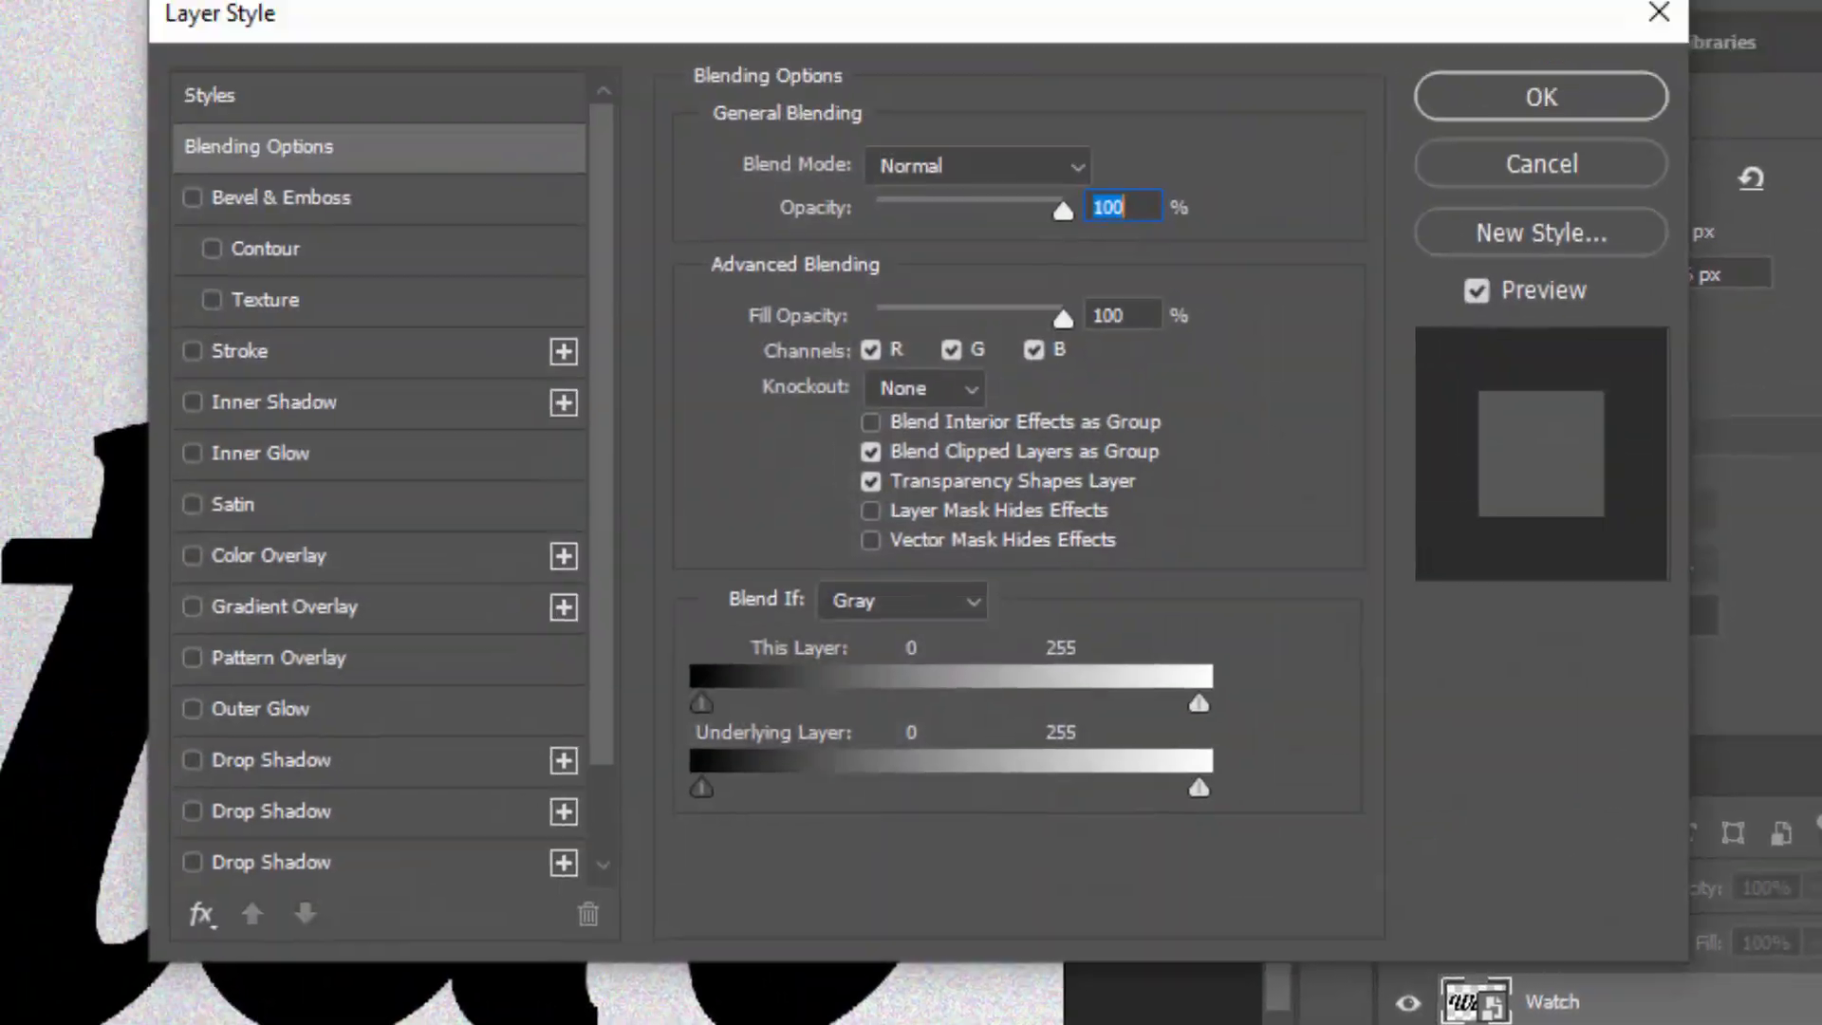
key("Tab")
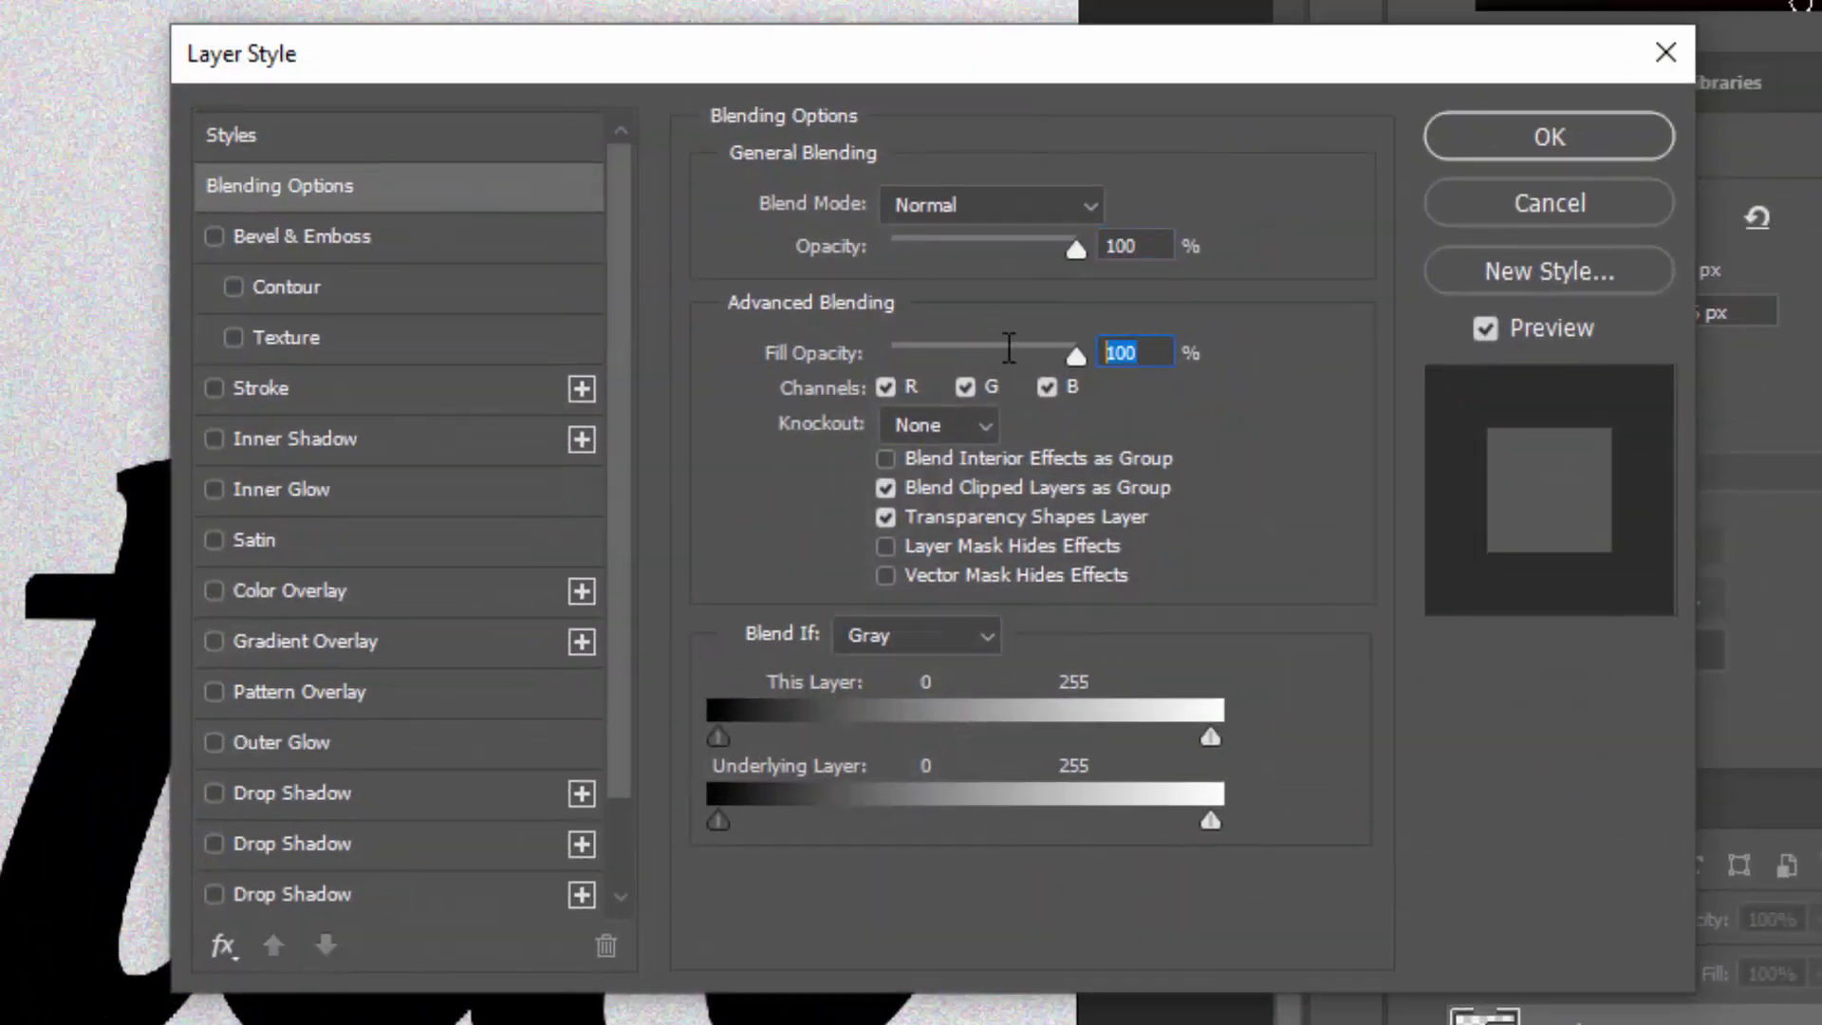
type("0")
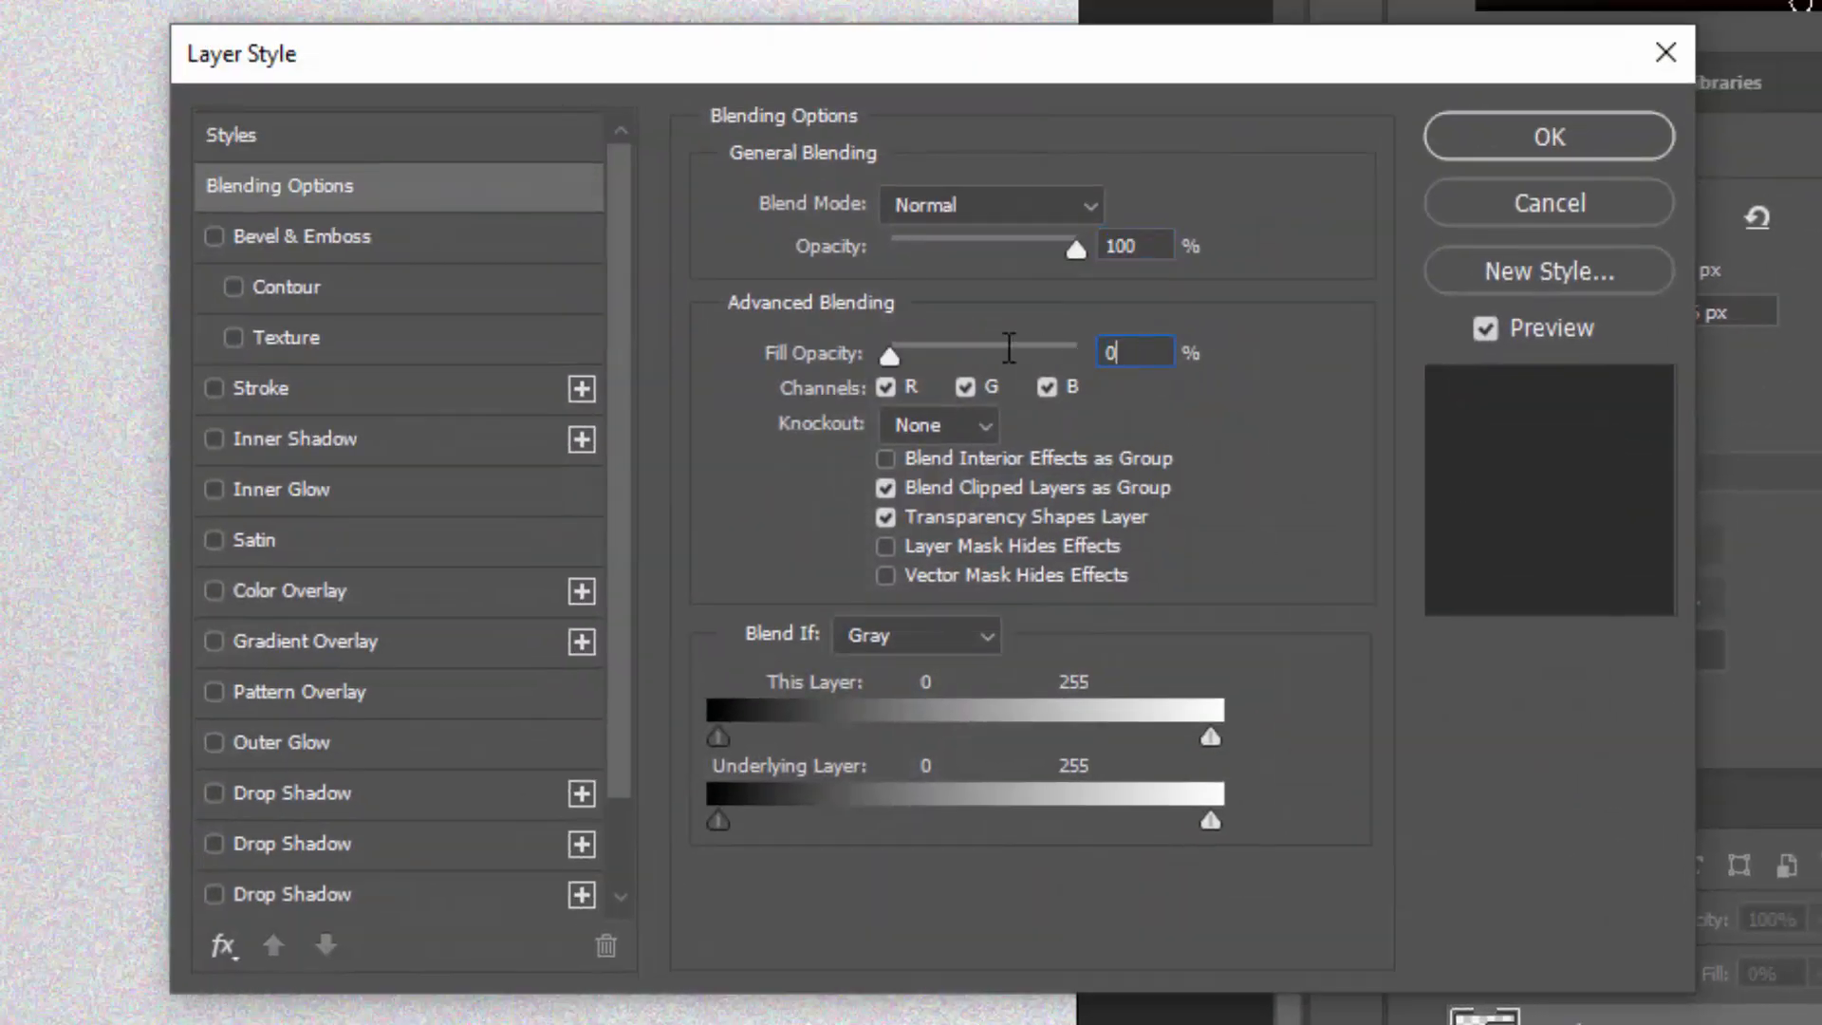
Enable the first drop shadow on the Watch layer with the grey shadow colour #646464
left_click(453, 803)
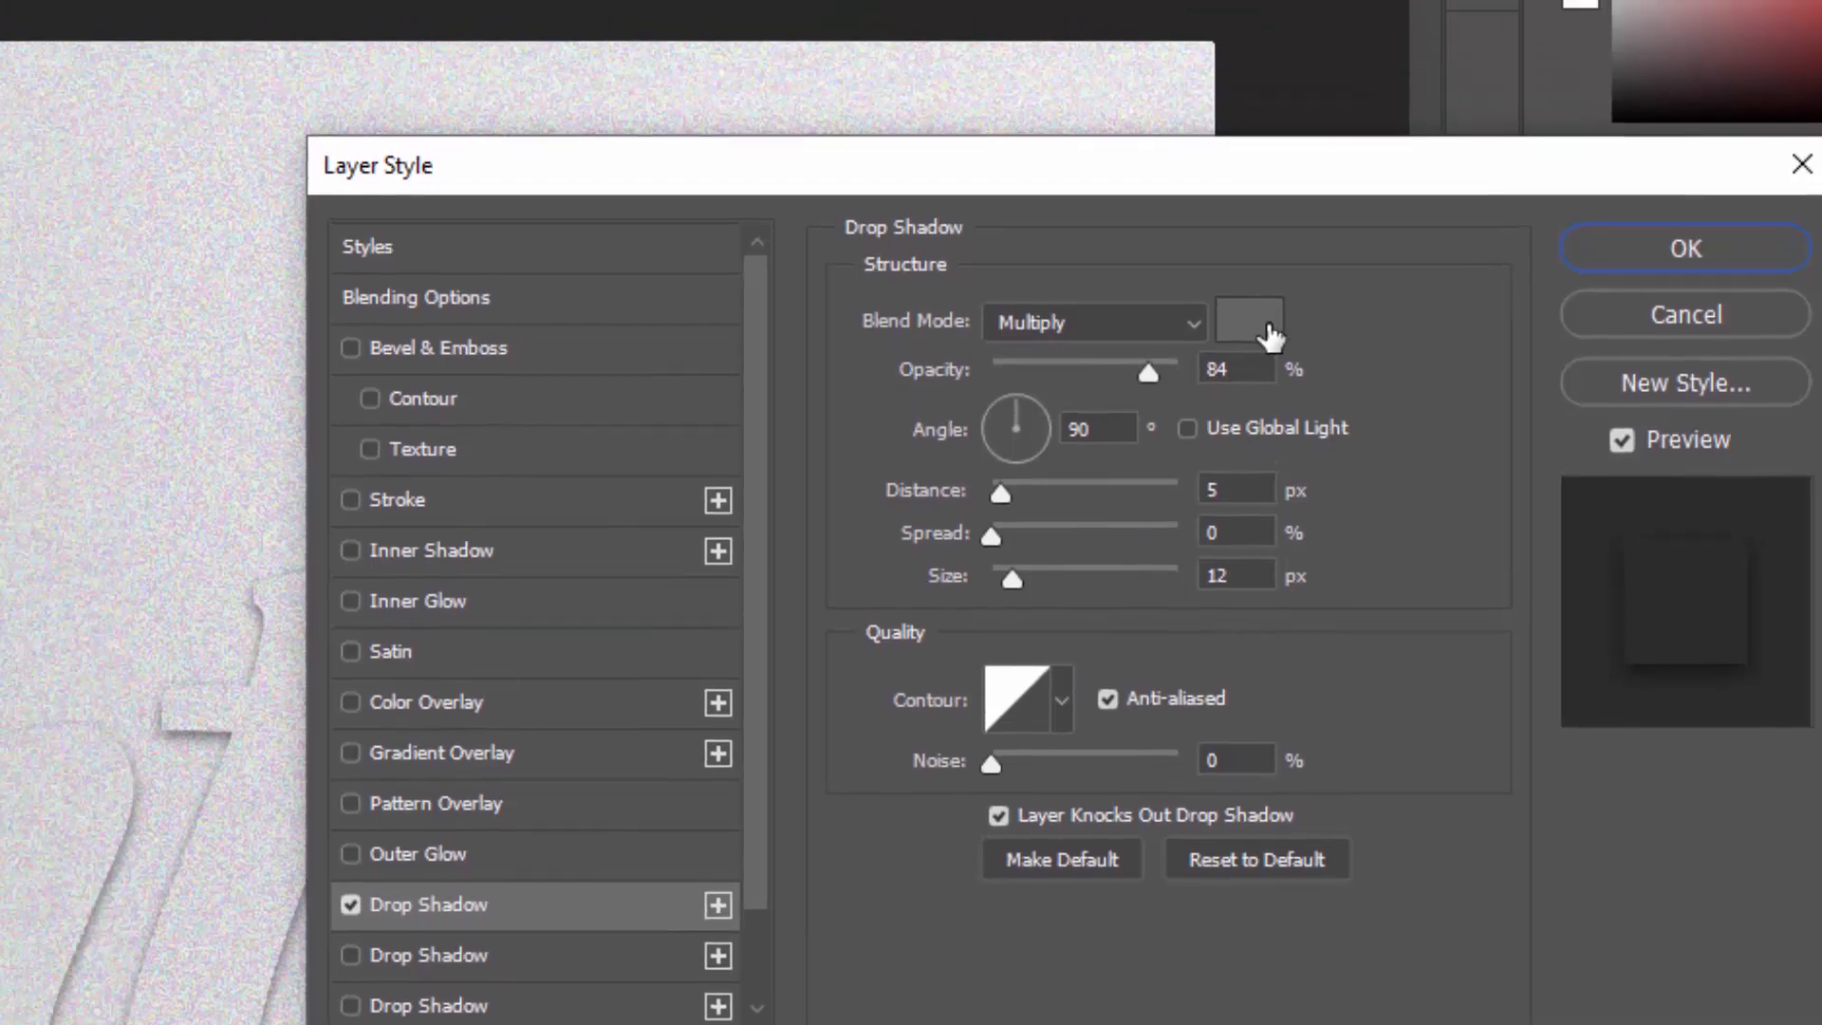
left_click(1113, 208)
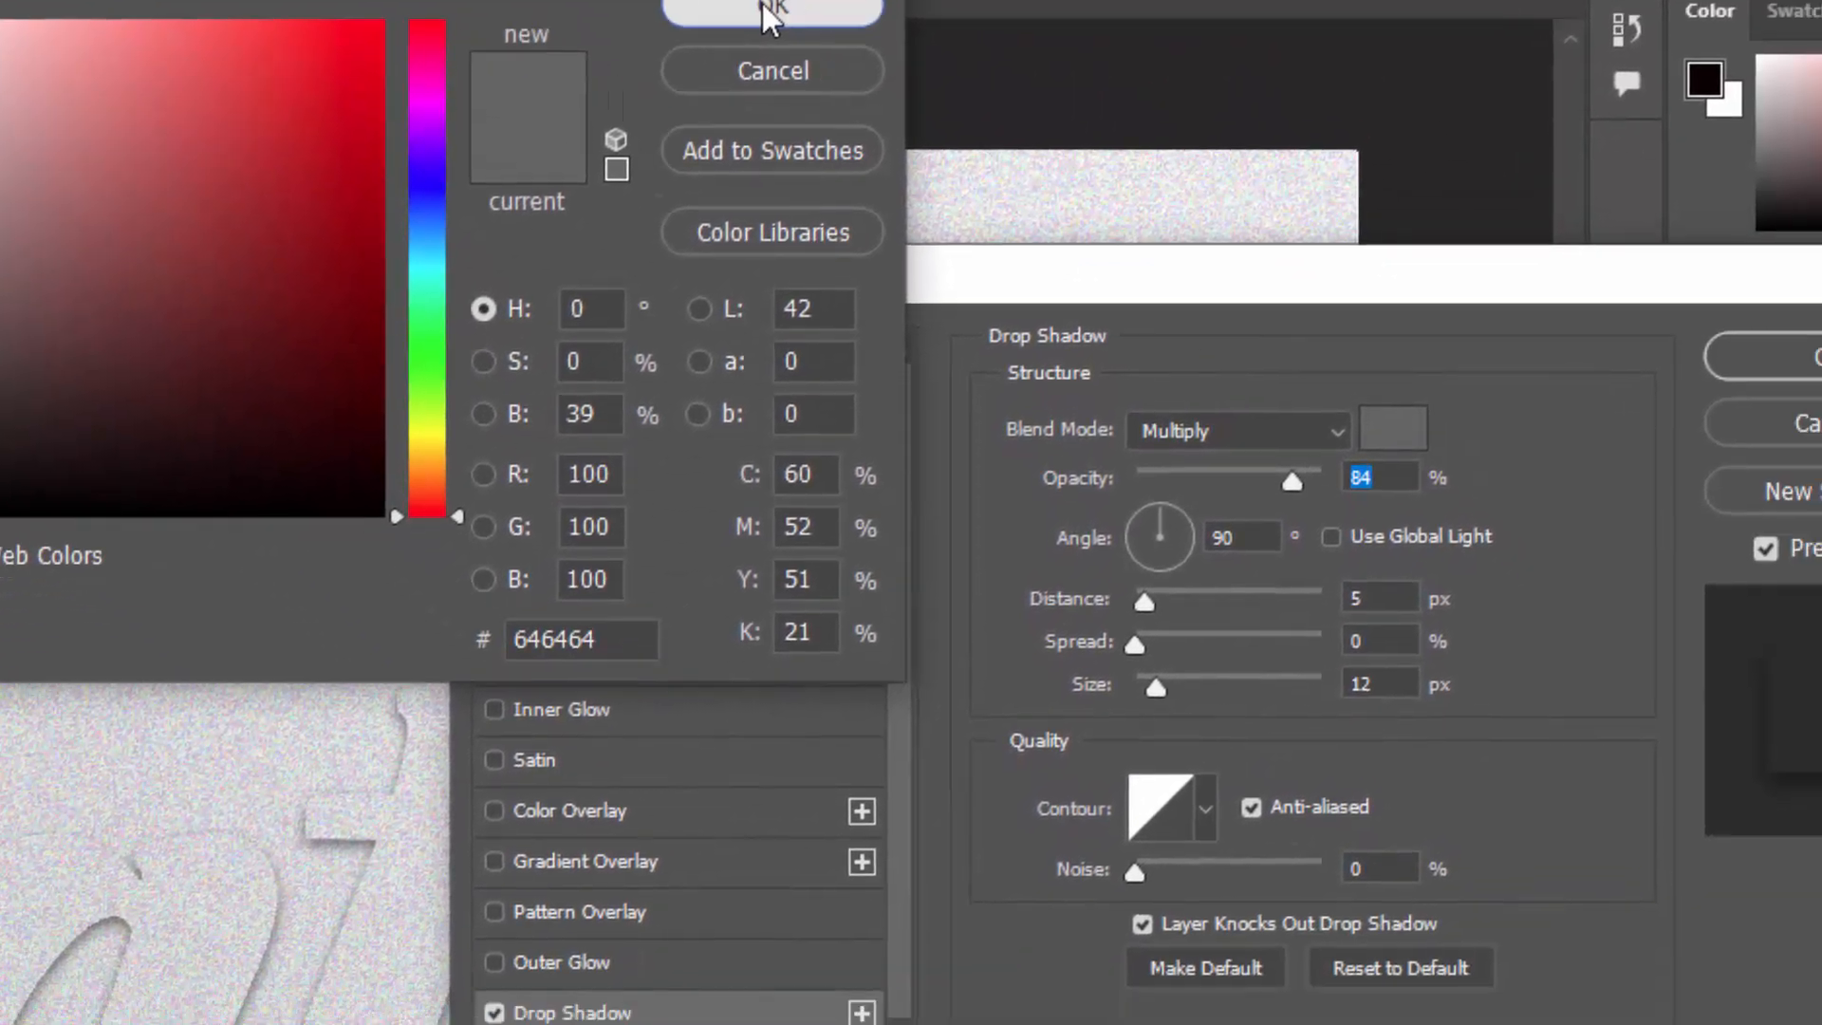
left_click(942, 166)
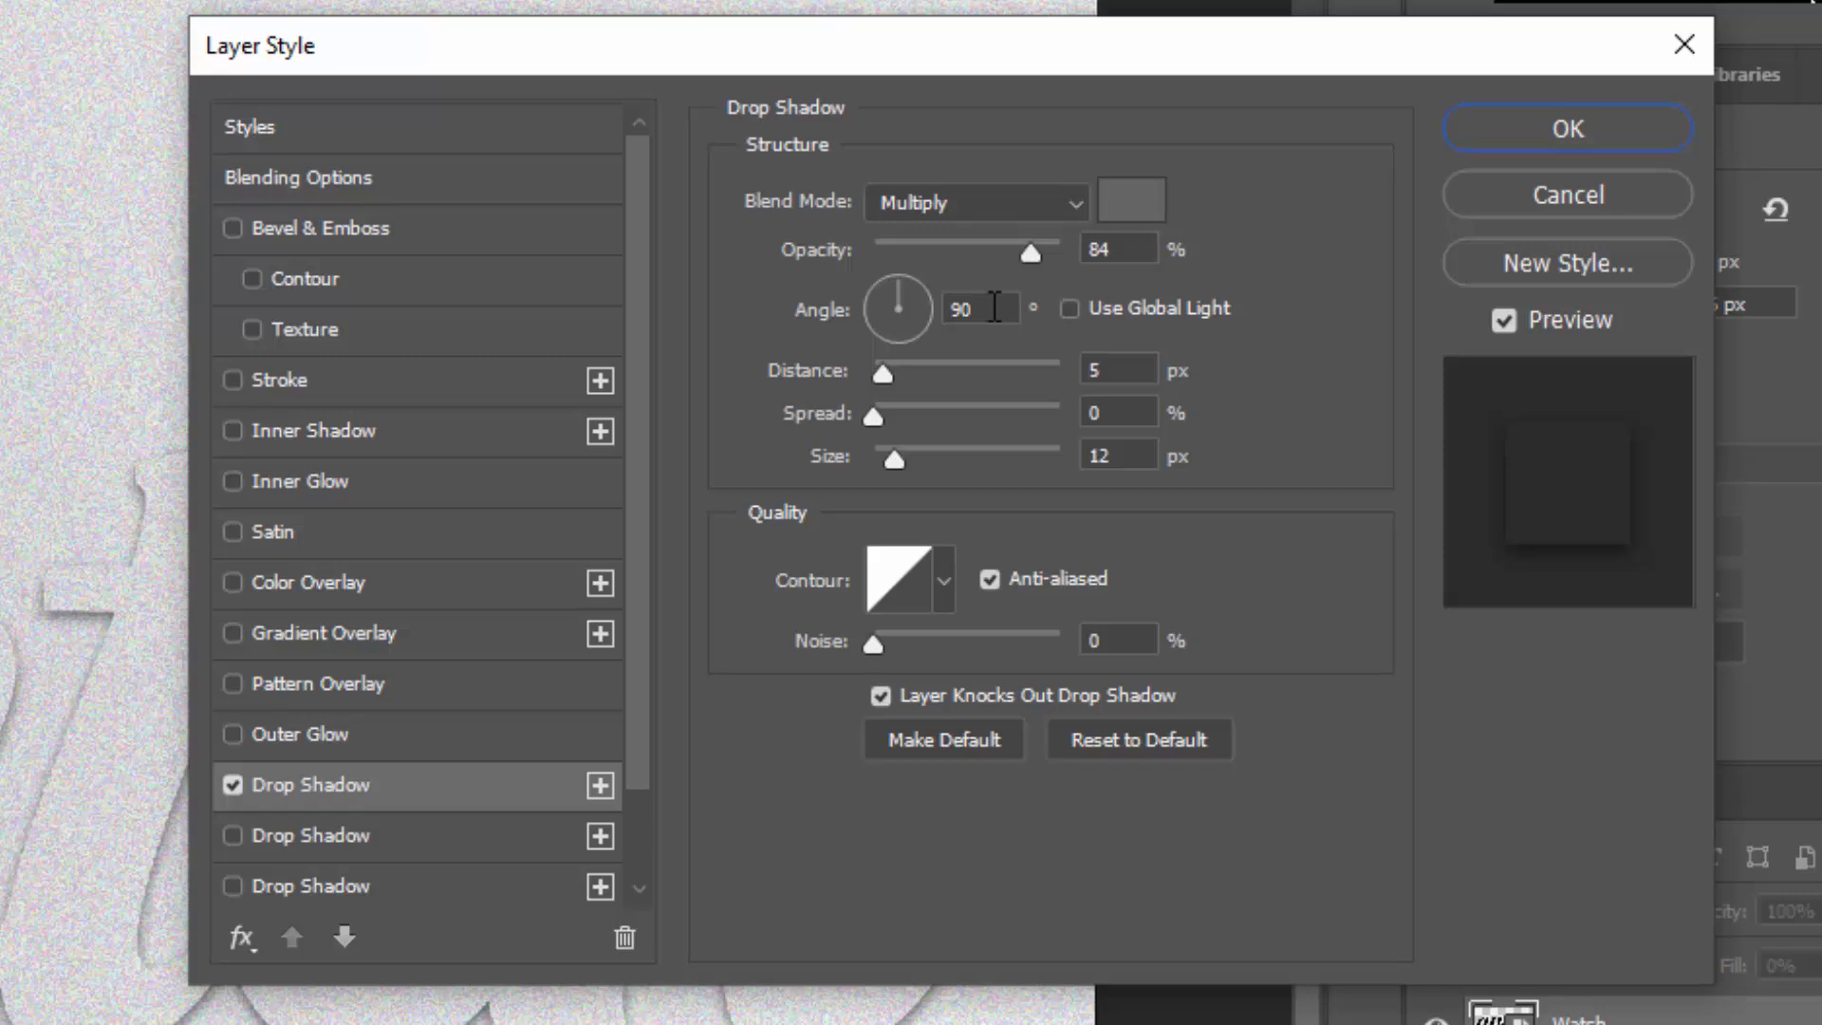
Review the first drop shadow's angle, distance, spread and size settings
left_click_drag(990, 307, 932, 307)
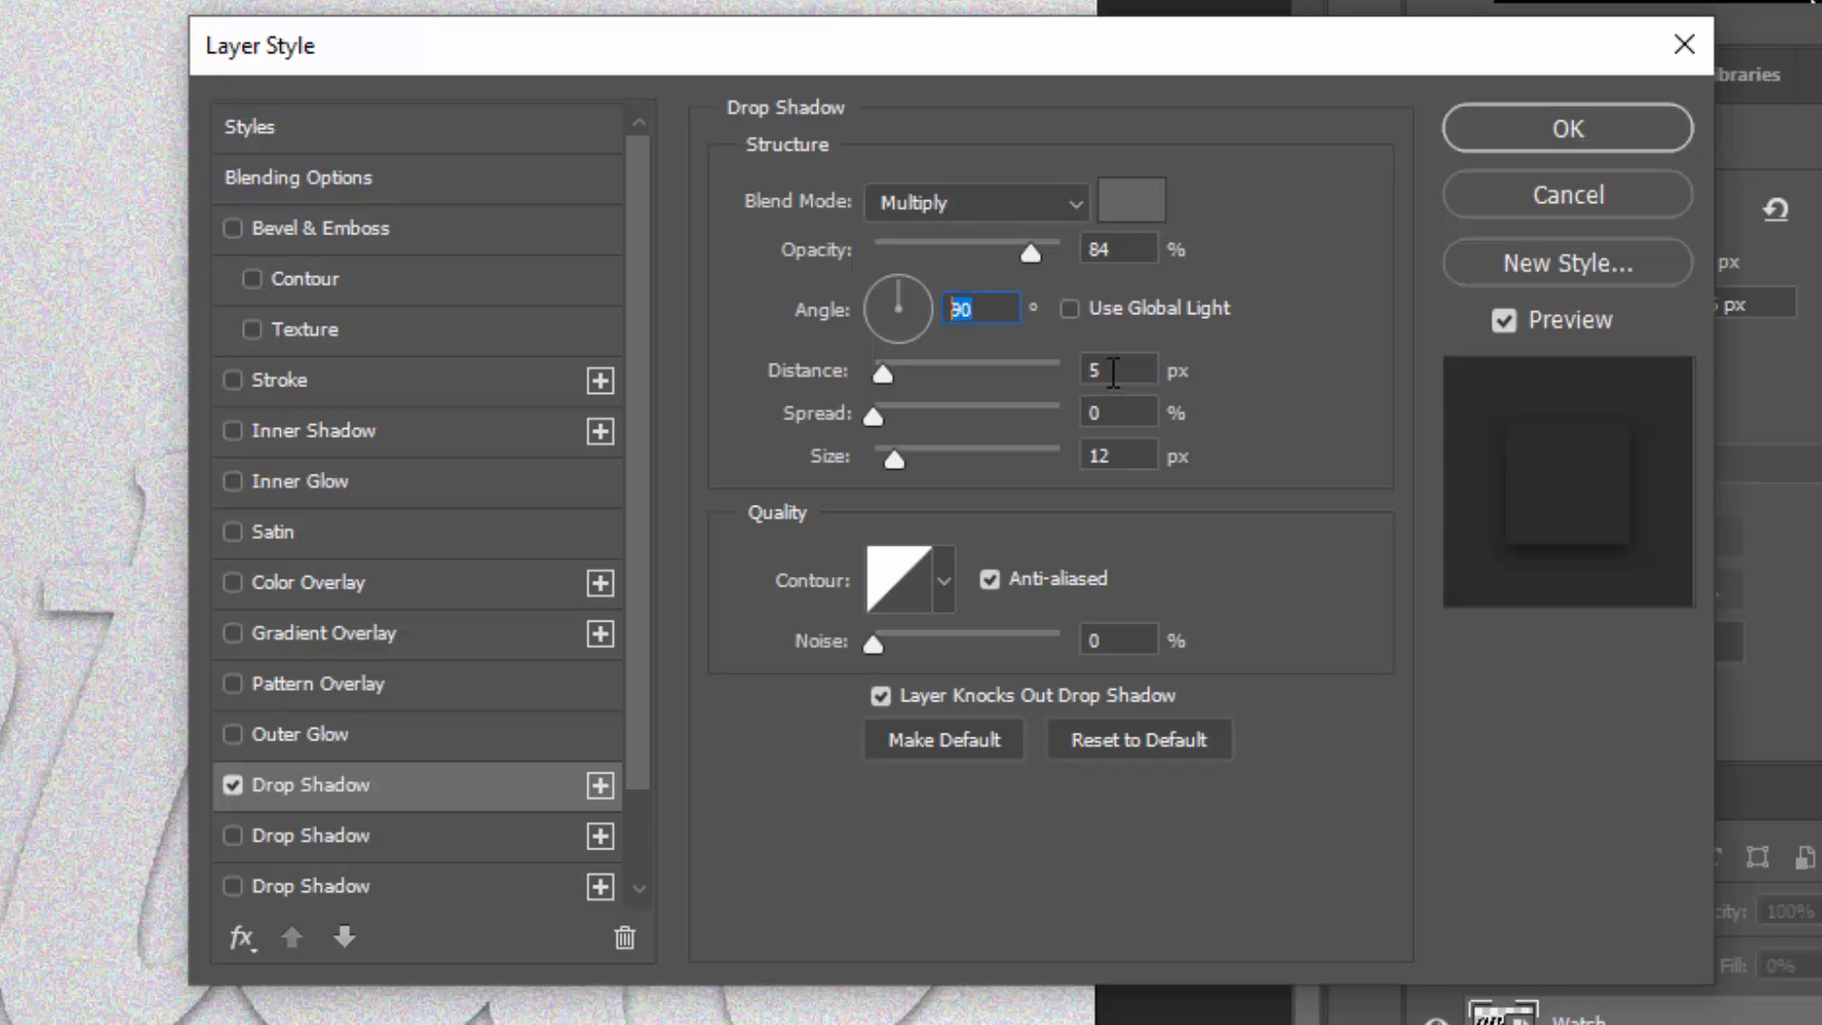
left_click_drag(1113, 371, 1060, 384)
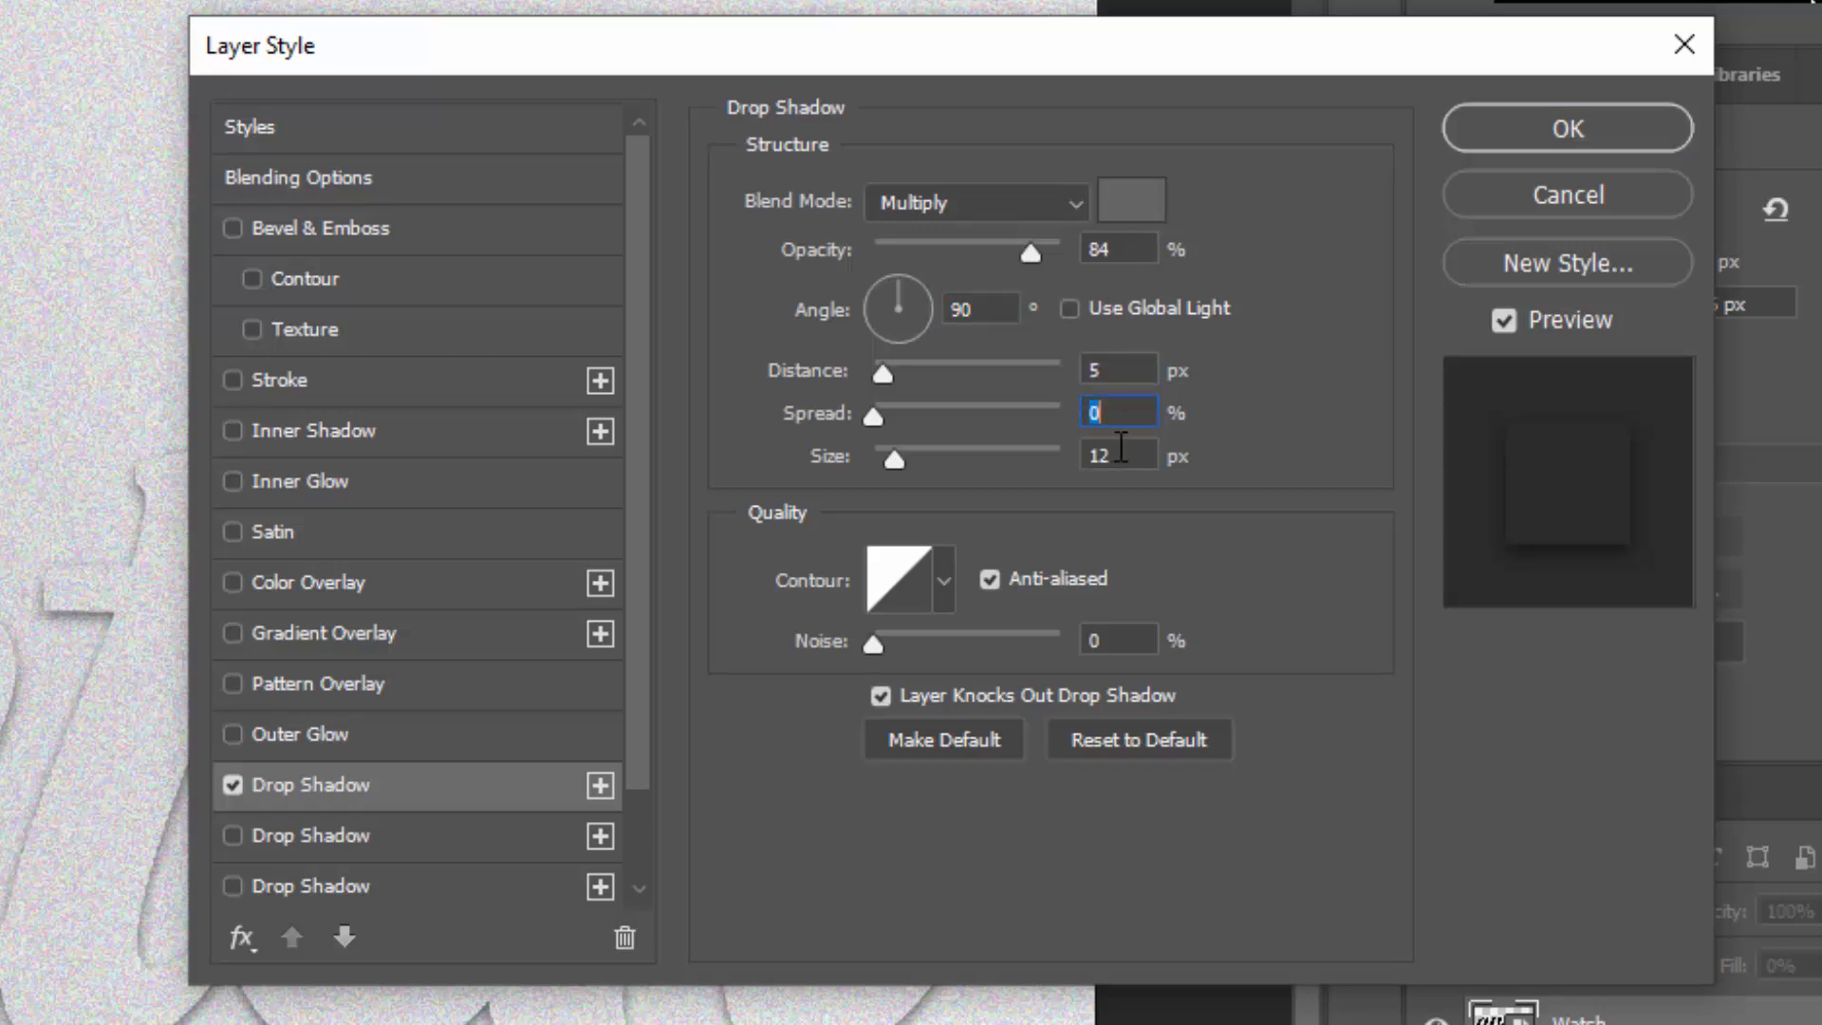
left_click_drag(1121, 447, 1049, 444)
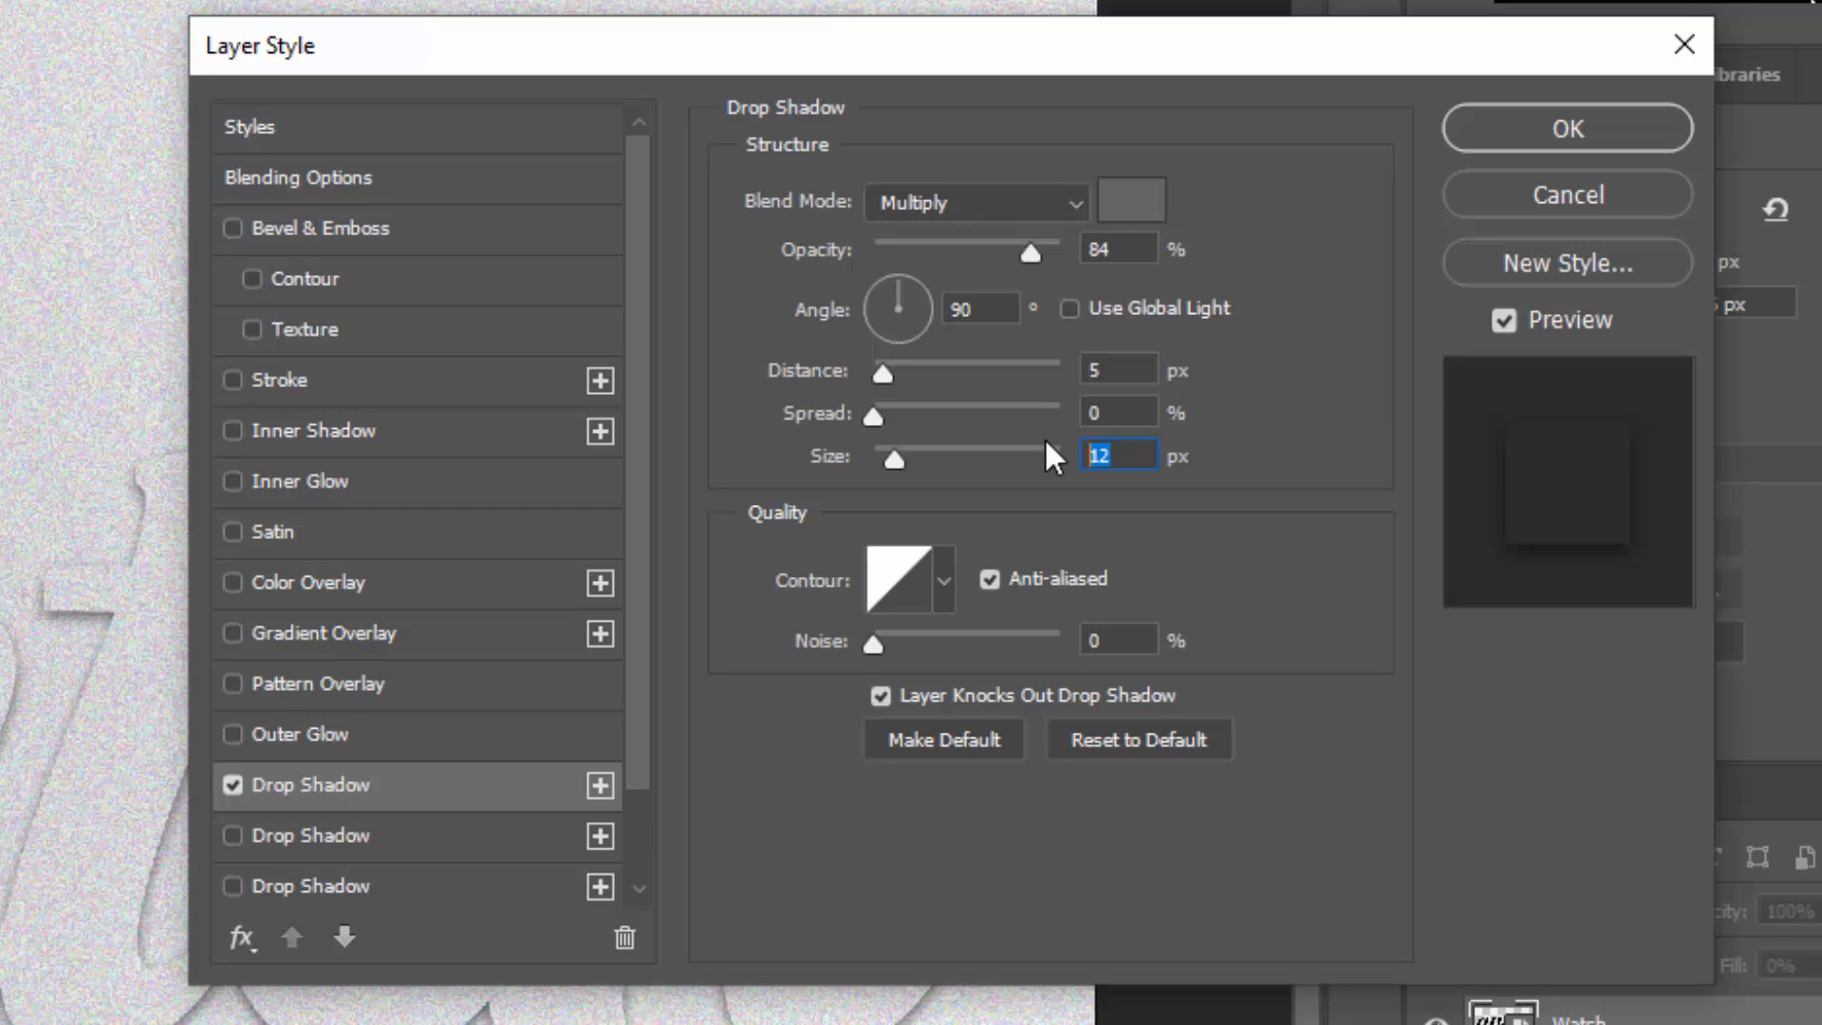
Enable the second drop shadow on the Watch layer with 77% opacity, 90° angle, 18 px distance, 0% spread and 35 px size
left_click(487, 852)
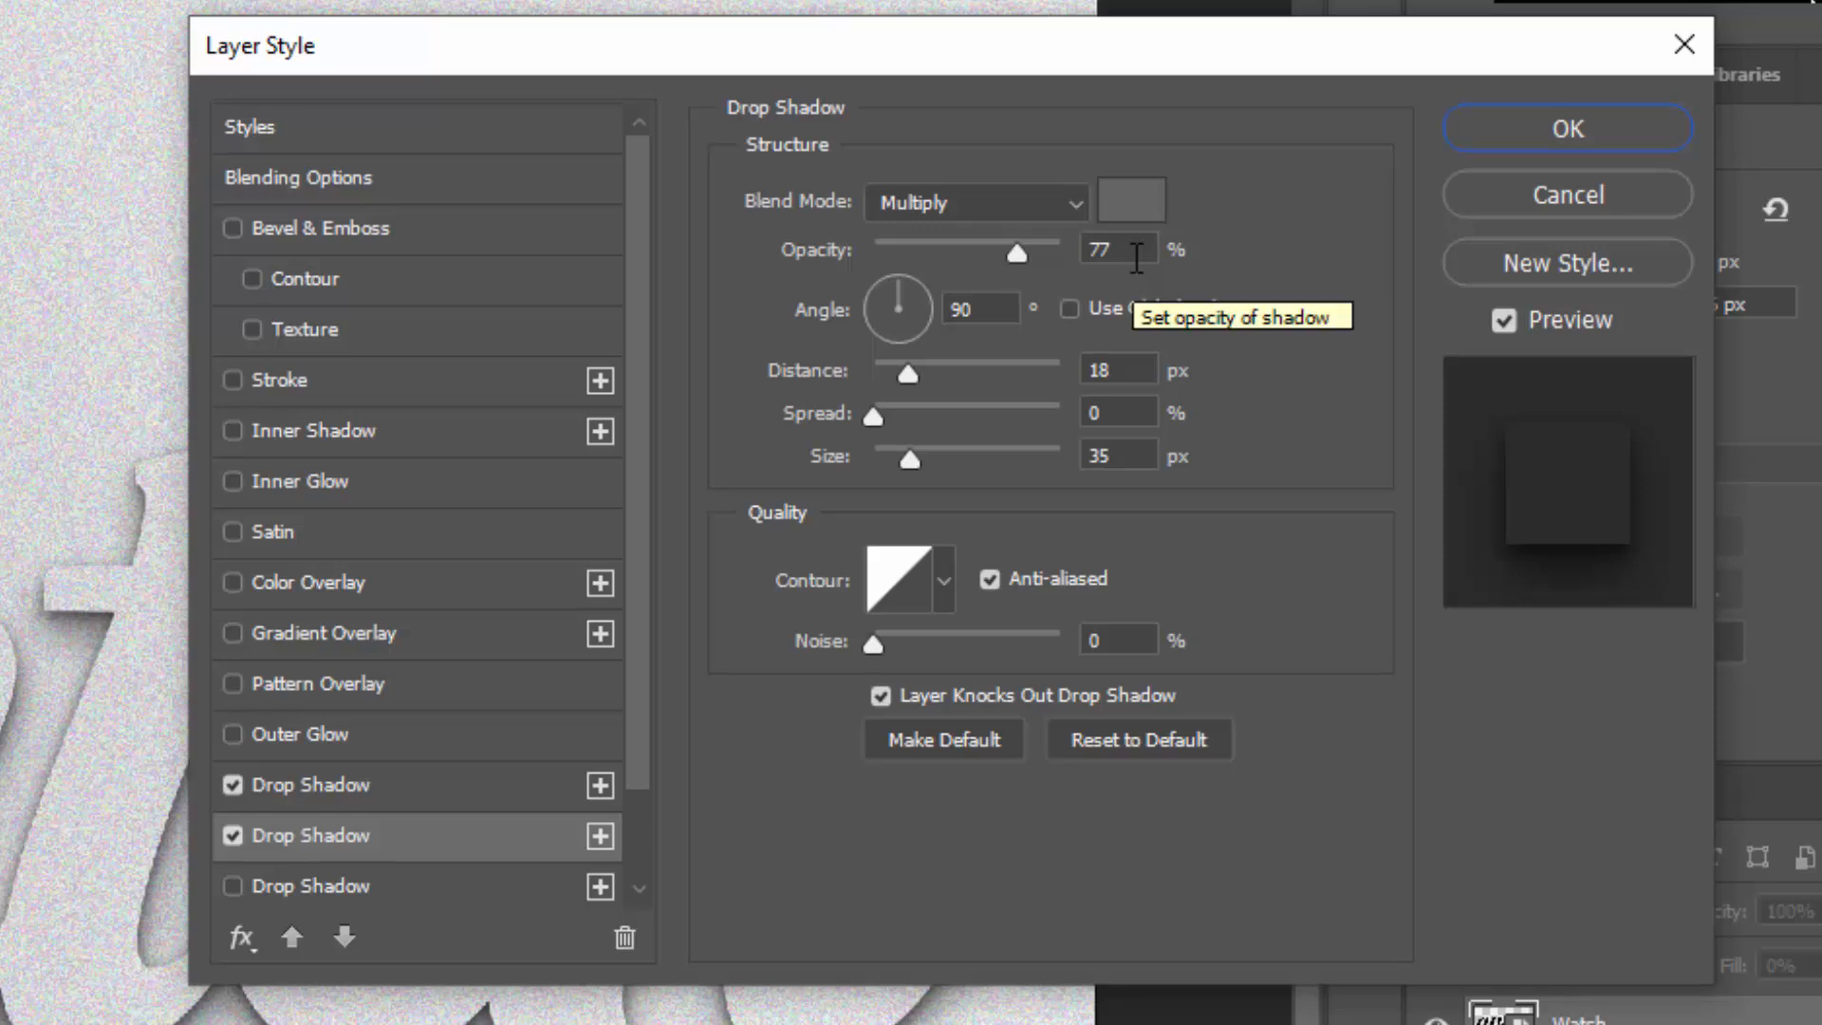
left_click(1136, 268)
key("Tab")
key("Tab")
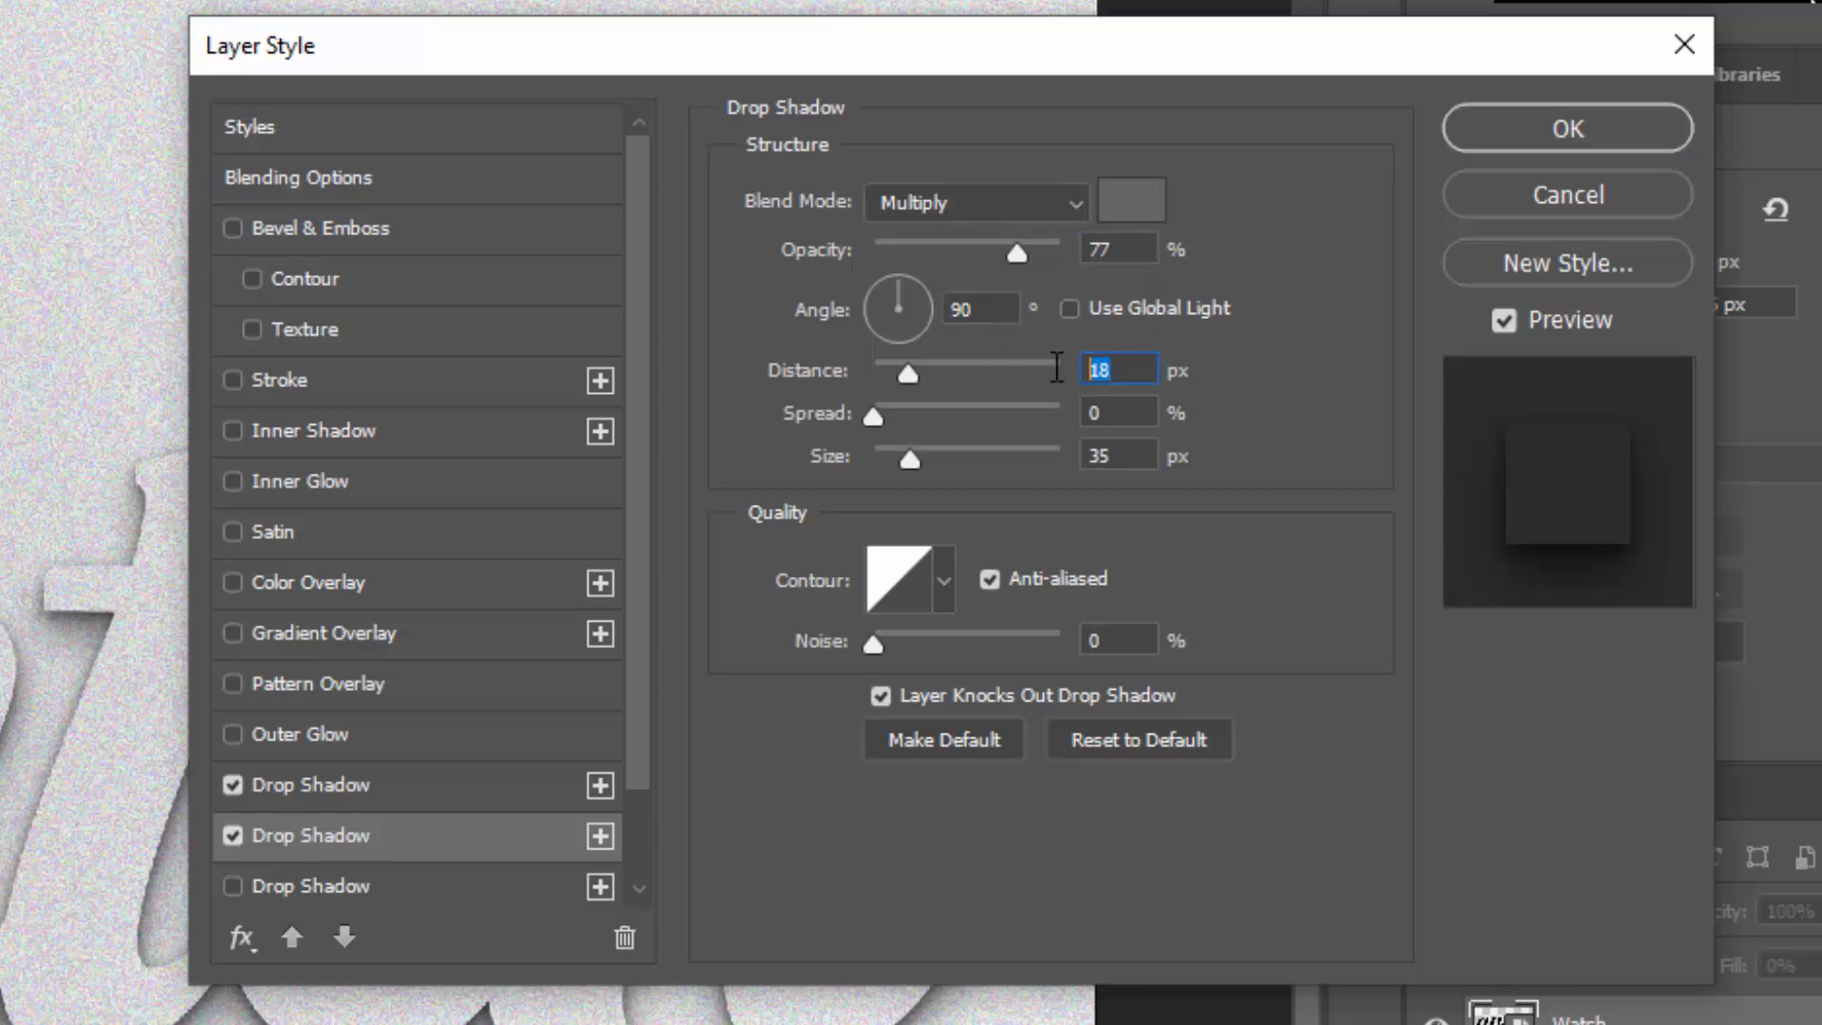
key("Tab")
key("Tab")
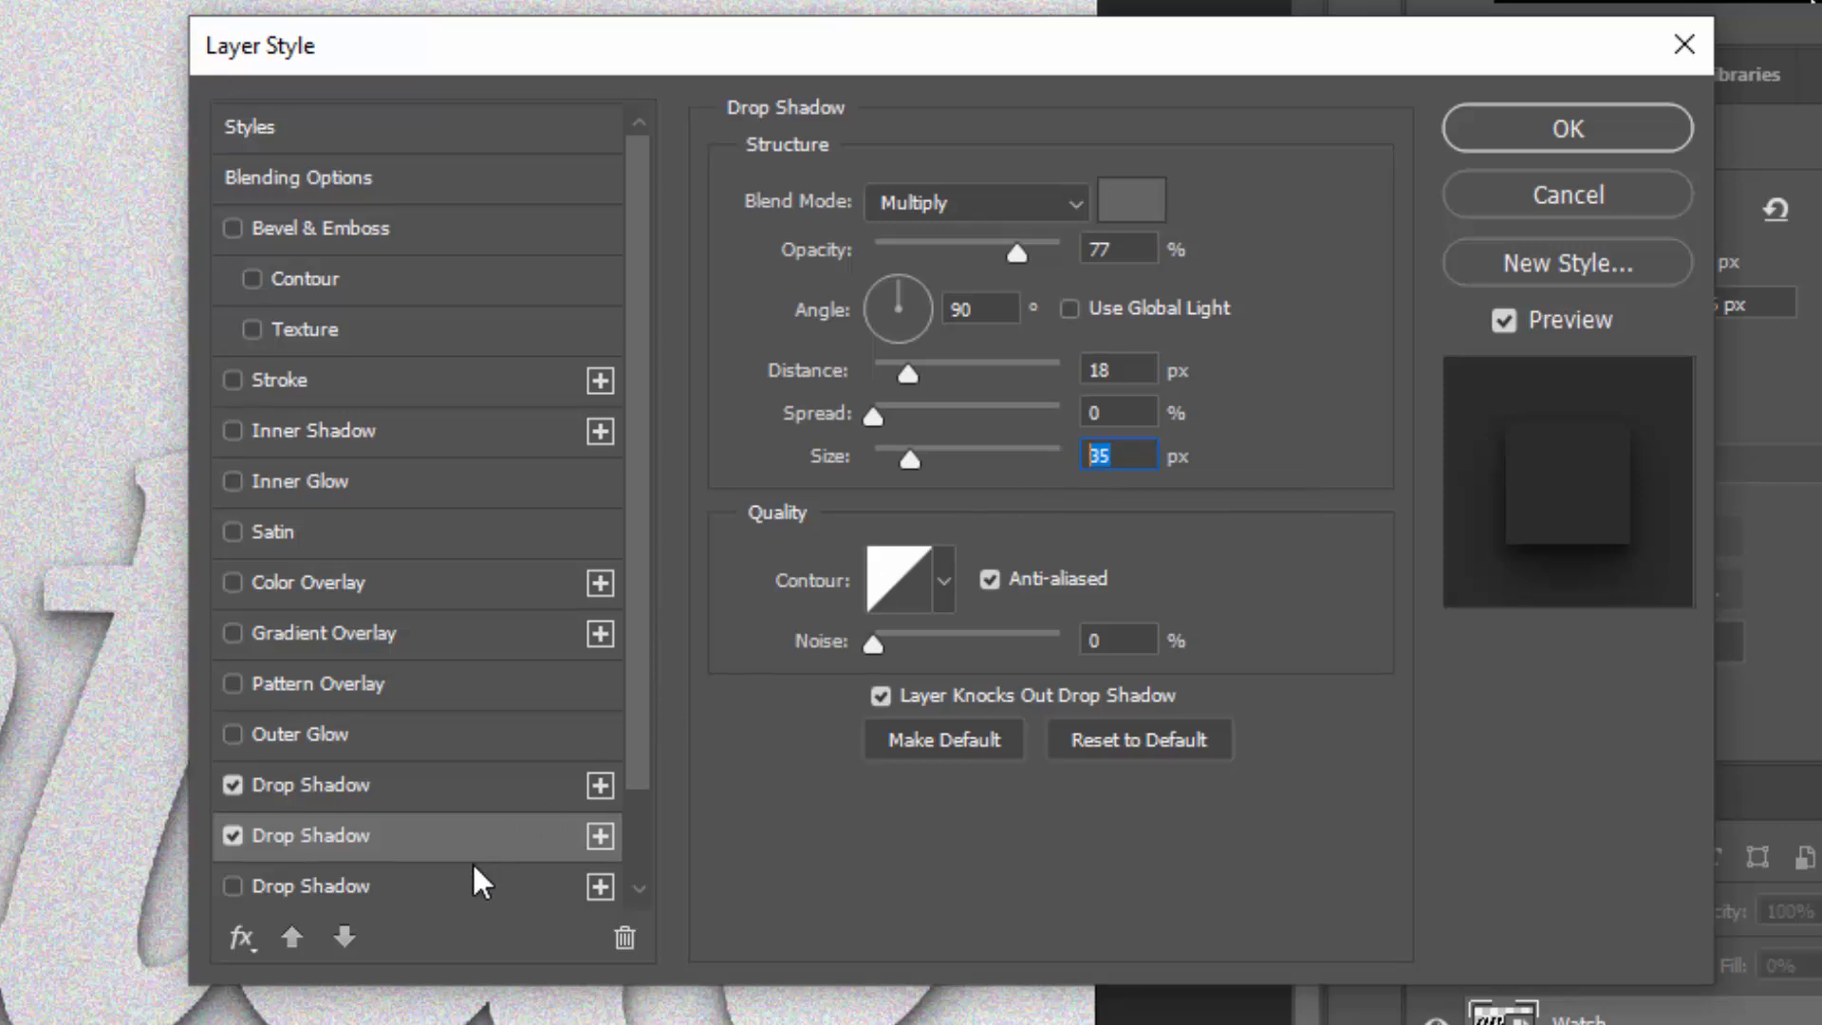
Enable the third drop shadow at 72% opacity, 41 px distance, 73 px size and the fourth at 27%, 69 px, 109 px, both angled 90°
left_click(460, 888)
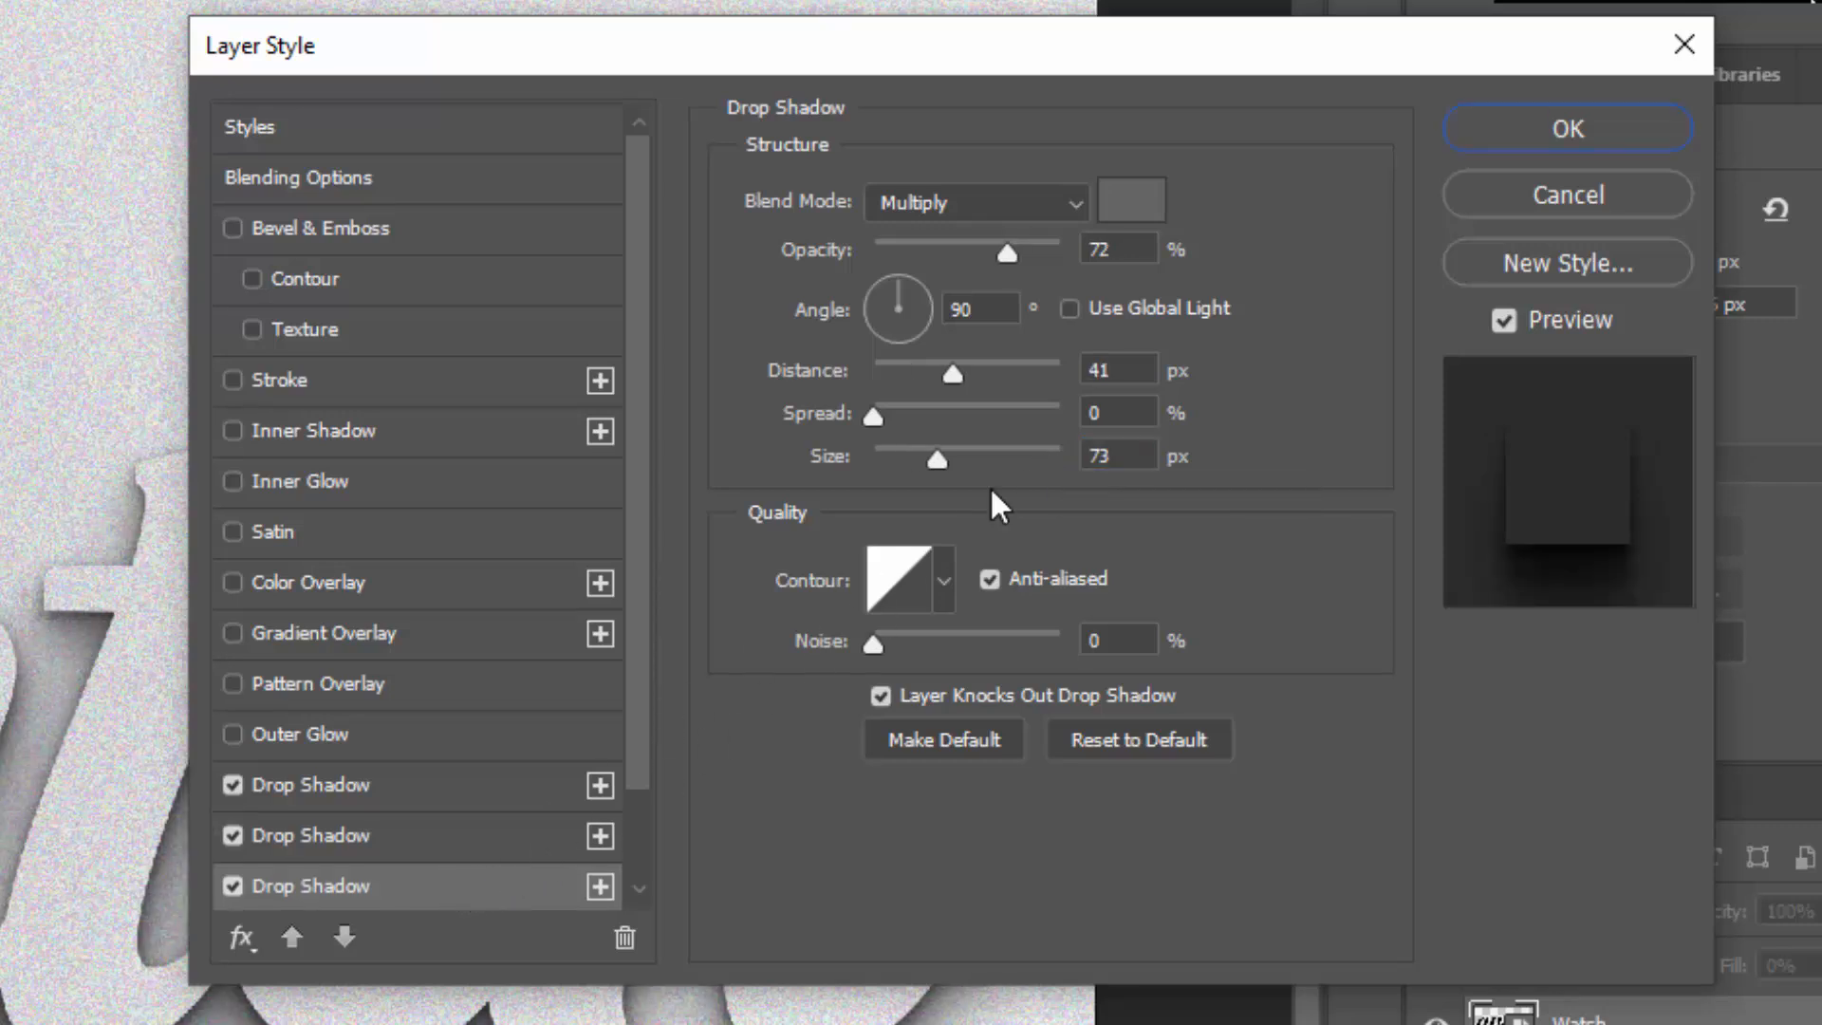
left_click(1105, 249)
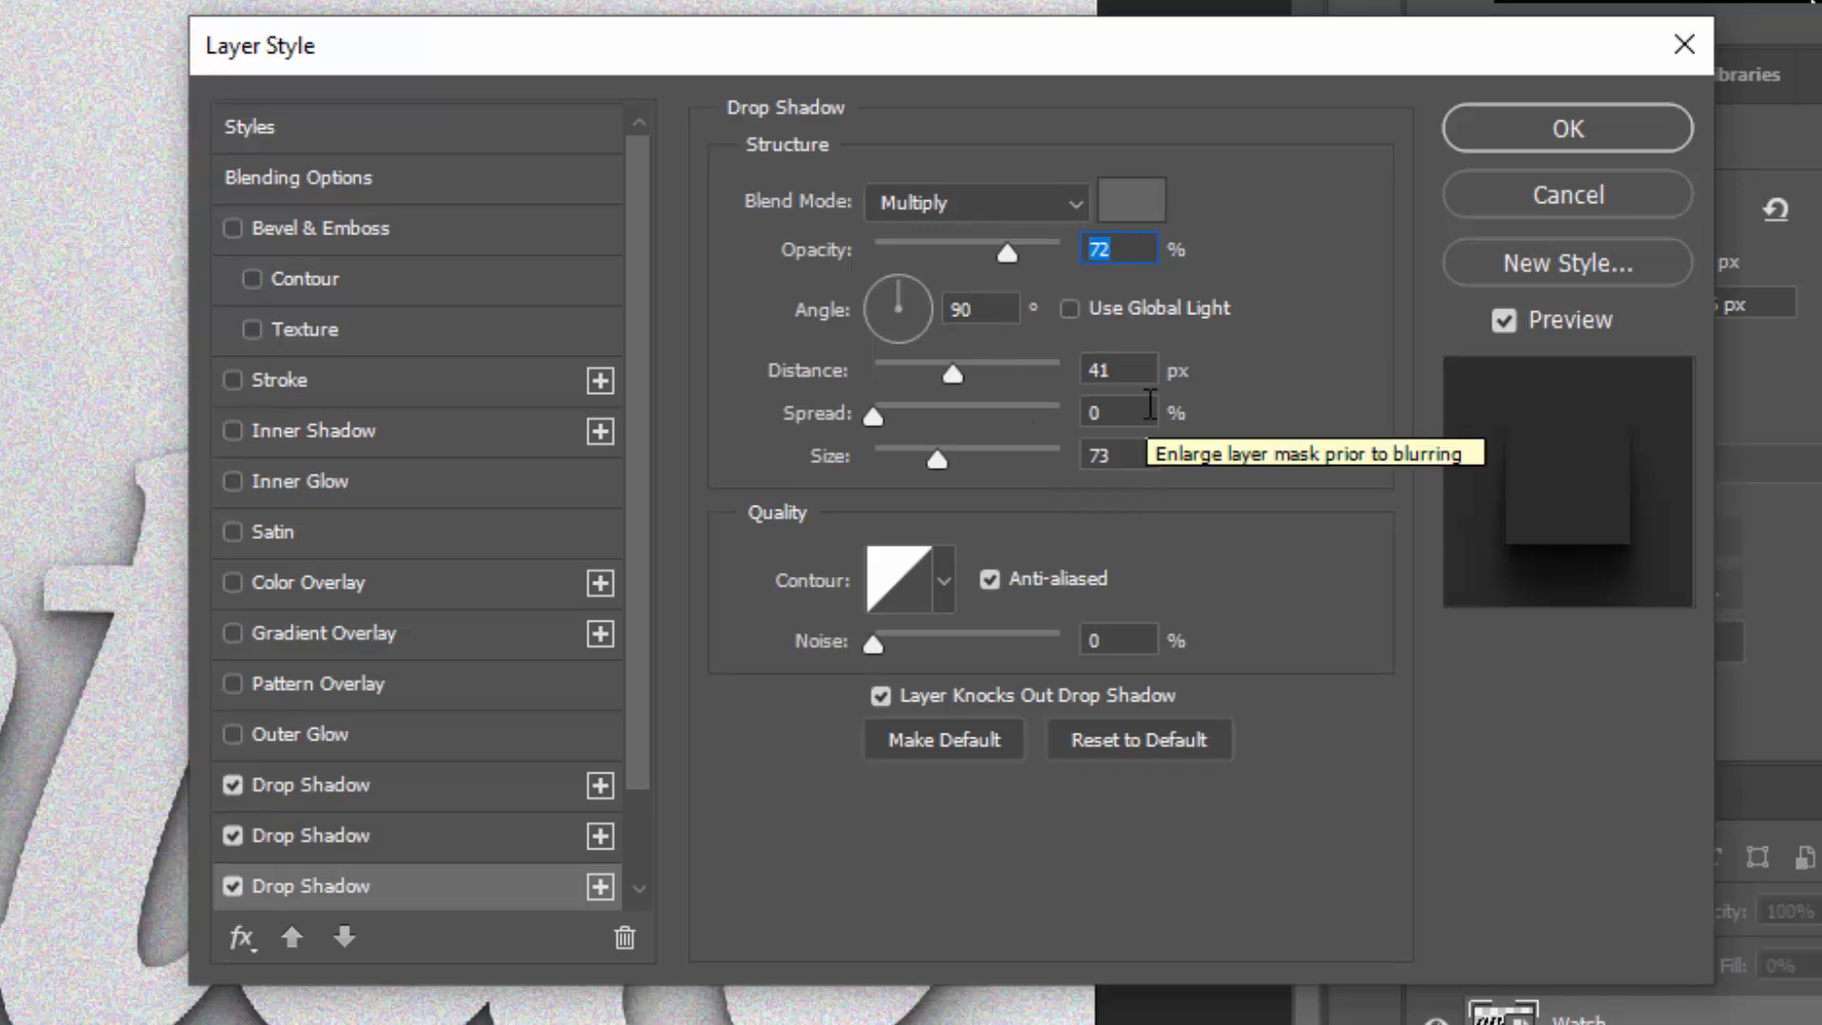
scroll(503, 875, "down", 2)
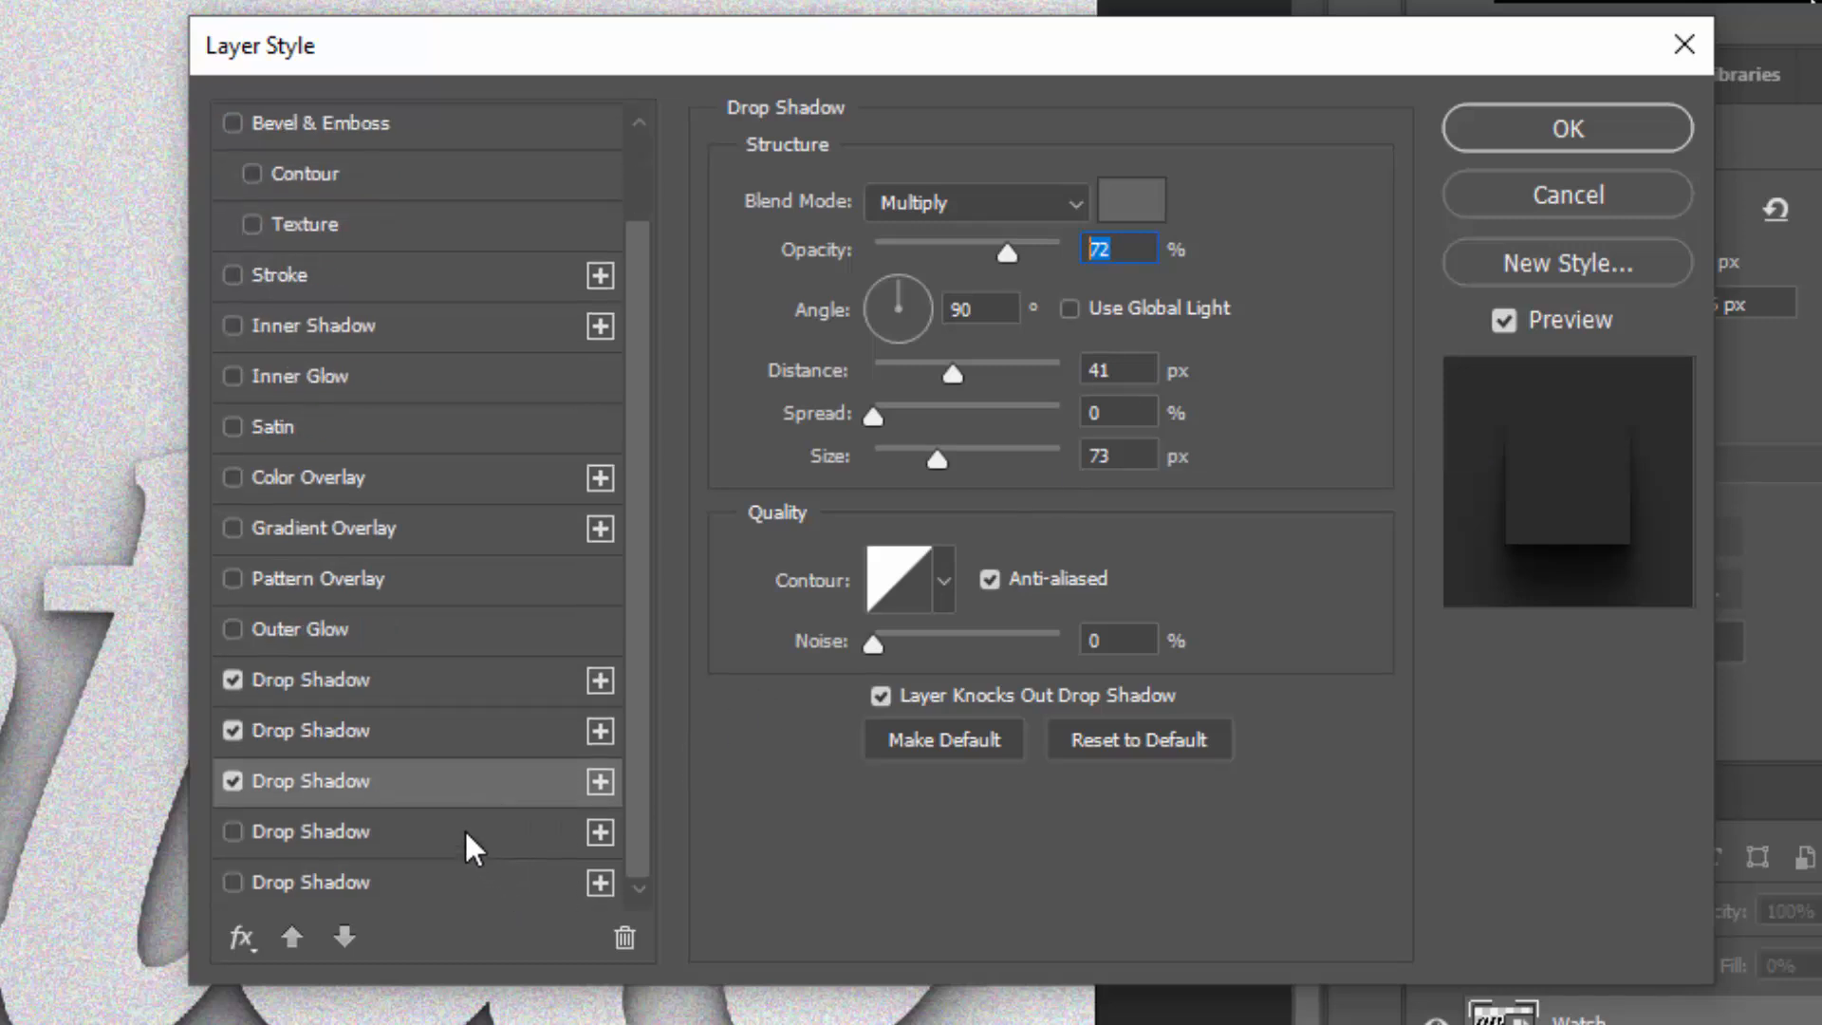
left_click(471, 845)
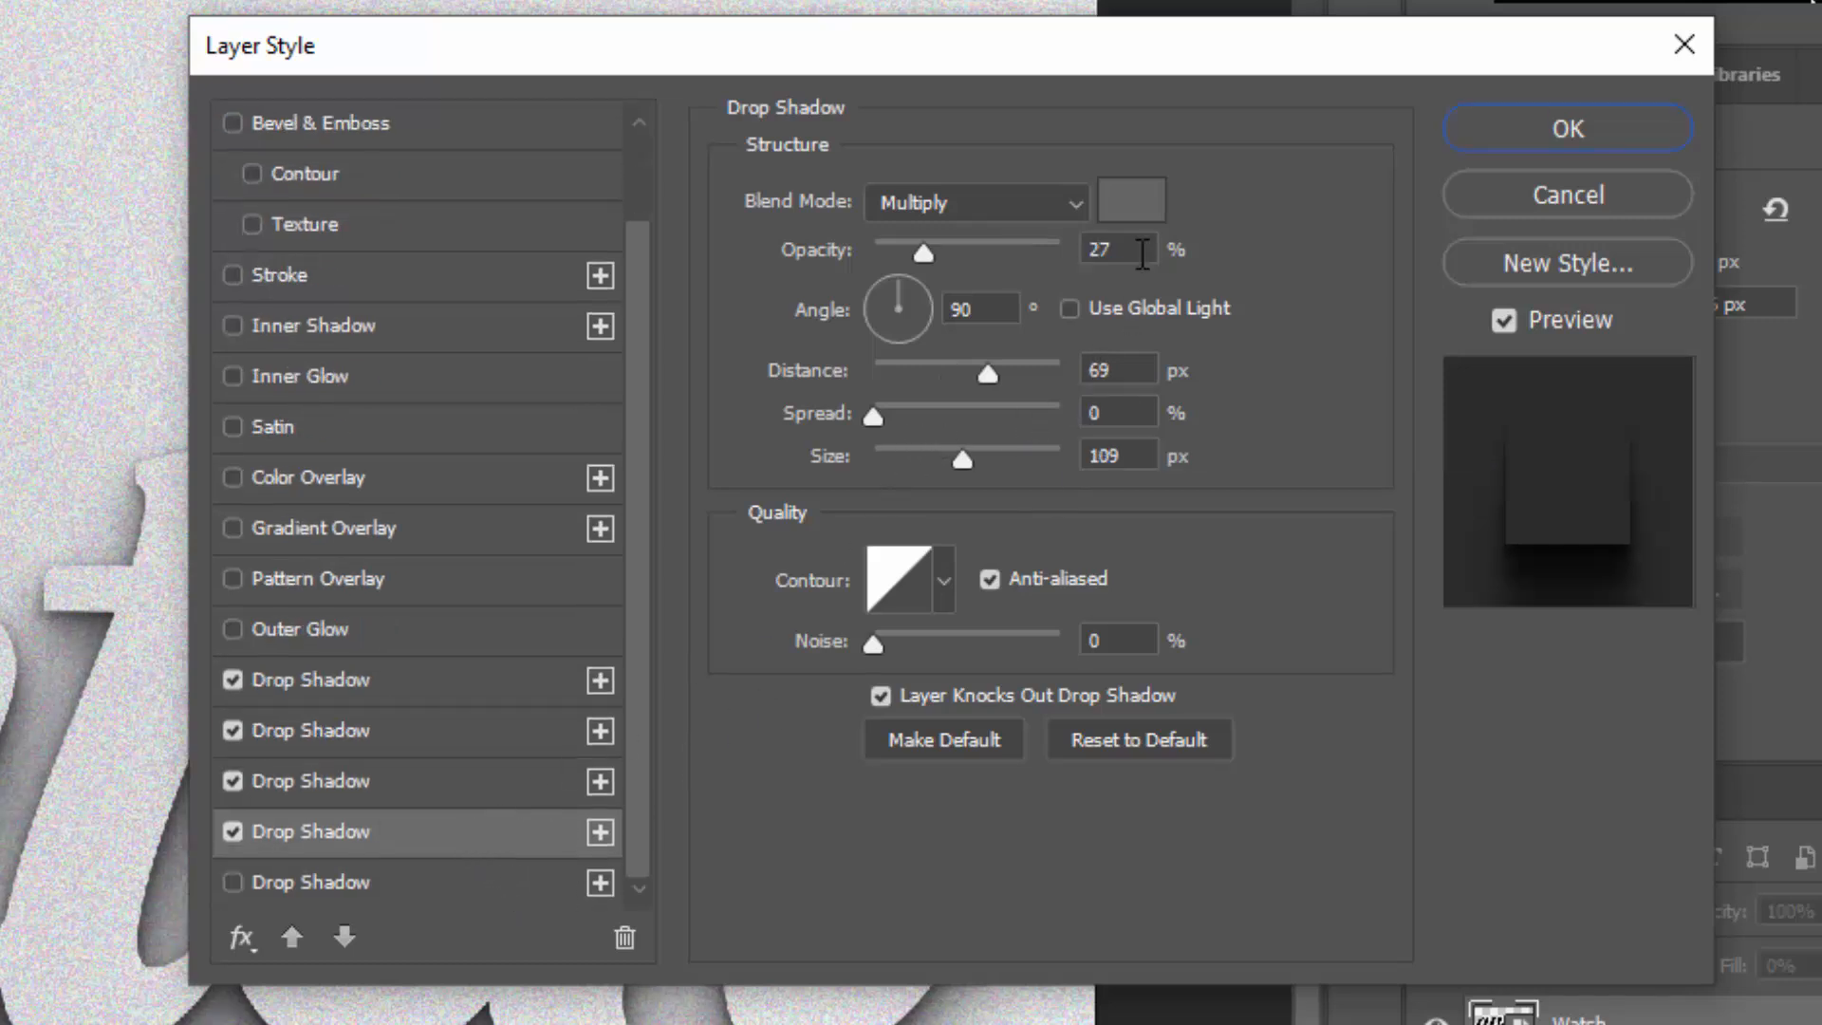
left_click_drag(1143, 253, 1071, 251)
key("Tab")
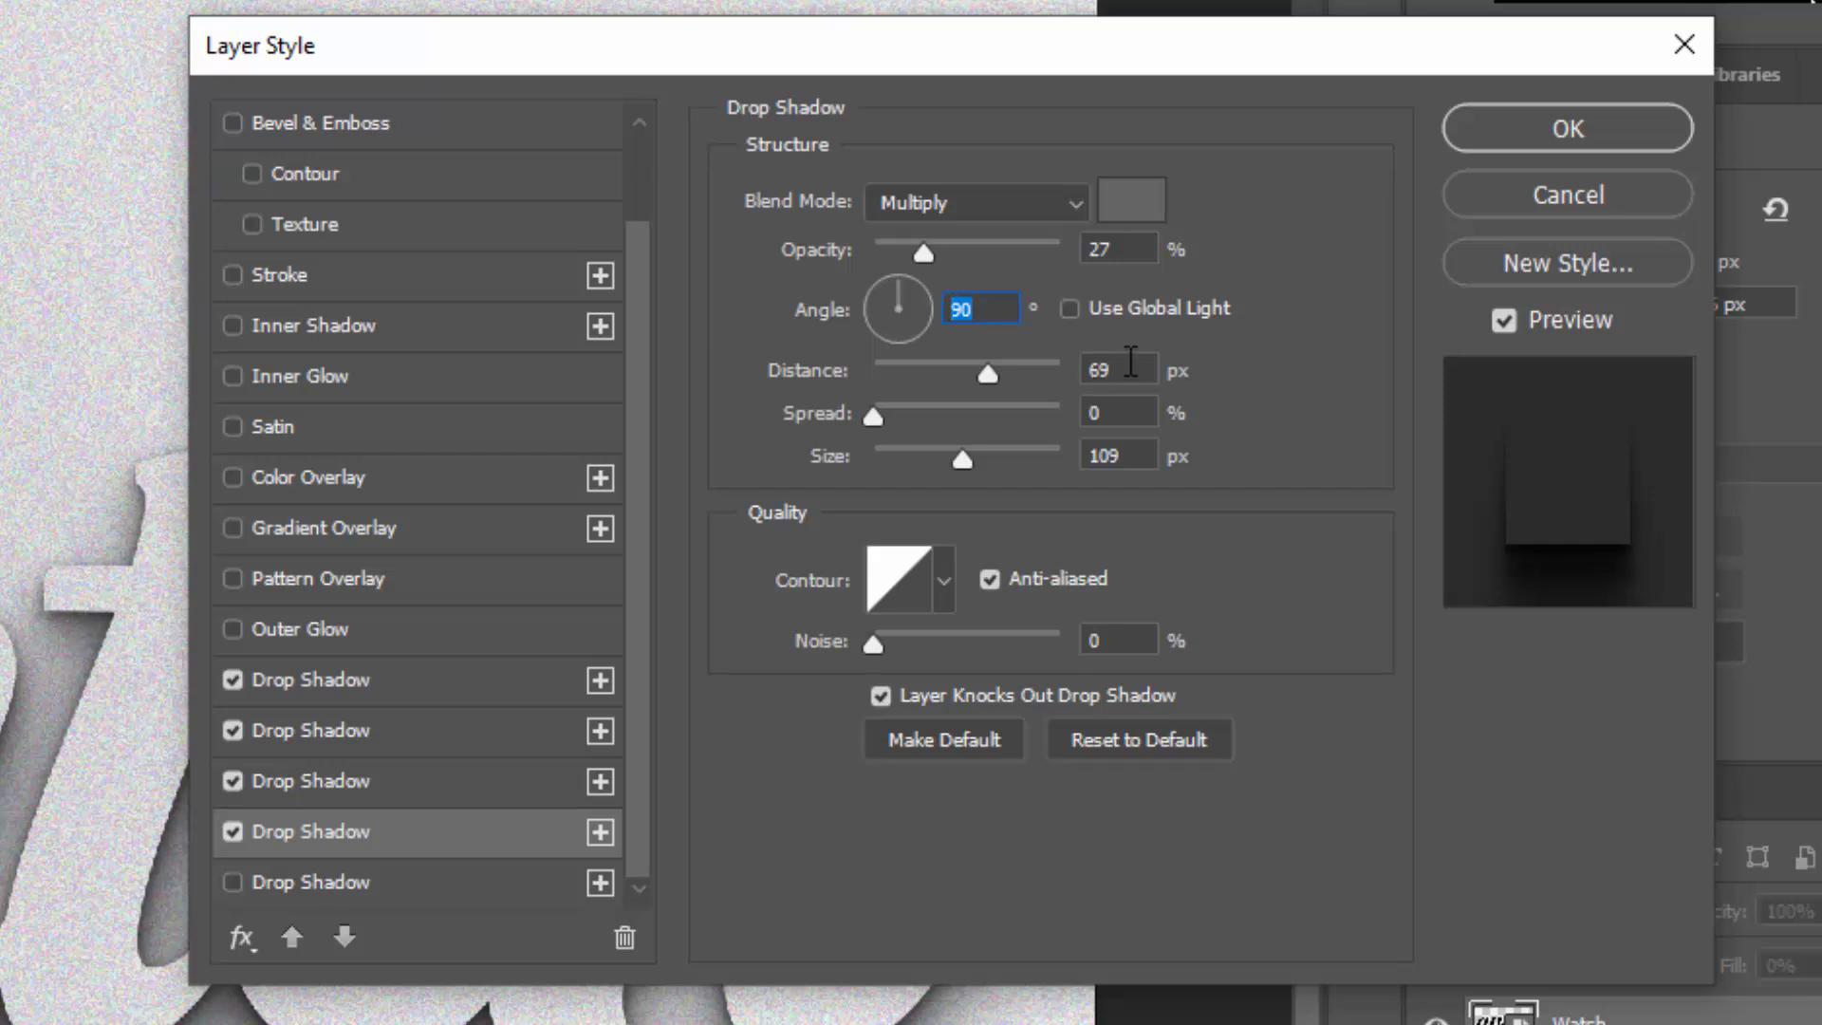
key("Tab")
key("Tab")
left_click_drag(1131, 455, 1077, 455)
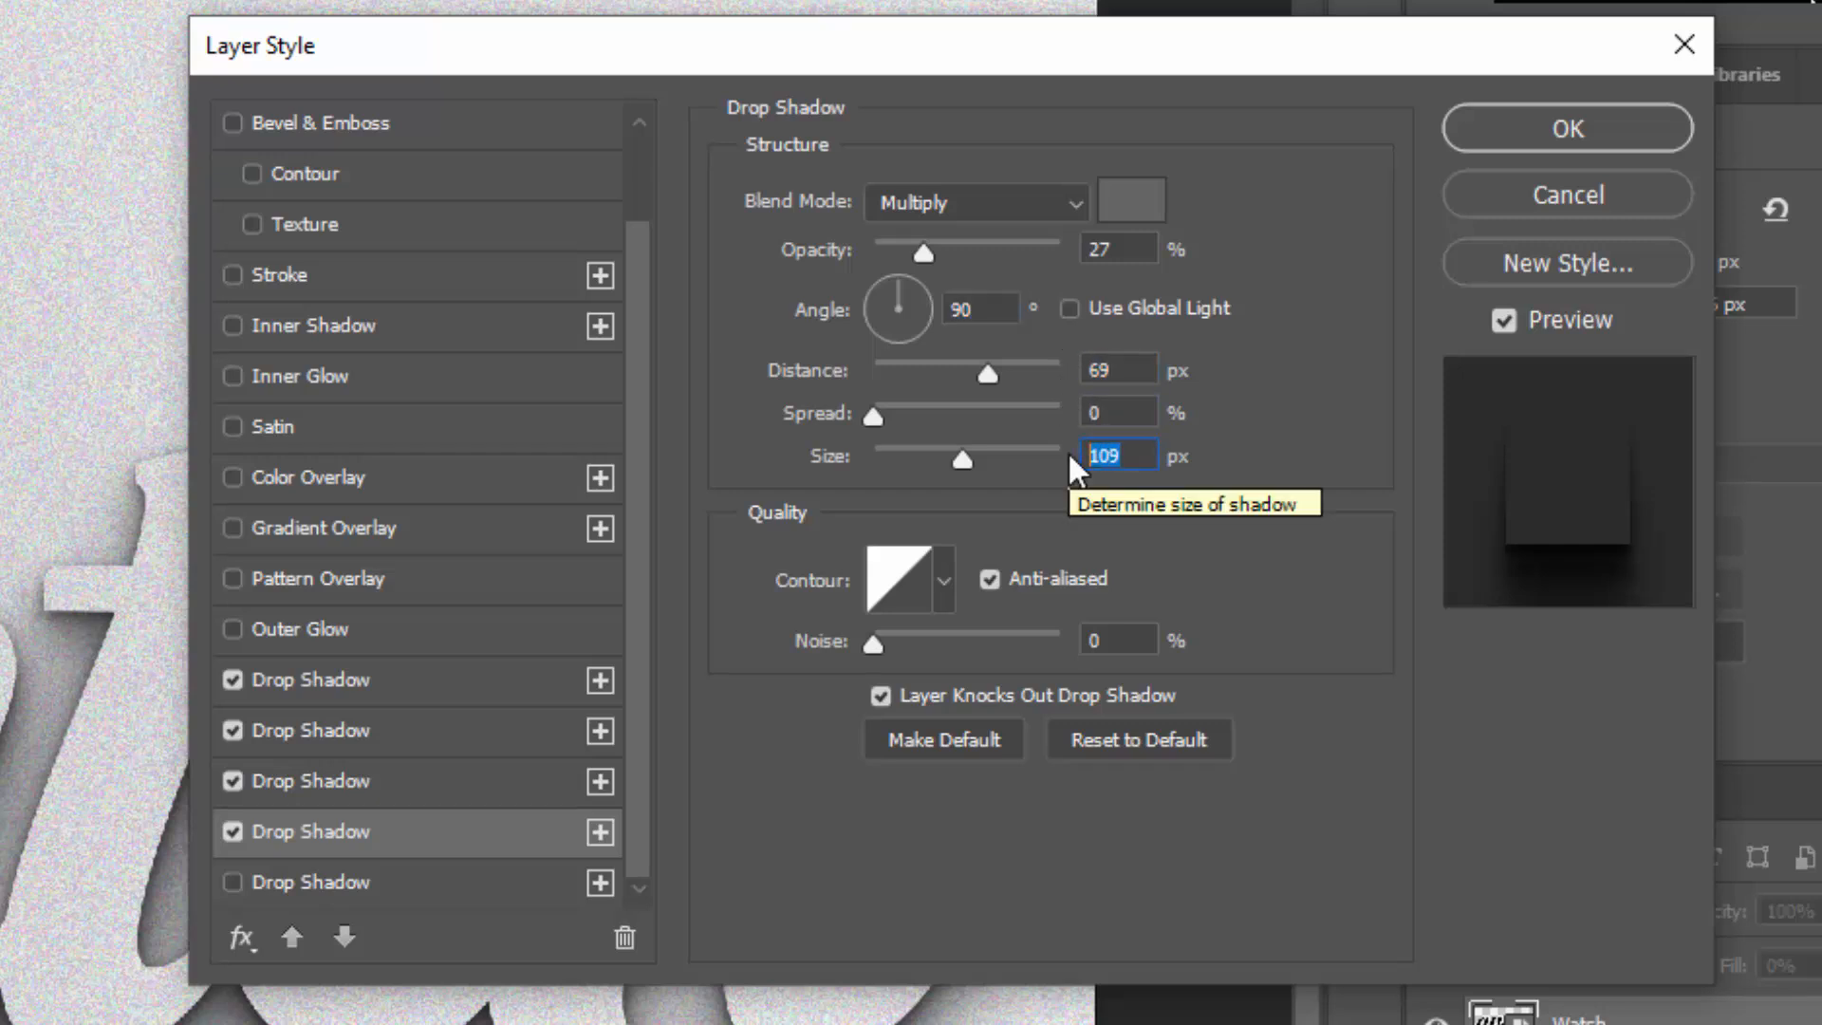
Enable the fifth drop shadow with 47% opacity, 90° angle, 100 px distance, 0% spread and 120 px size, and apply the layer style
left_click(575, 882)
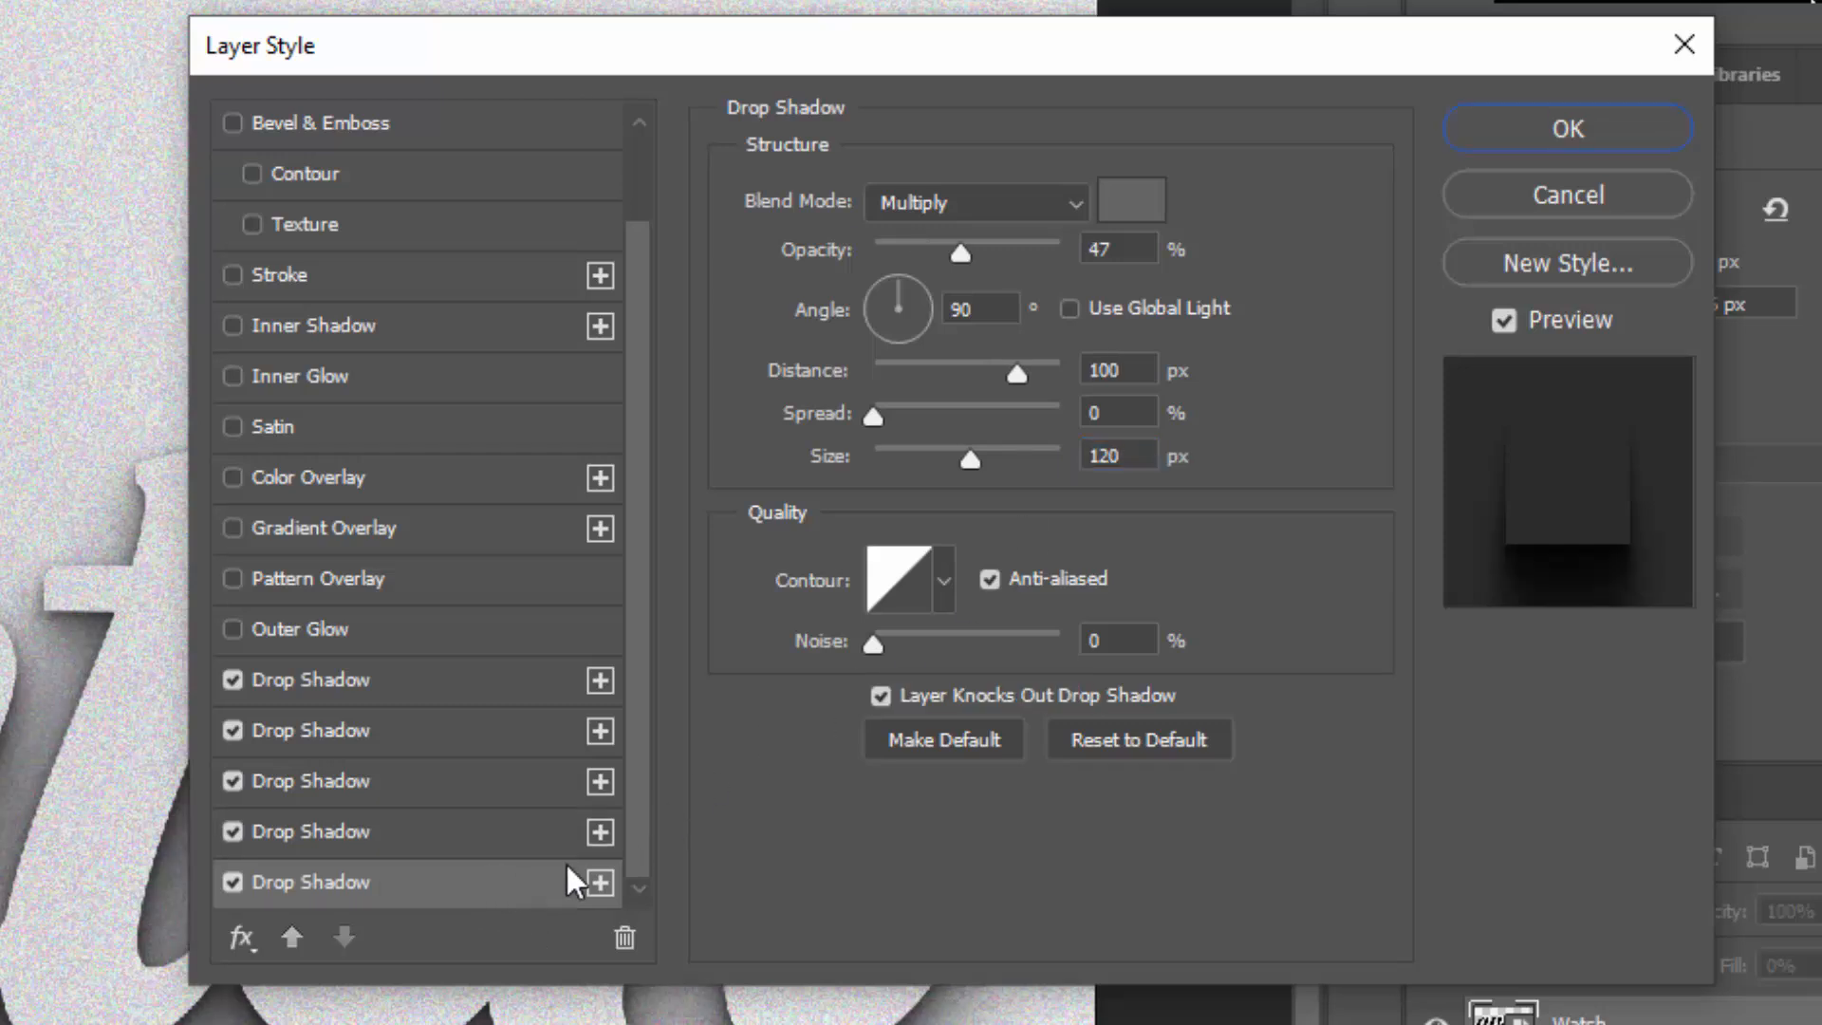
left_click_drag(1134, 250, 1098, 257)
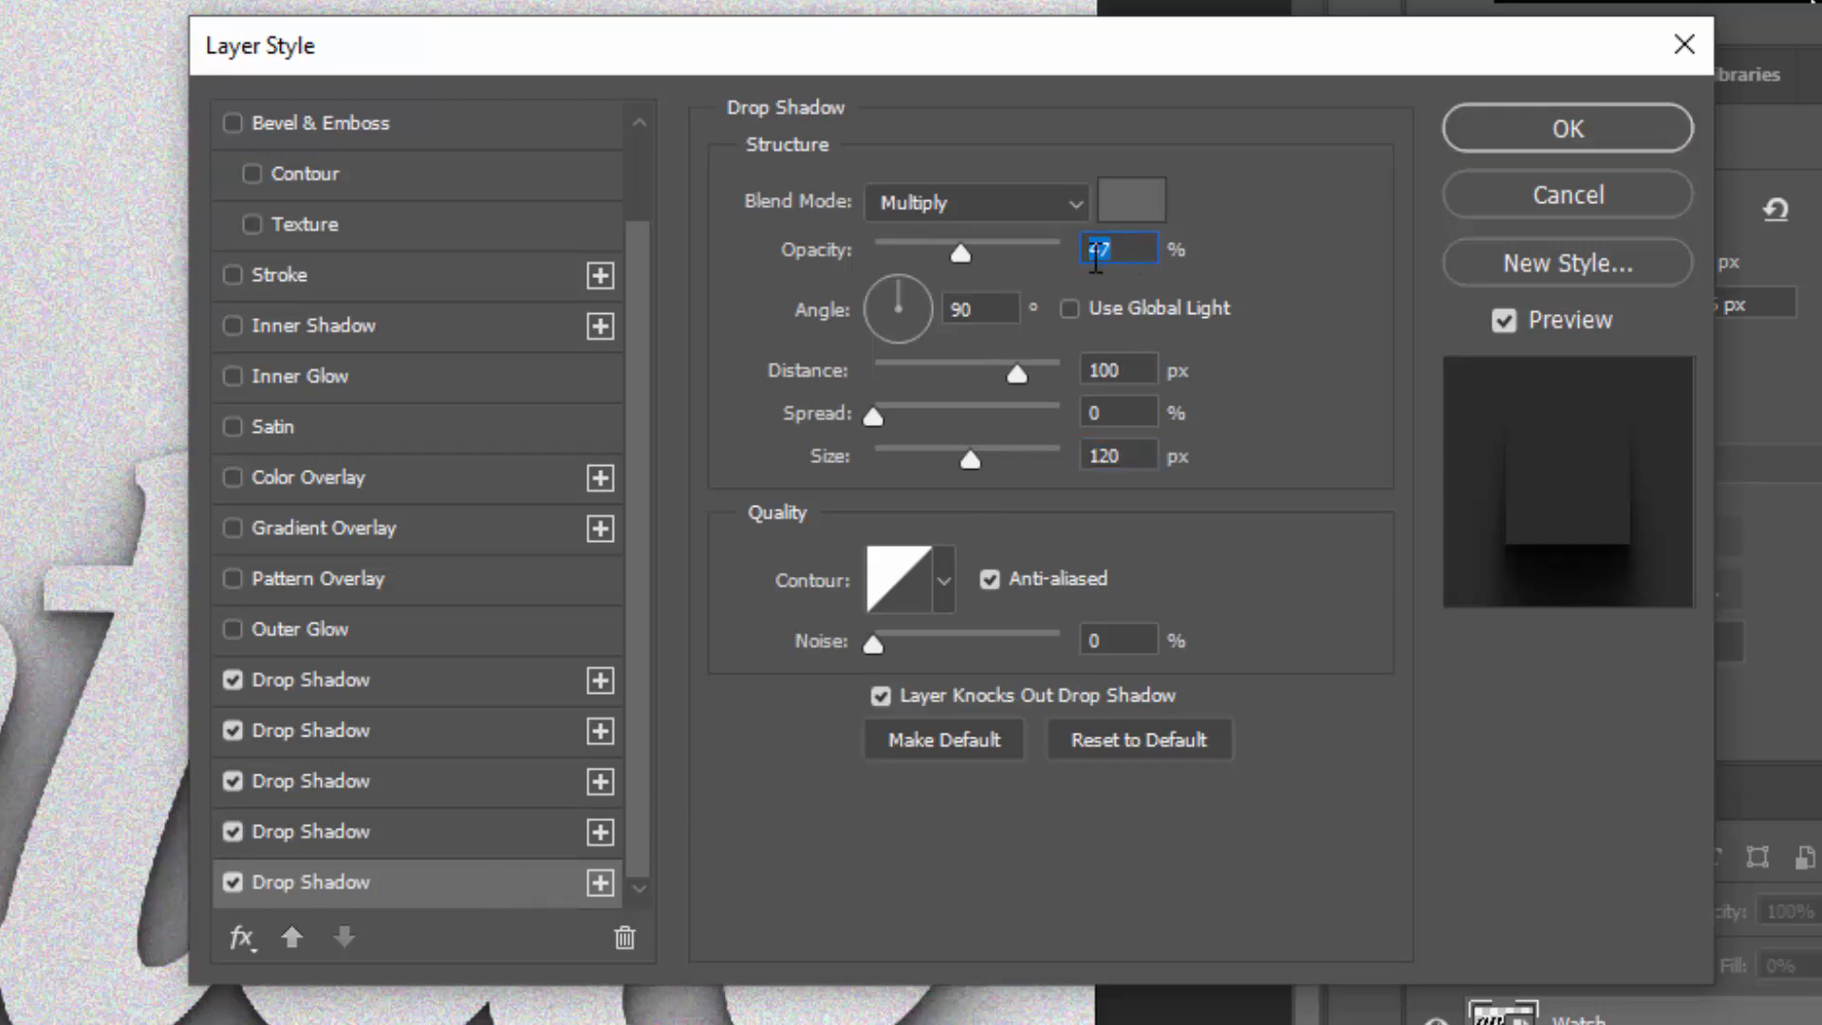
left_click(991, 312)
left_click(1118, 370)
left_click(1107, 415)
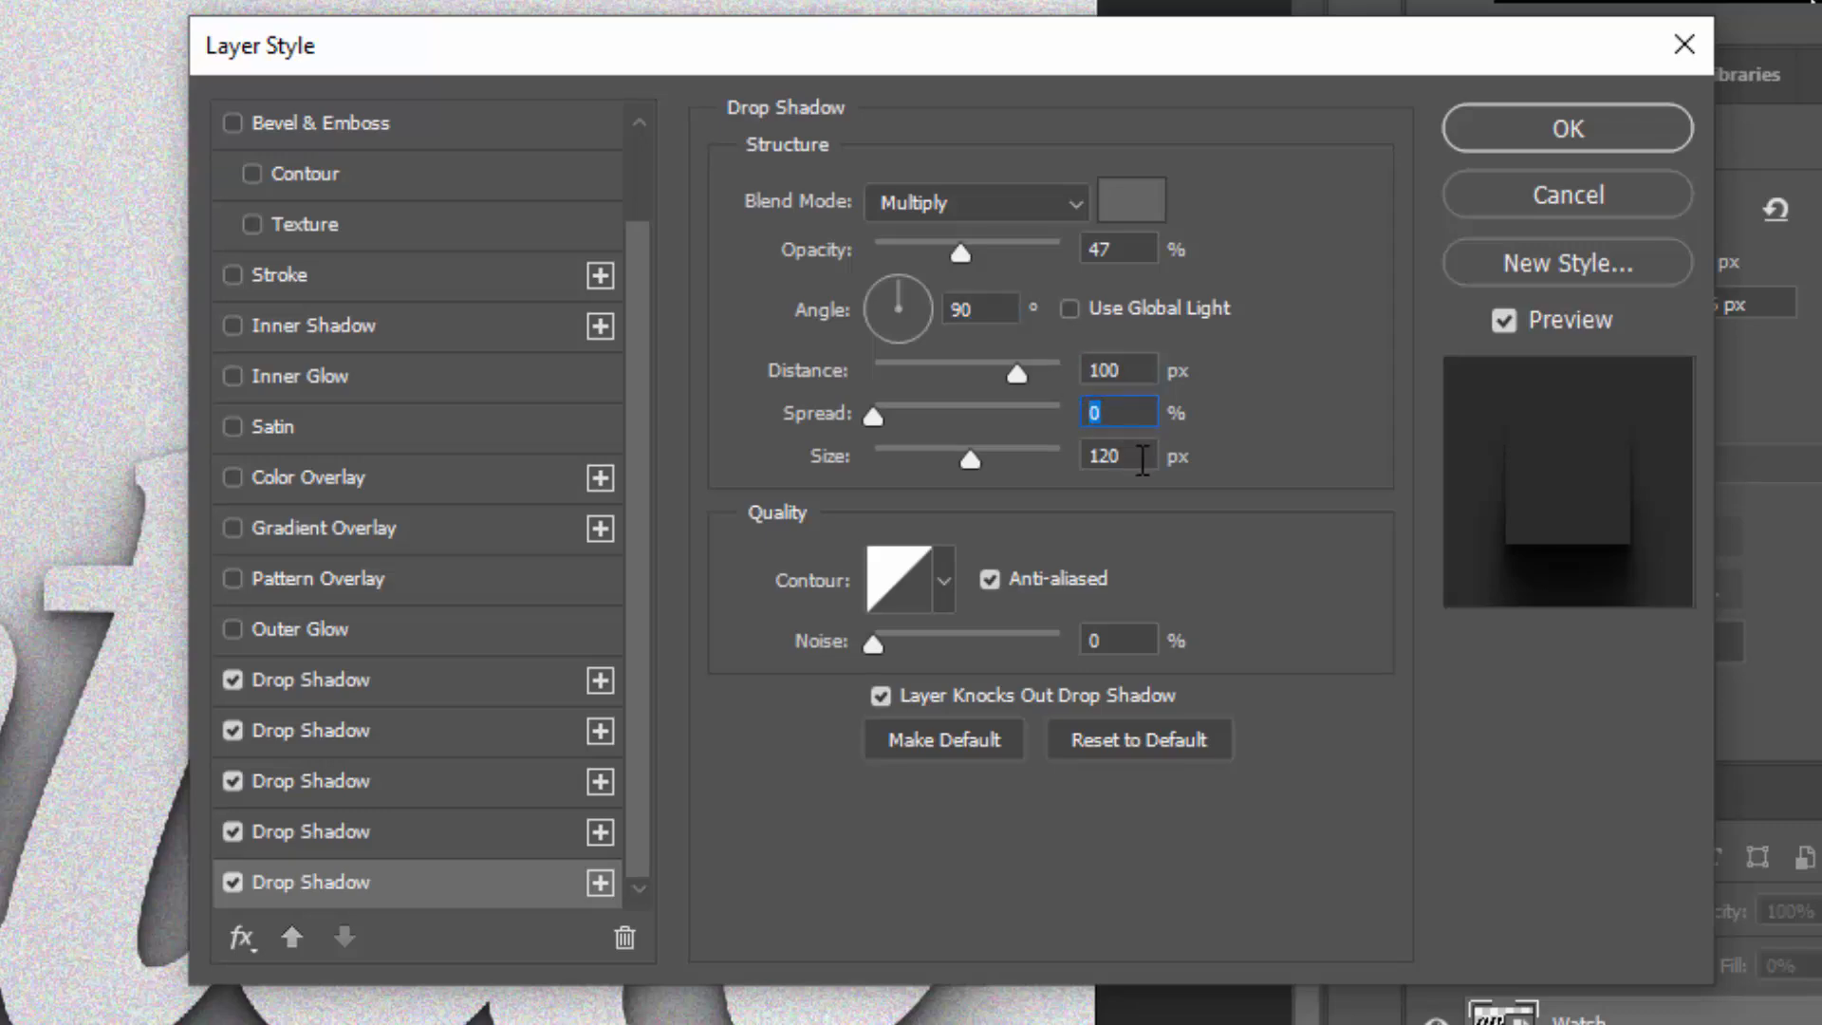
left_click(1141, 458)
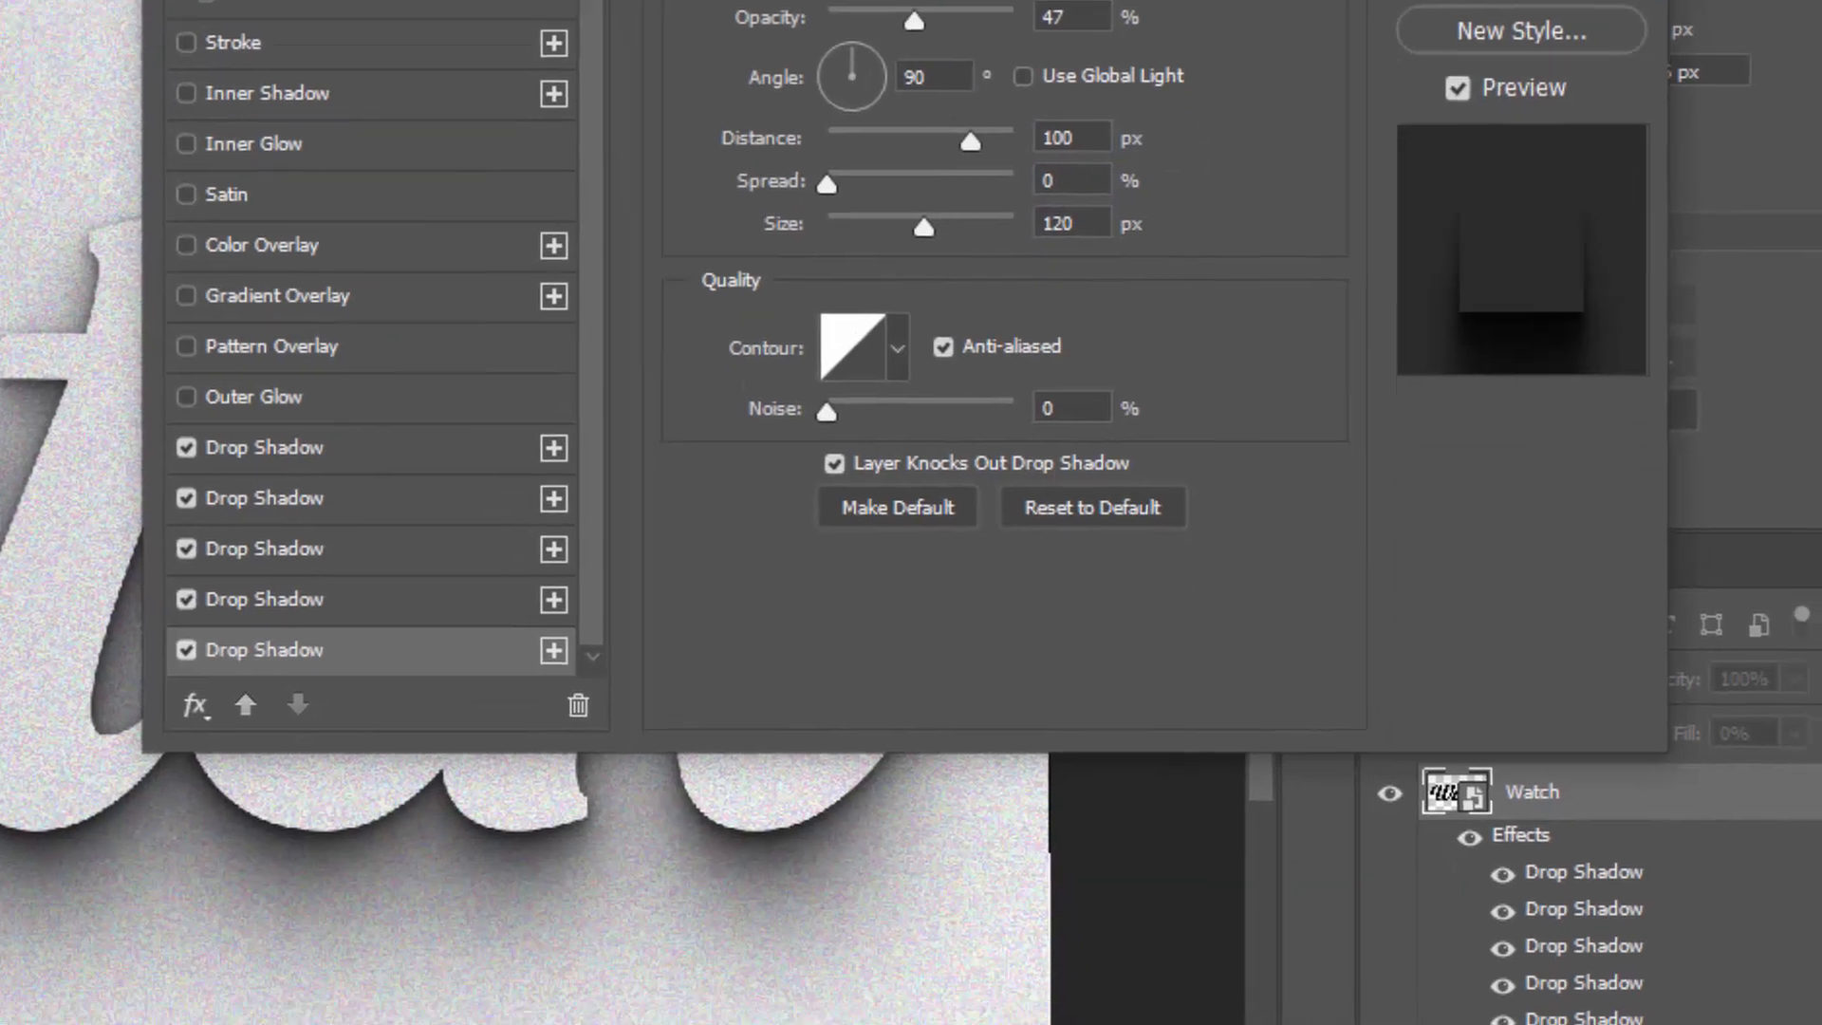
left_click(1521, 0)
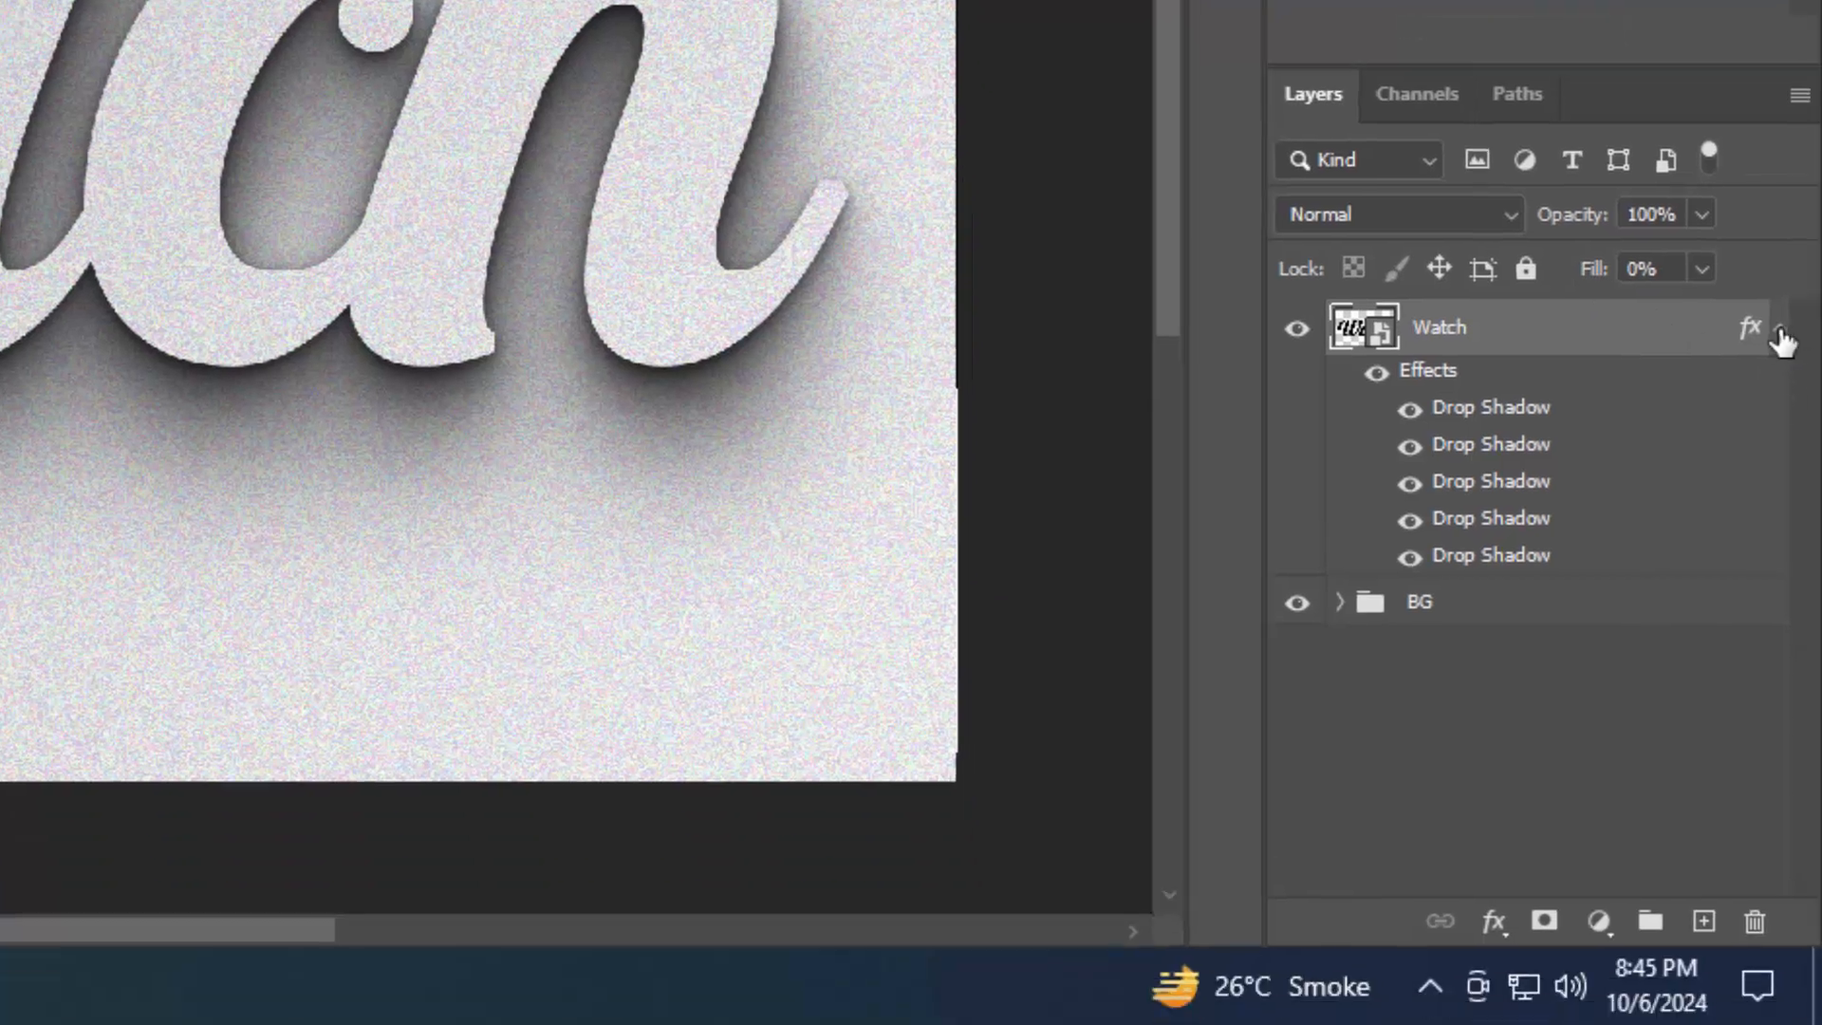
Duplicate the Watch layer with its effects and put the original in a collapsed group named Shadow
left_click(1781, 332)
key("ctrl+shift+alt+t")
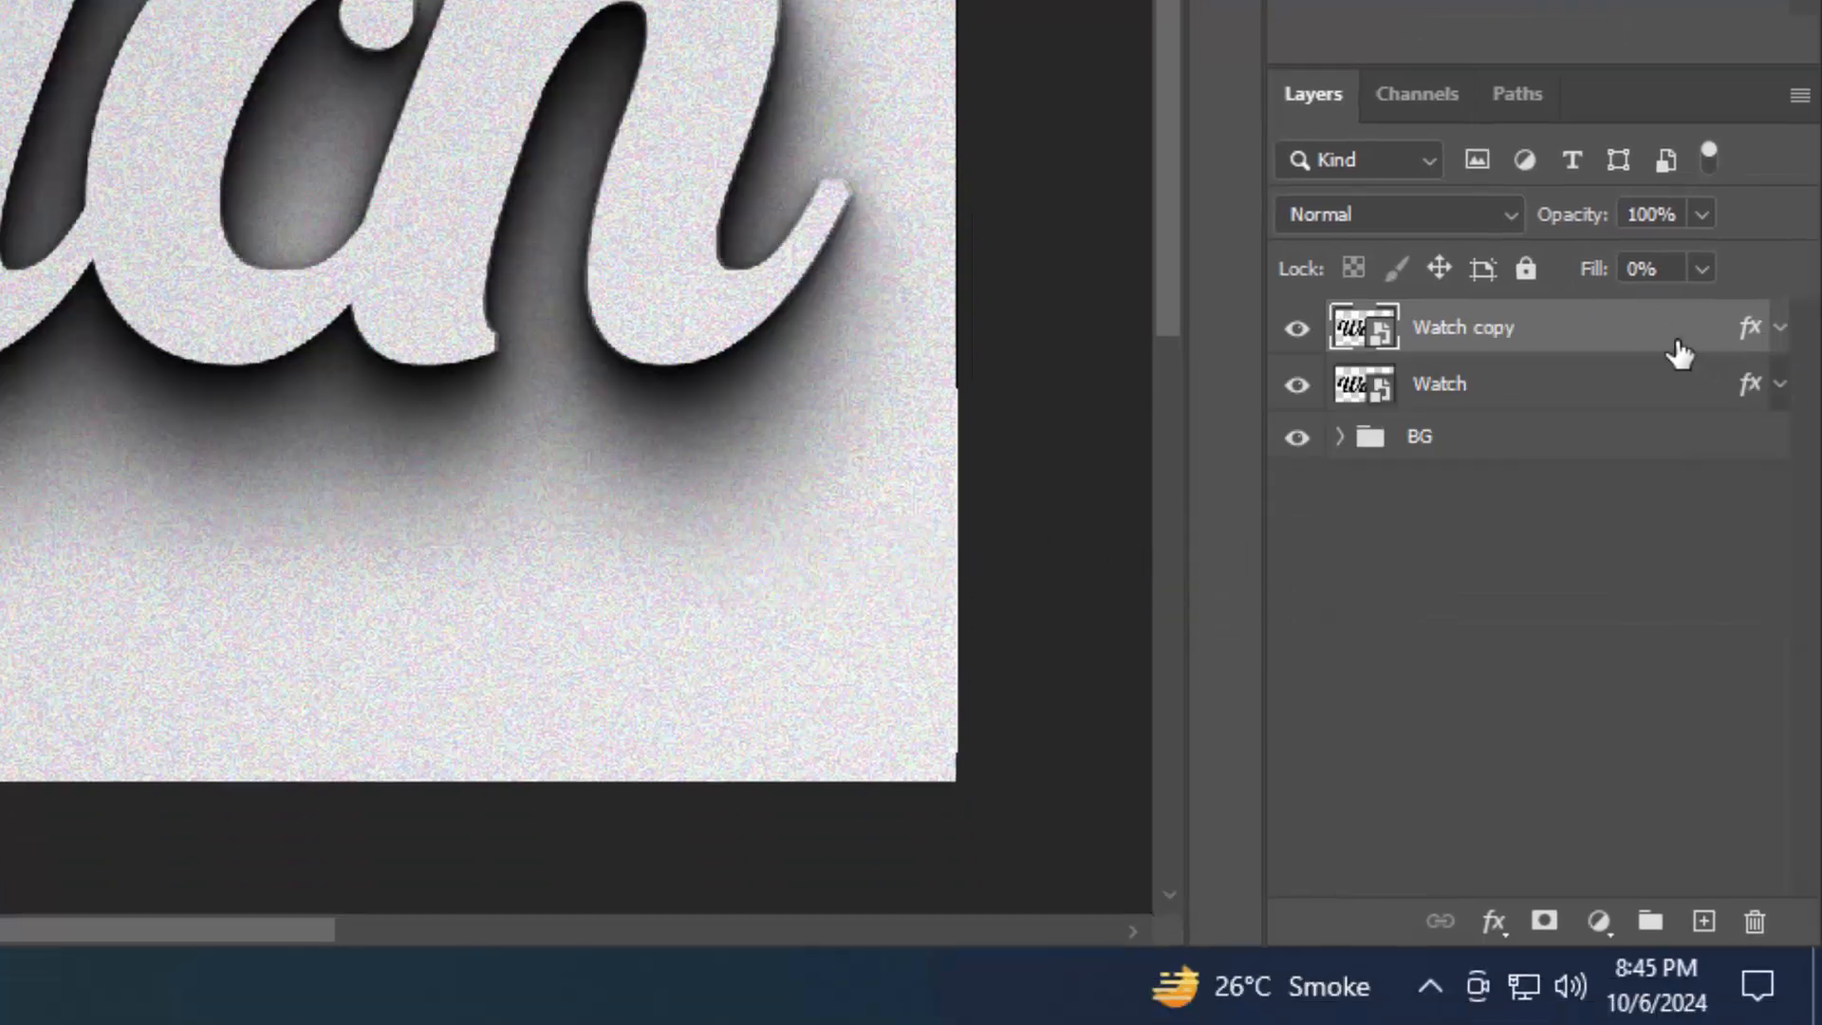
left_click(1580, 391)
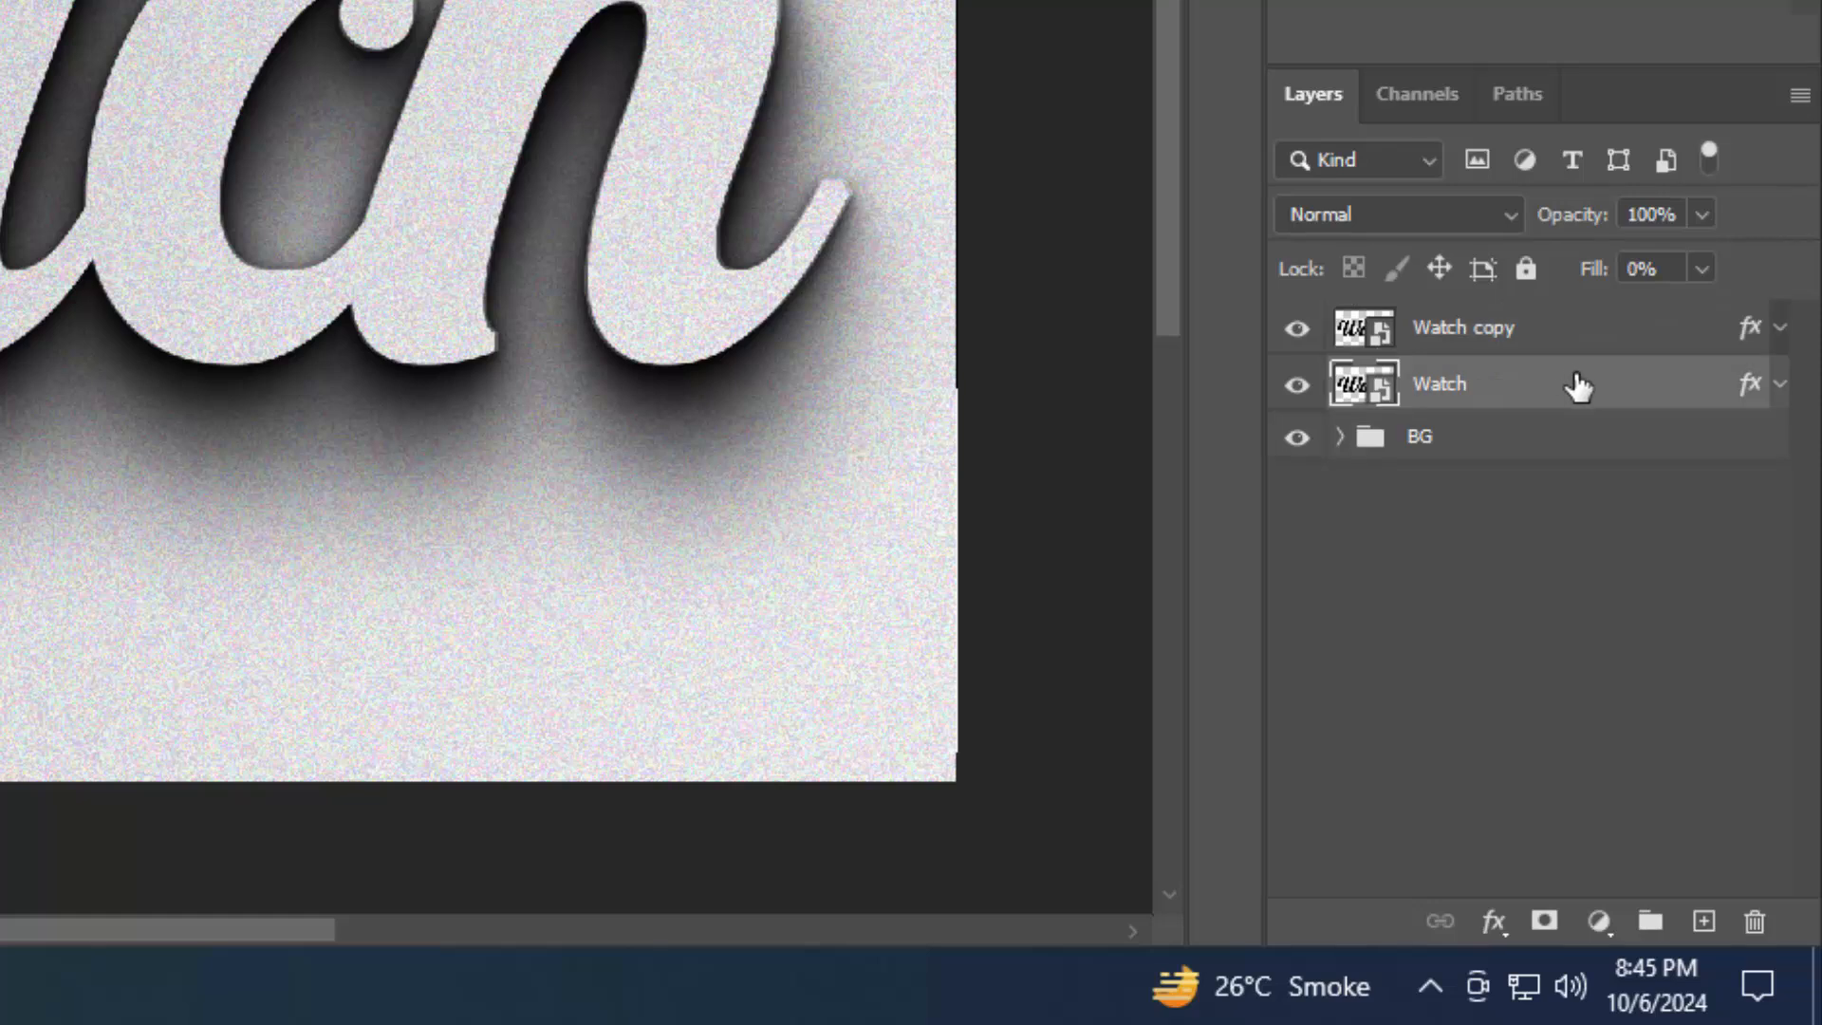
key("ctrl+g")
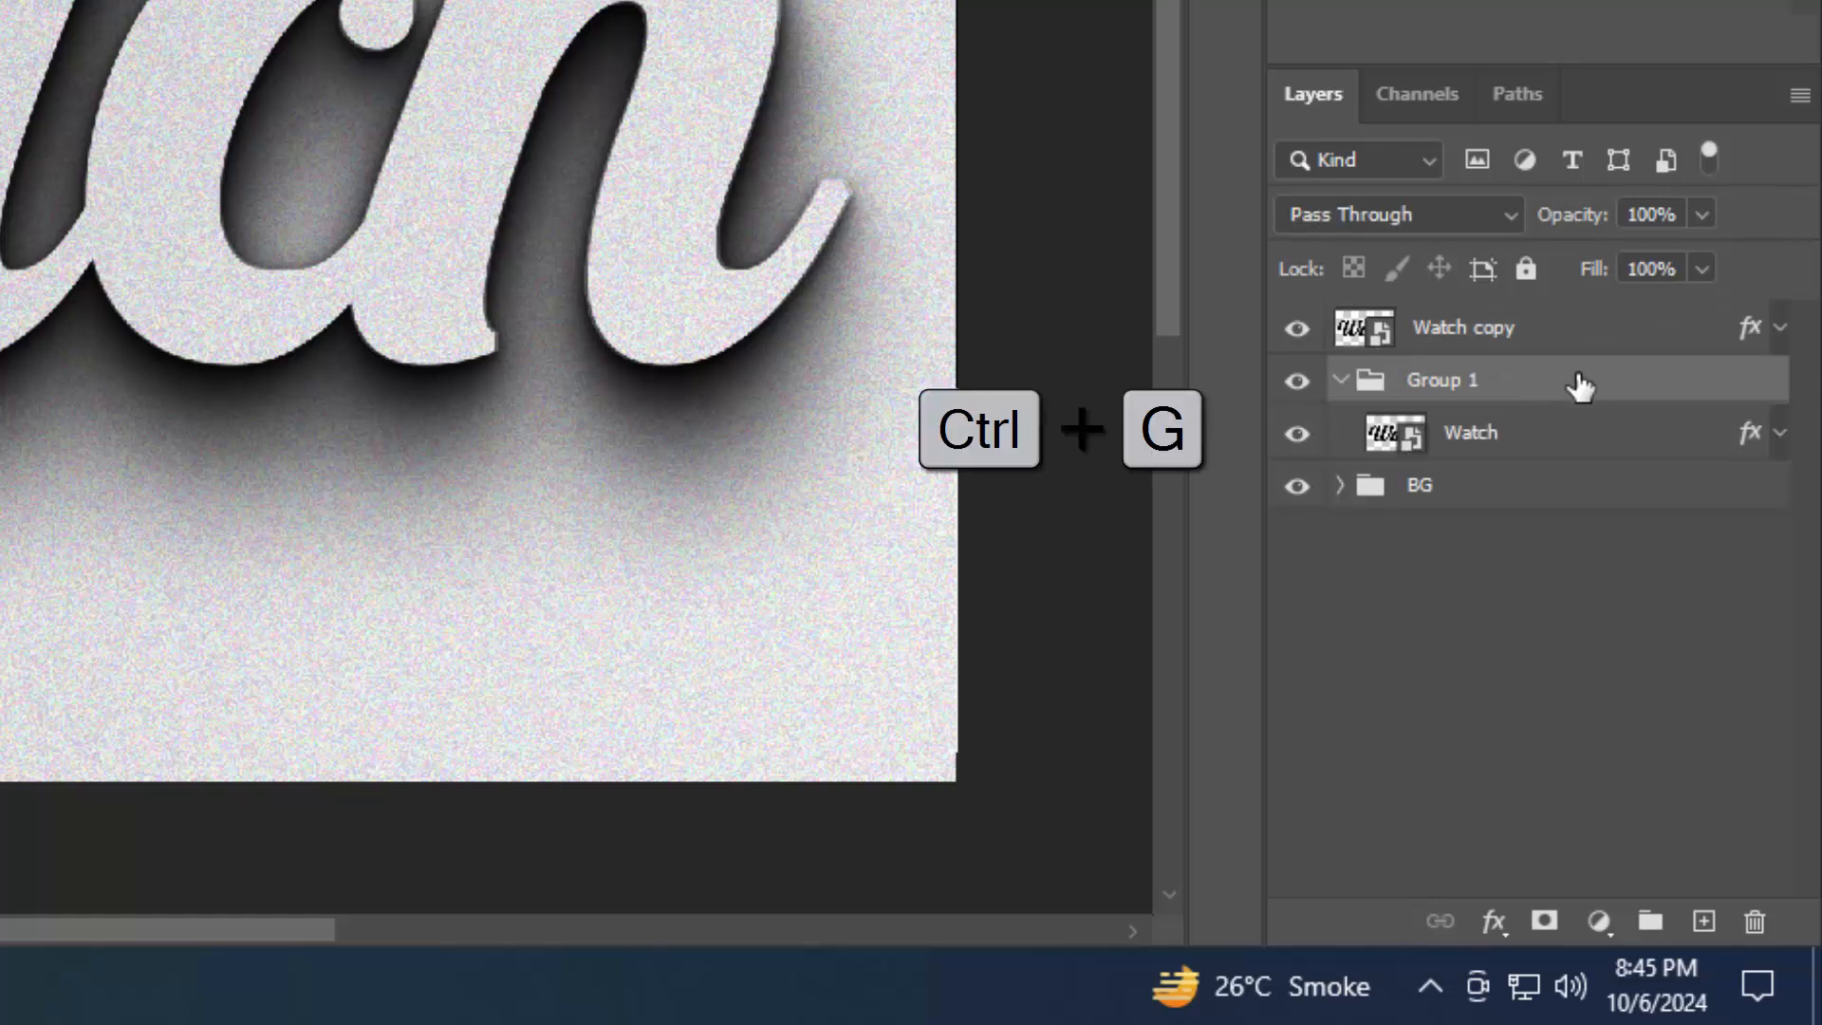
double_click(1473, 382)
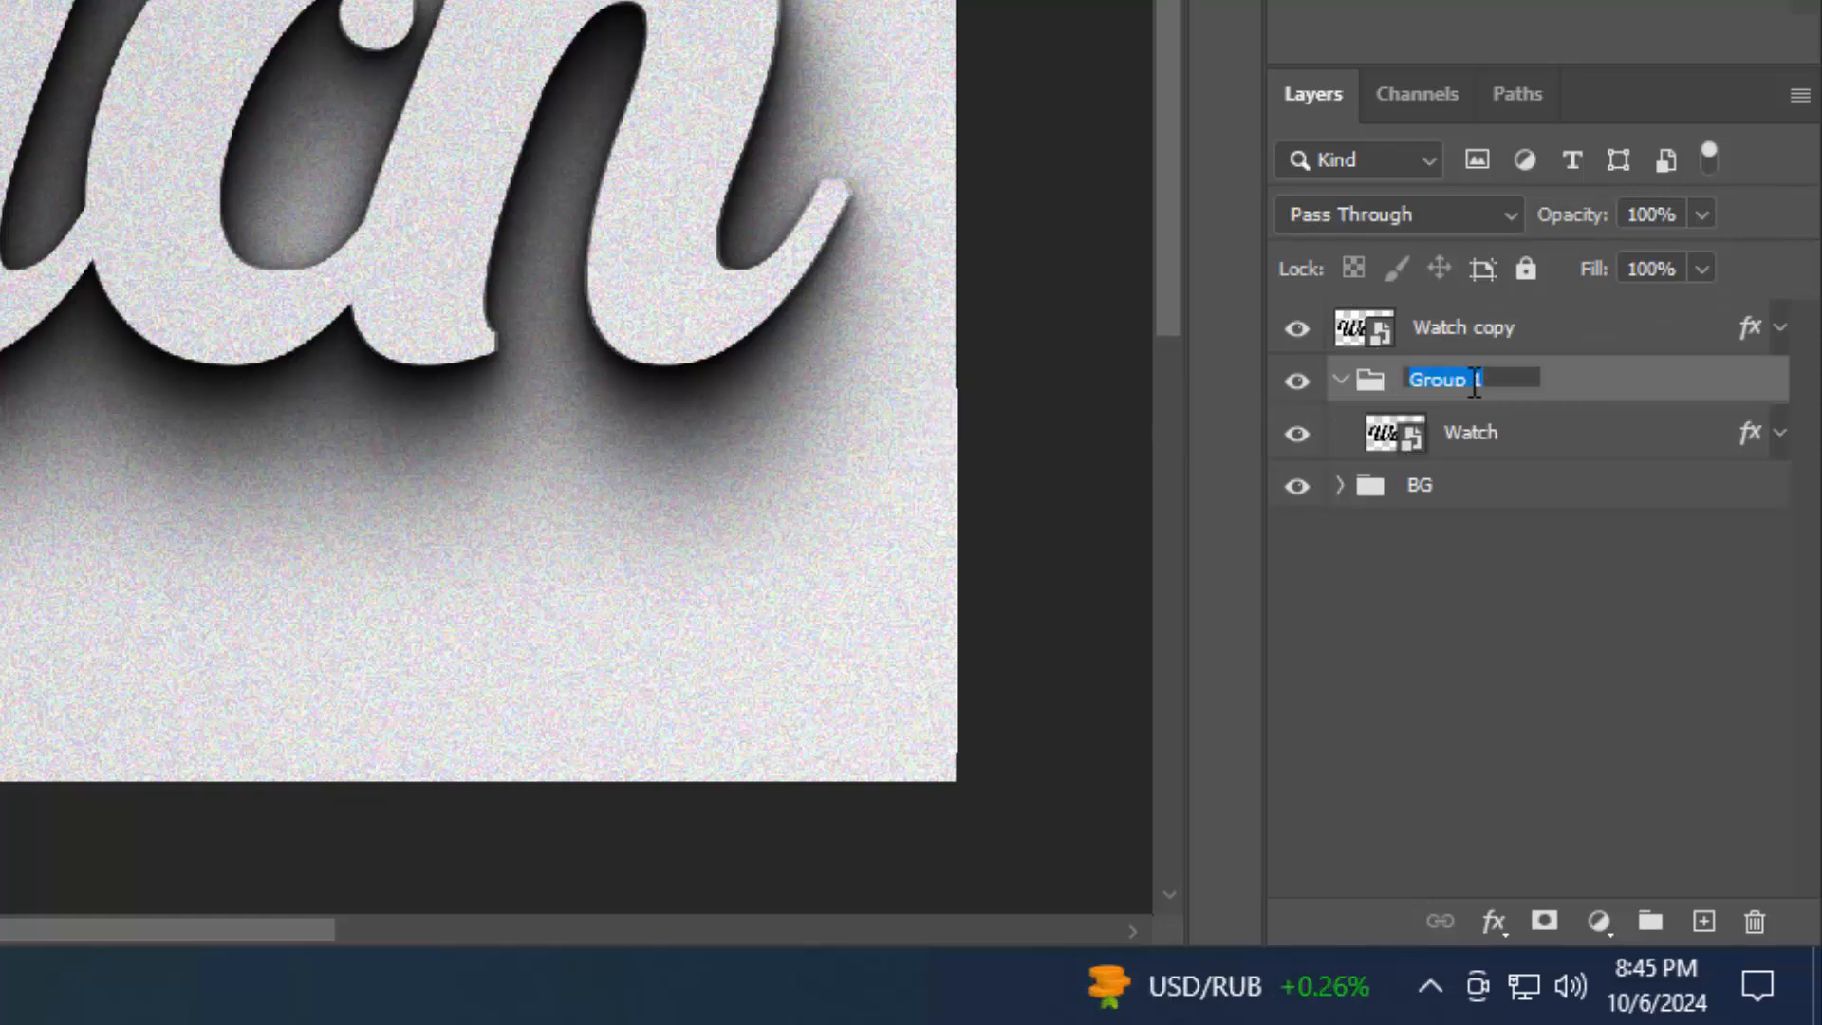
type("Shadow")
key("Return")
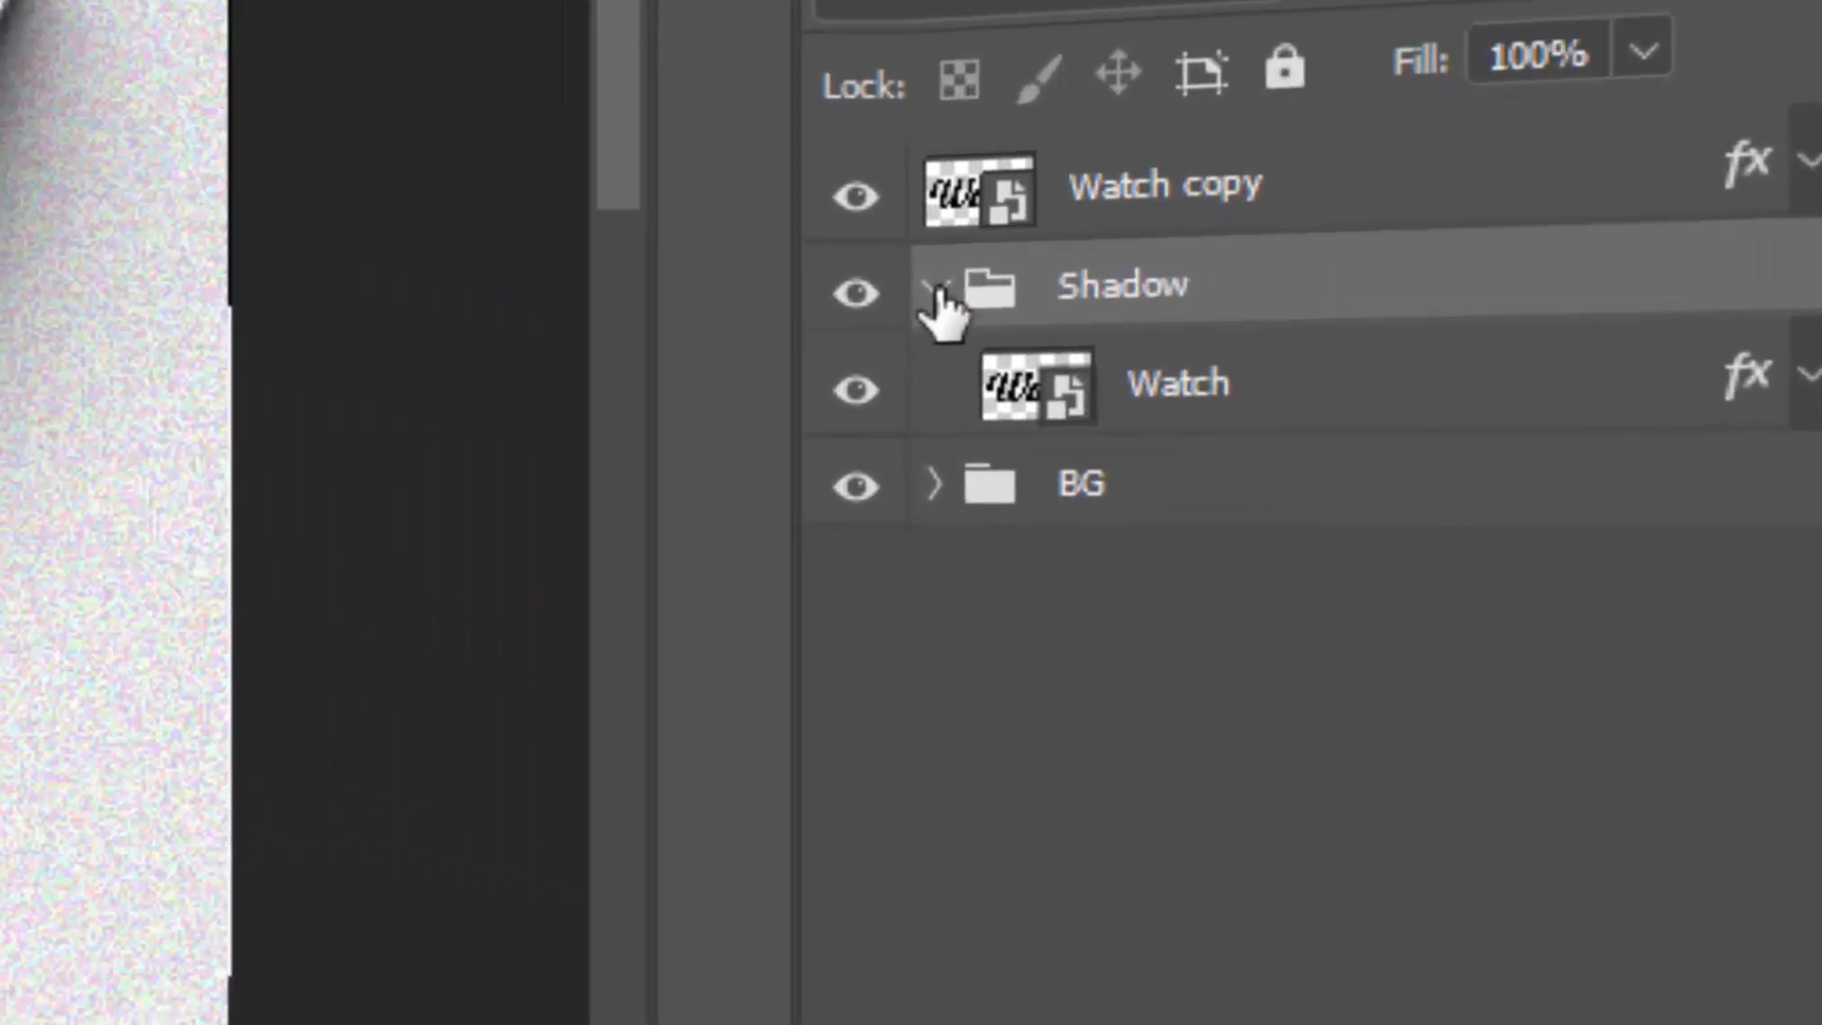
left_click(1340, 379)
Clear the layer style from the Watch copy layer
left_click(1532, 332)
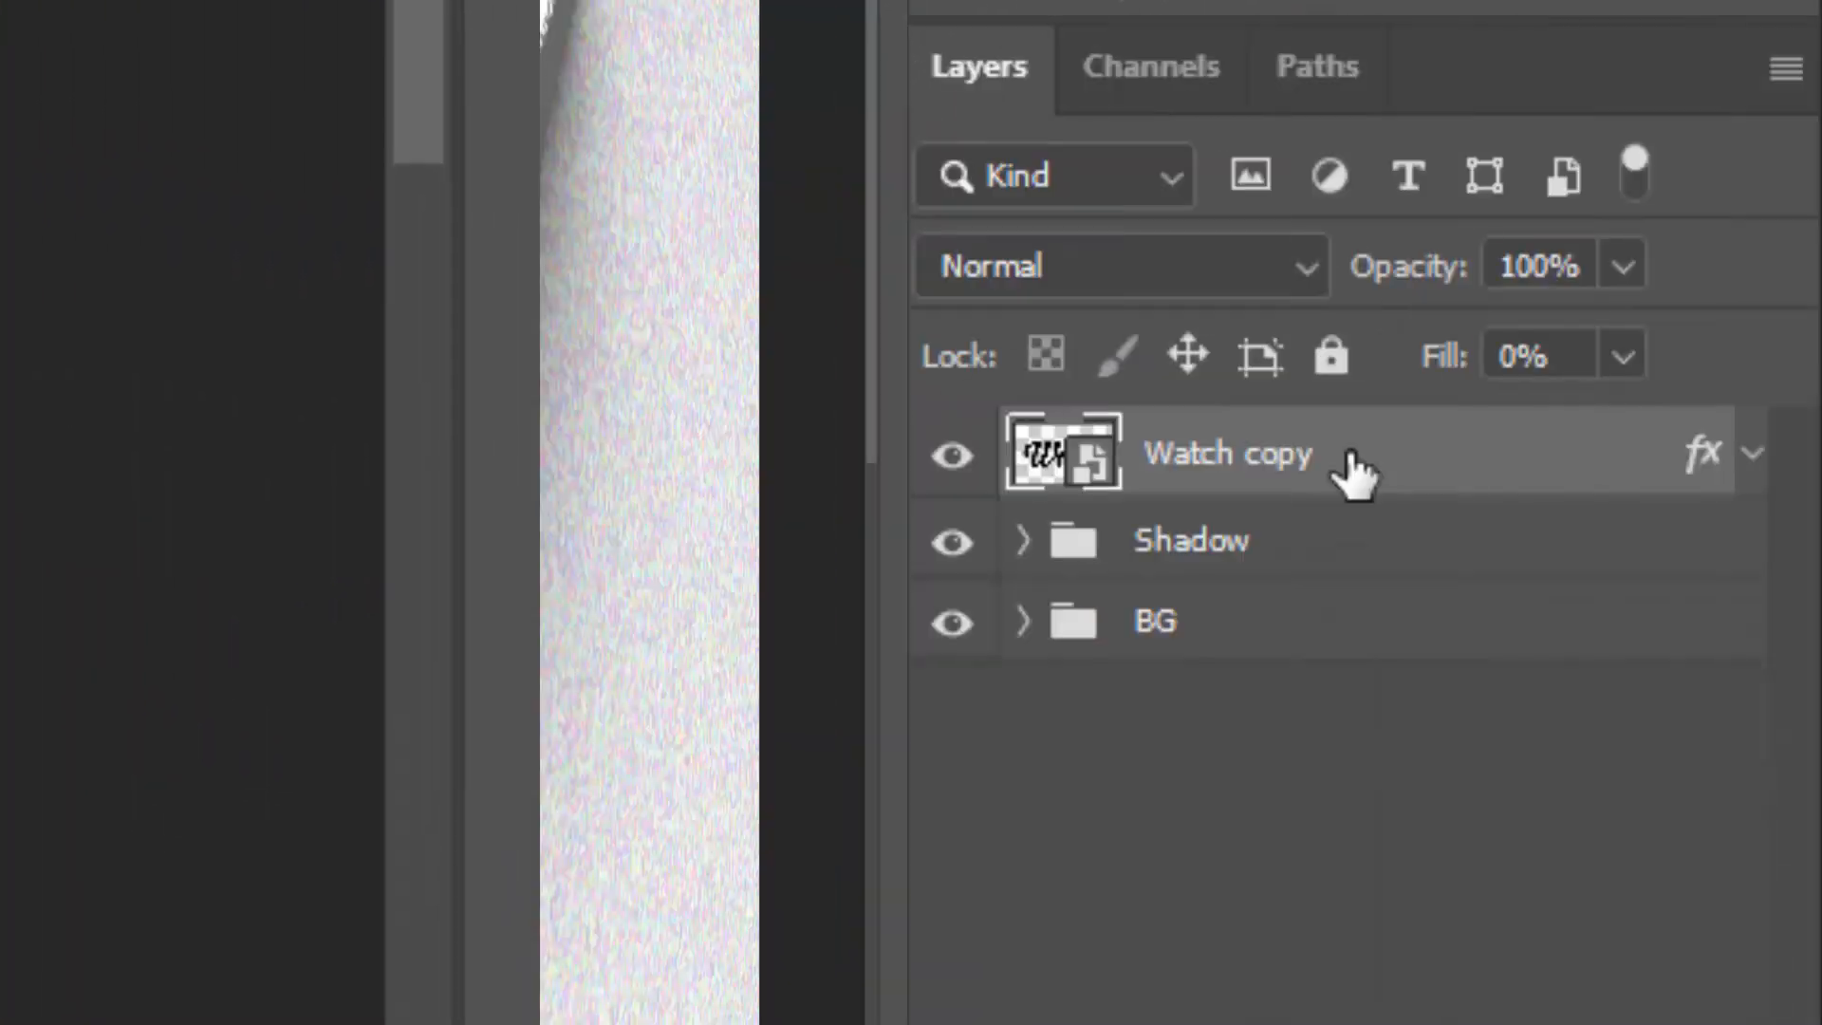
right_click(1536, 337)
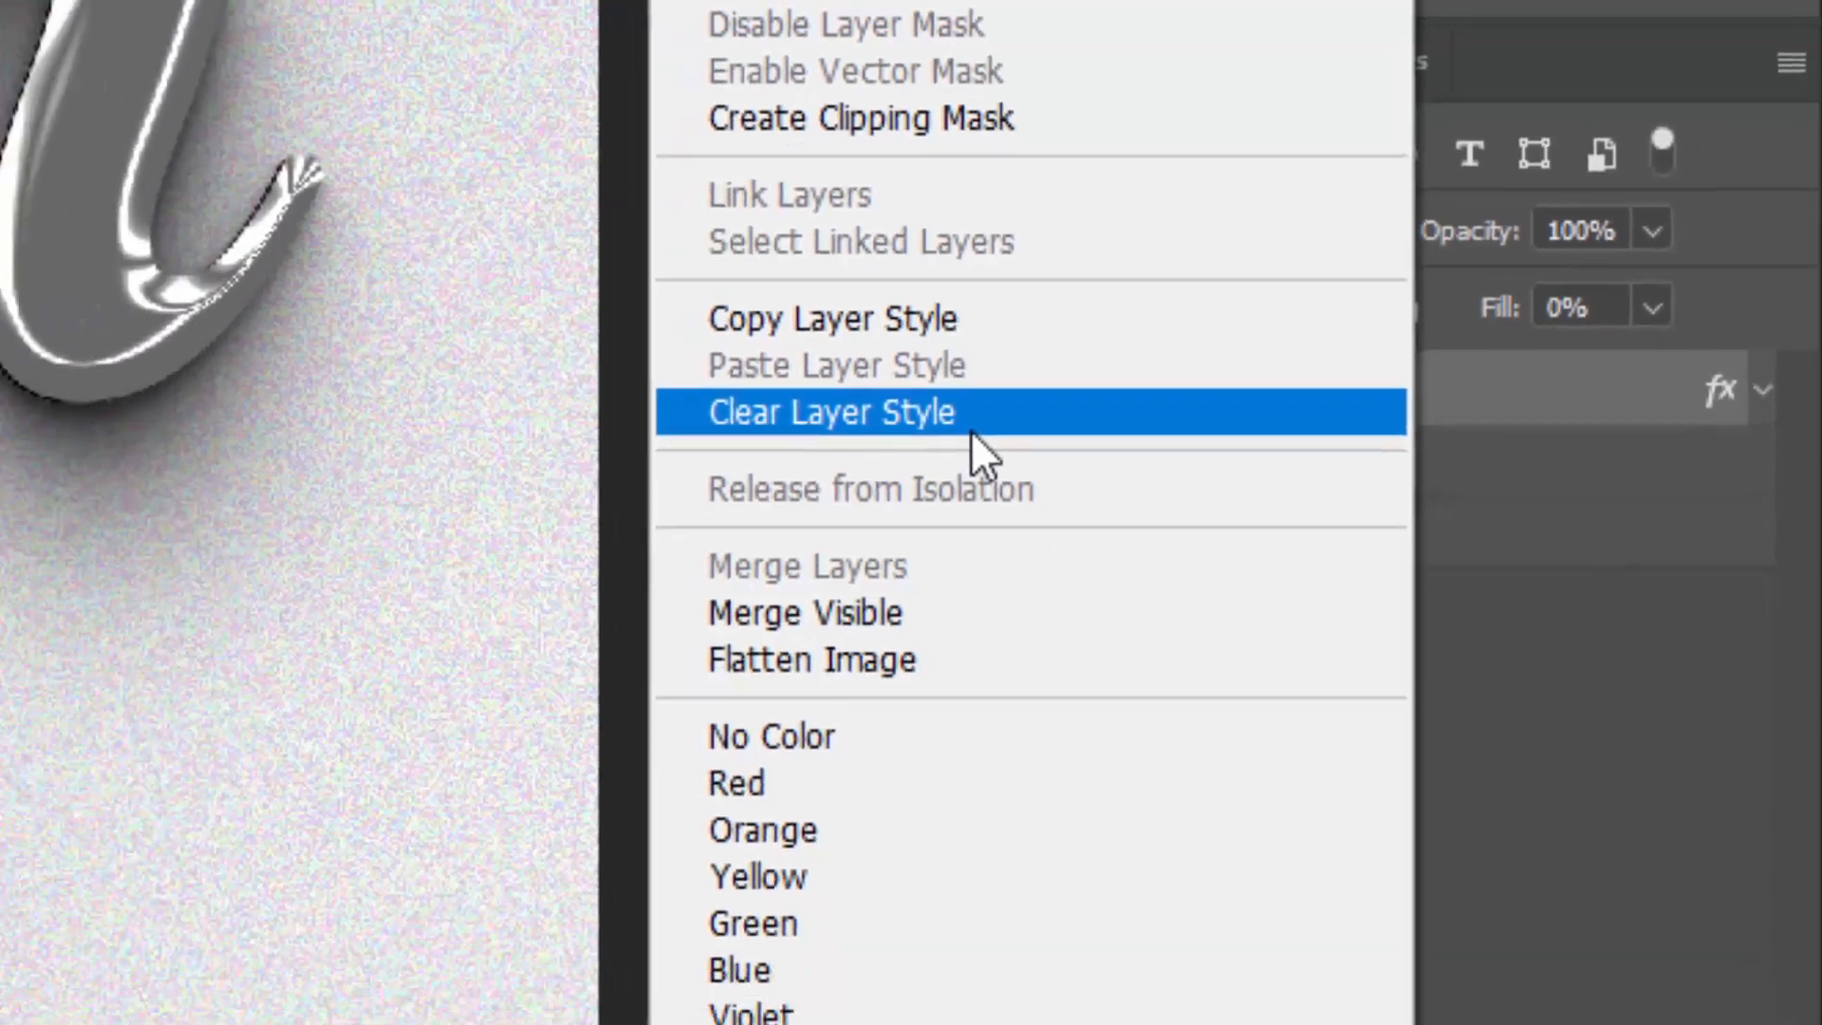
left_click(824, 484)
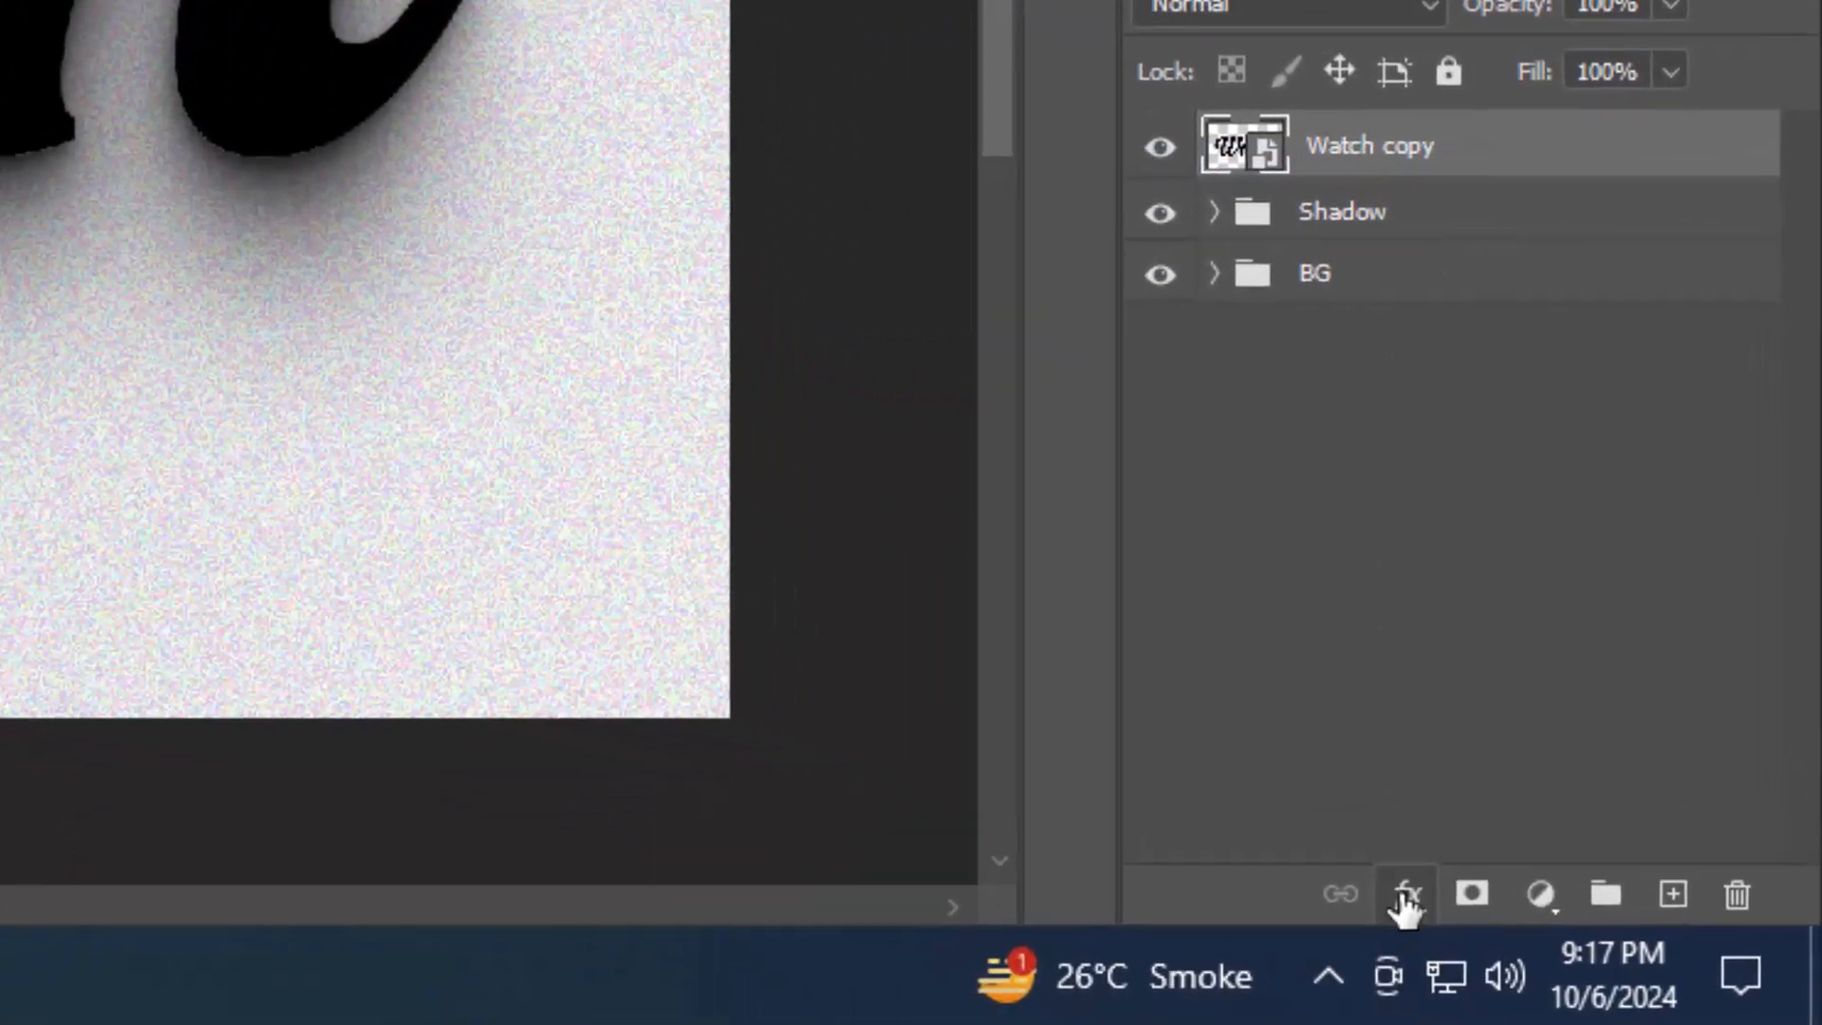
Set the Watch copy layer's fill opacity to 0% in its blending options
left_click(1478, 916)
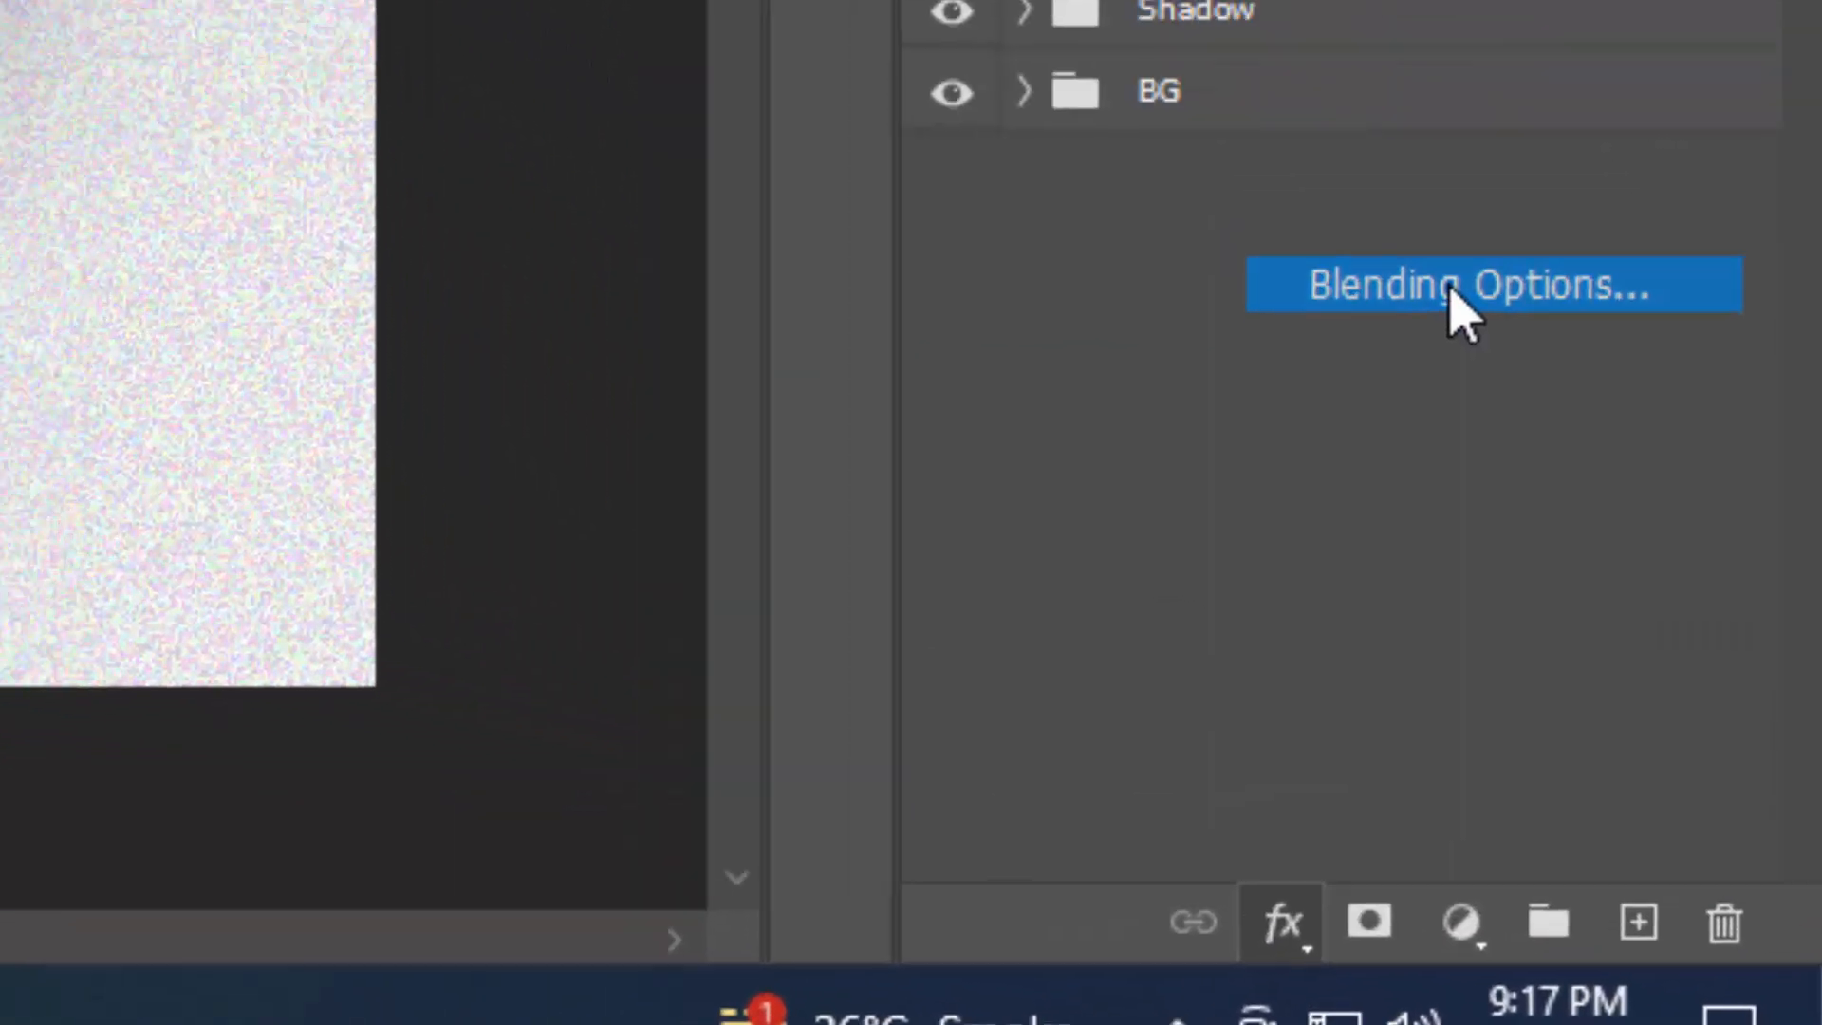
left_click(1451, 289)
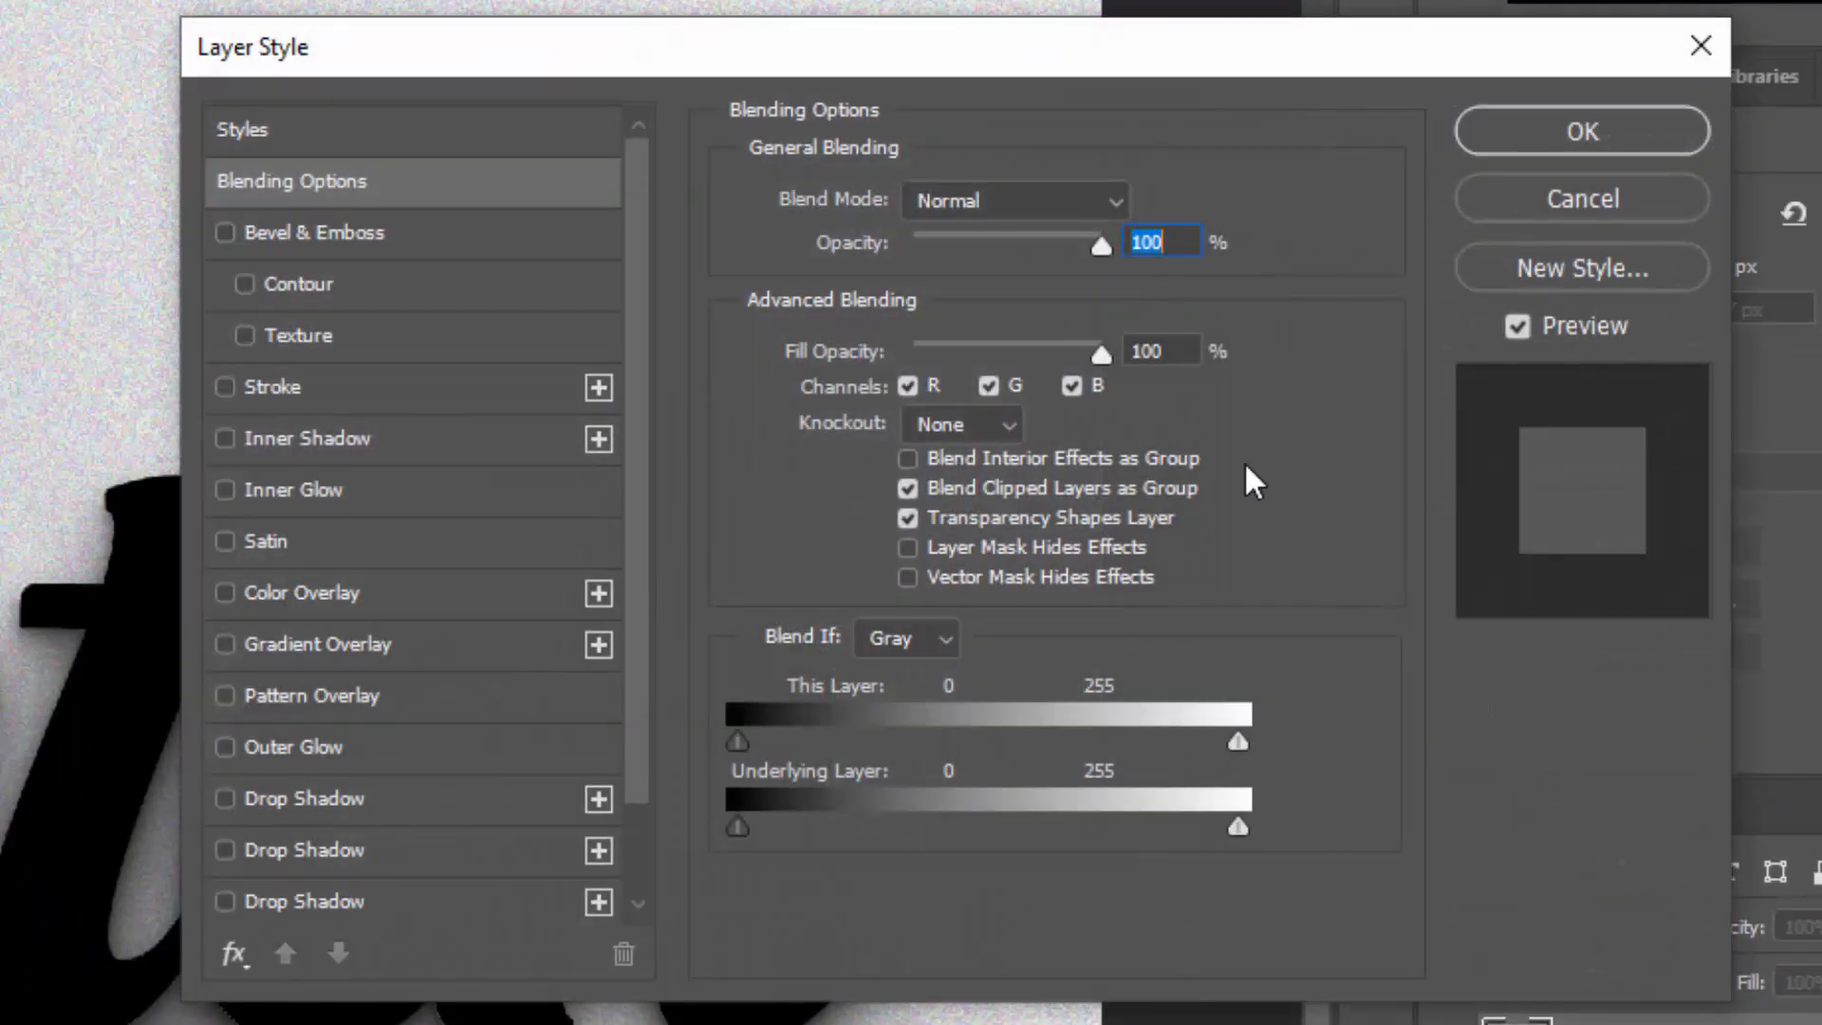
left_click(1174, 350)
type("0")
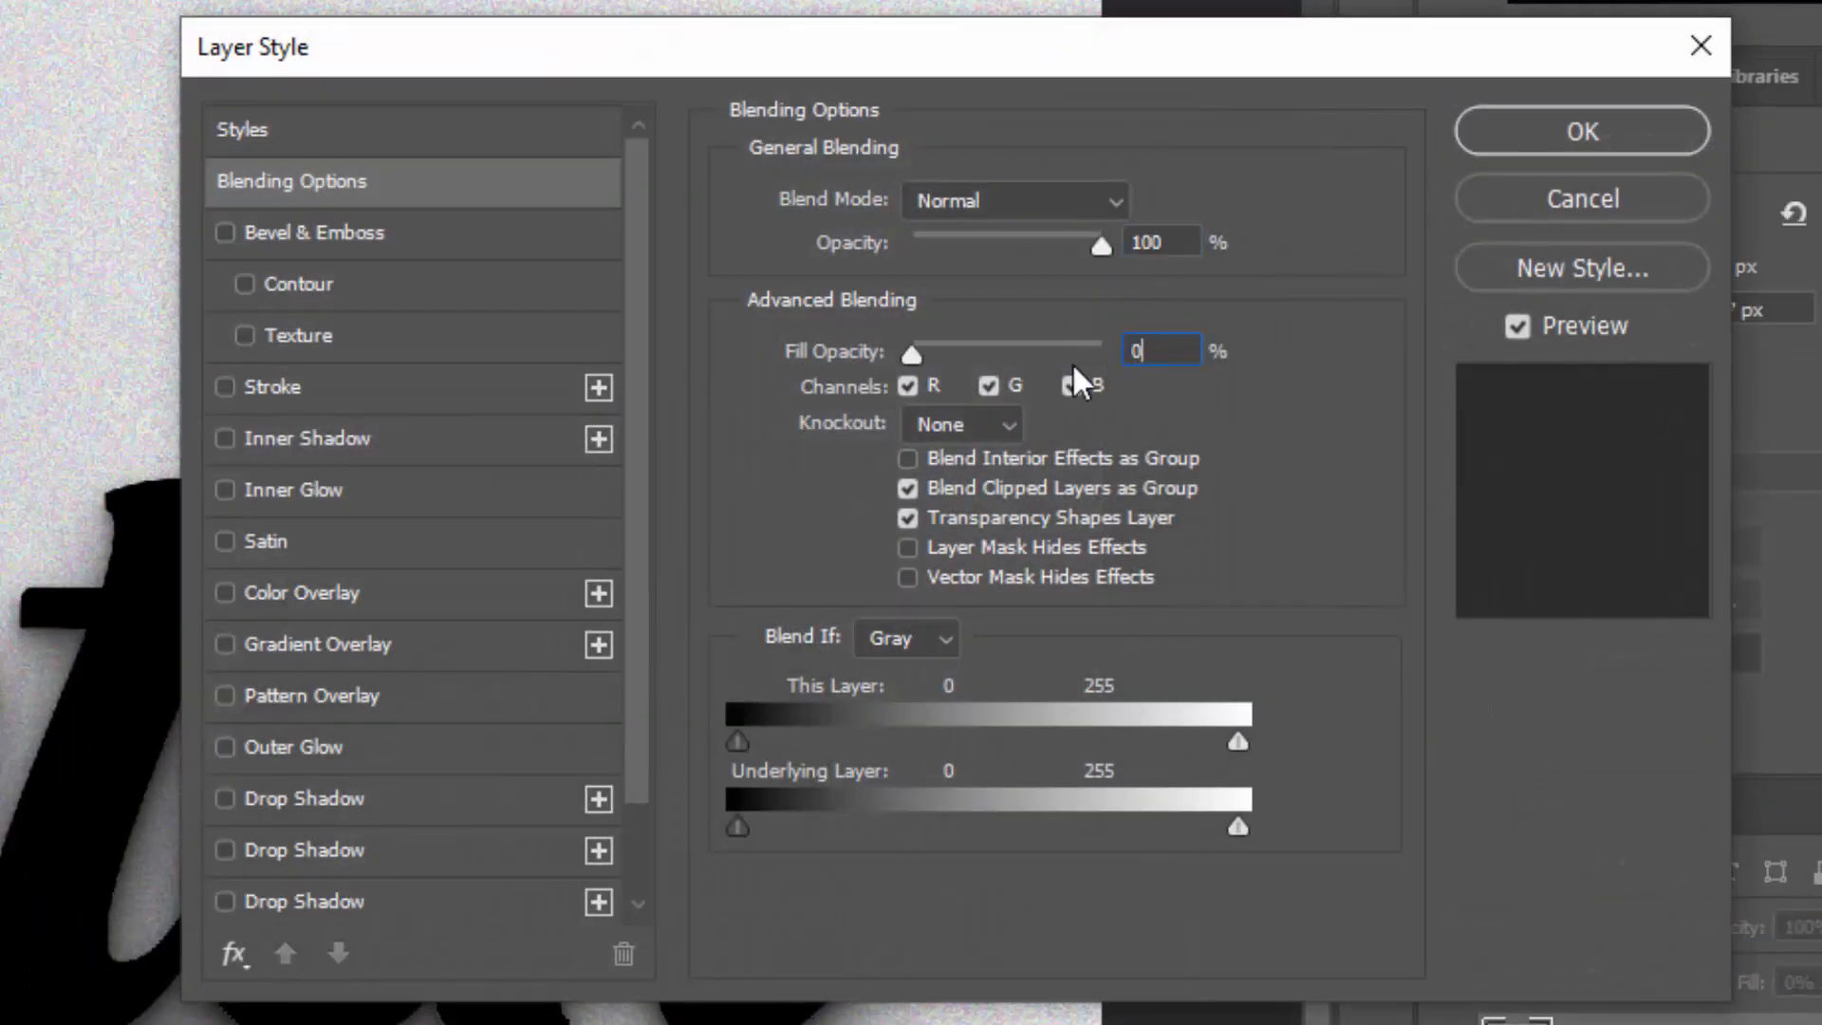
Enable Bevel & Emboss on the Watch copy layer with 230% depth, 21 px size and 15 px soften
left_click(332, 236)
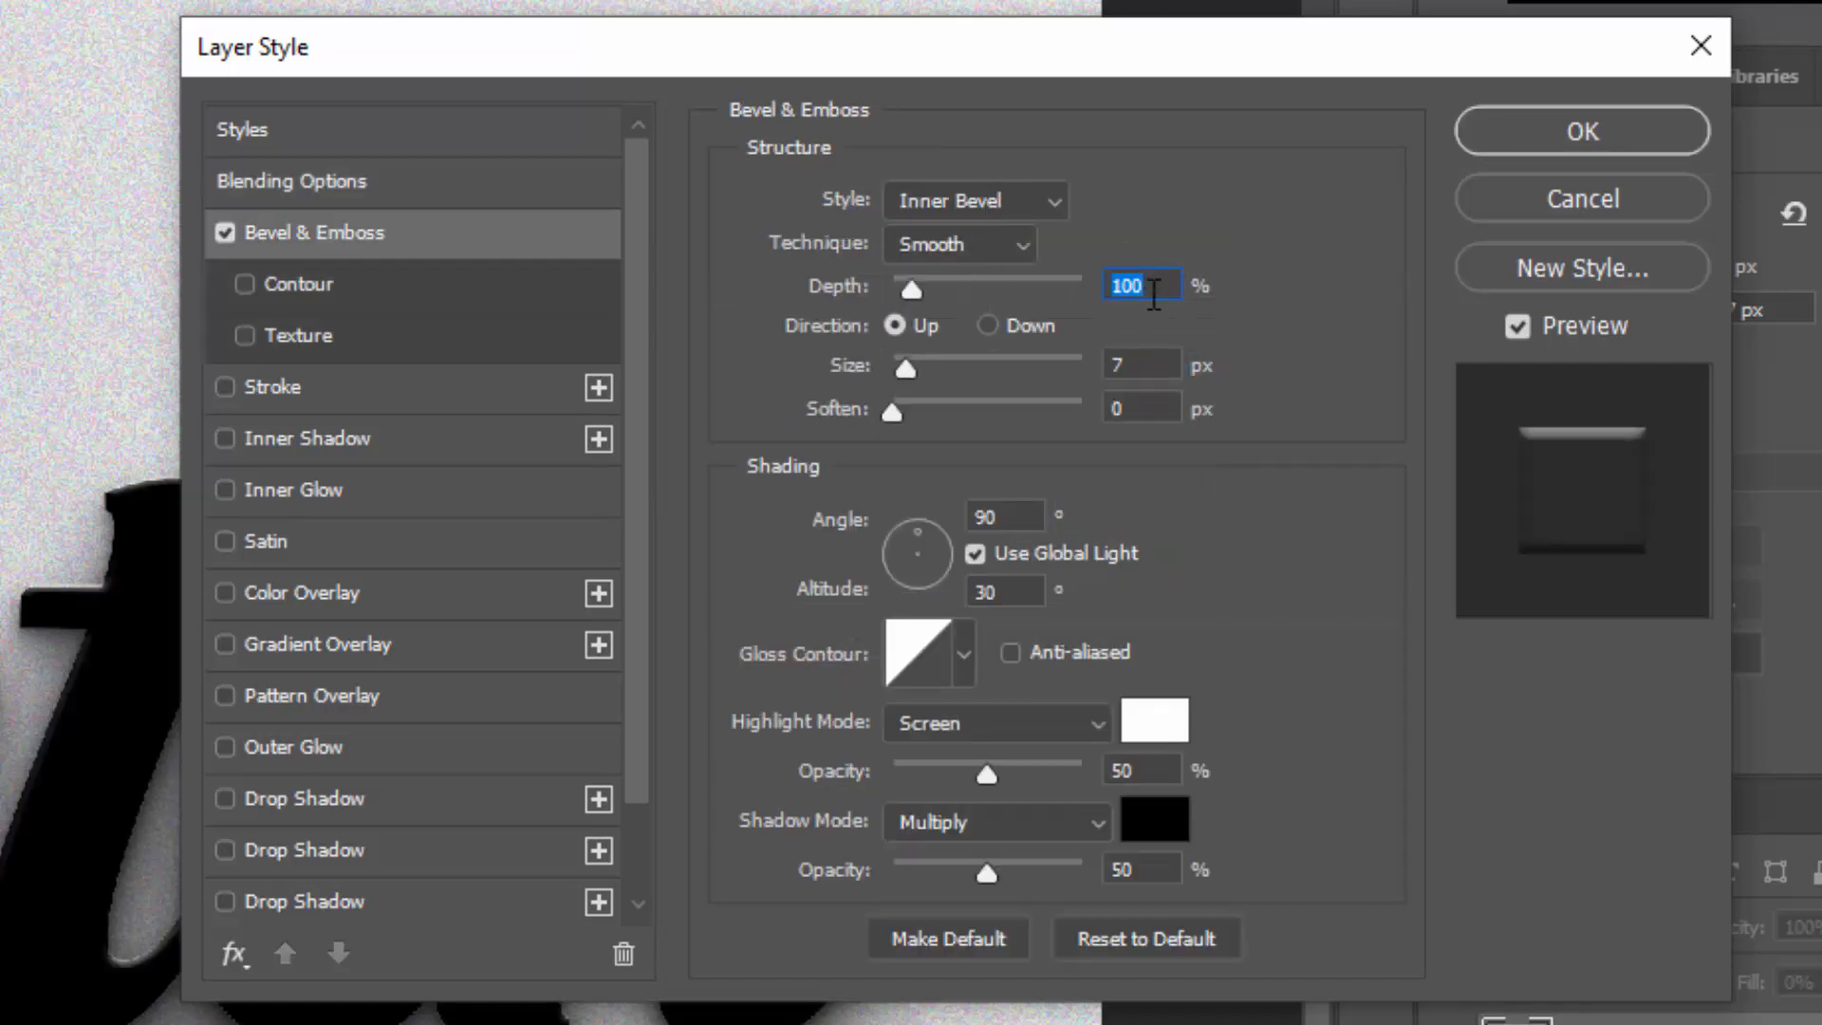
type("230")
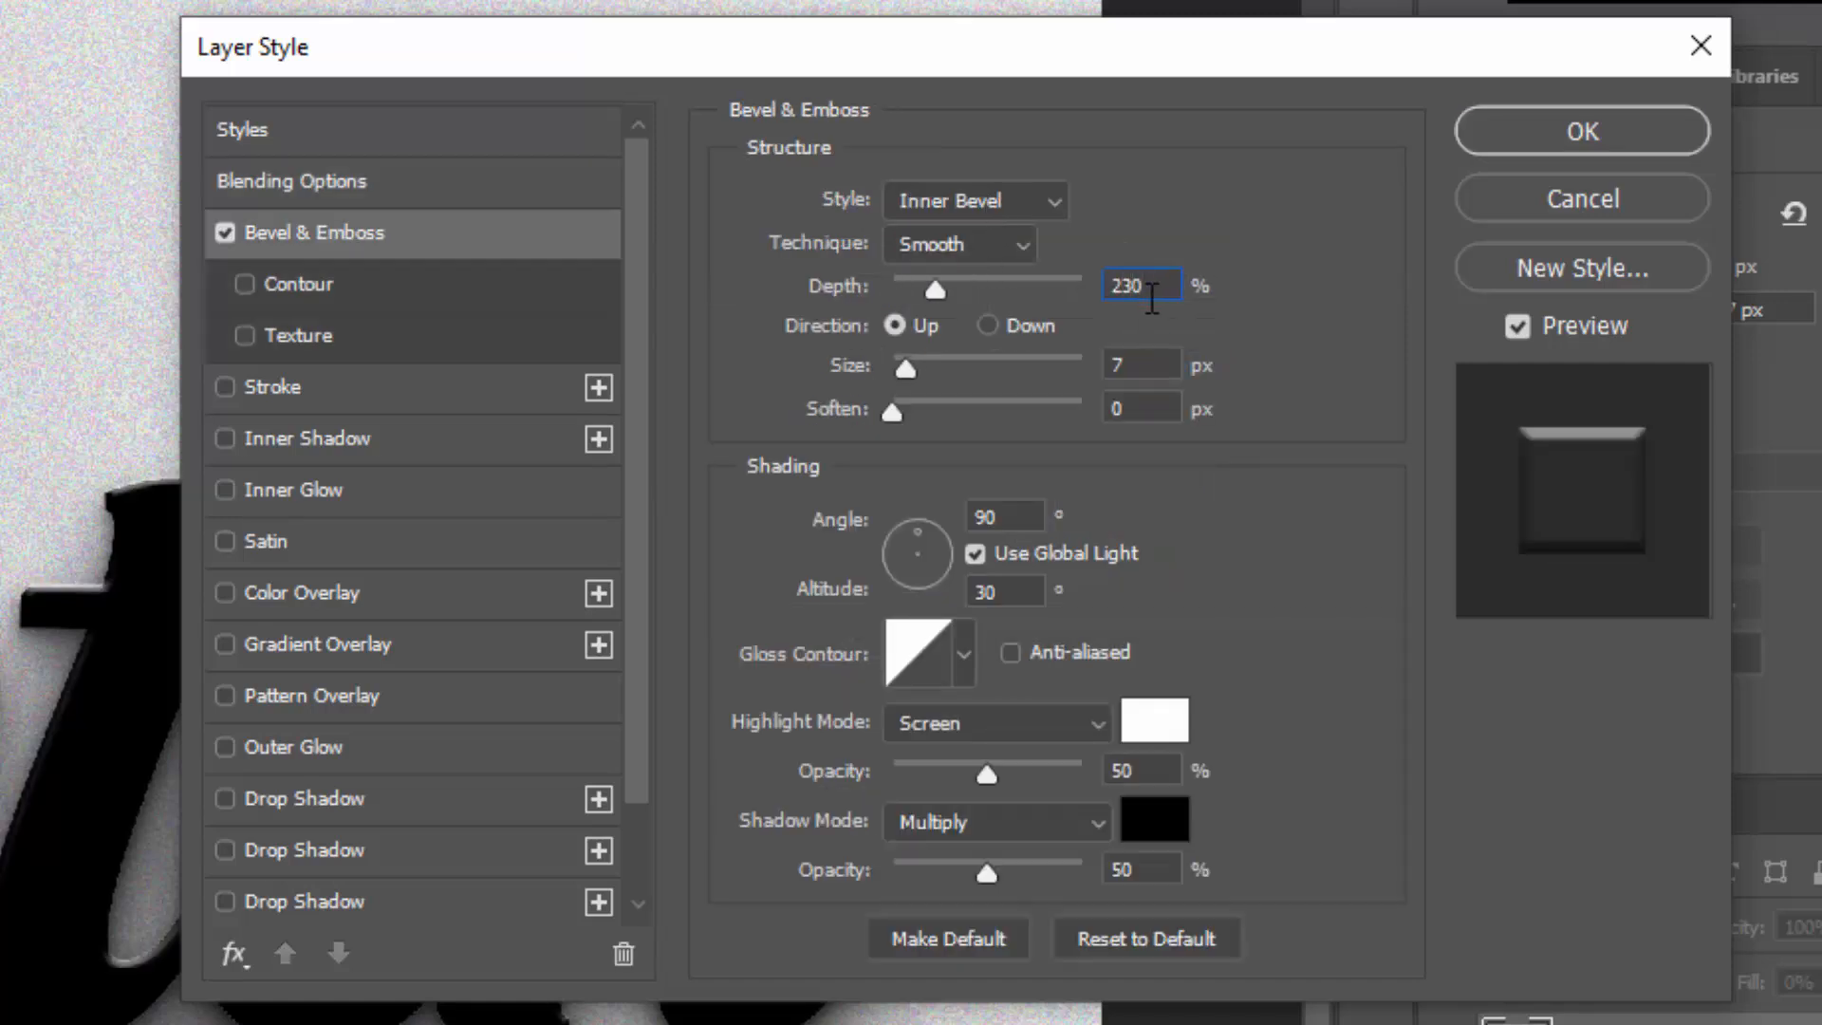
type("21")
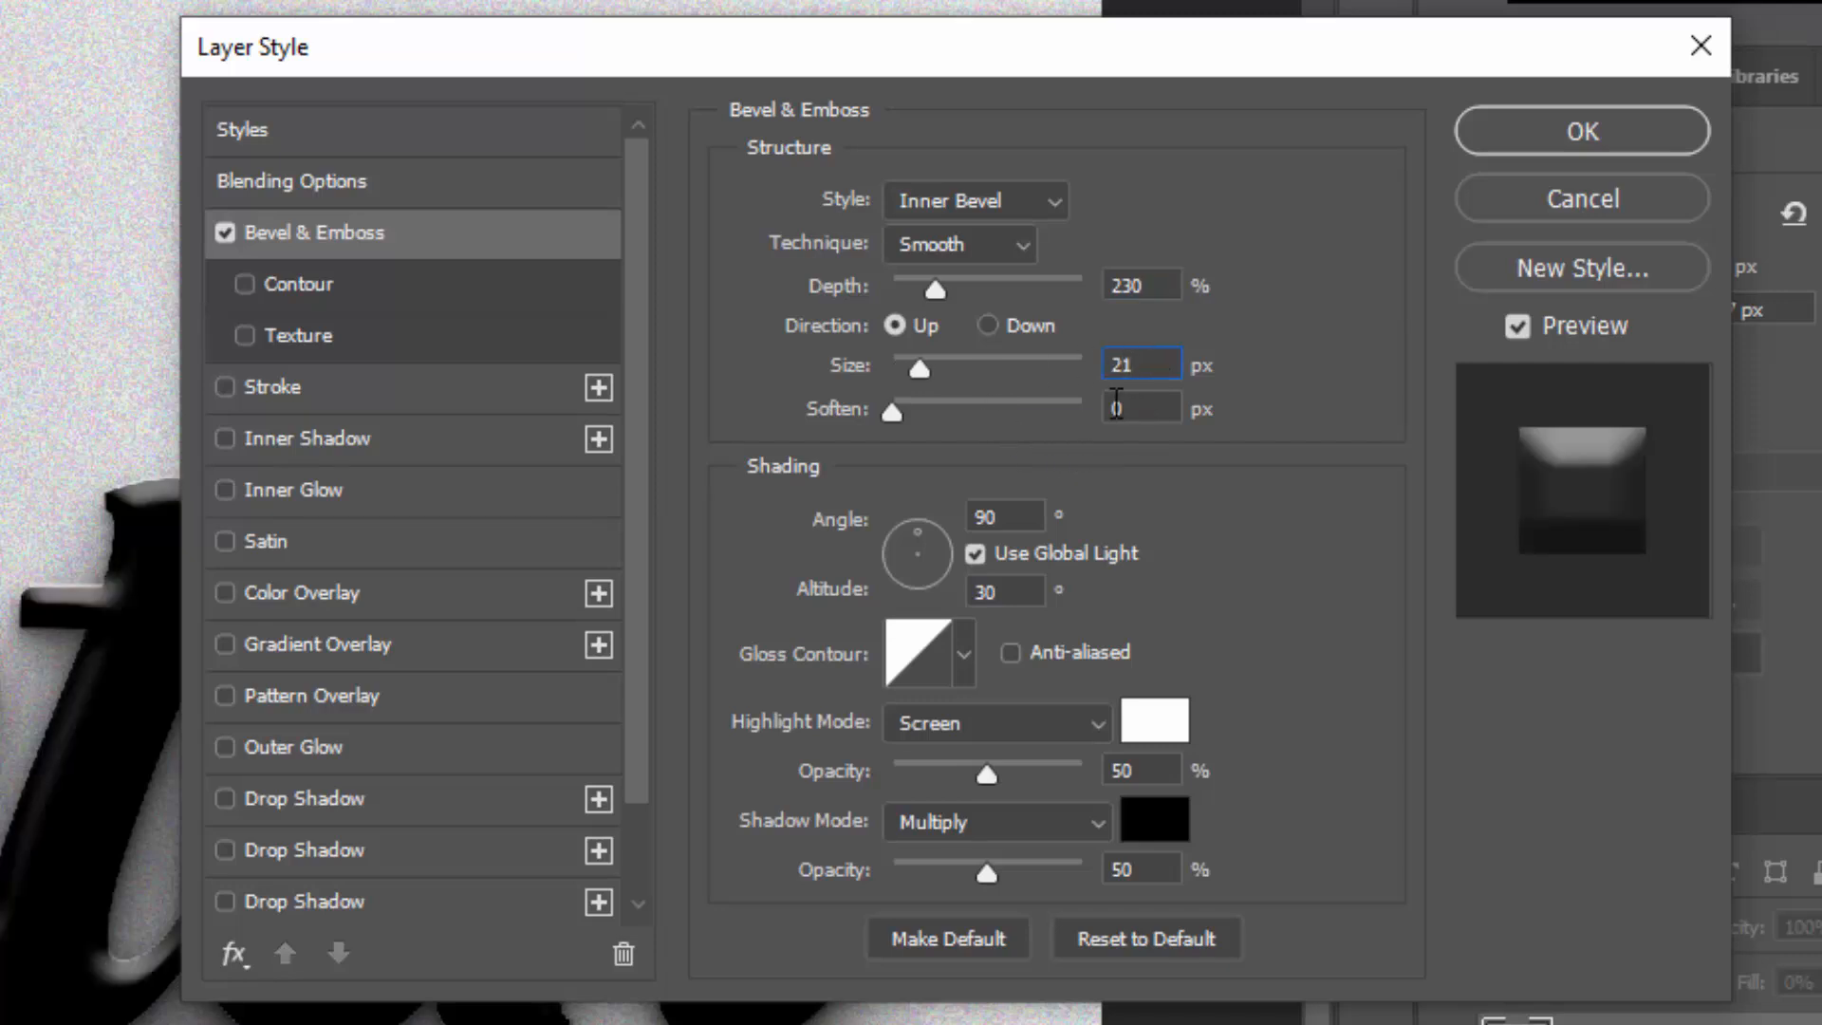
type("15")
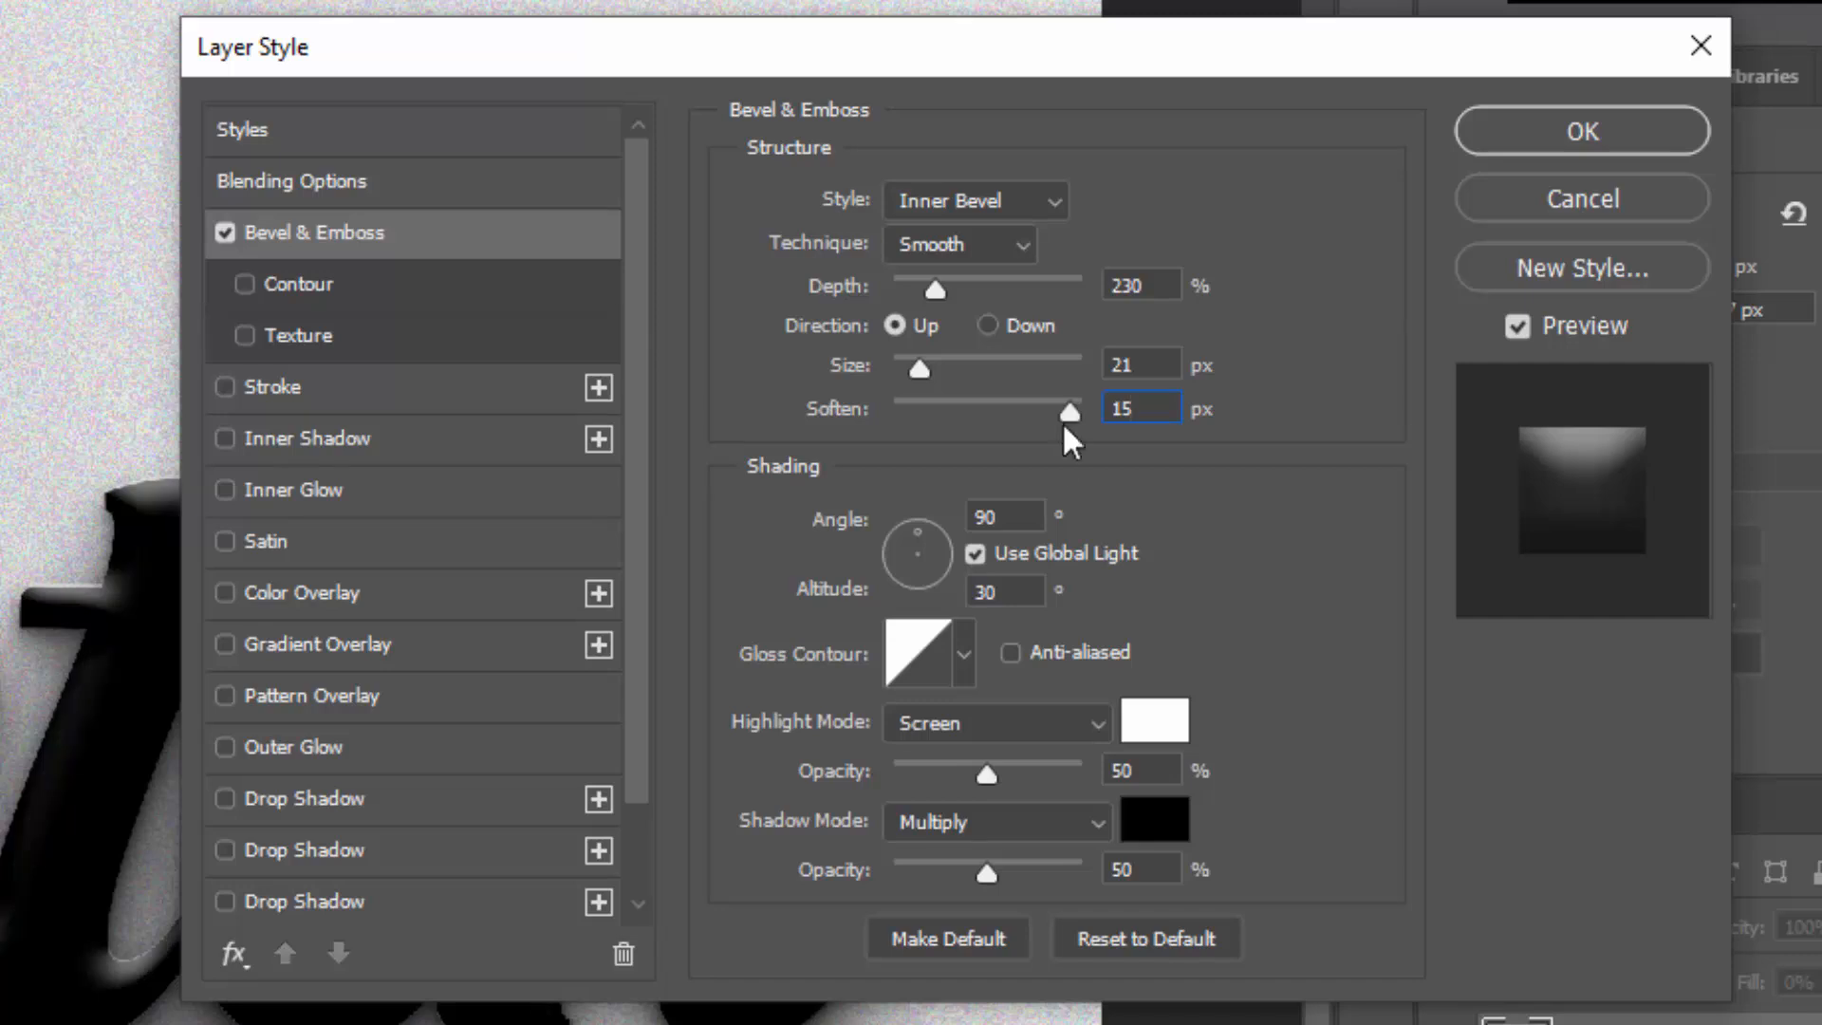
Configure the bevel shading with global light off, a -90° angle and the Ring - Double gloss contour
left_click(974, 555)
type("-")
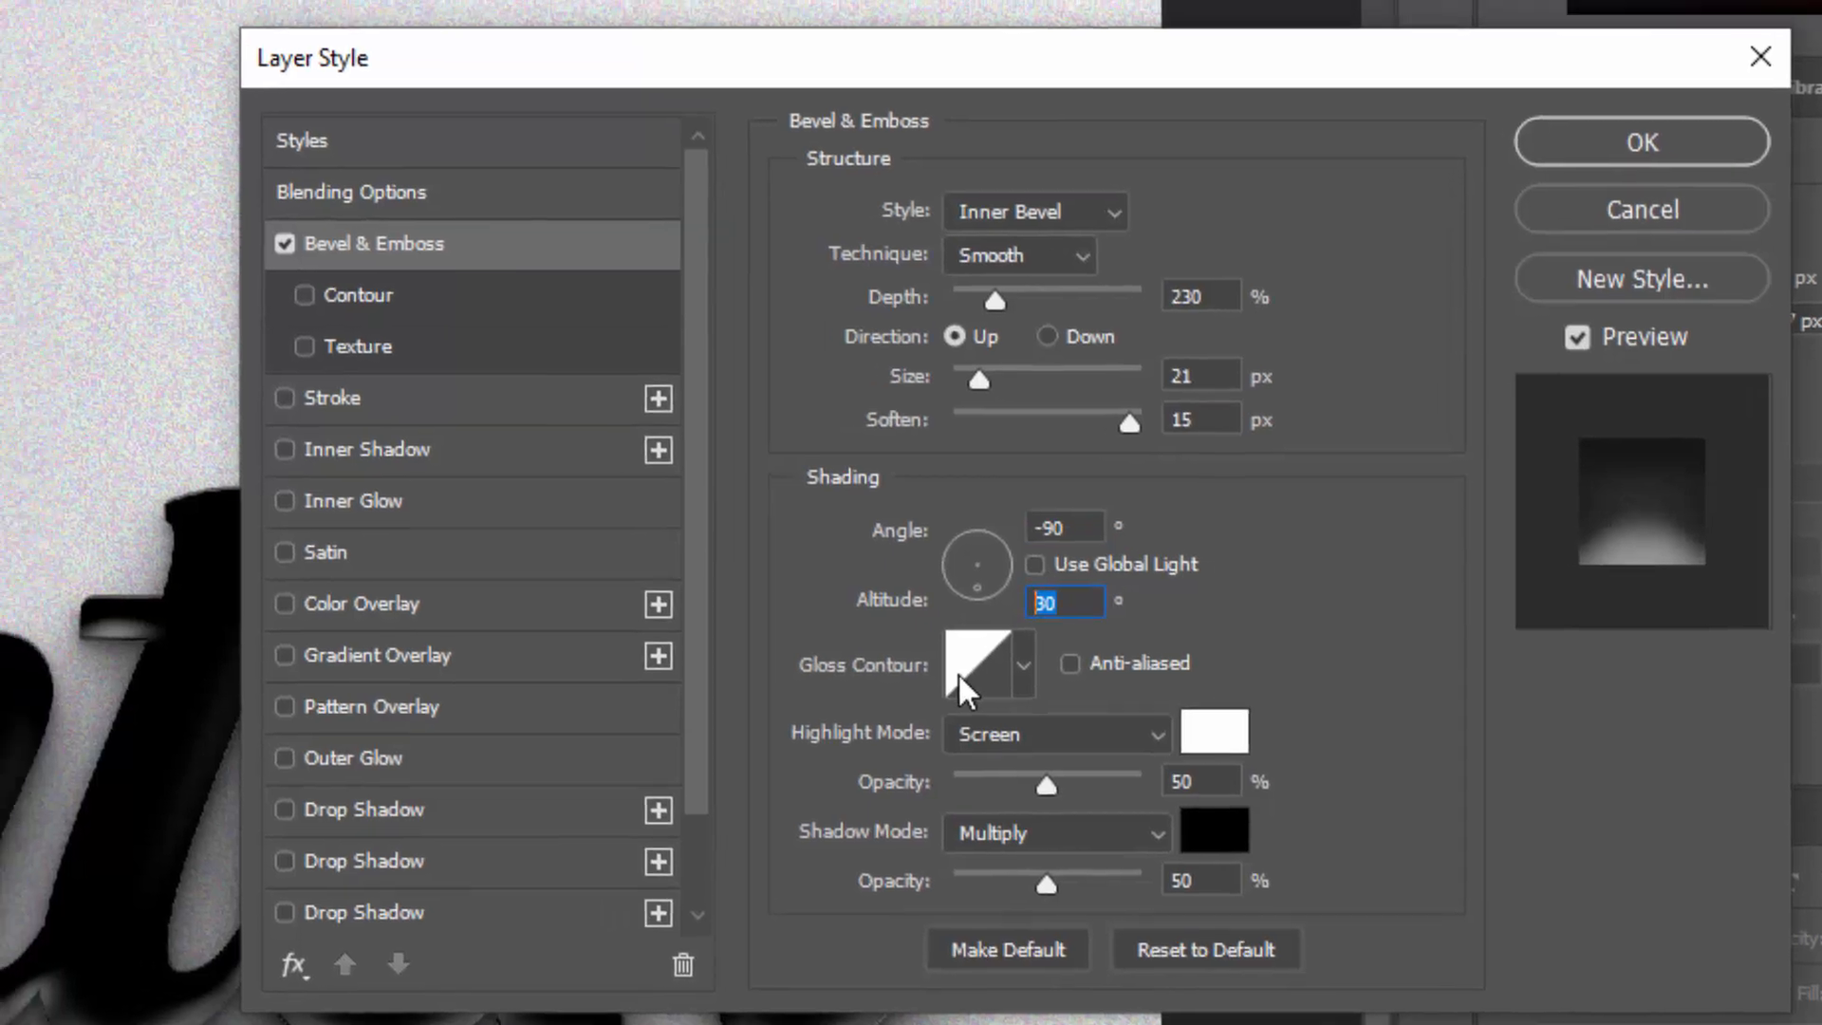
left_click(916, 653)
left_click(530, 119)
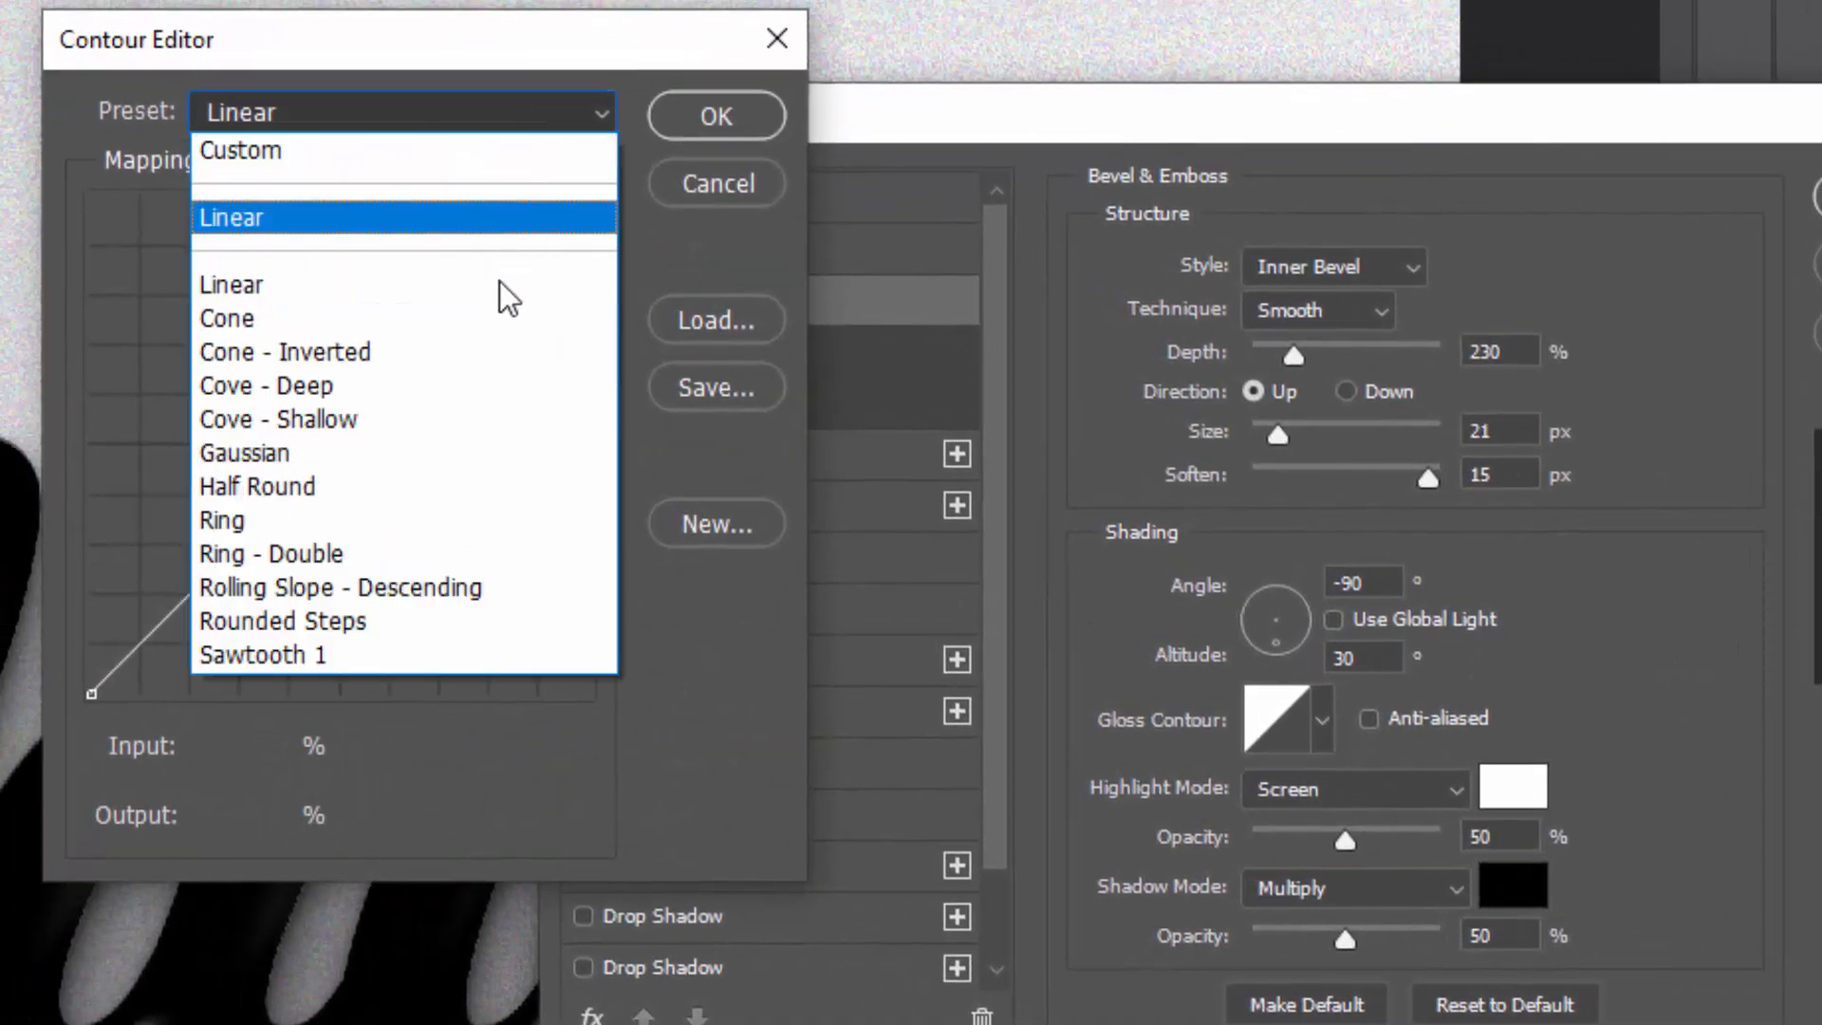
left_click(432, 556)
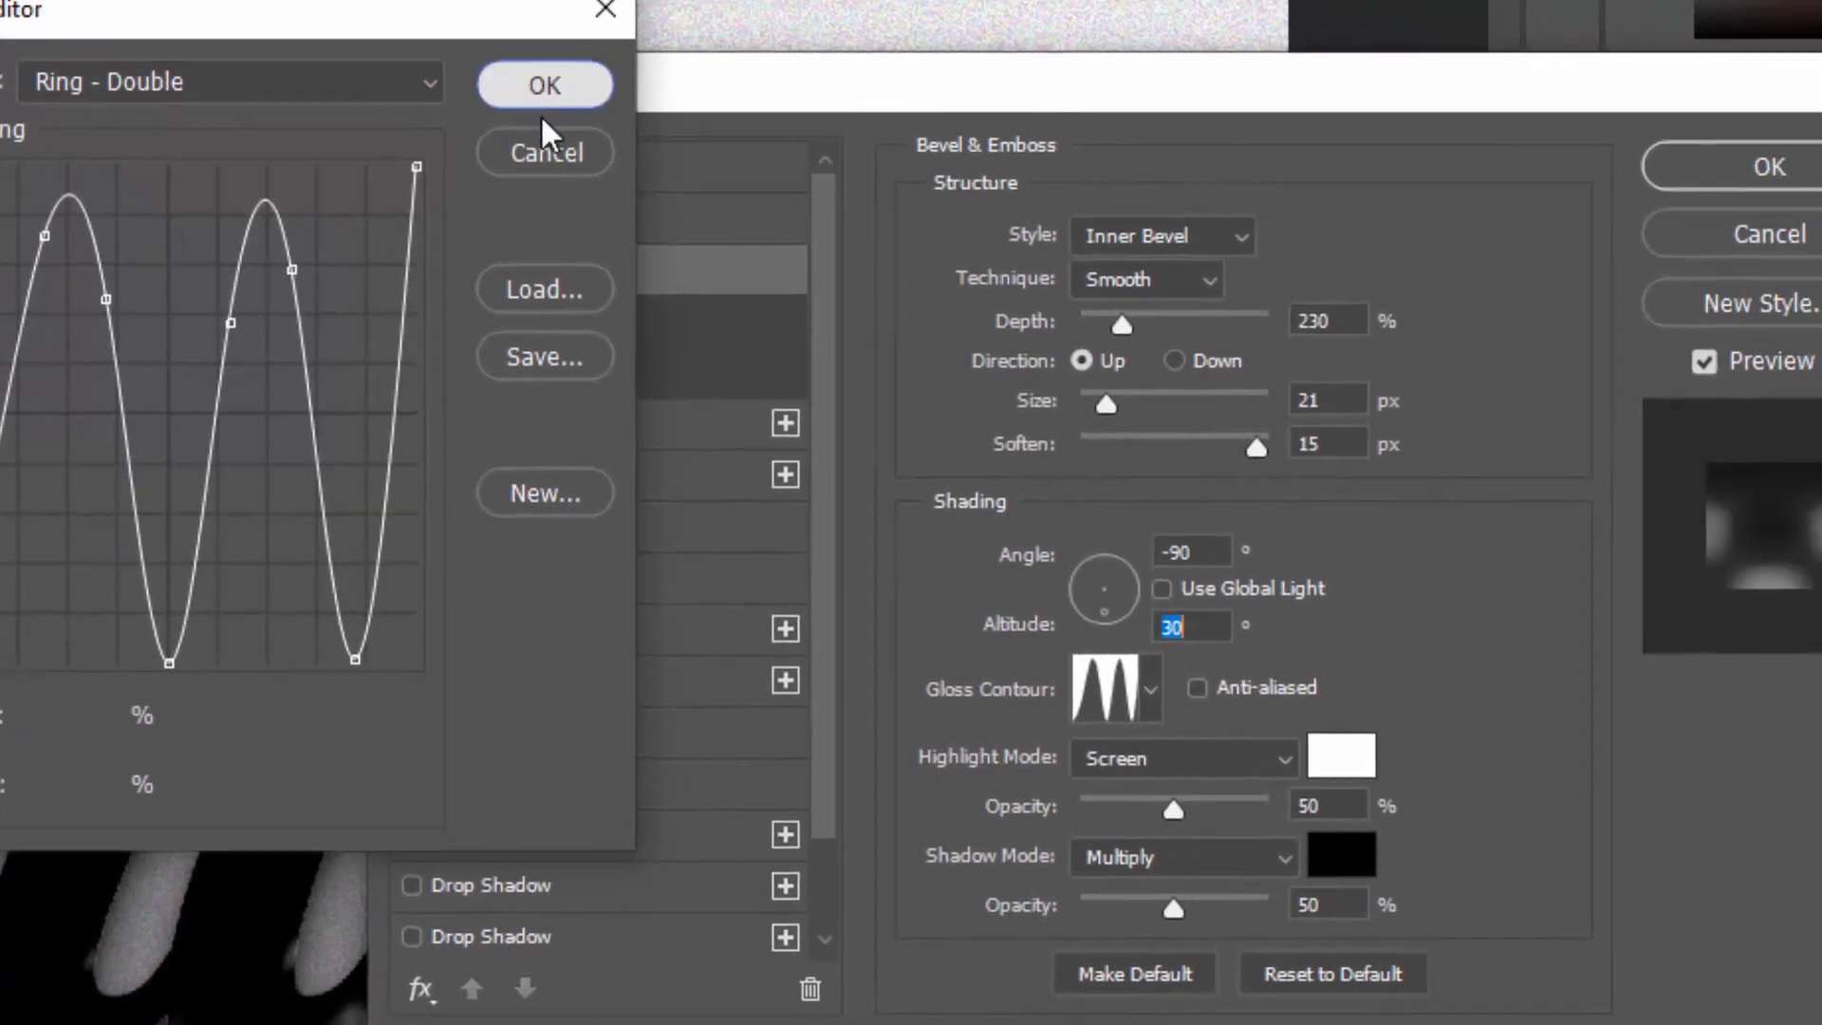
Set the bevel highlight to Linear Dodge (Add) at 100% opacity and the bevel shadow to Linear Burn at 21%
left_click(717, 131)
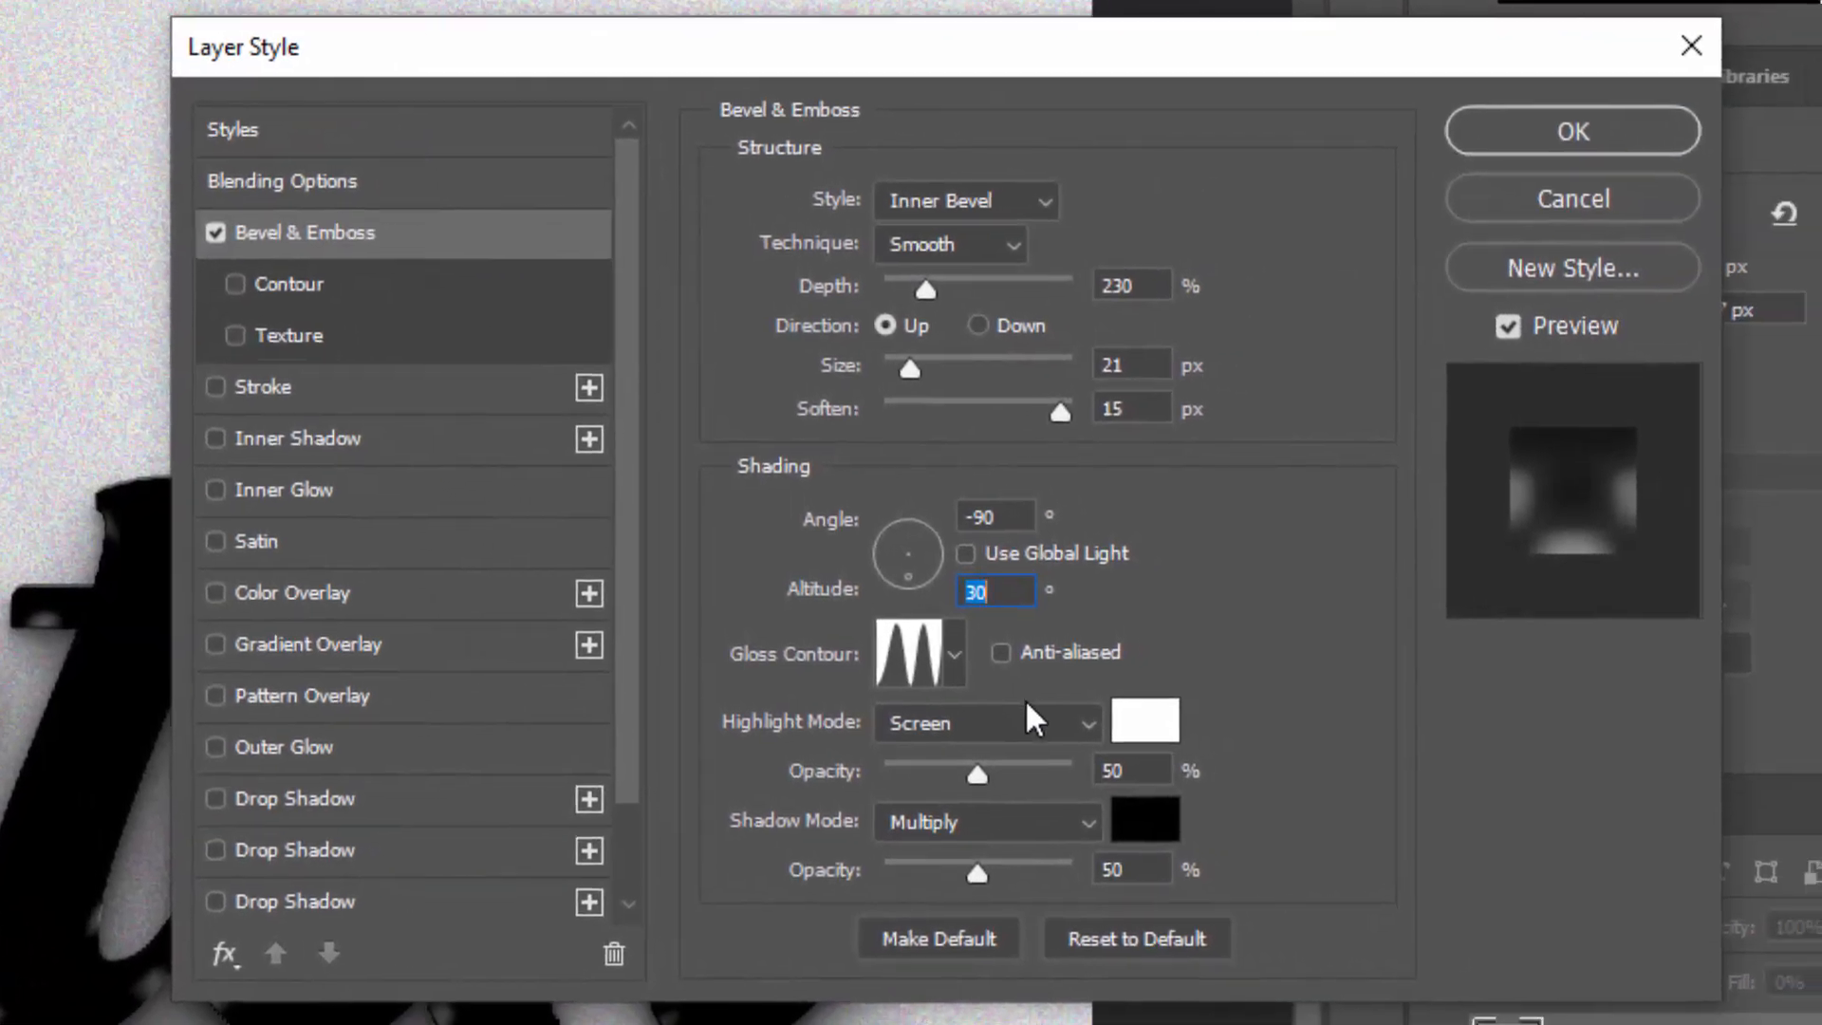
left_click(1025, 718)
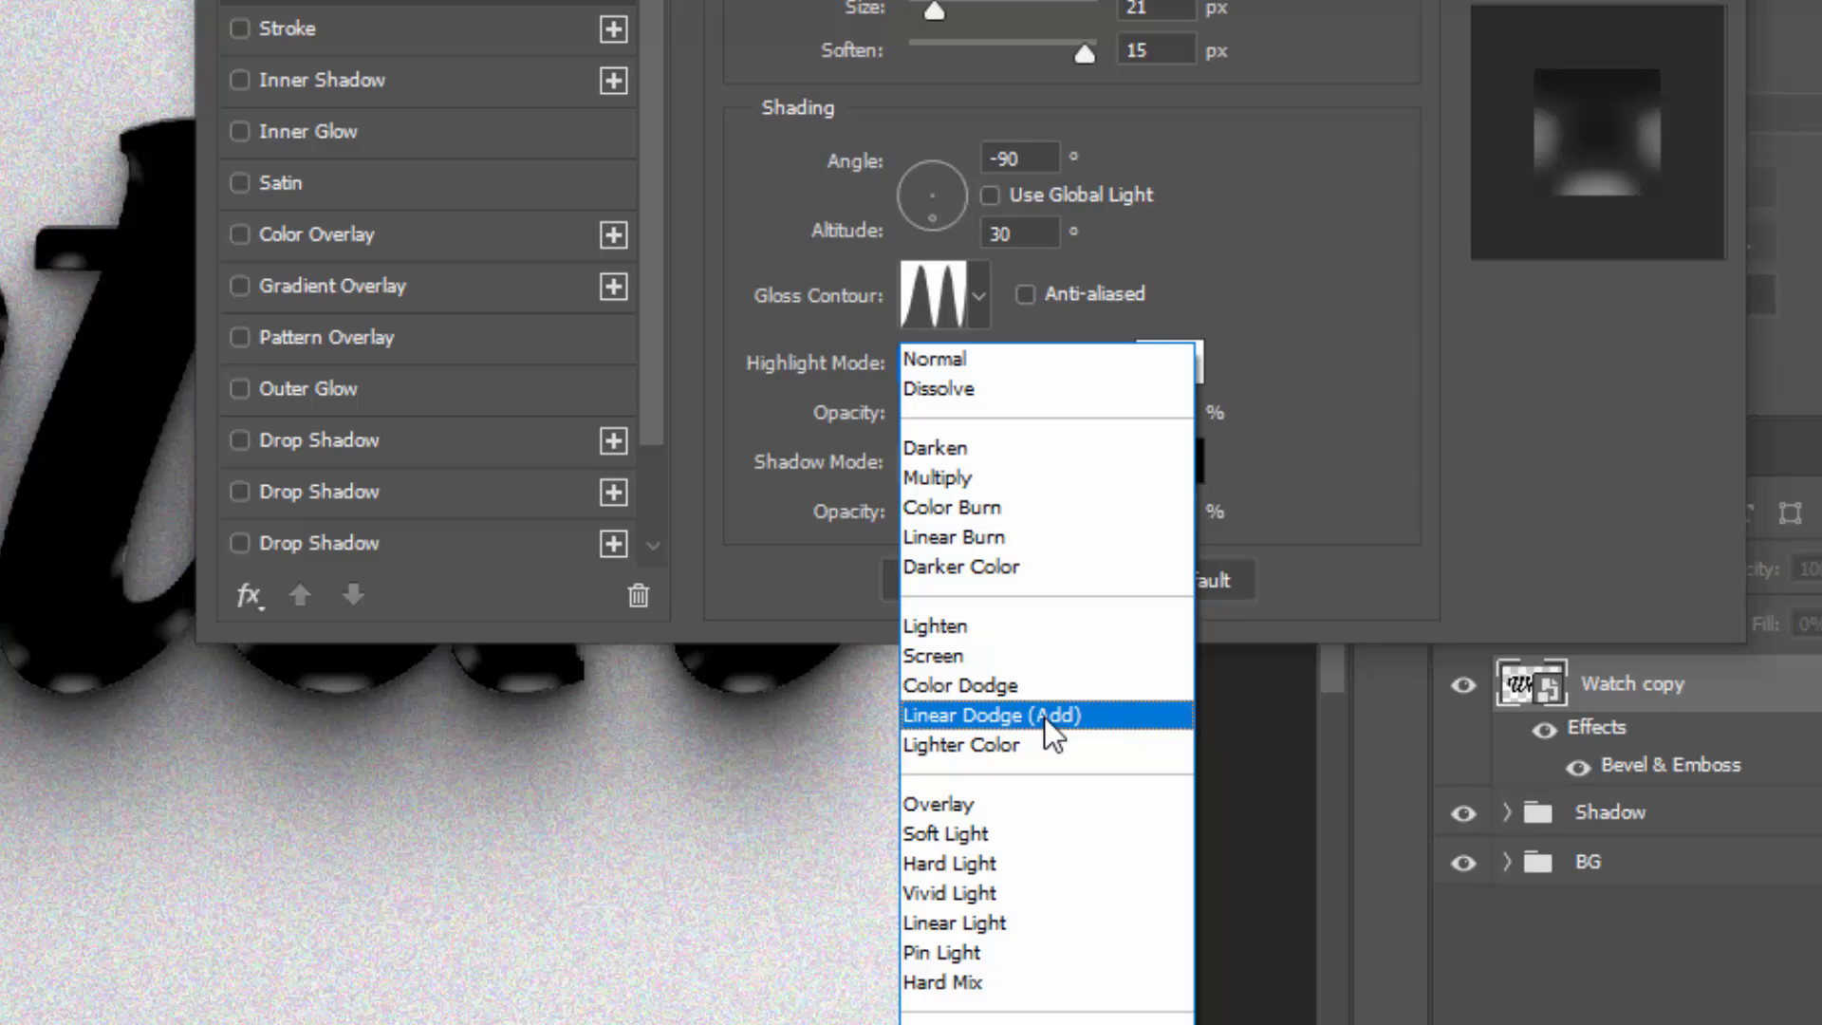
left_click(1043, 716)
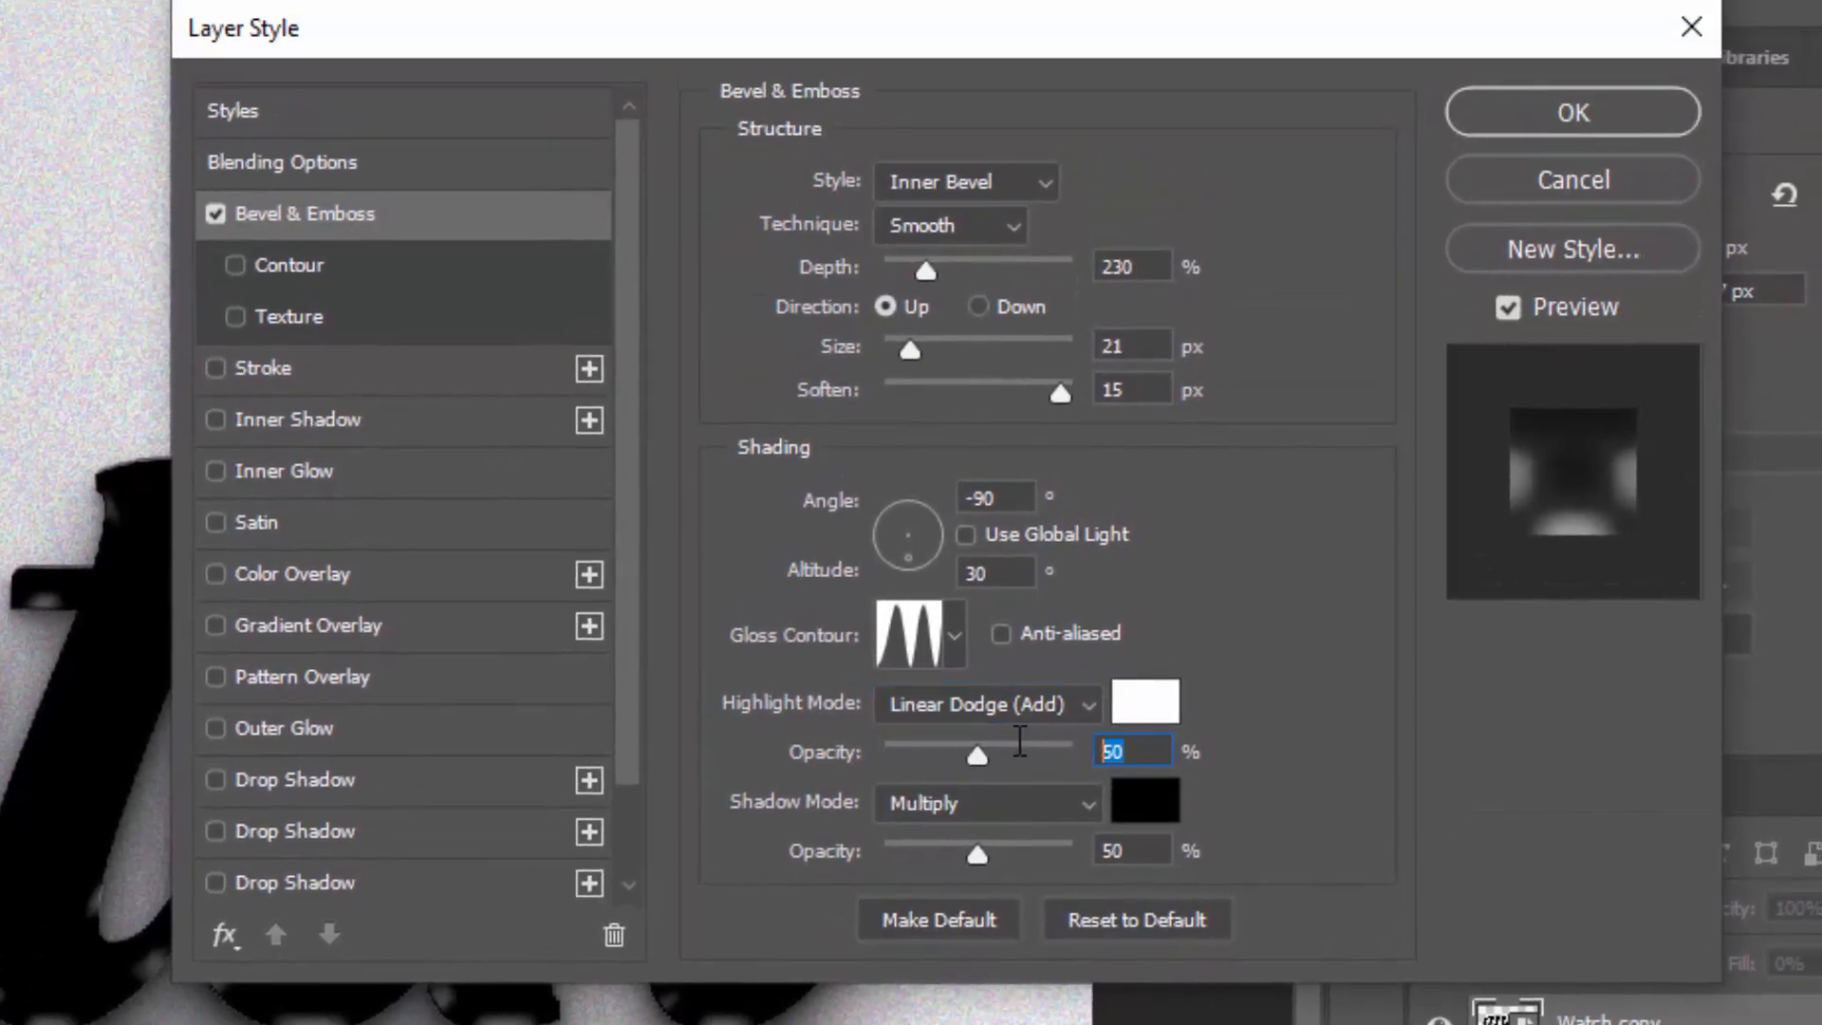
type("100")
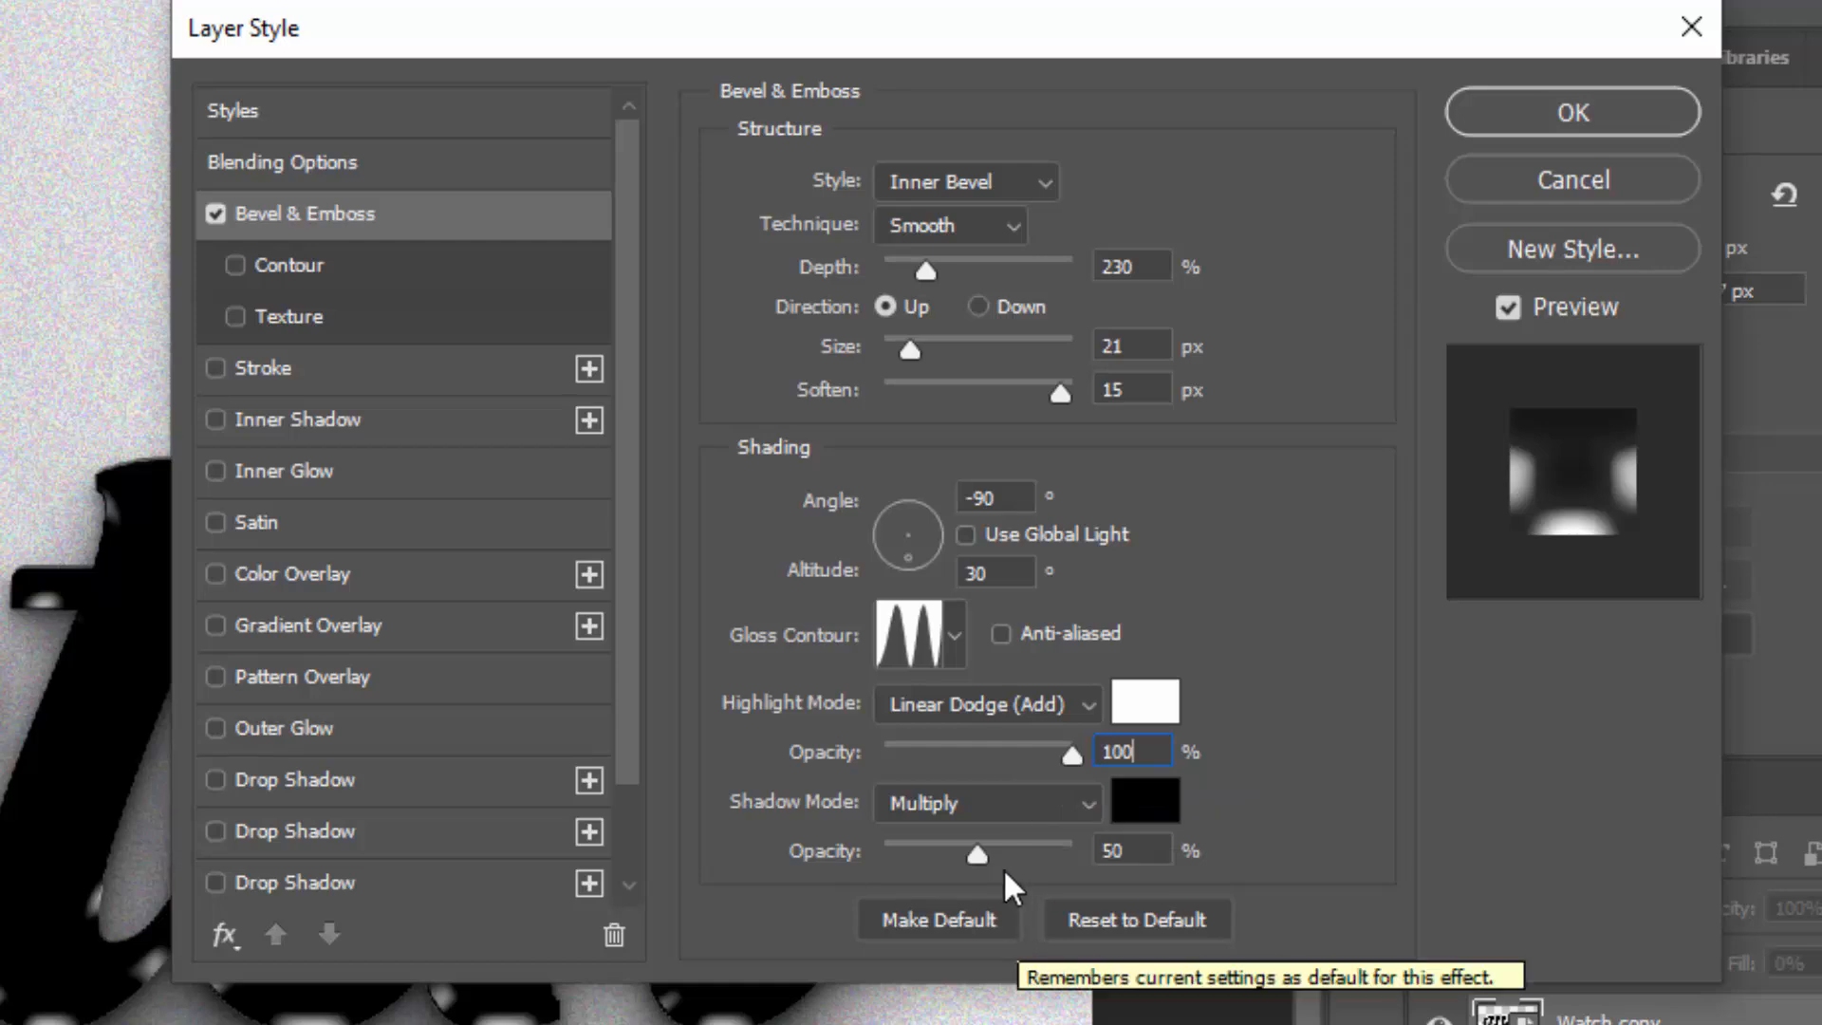
left_click(989, 806)
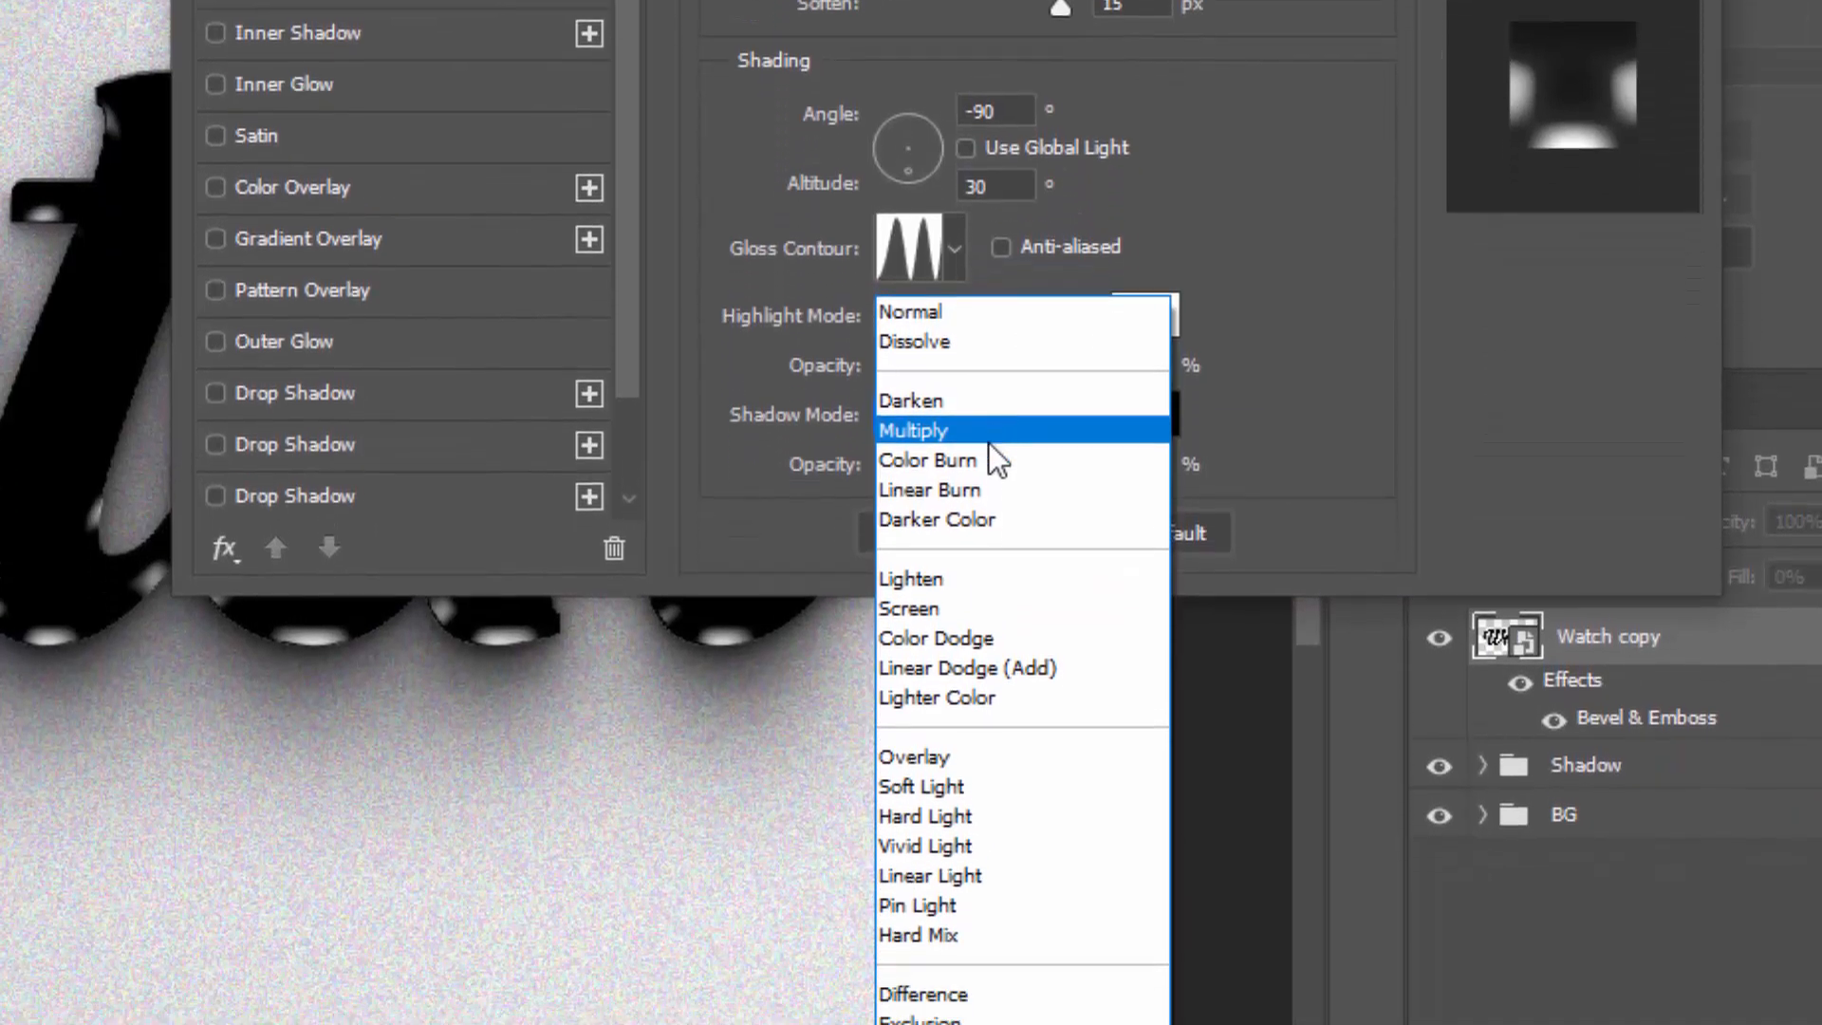
left_click(987, 606)
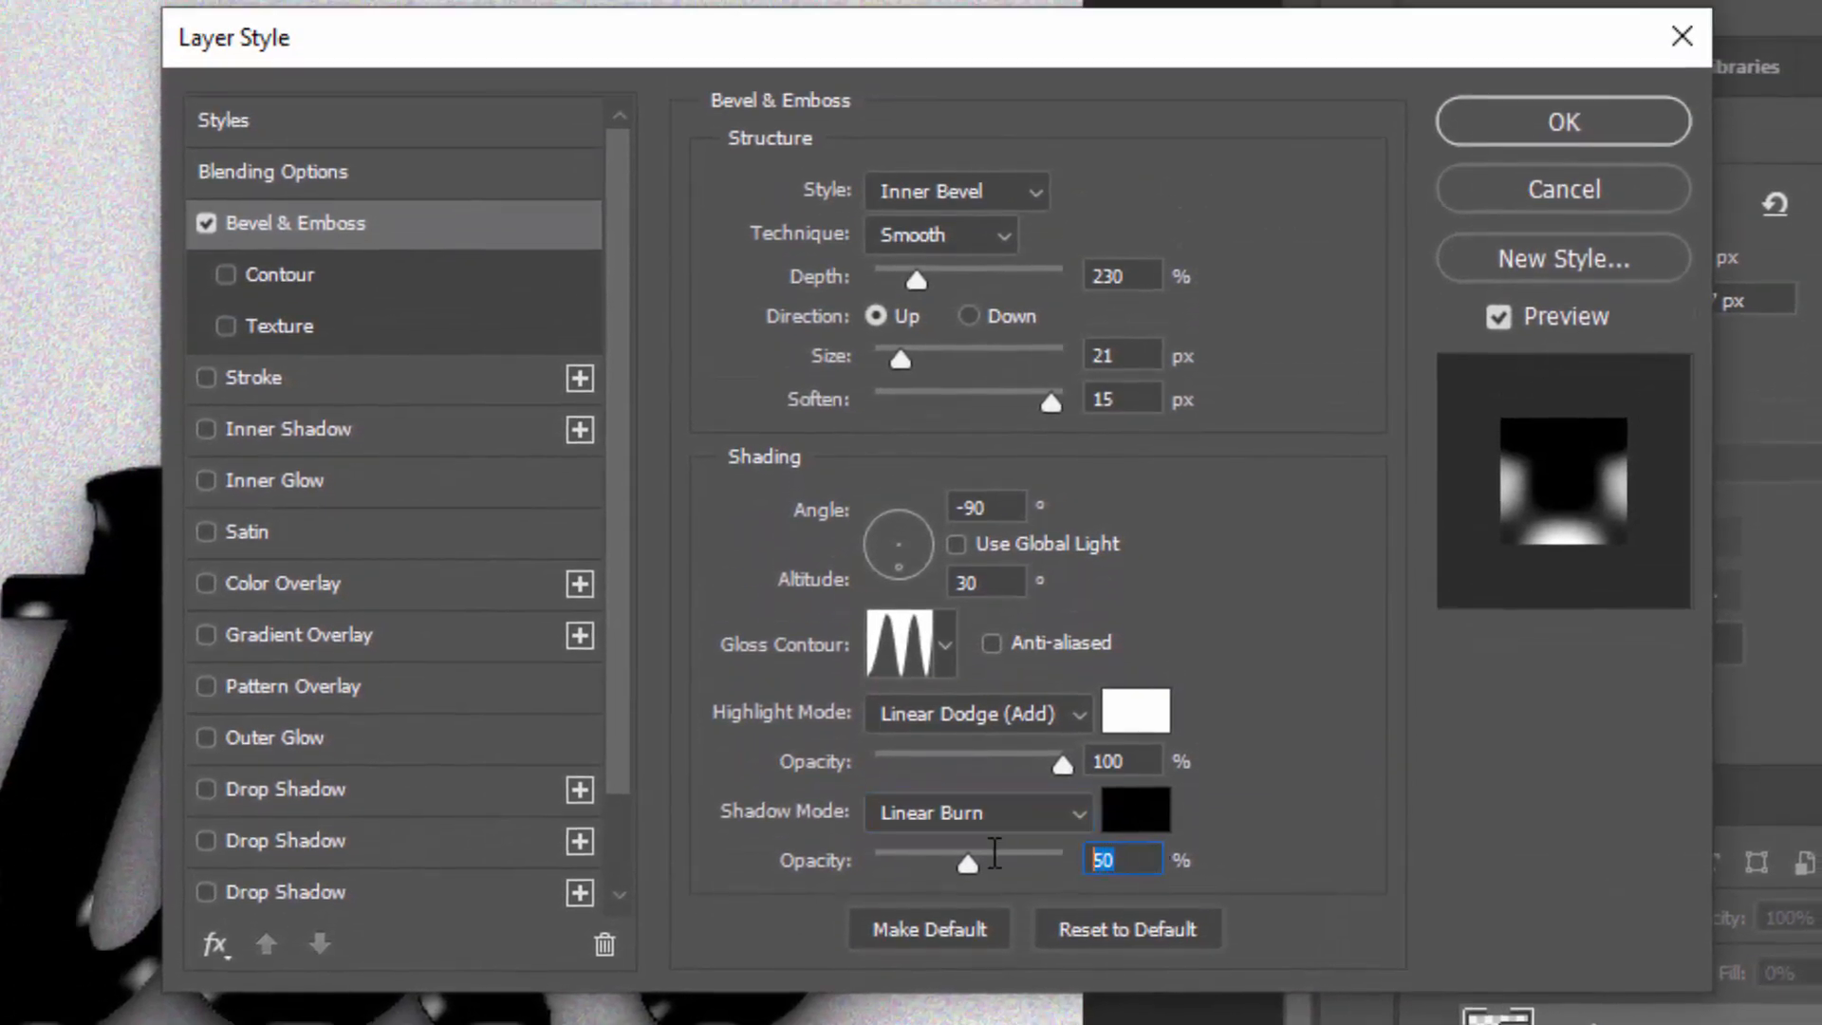
type("21")
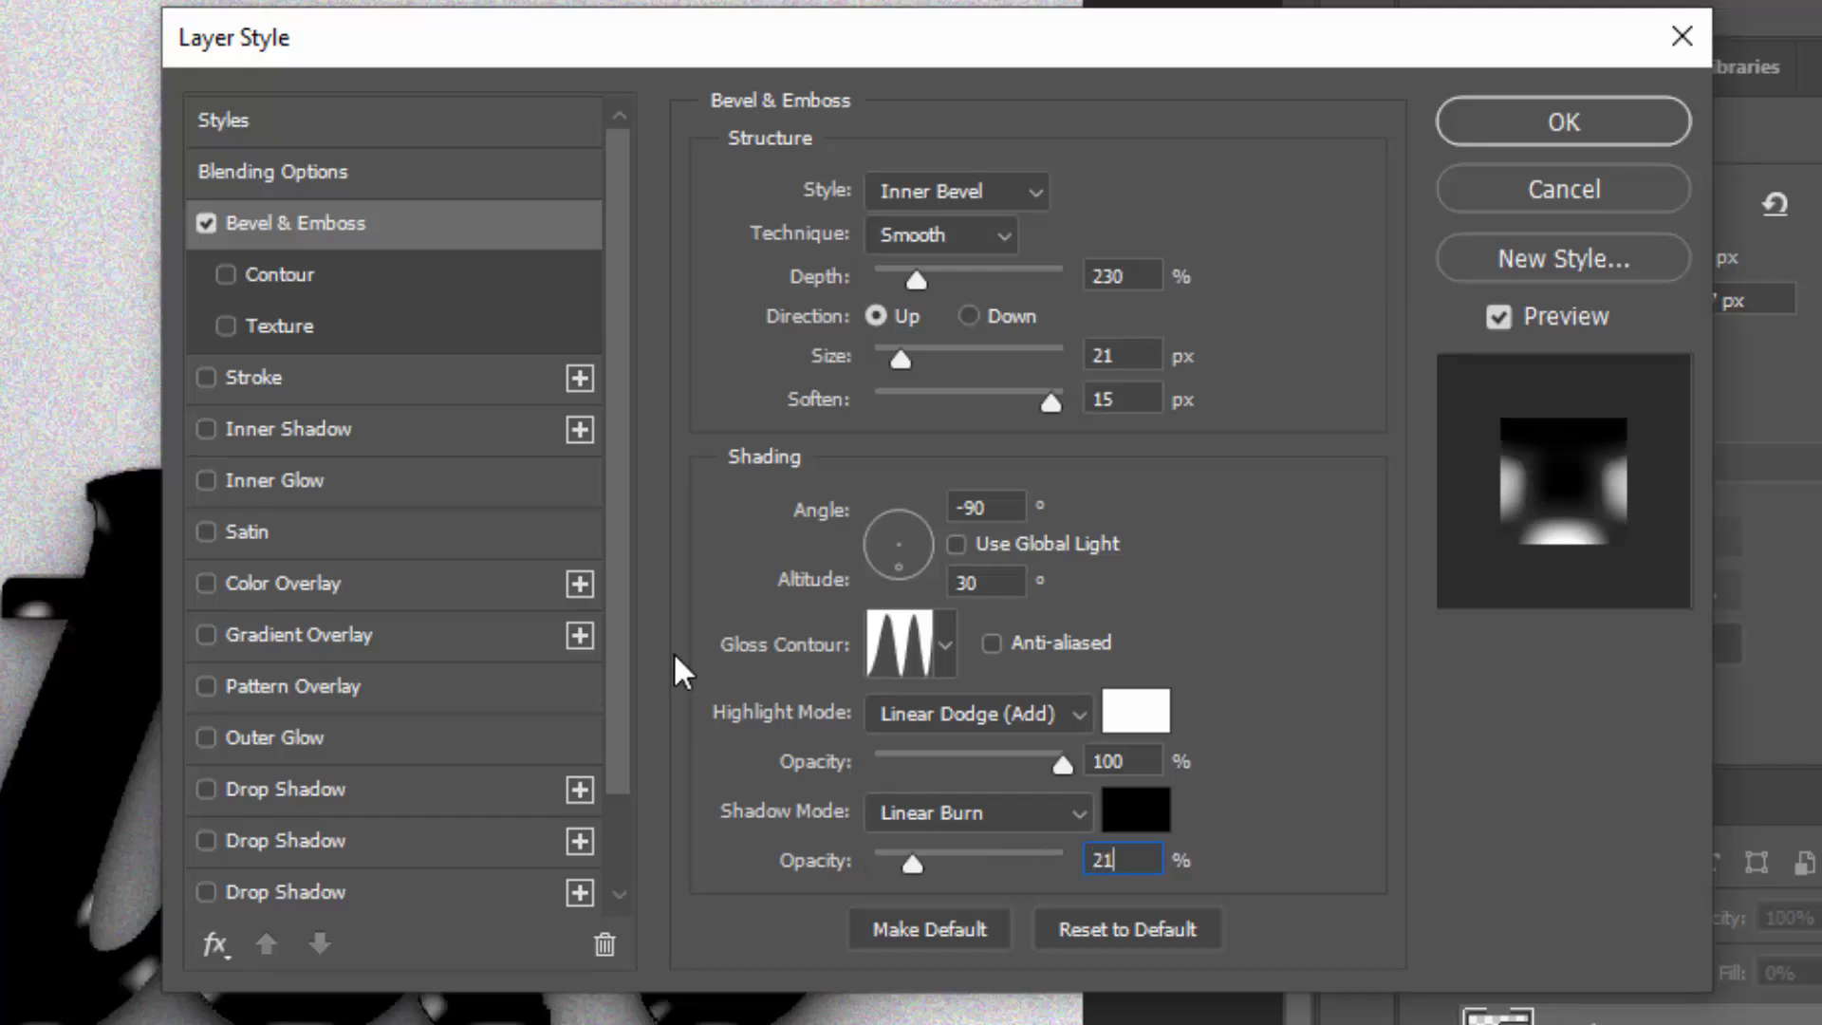
Enable the bevel's Contour with a 50% range
left_click(302, 278)
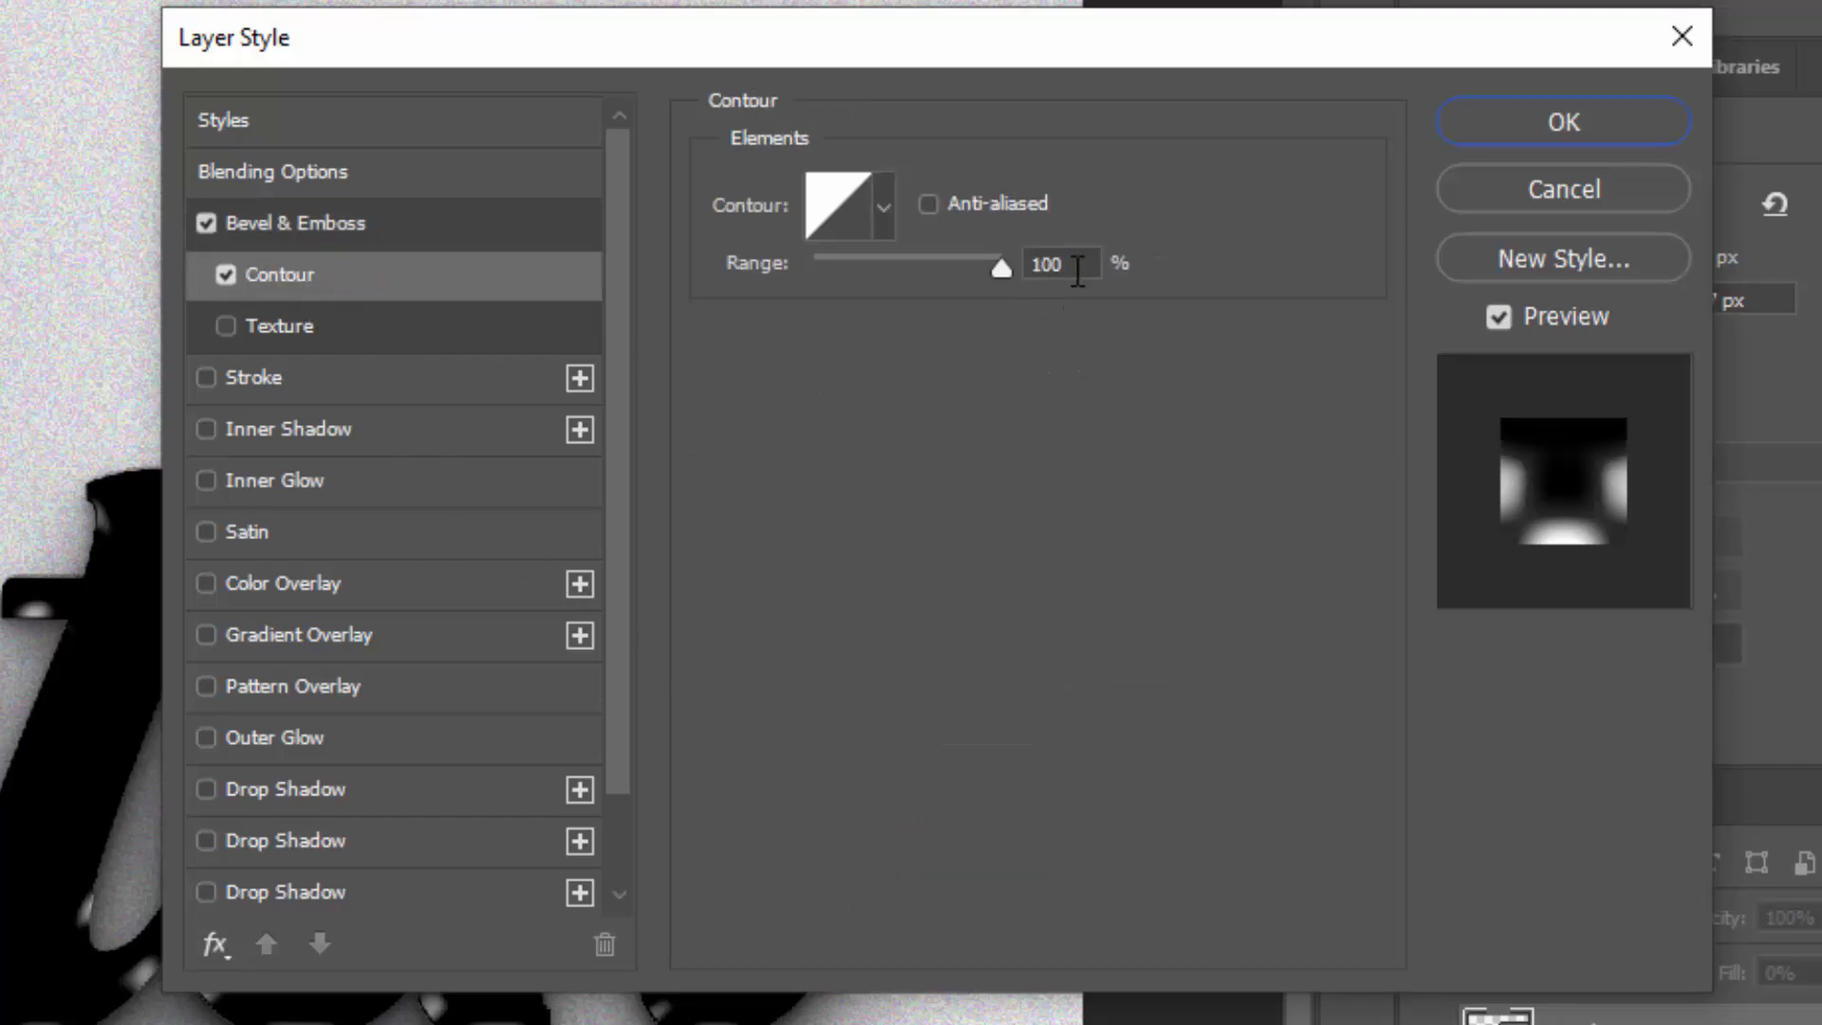
left_click(1078, 265)
type("0")
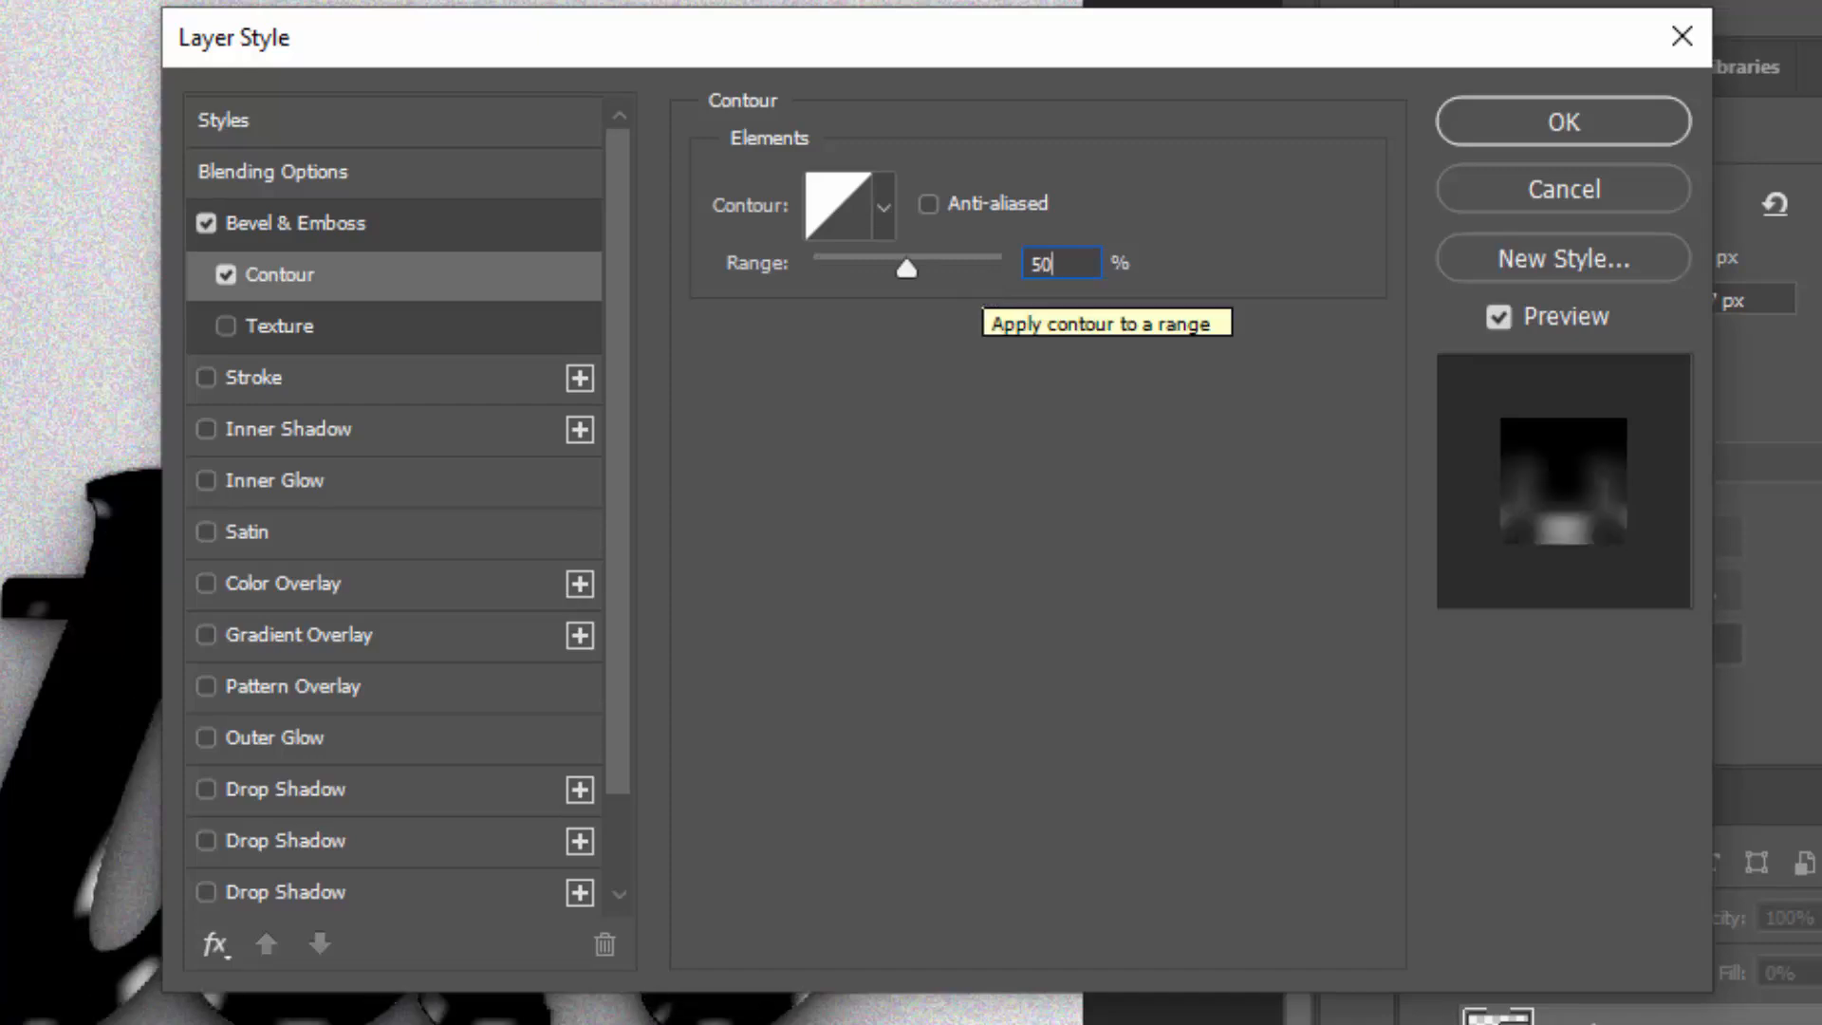
Add a Normal-mode color overlay of b7b7b7 to the Watch copy layer and apply the layer style
left_click(454, 581)
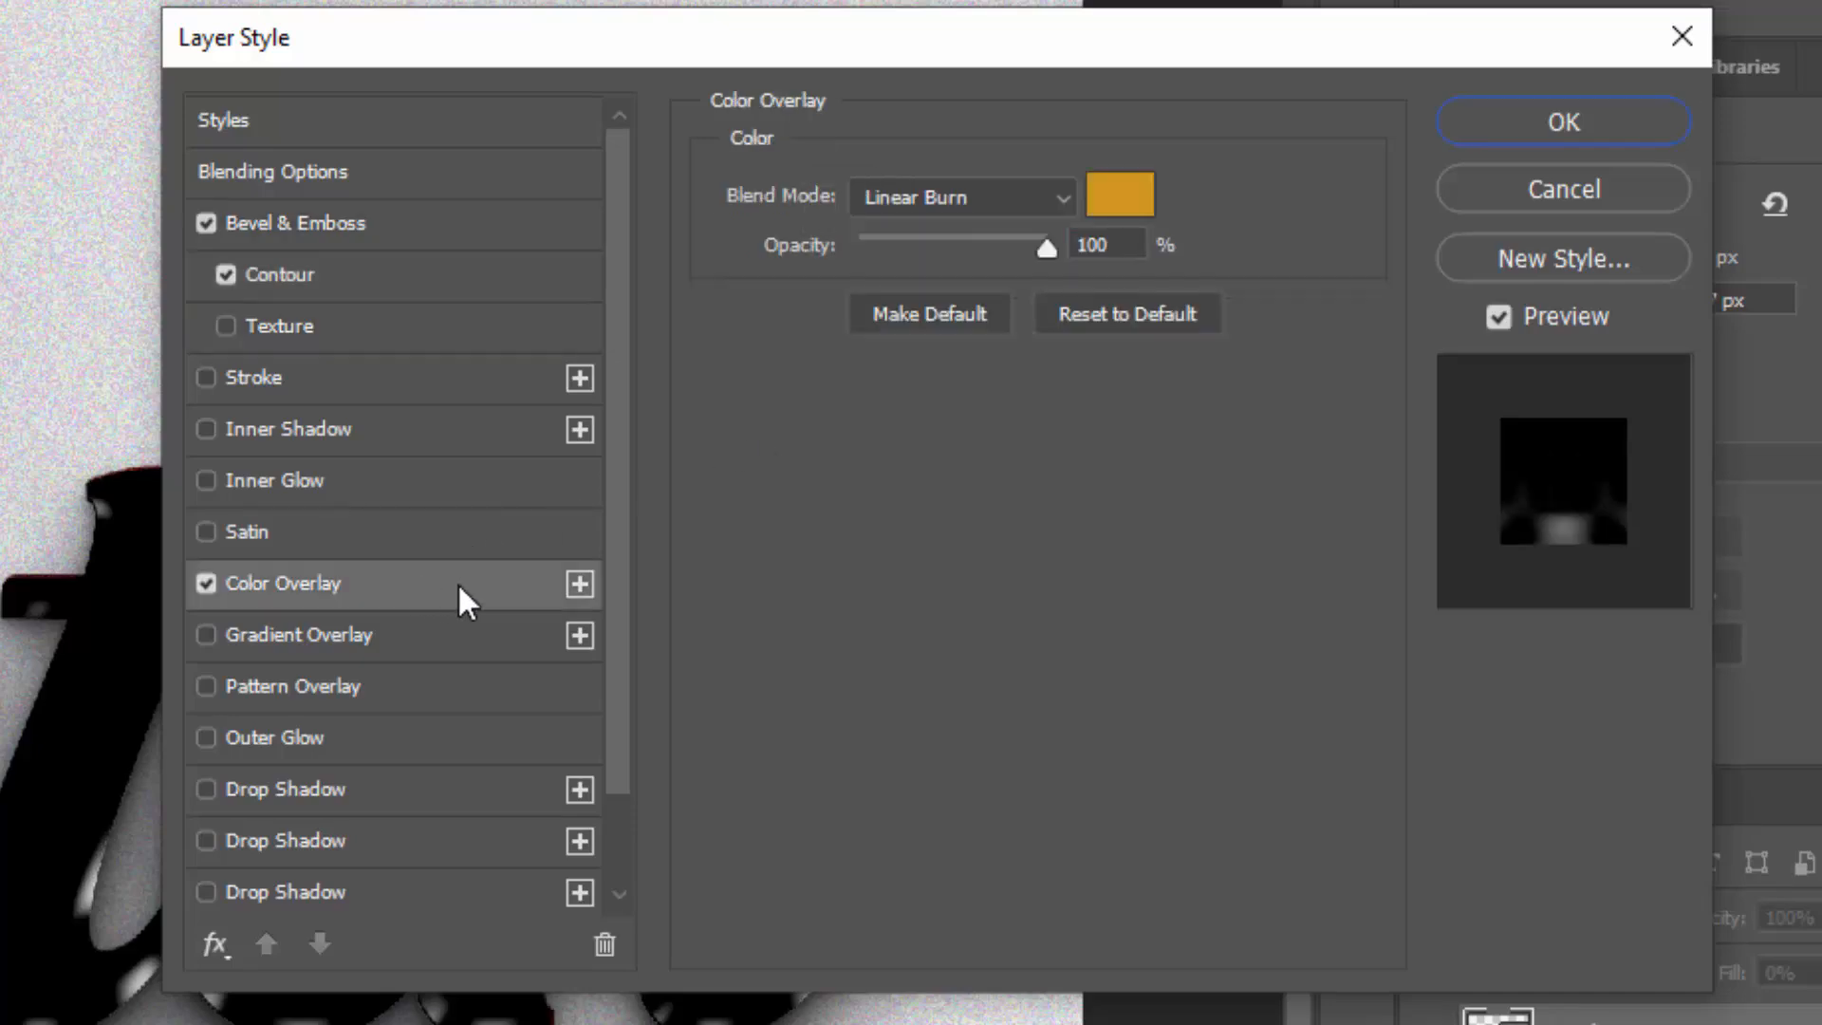
left_click(945, 197)
left_click(931, 231)
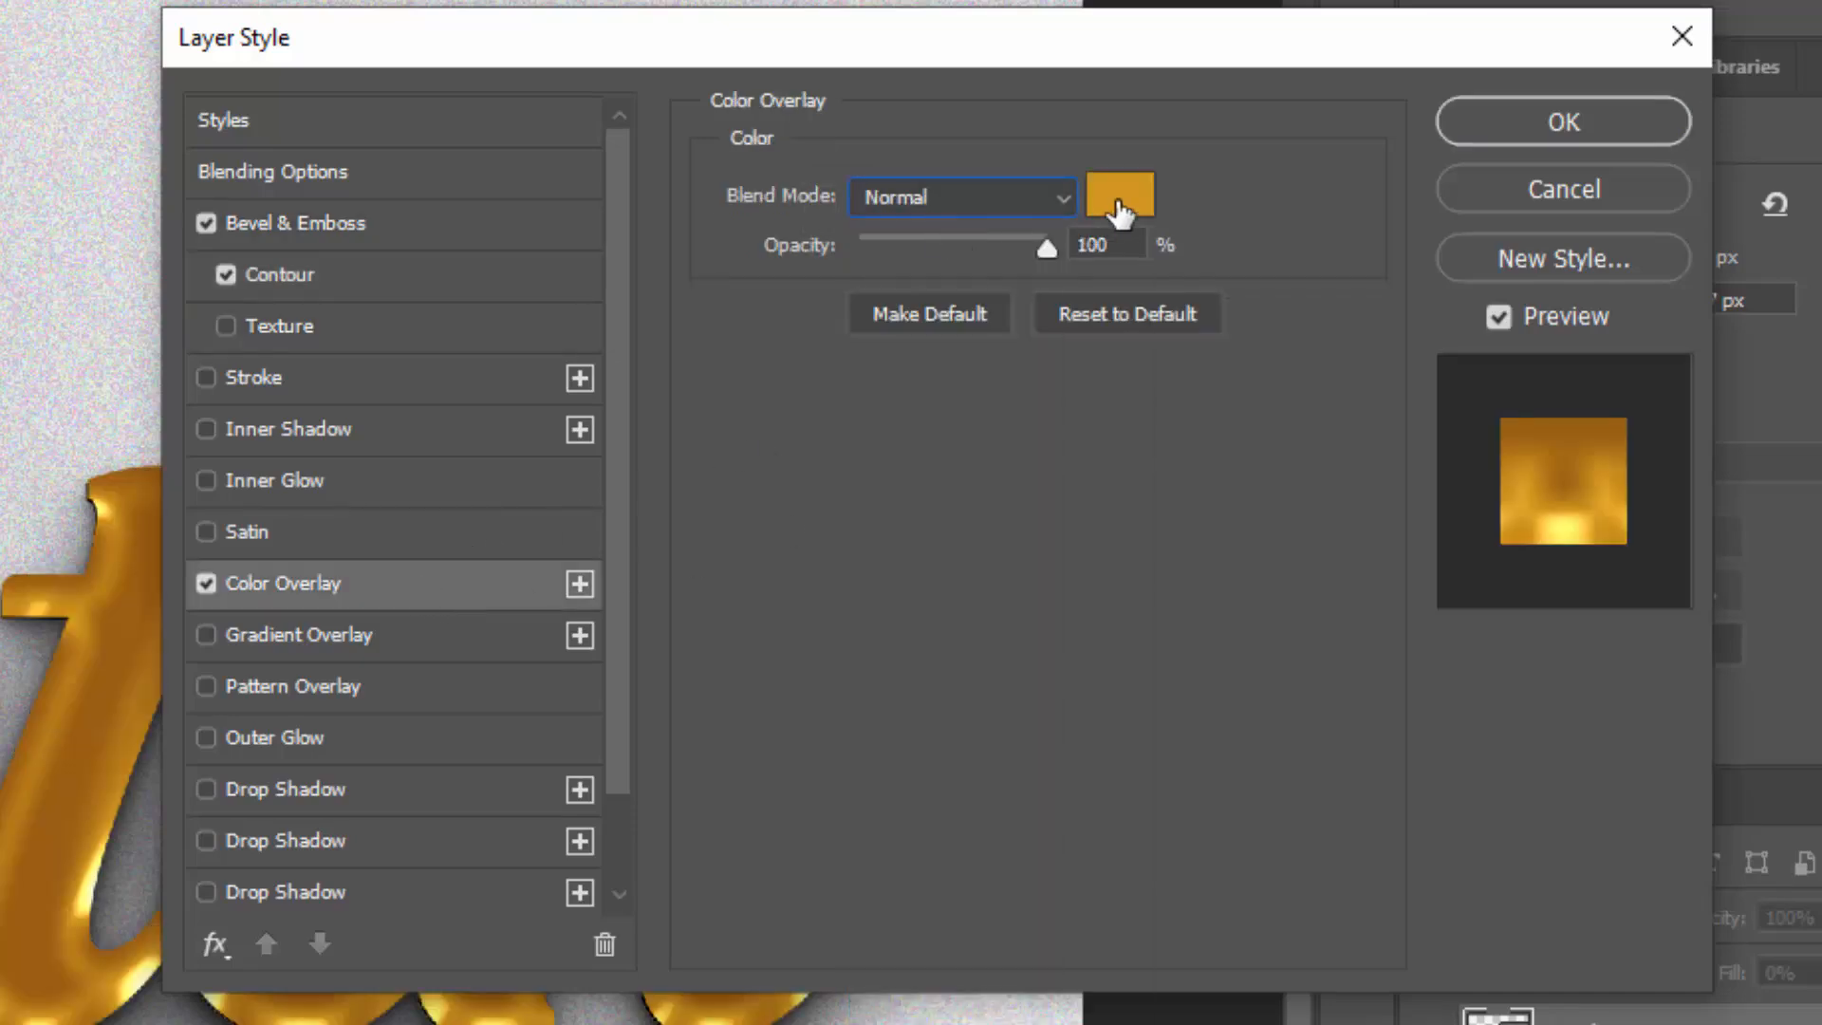
left_click(1120, 204)
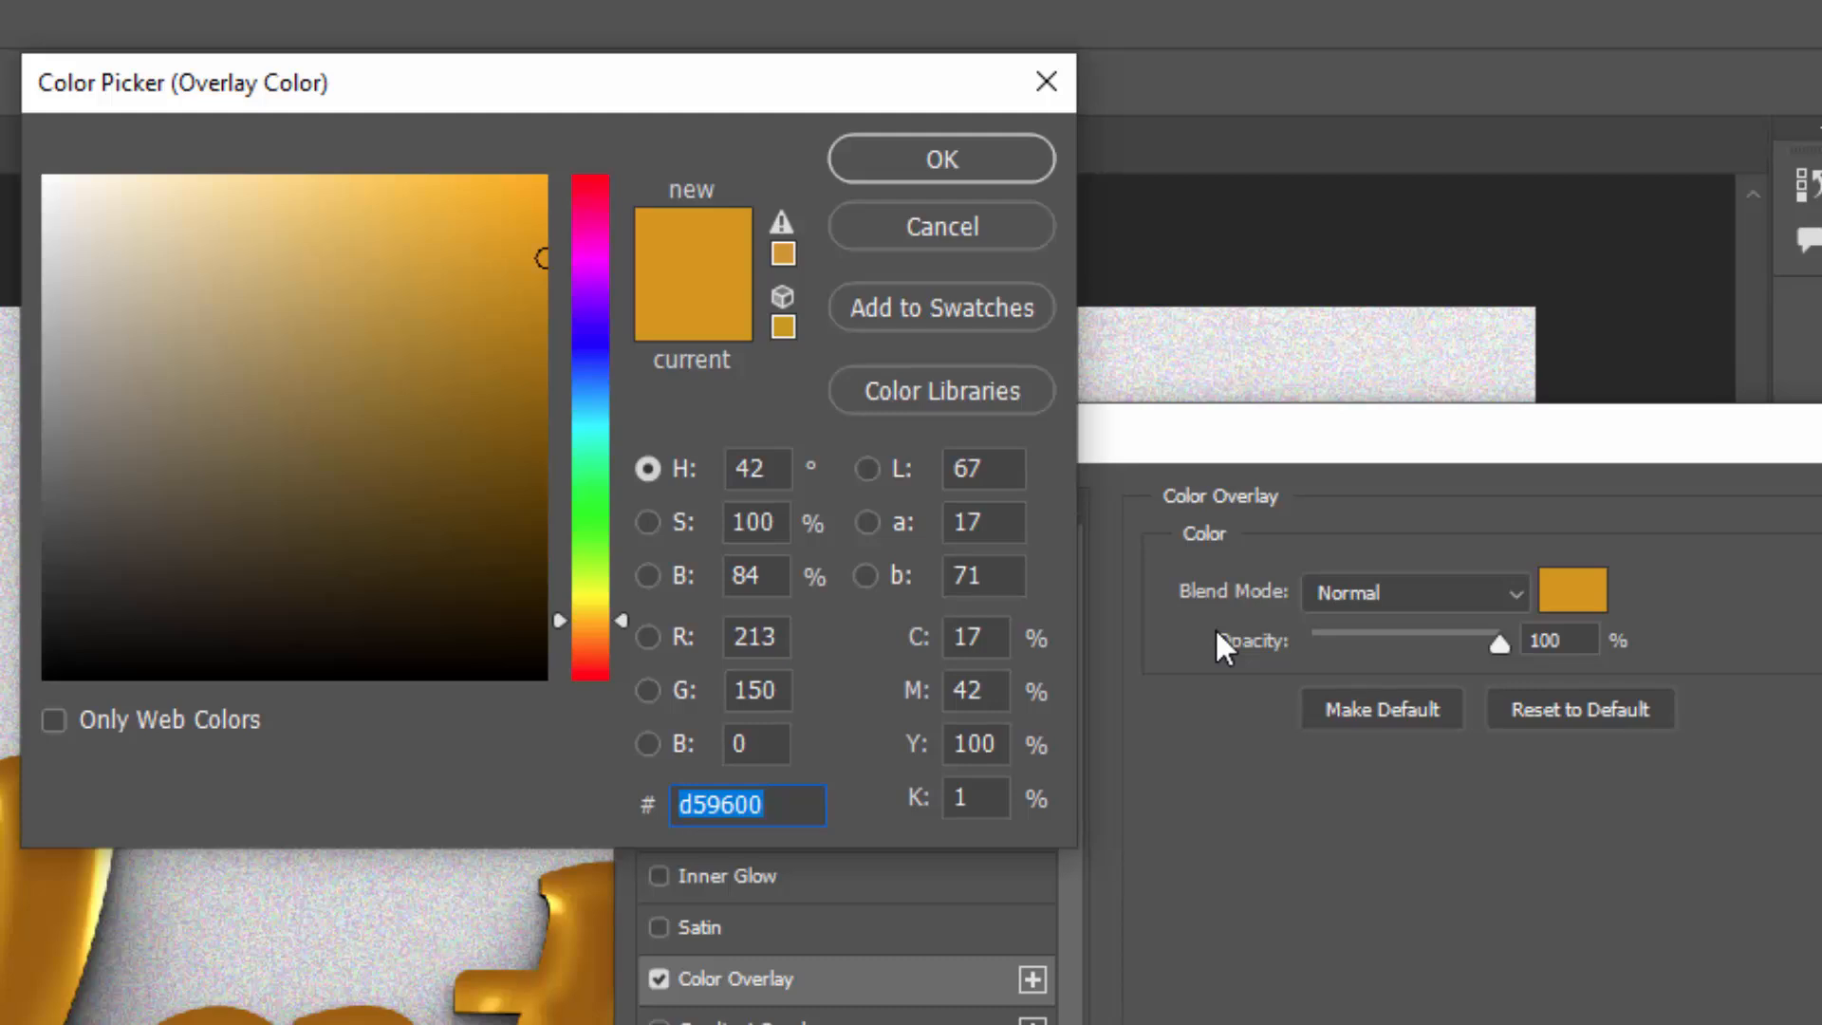
type("b7b7")
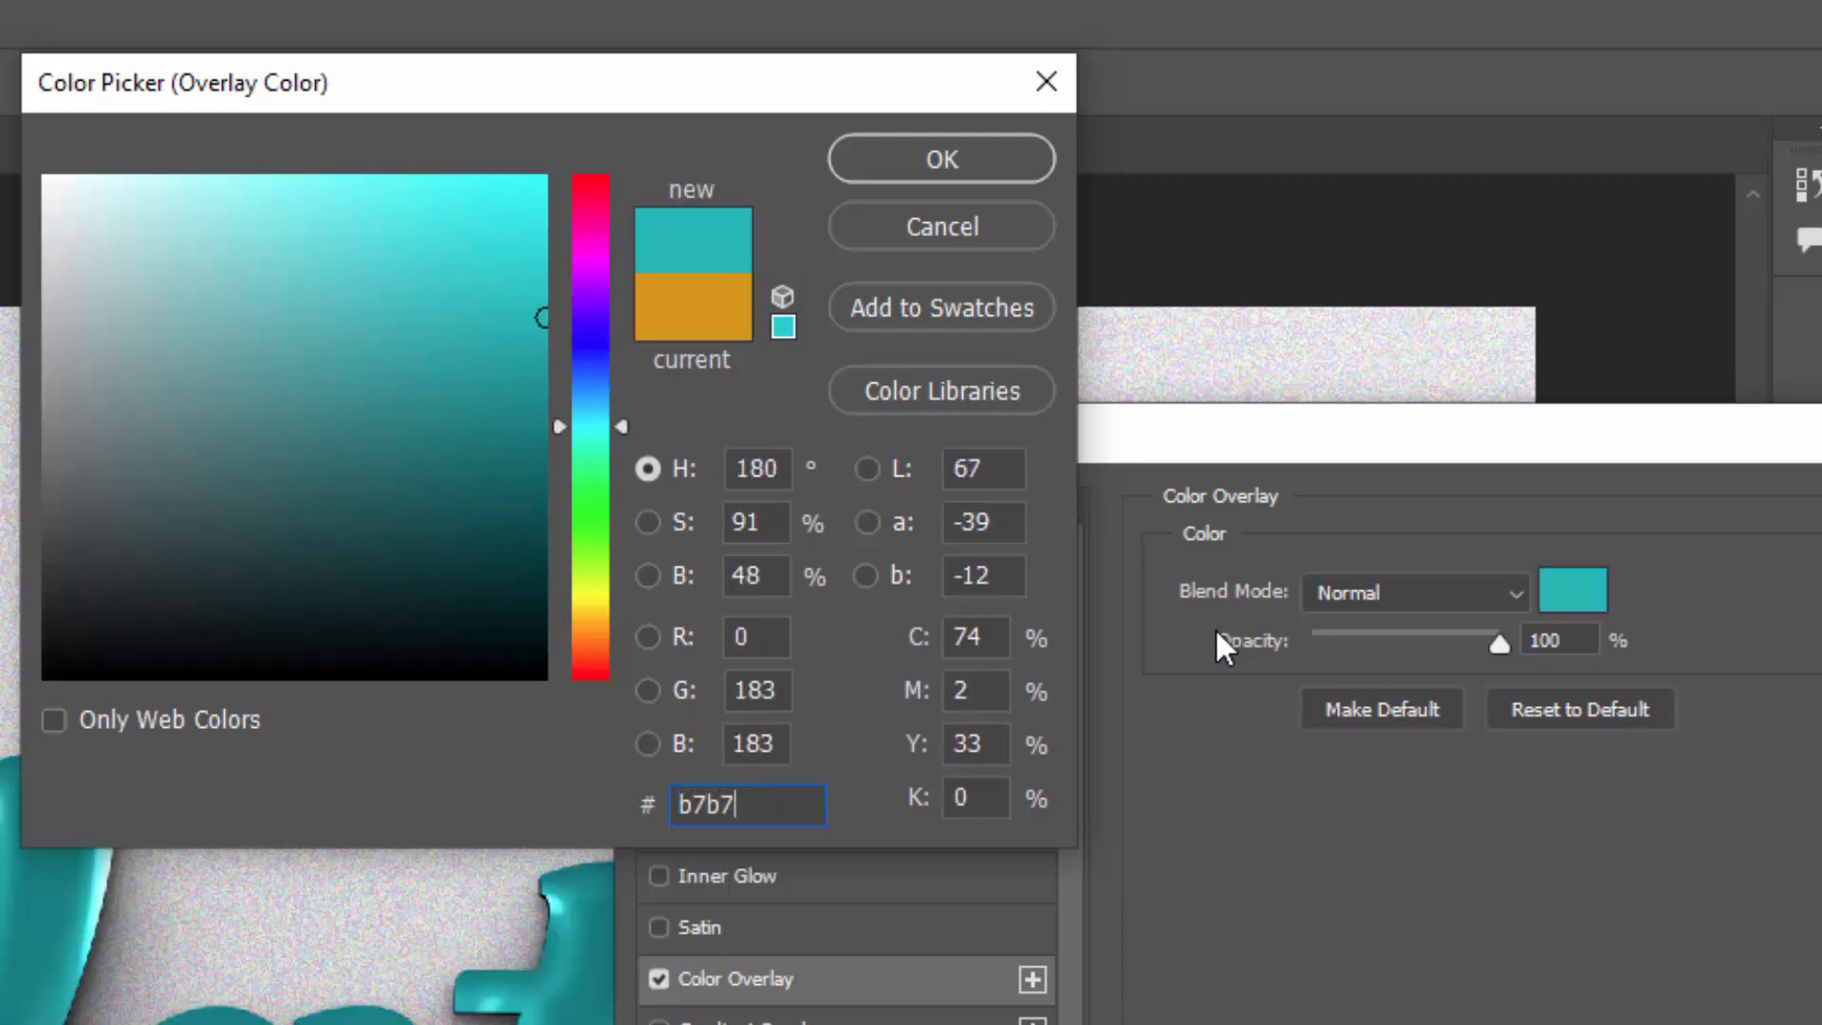
type("b7")
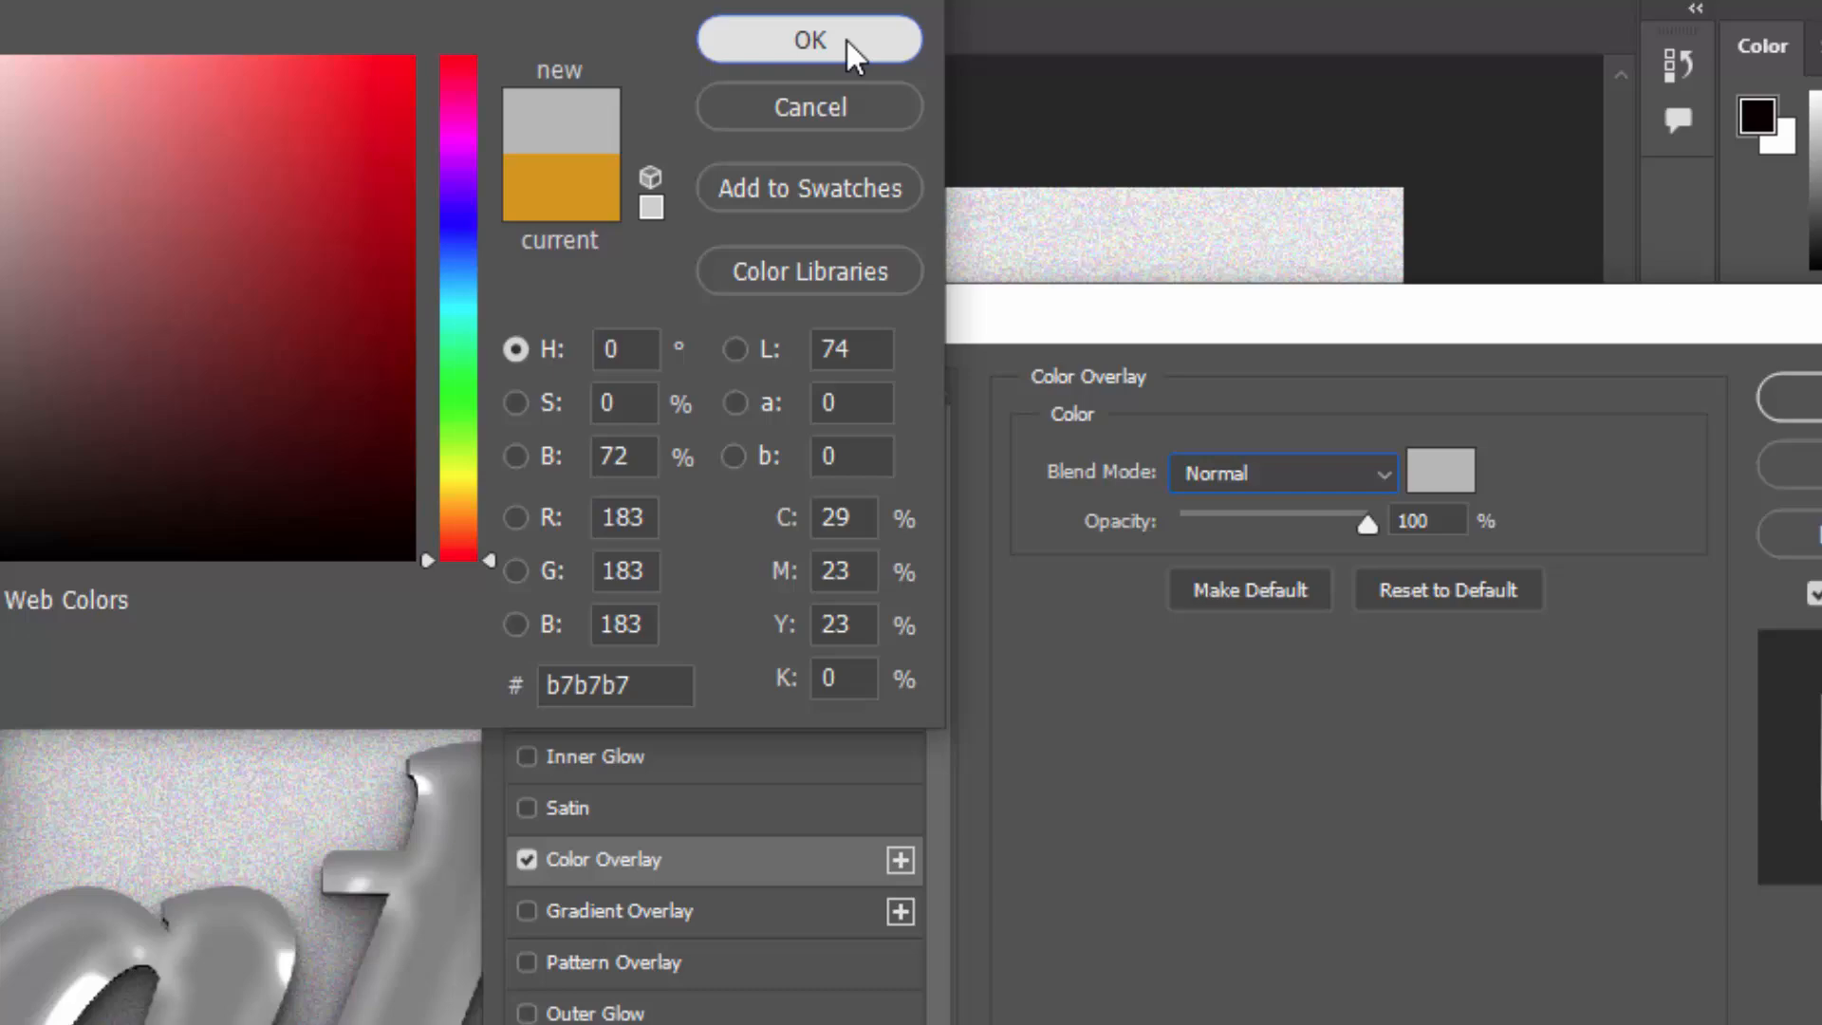
left_click(968, 166)
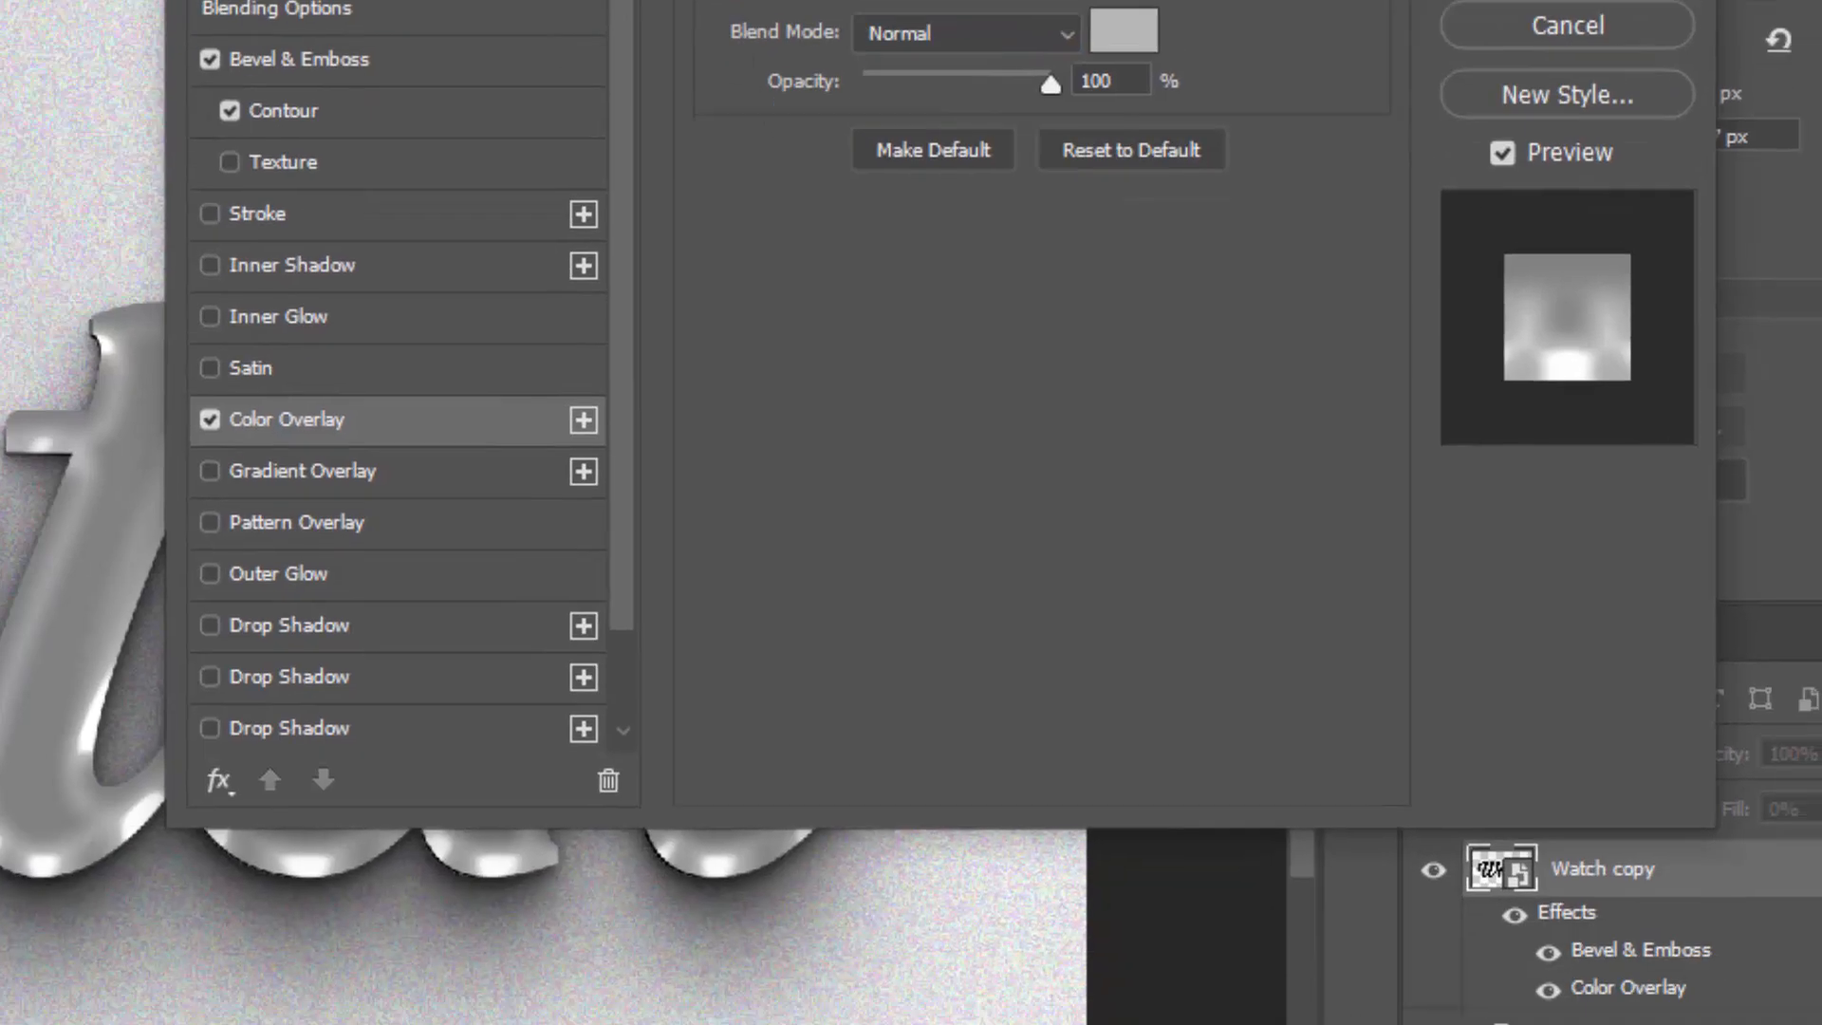
left_click(1621, 175)
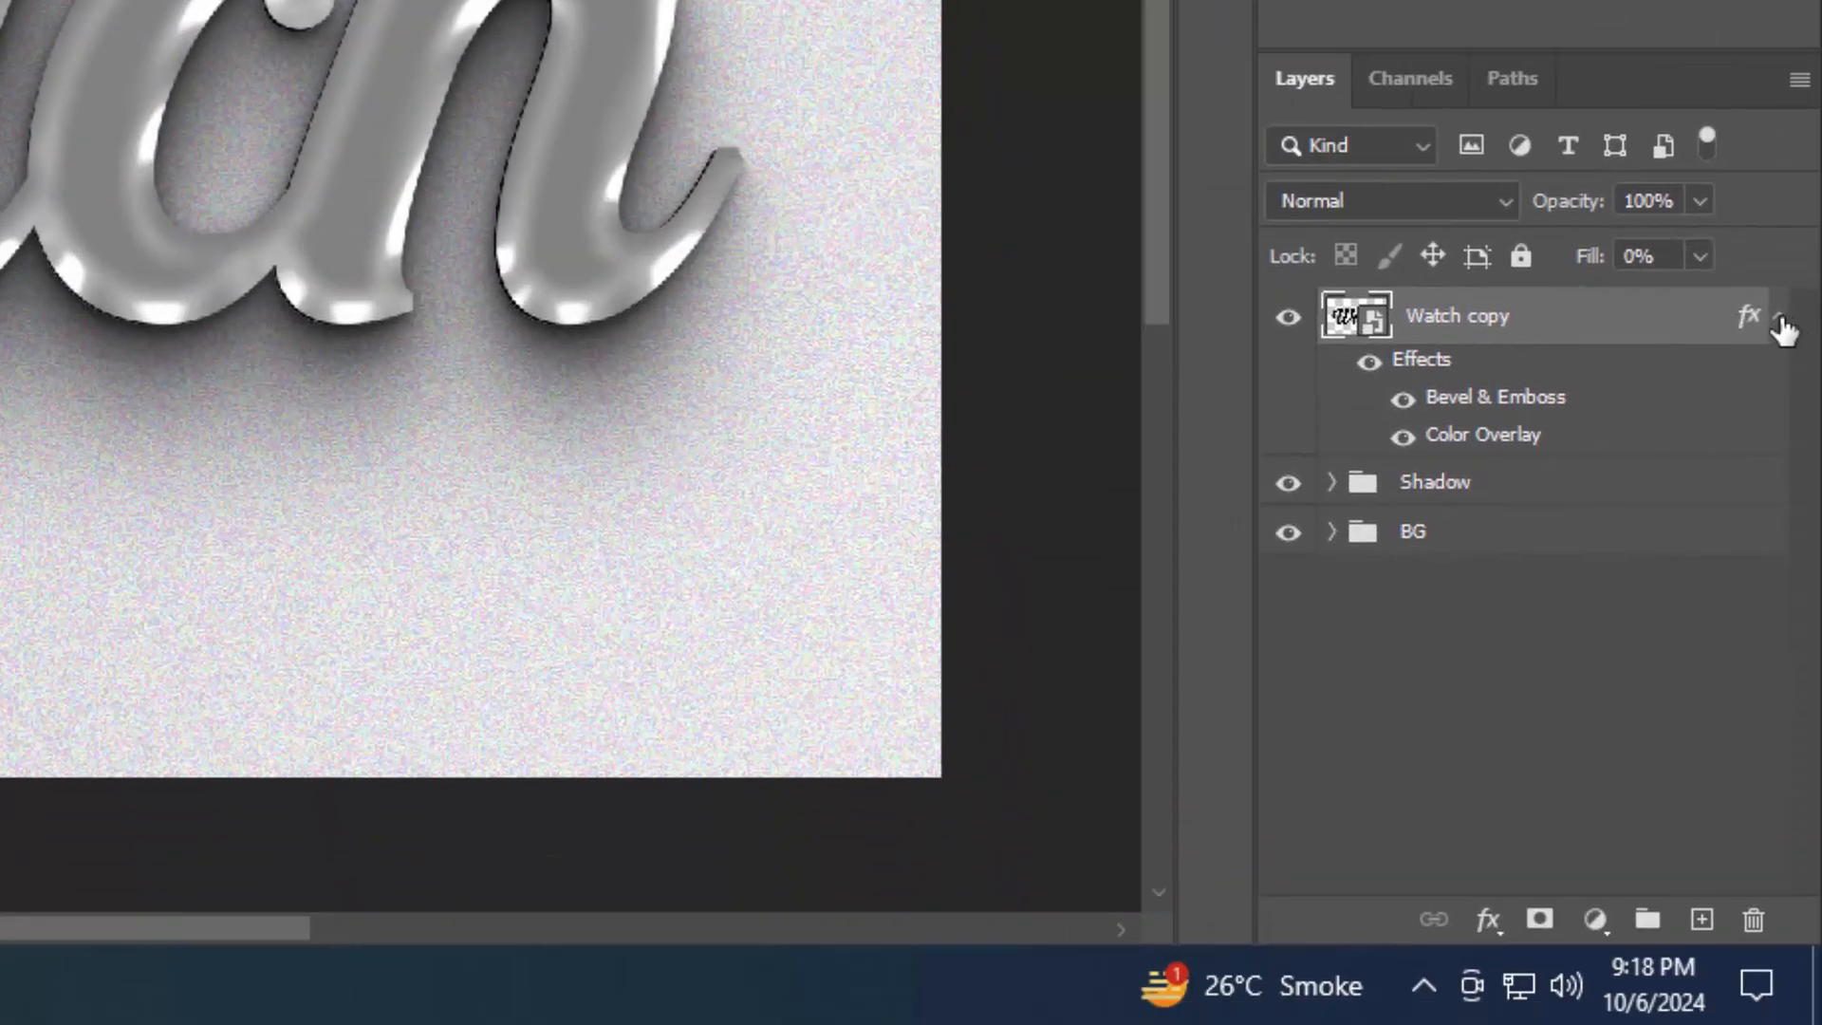
Collapse Watch copy's effects and repeat the transform with duplication until the layer stack reaches Watch copy 17
left_click(1781, 321)
key("ctrl+shift+alt+t")
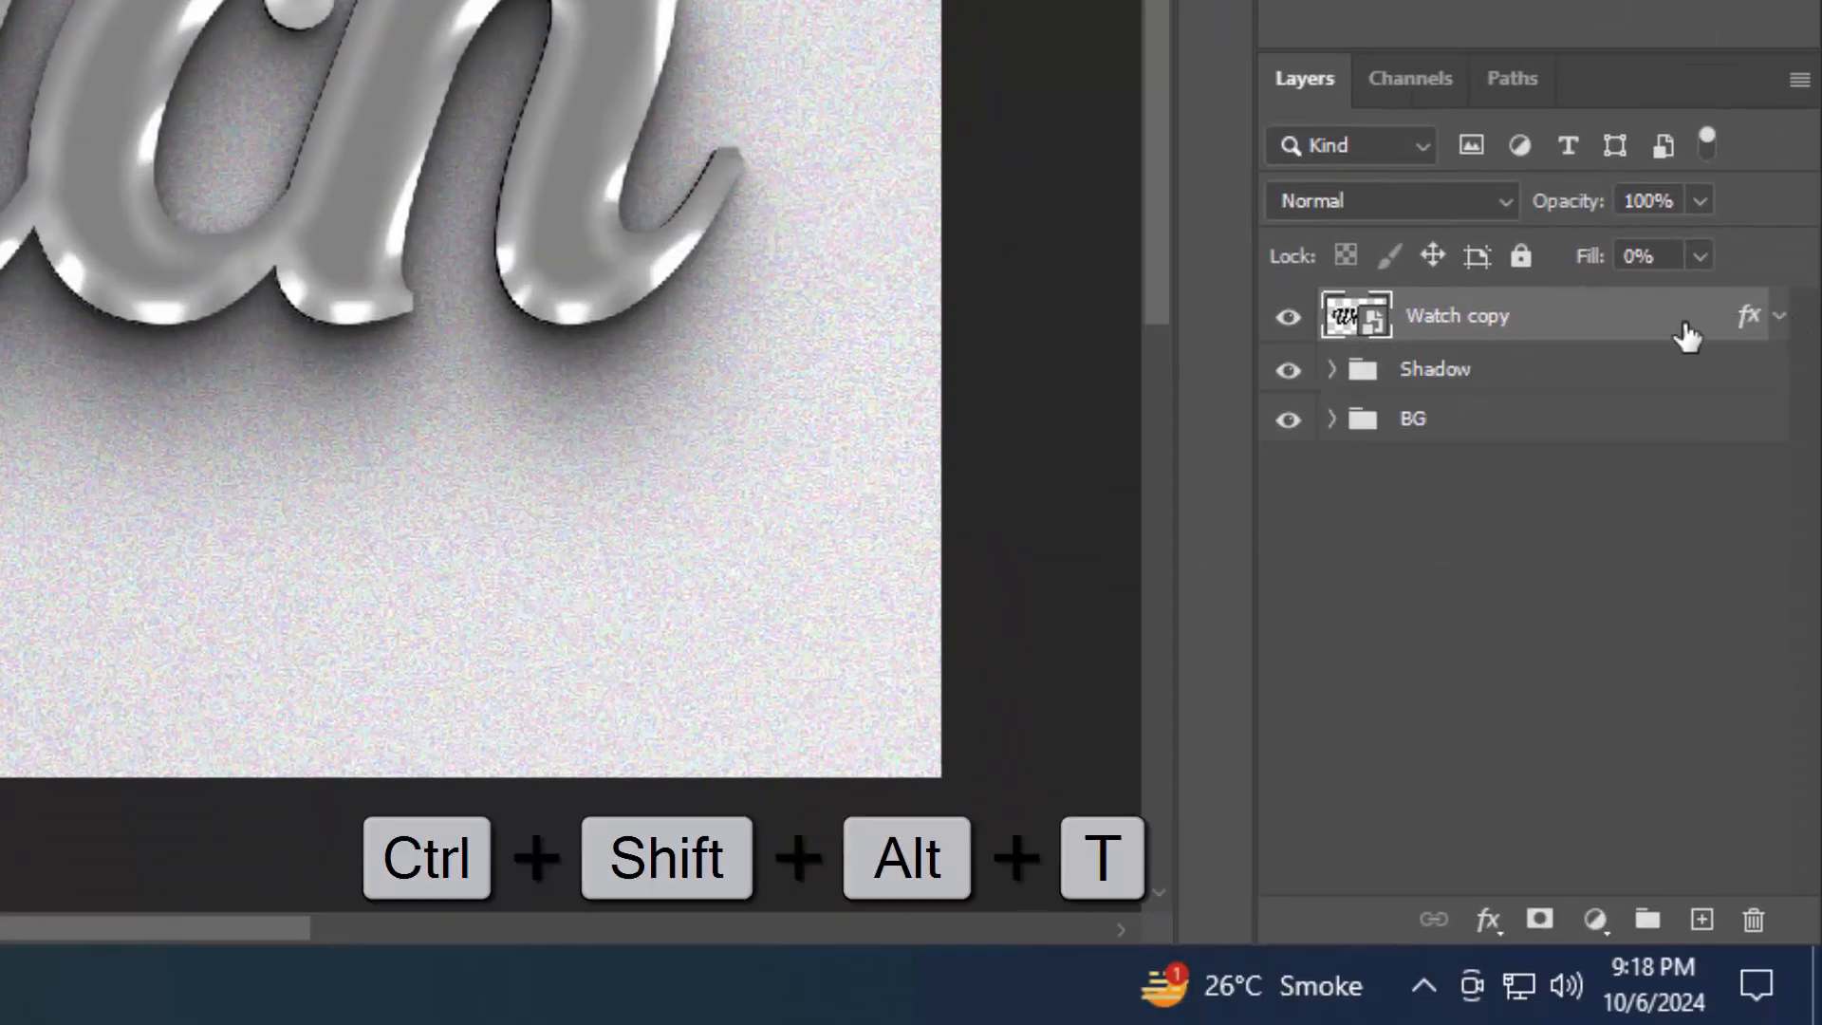
key("ctrl+shift+alt+t")
key("ctrl+shift+alt+t")
key("ctrl+shift+alt+t")
key("ctrl+shift+alt+t")
key("ctrl+shift+alt+t")
key("ctrl+shift+alt+t")
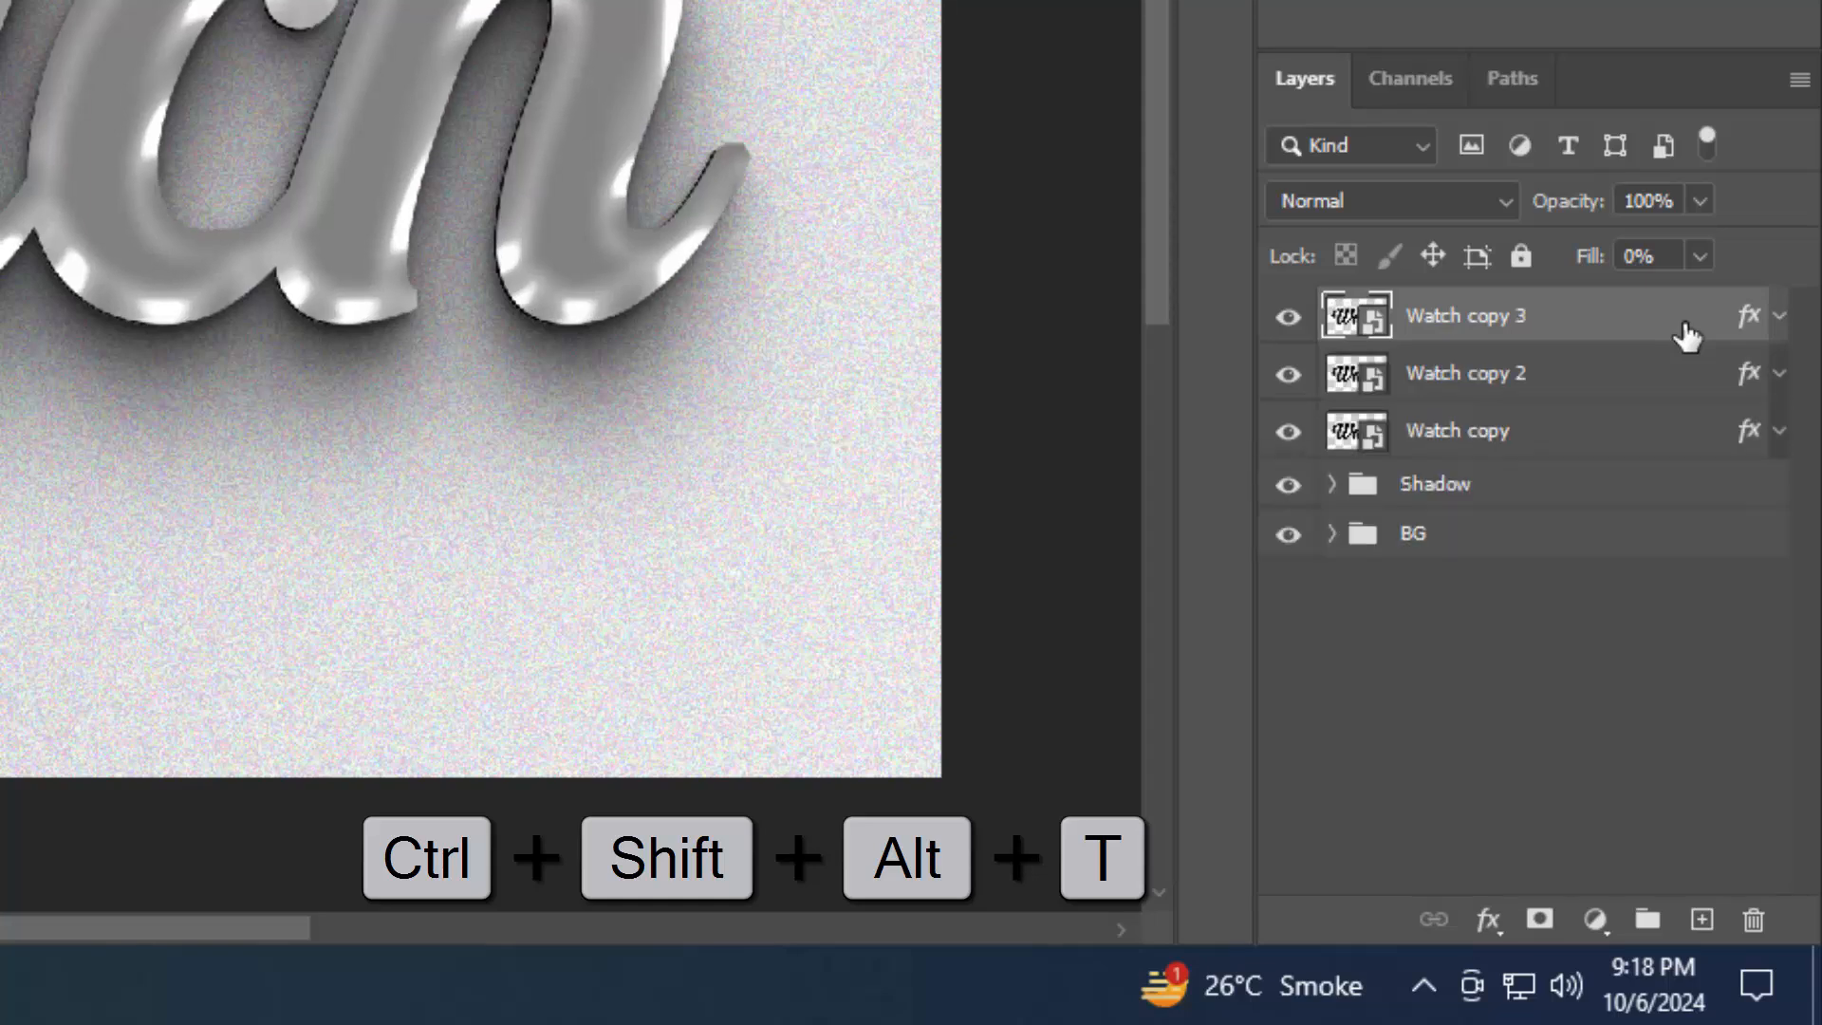
key("ctrl+shift+alt+t")
key("ctrl+shift+alt+t")
key("ctrl+shift+alt+t")
key("ctrl+shift+alt+t")
key("ctrl+shift+alt+t")
key("ctrl+shift+alt+t")
key("ctrl+shift+alt+t")
key("ctrl+shift+alt+t")
key("ctrl+shift+alt+t")
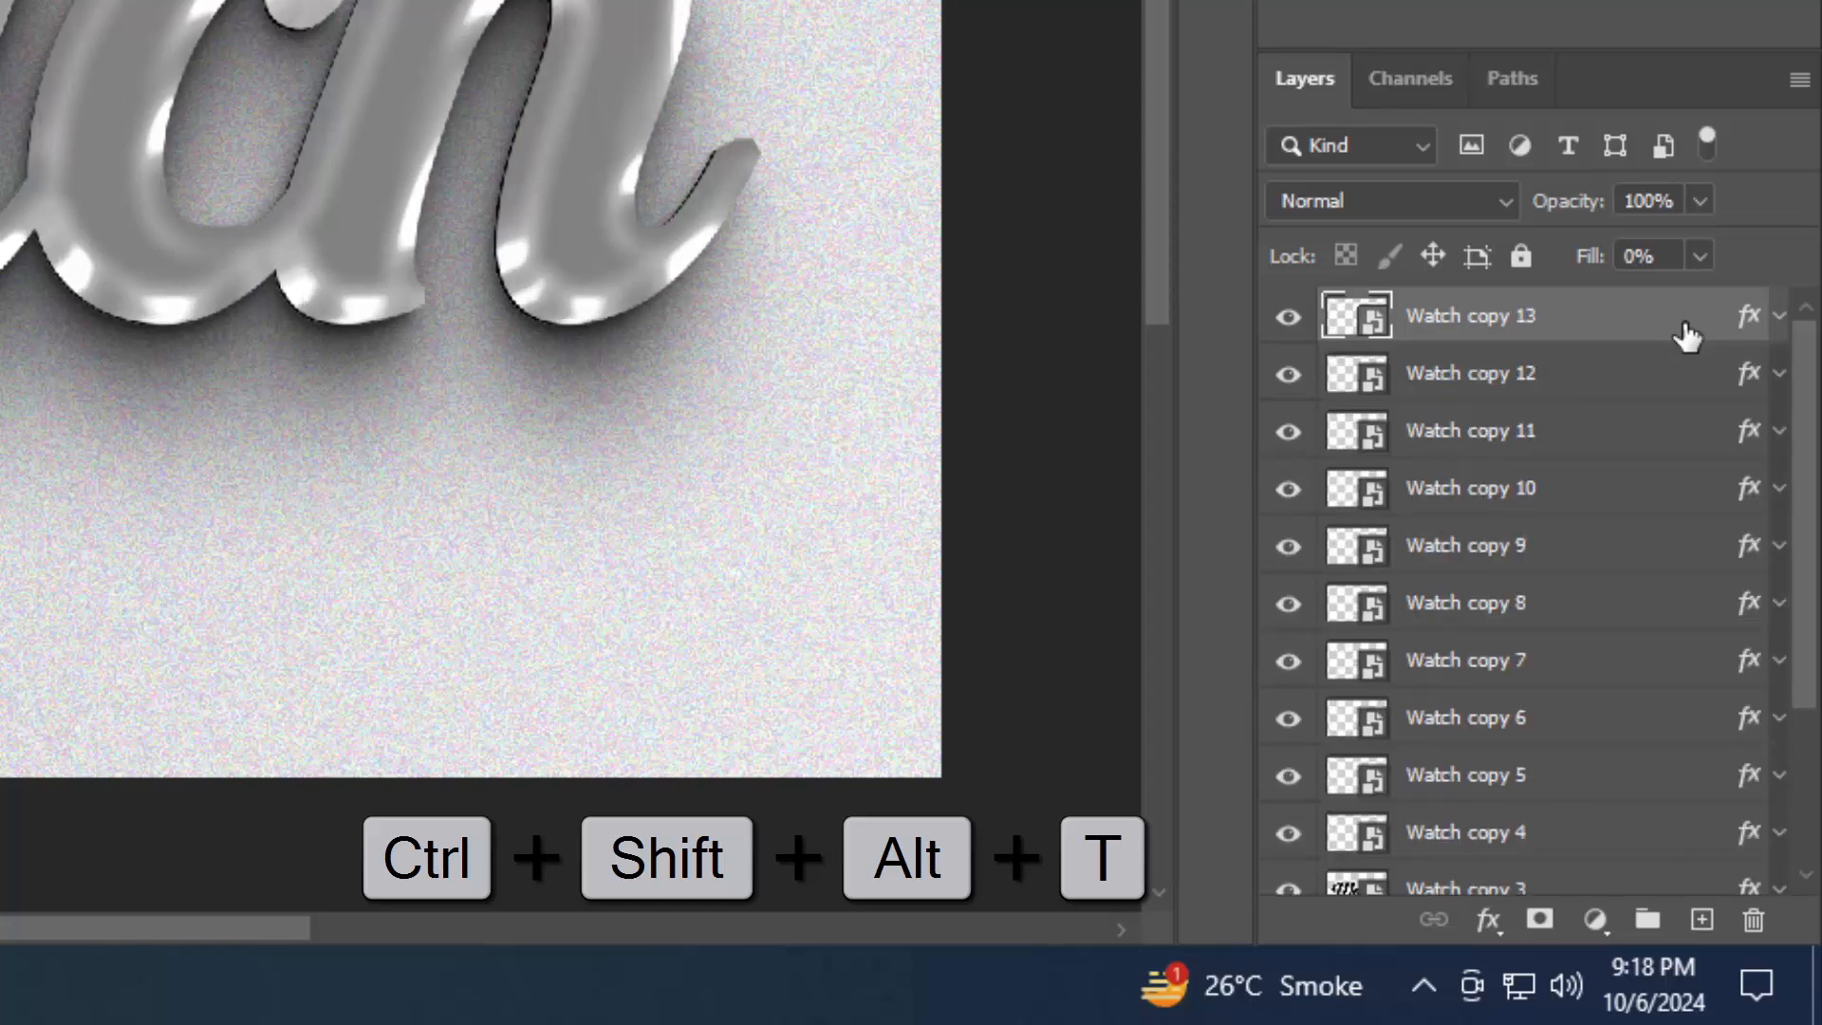
key("ctrl+shift+alt+t")
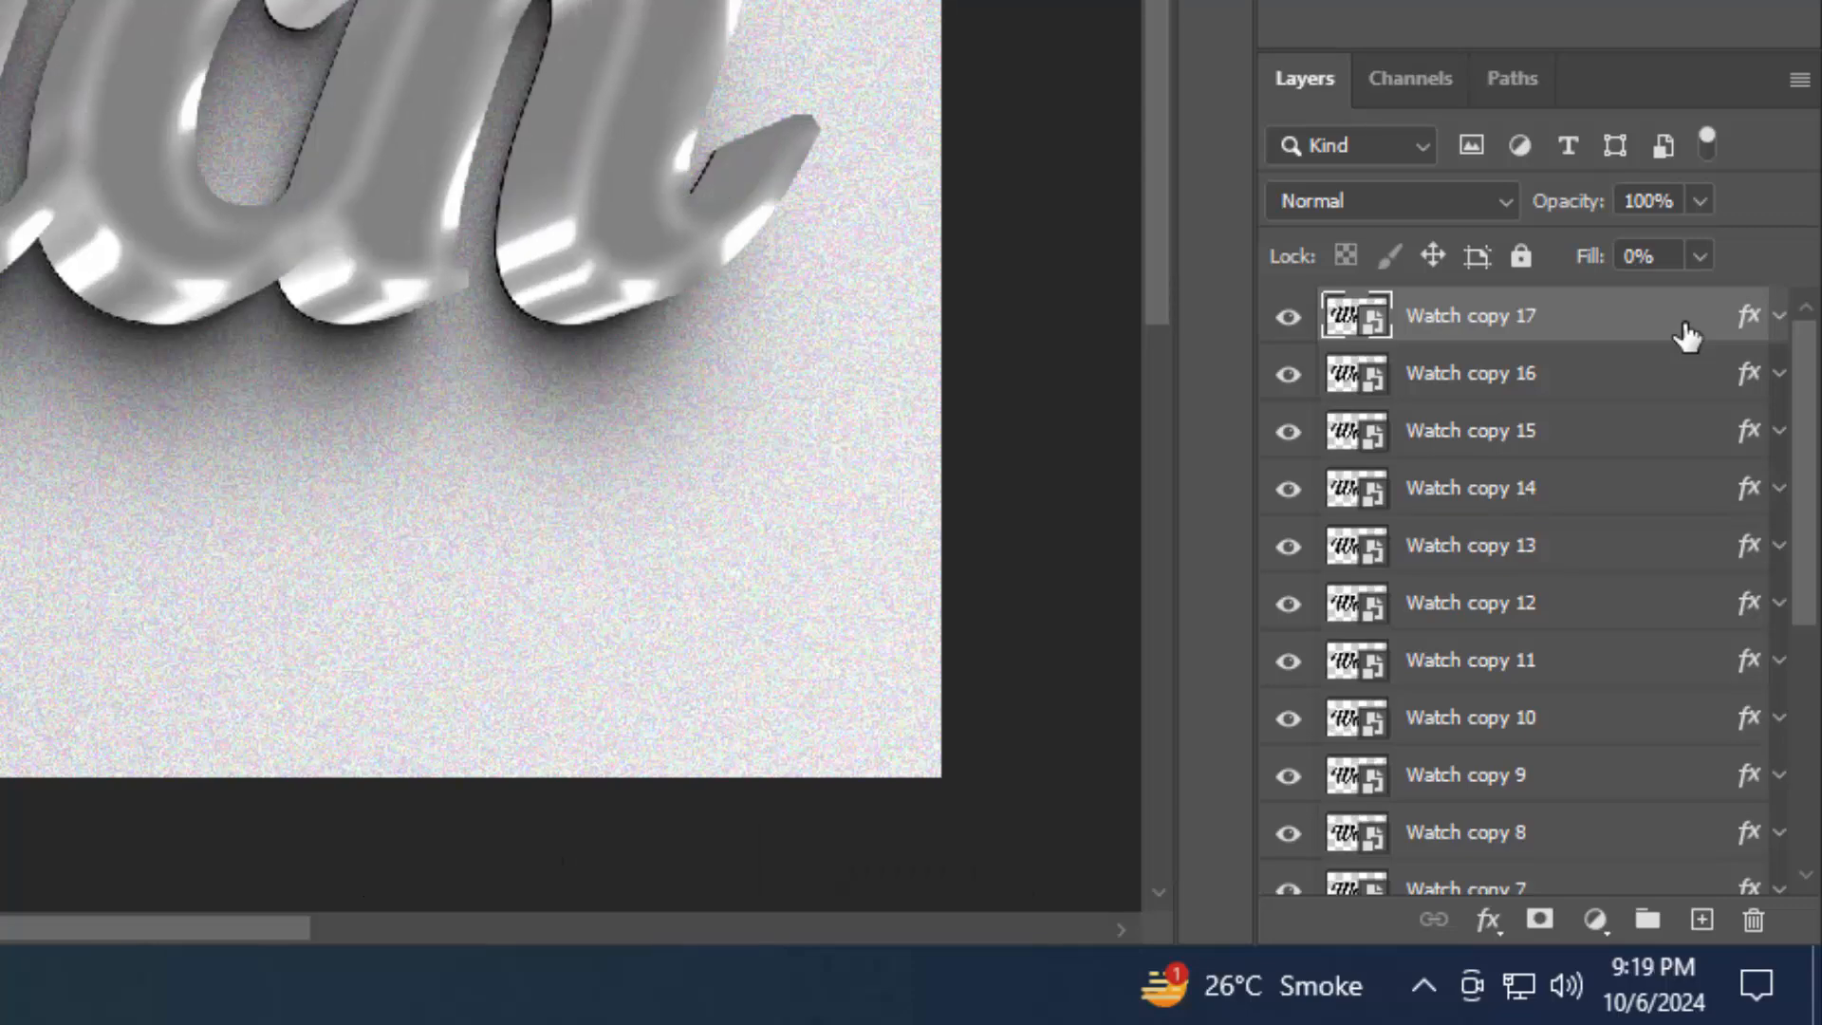
Clear the layer style from Watch copy 17 and hide that layer
right_click(1685, 335)
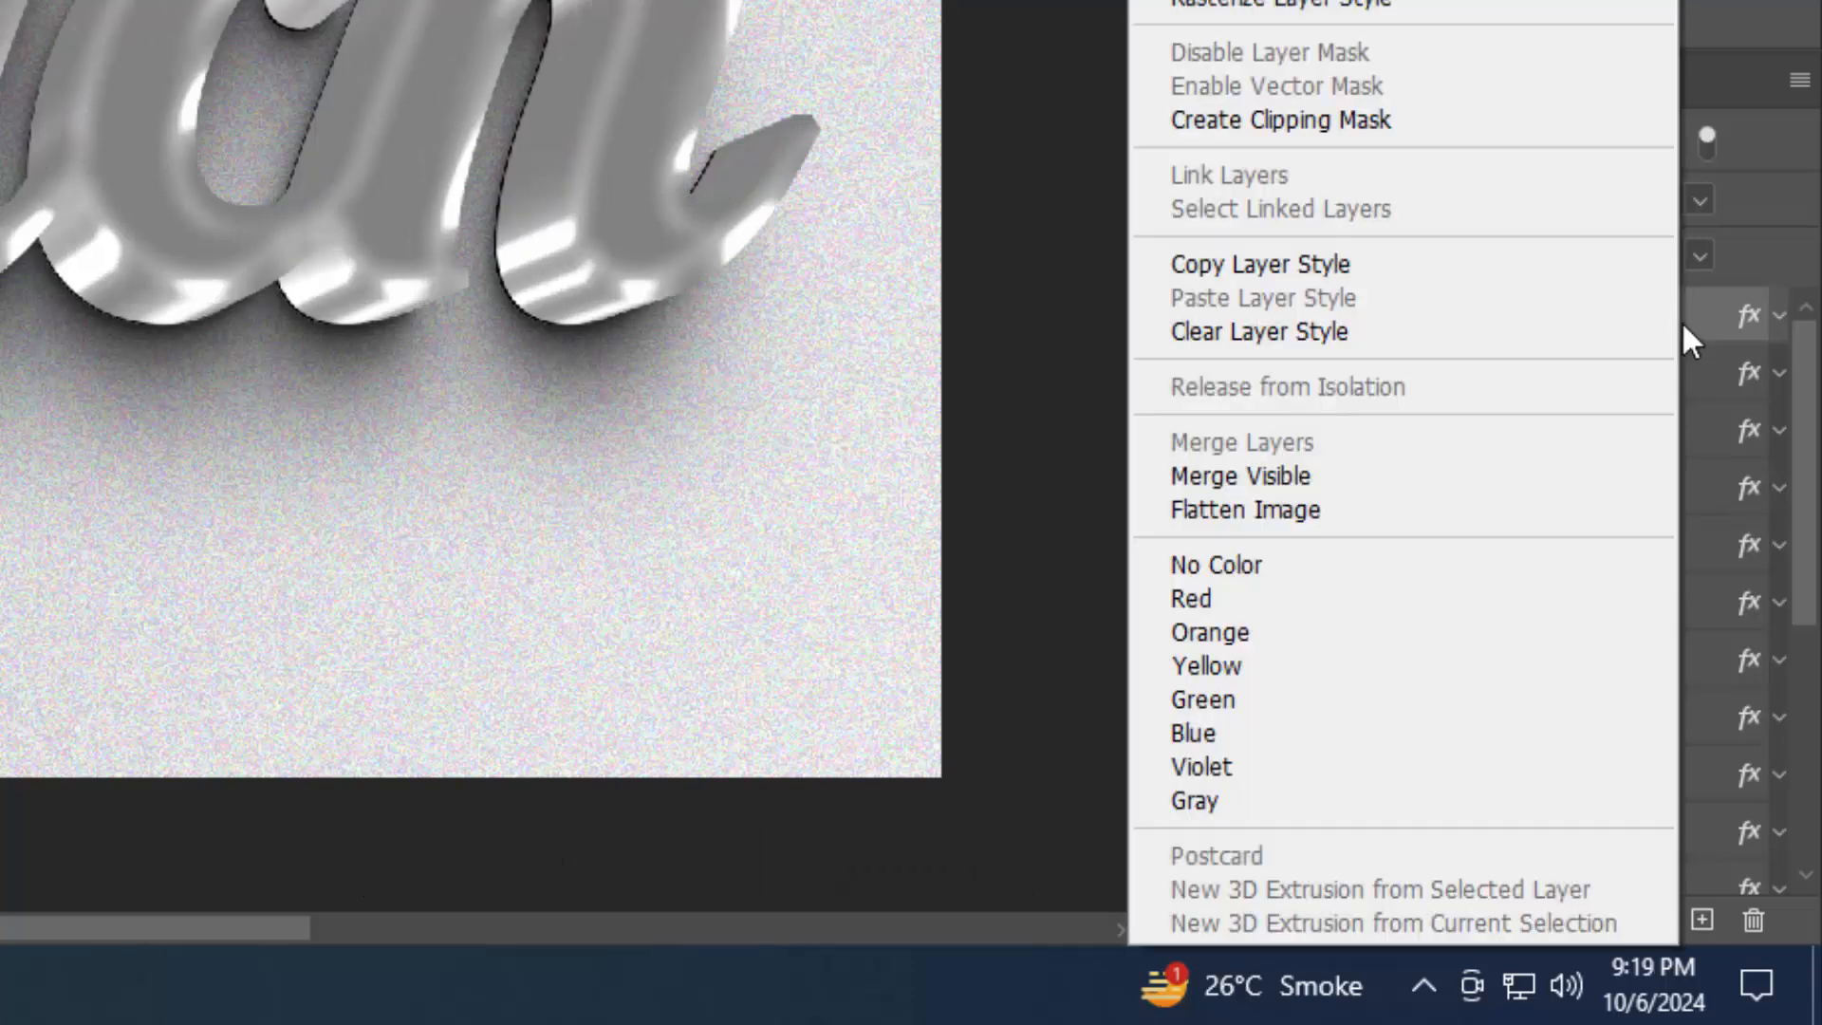
left_click(1513, 328)
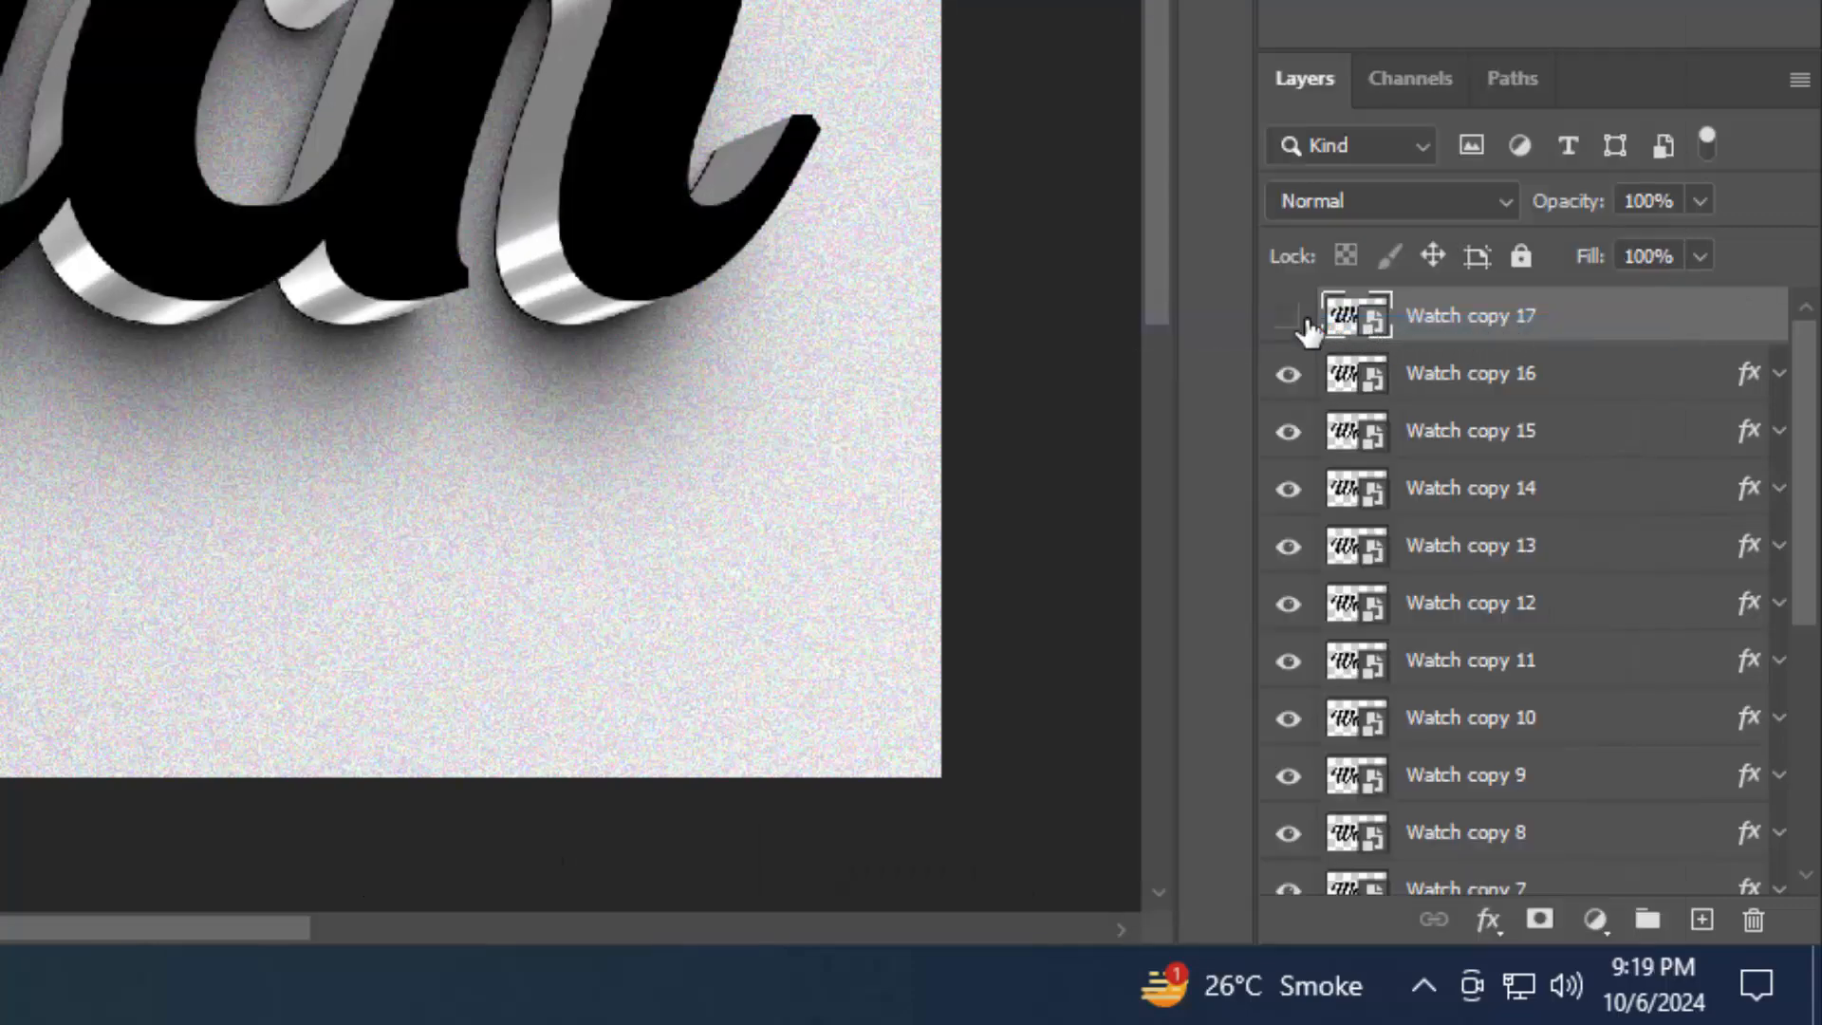
left_click(1288, 316)
Group the layers from Watch copy 16 down to Watch copy 9
left_click(1596, 391)
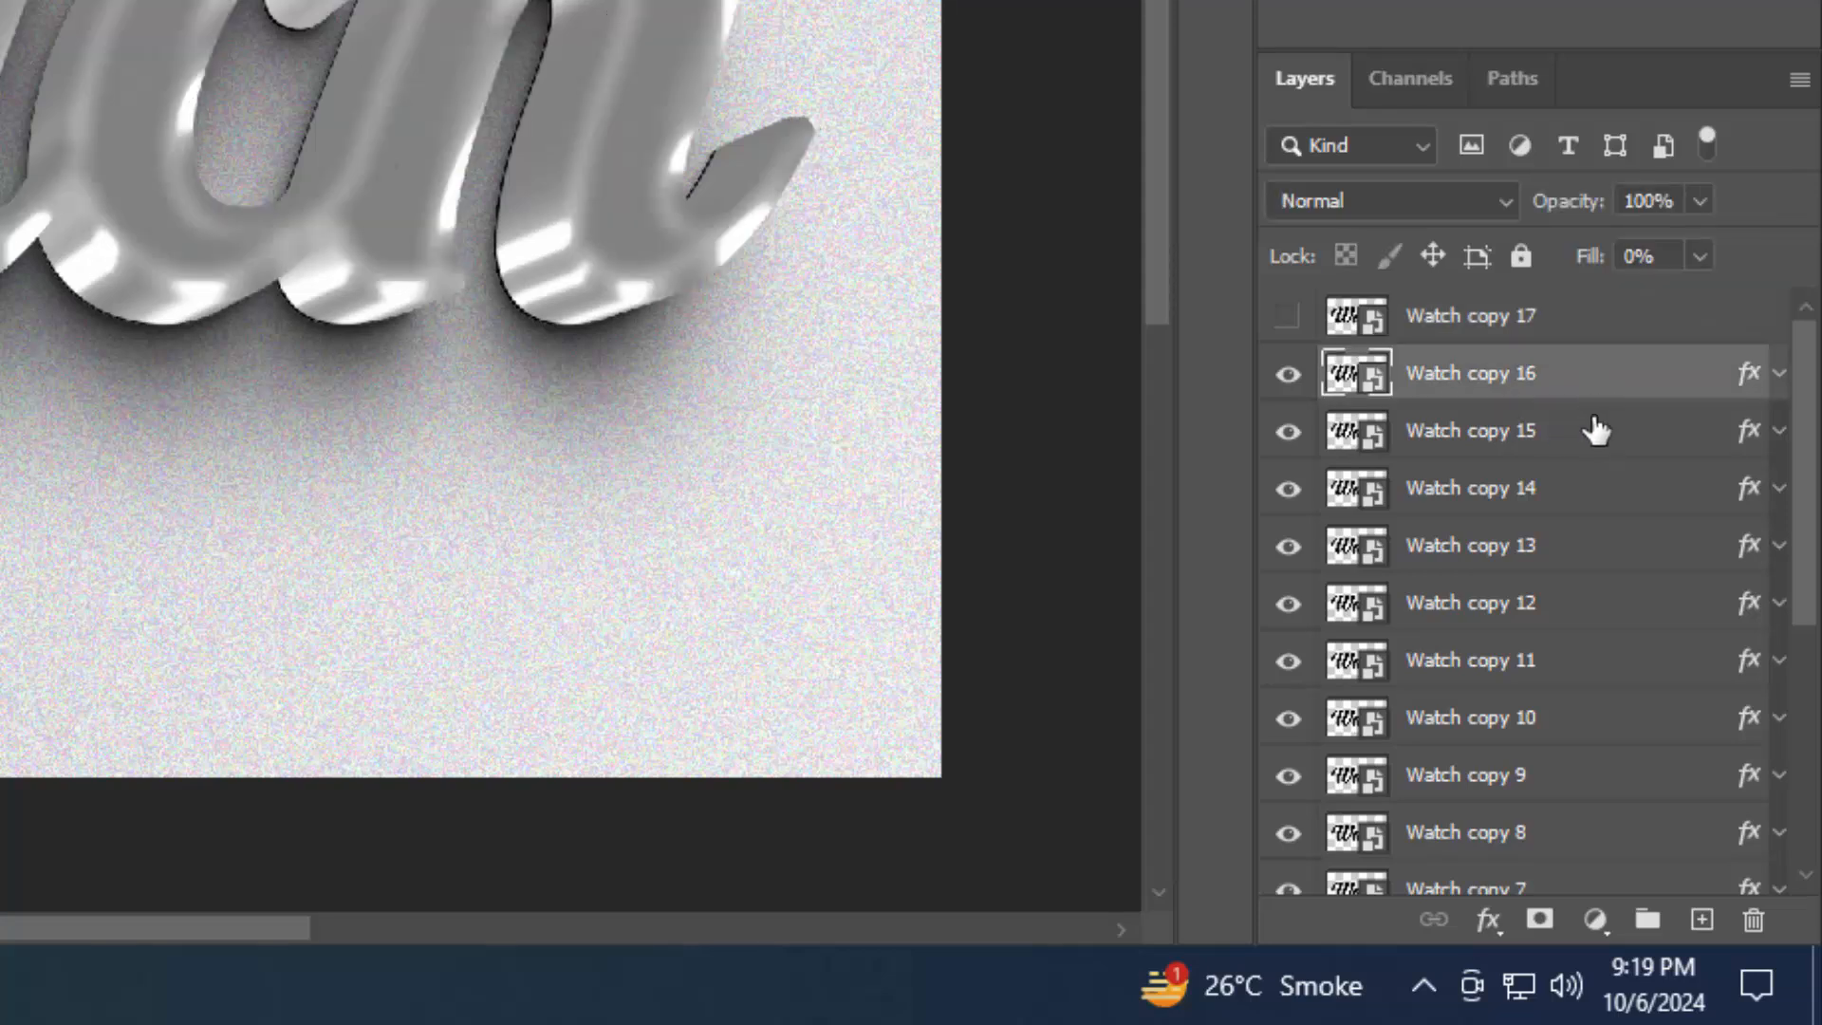
scroll(1557, 595, "down", 3)
left_click(1564, 619, "shift")
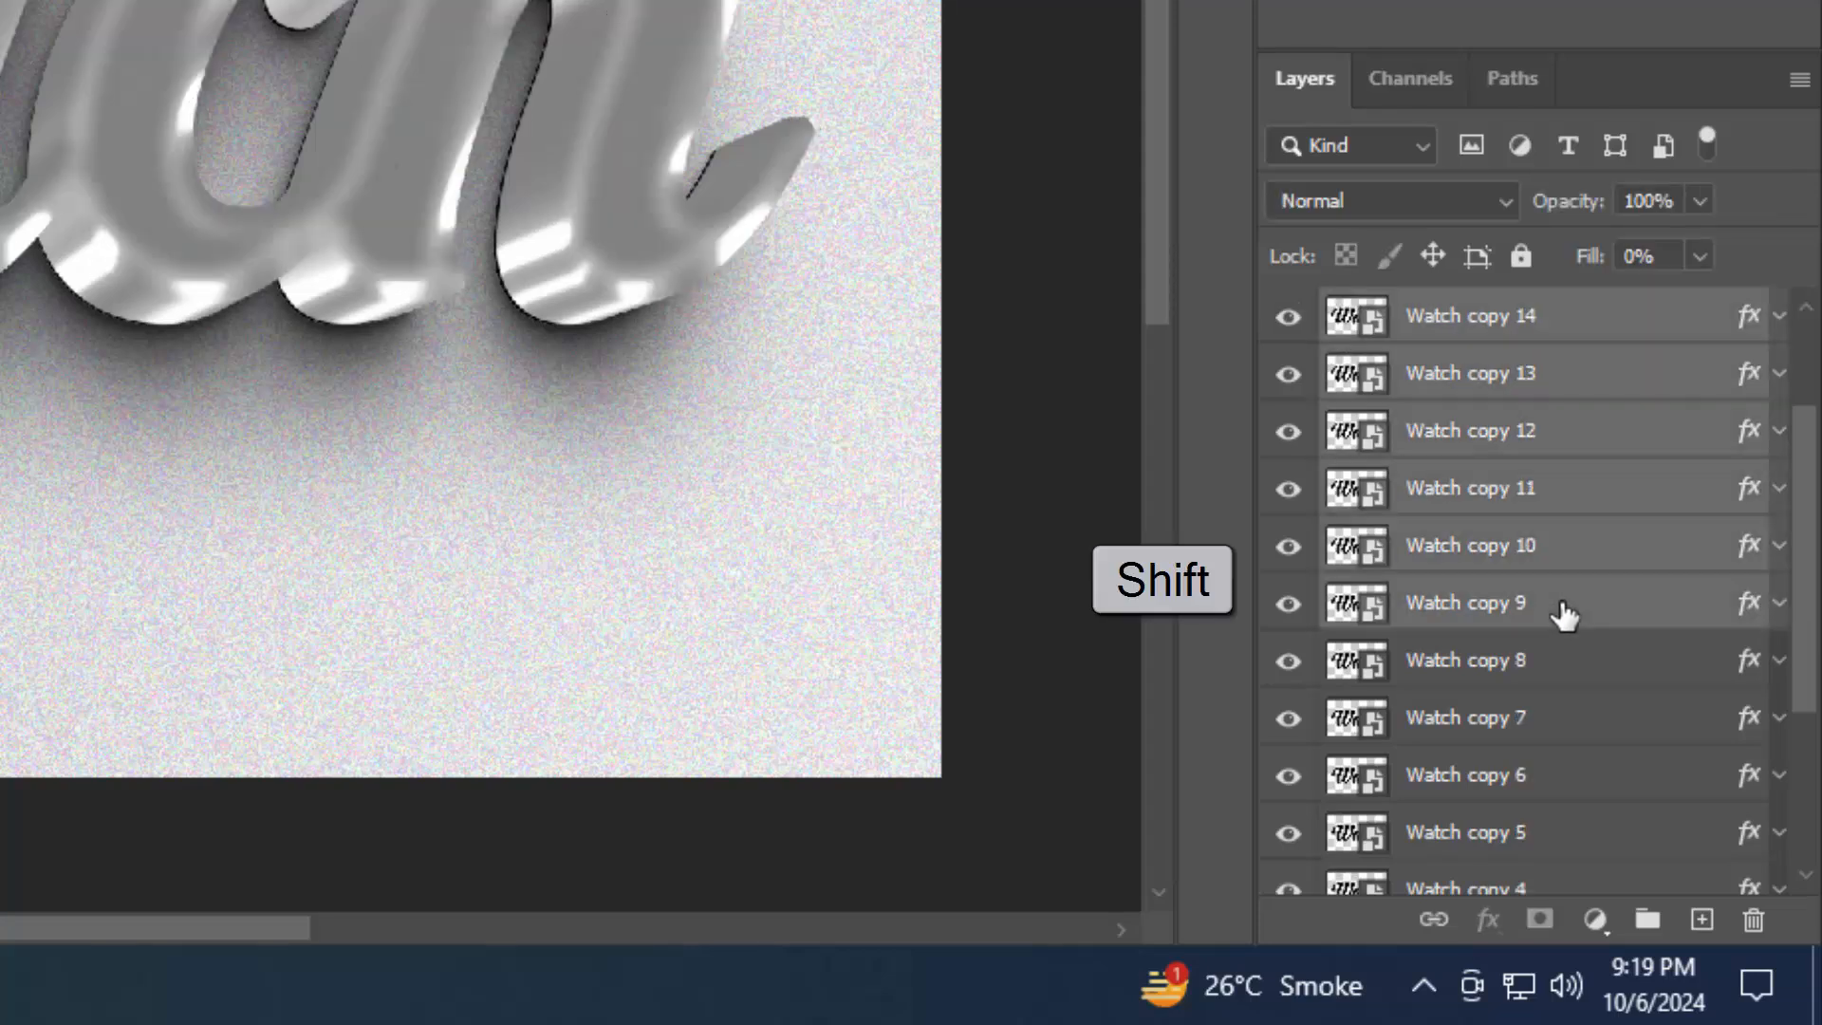
key("ctrl+g")
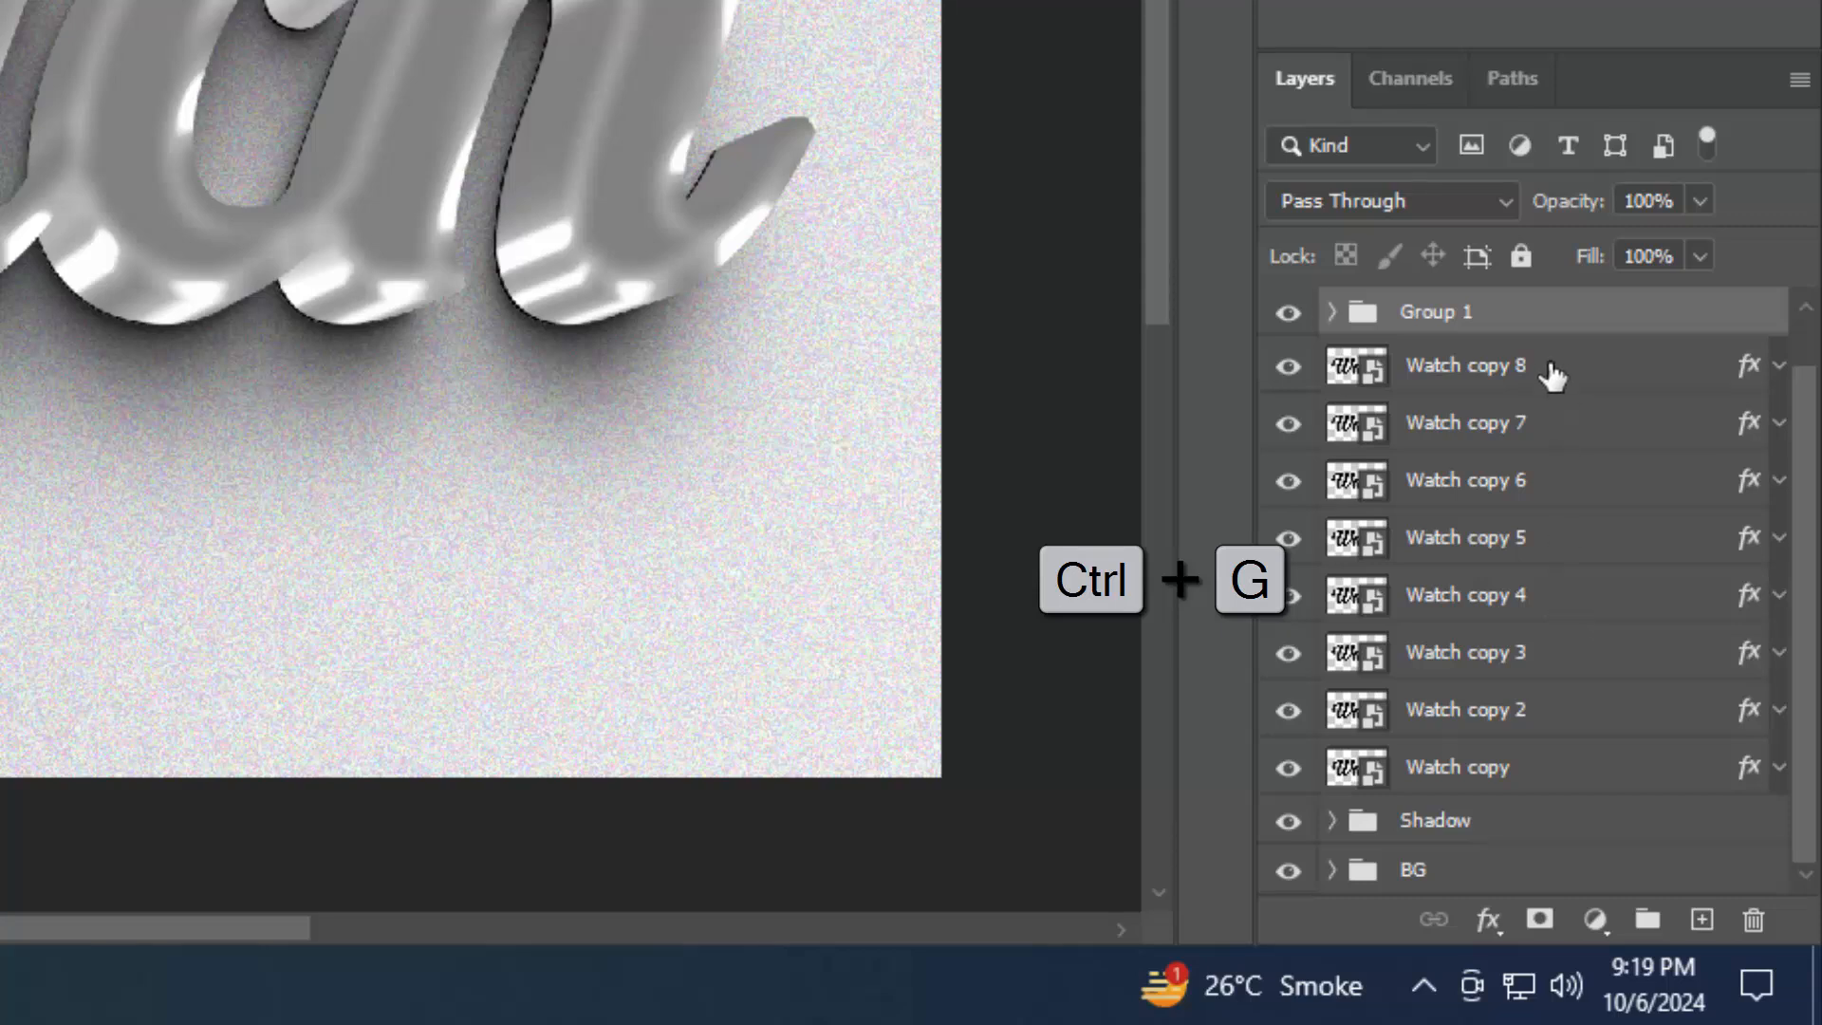
Group the layers from Watch copy 8 down to Watch copy
left_click(1546, 361)
left_click(1557, 768, "shift")
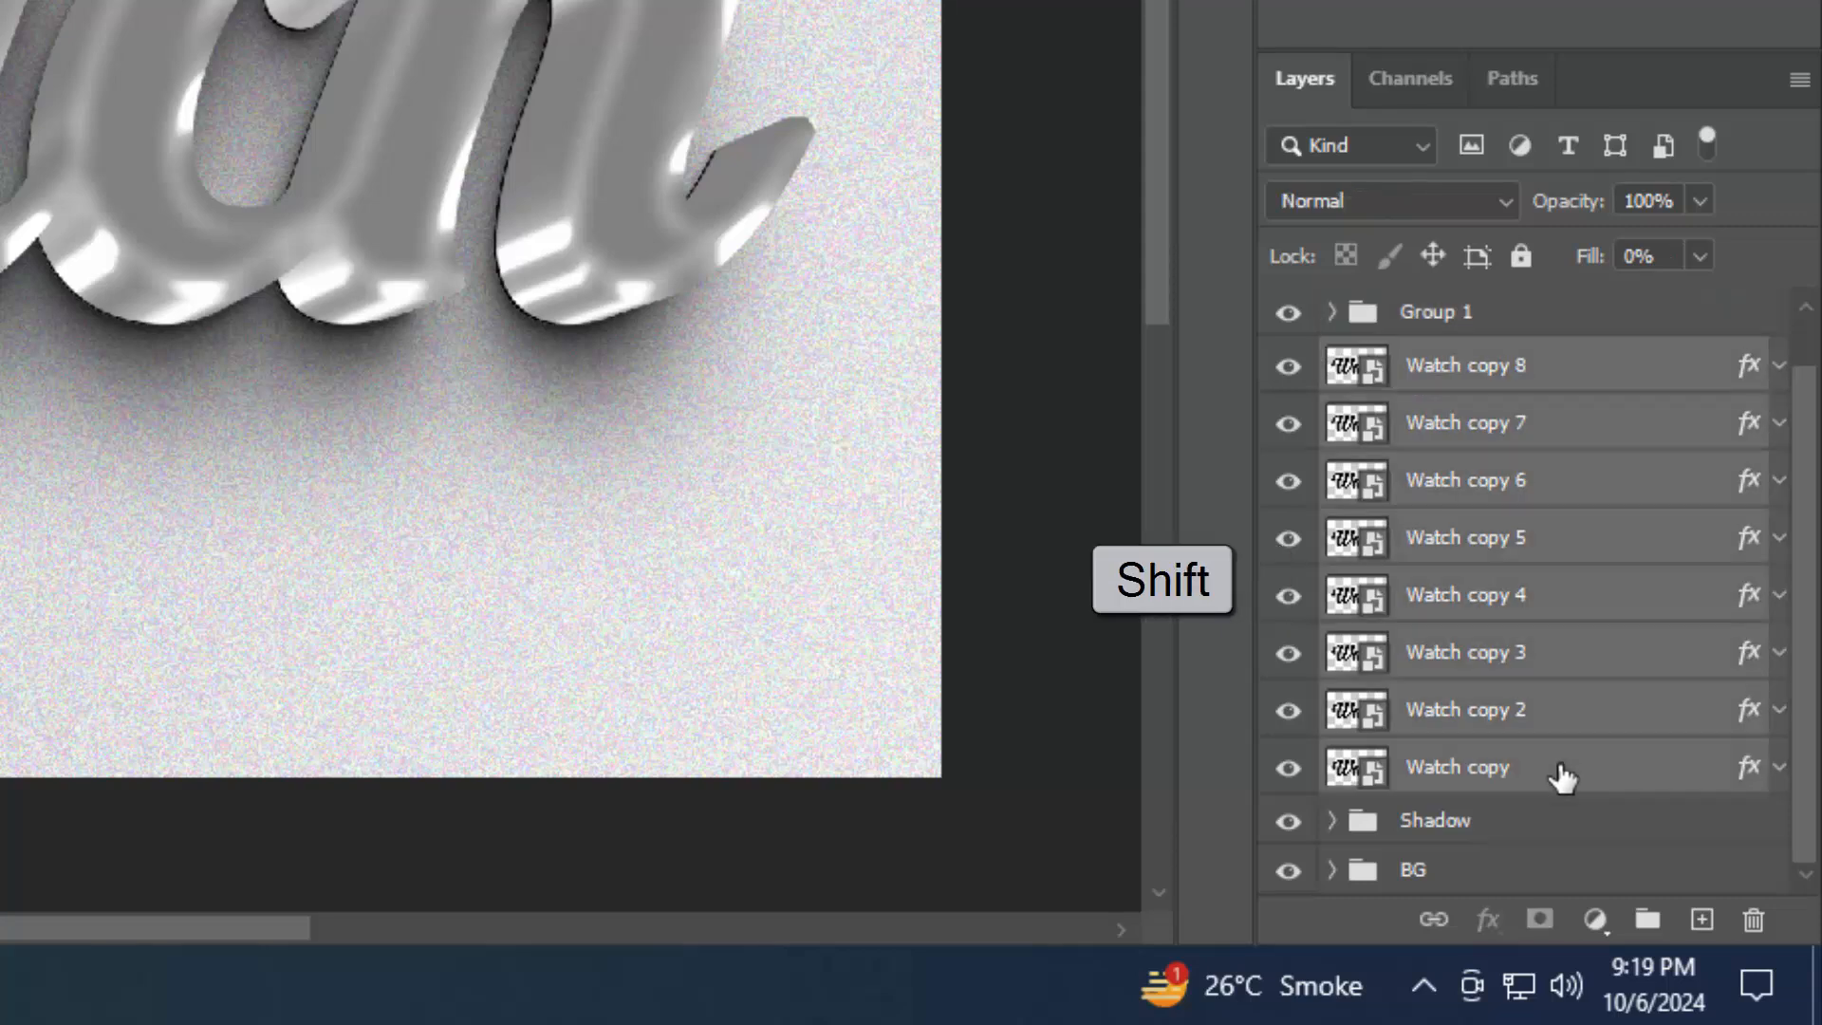
key("ctrl+g")
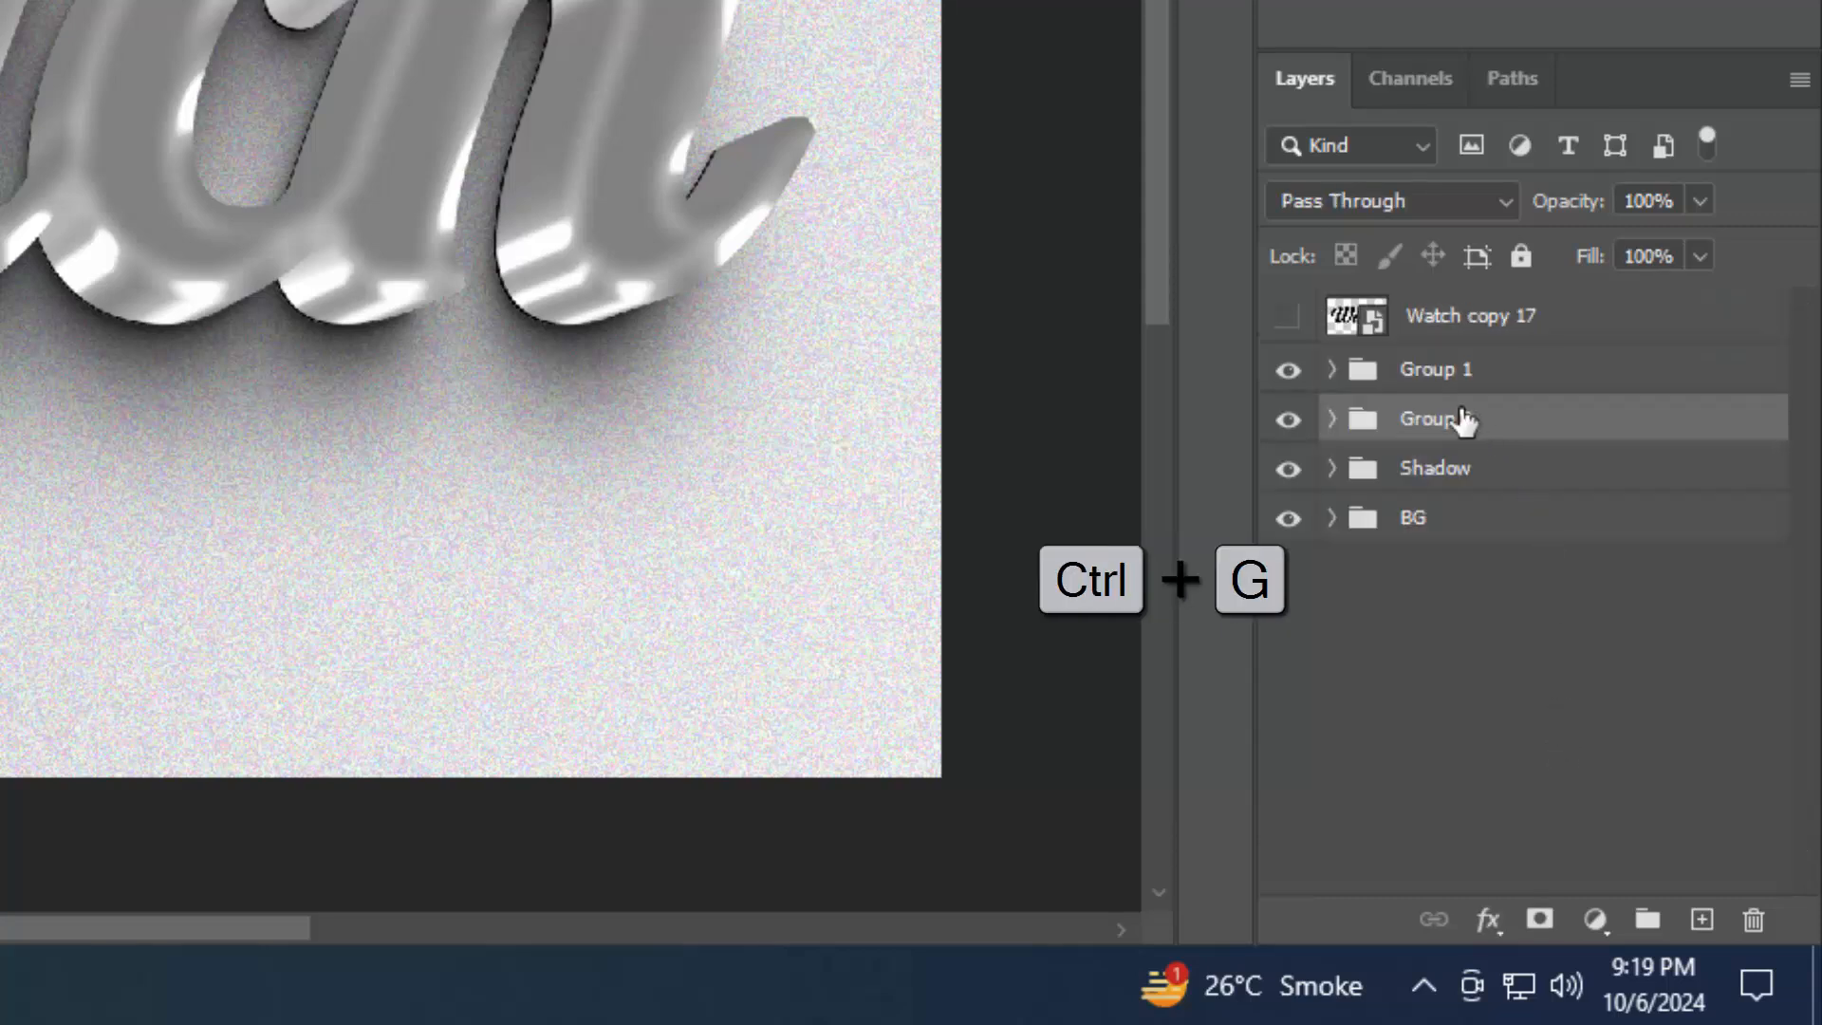
Rename the group with the lower Watch copies Border 1 and the group above it Border 2
double_click(1462, 418)
type("B")
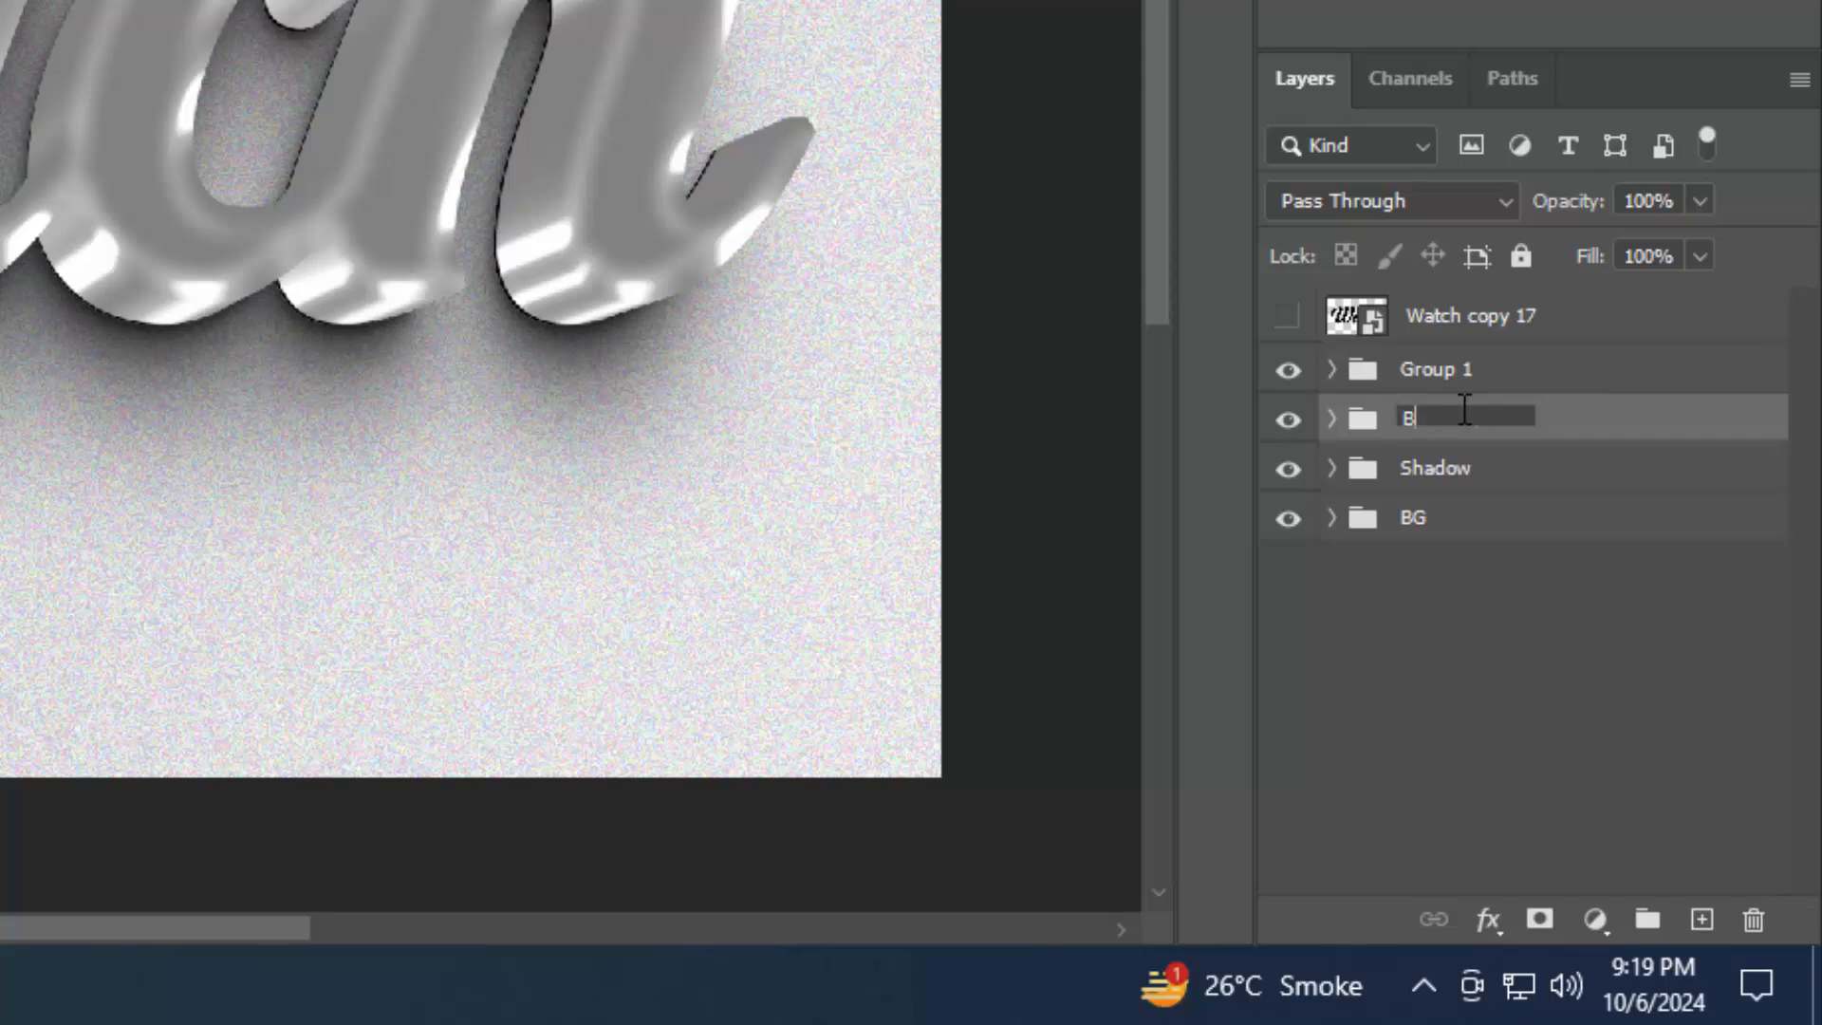
type("order 1")
key("Return")
double_click(1457, 372)
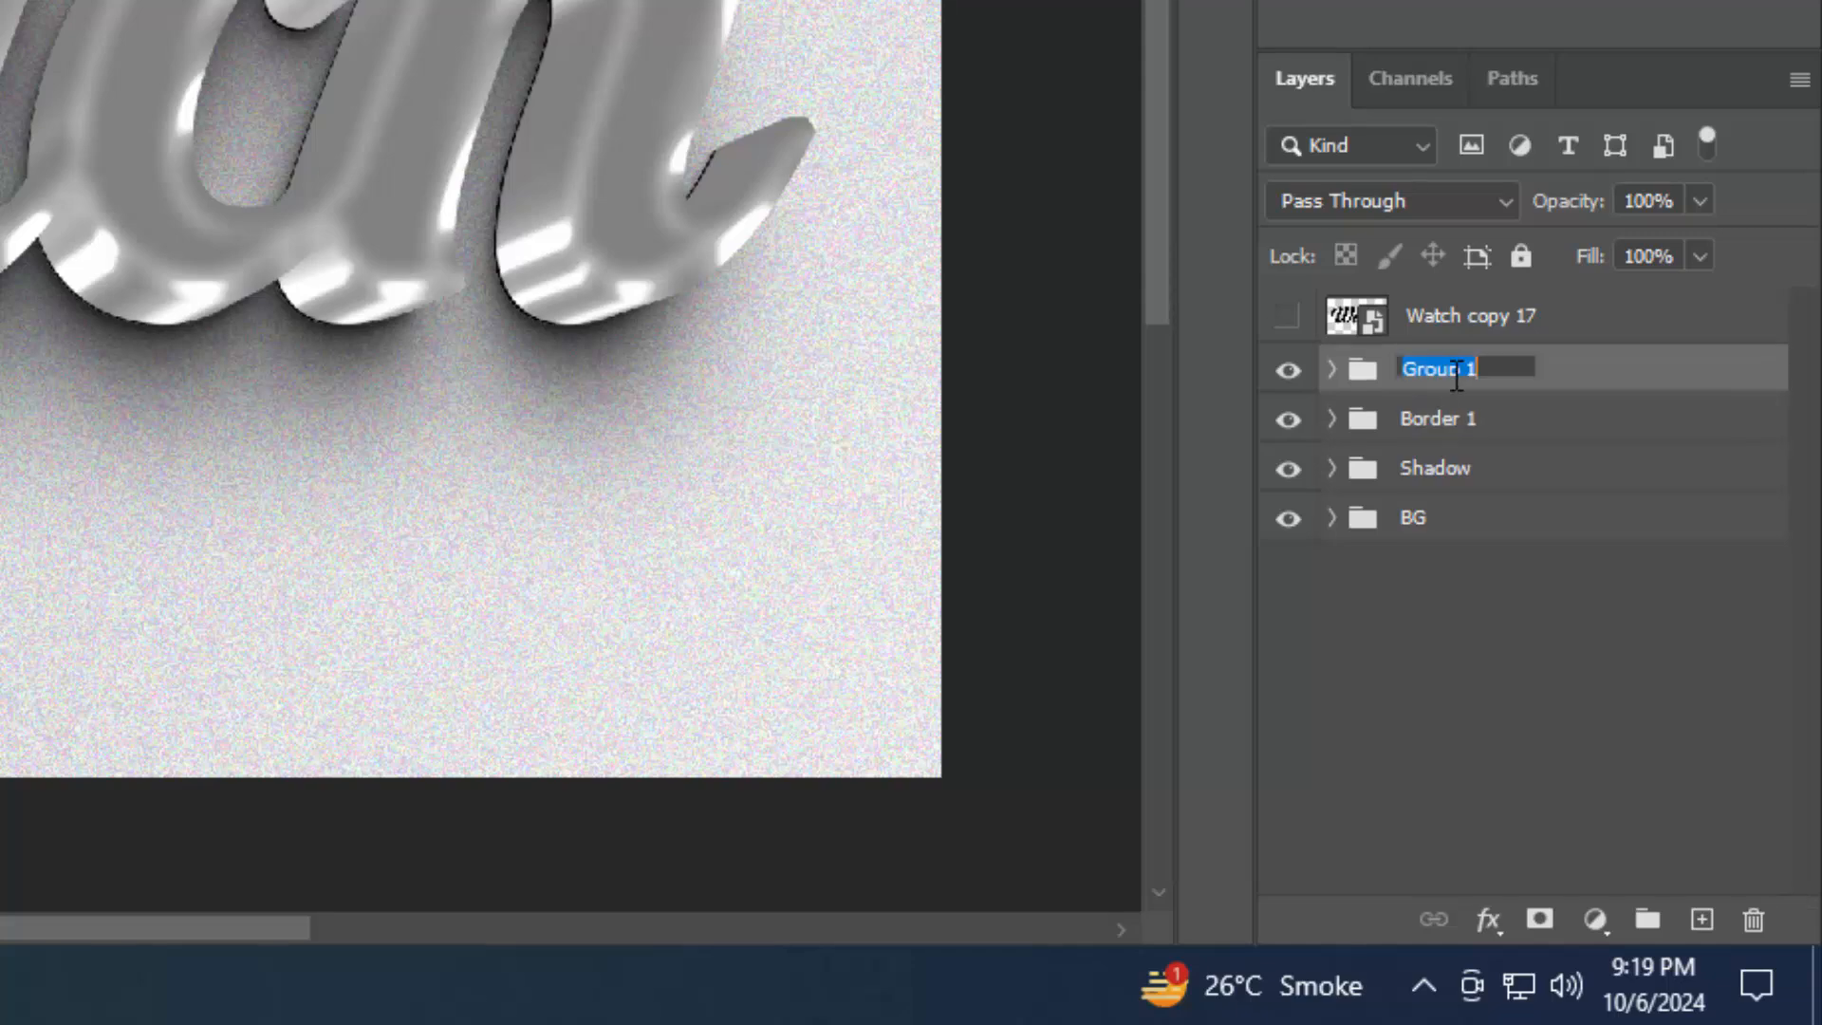
type("Border 2")
key("Return")
Hide the Border 2 group and open the blending options of the Border 1 group
left_click(1298, 372)
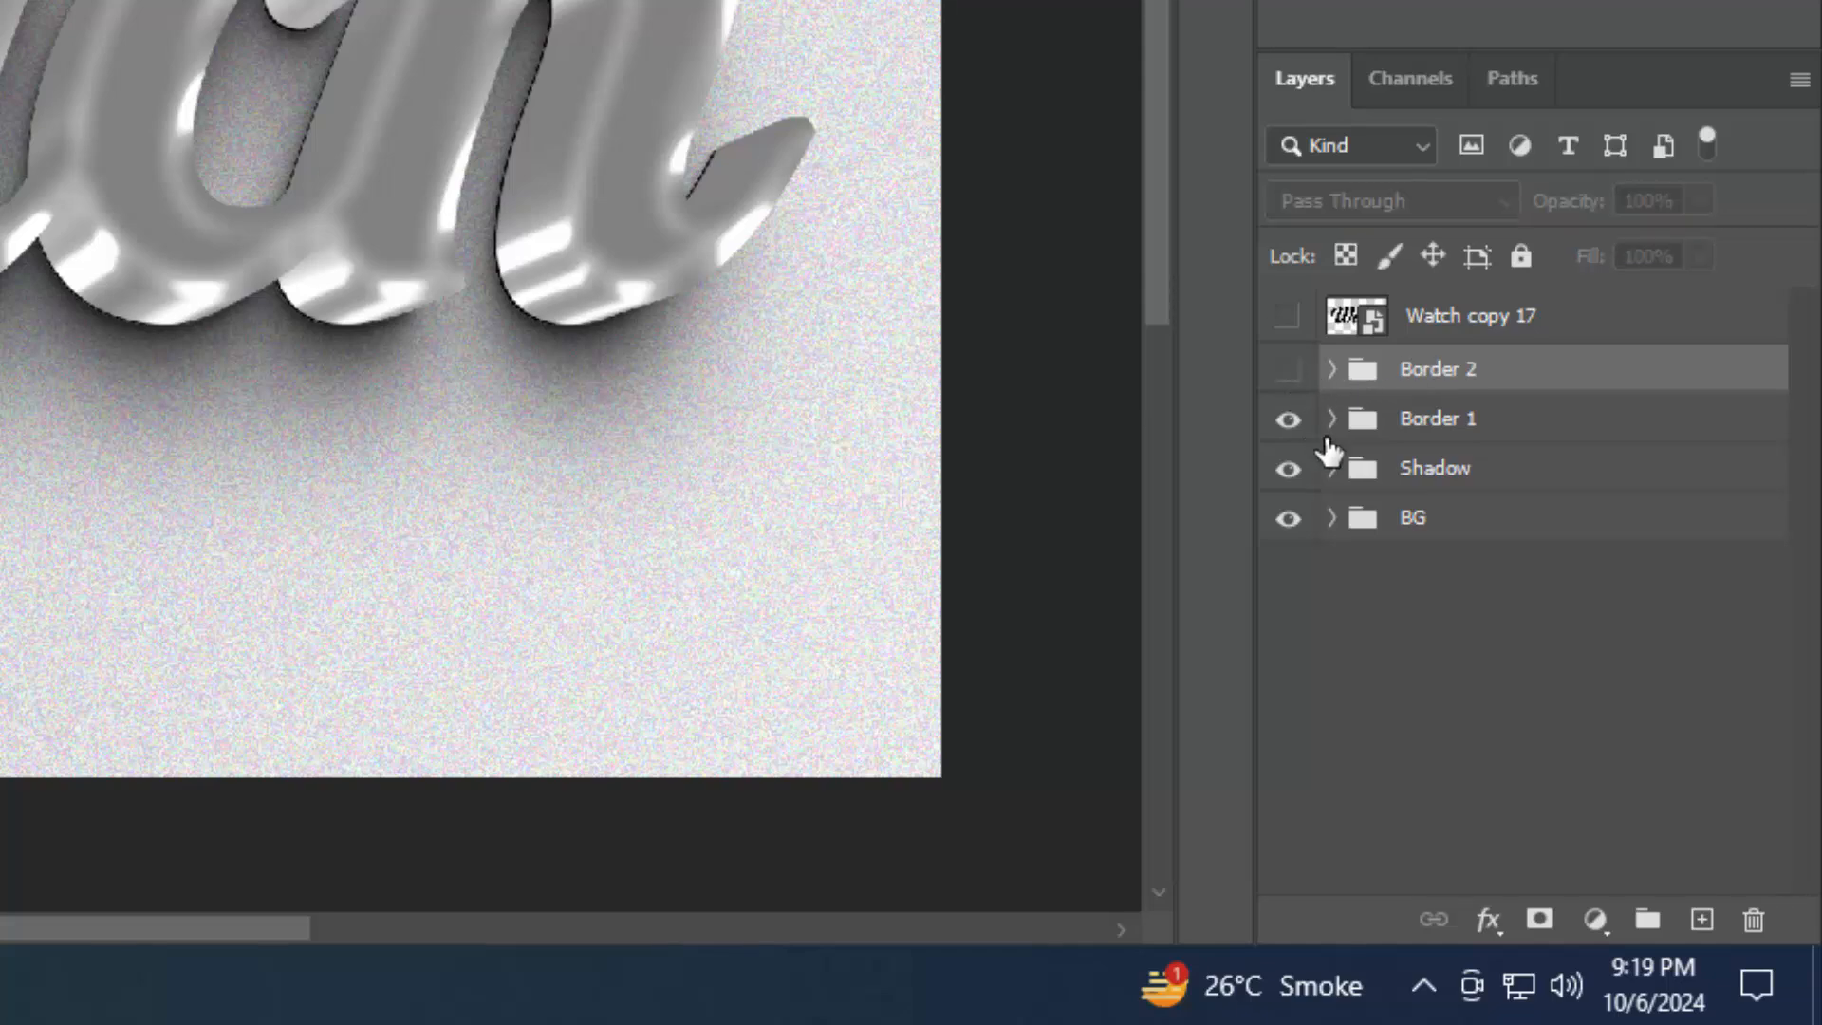
left_click(1502, 432)
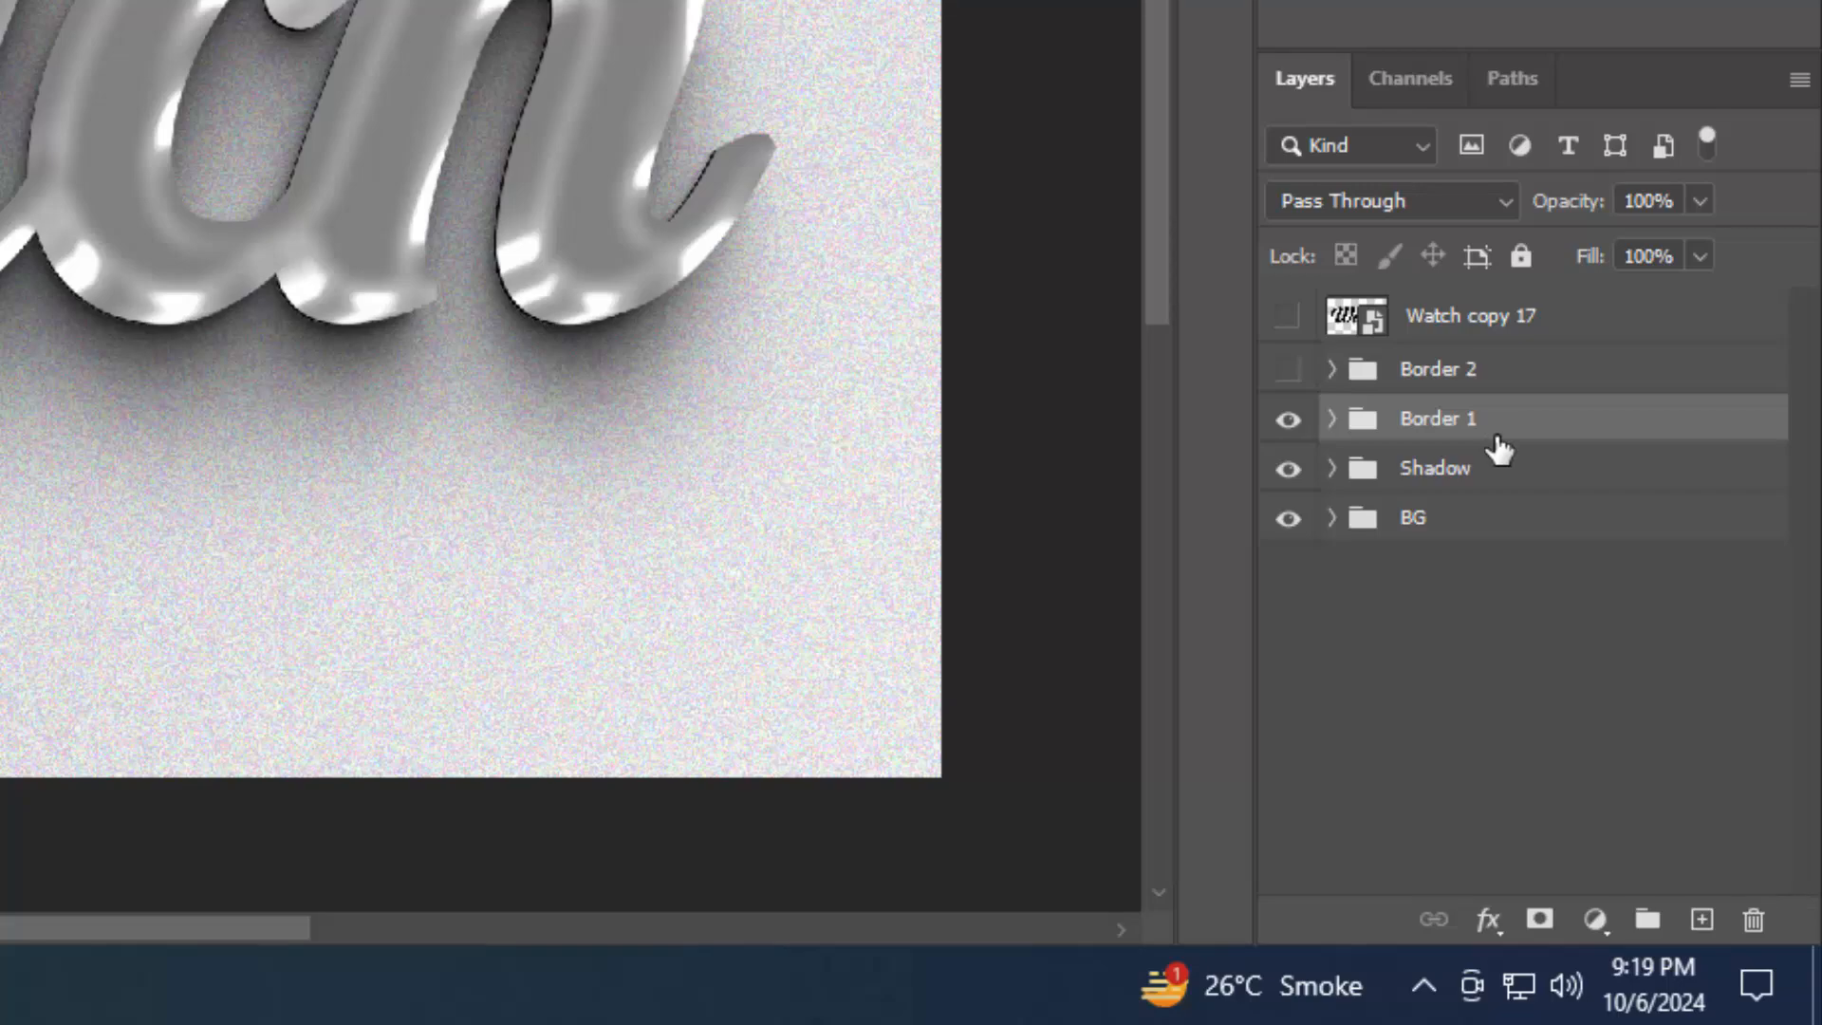
left_click(1488, 921)
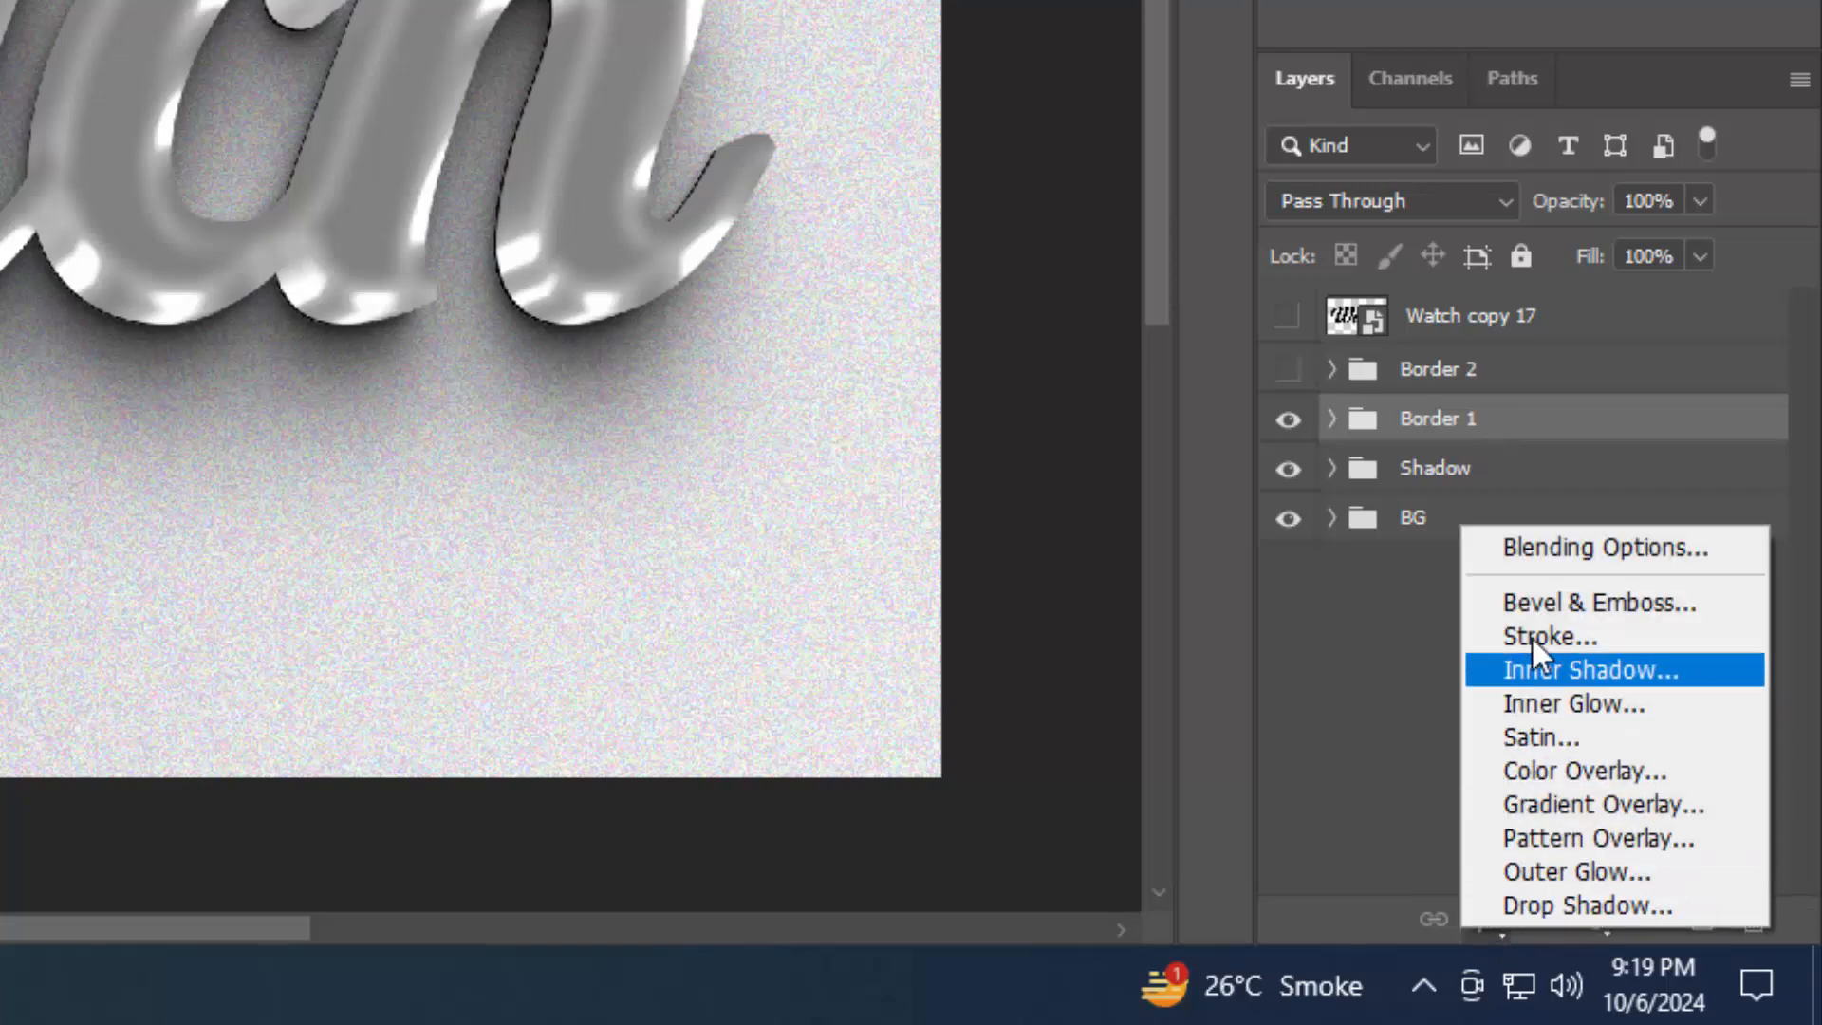
left_click(1530, 550)
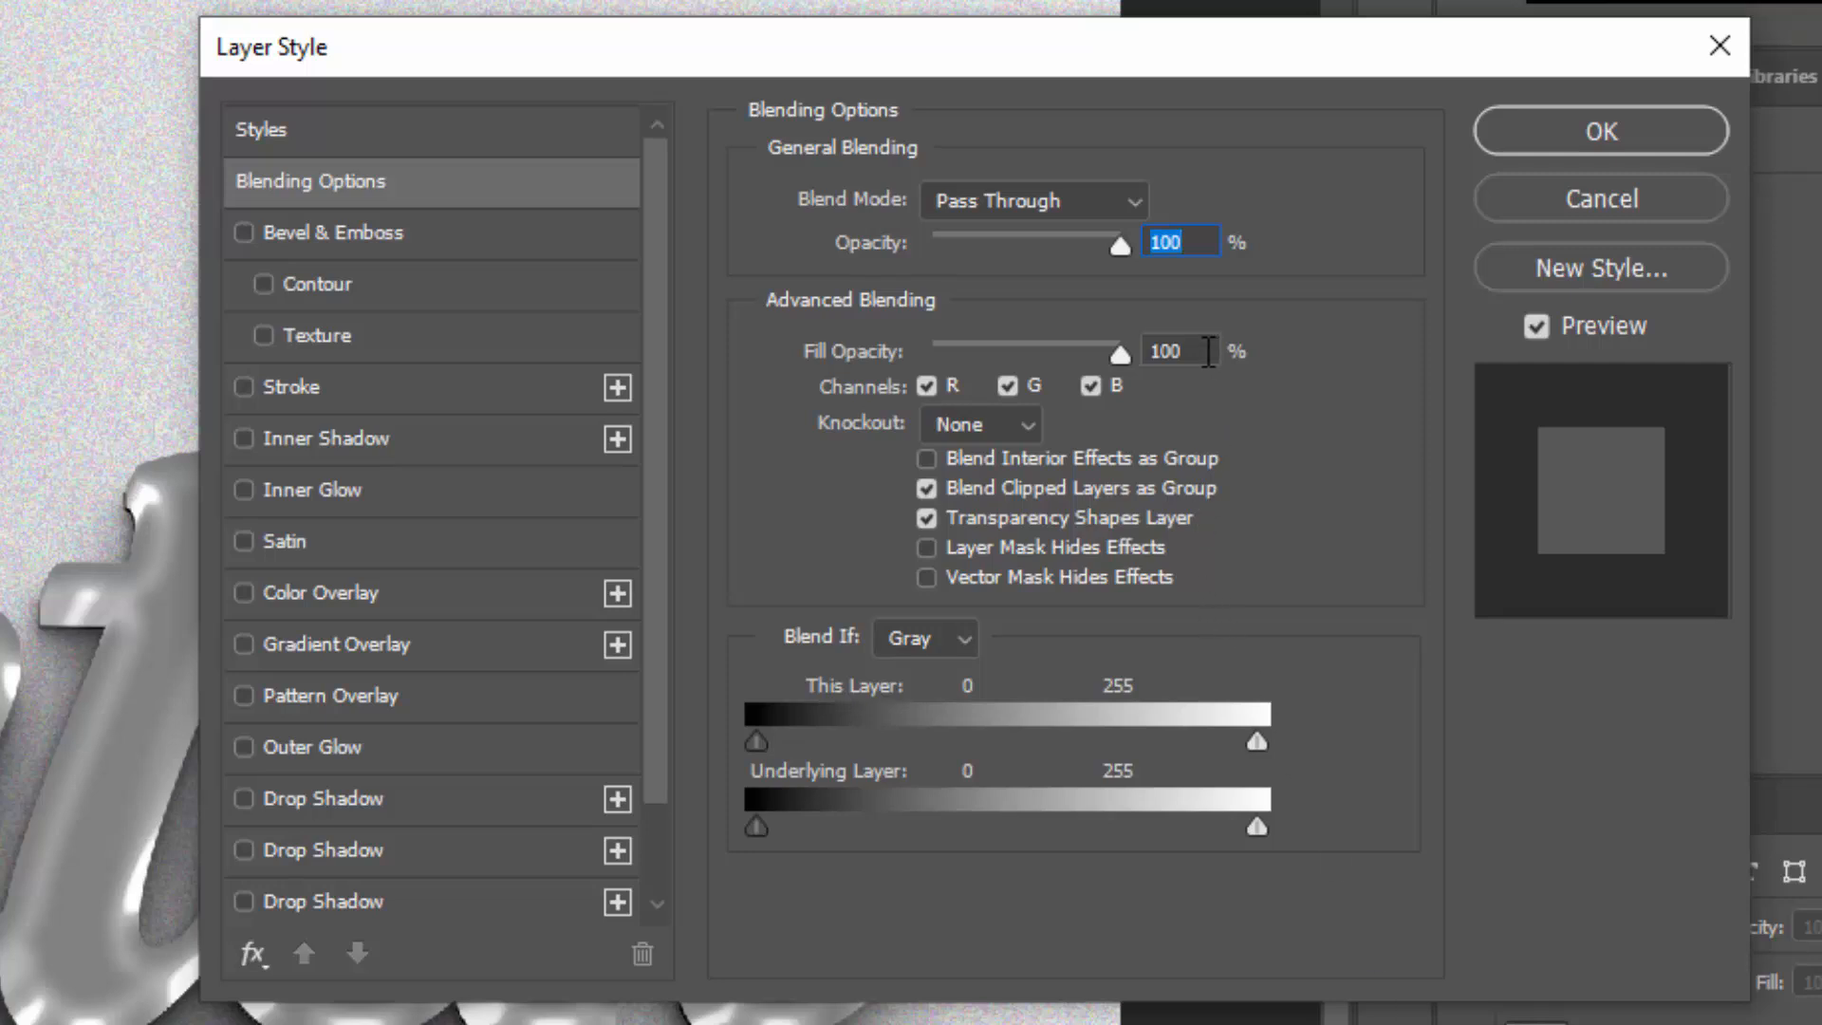
left_click(1208, 351)
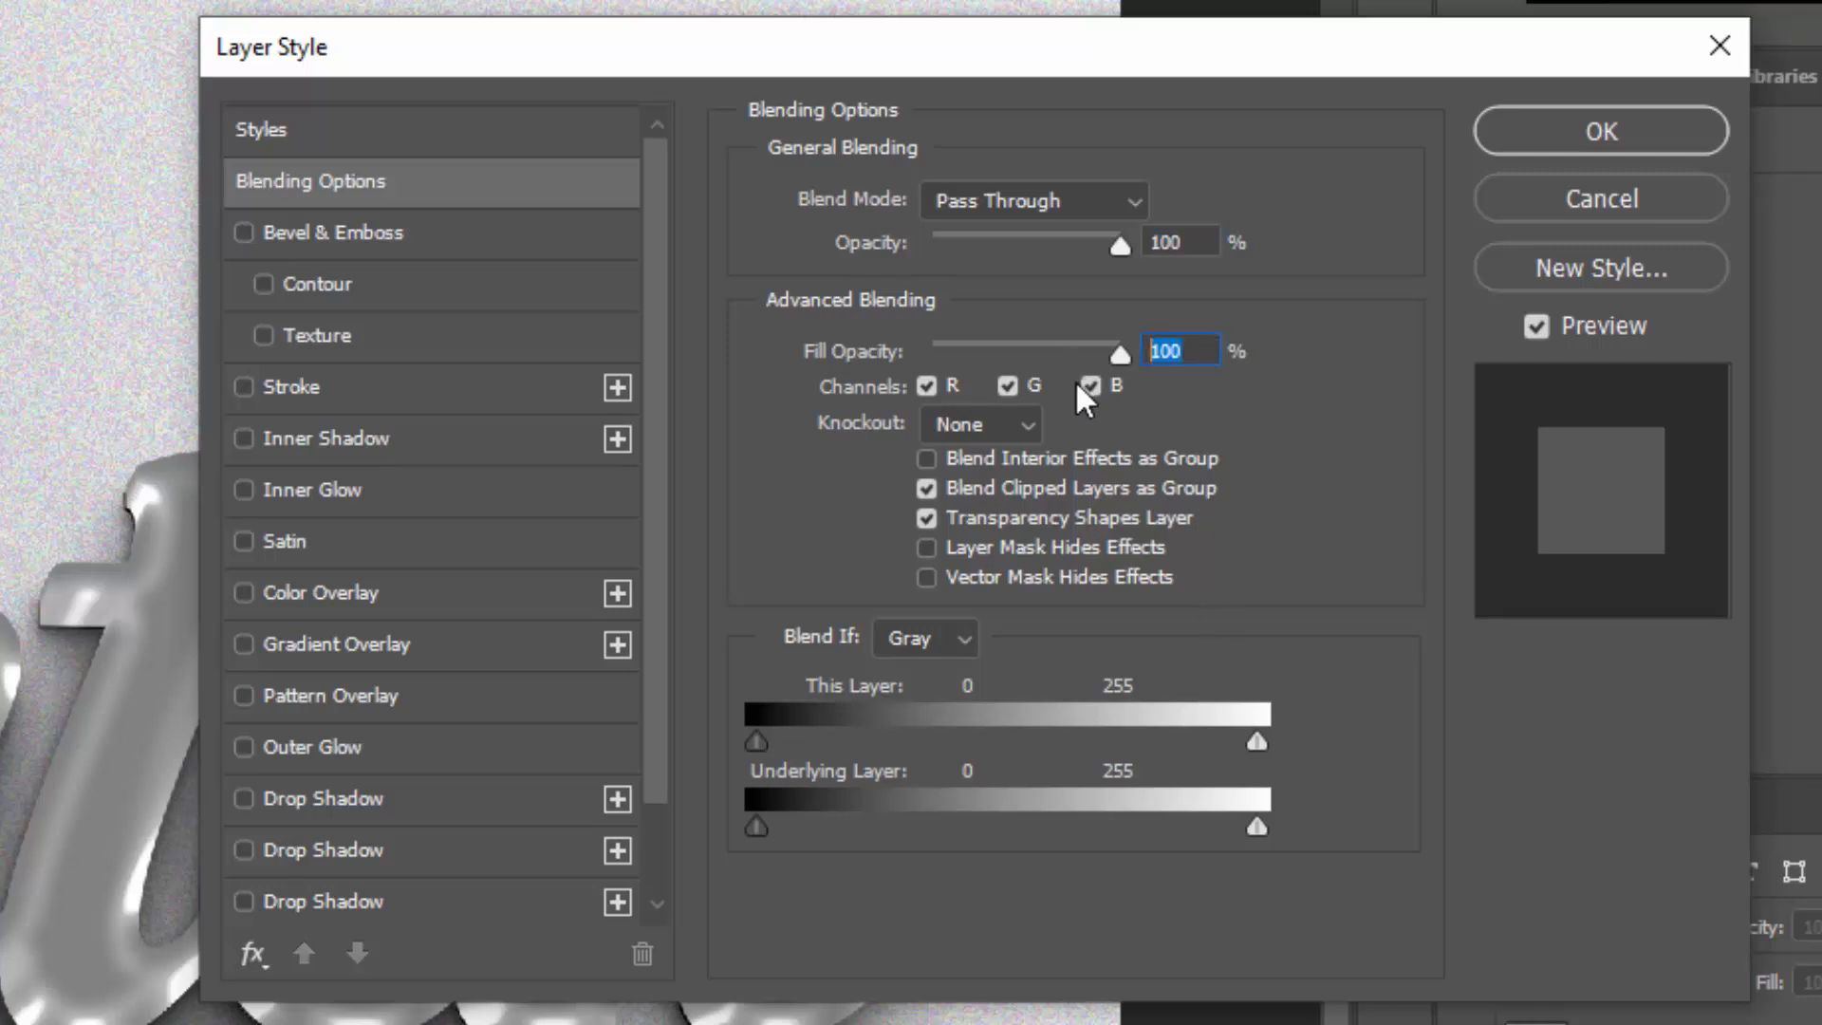
Enable Bevel & Emboss on Border 1 with a depth of 154%, a size of 32 px and a soften of 16 px
left_click(394, 230)
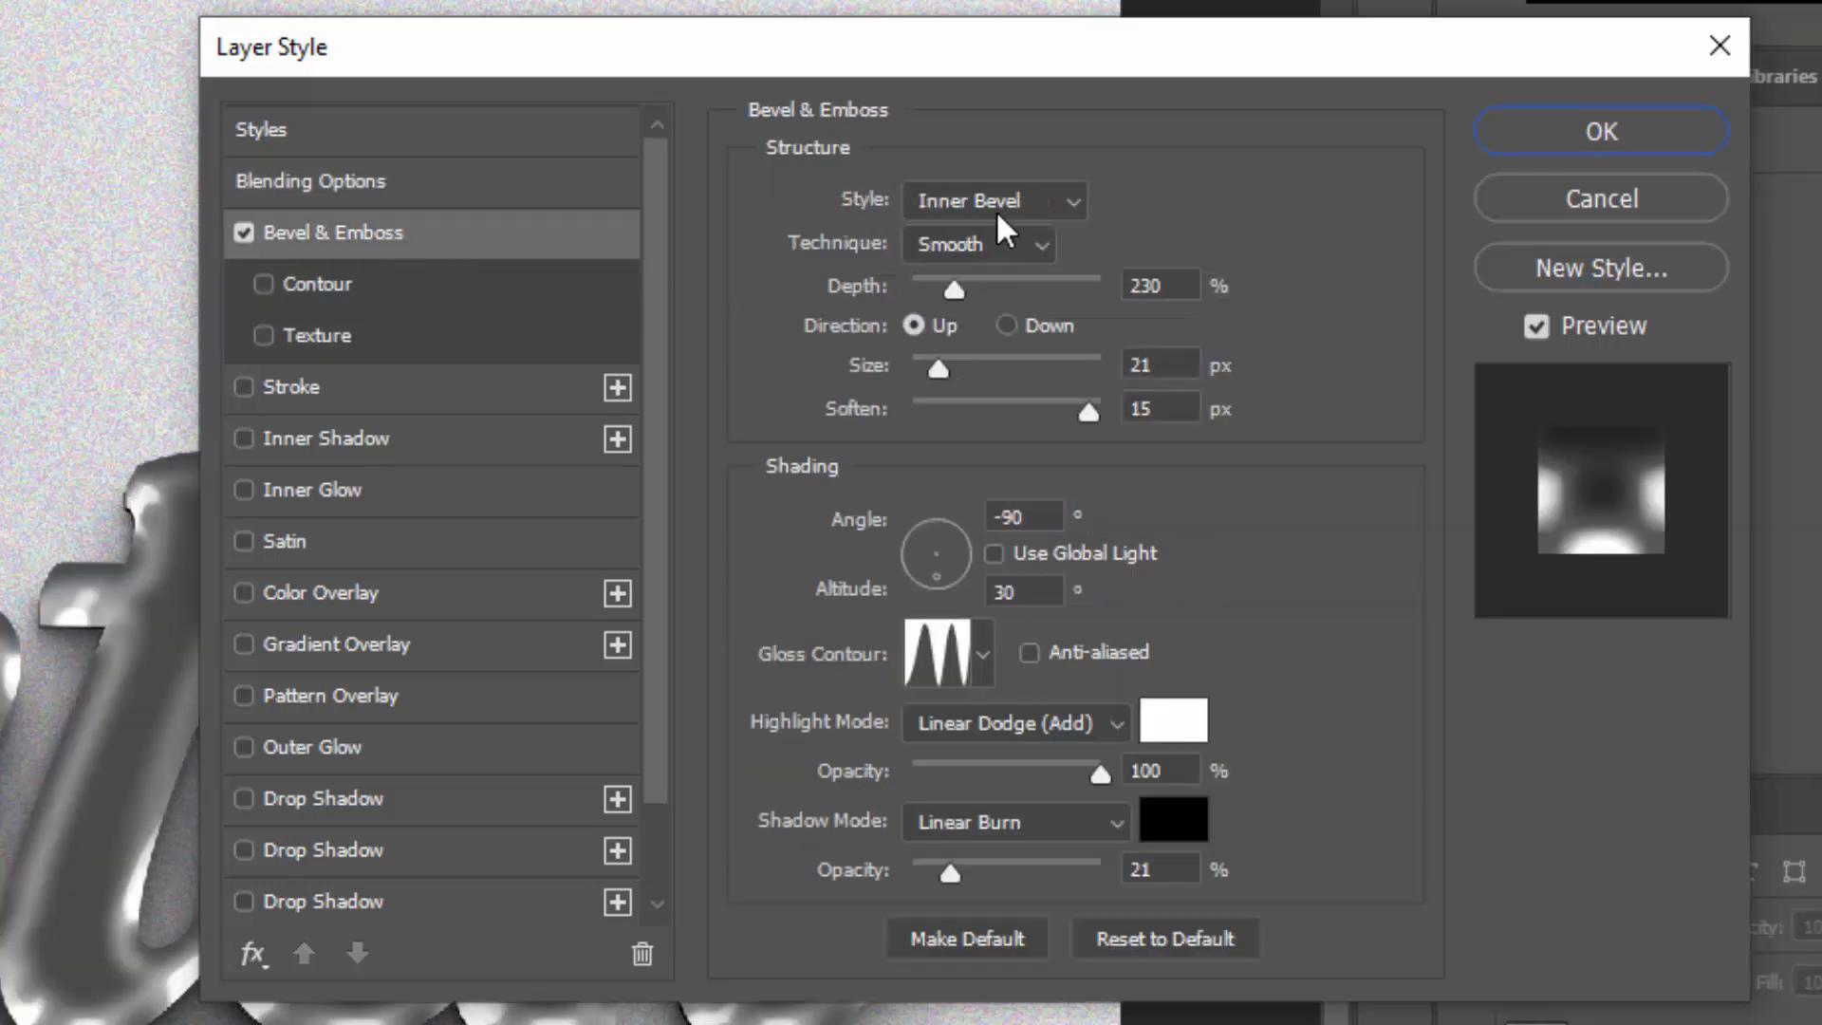
double_click(1173, 286)
type("1")
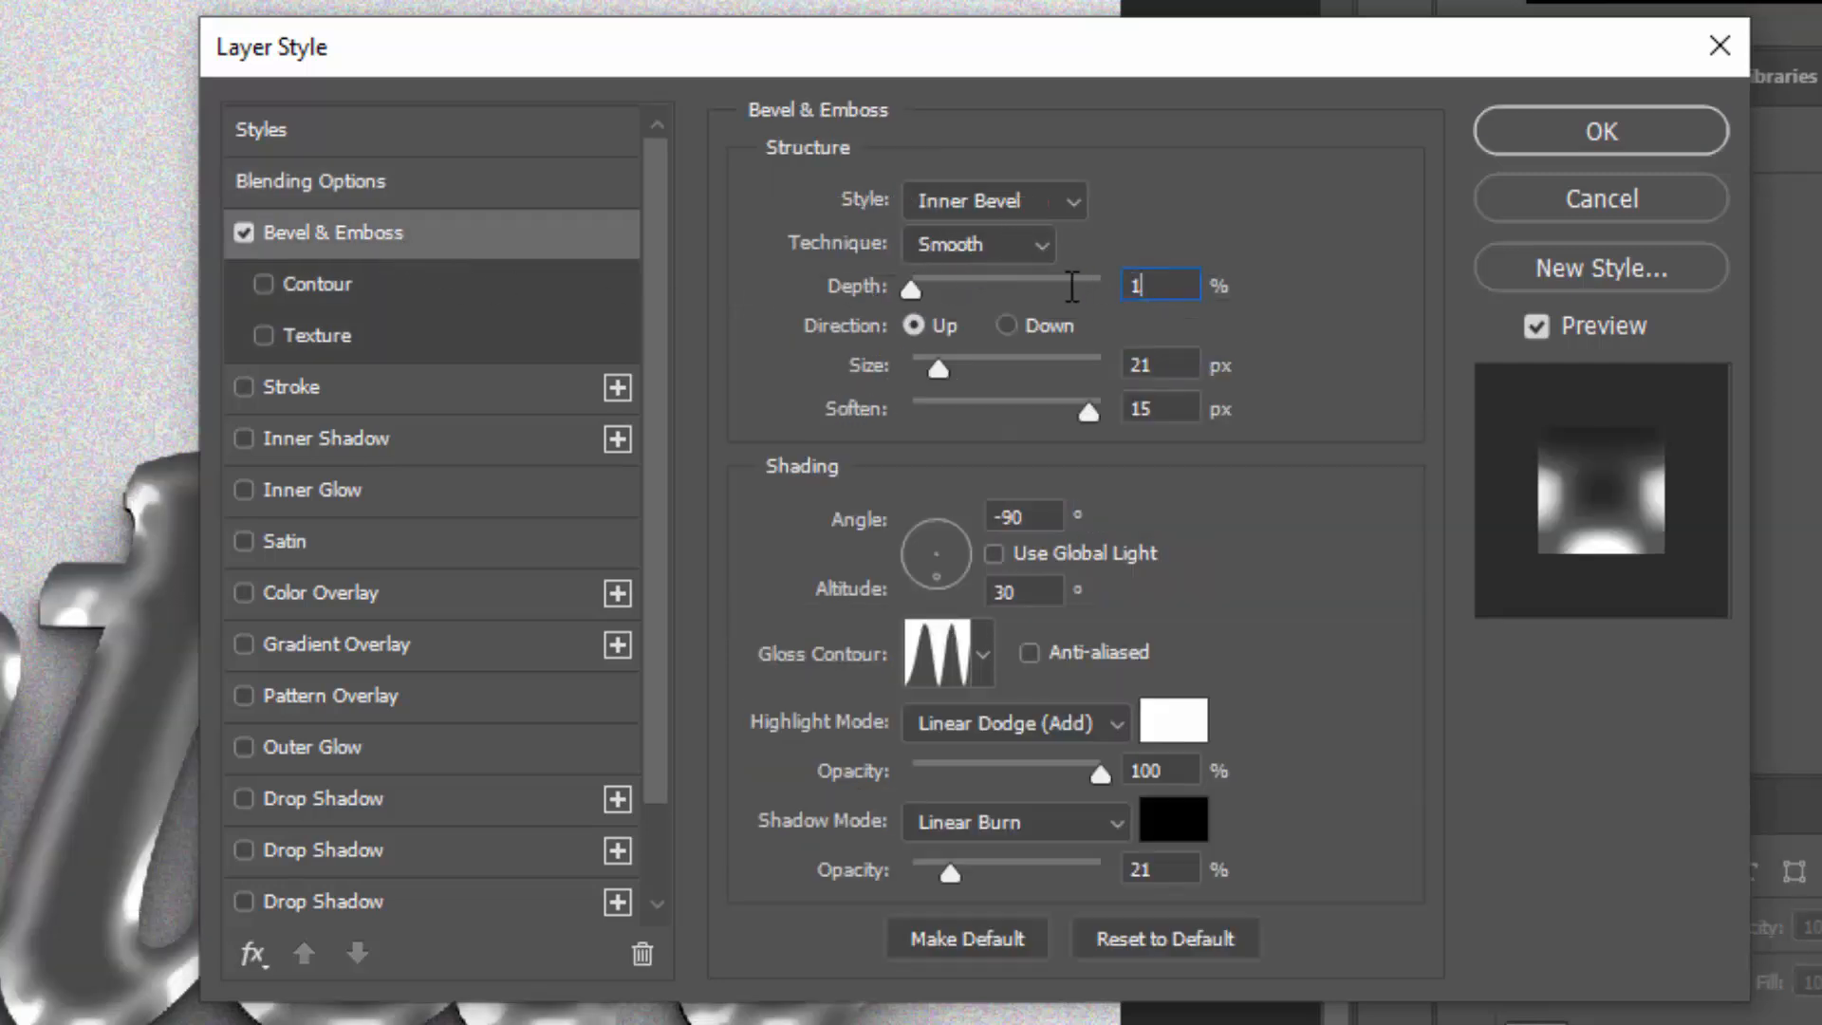
type("54")
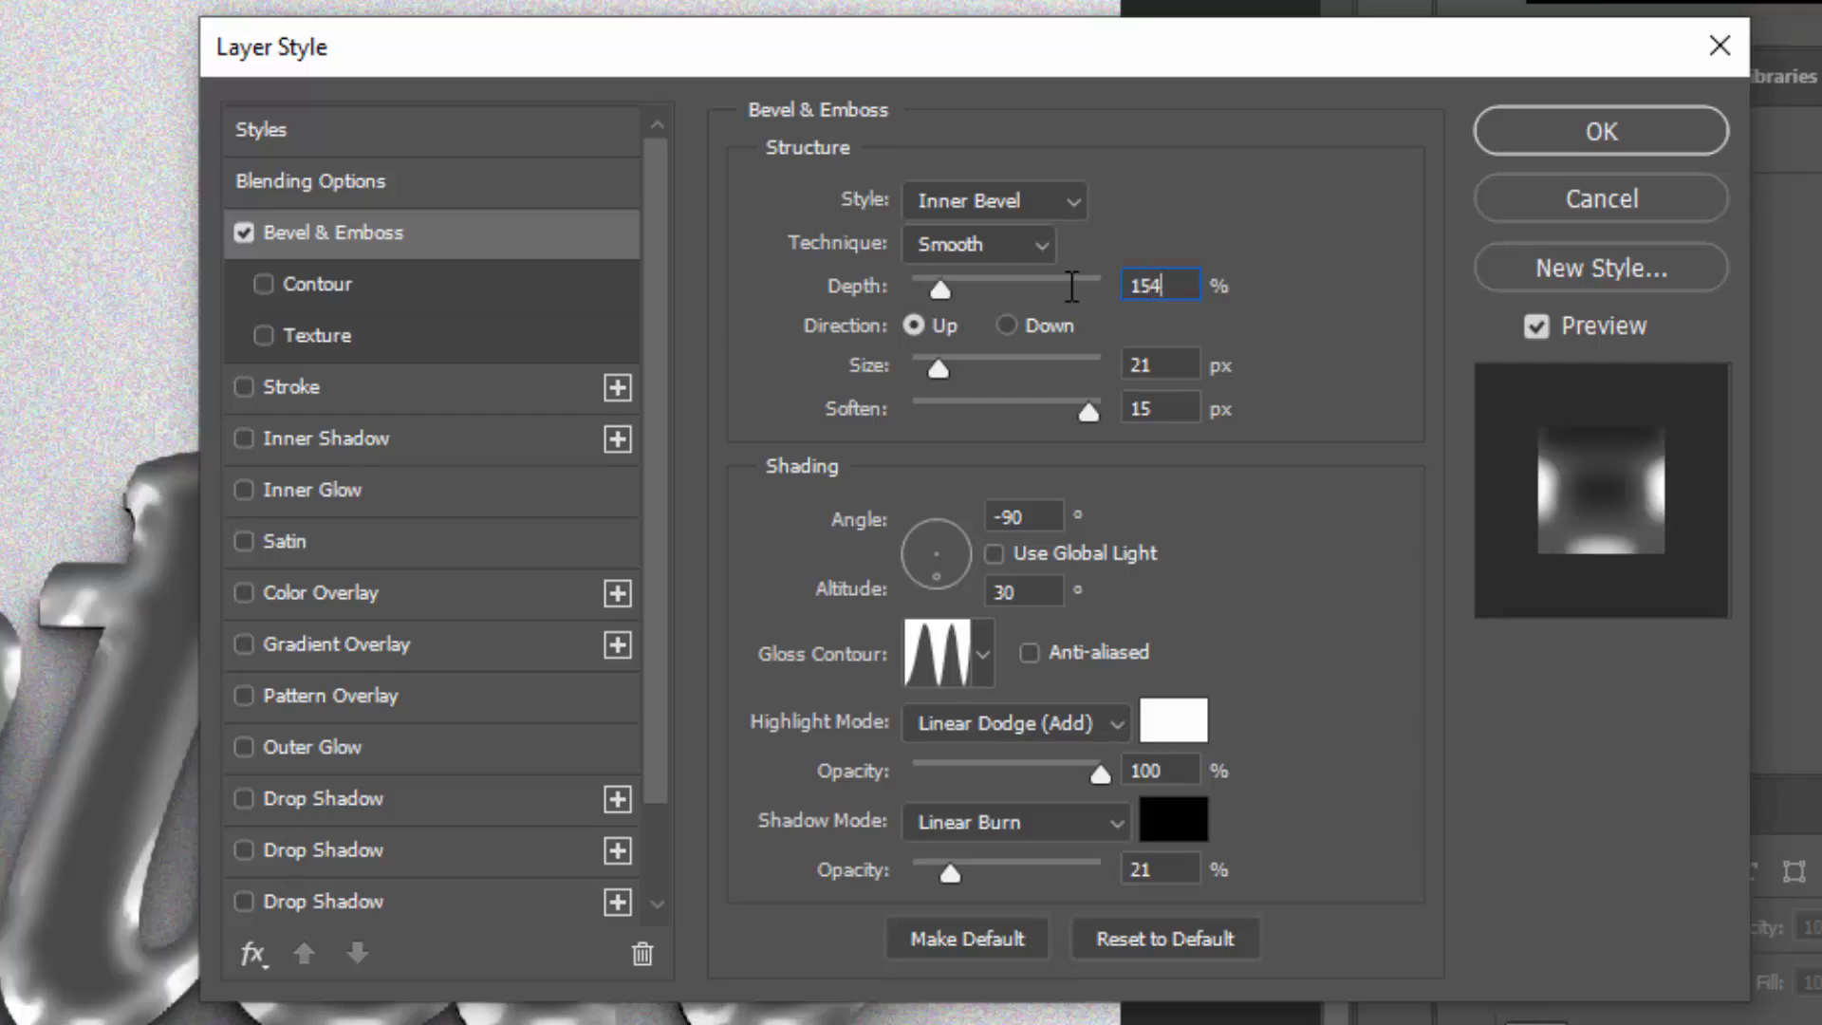
double_click(1190, 368)
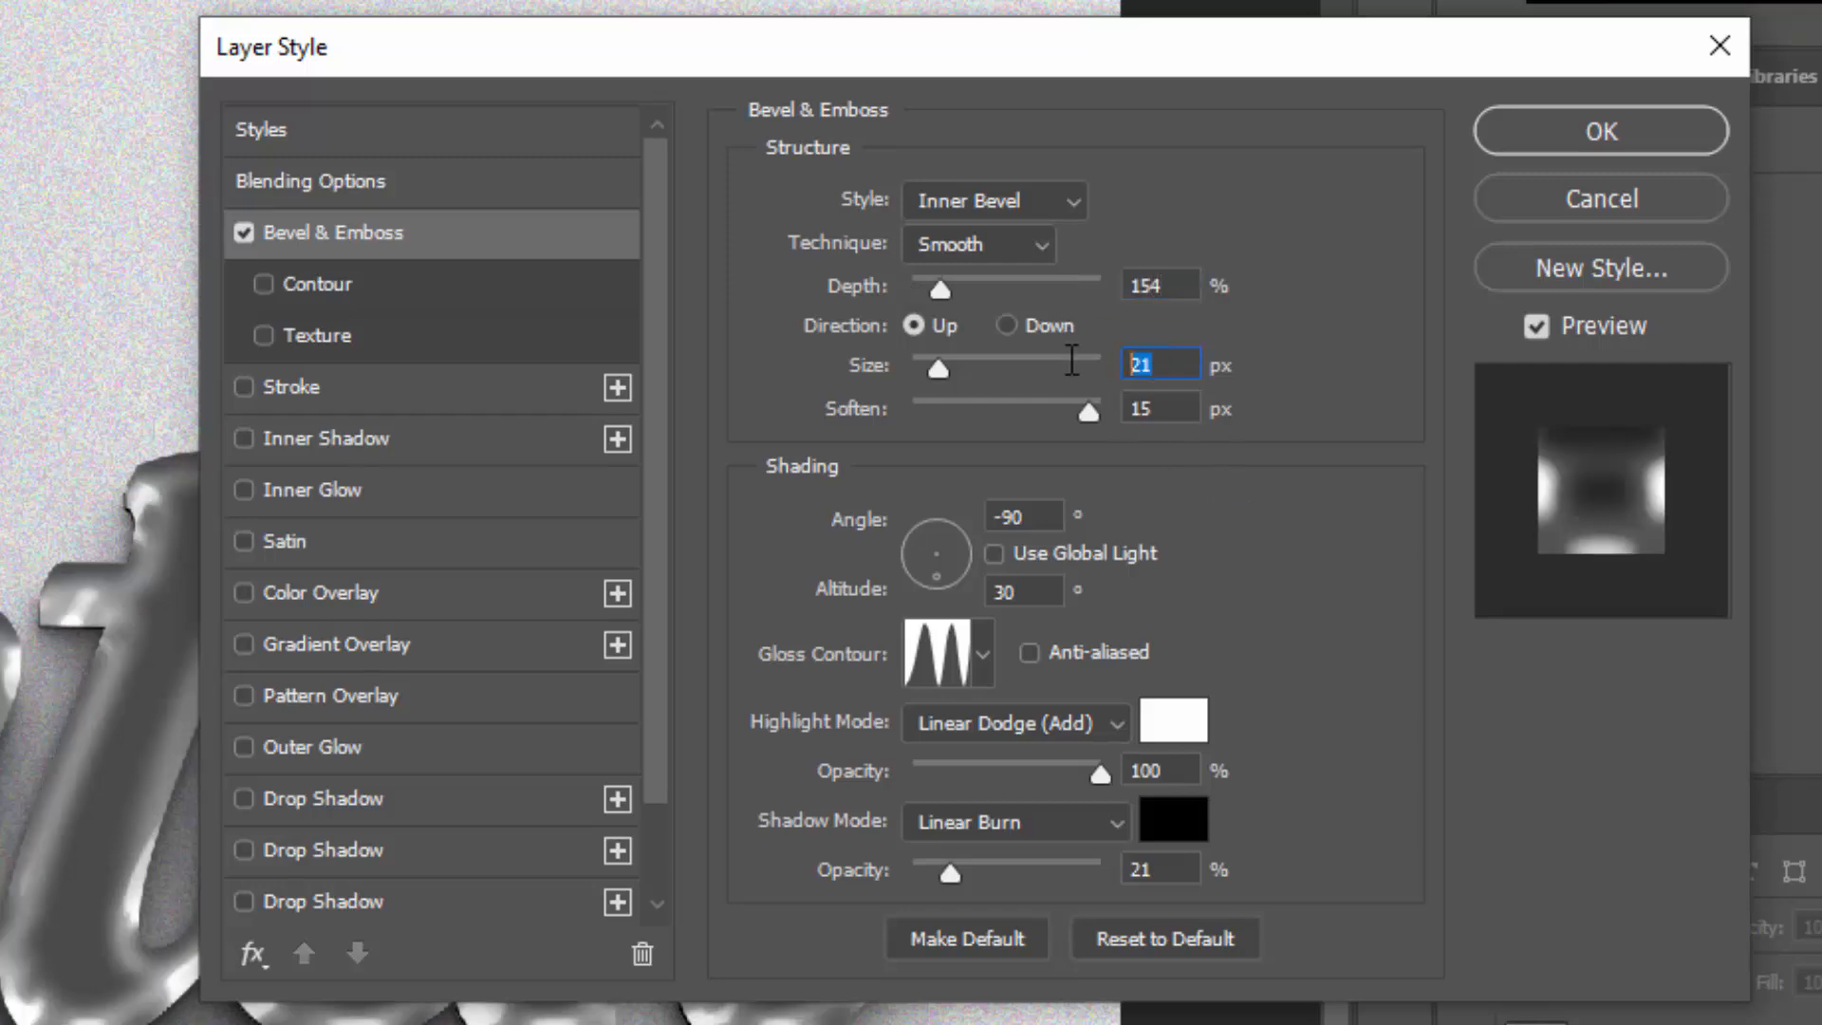
type("32")
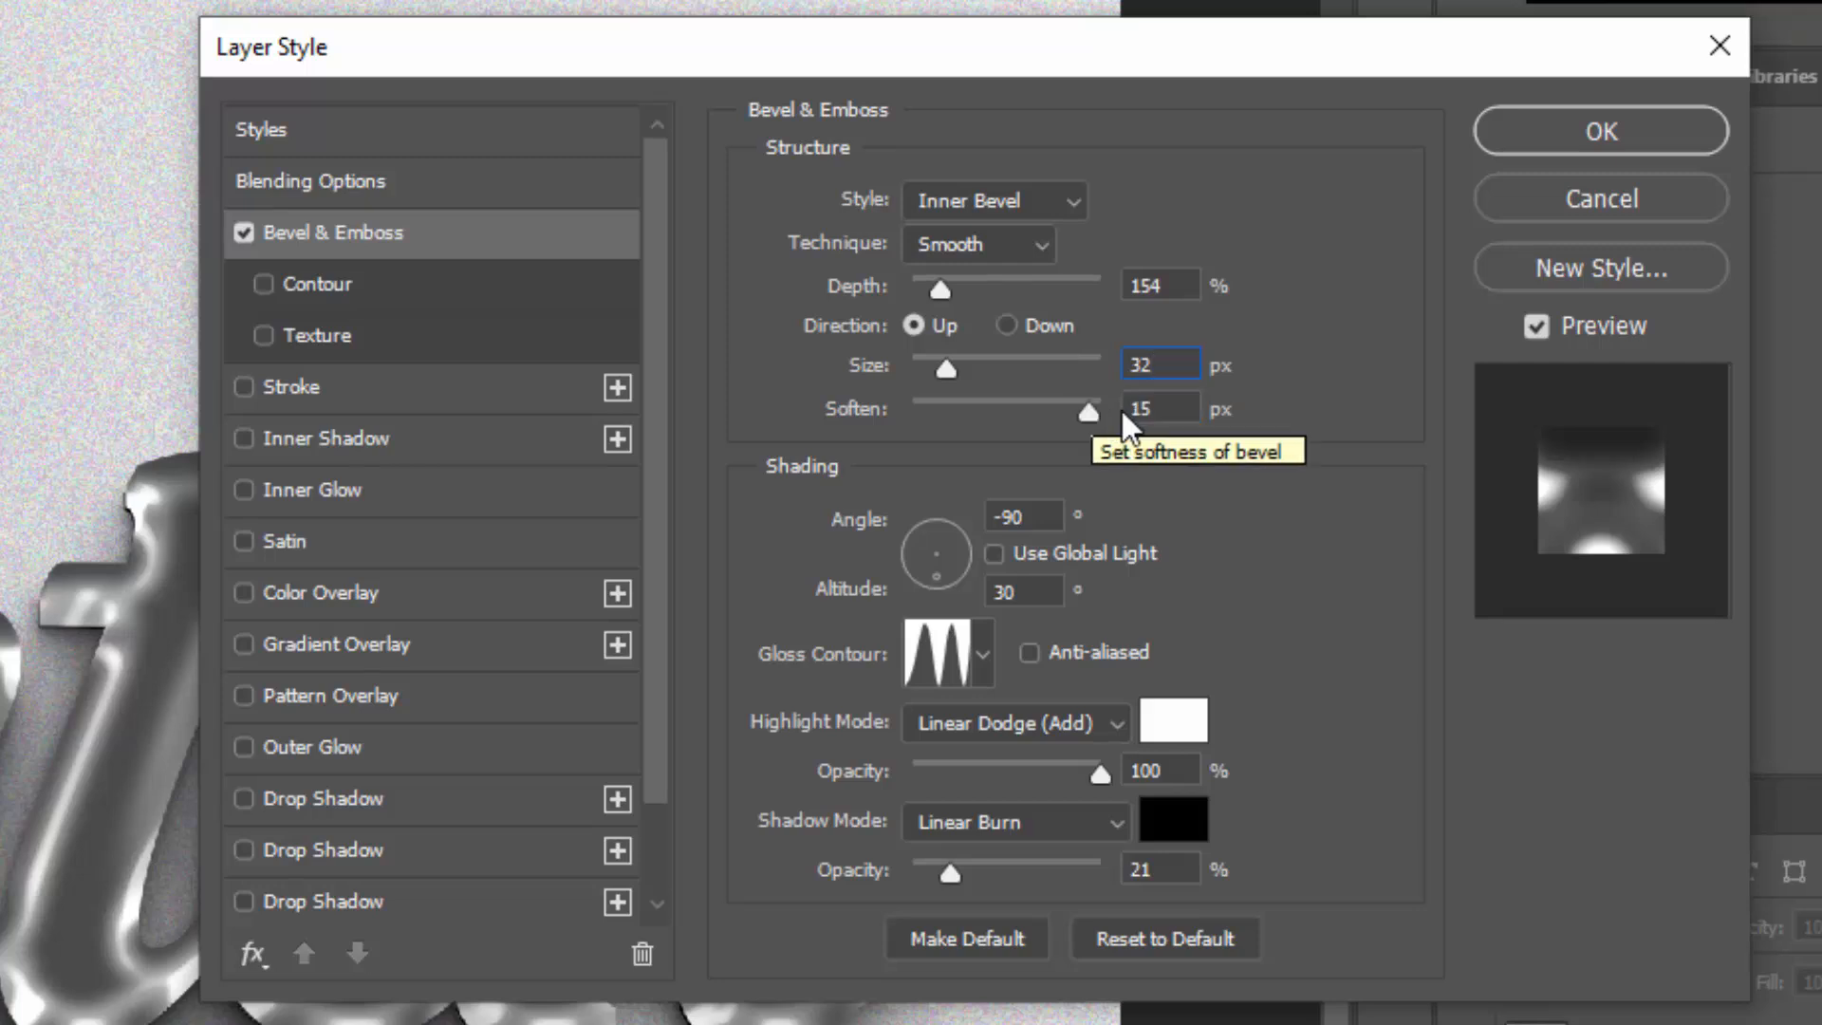
double_click(1141, 414)
type("16")
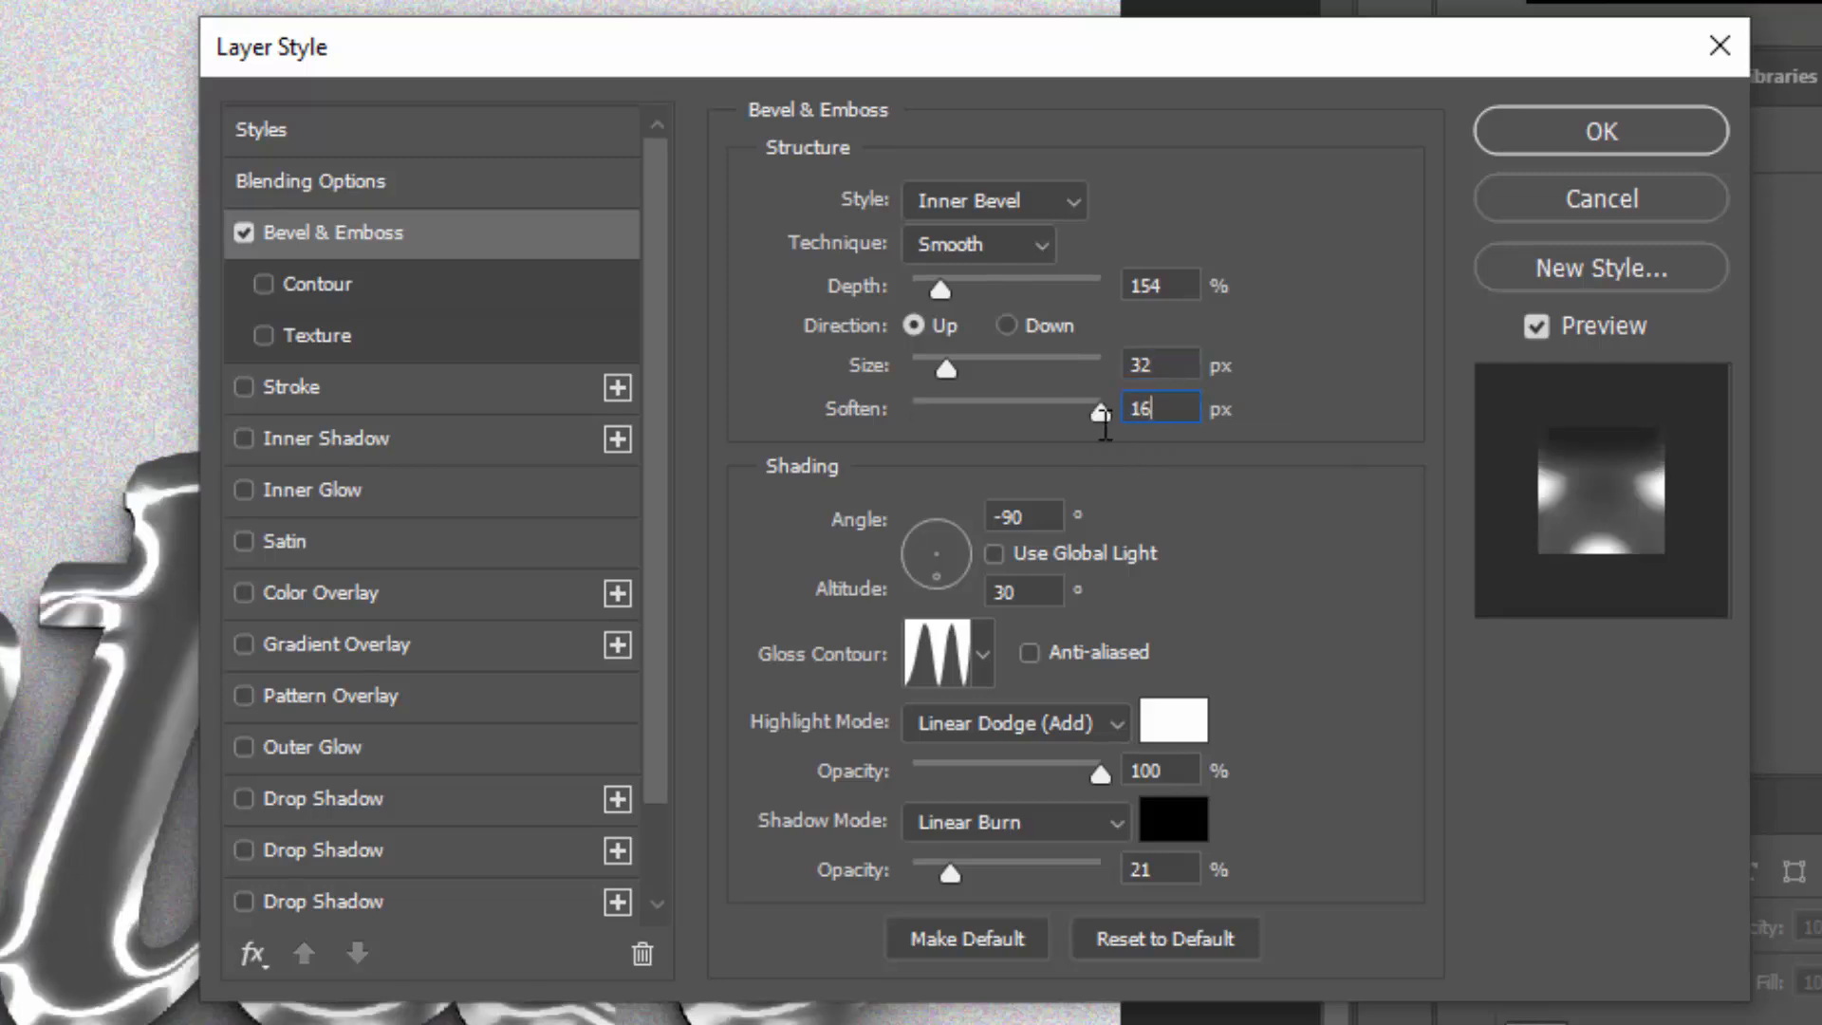
key("Tab")
Set the Border 1 bevel's shading angle to 90° and its gloss contour to the Linear preset
left_click_drag(1043, 524, 949, 518)
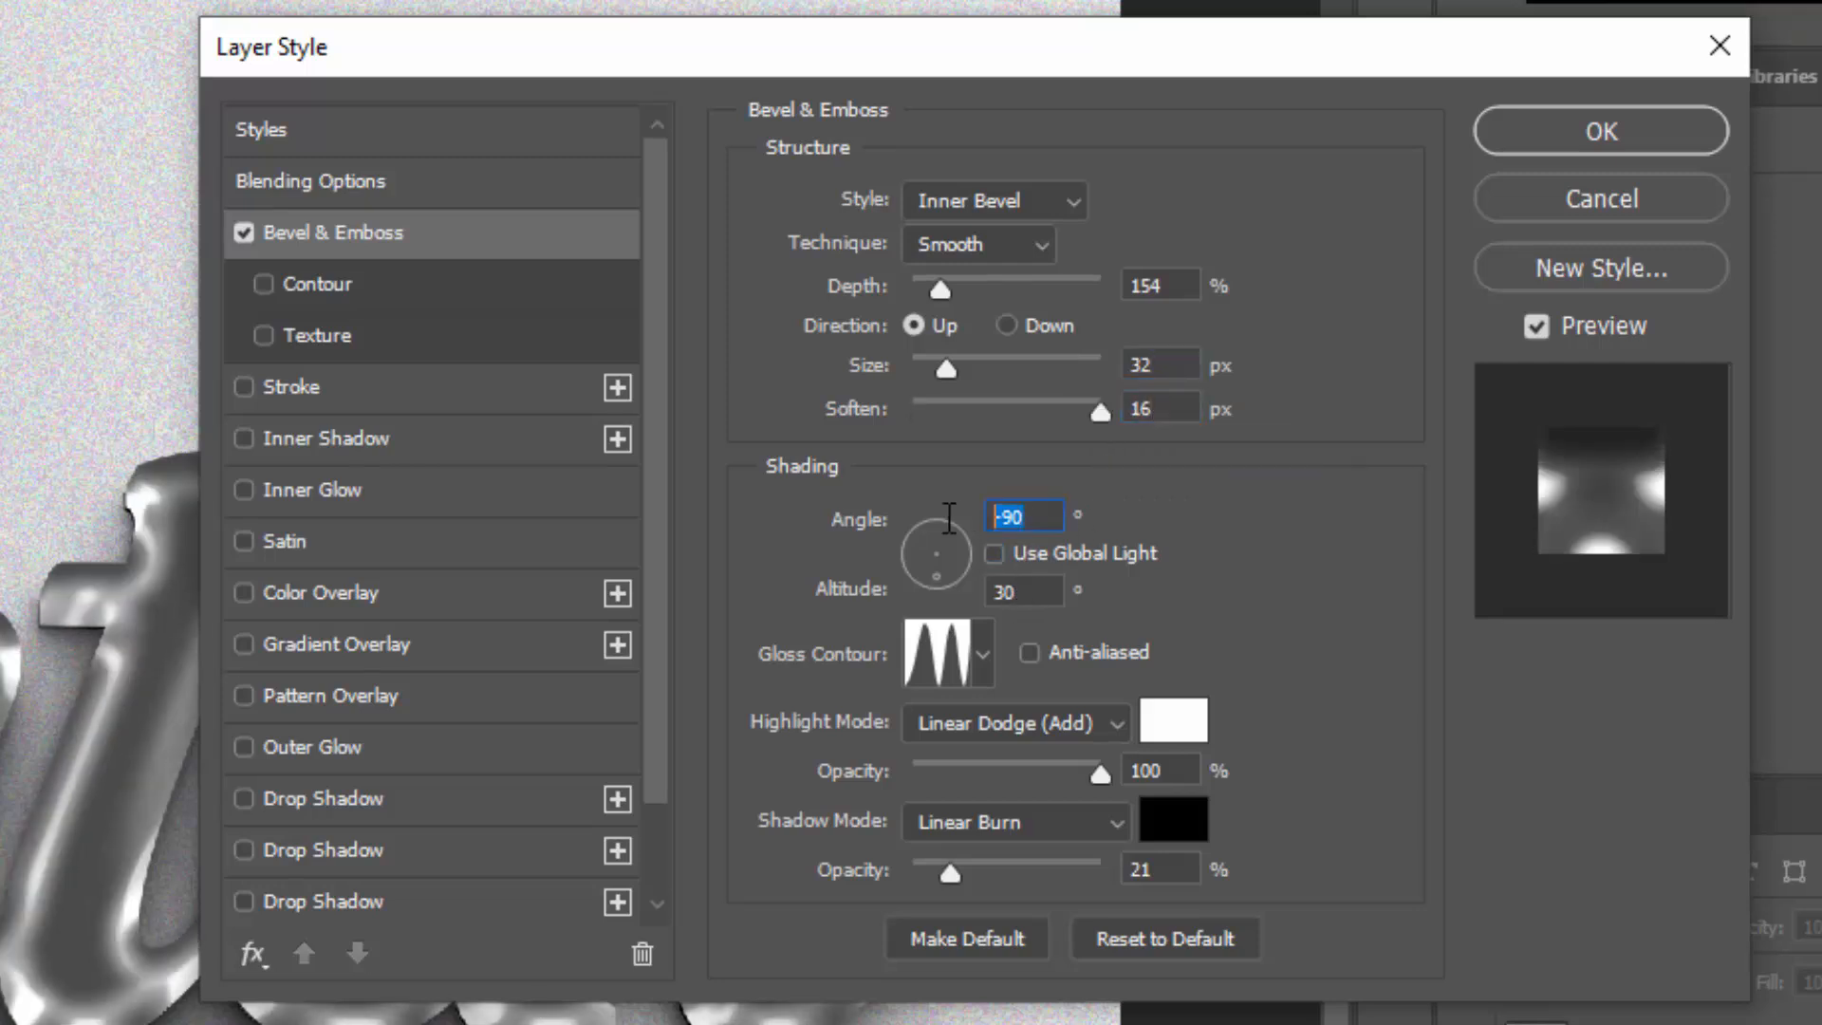
type("90")
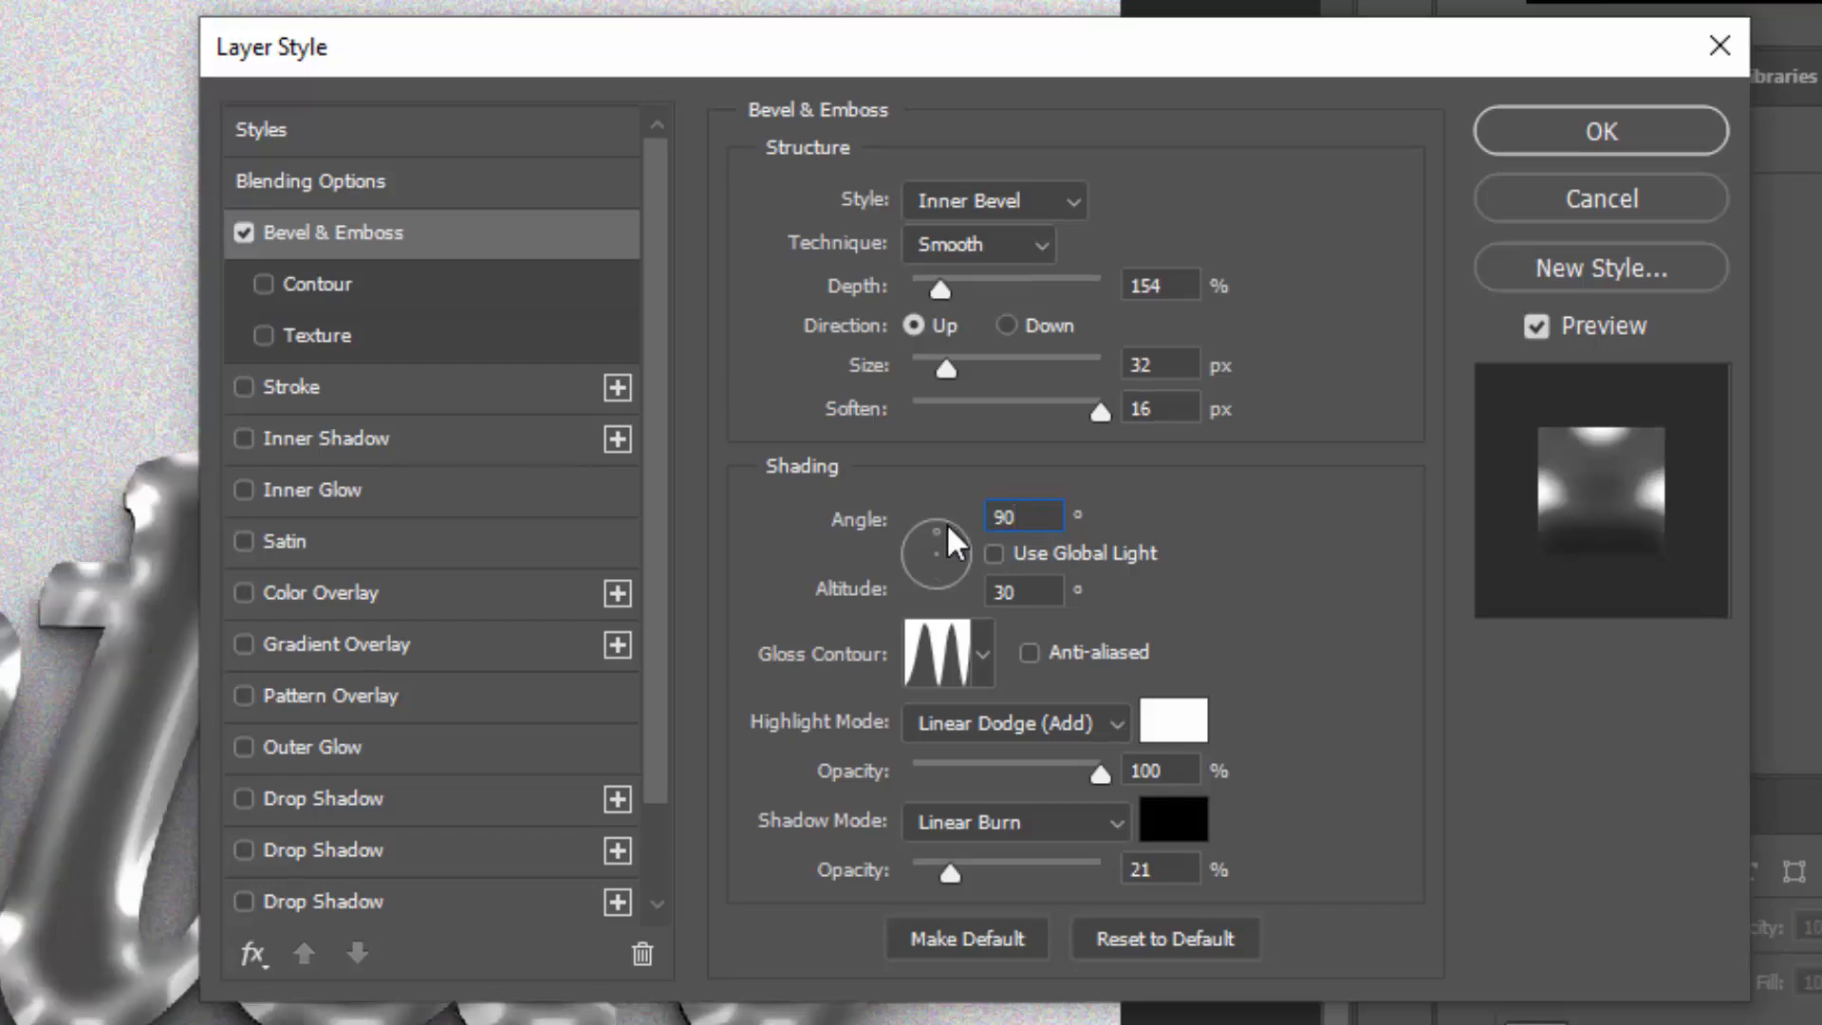
left_click(938, 653)
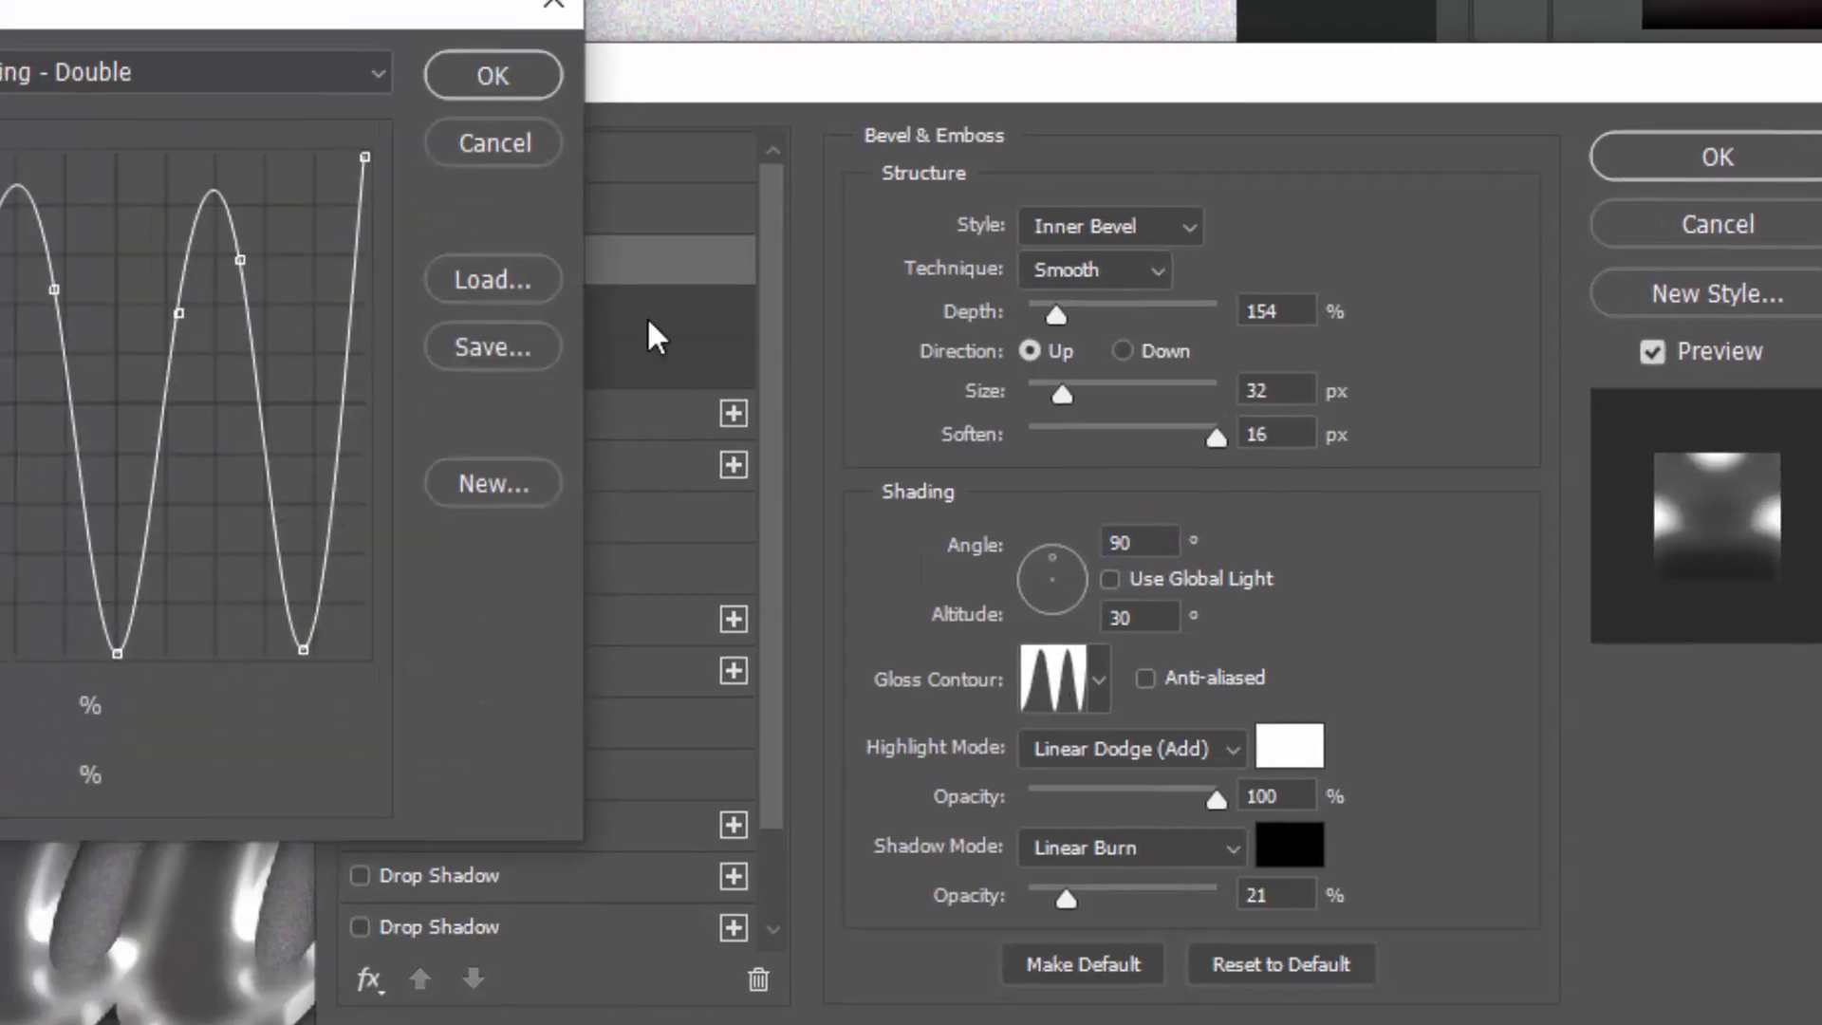
left_click(252, 74)
left_click(216, 251)
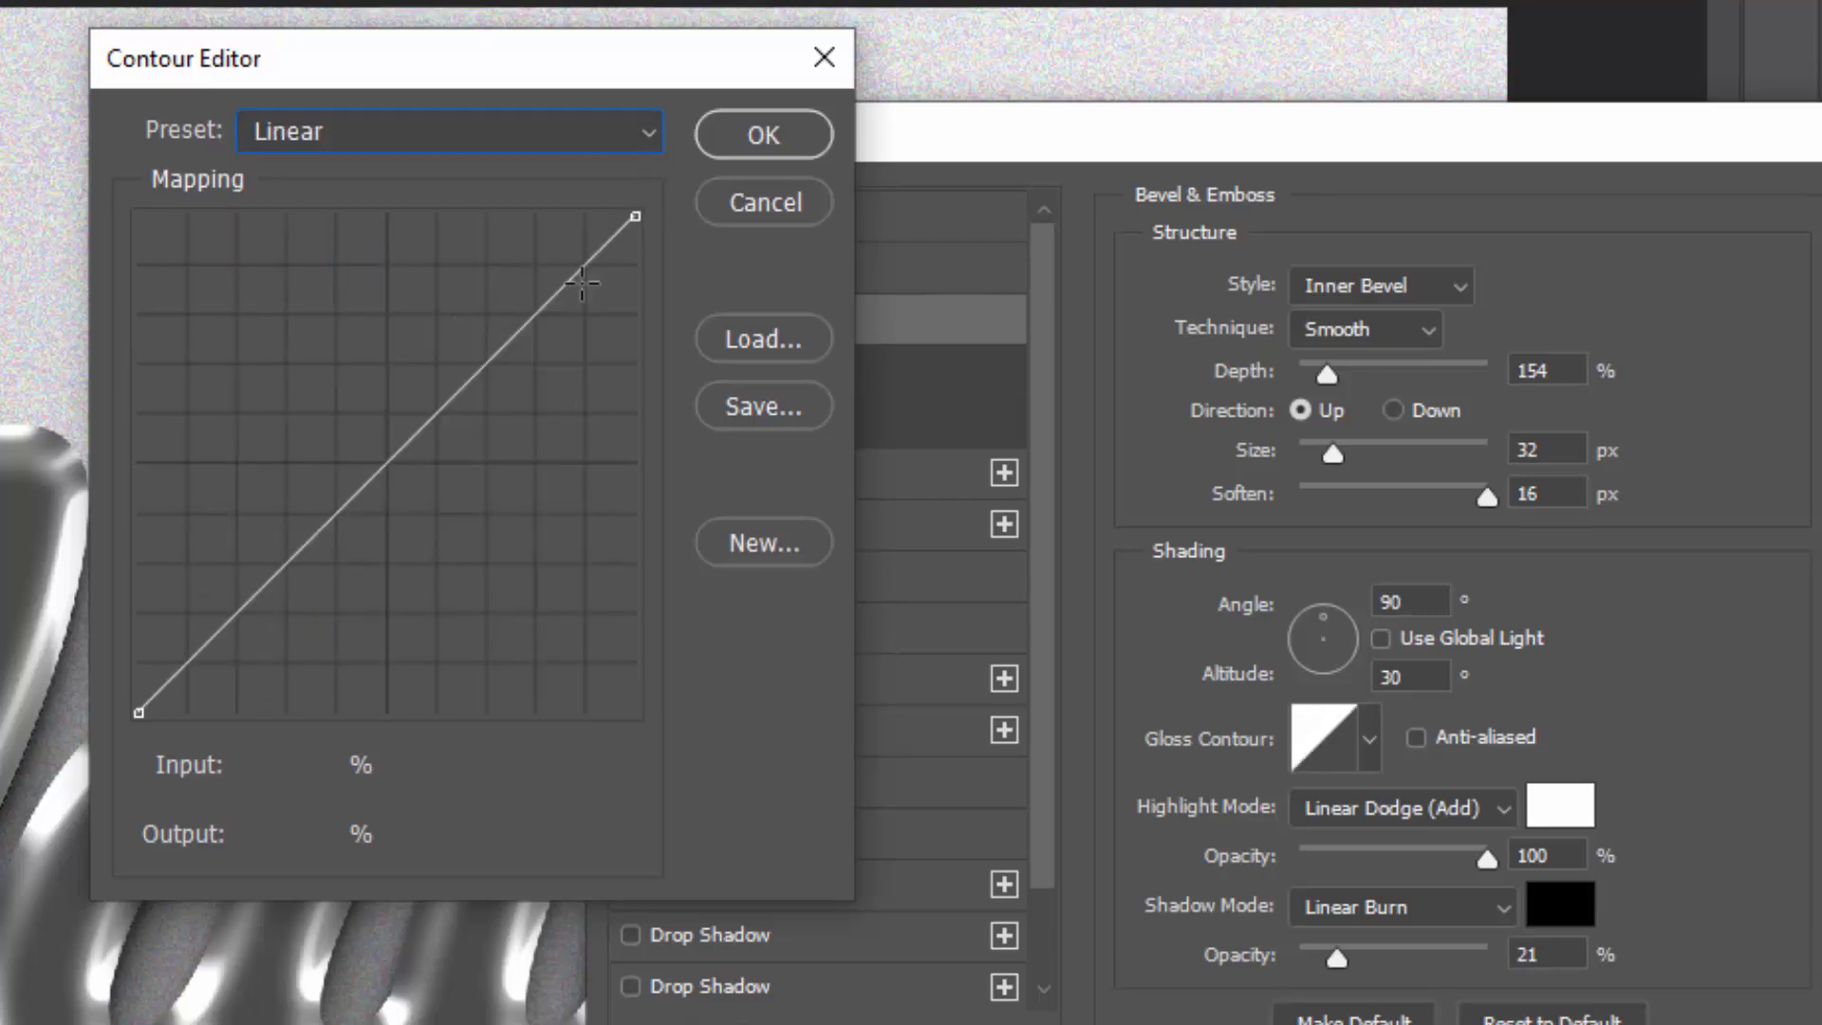
left_click(764, 134)
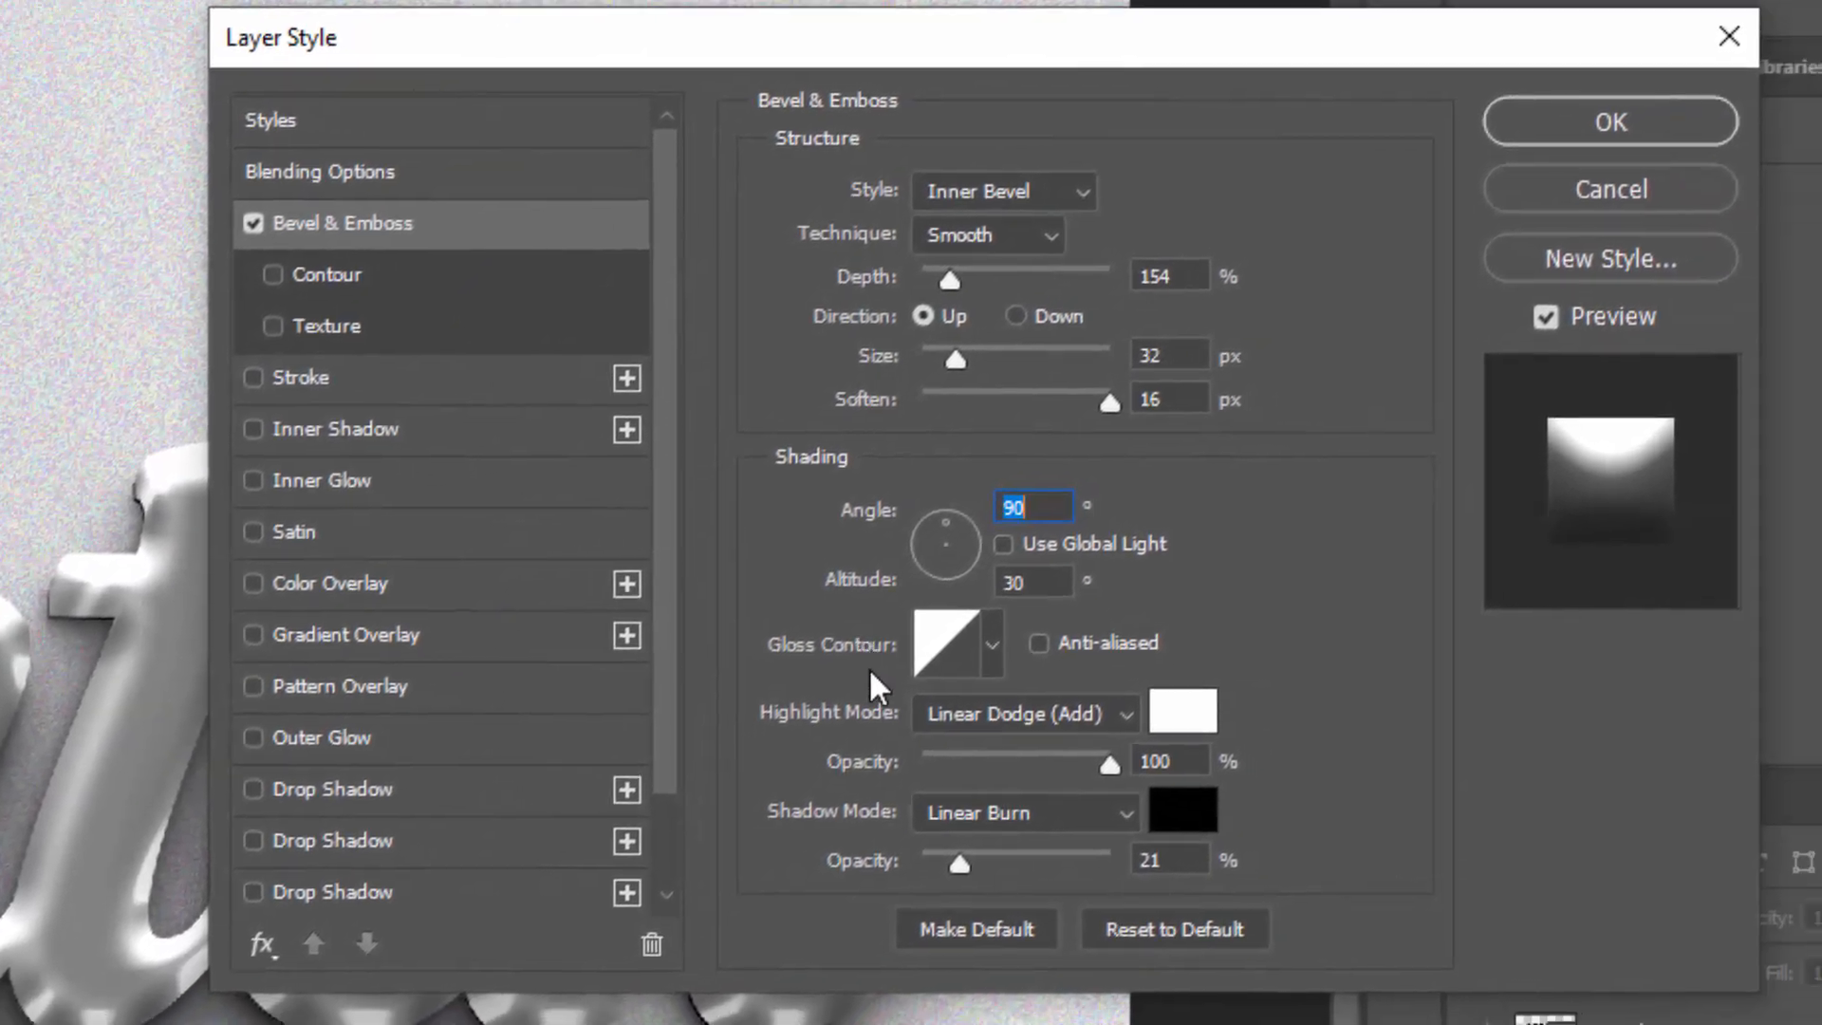
Set the bevel highlight to Screen mode, colour b7b7b7 and 0% opacity, and the bevel shadow's opacity to 14%
double_click(1153, 761)
type("0")
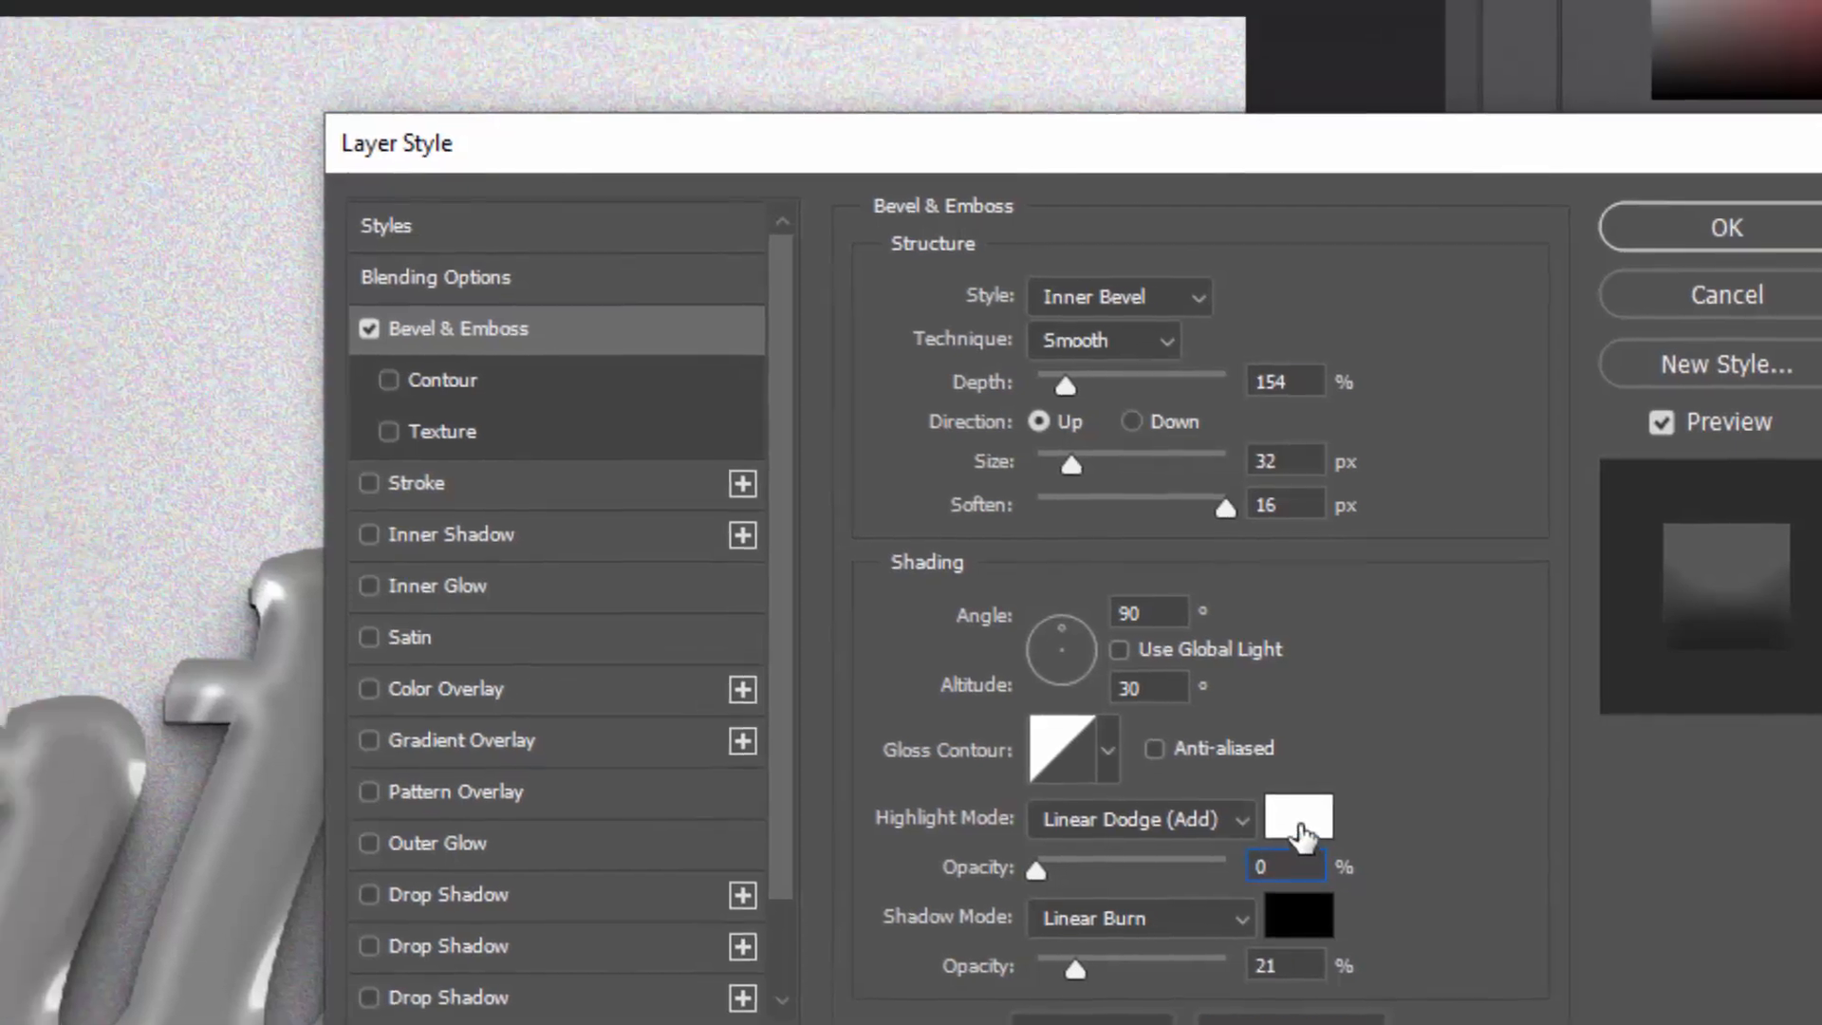
left_click(1183, 714)
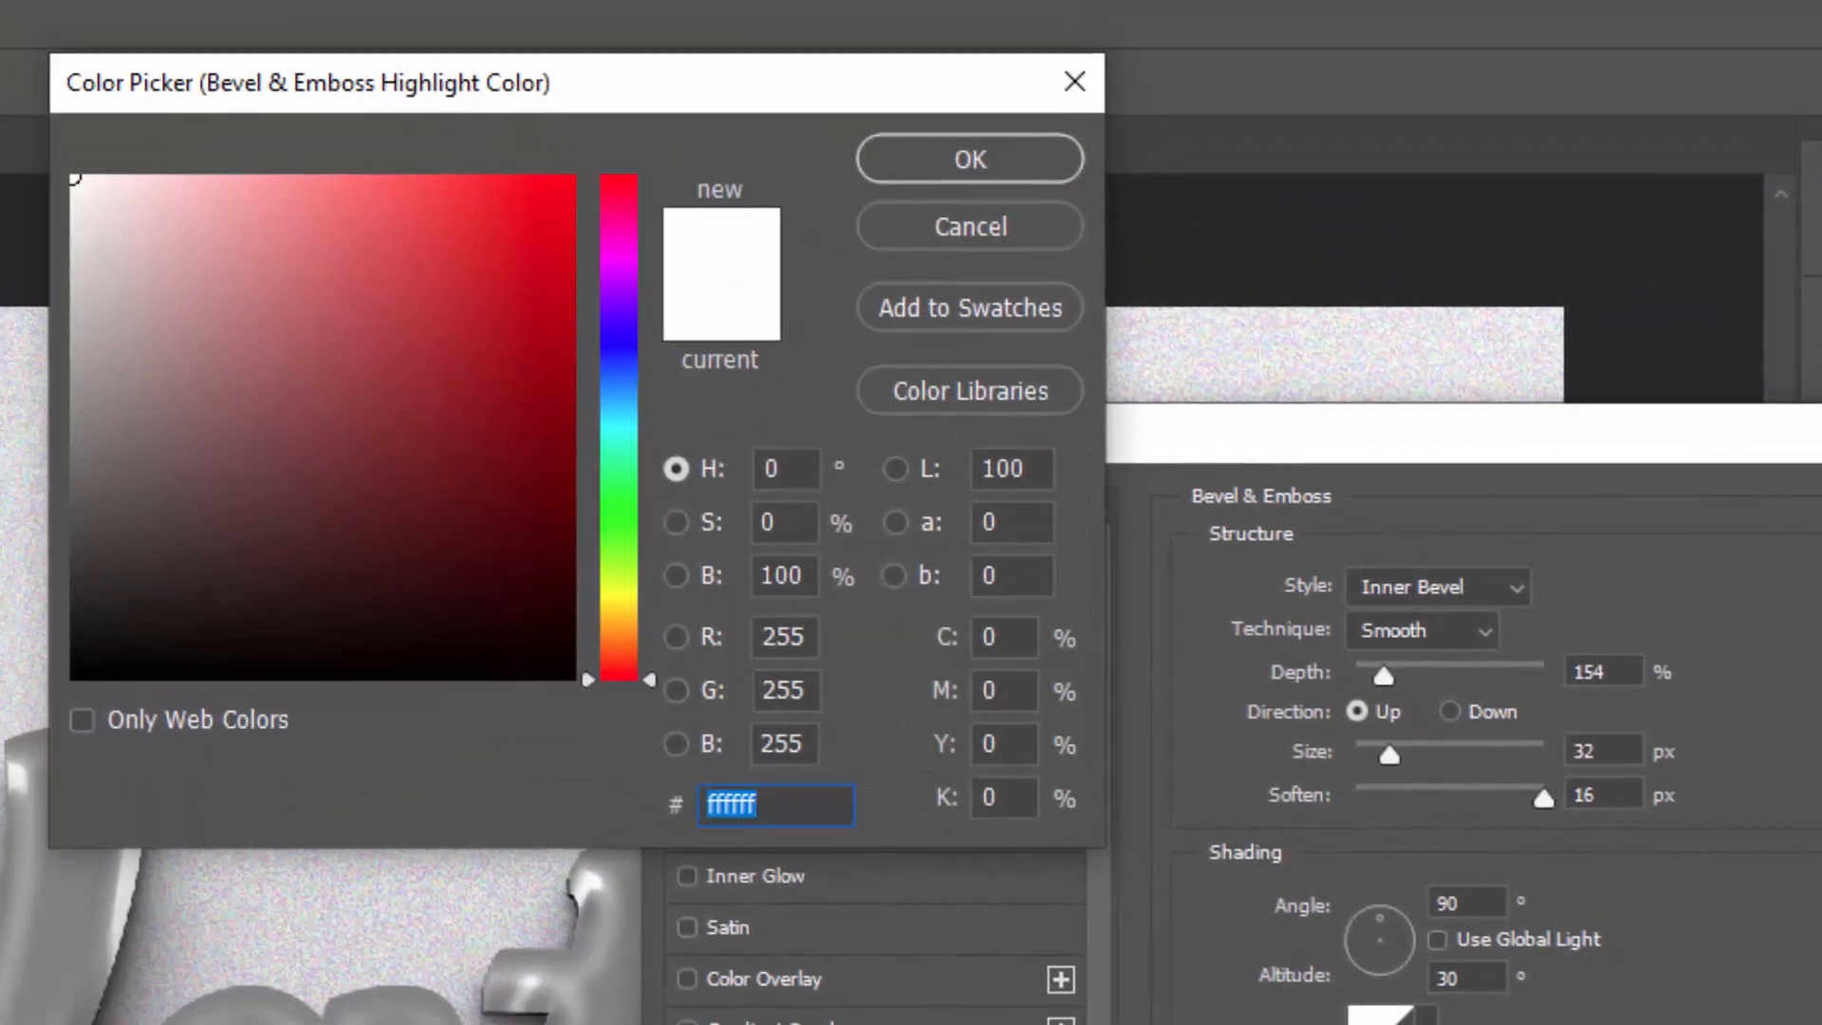
type("b7b7b7")
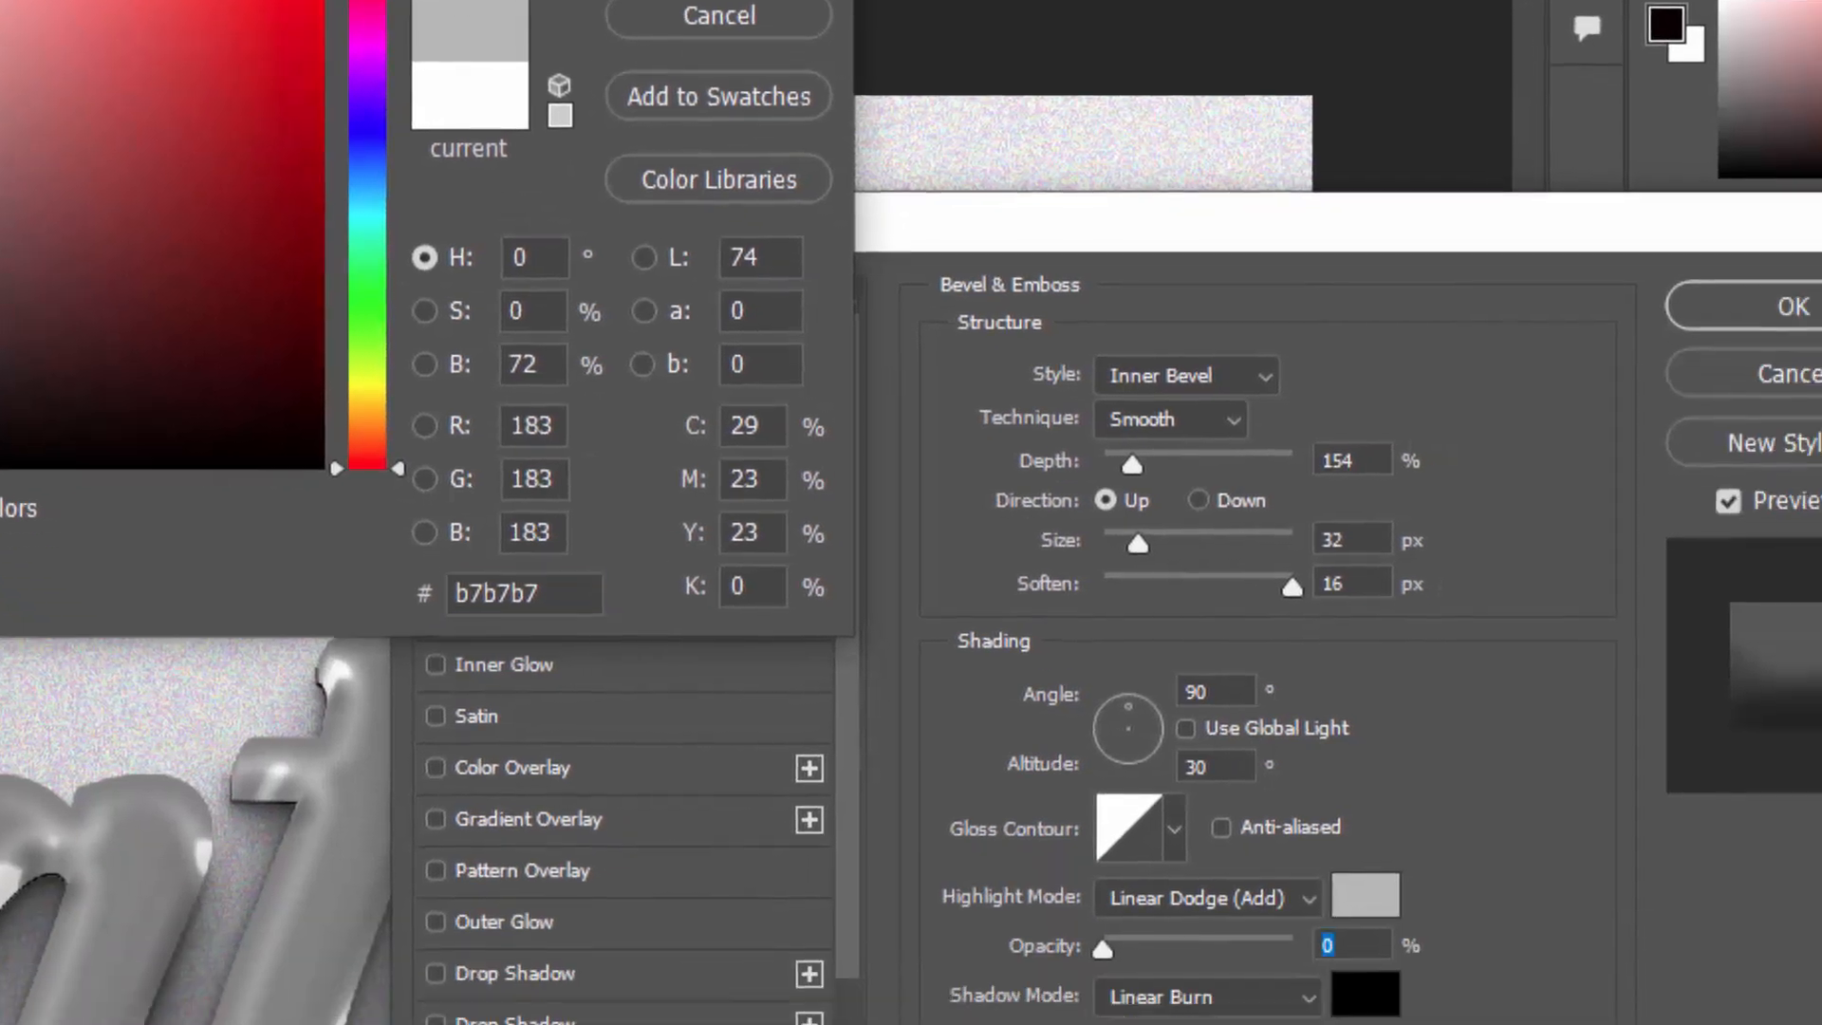
left_click(970, 159)
left_click(959, 728)
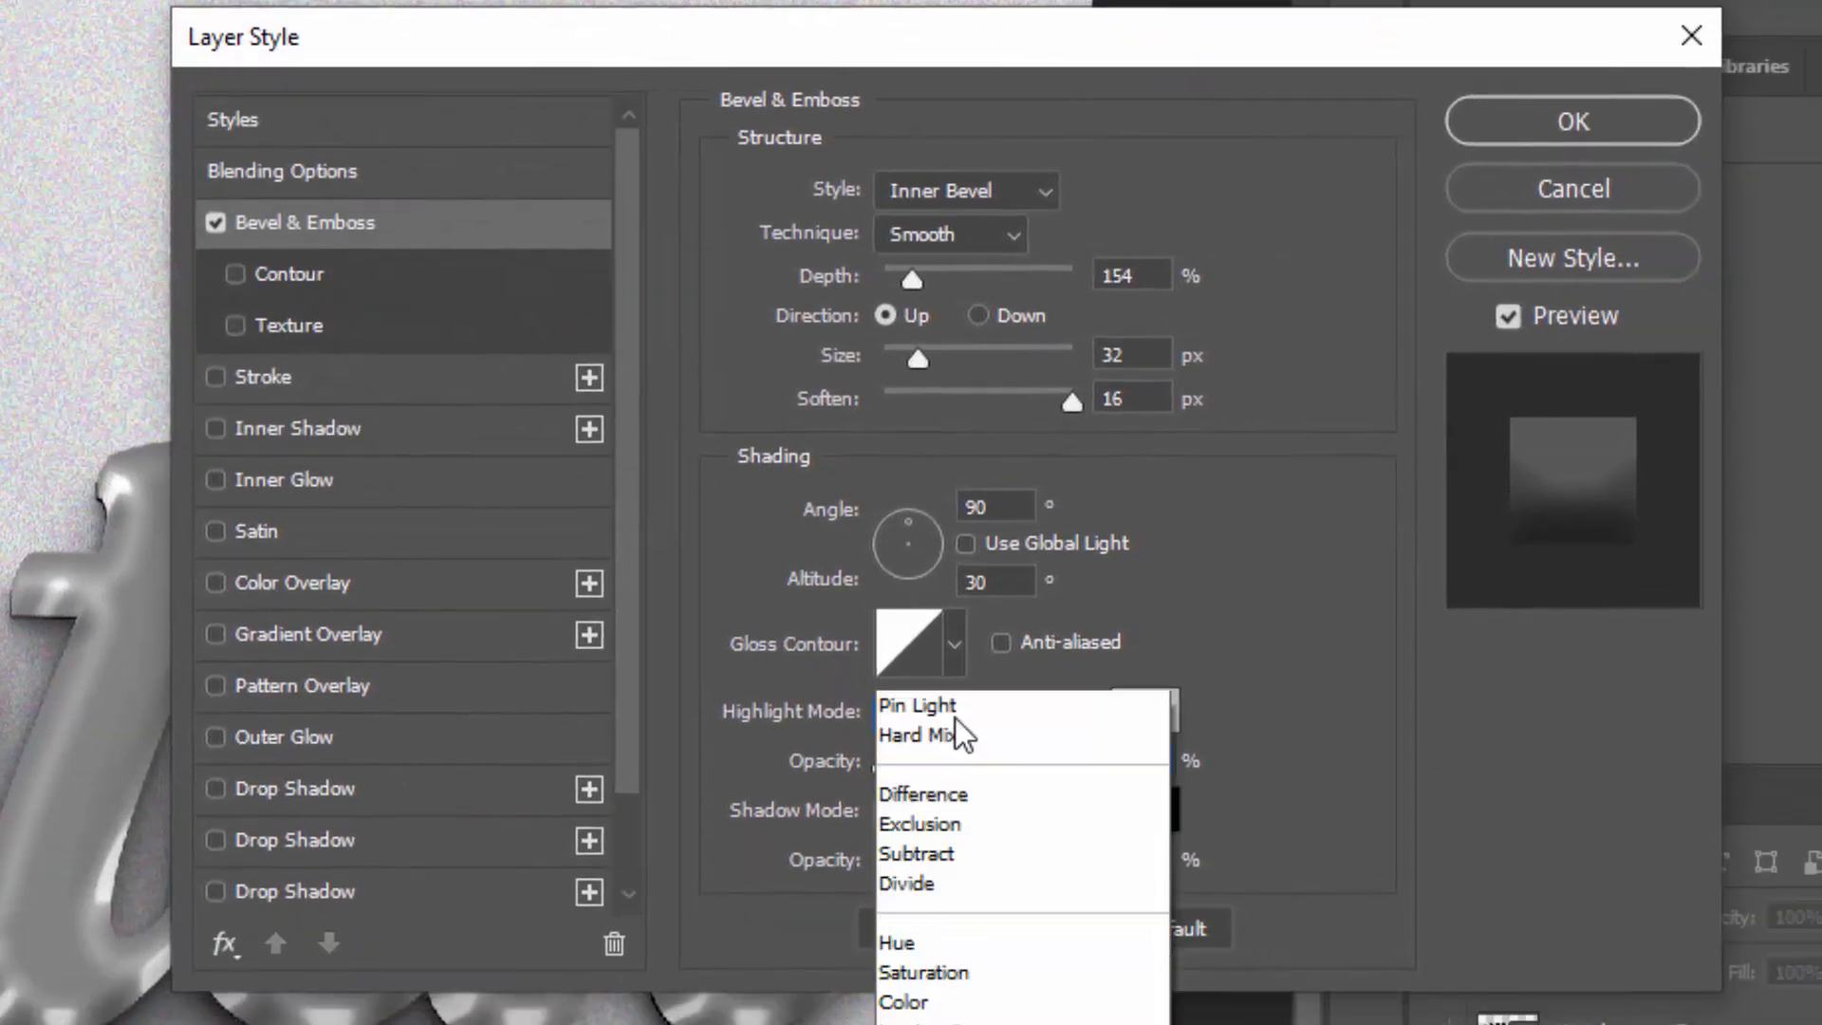
scroll(960, 737, "up", 5)
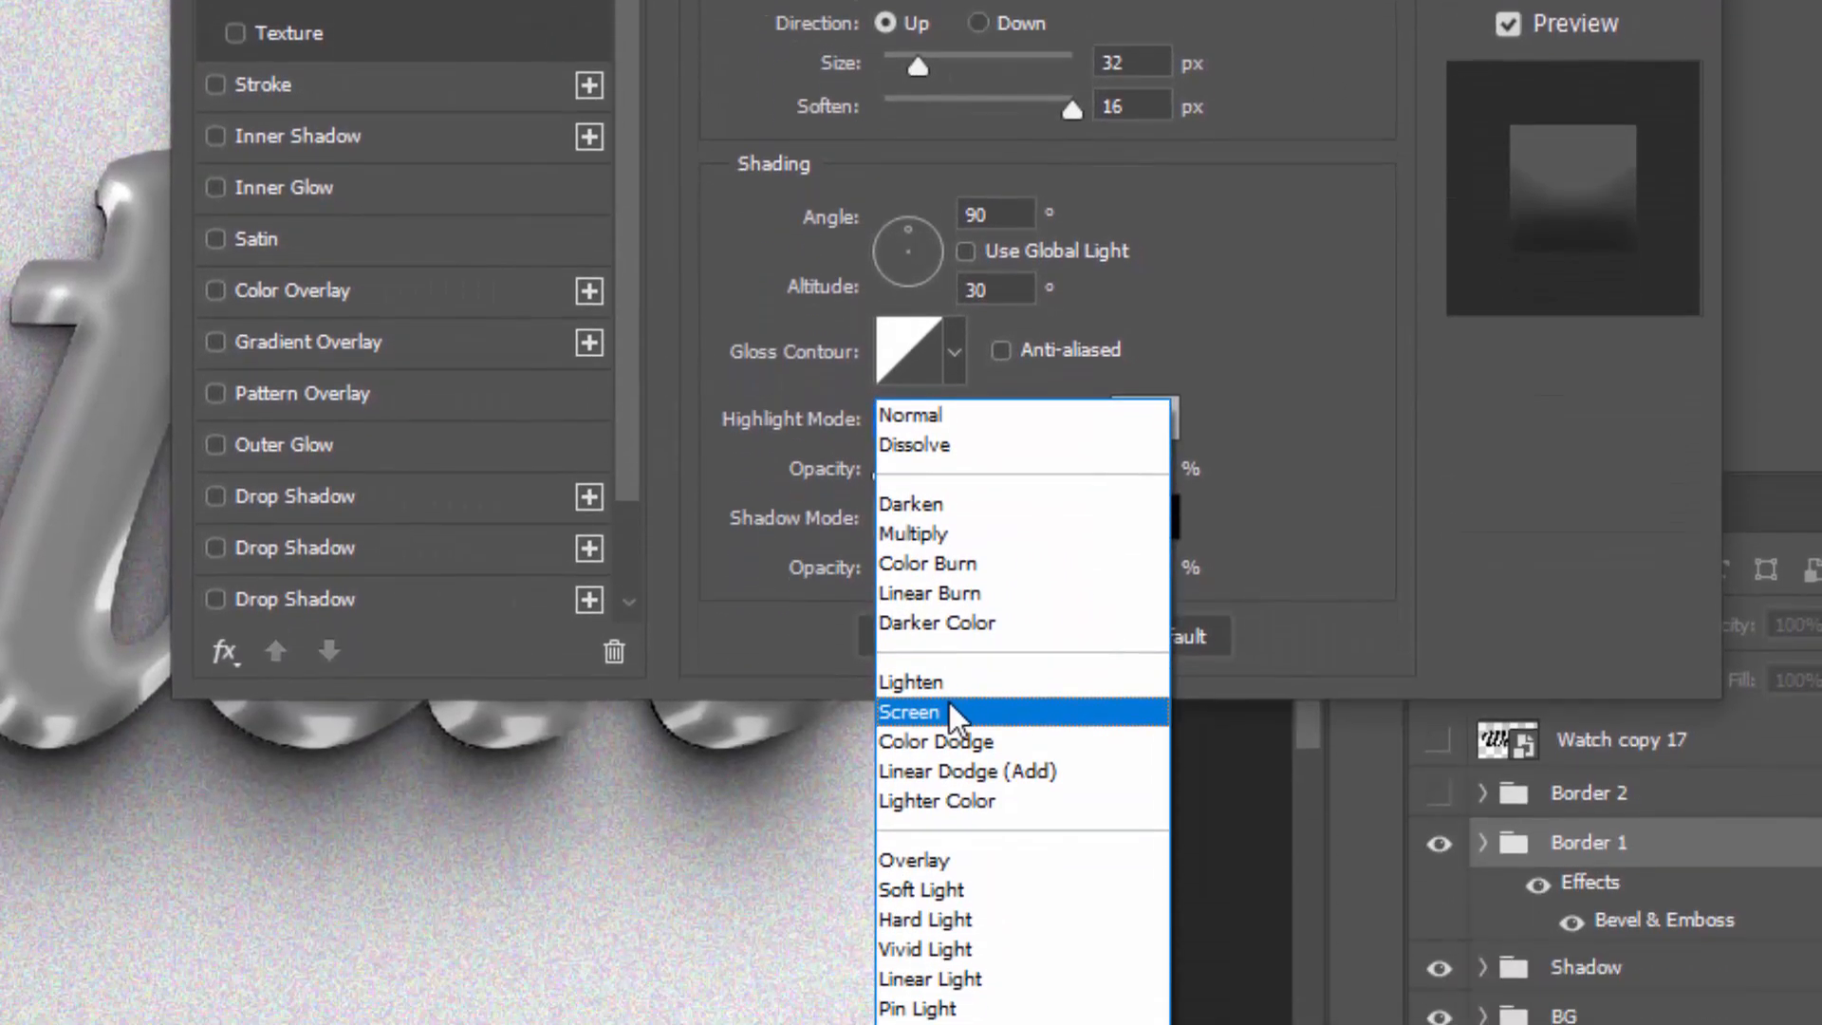
left_click(949, 839)
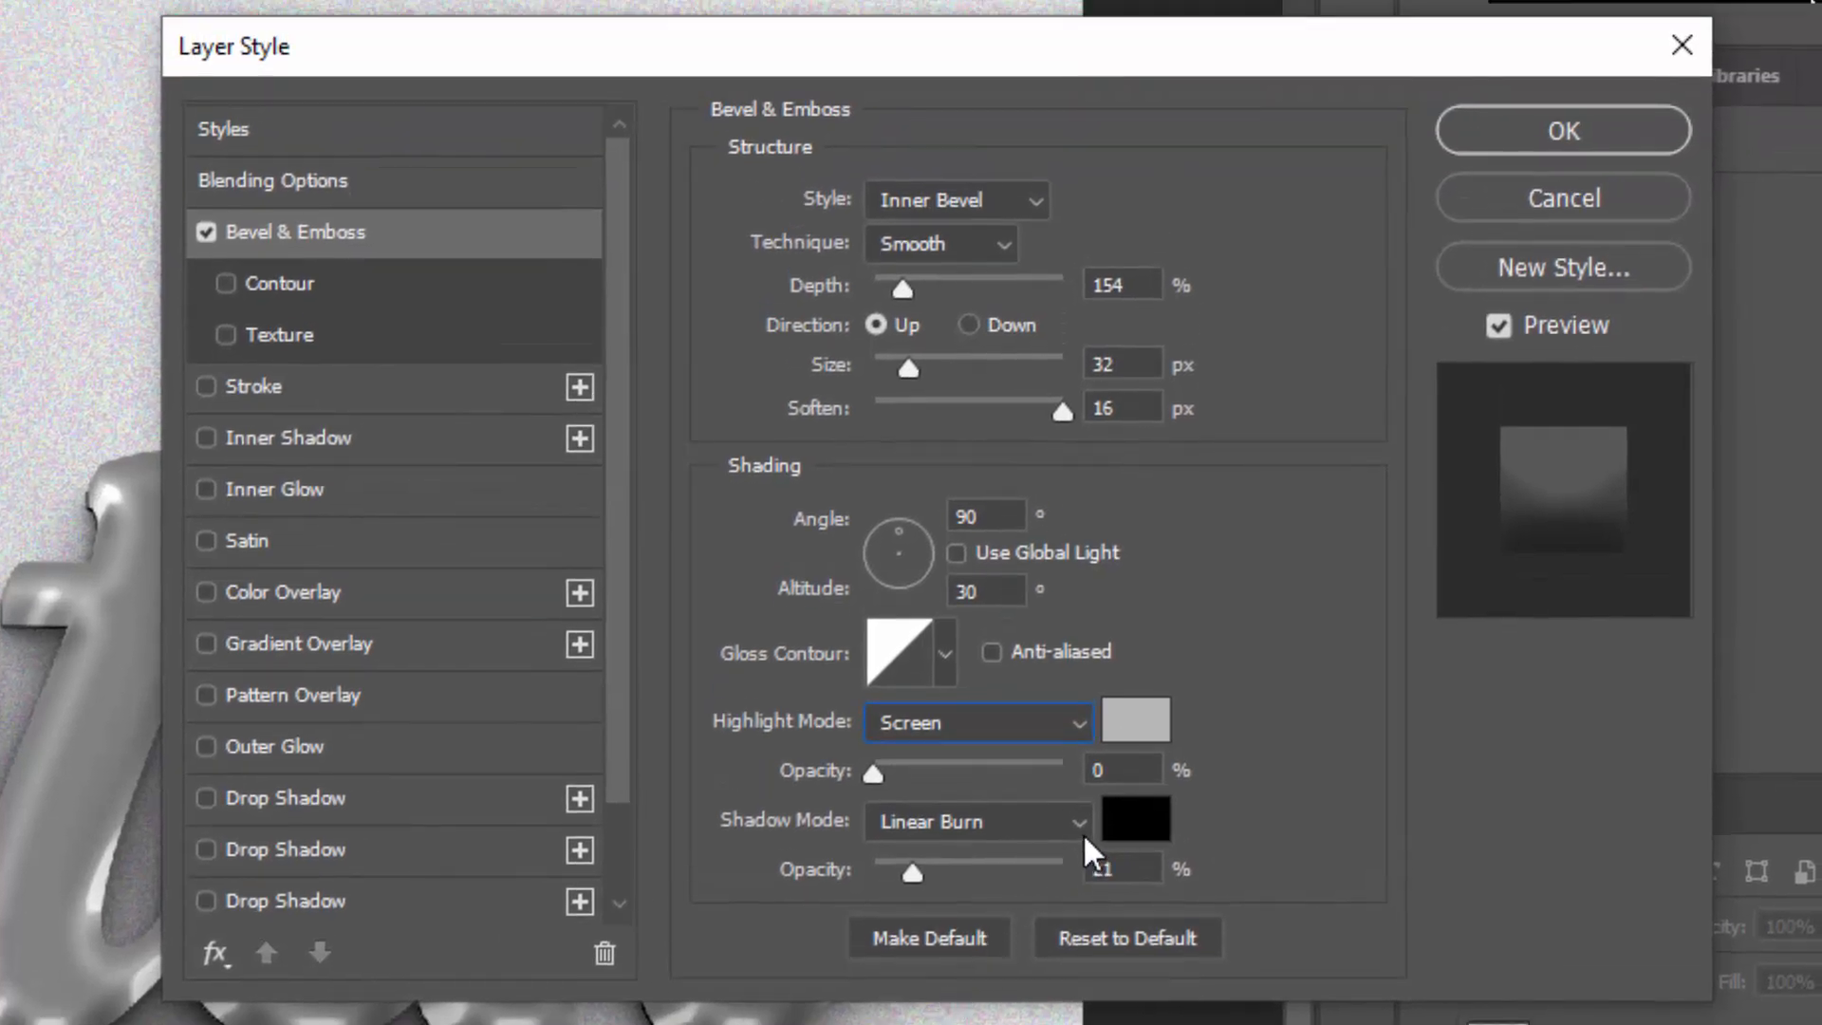
double_click(1101, 868)
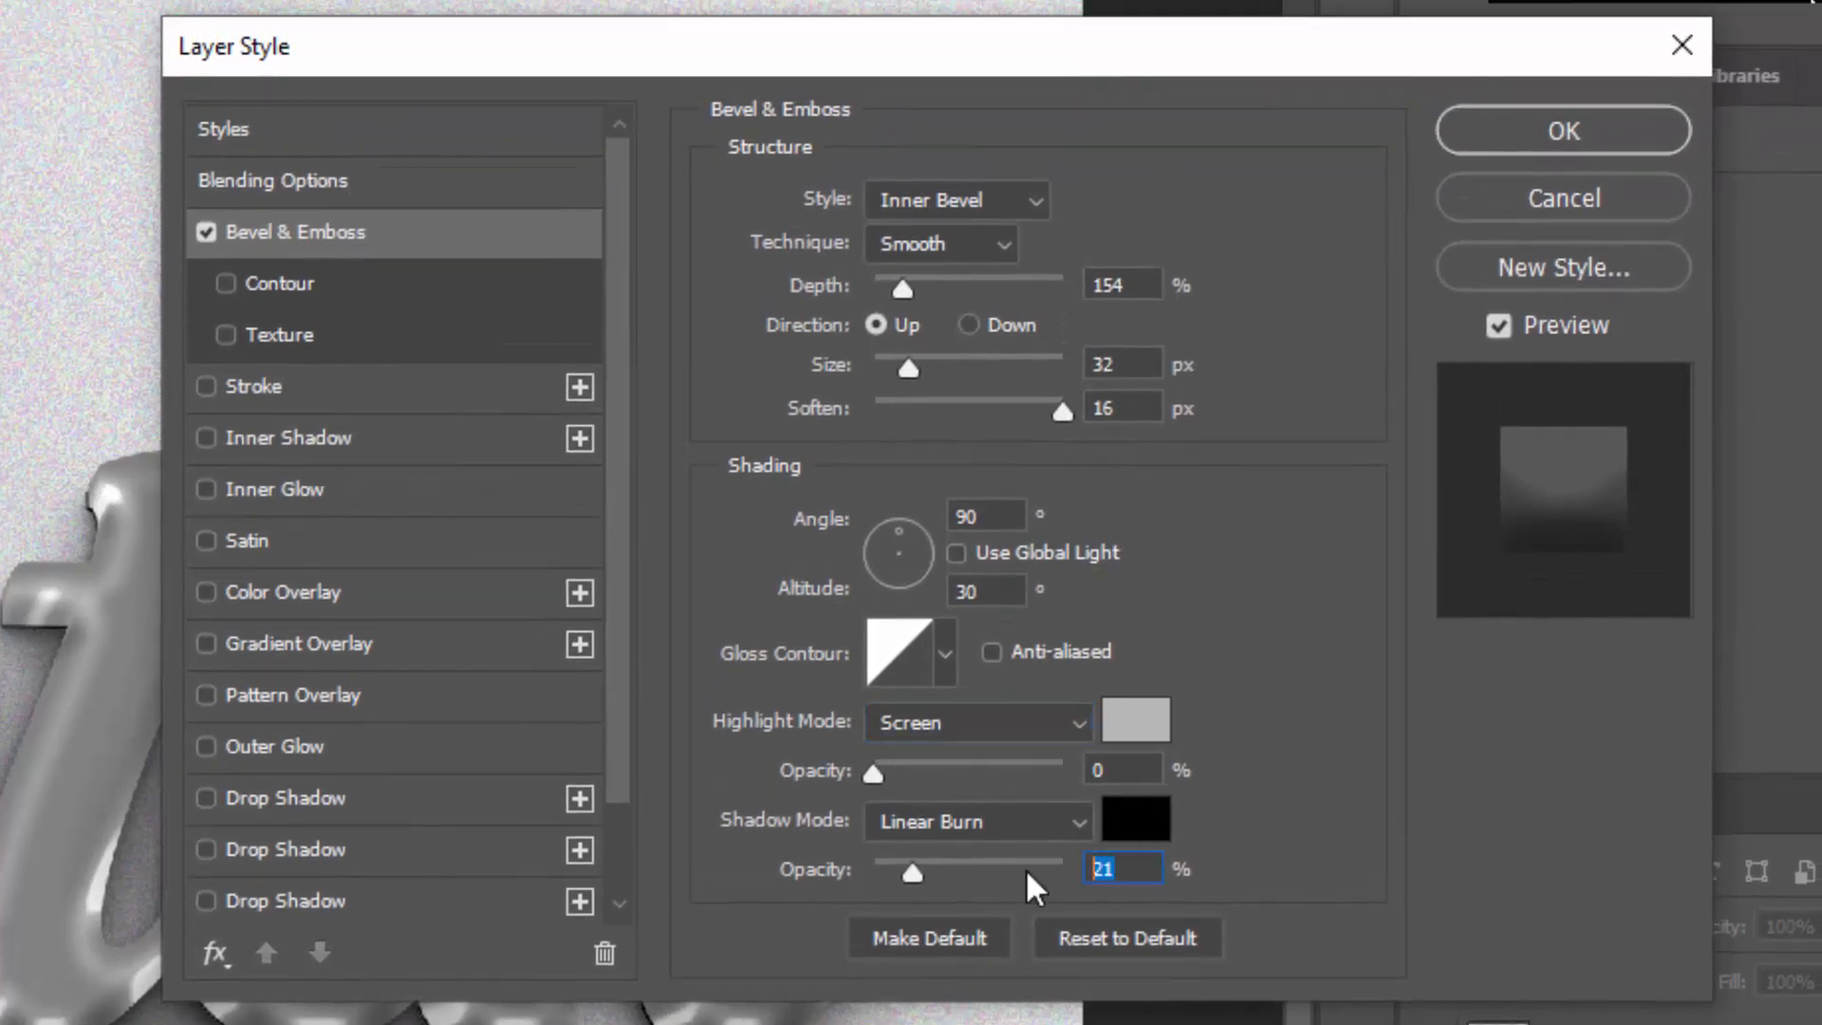
type("14")
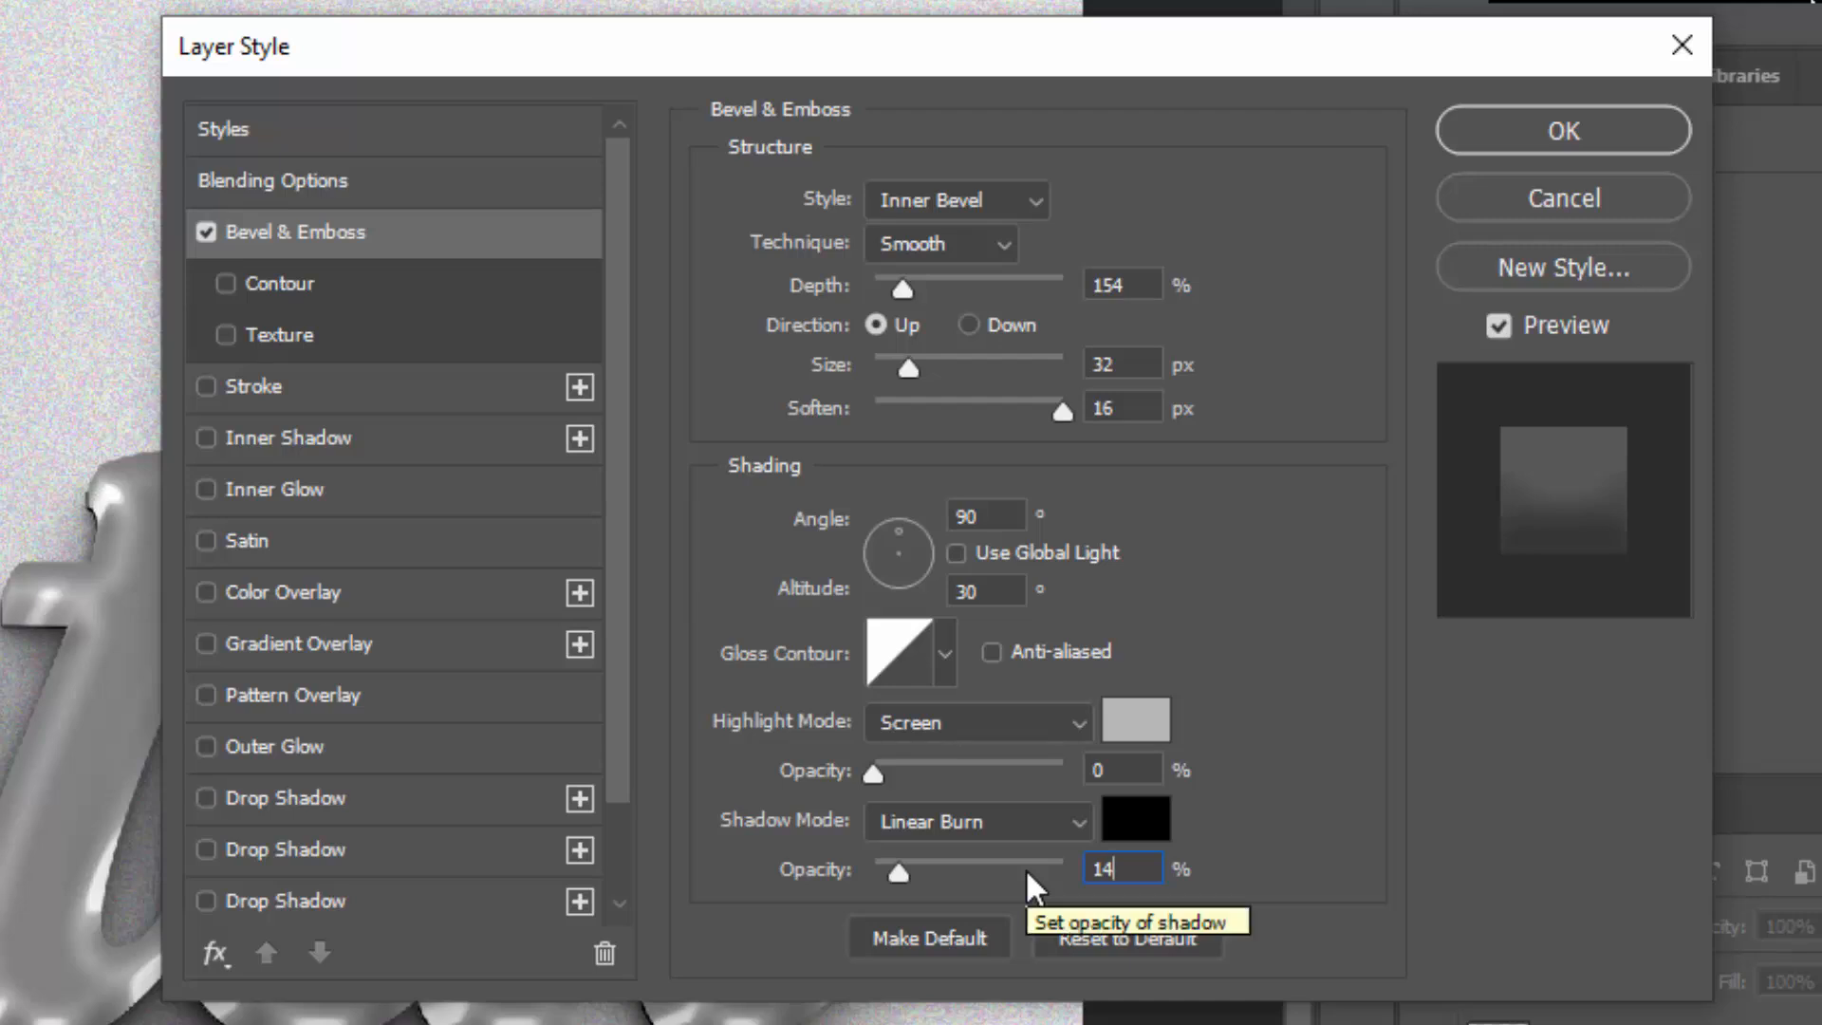
Add a Color Overlay to Border 1 in Linear Burn mode with colour c98400 and apply the layer style
left_click(404, 598)
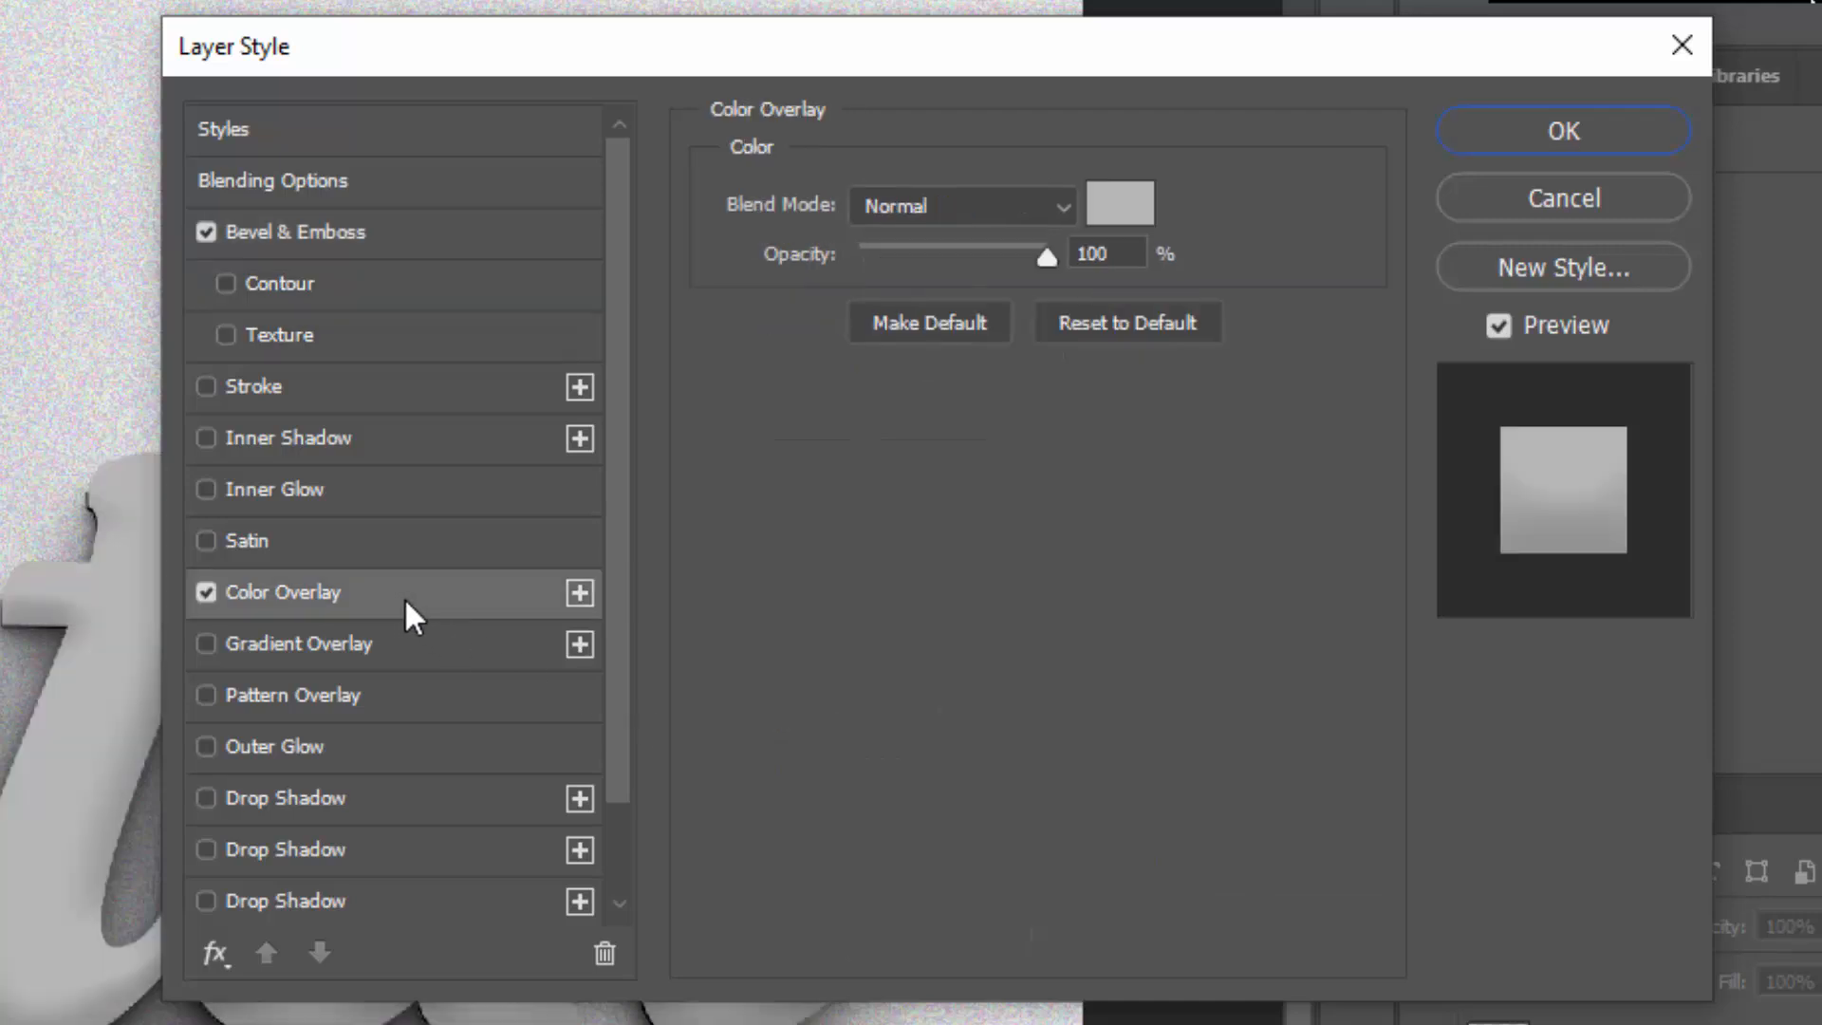
left_click(962, 224)
left_click(936, 418)
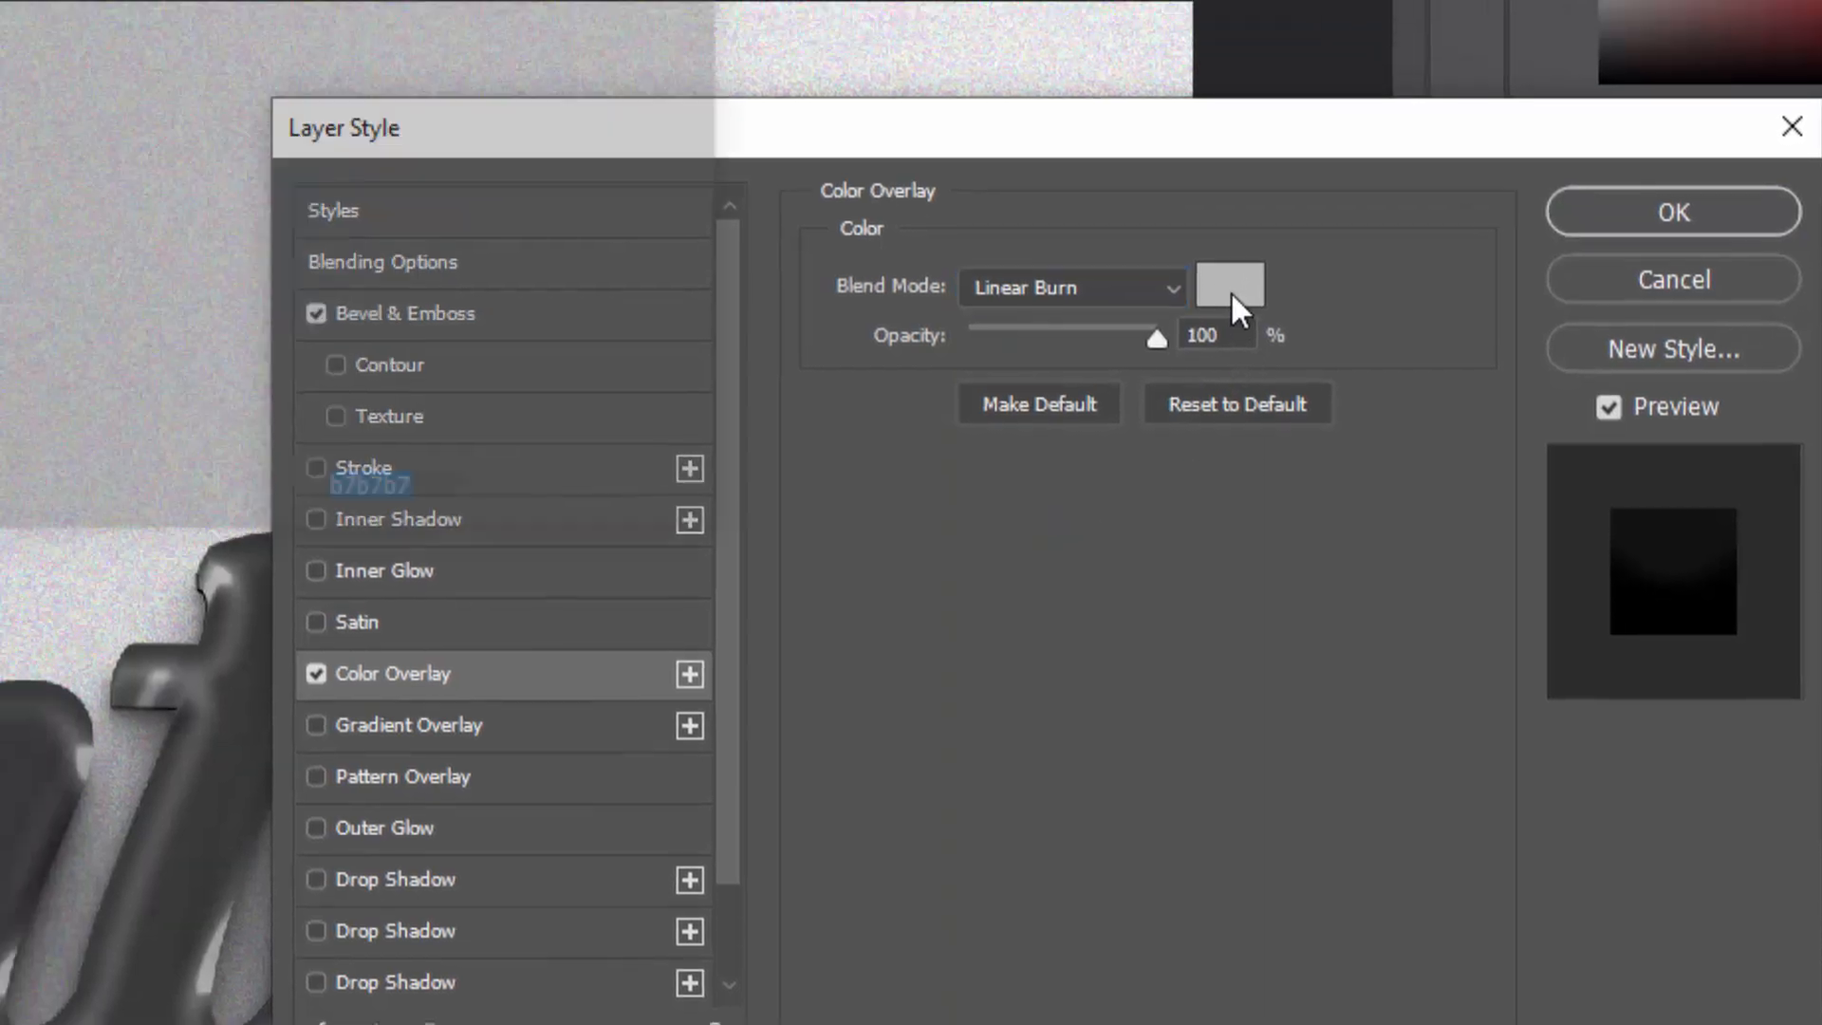
left_click(1120, 203)
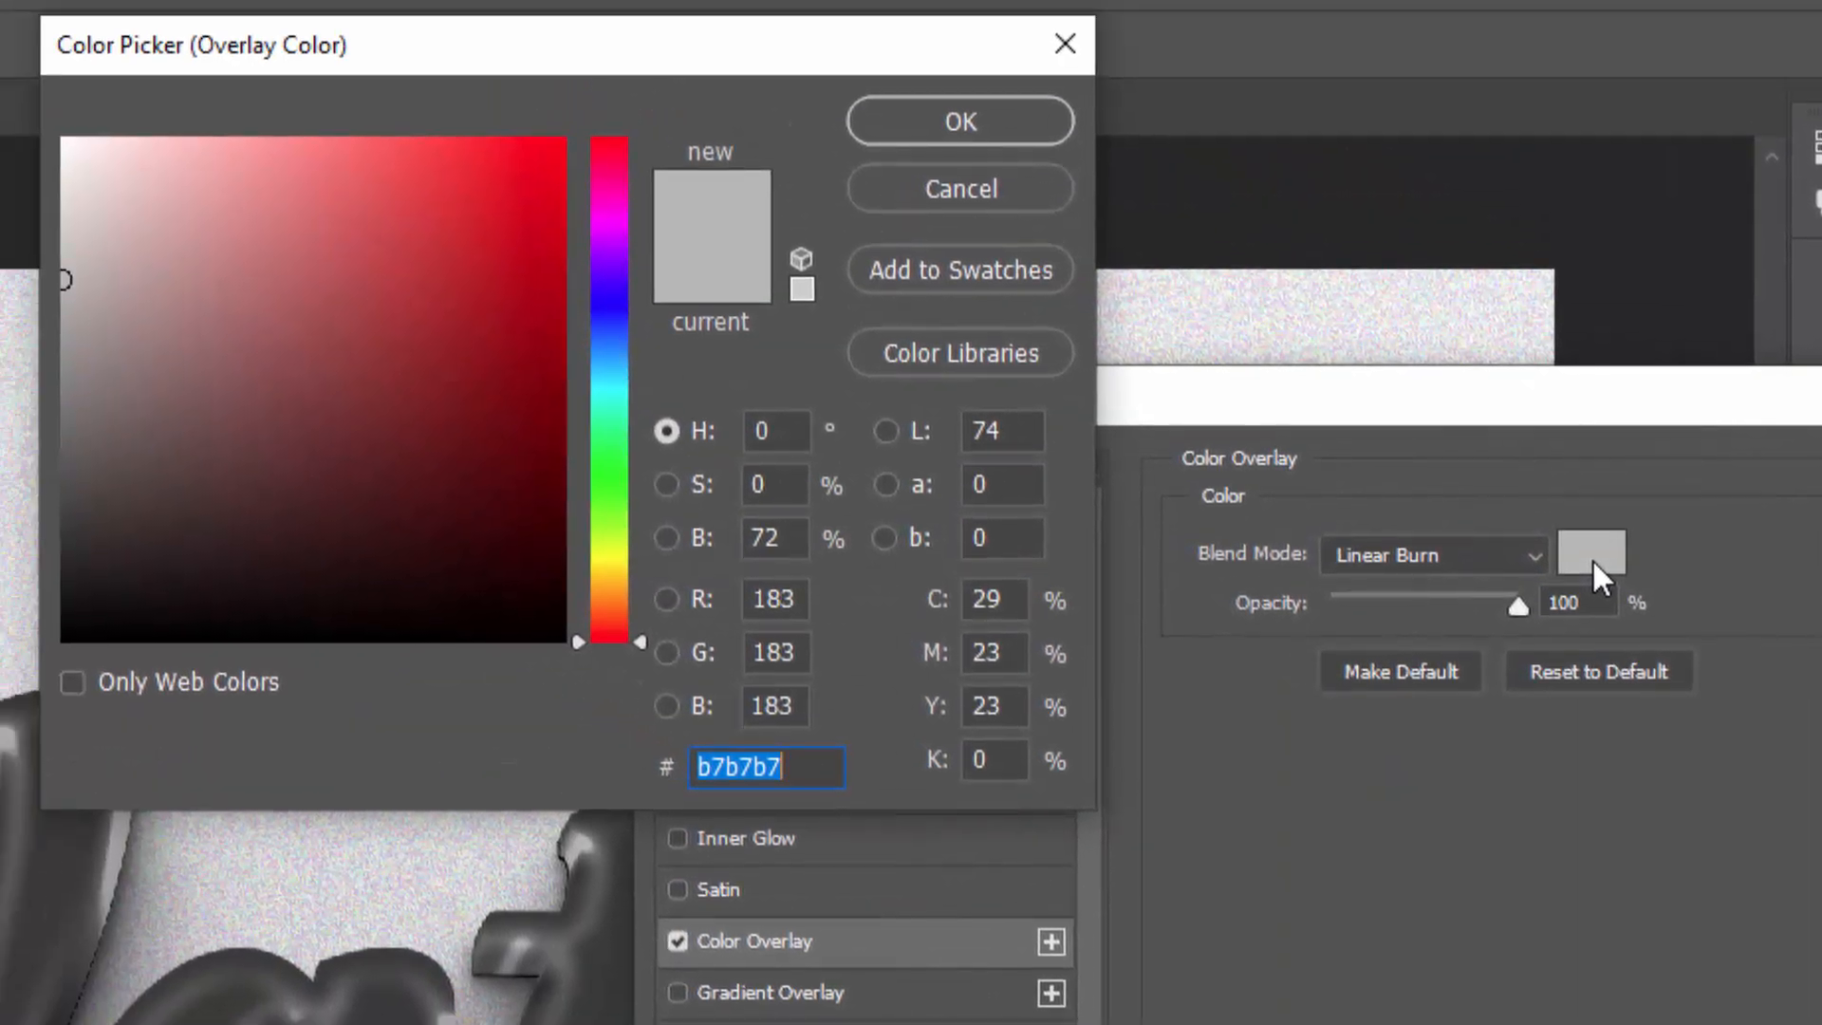
type("c")
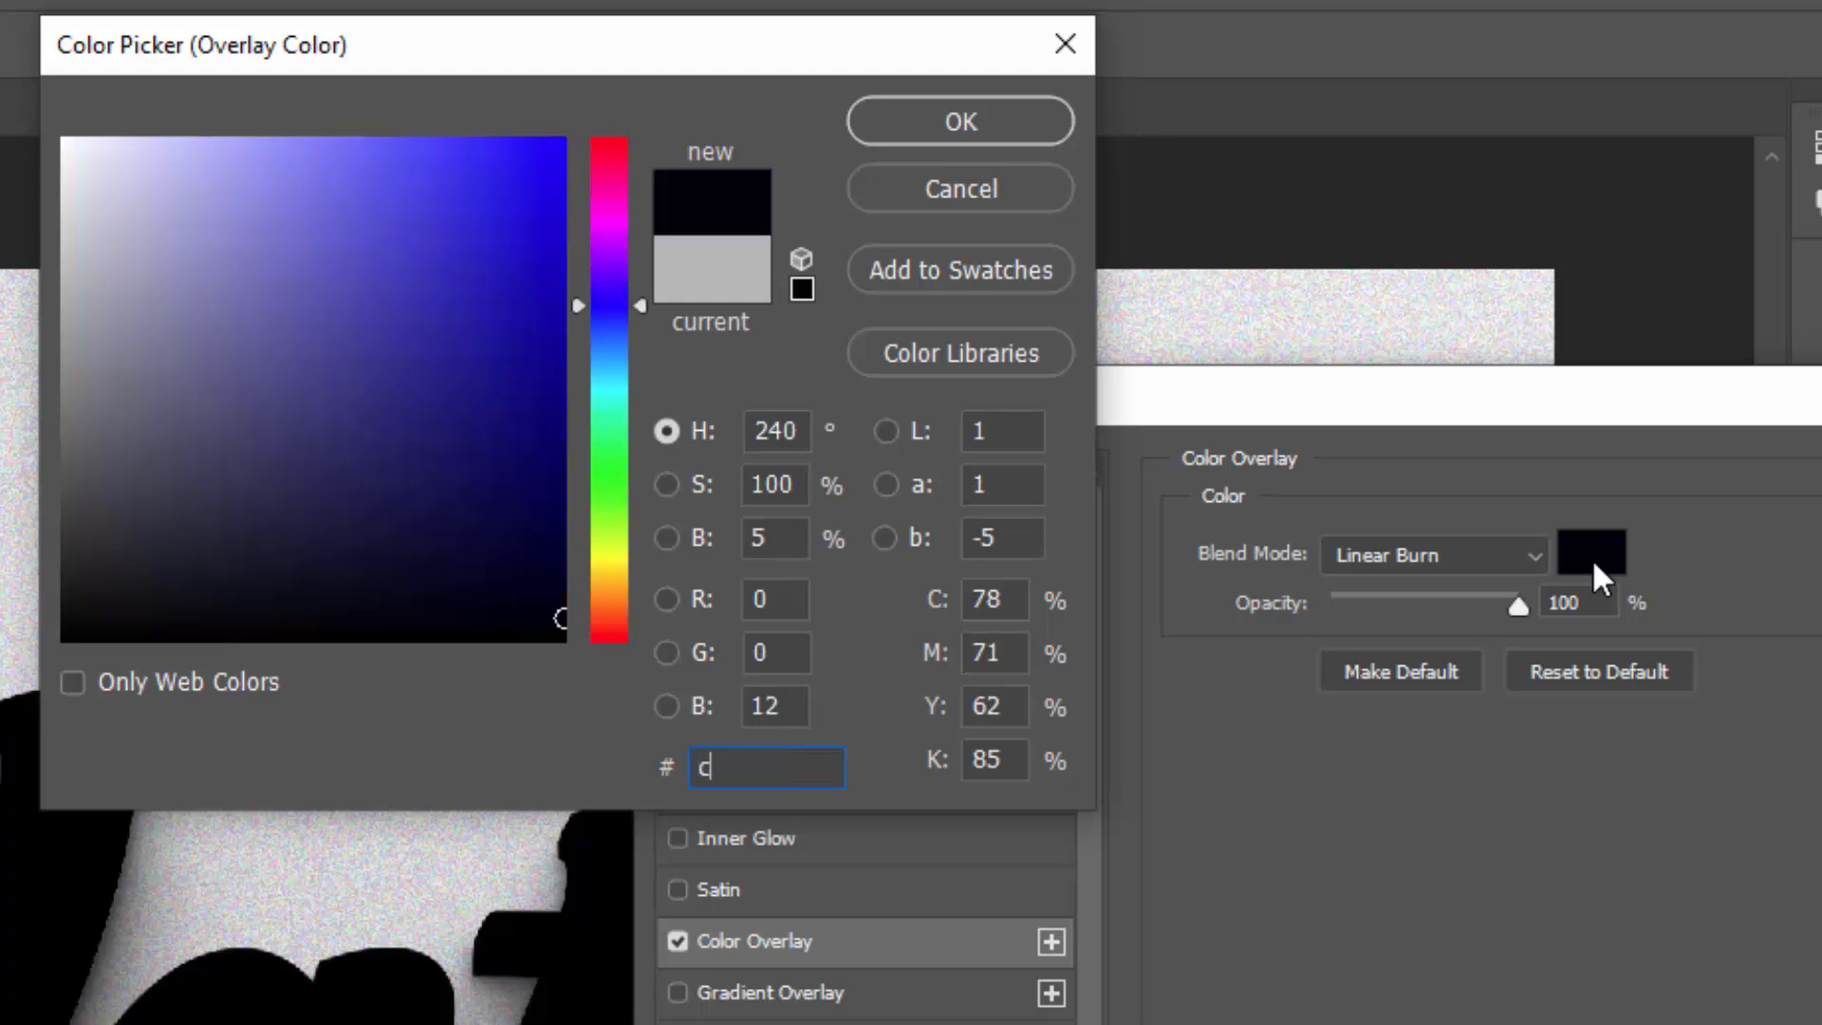
type("98400")
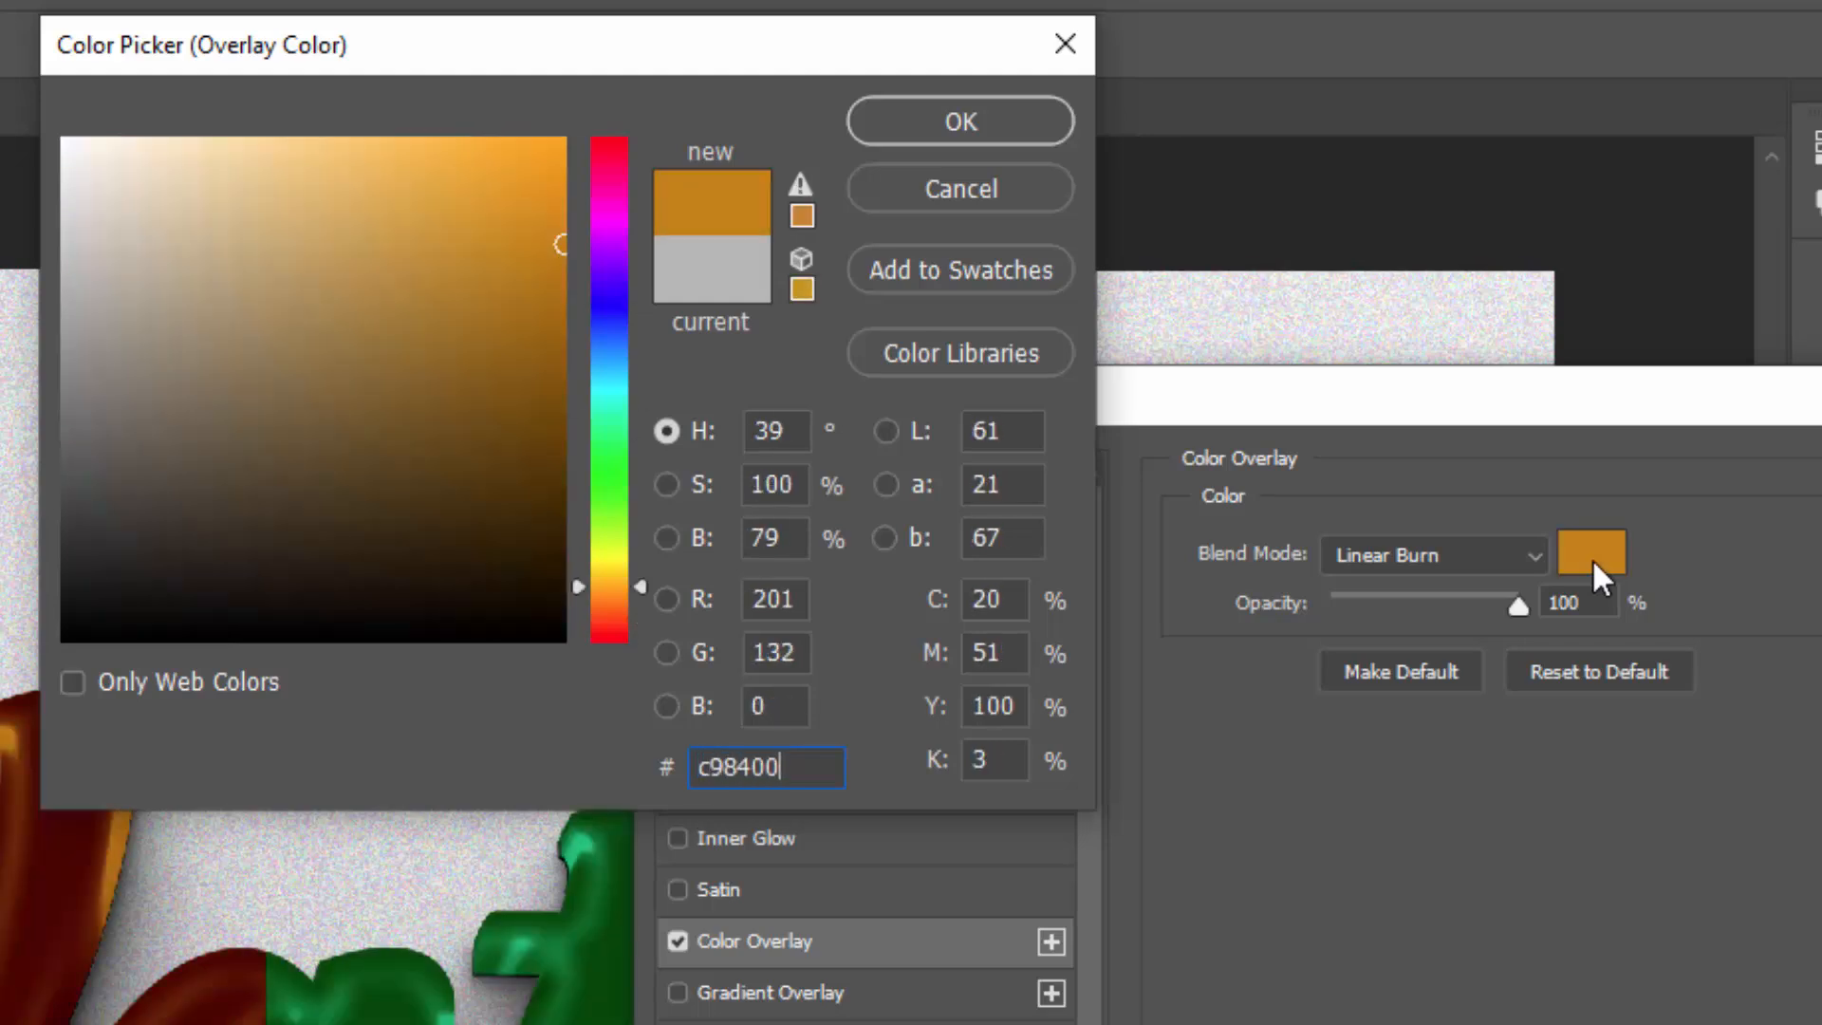
key("Return")
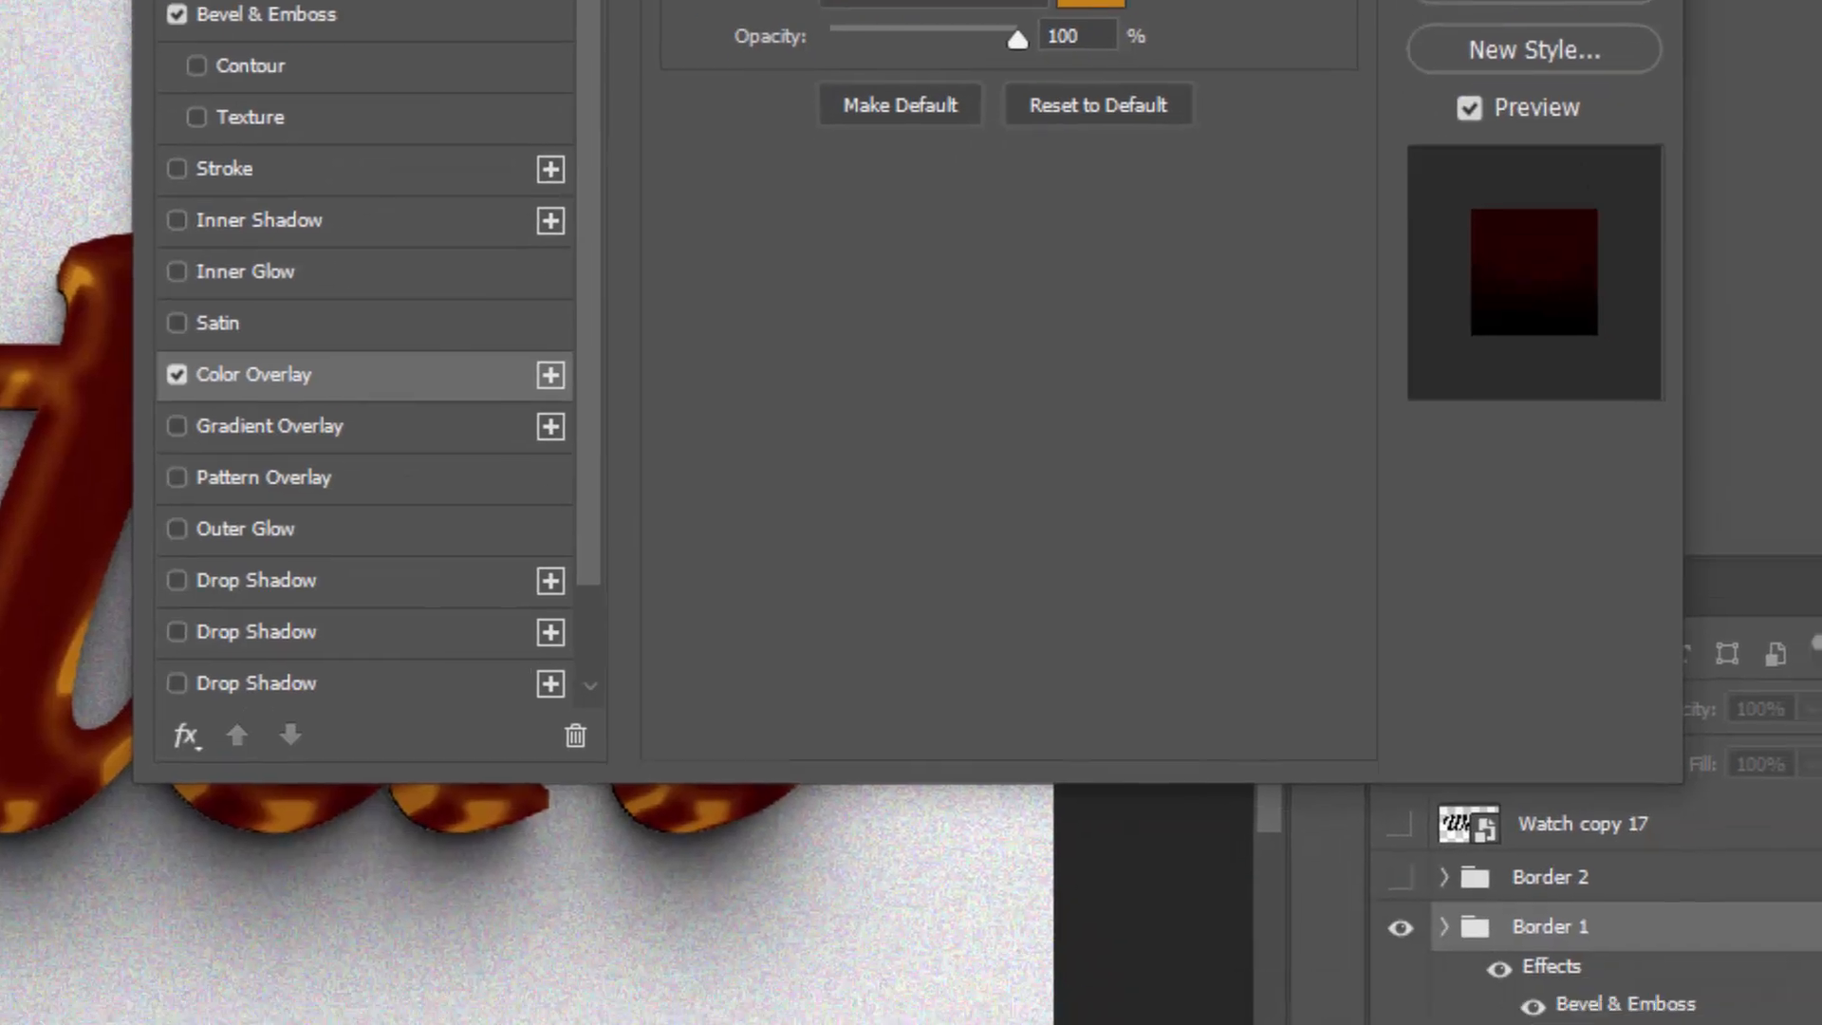
left_click(1542, 145)
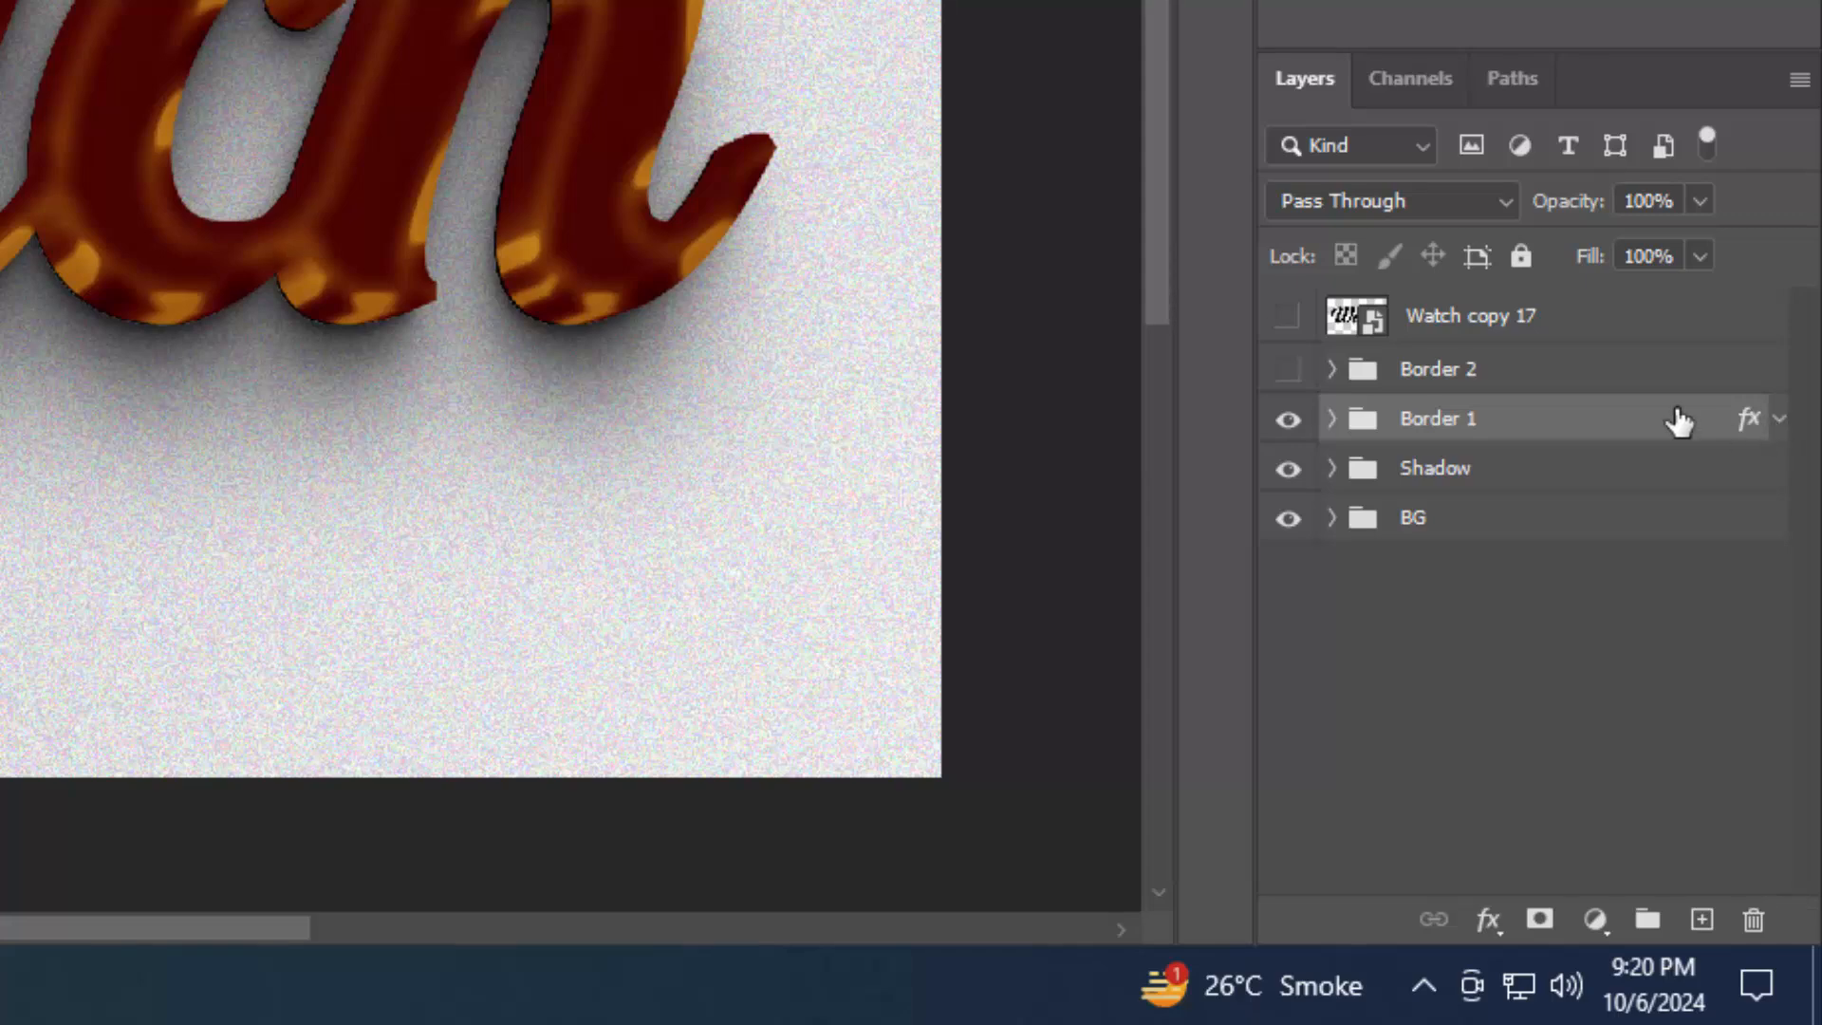
Make the Border 2 group visible again and open its blending options at the fill opacity value
left_click(1423, 380)
left_click(1289, 372)
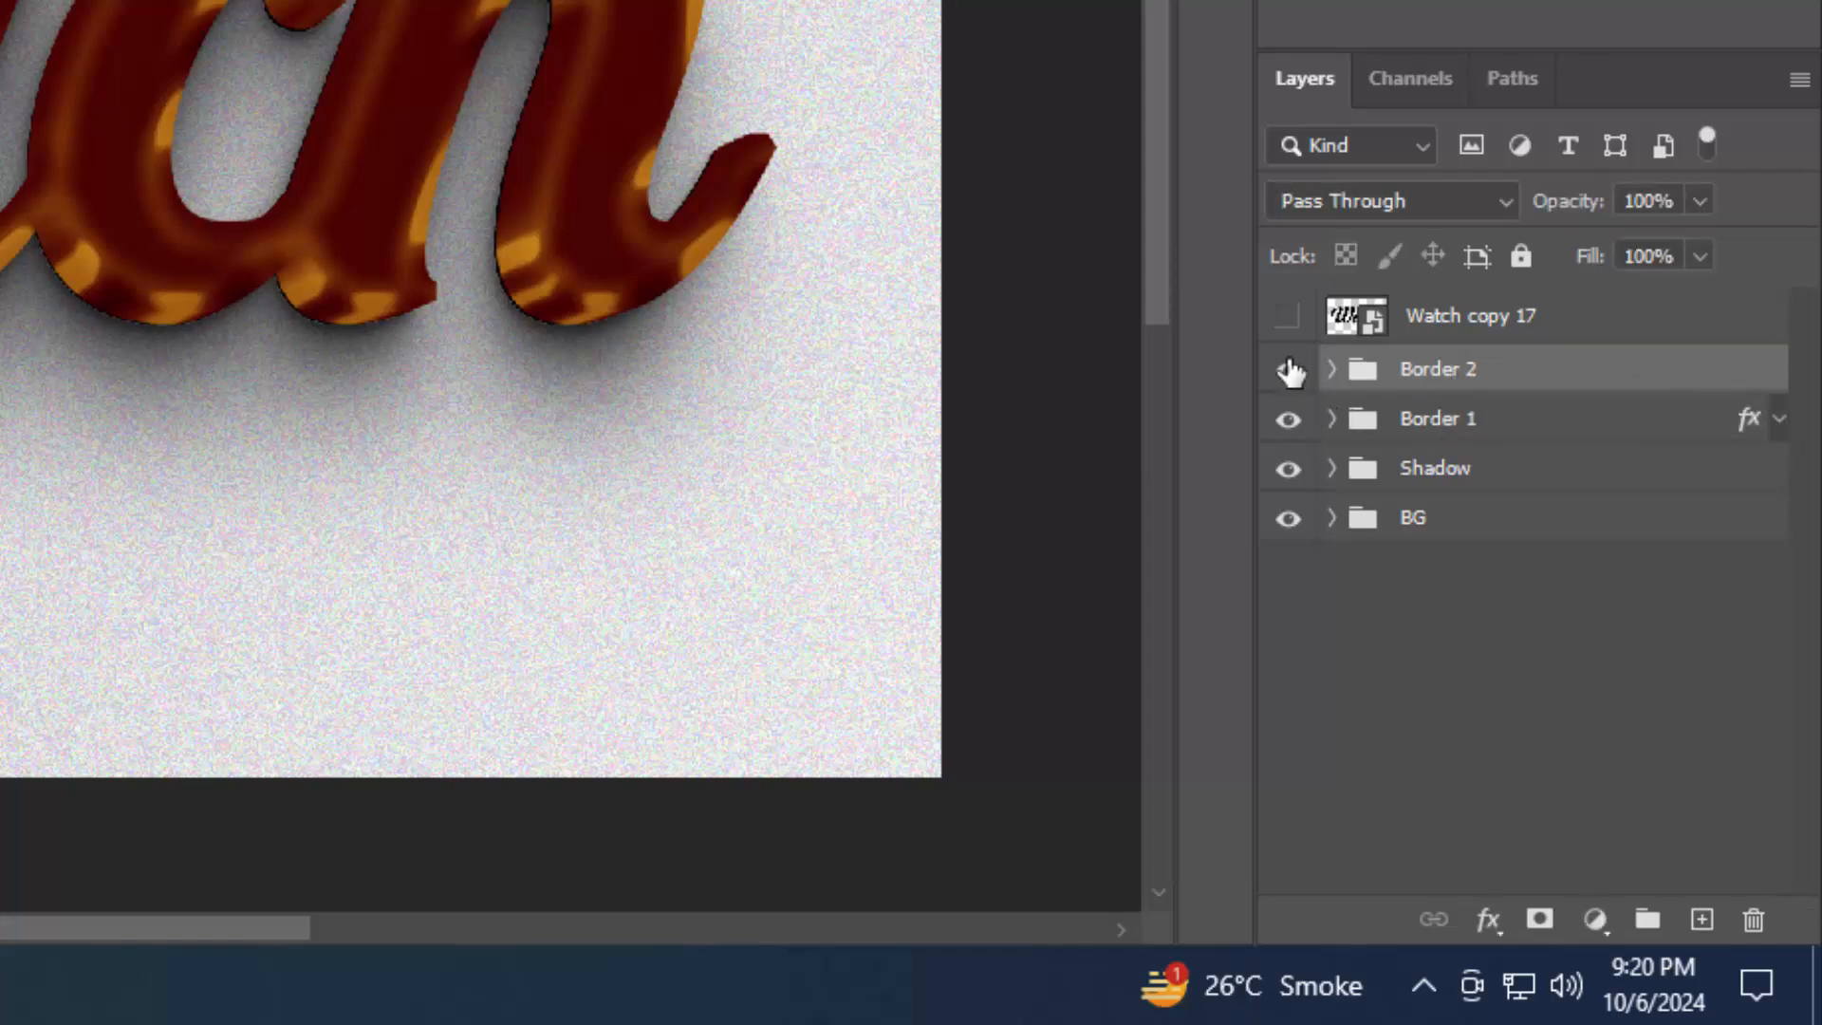
left_click(1488, 921)
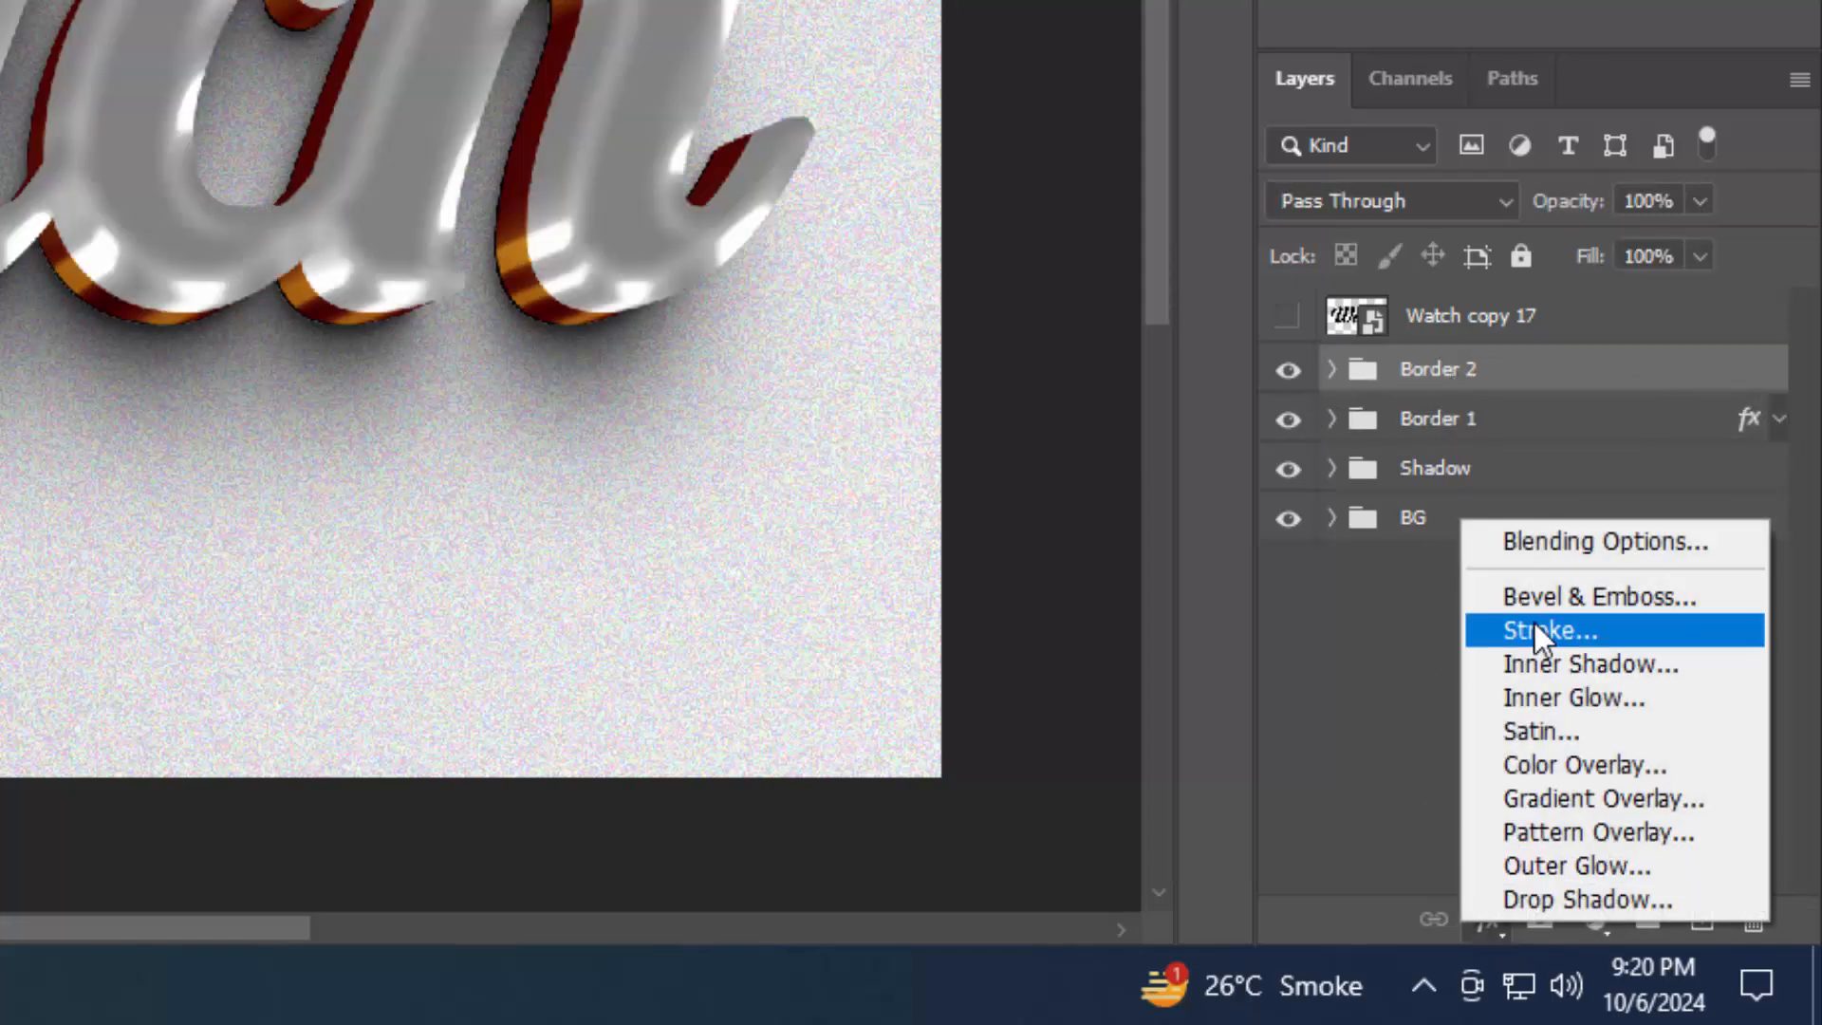
left_click(1522, 557)
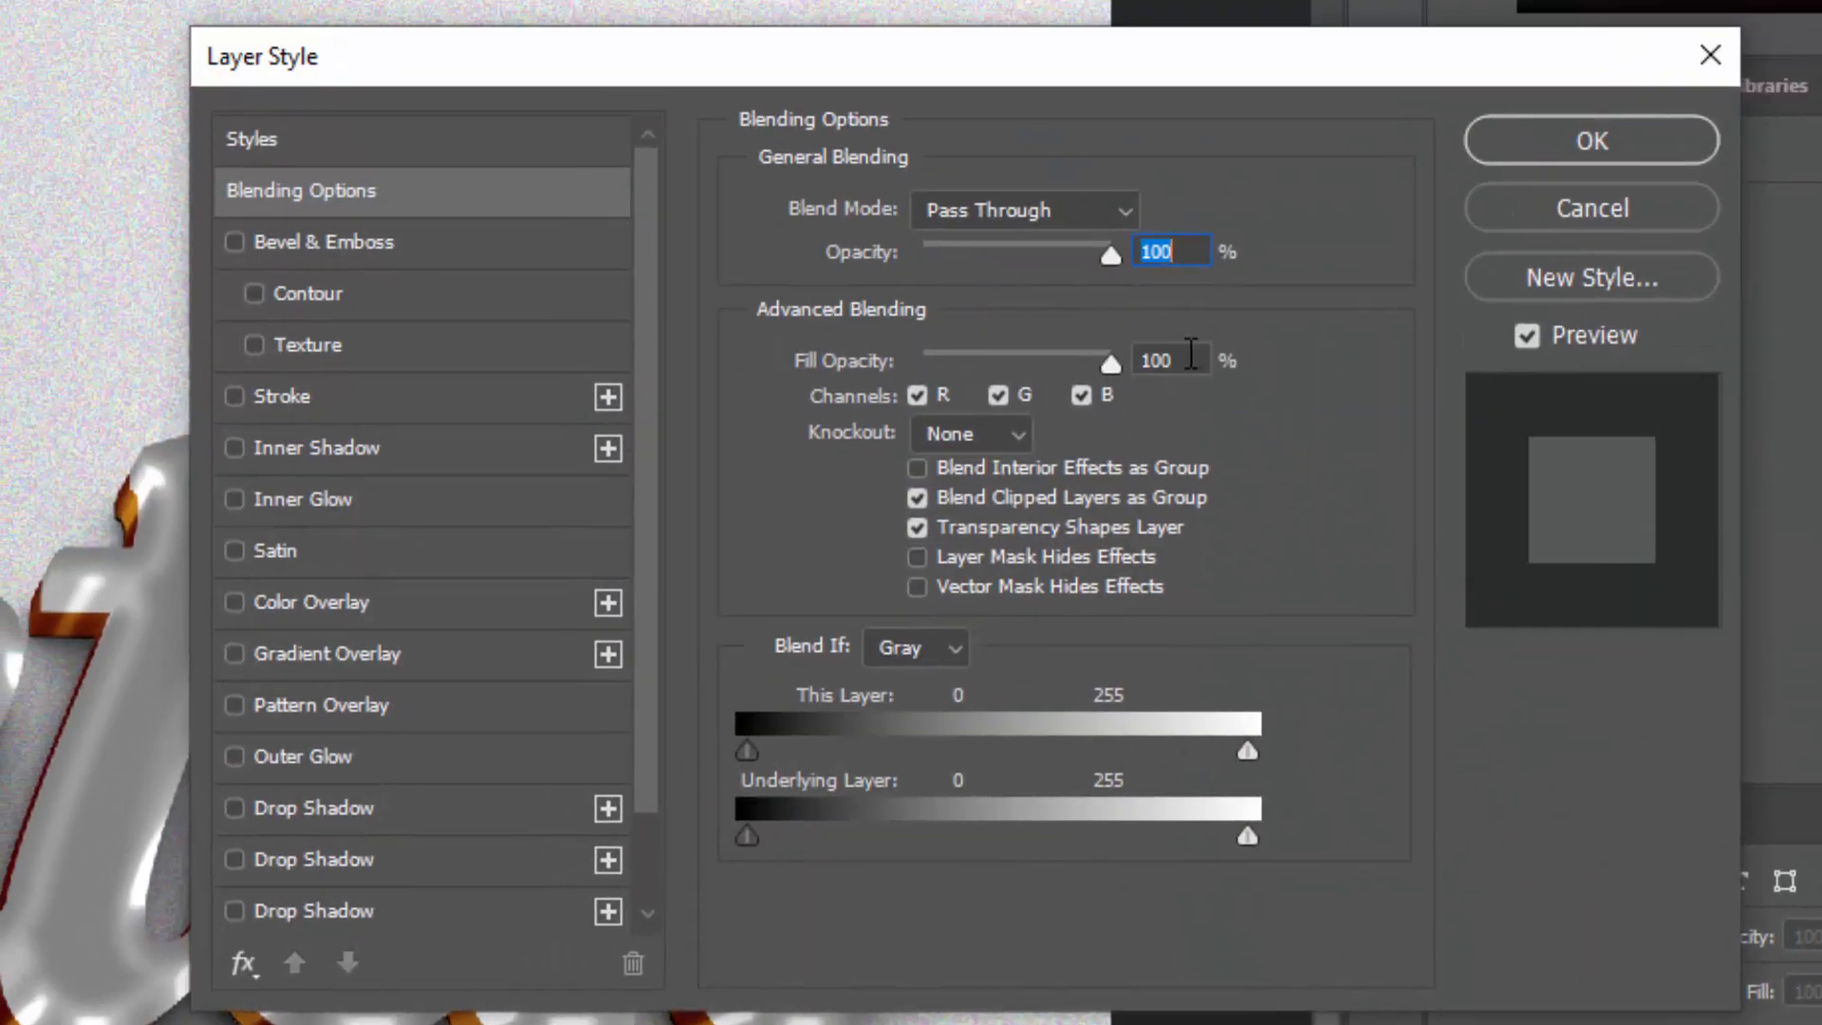
left_click(1130, 354)
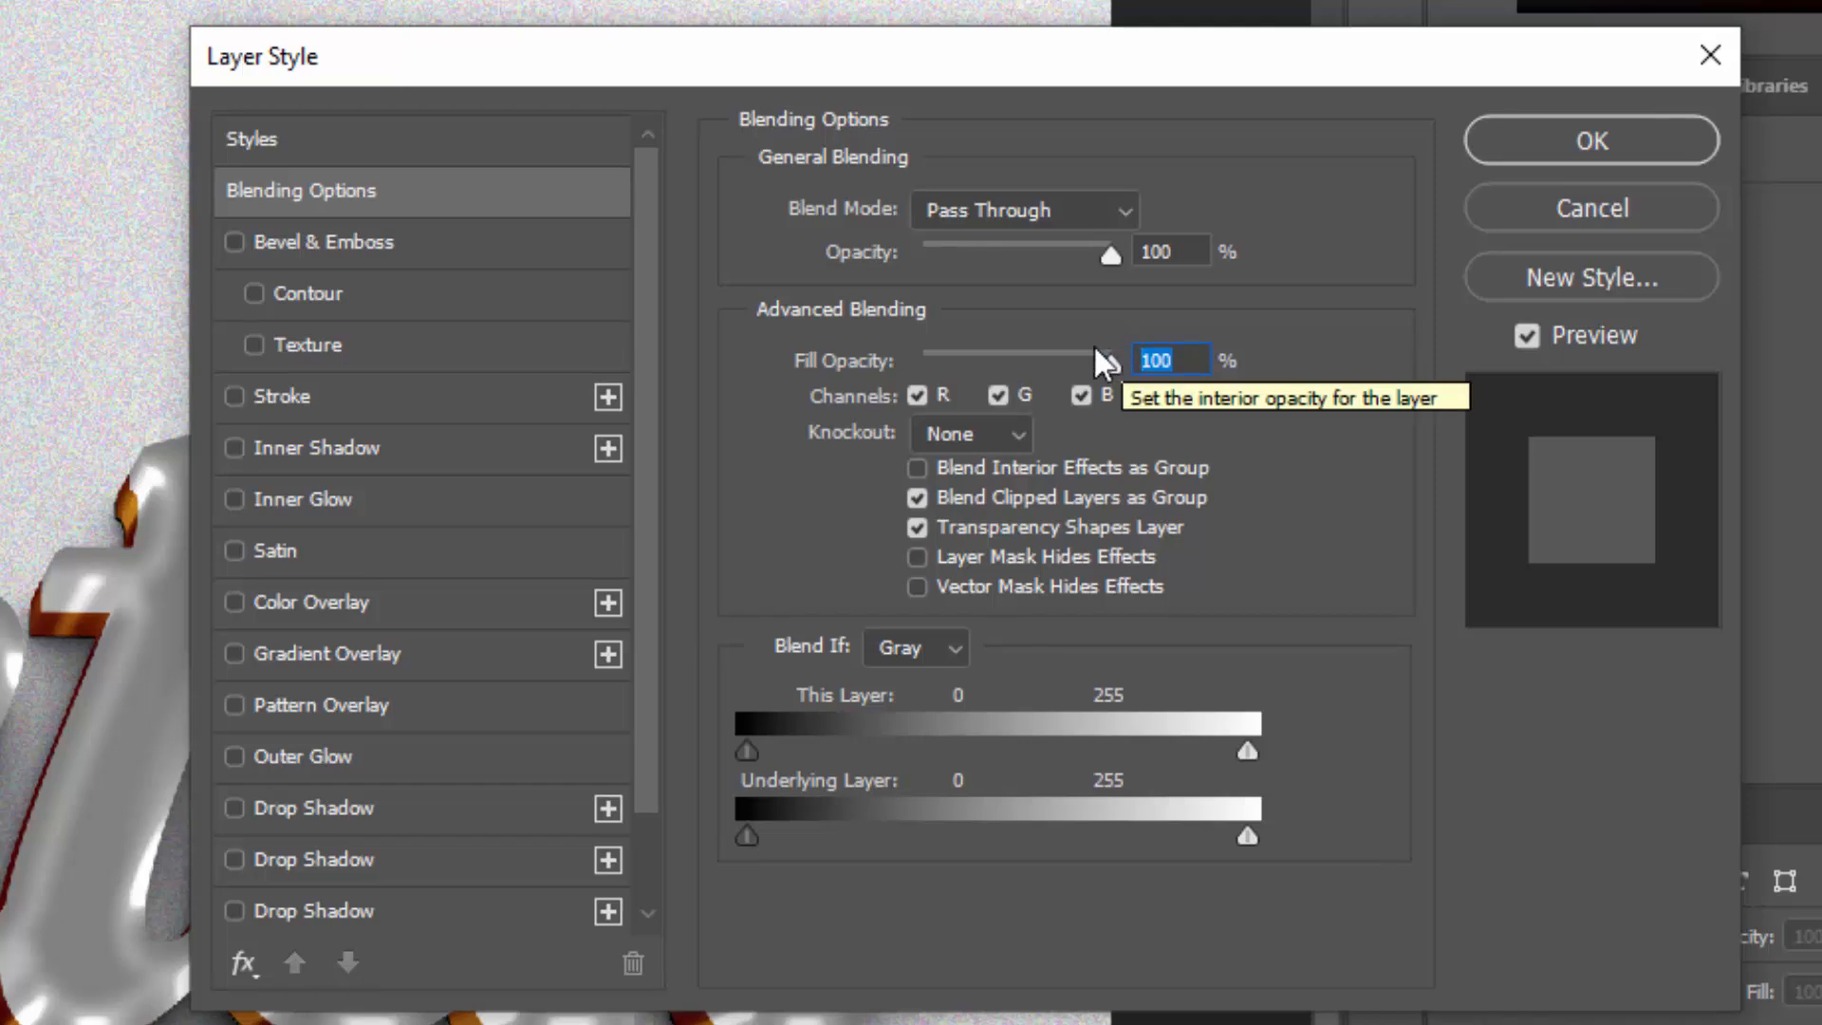
Add an Inner Glow to Border 2 in Color Dodge mode with 34% opacity, 13 px size and 50% range
left_click(346, 500)
left_click(986, 204)
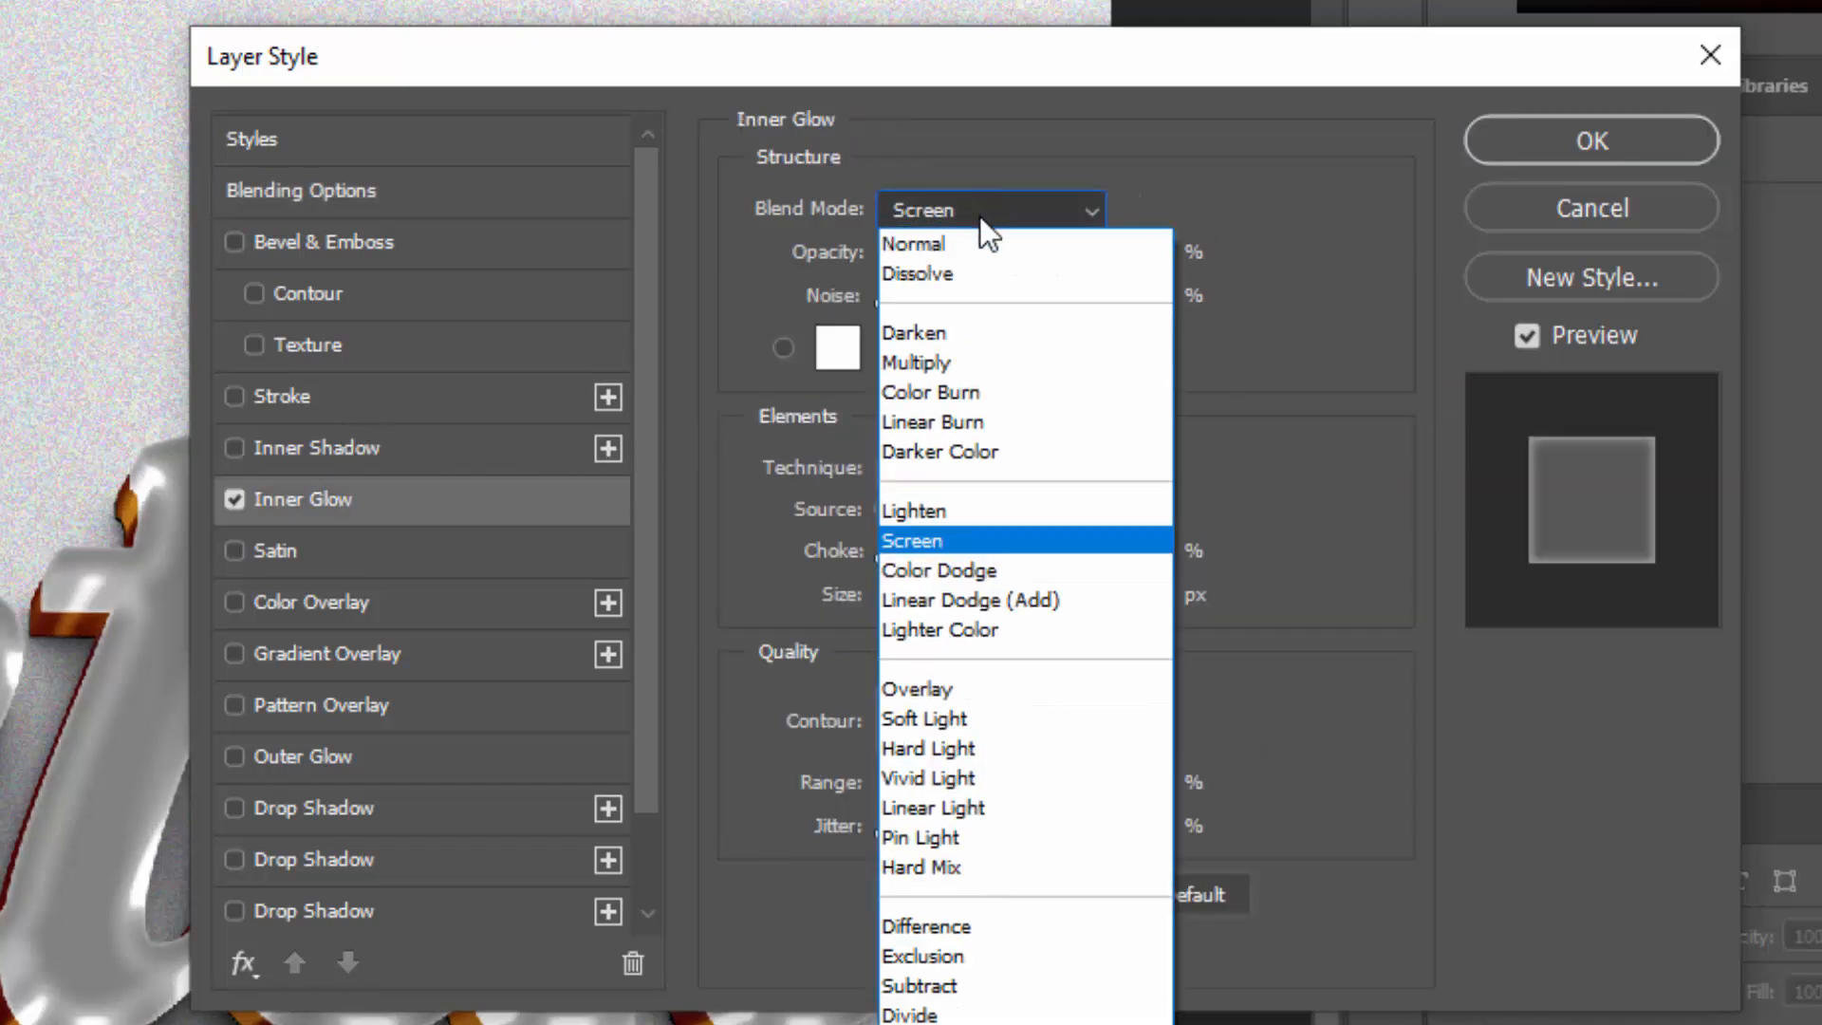
left_click(1010, 567)
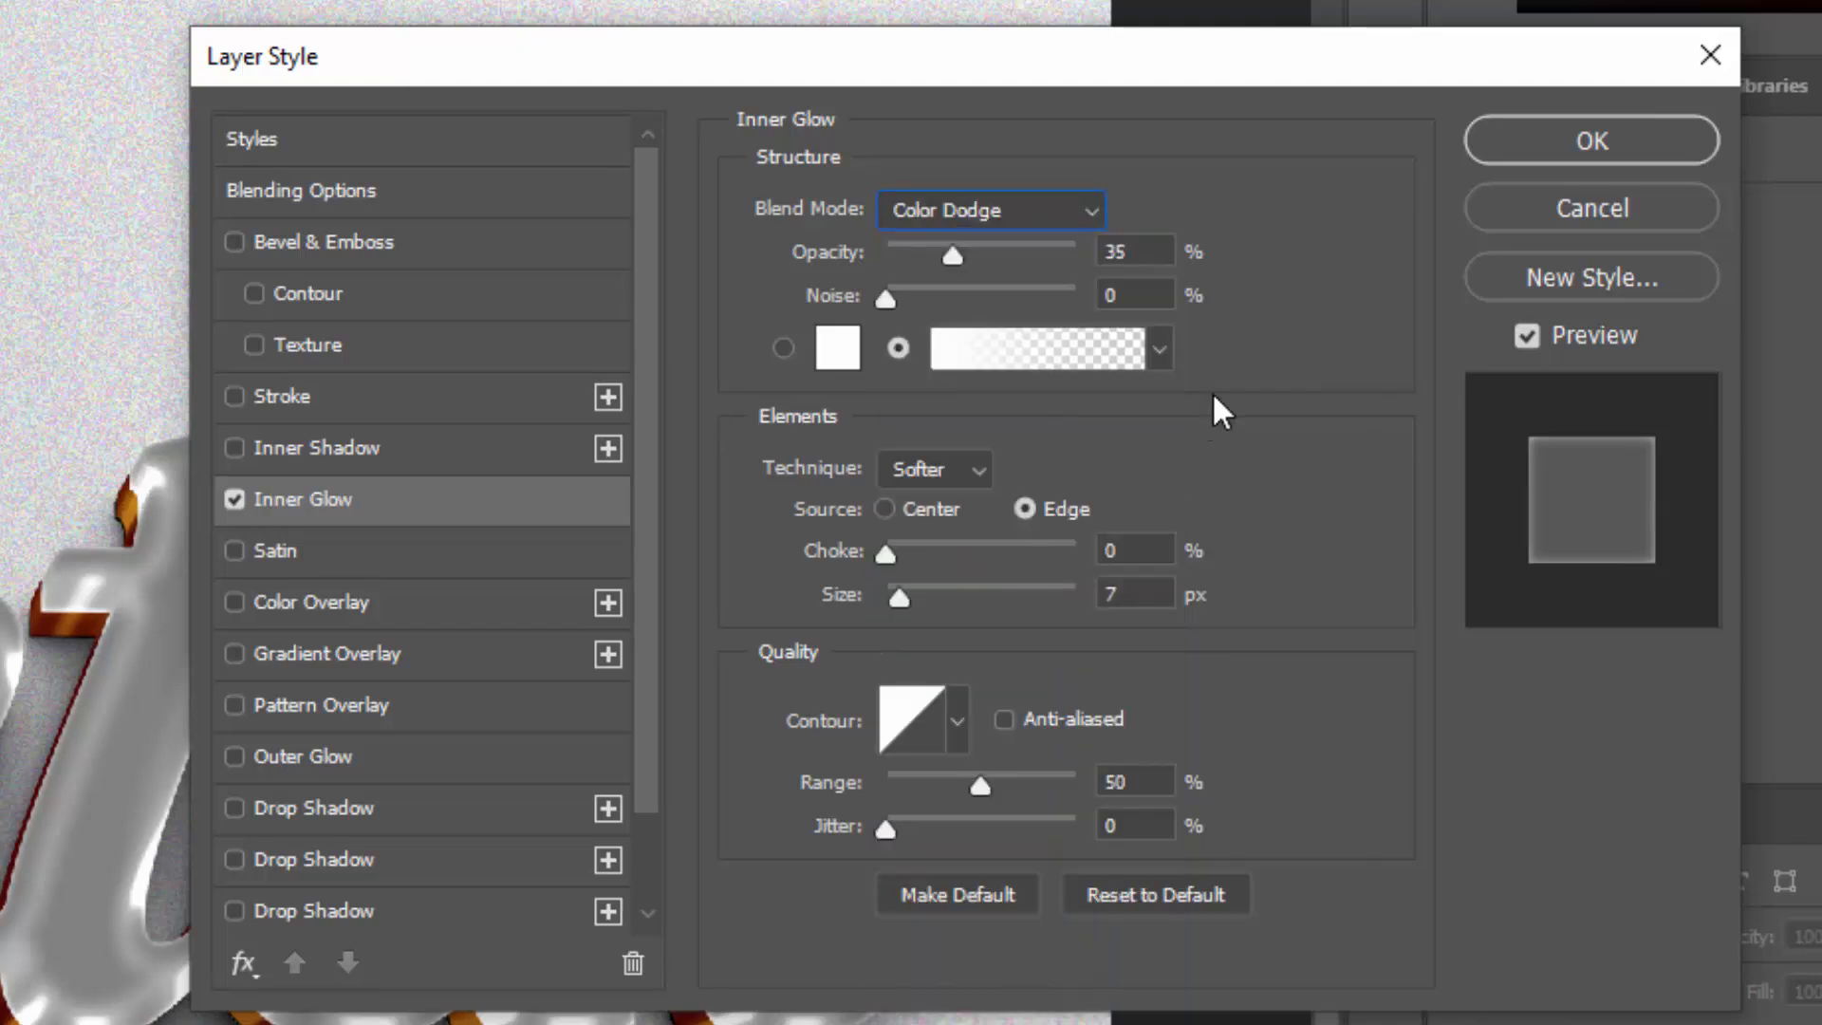
type("34")
left_click(1153, 598)
type("13")
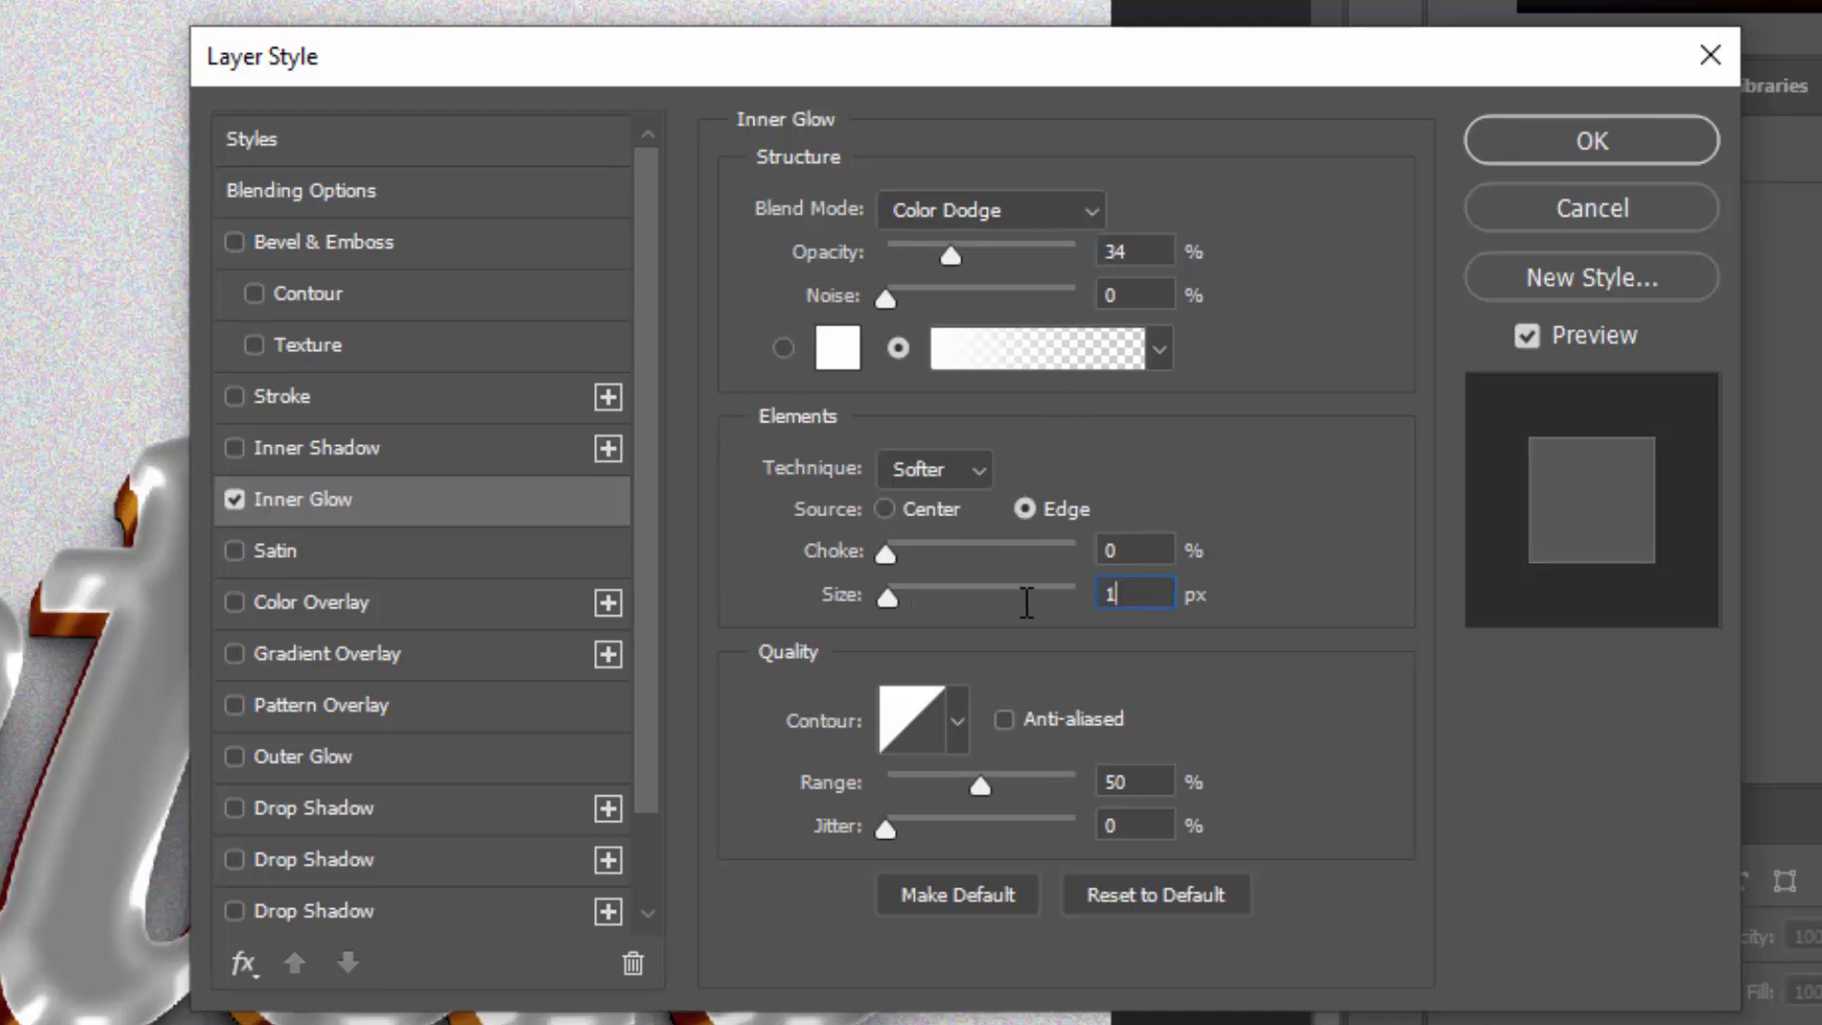
left_click(1142, 782)
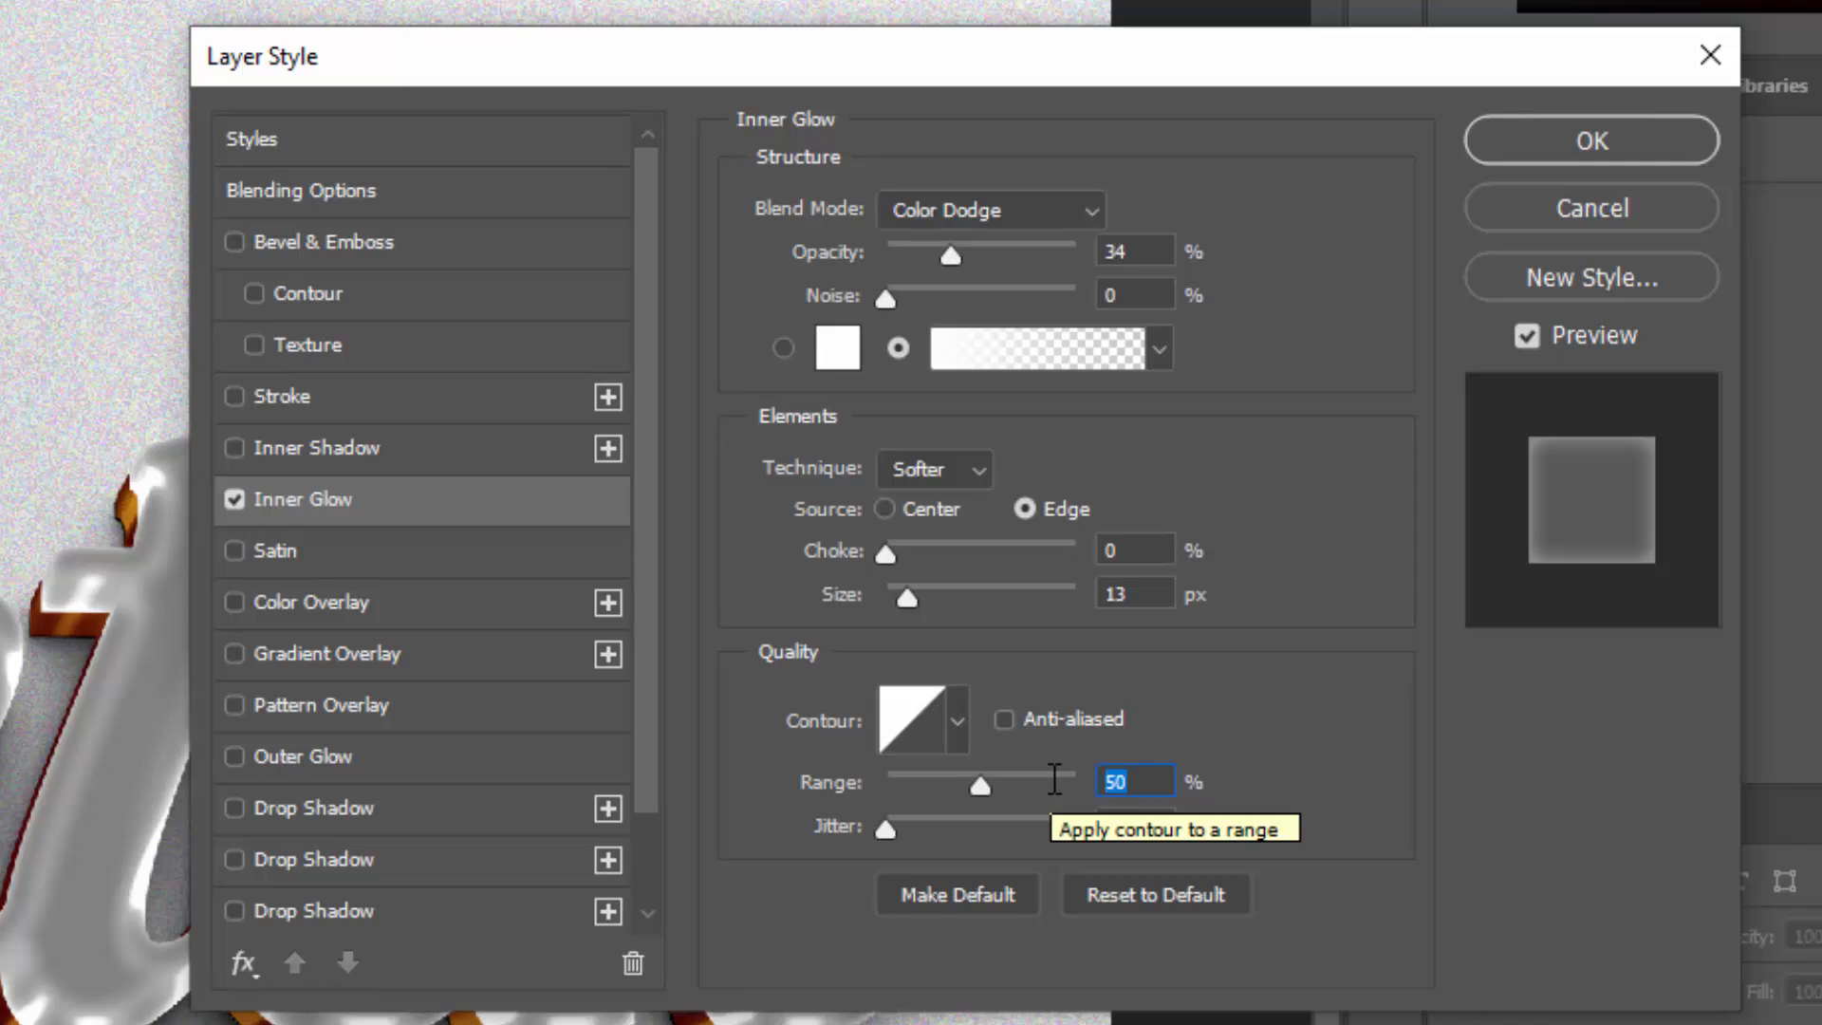
Add a Color Overlay to Border 2 in Linear Burn mode with colour d59600 at 100% opacity and apply the layer style
left_click(438, 603)
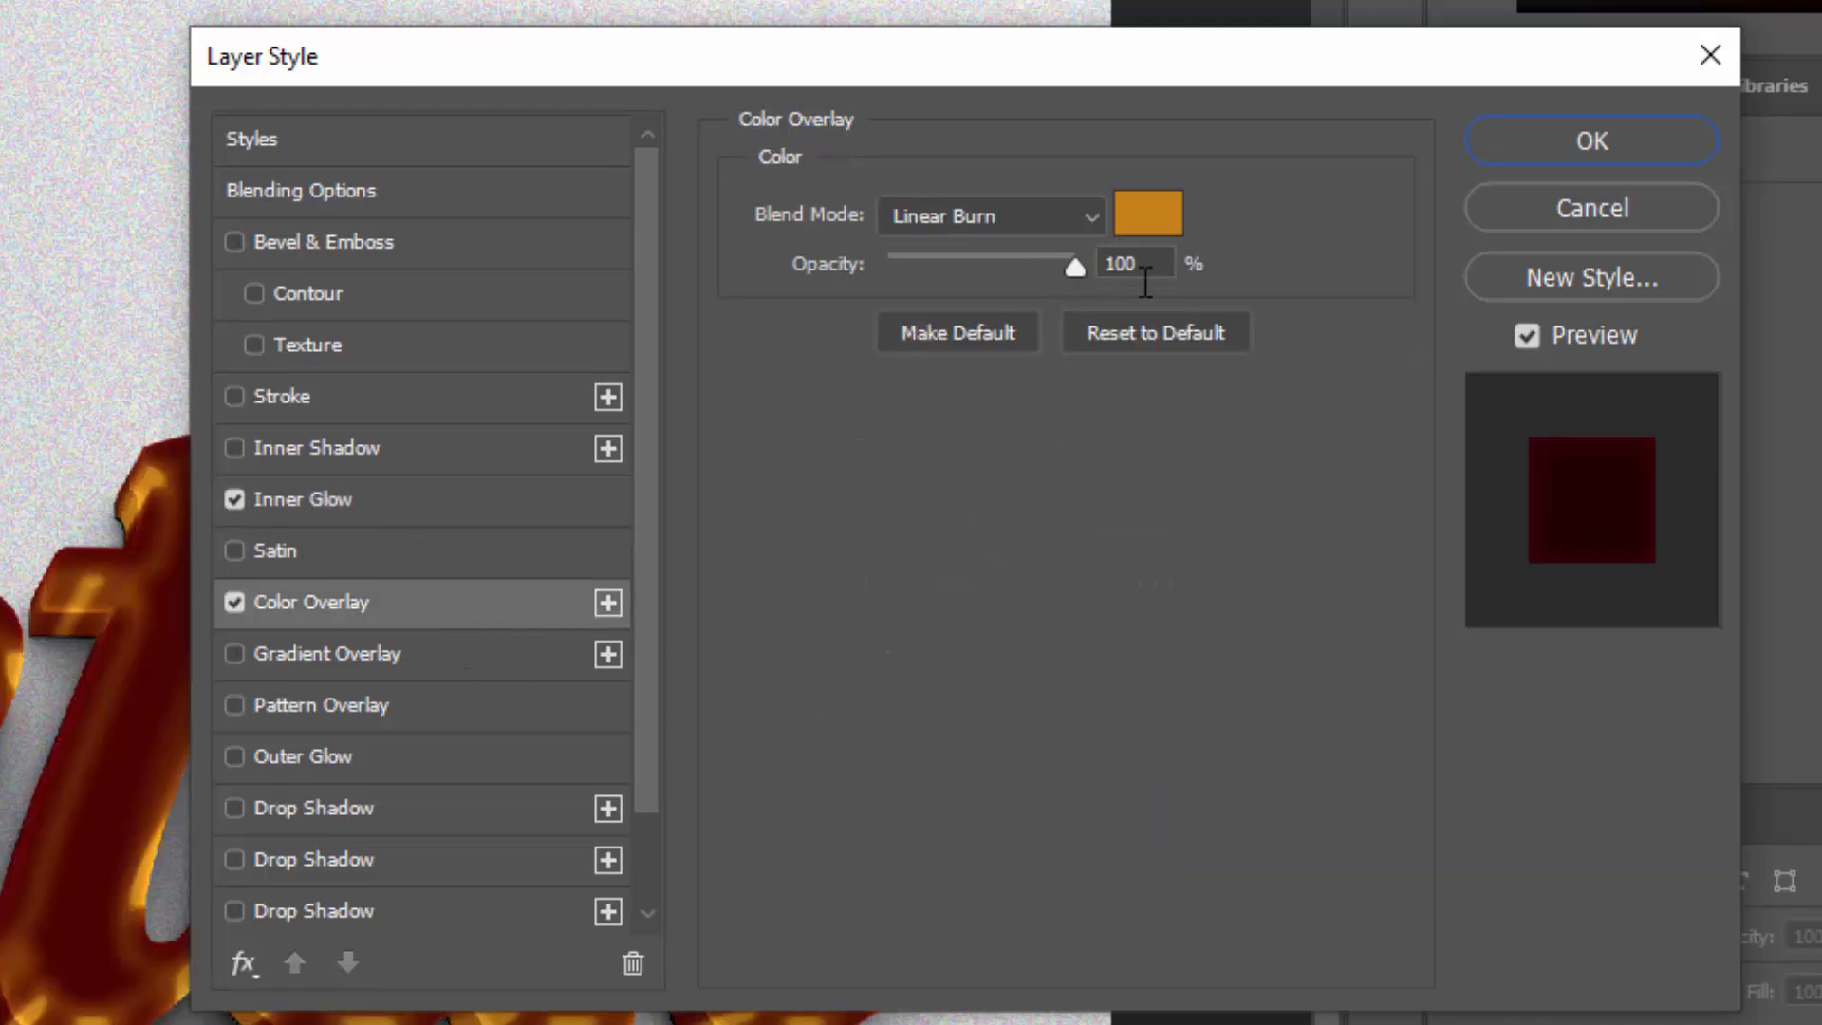
left_click_drag(1145, 273, 984, 252)
left_click(1149, 212)
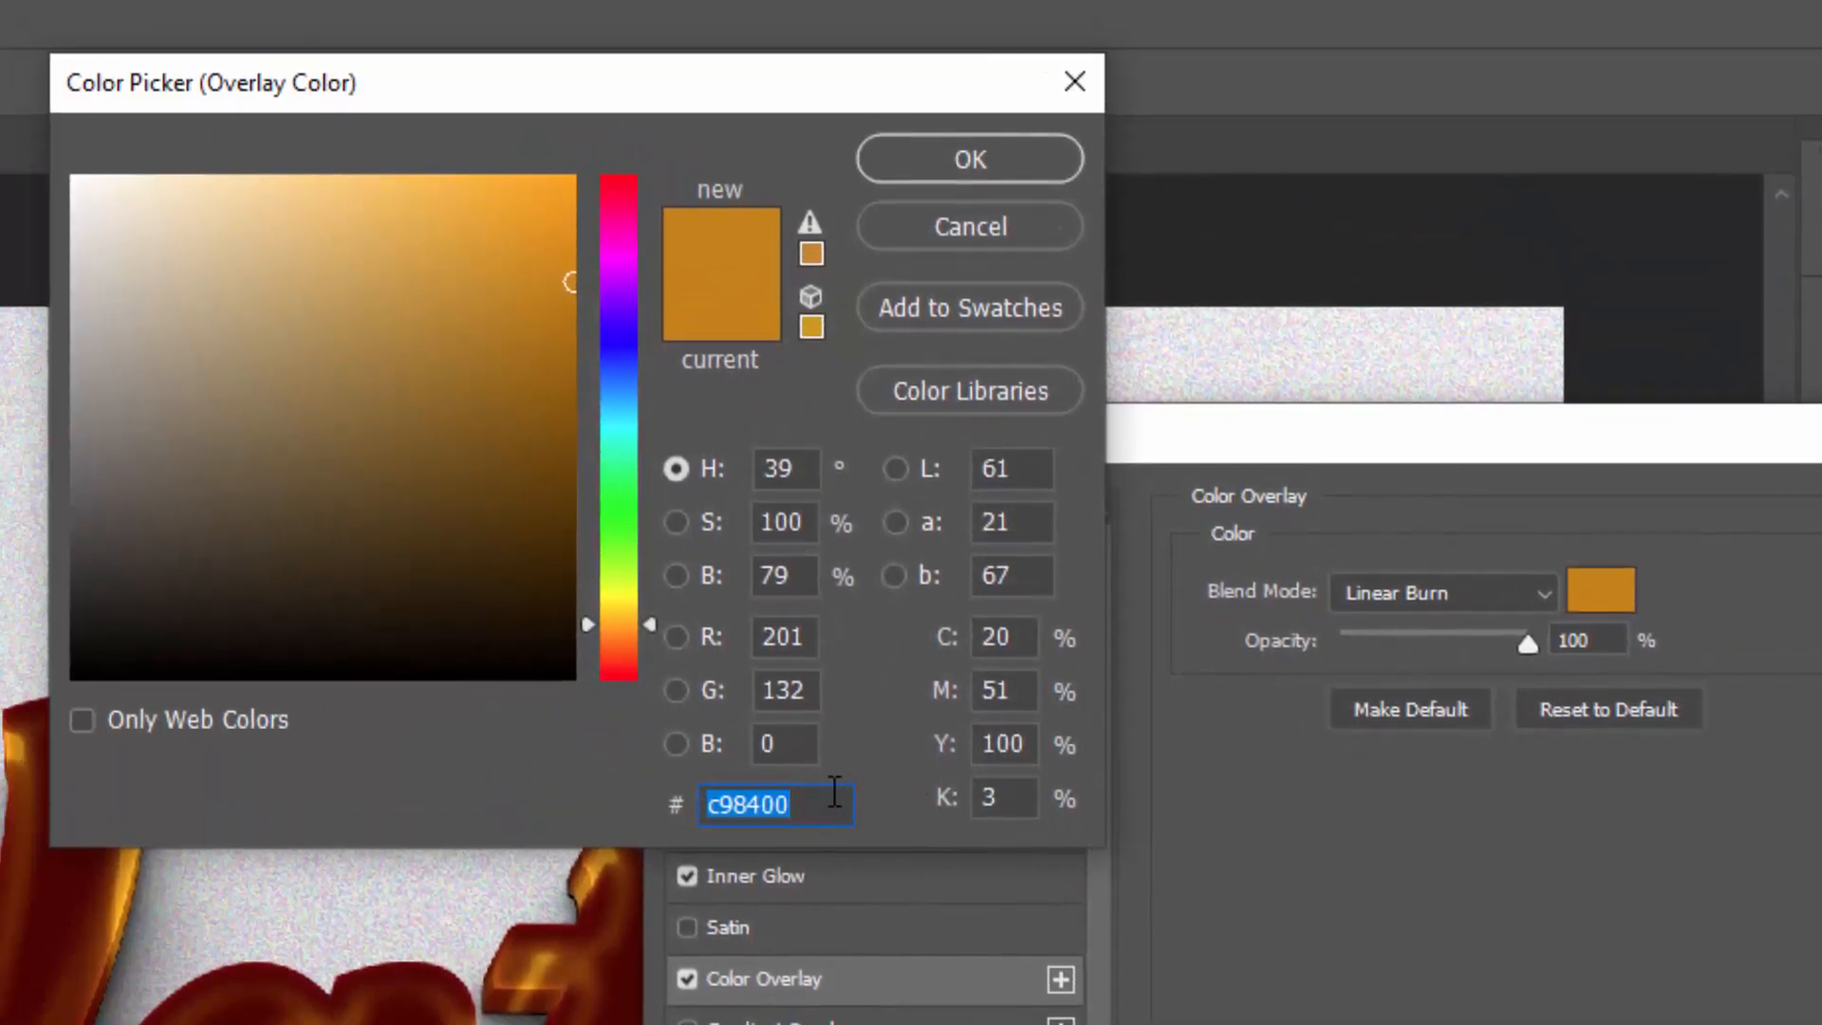
type("d")
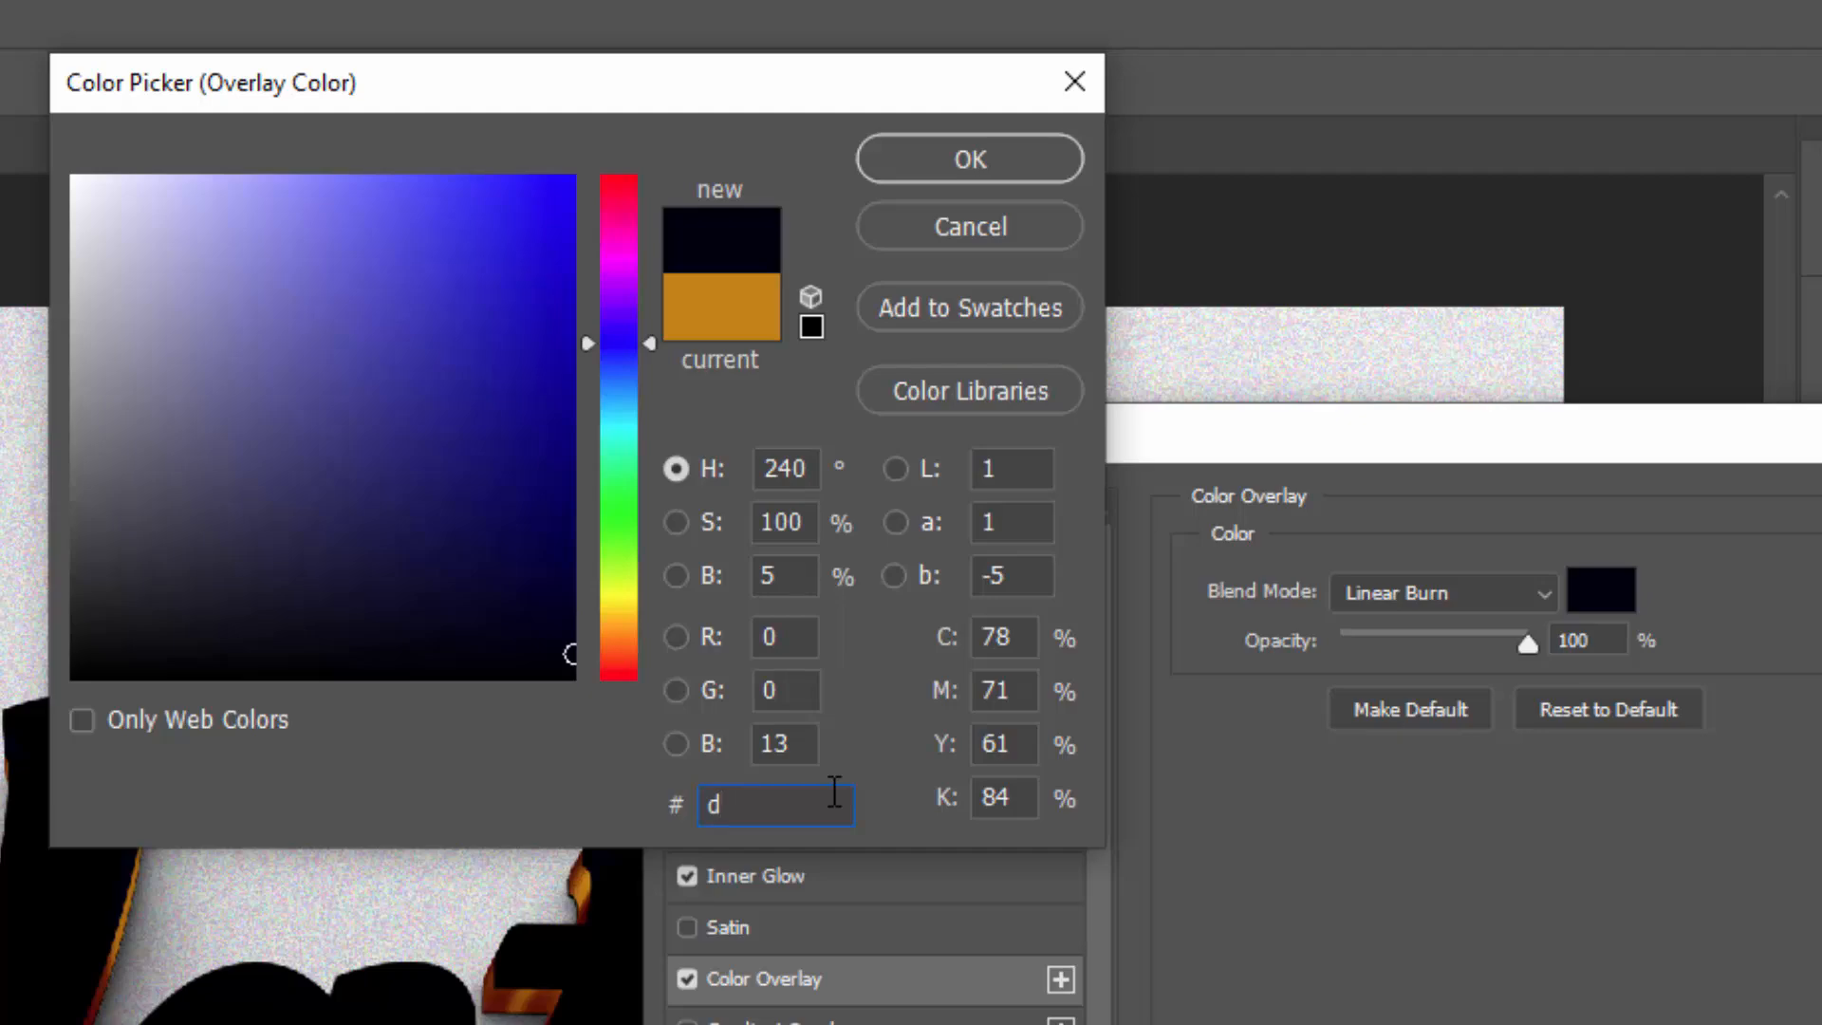
type("5960")
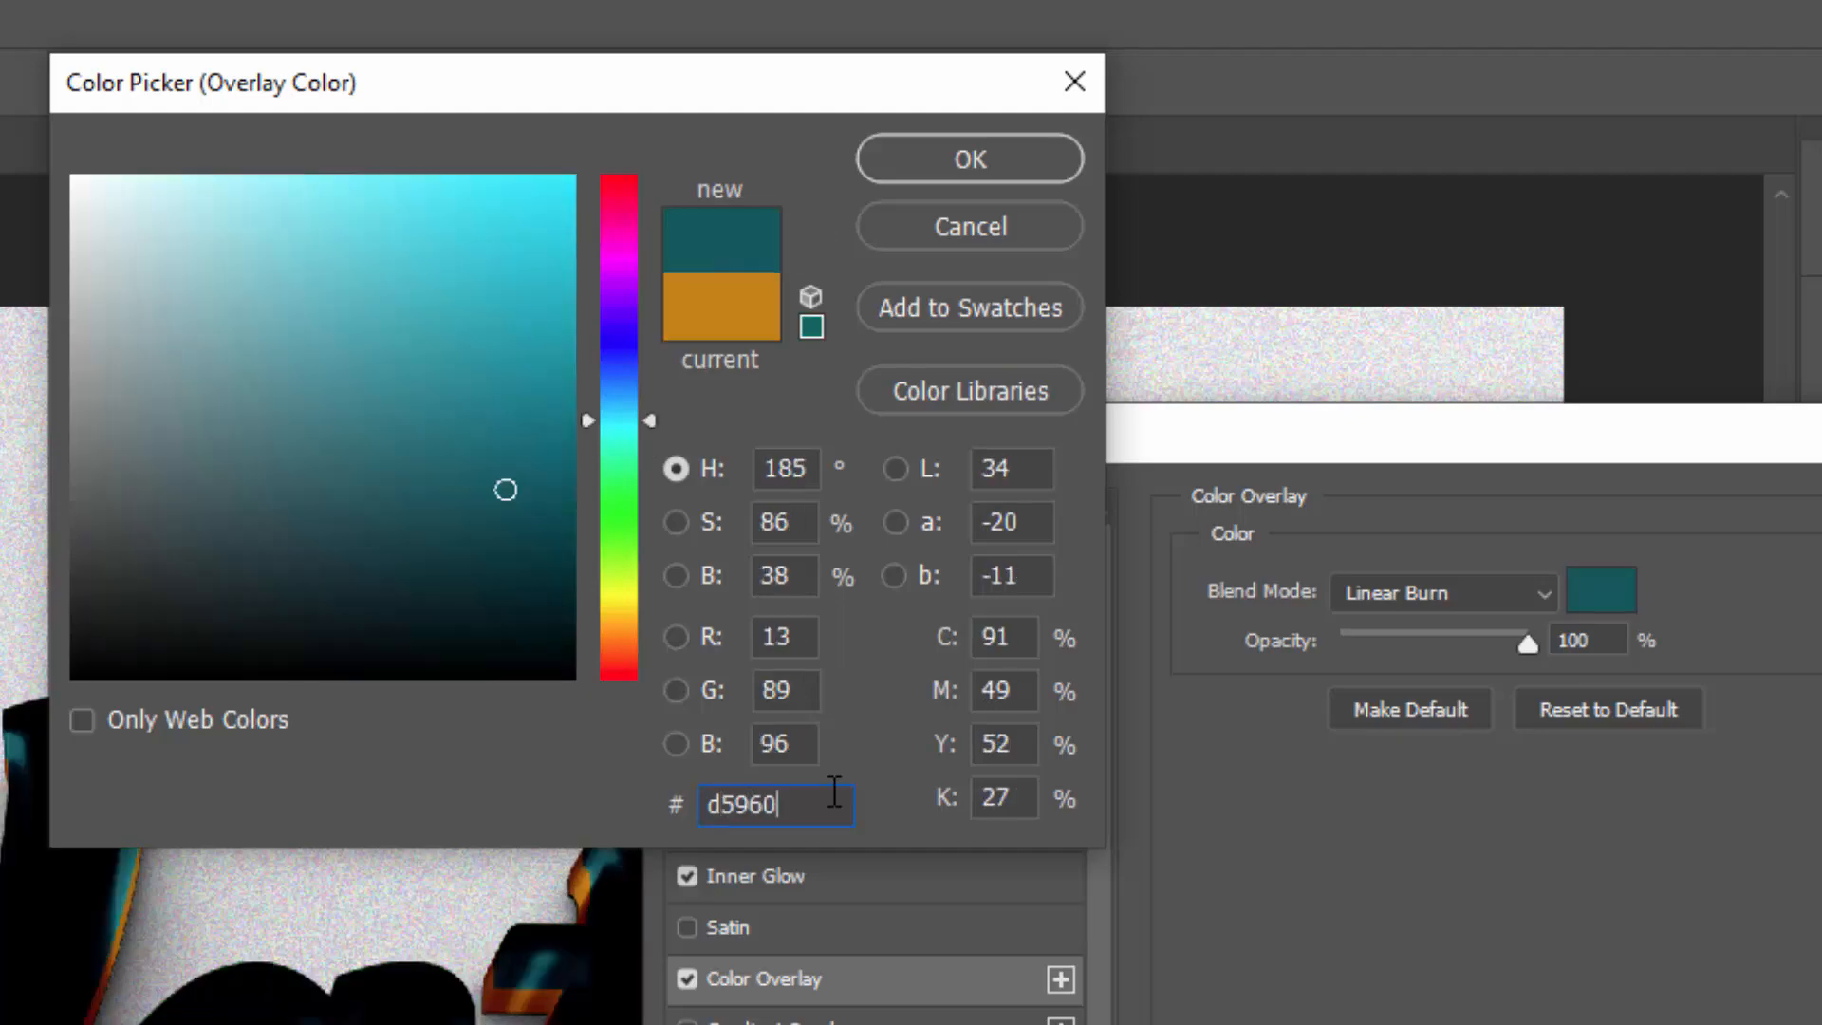
type("0")
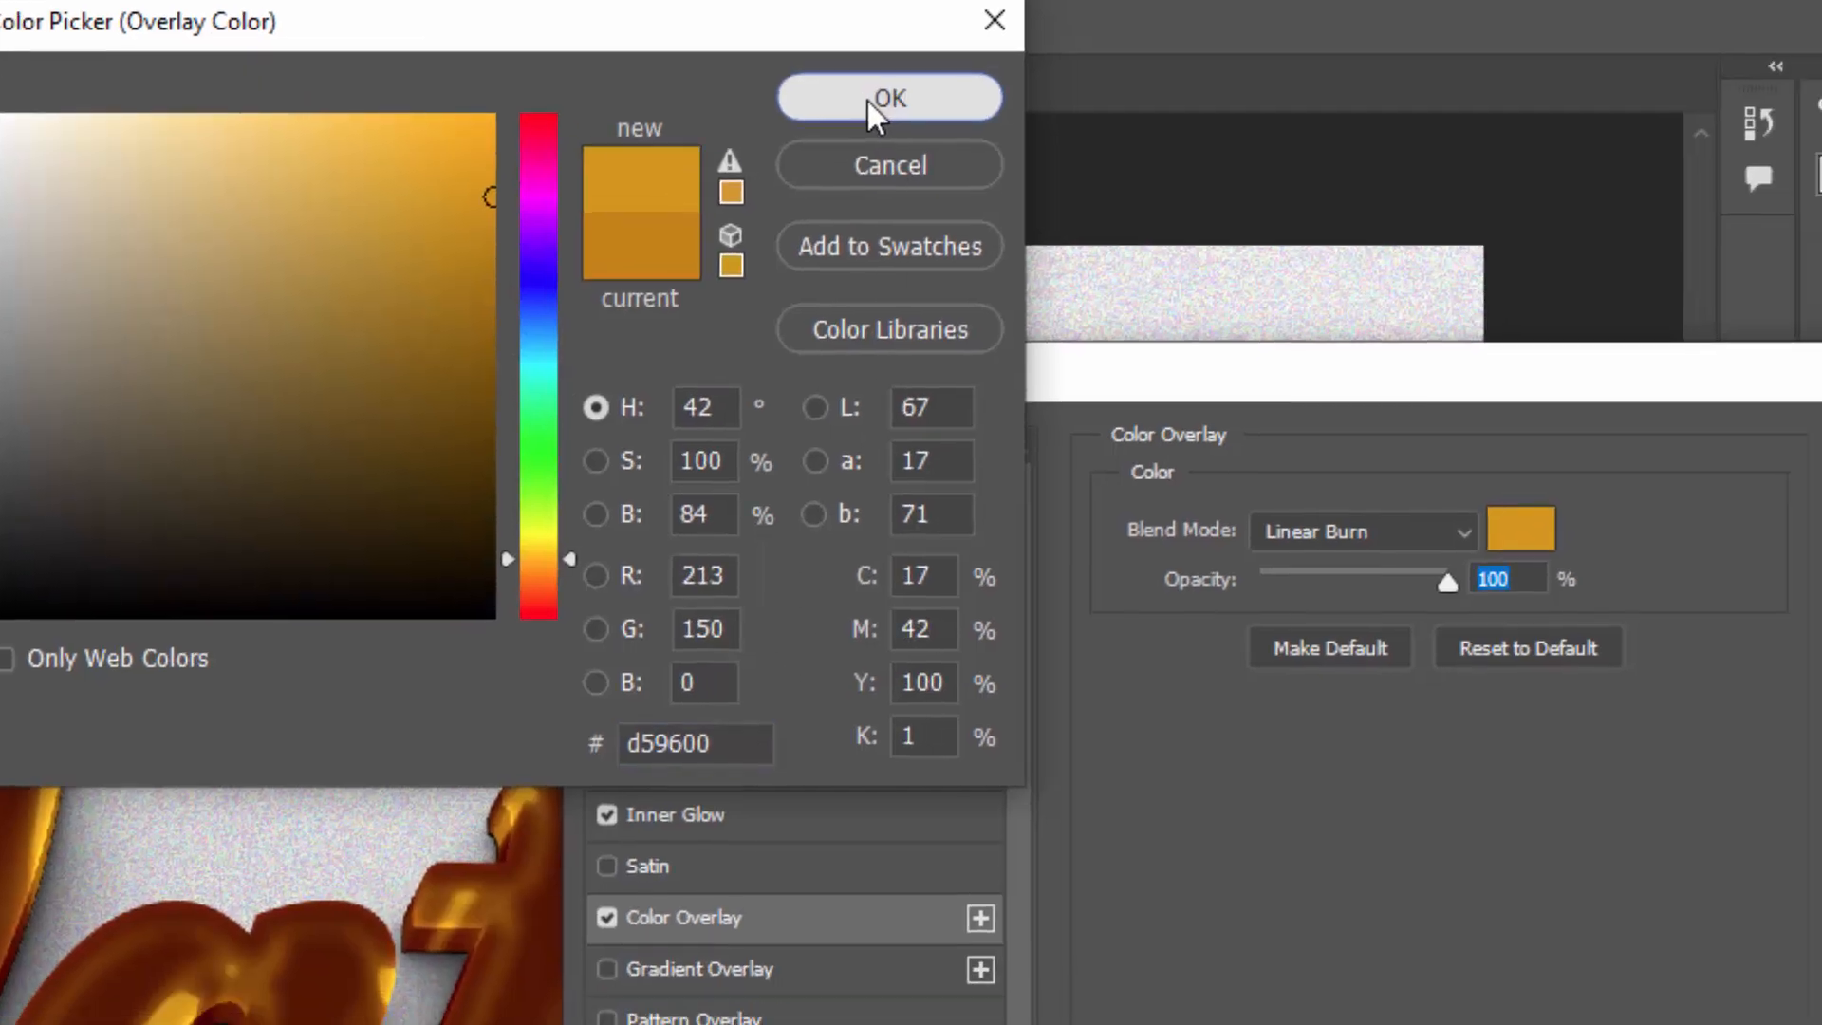
left_click(968, 159)
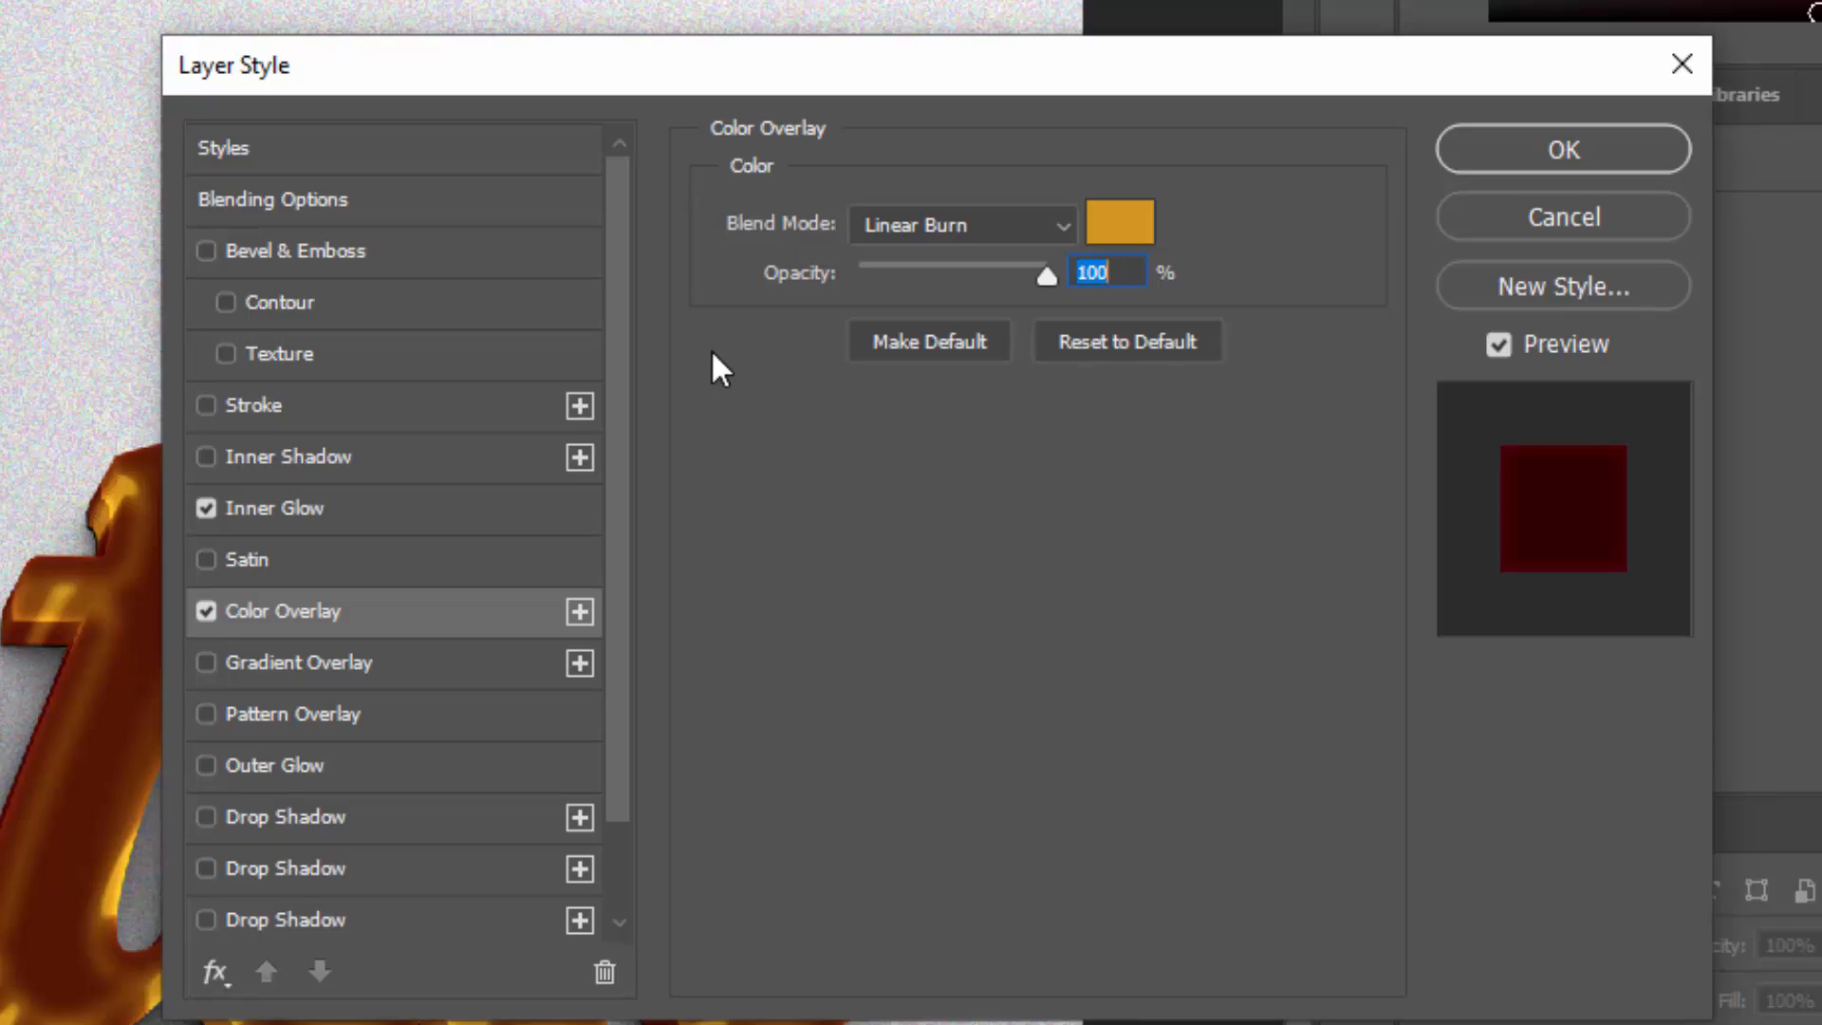
left_click(1506, 154)
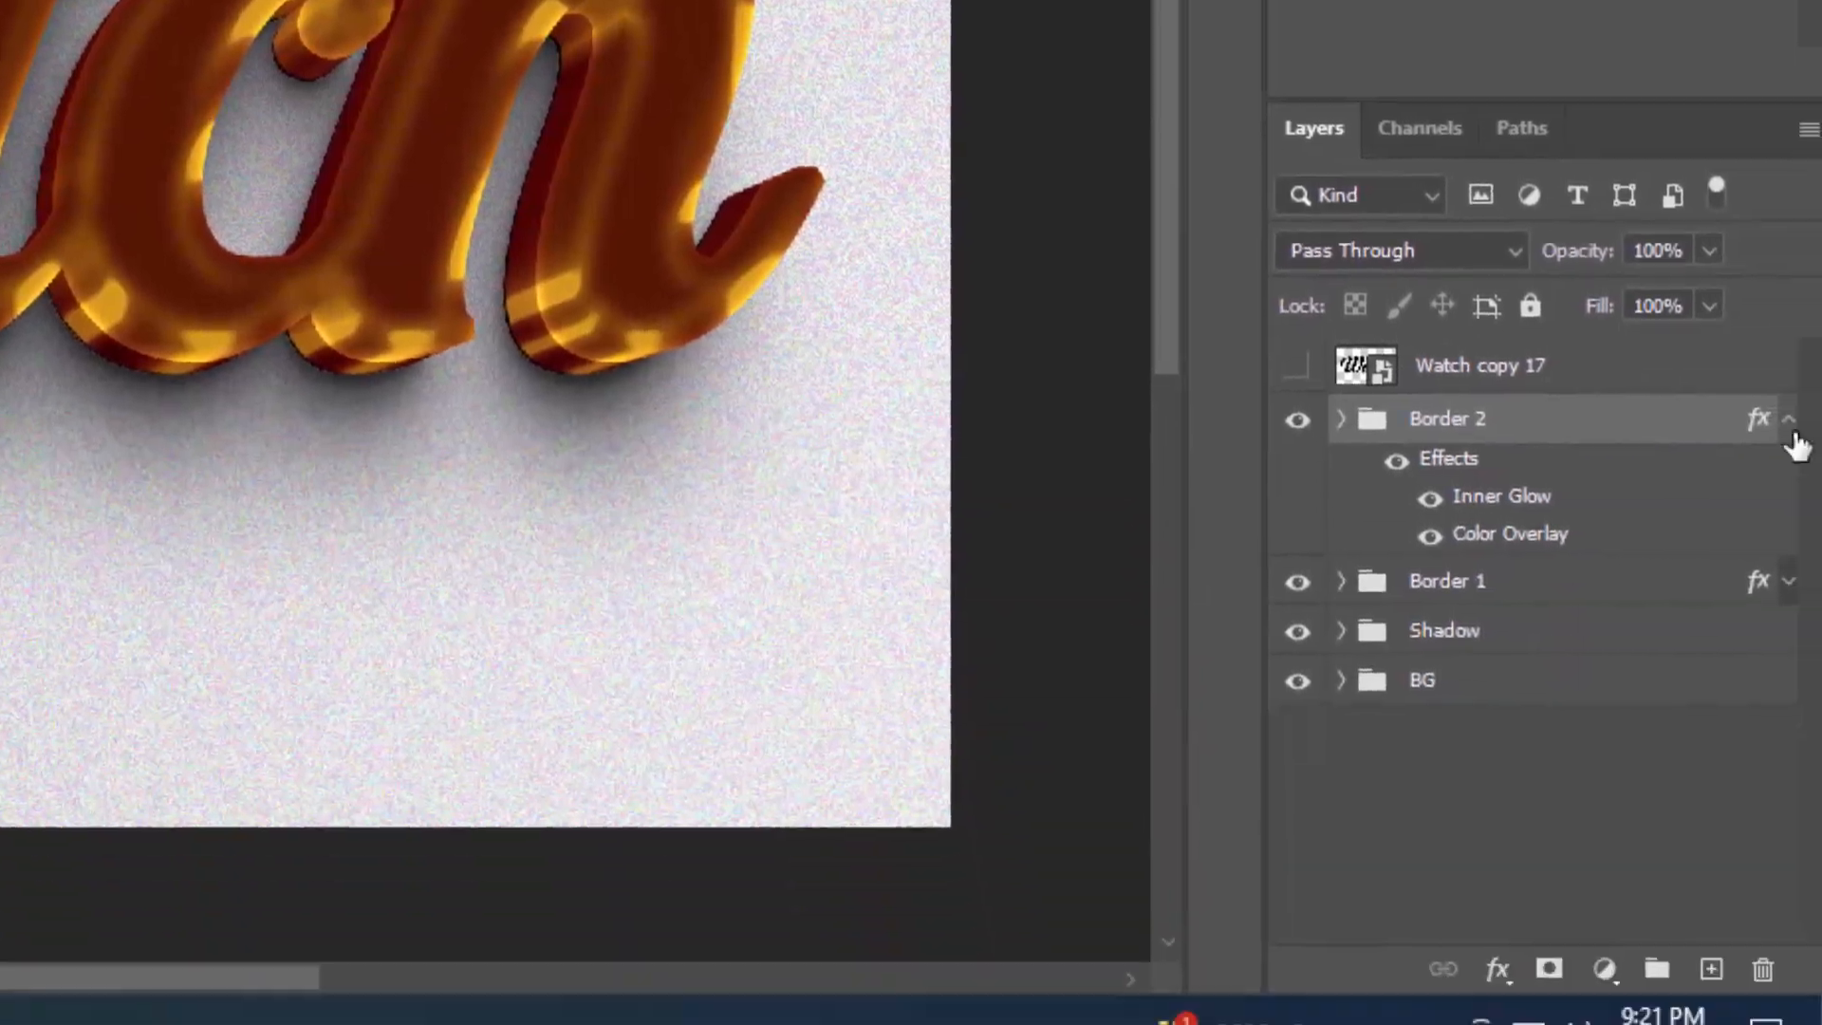
Make the Watch copy 17 layer visible and set its fill opacity to 0% in its blending options
left_click(1789, 418)
left_click(1296, 366)
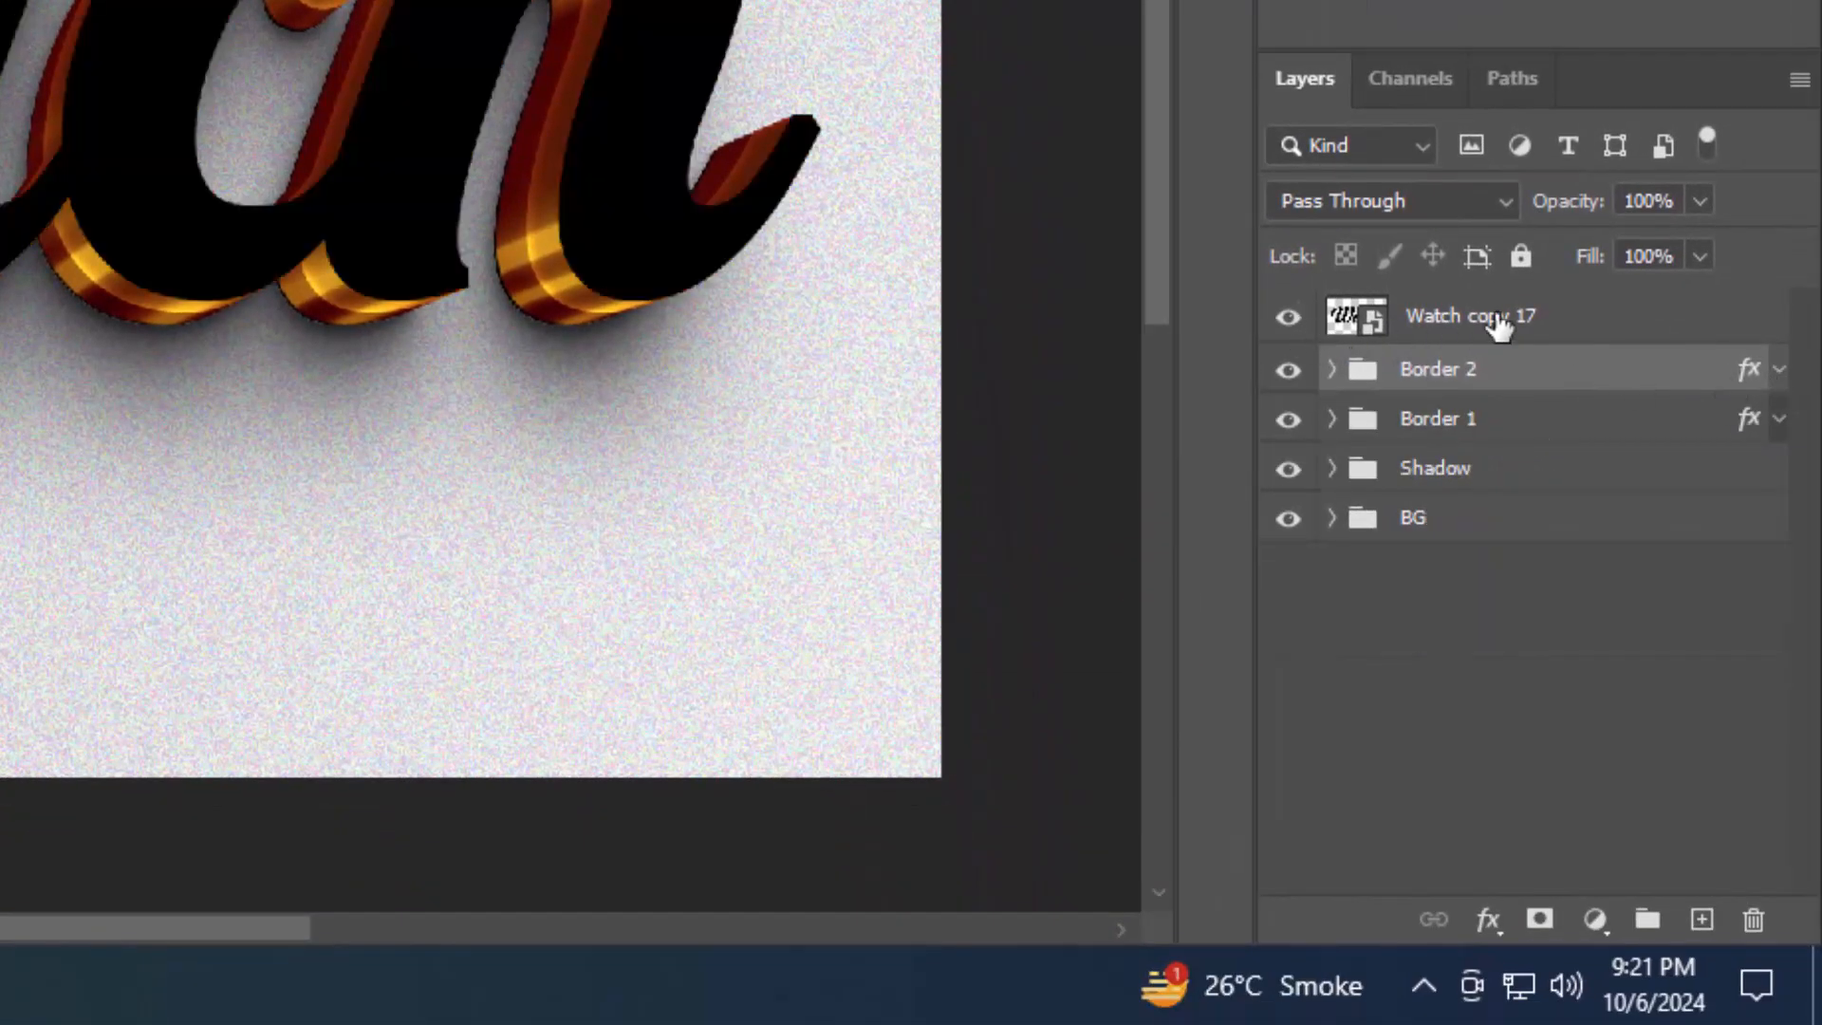
left_click(1500, 323)
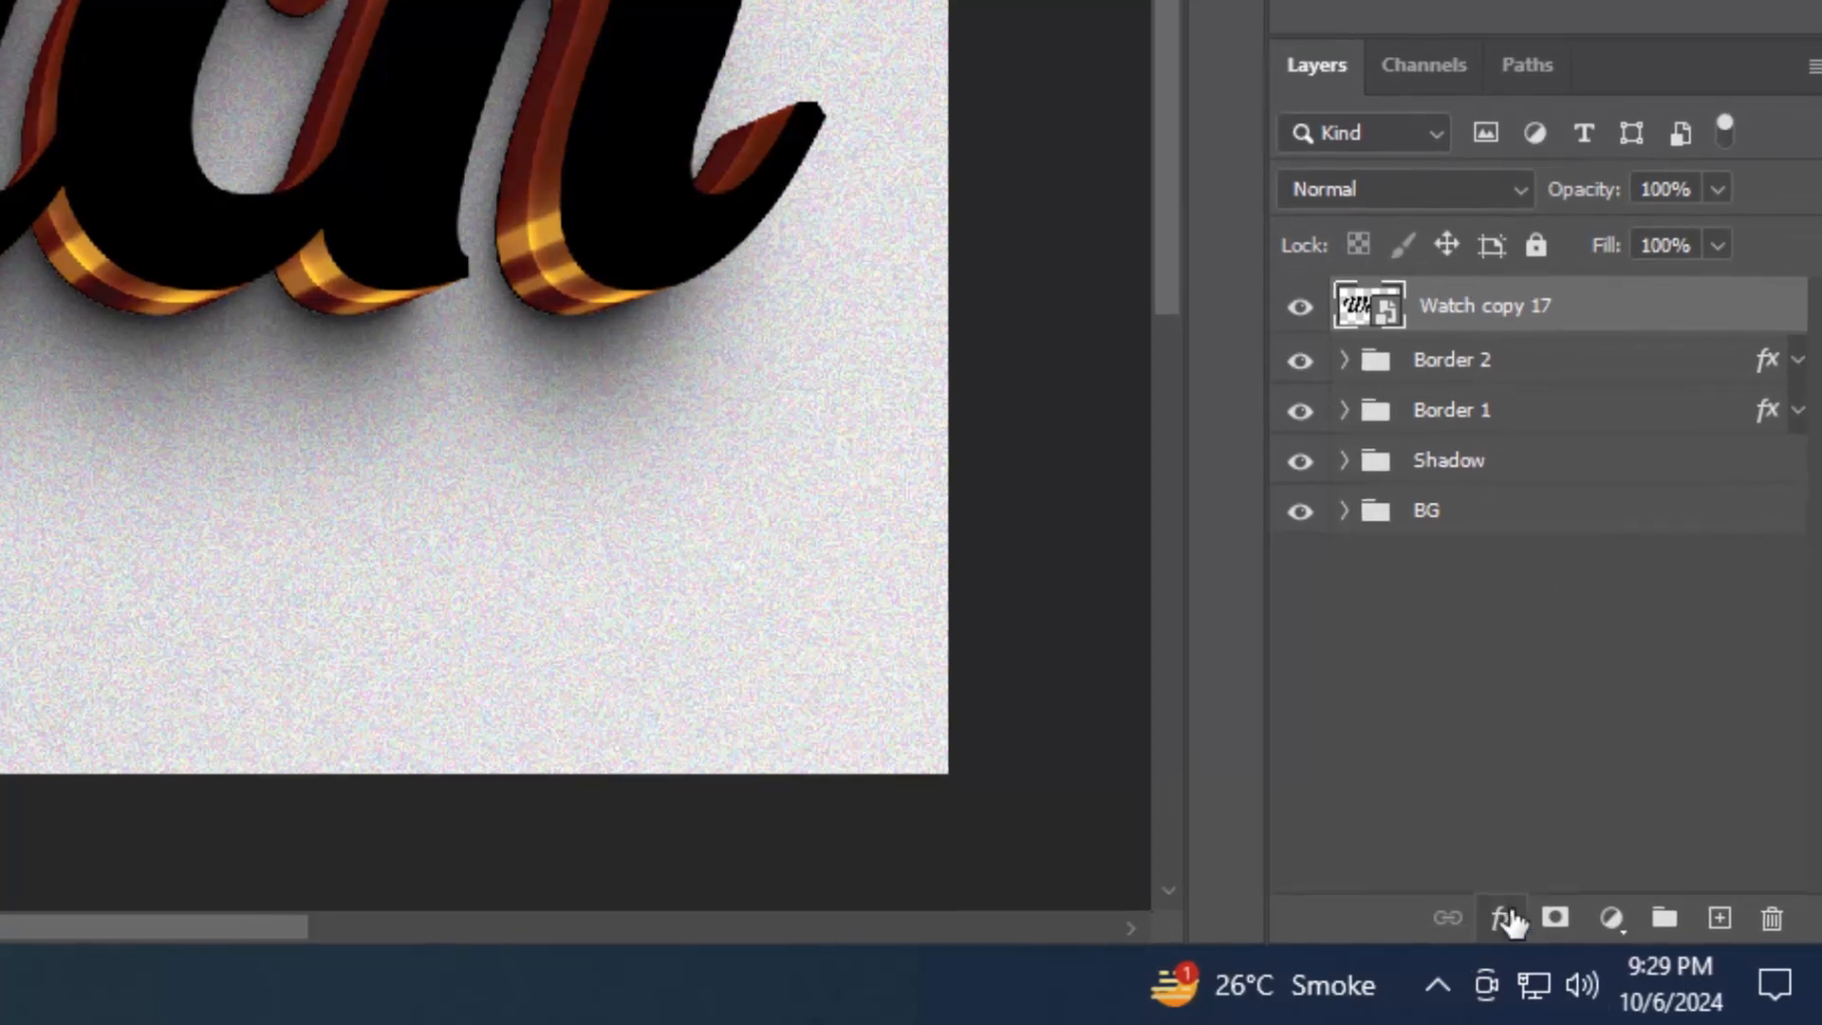
left_click(1487, 920)
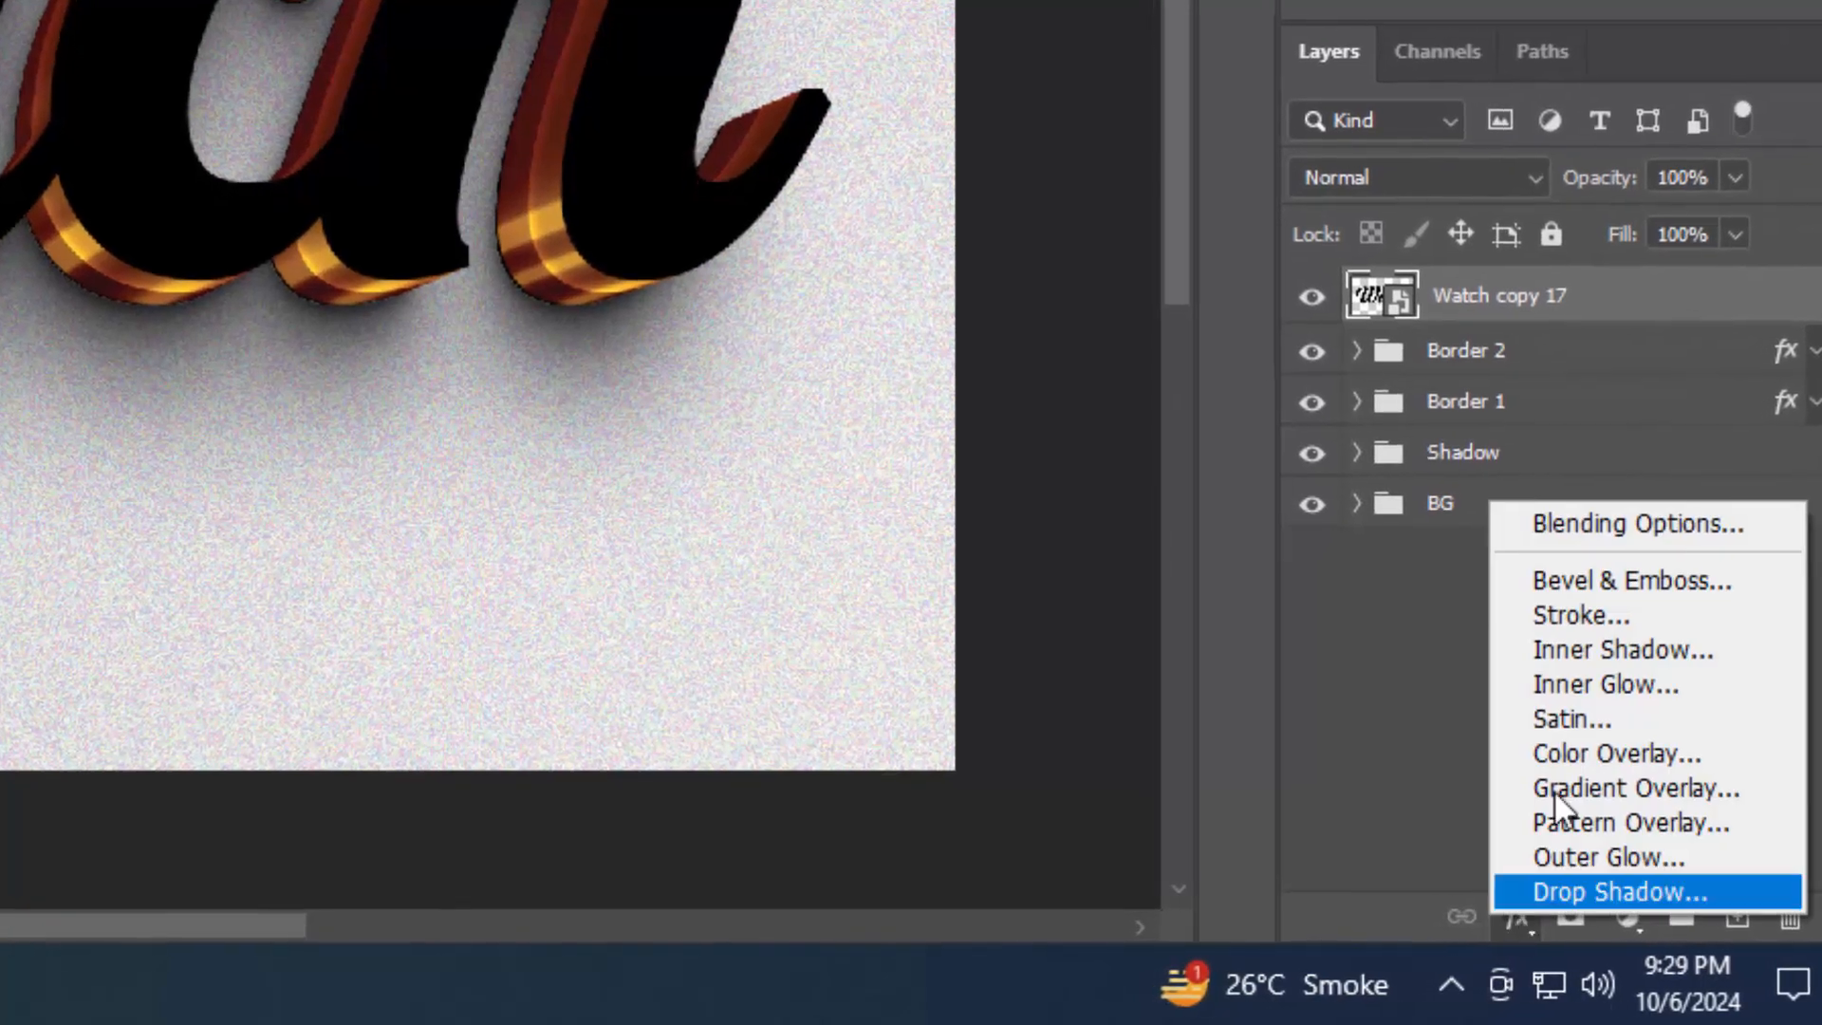
left_click(1573, 533)
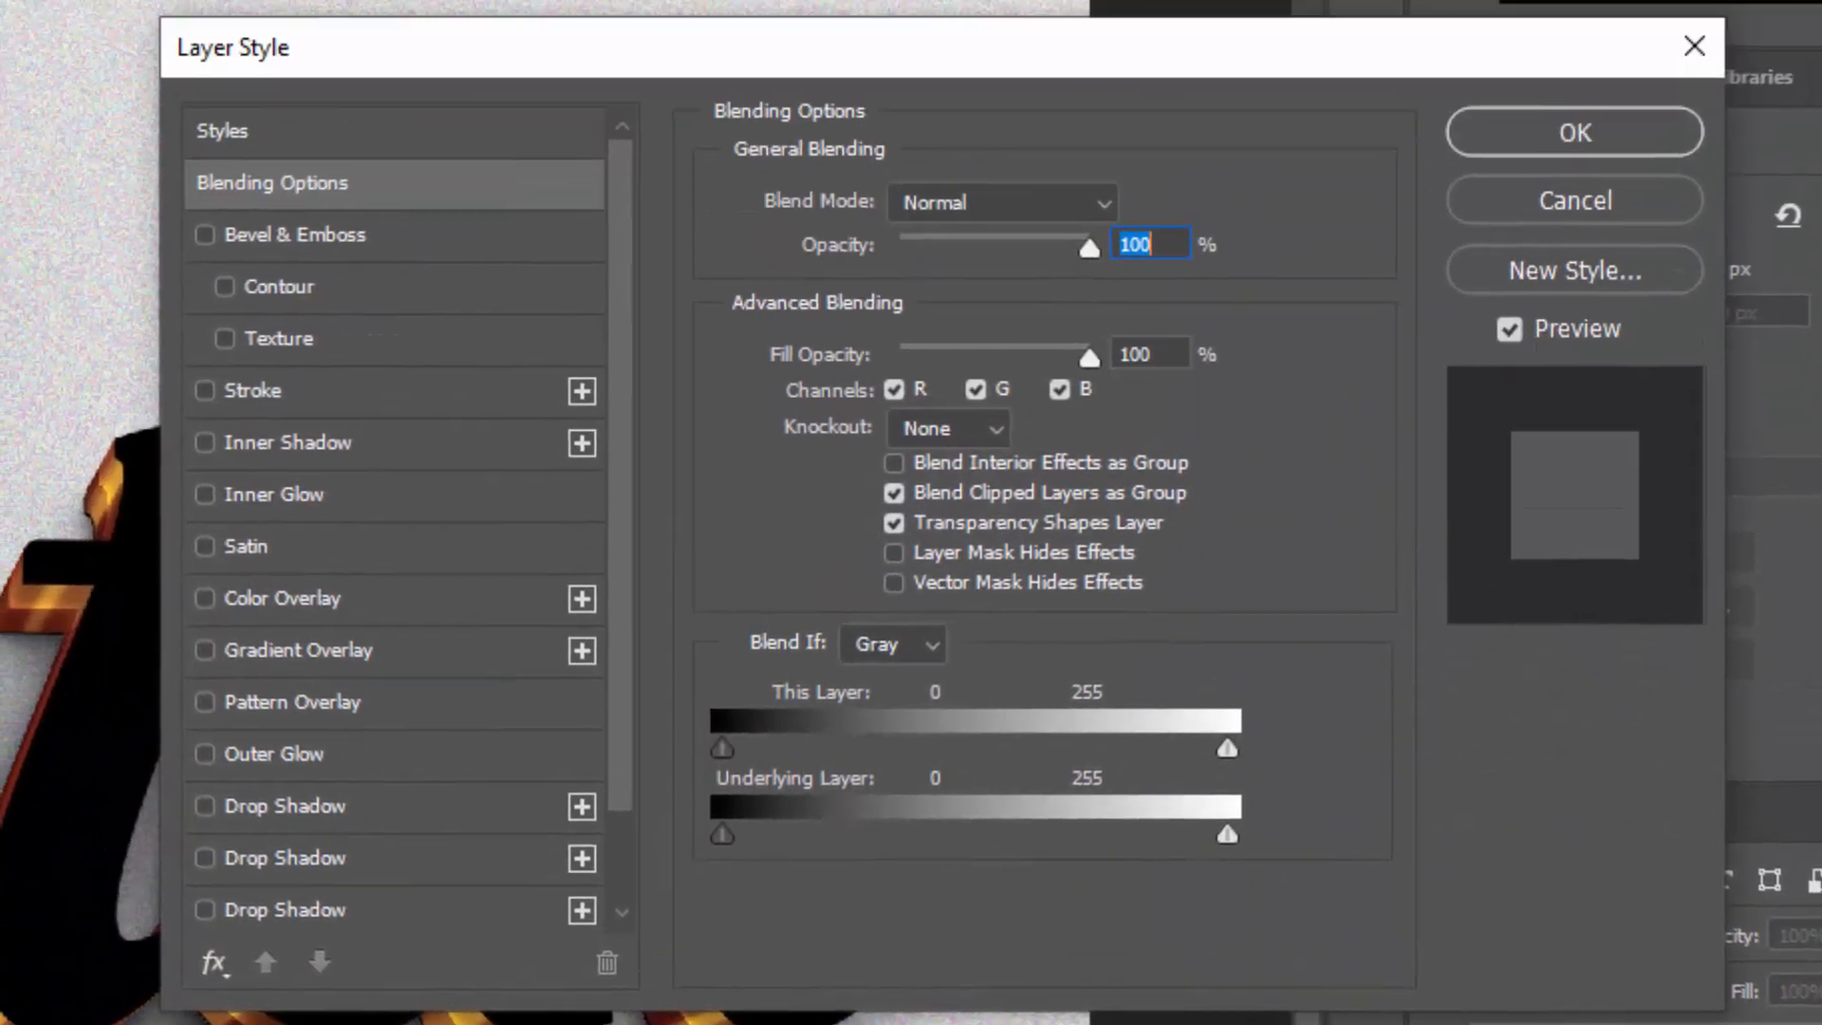
double_click(1167, 353)
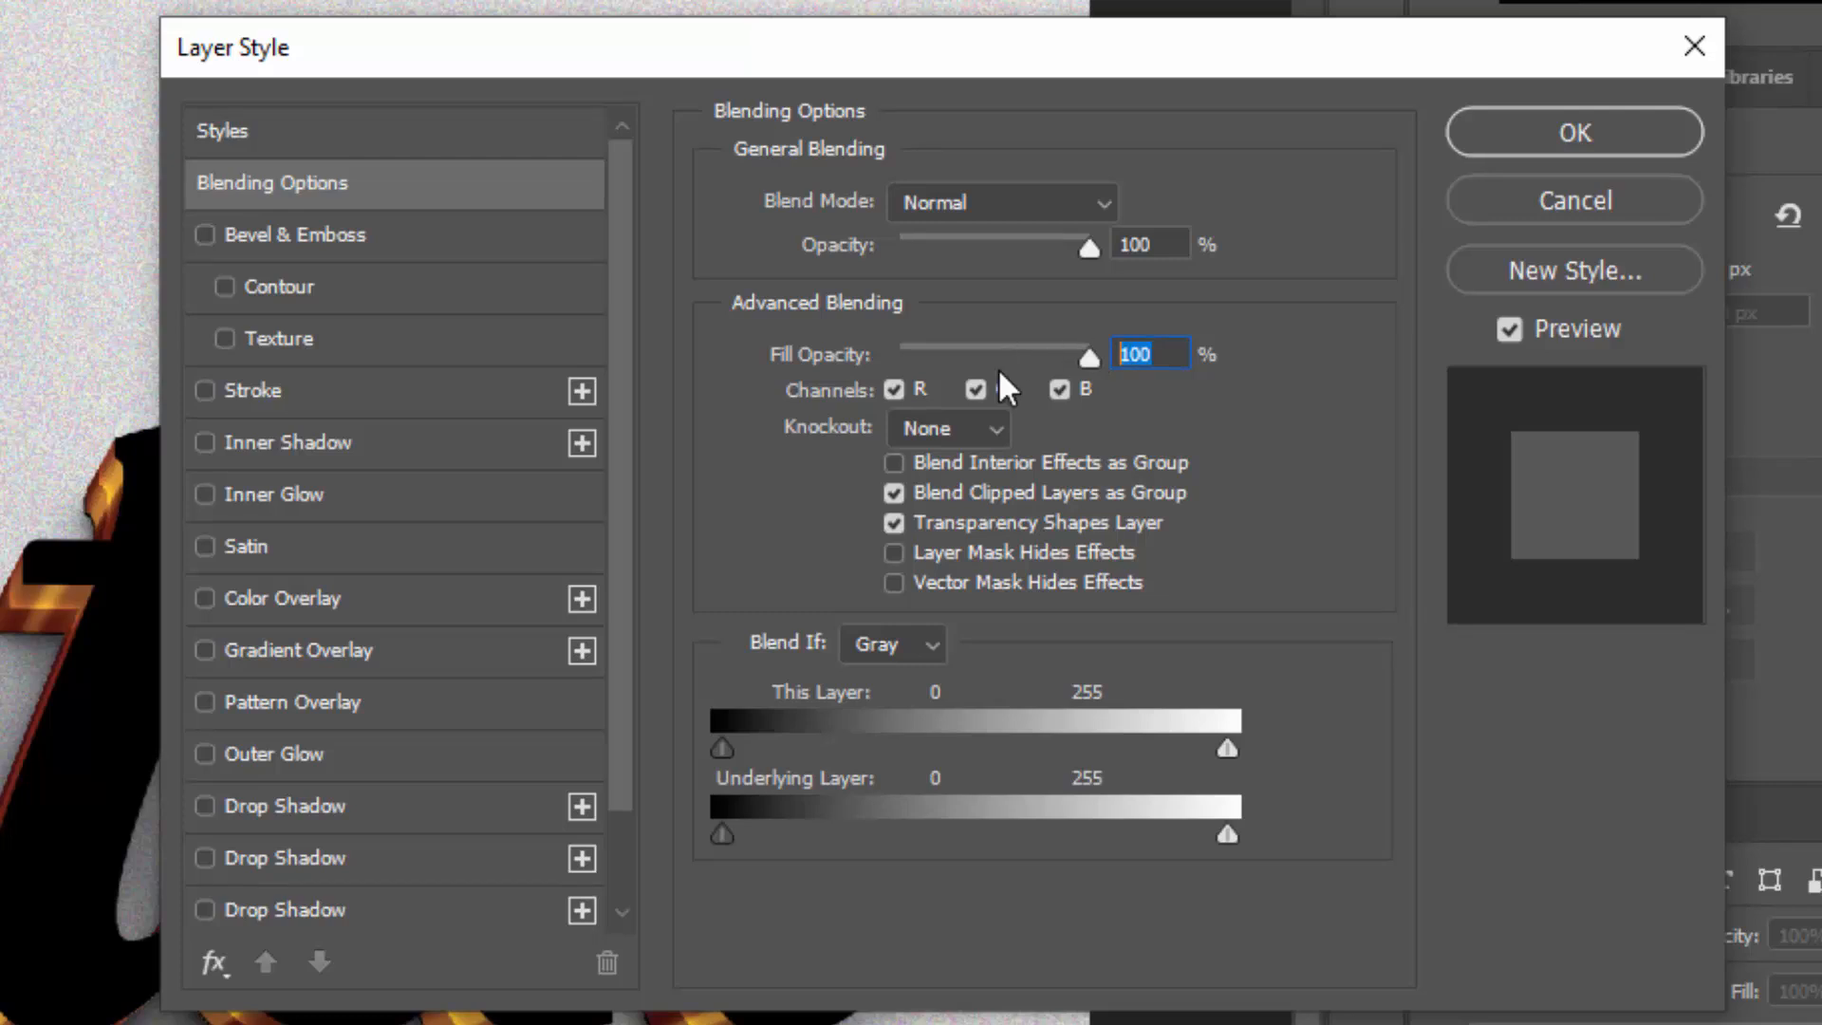
type("0")
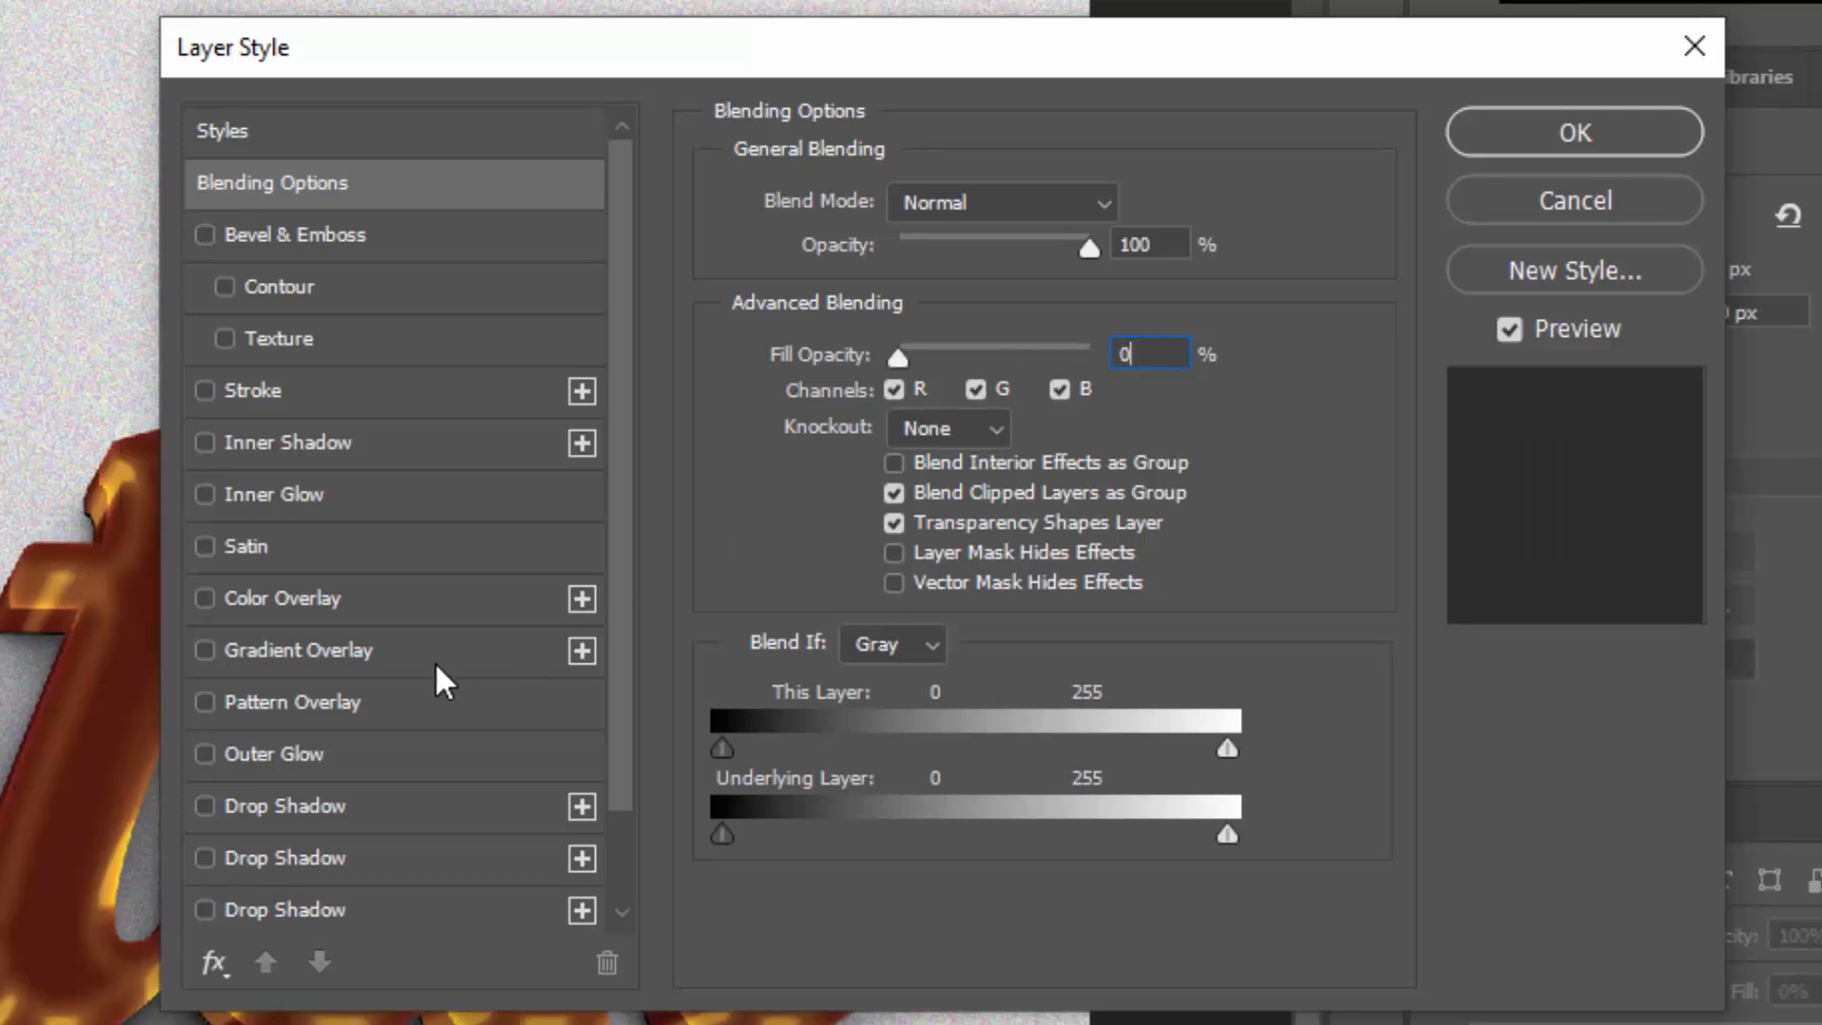
Add a Gradient Overlay at 100% opacity using a reversed, reflected gradient with stops a5a5a5 and ffffff
left_click(429, 657)
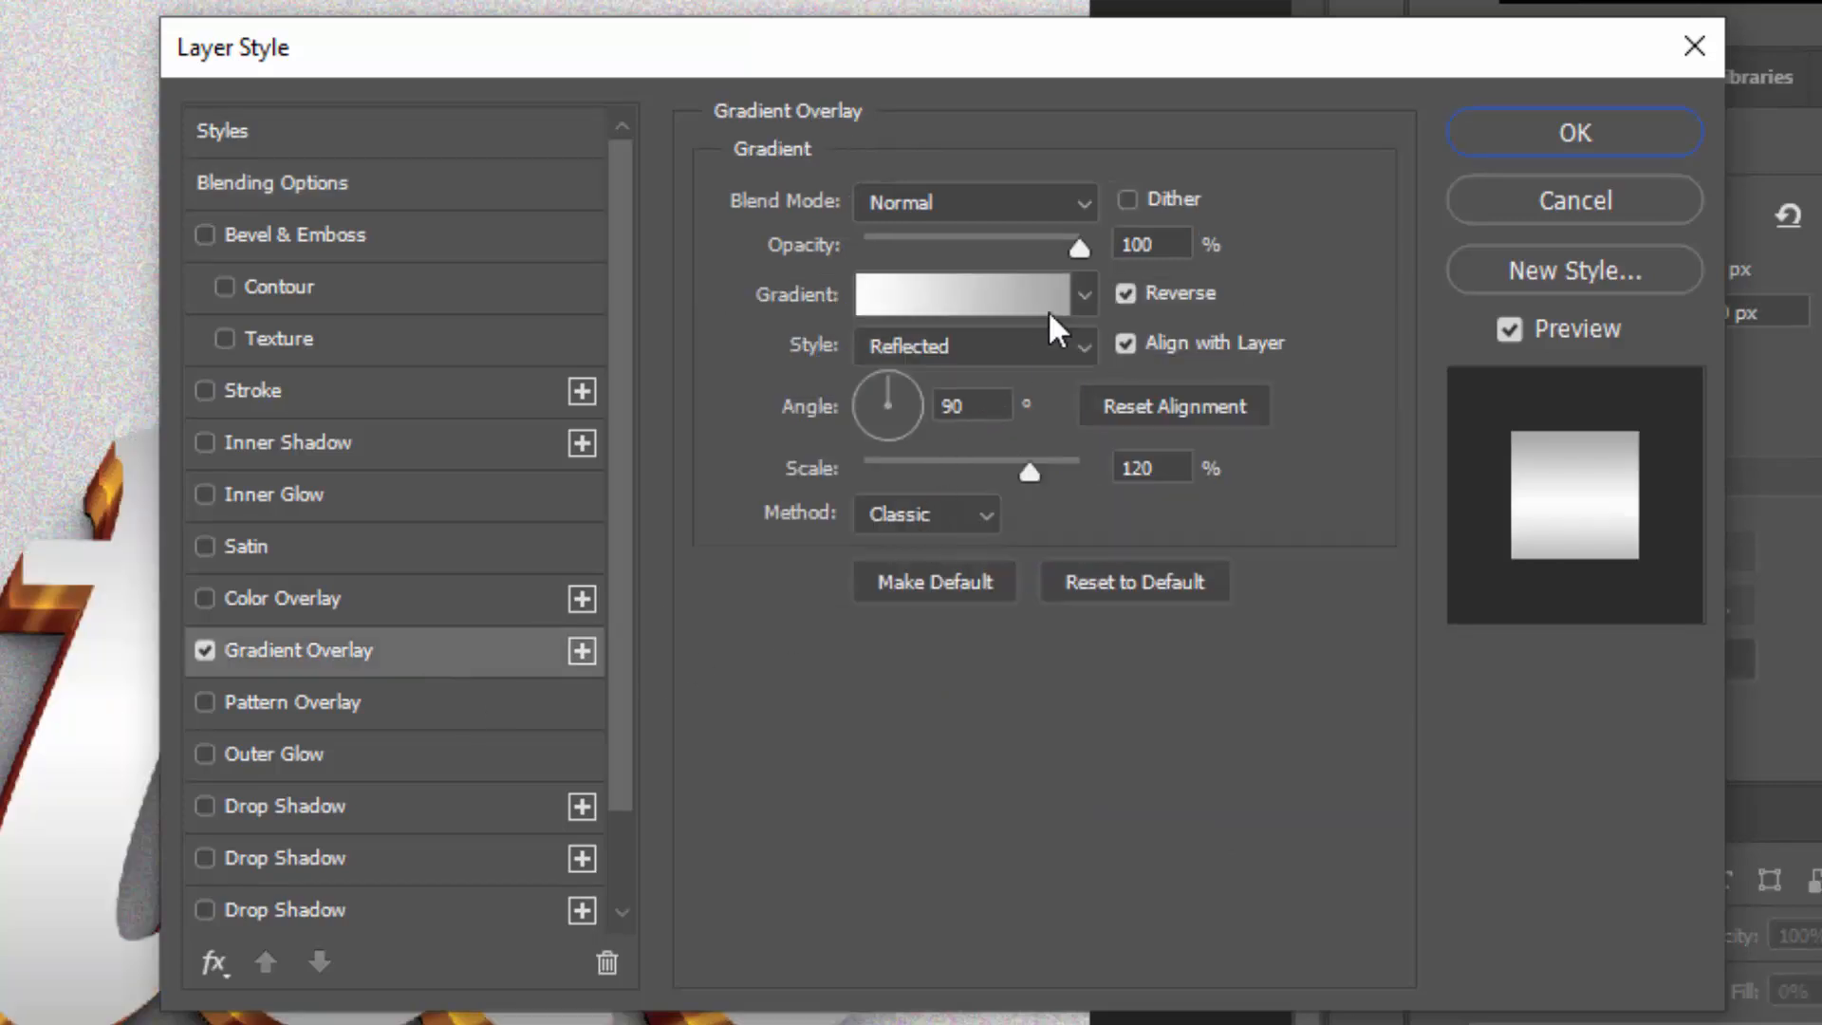
left_click(1177, 247)
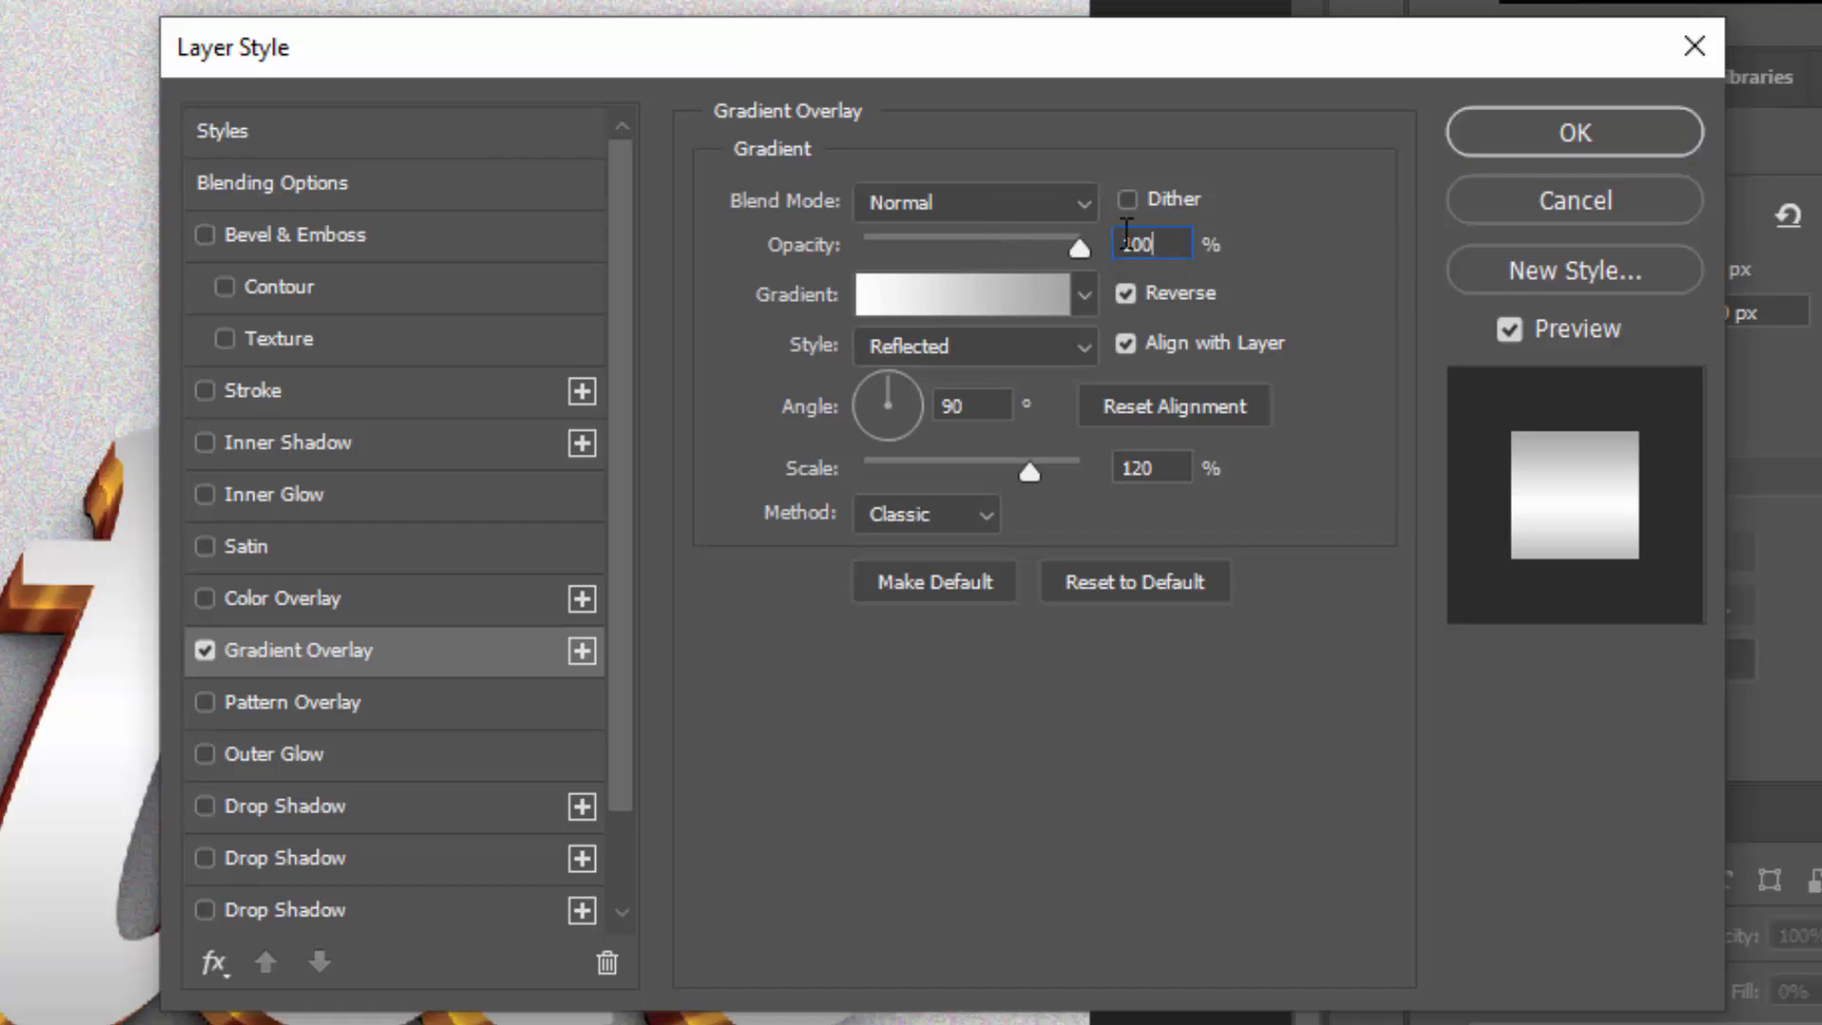
left_click(934, 301)
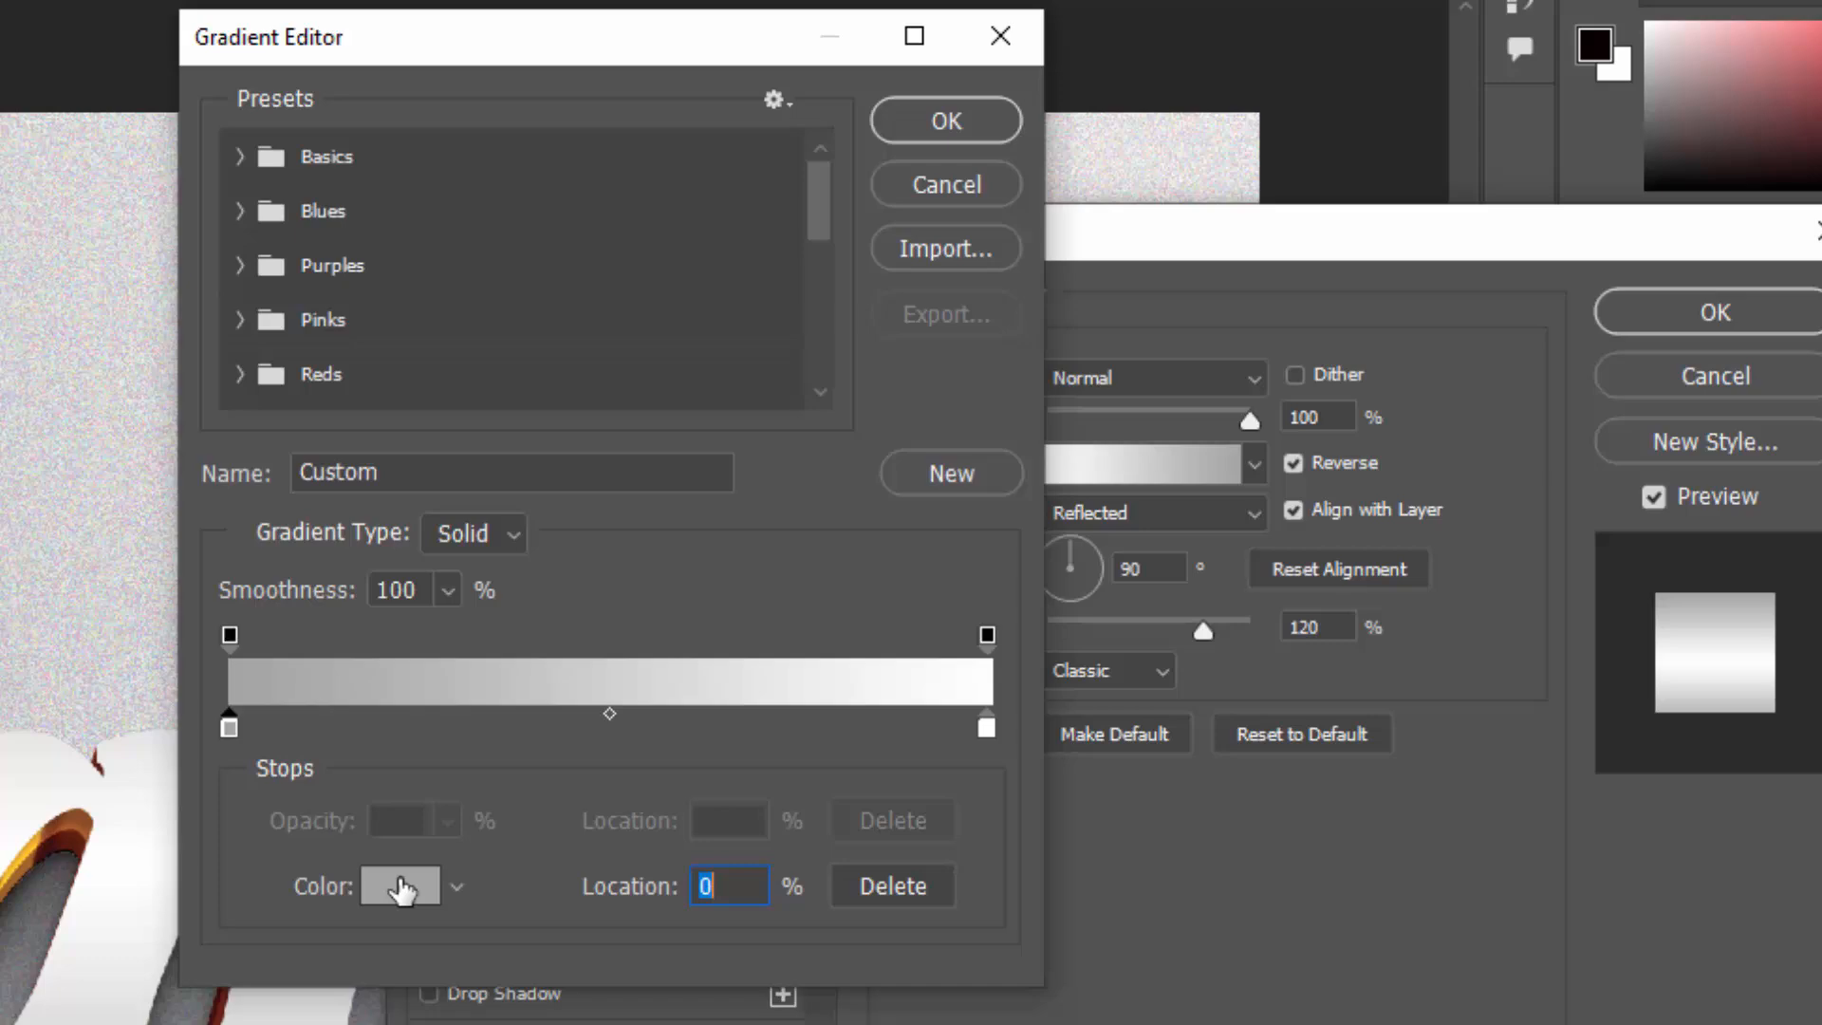
left_click(401, 886)
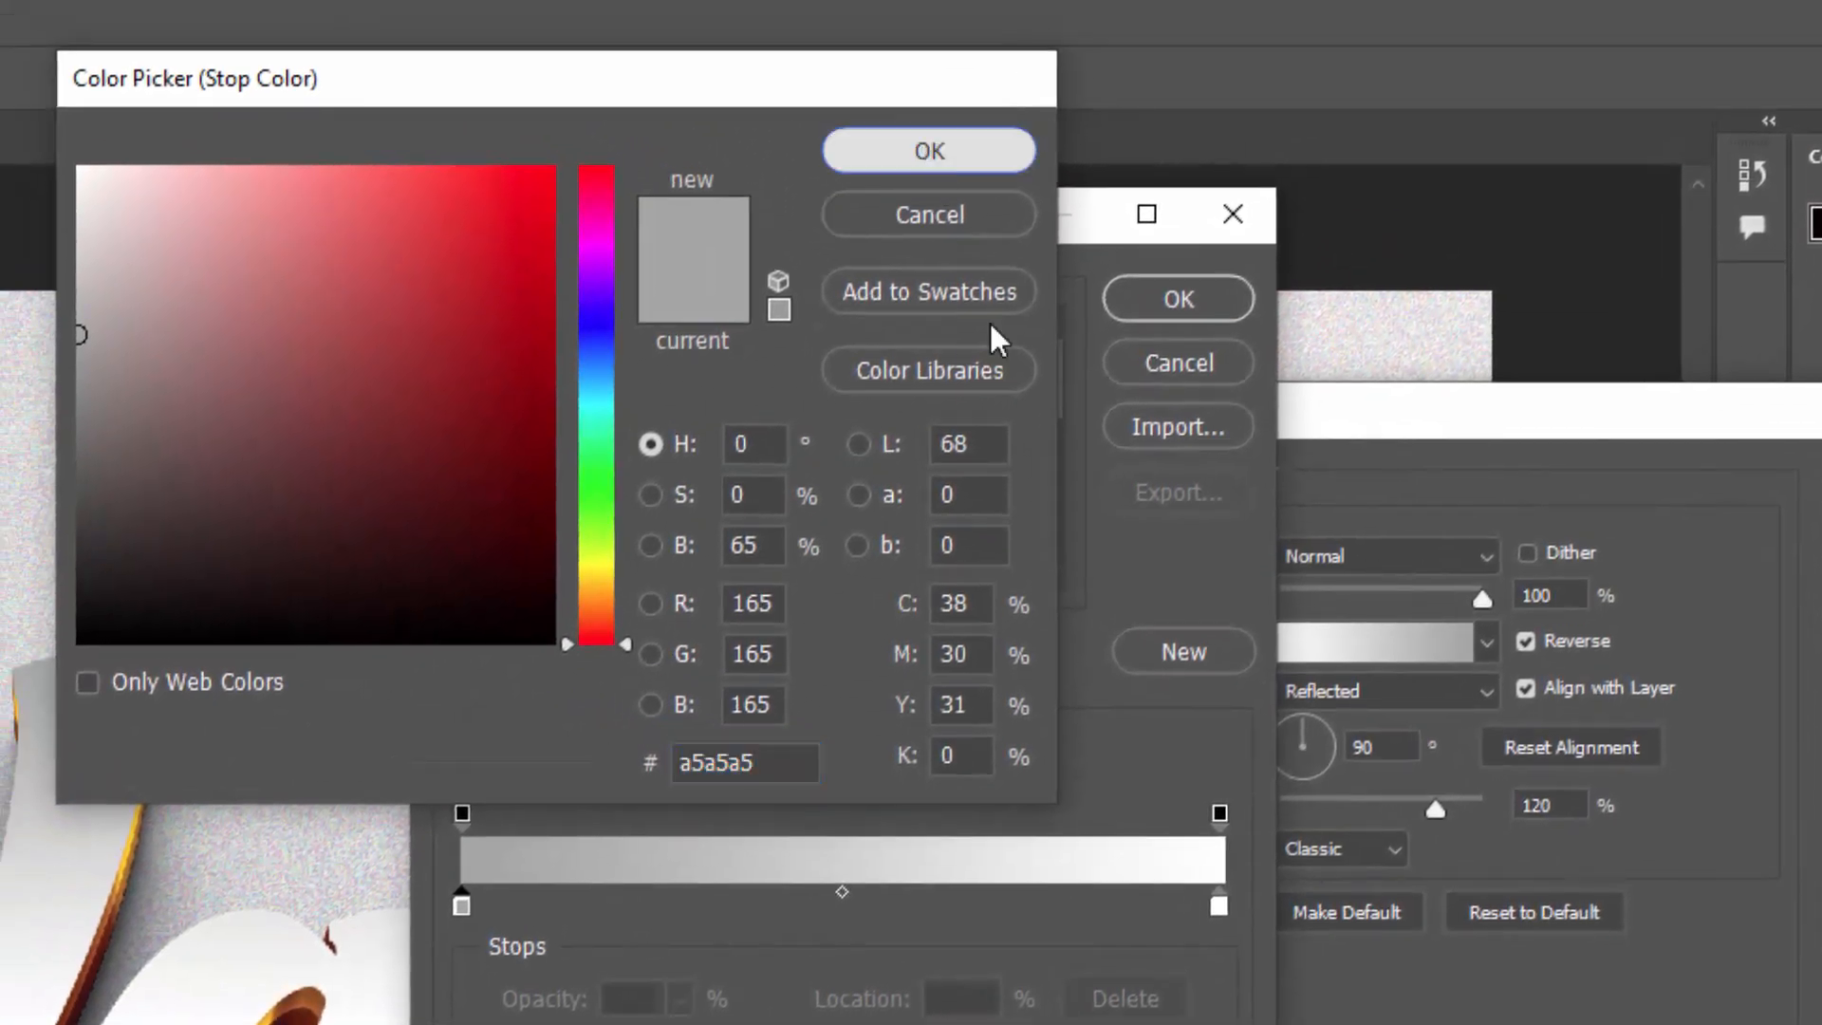
key("Return")
left_click(1219, 905)
left_click(610, 960)
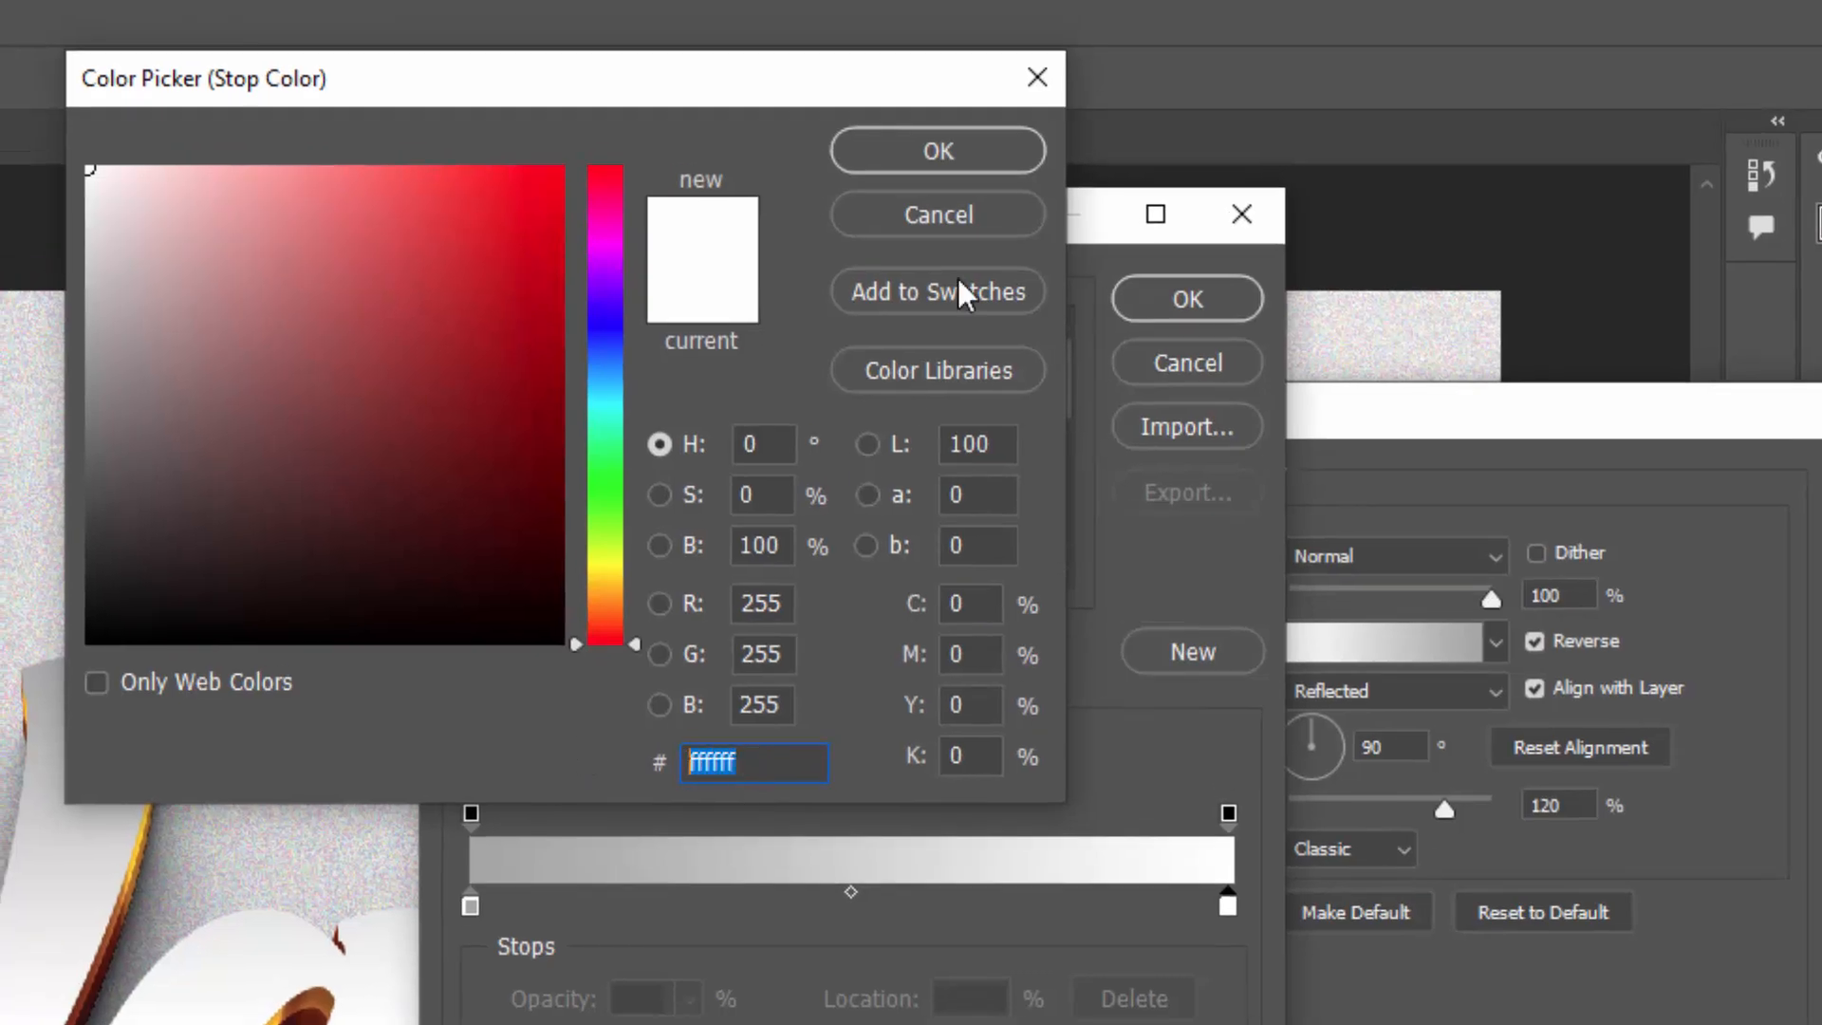
left_click(968, 147)
left_click(1192, 309)
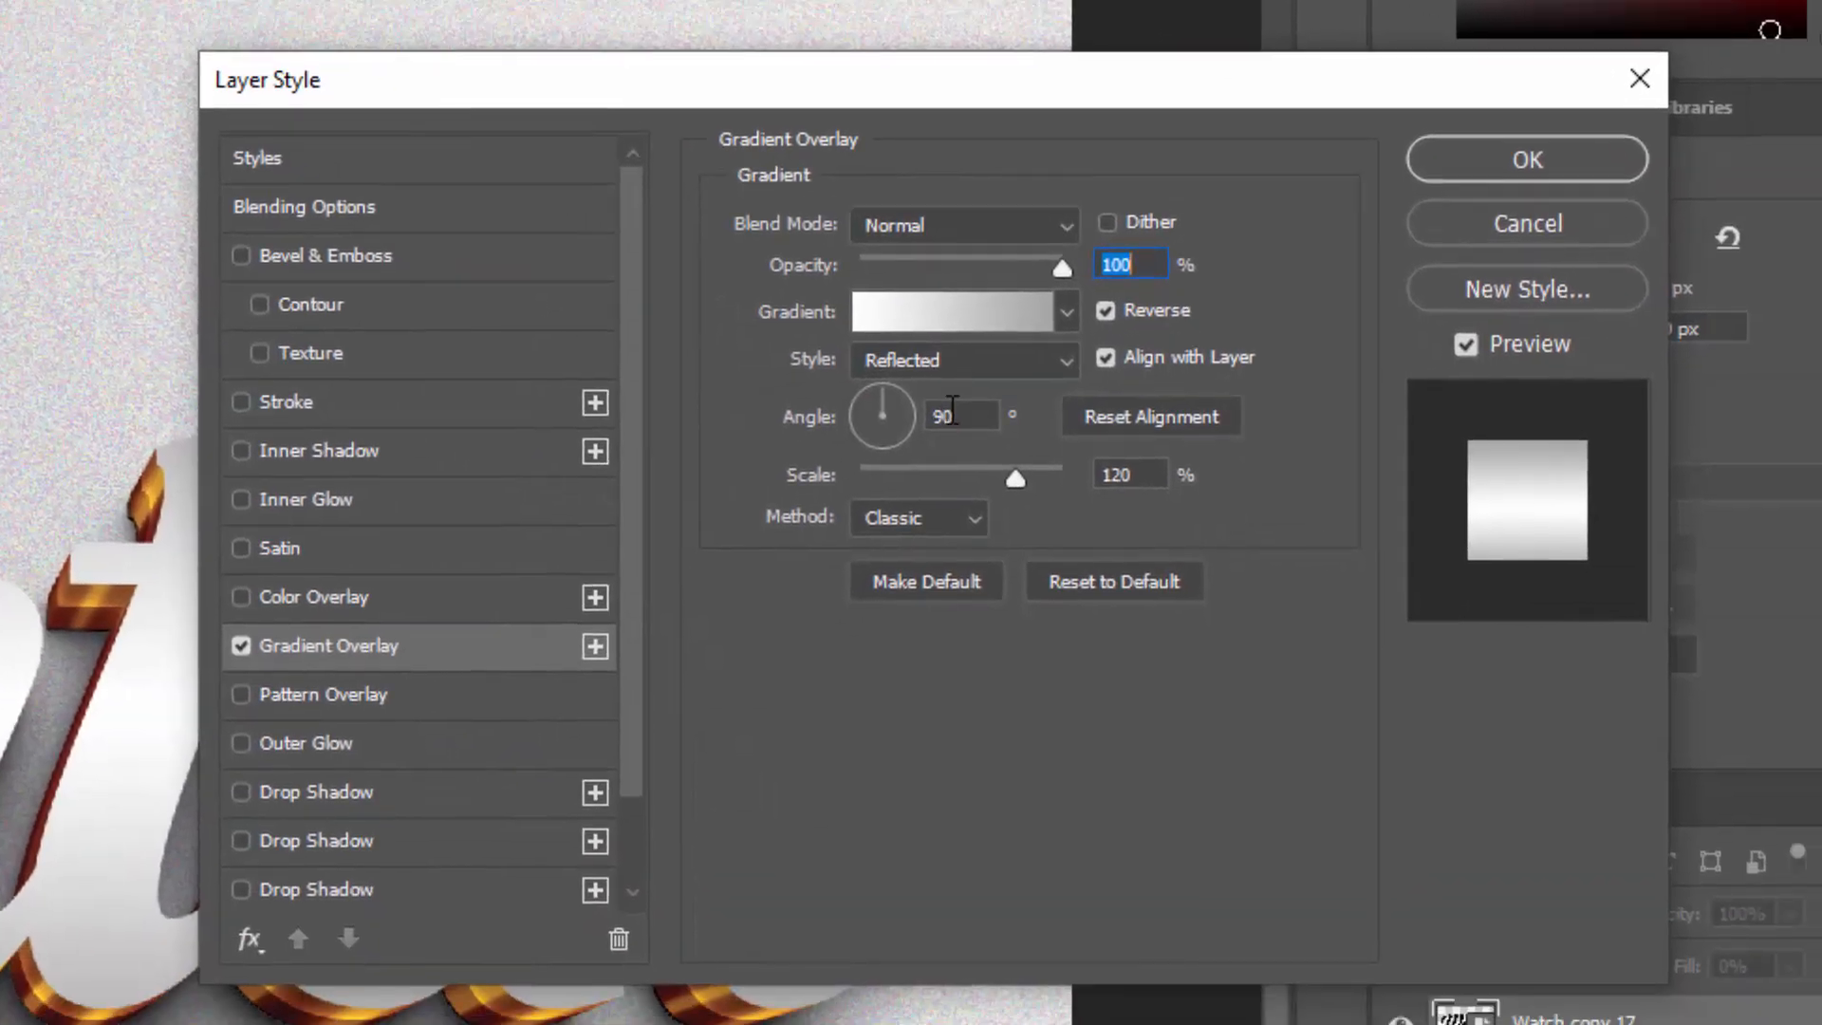
Use a 90° angle and 120% scale for the gradient overlay and apply the layer style
key("Tab")
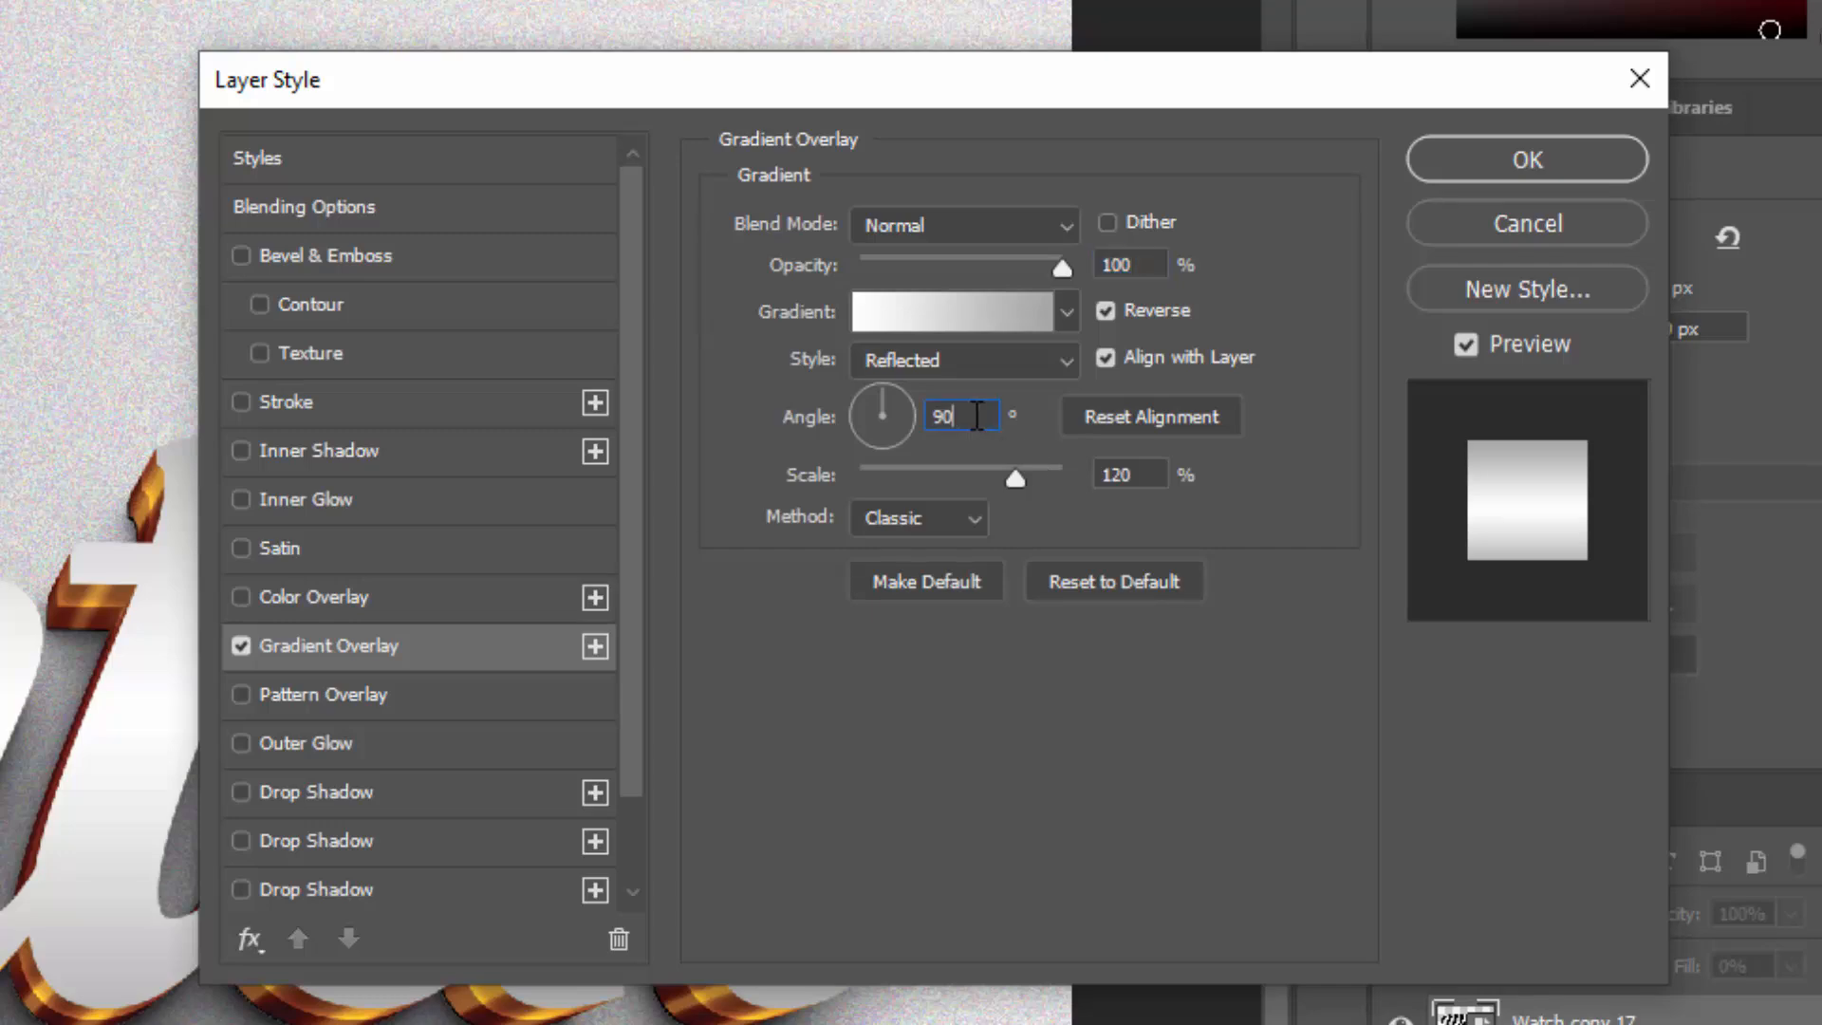
key("Tab")
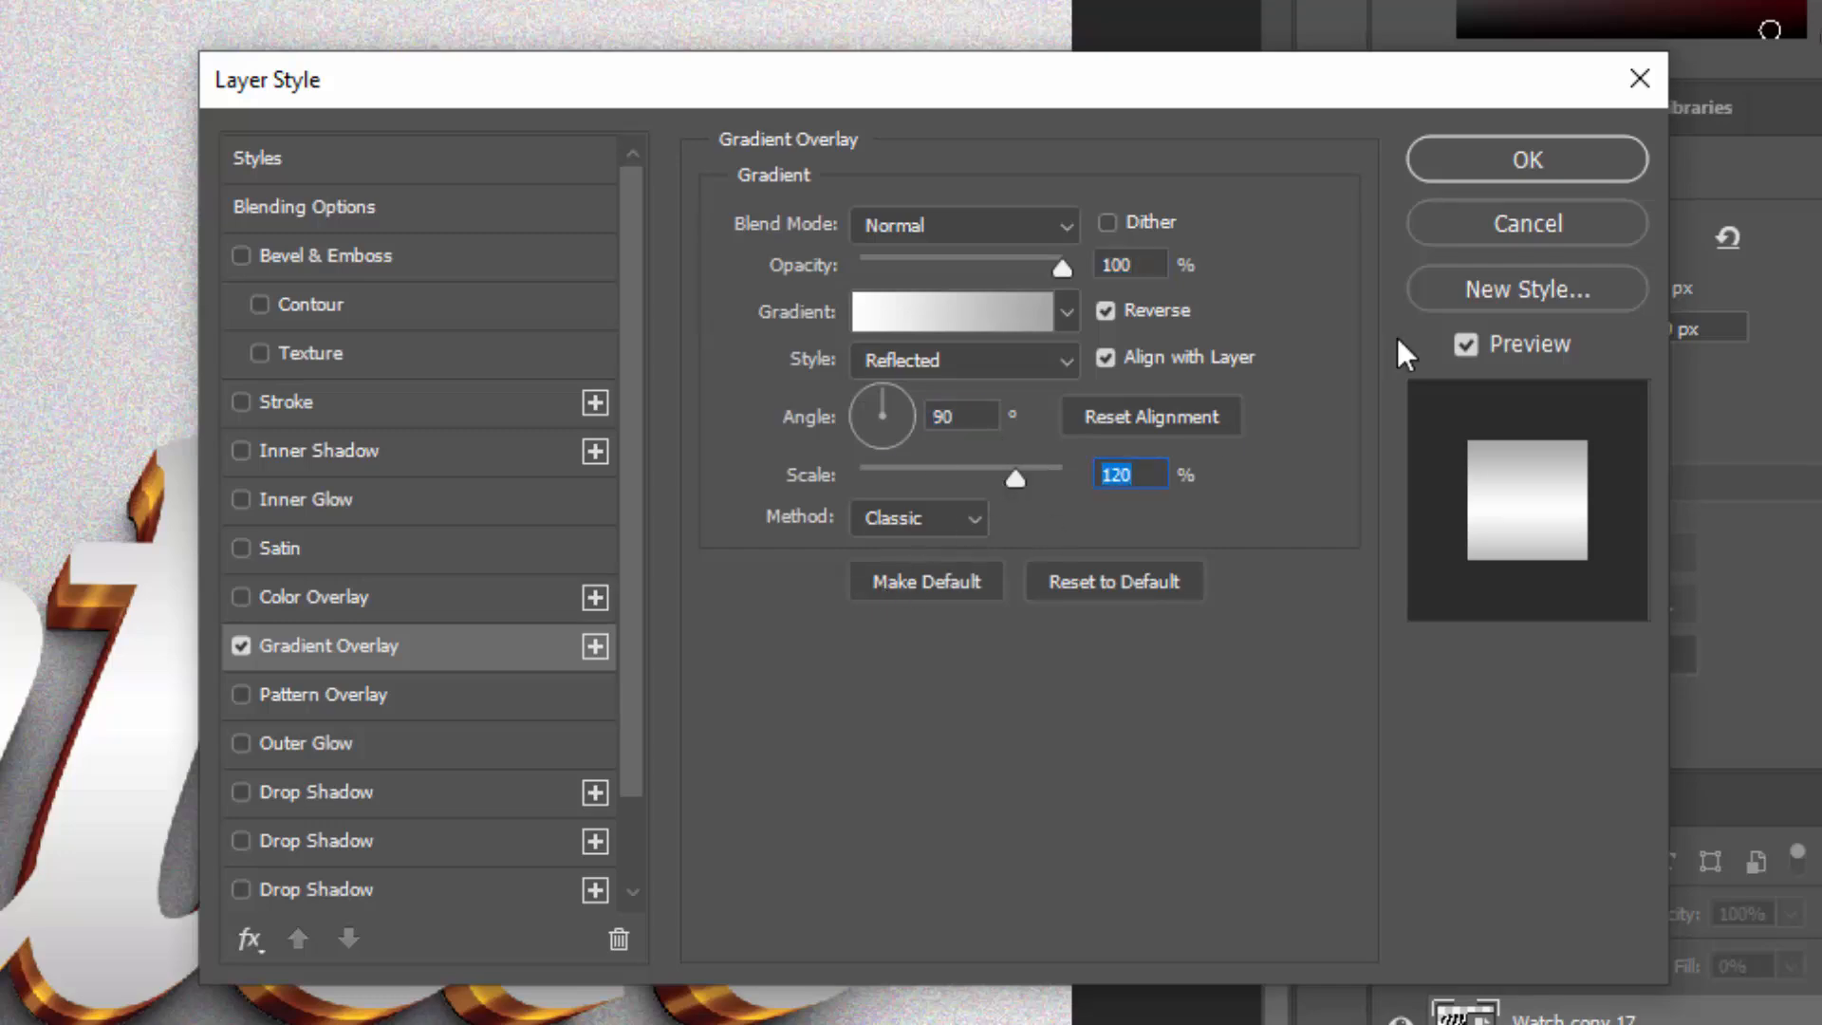
left_click(1544, 156)
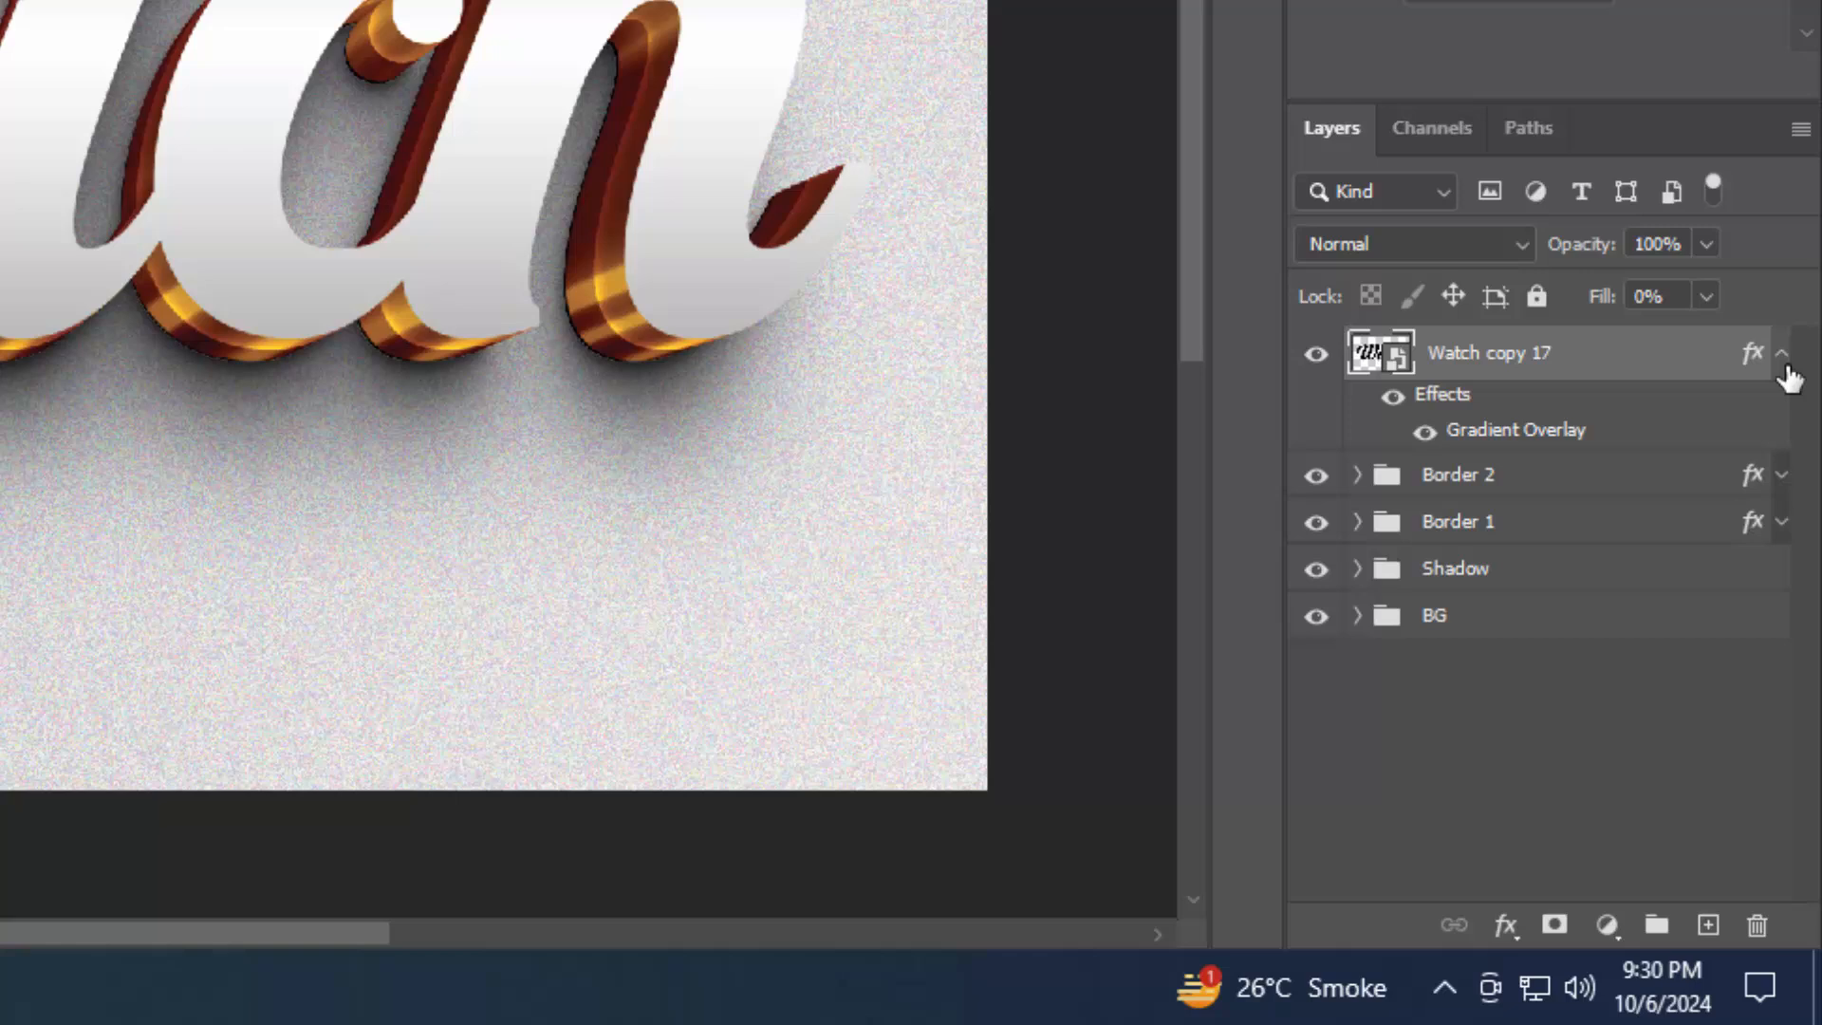
Duplicate the Watch copy 17 layer and open the duplicate's blending options at the fill opacity value
left_click(1792, 445)
key("ctrl+j")
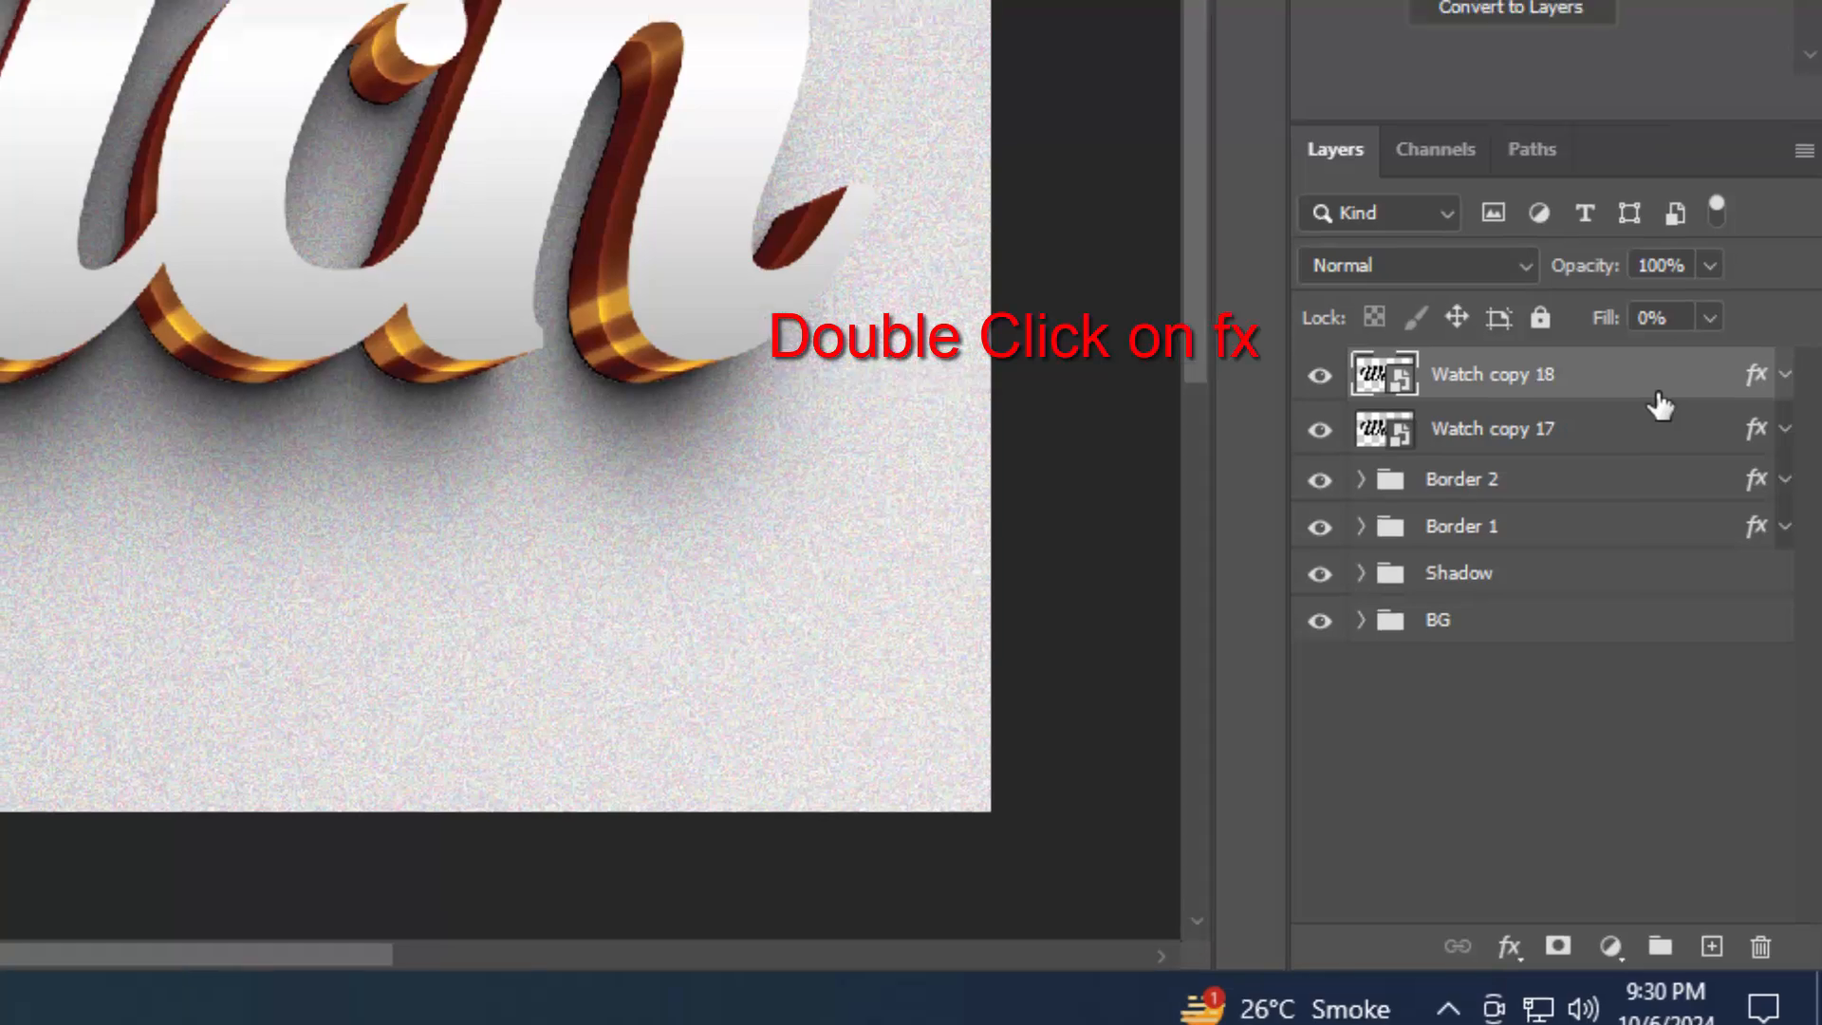
double_click(1660, 380)
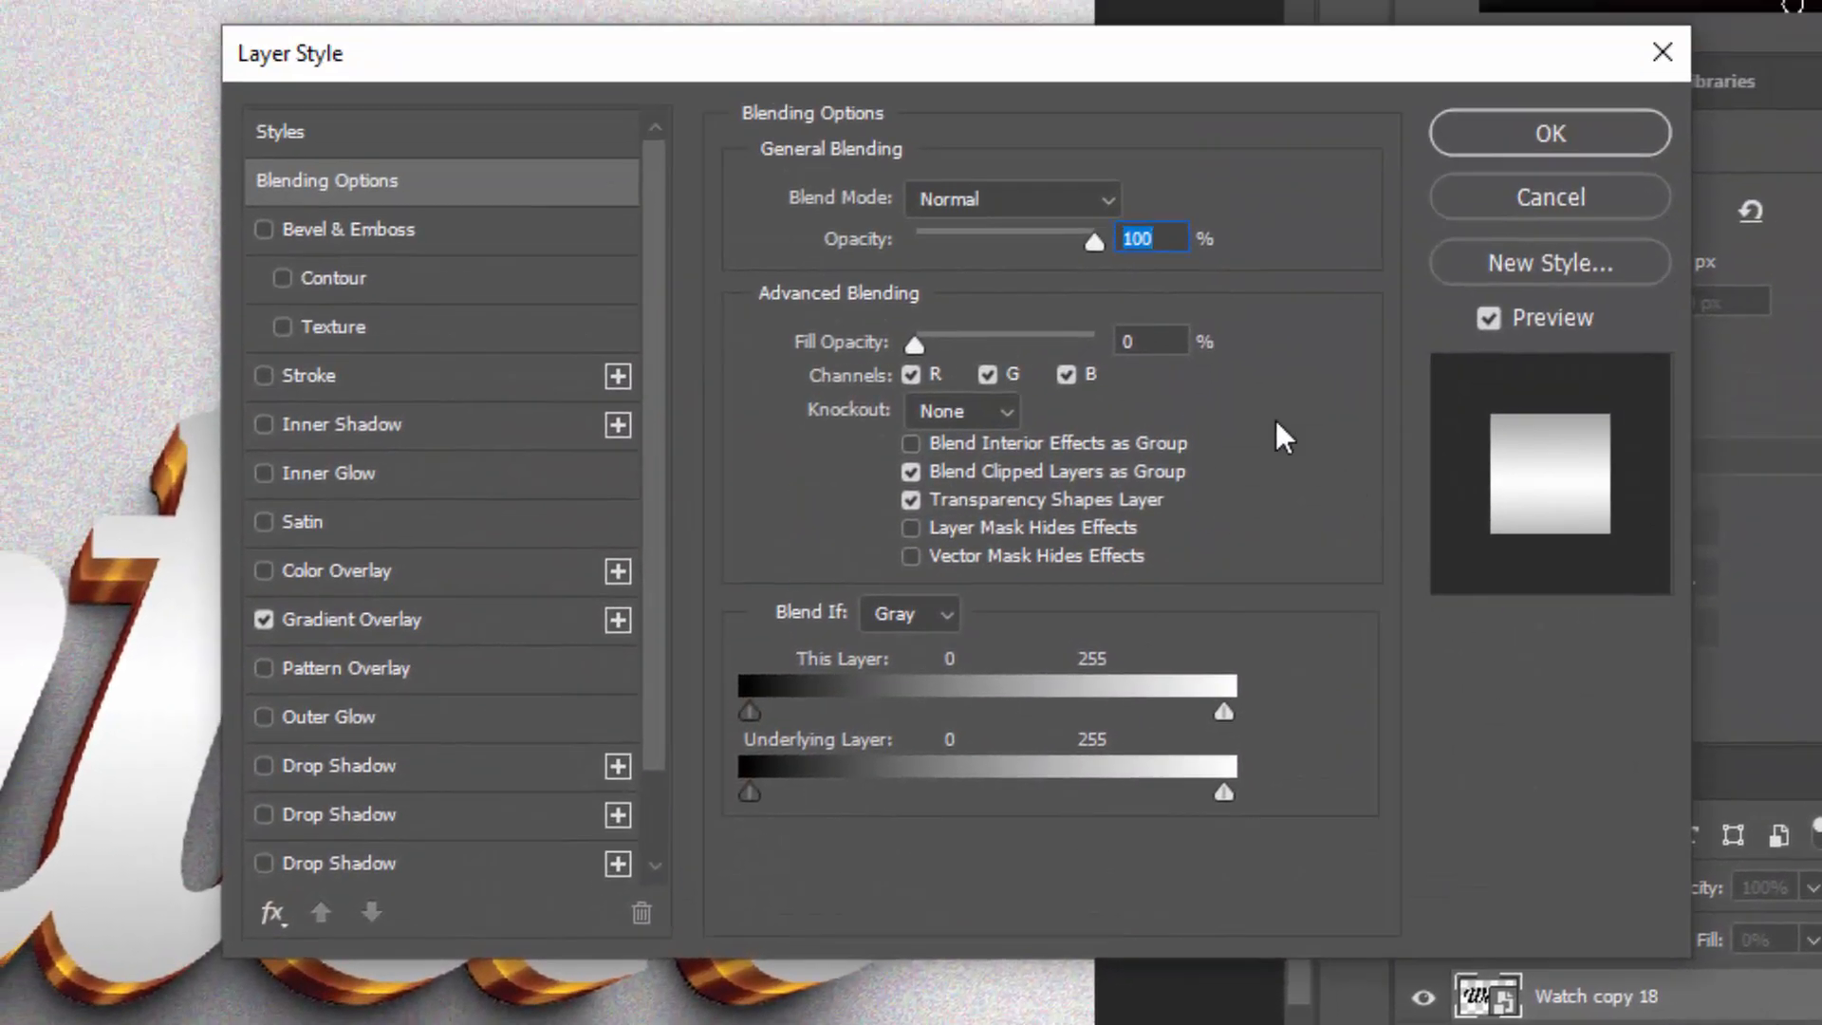
left_click(1108, 339)
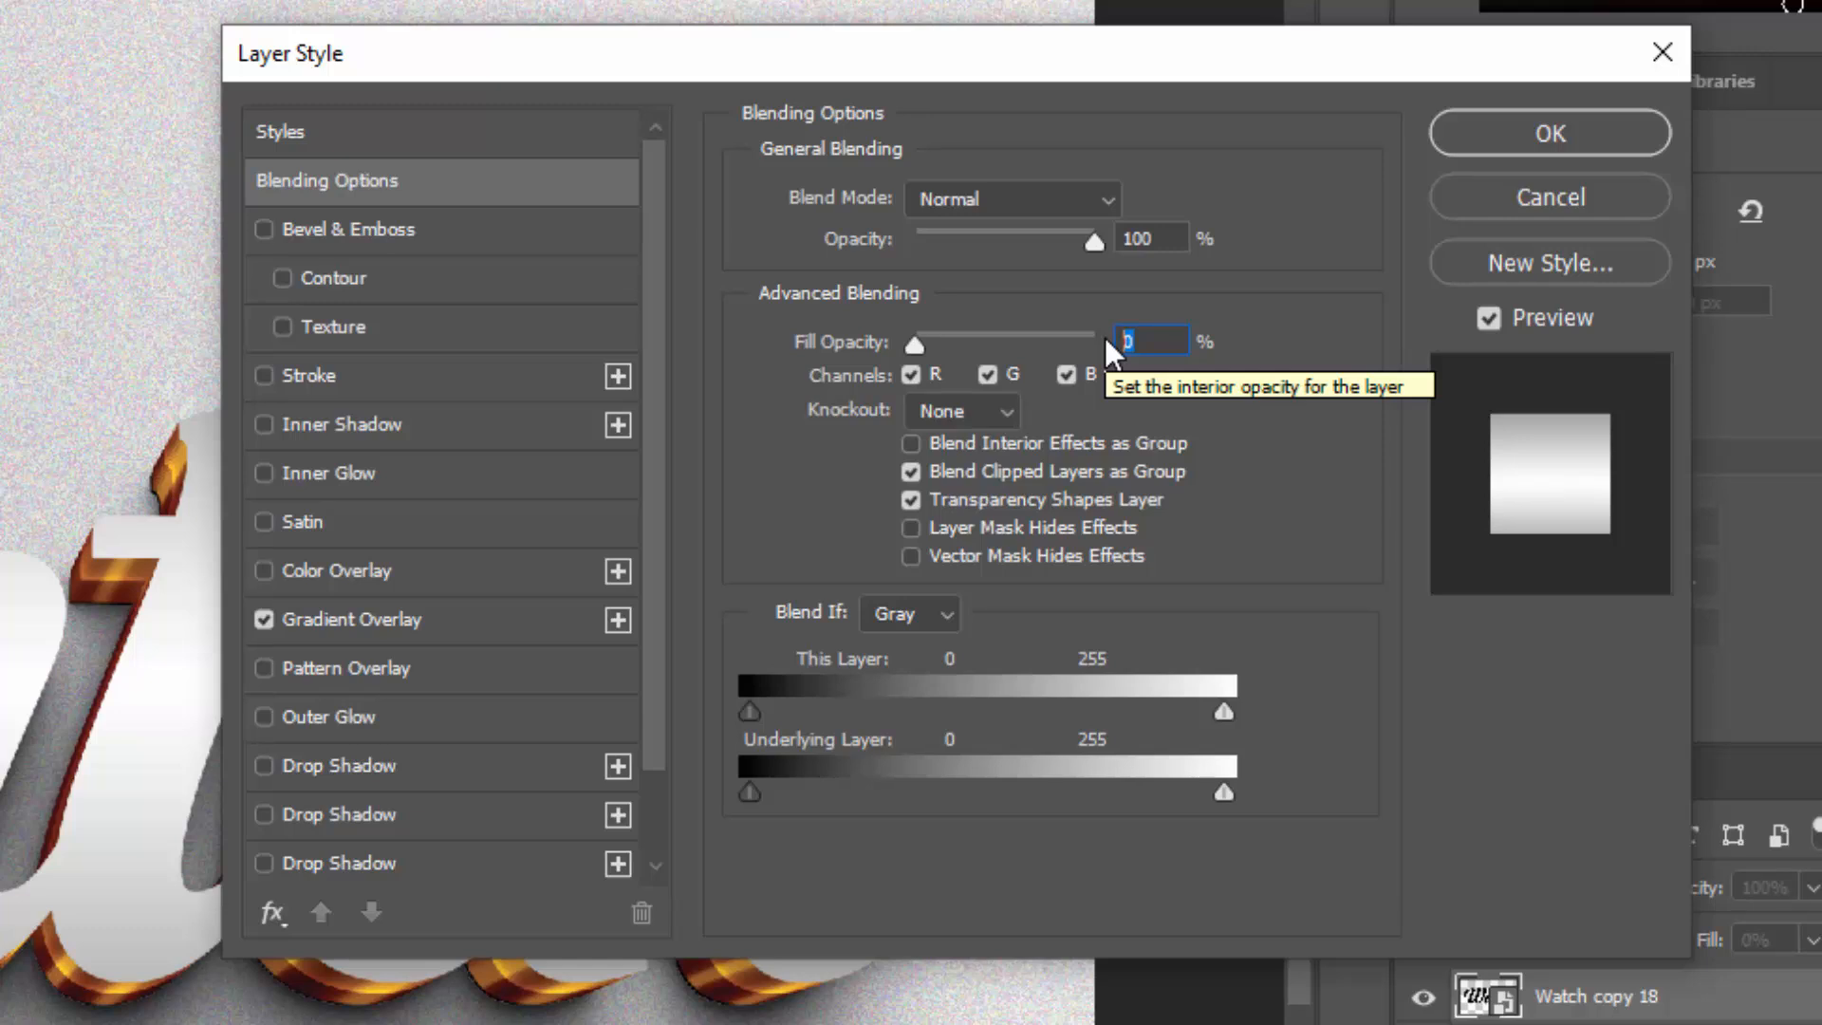
Add a smooth Inner Bevel to the duplicated Watch layer with 100% depth, 21 px size and 0 px soften
left_click(337, 230)
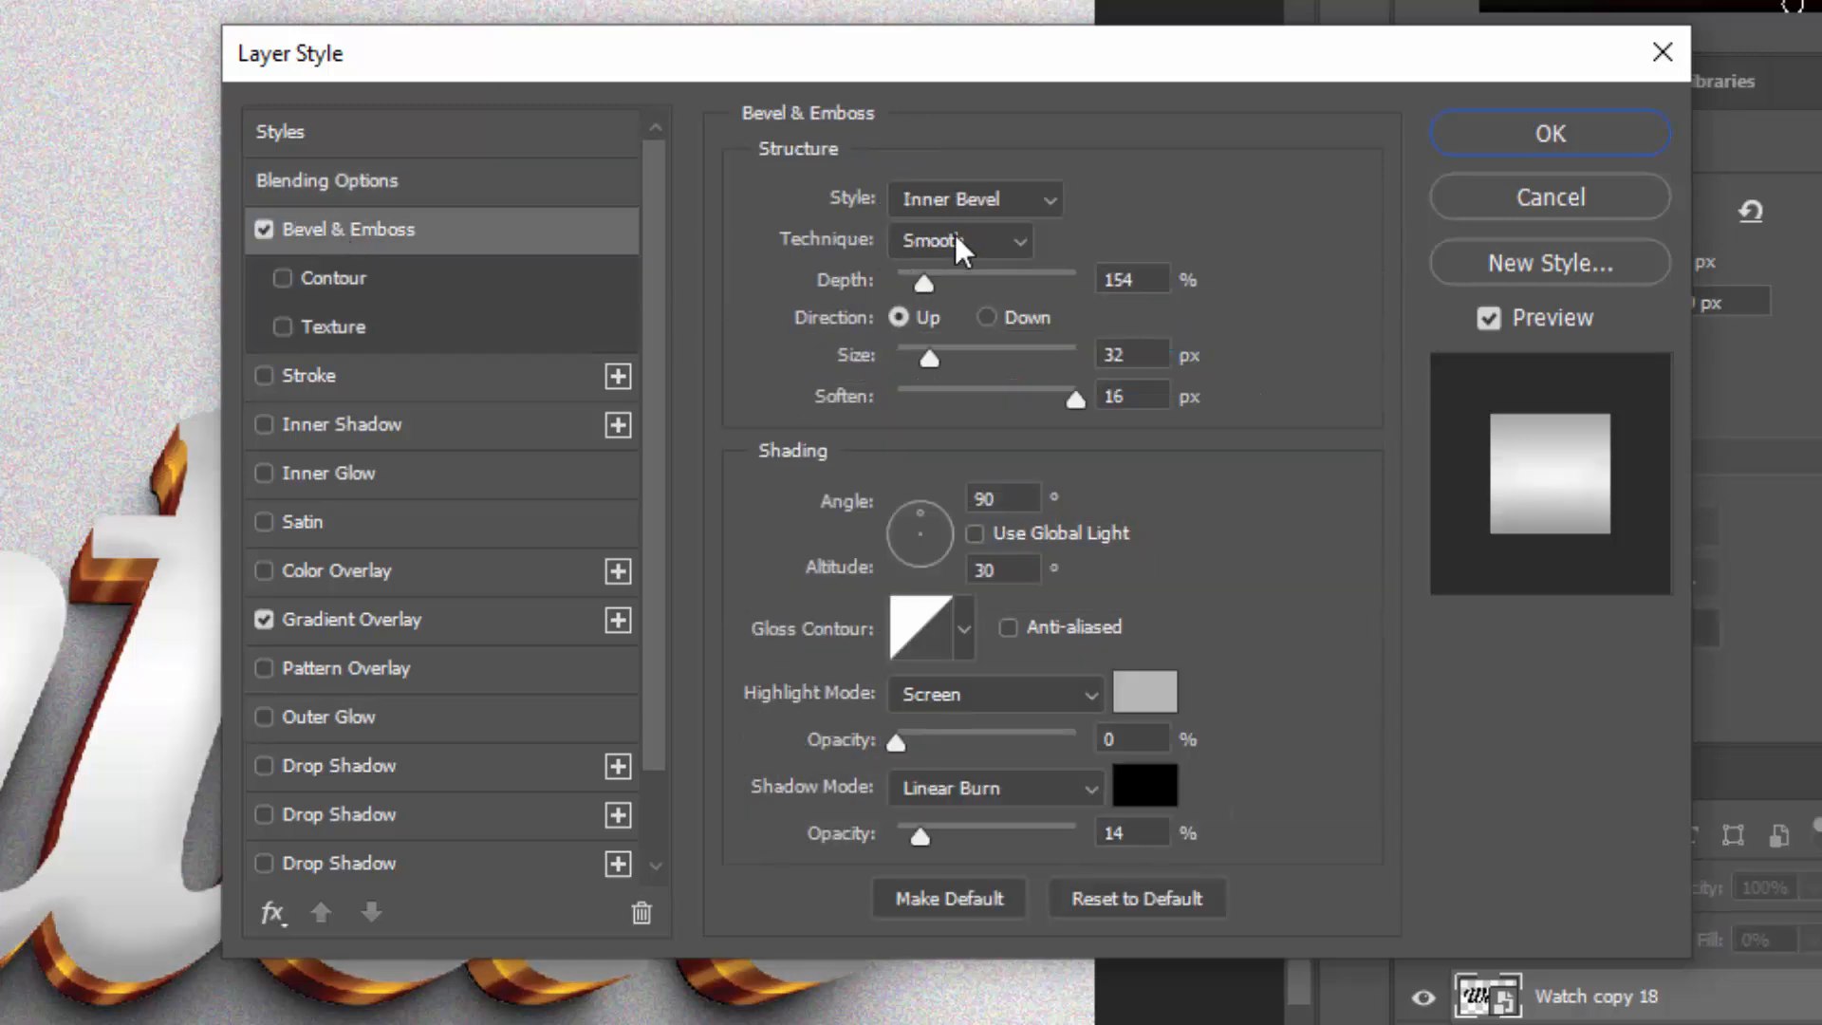
left_click(1125, 279)
type("100")
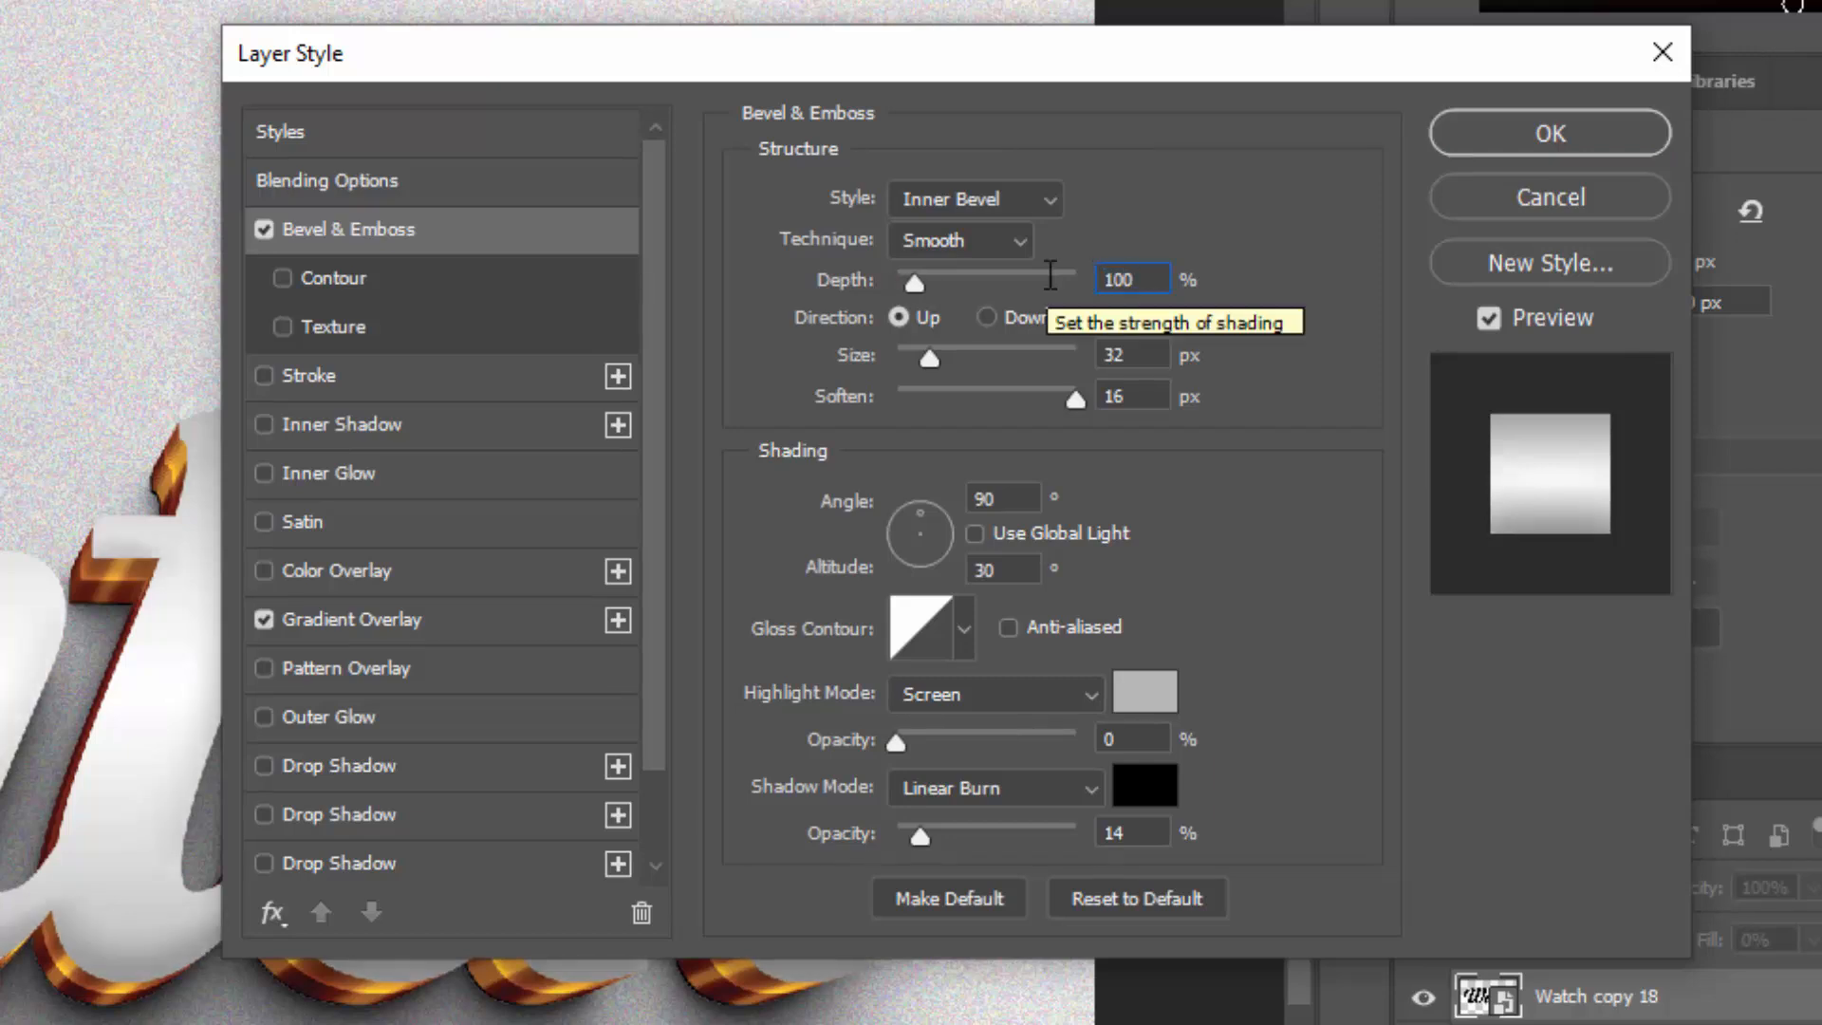
key("Tab")
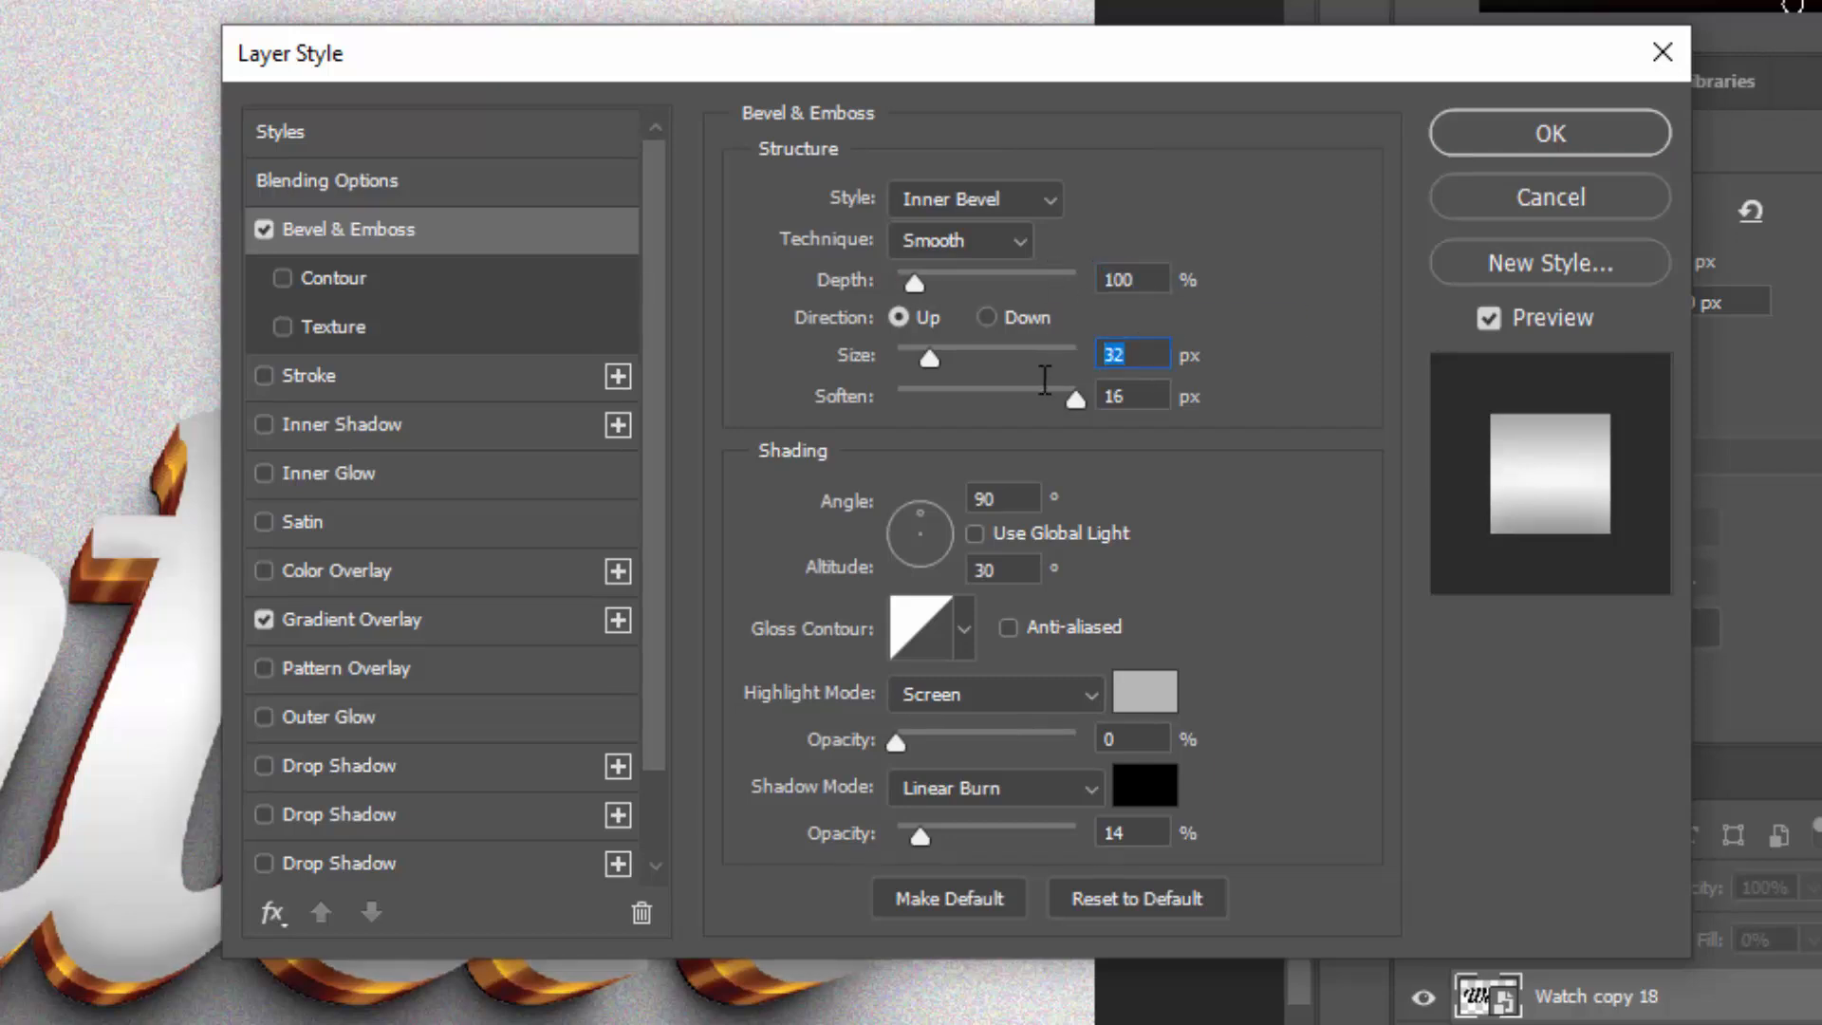
type("21")
left_click(1160, 397)
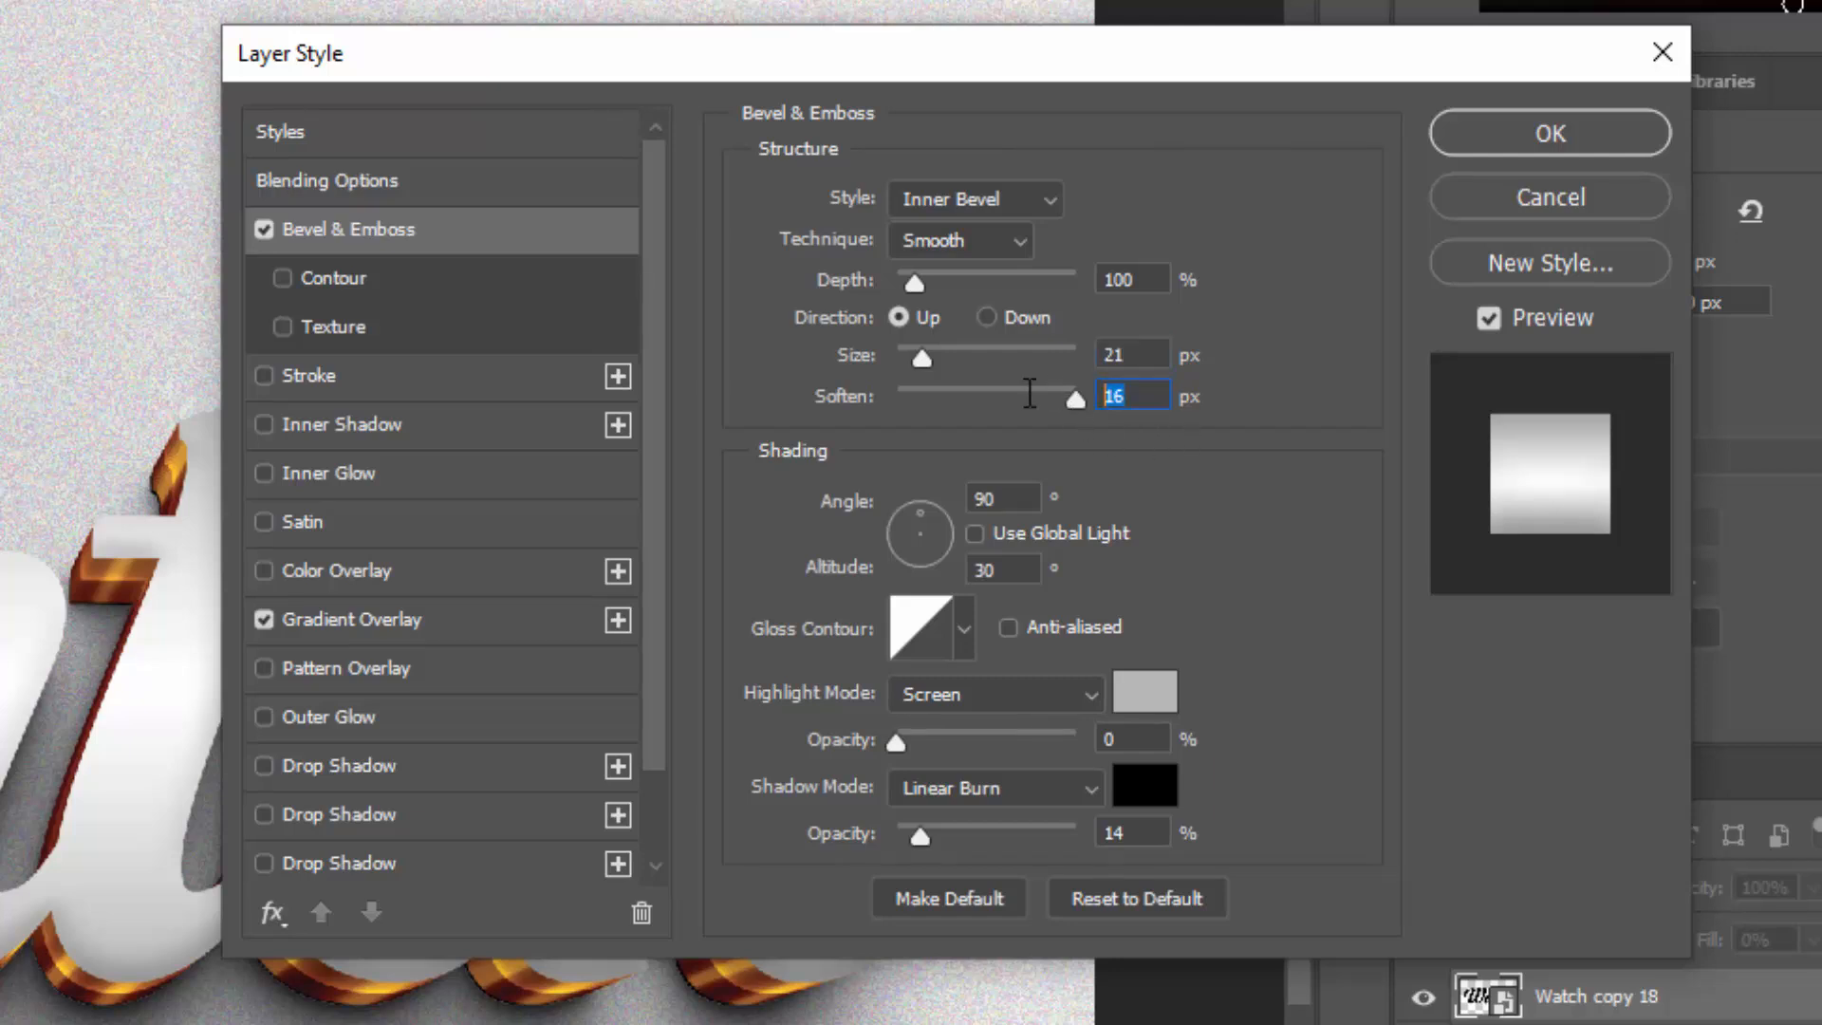
type("0")
Set the bevel's highlight colour to fdfdfd and its highlight mode to Color Dodge
left_click(1134, 714)
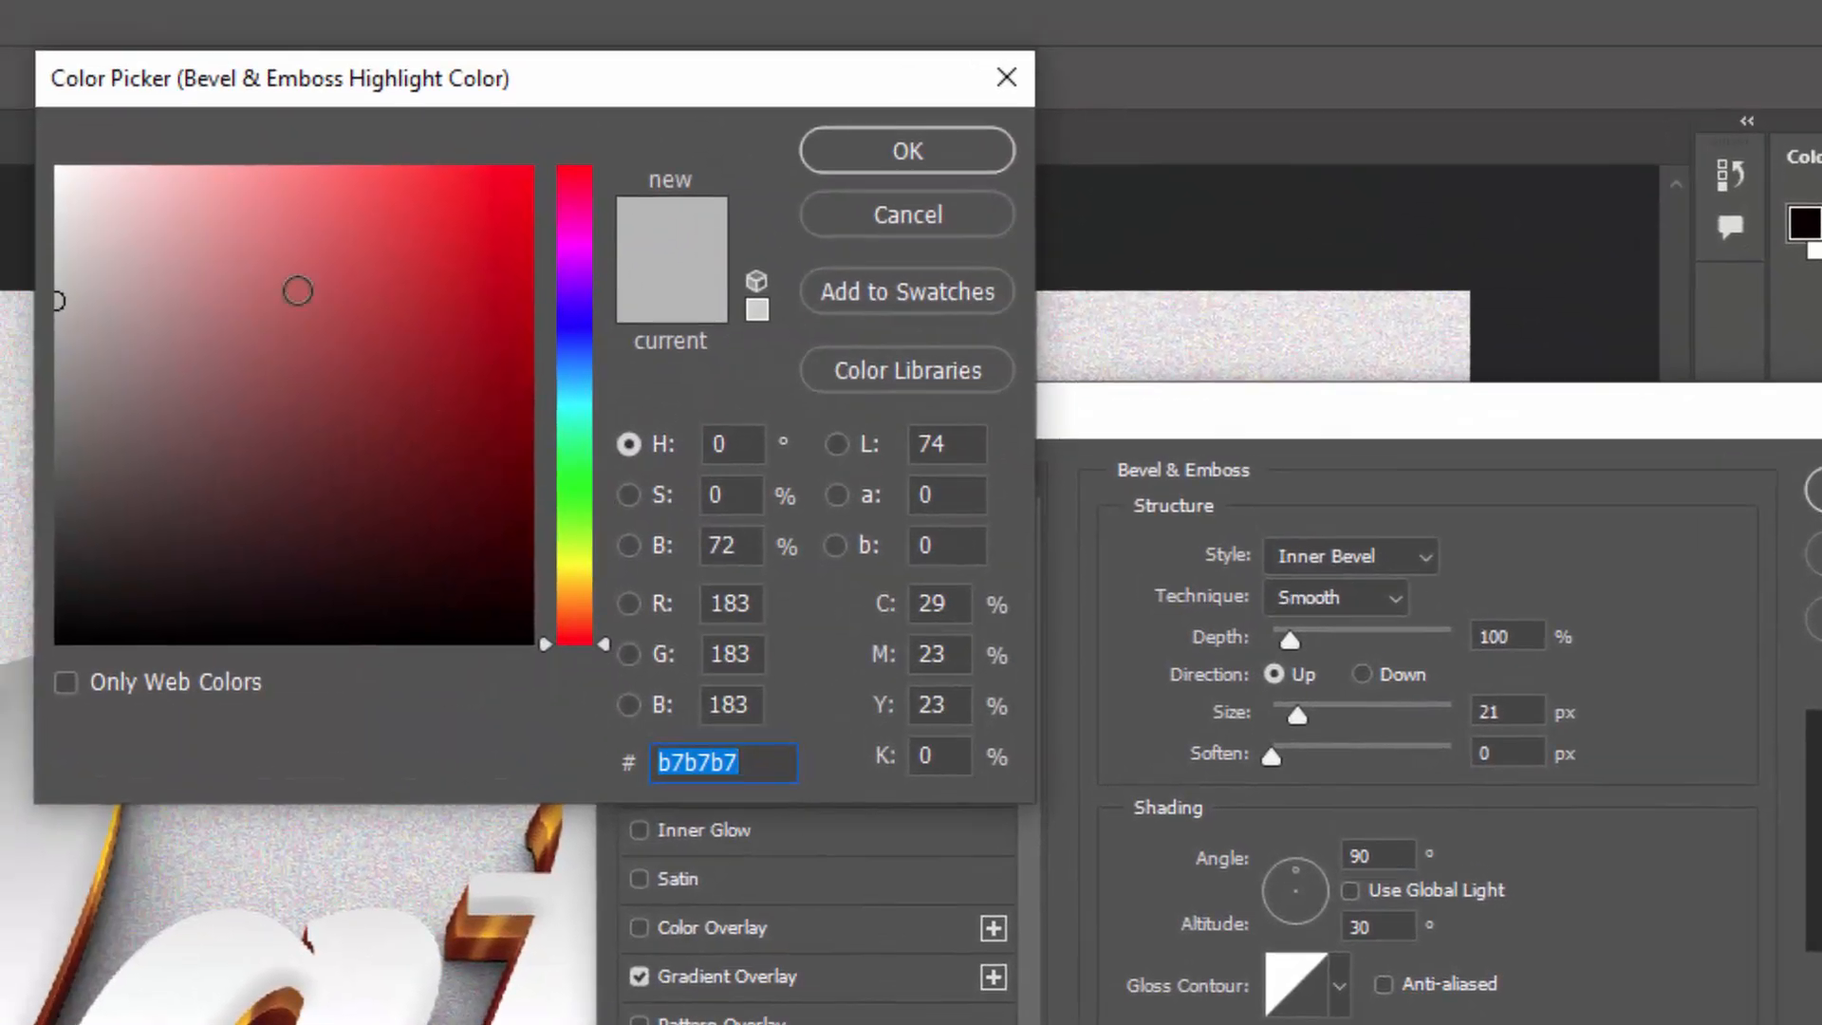
type("fdfdfd")
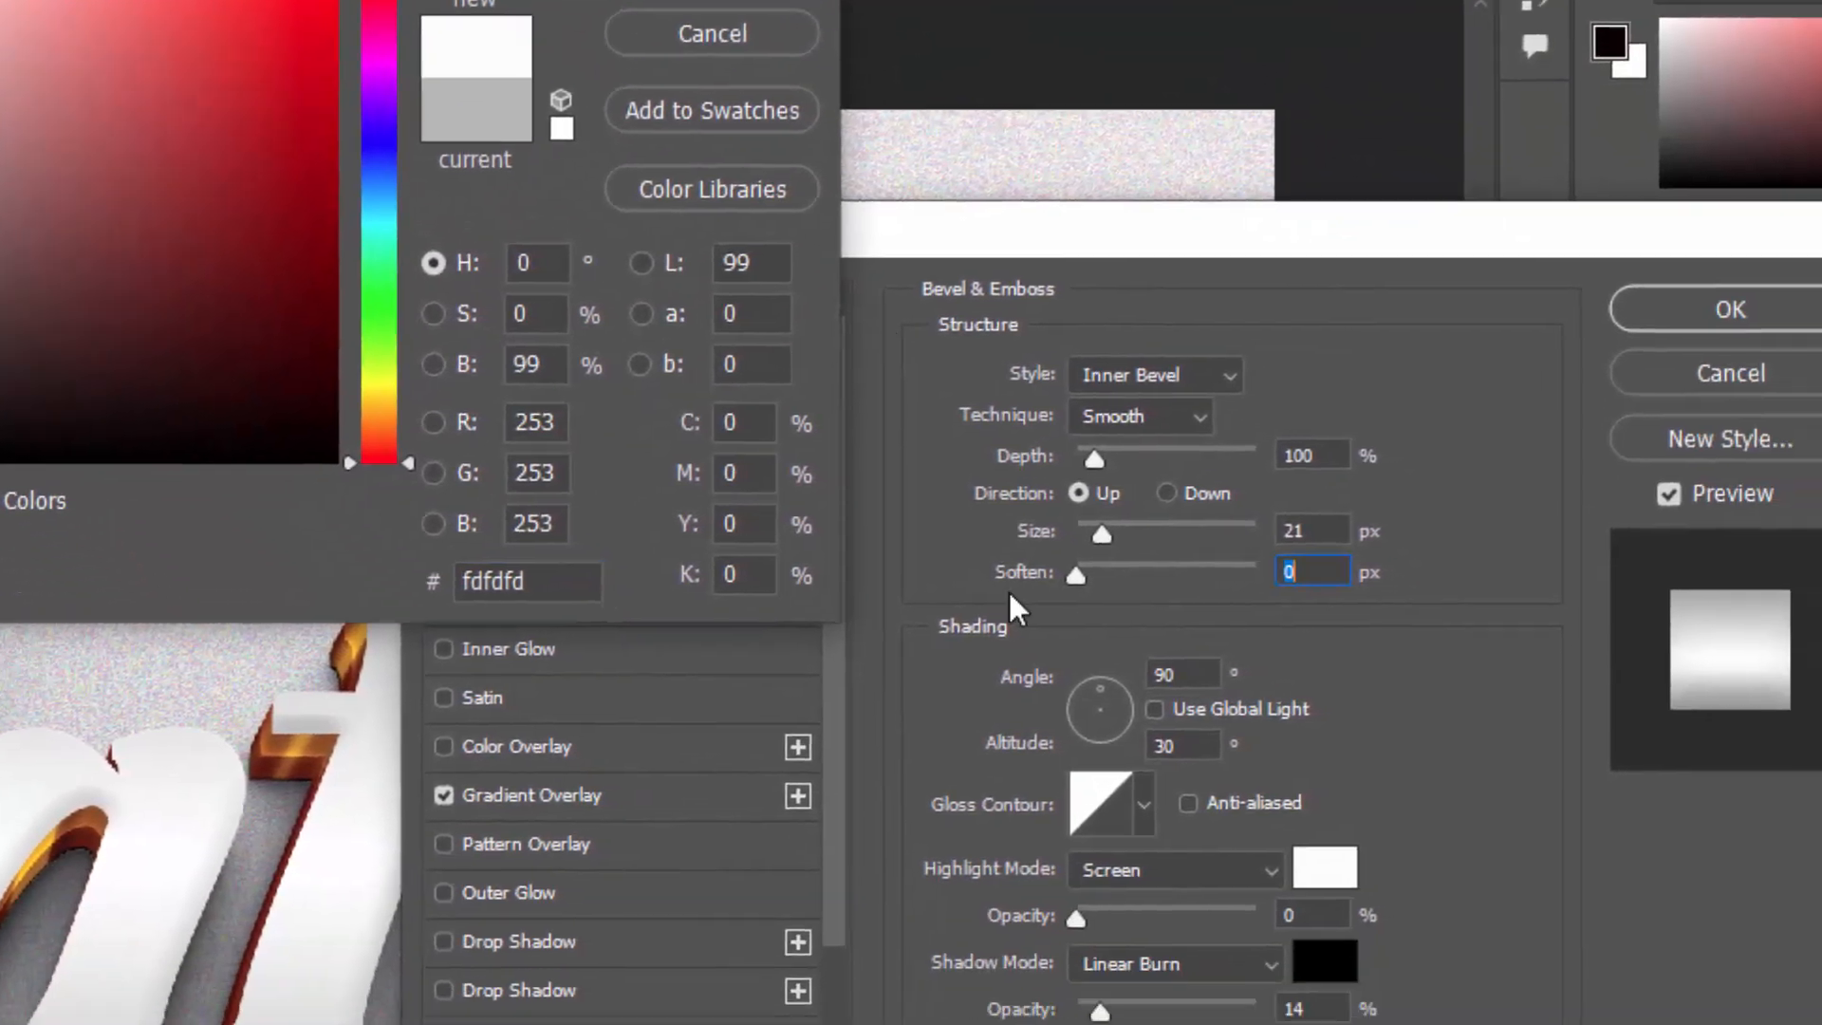
key("Return")
left_click(977, 714)
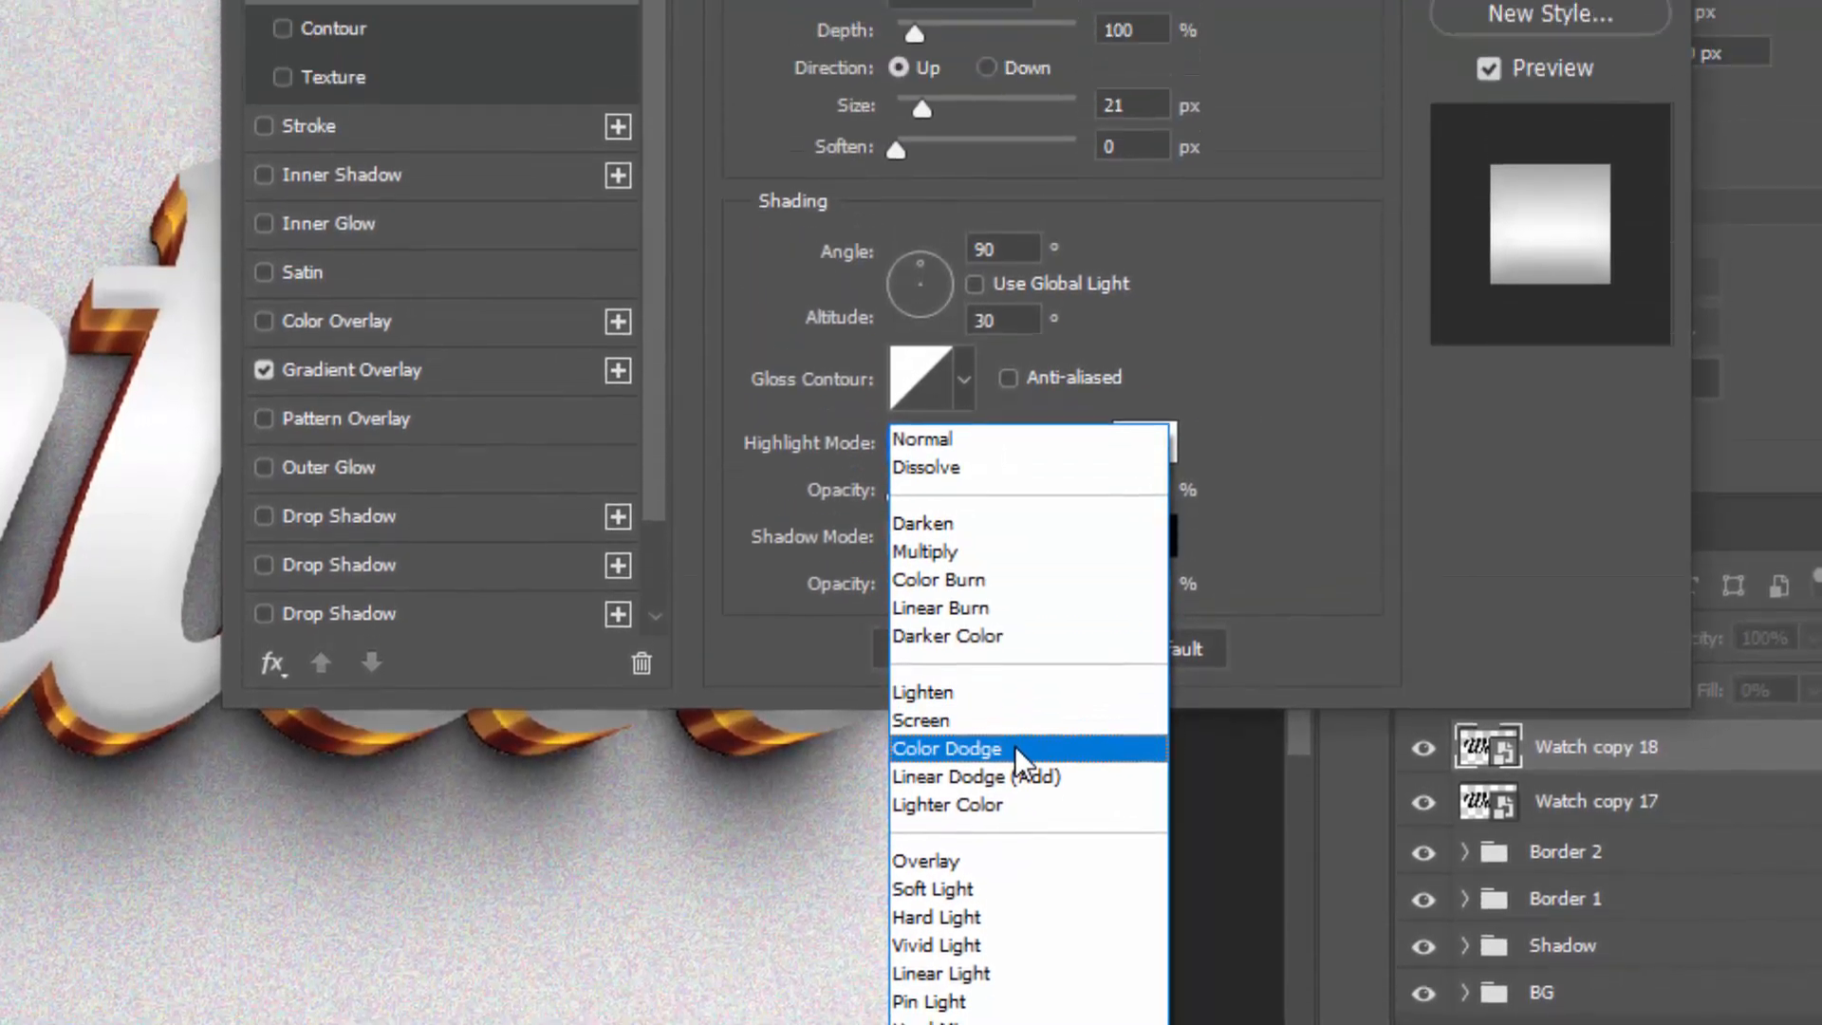
left_click(1016, 748)
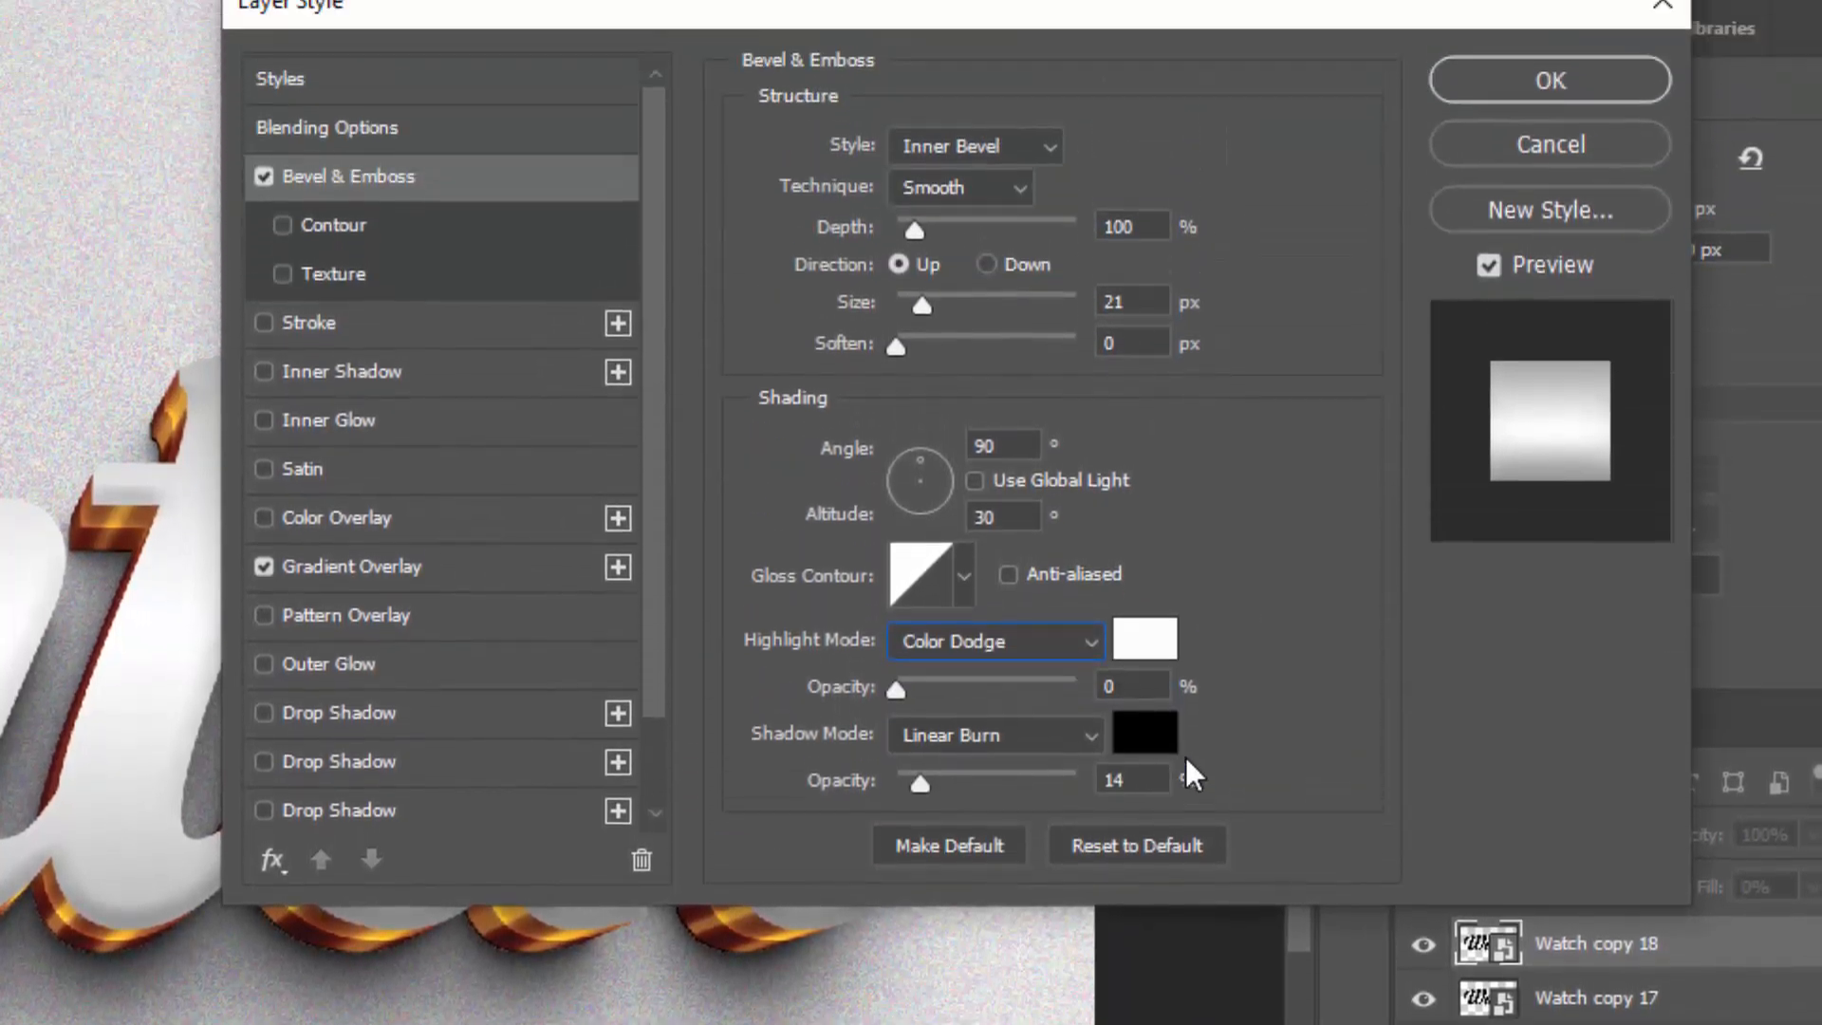
Set the bevel's highlight opacity to 49% and shadow opacity to 52%, and apply the layer style
left_click_drag(1124, 487, 1026, 507)
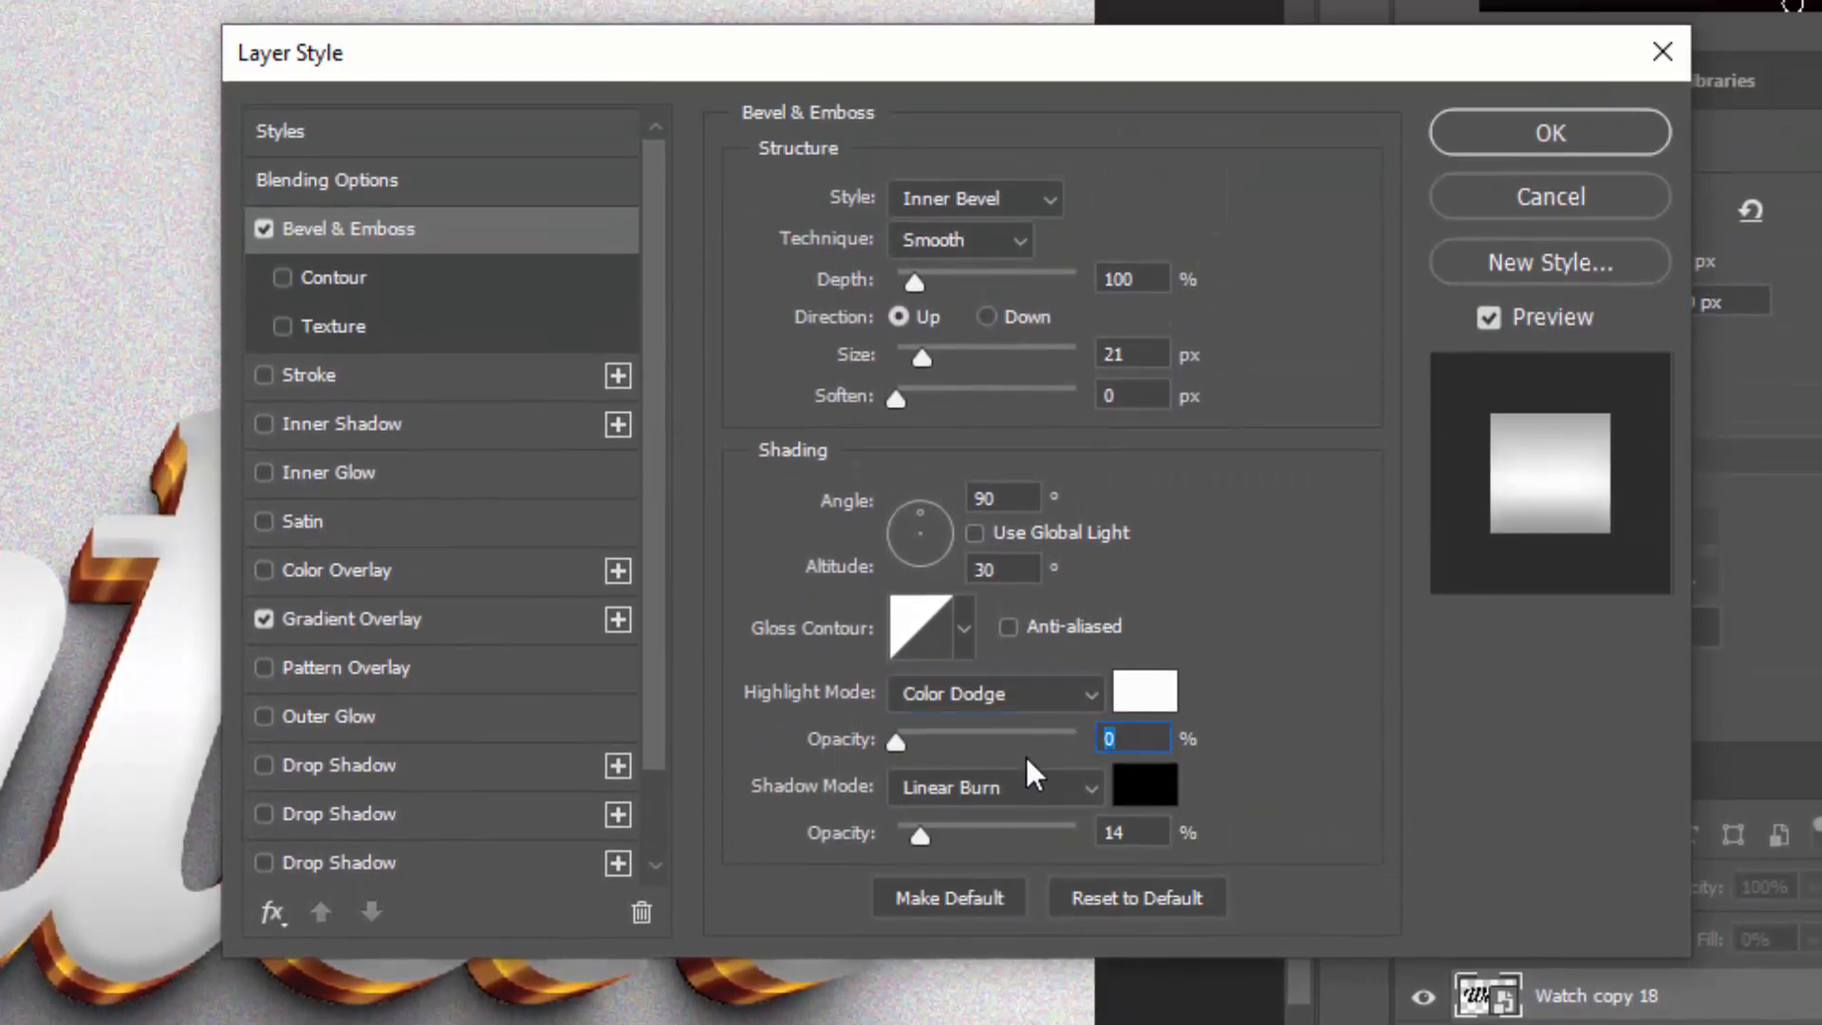
type("49")
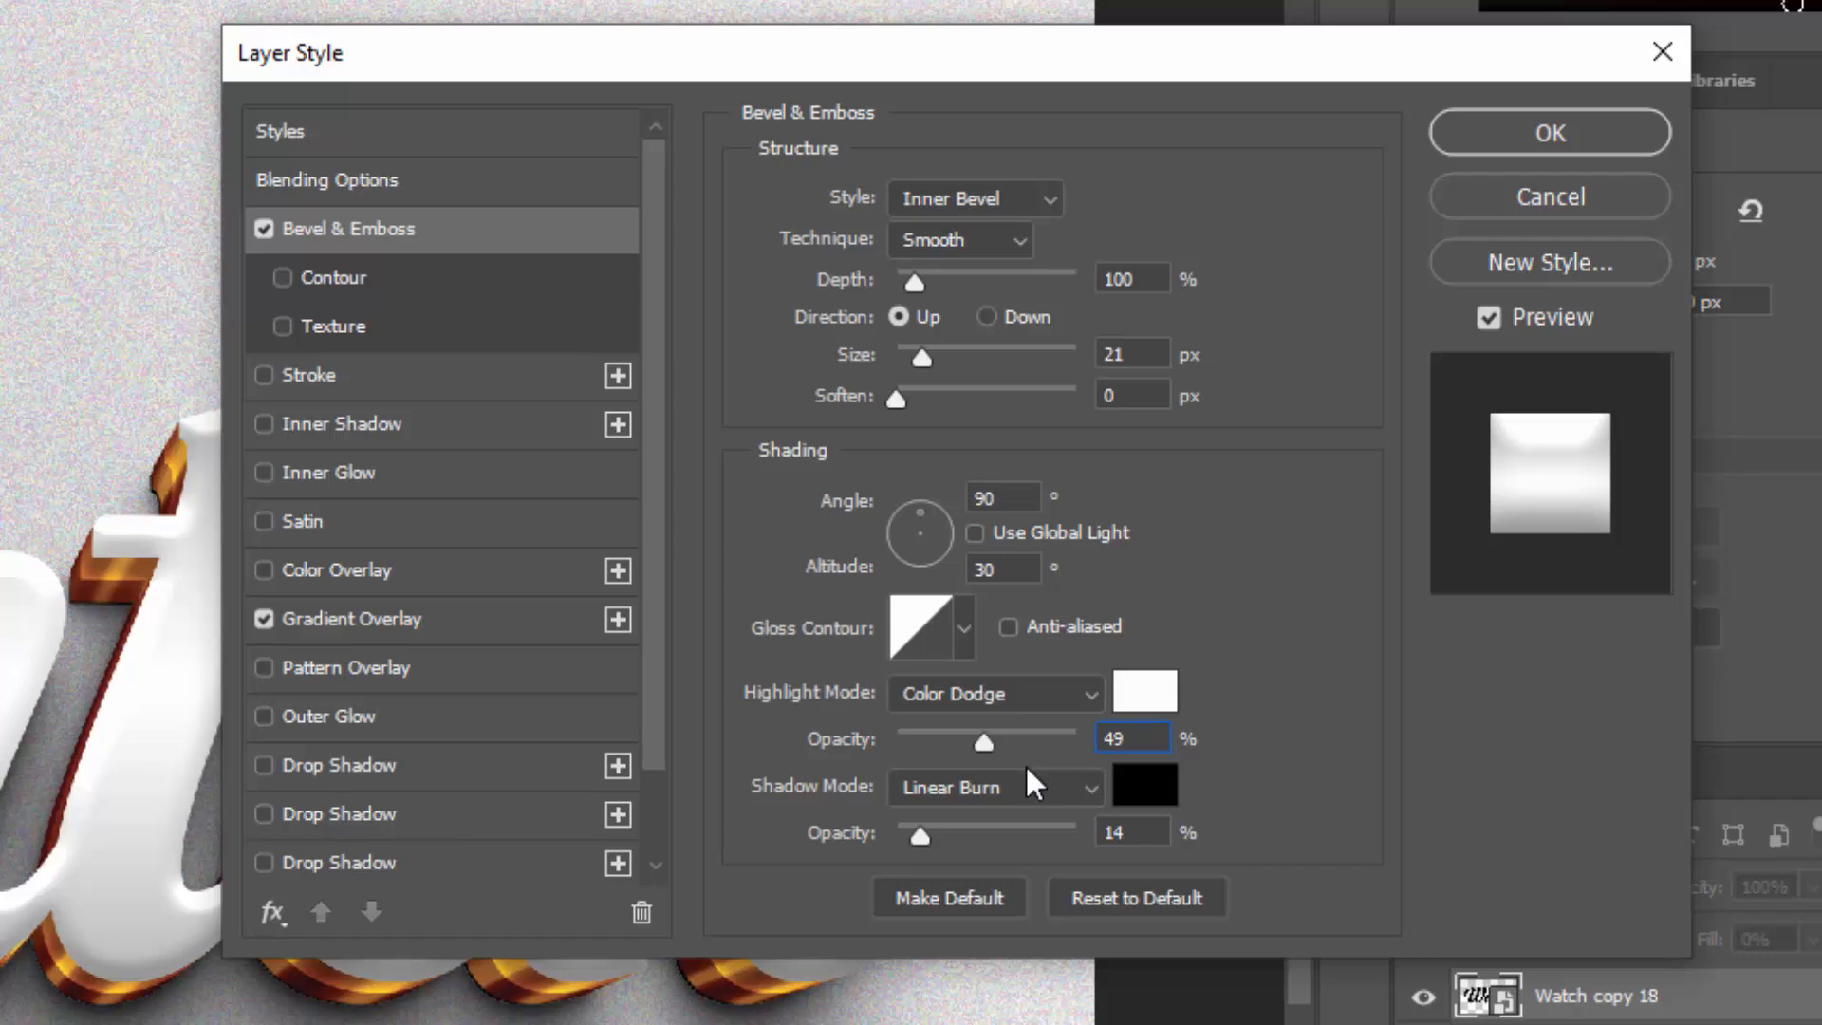
left_click(1134, 833)
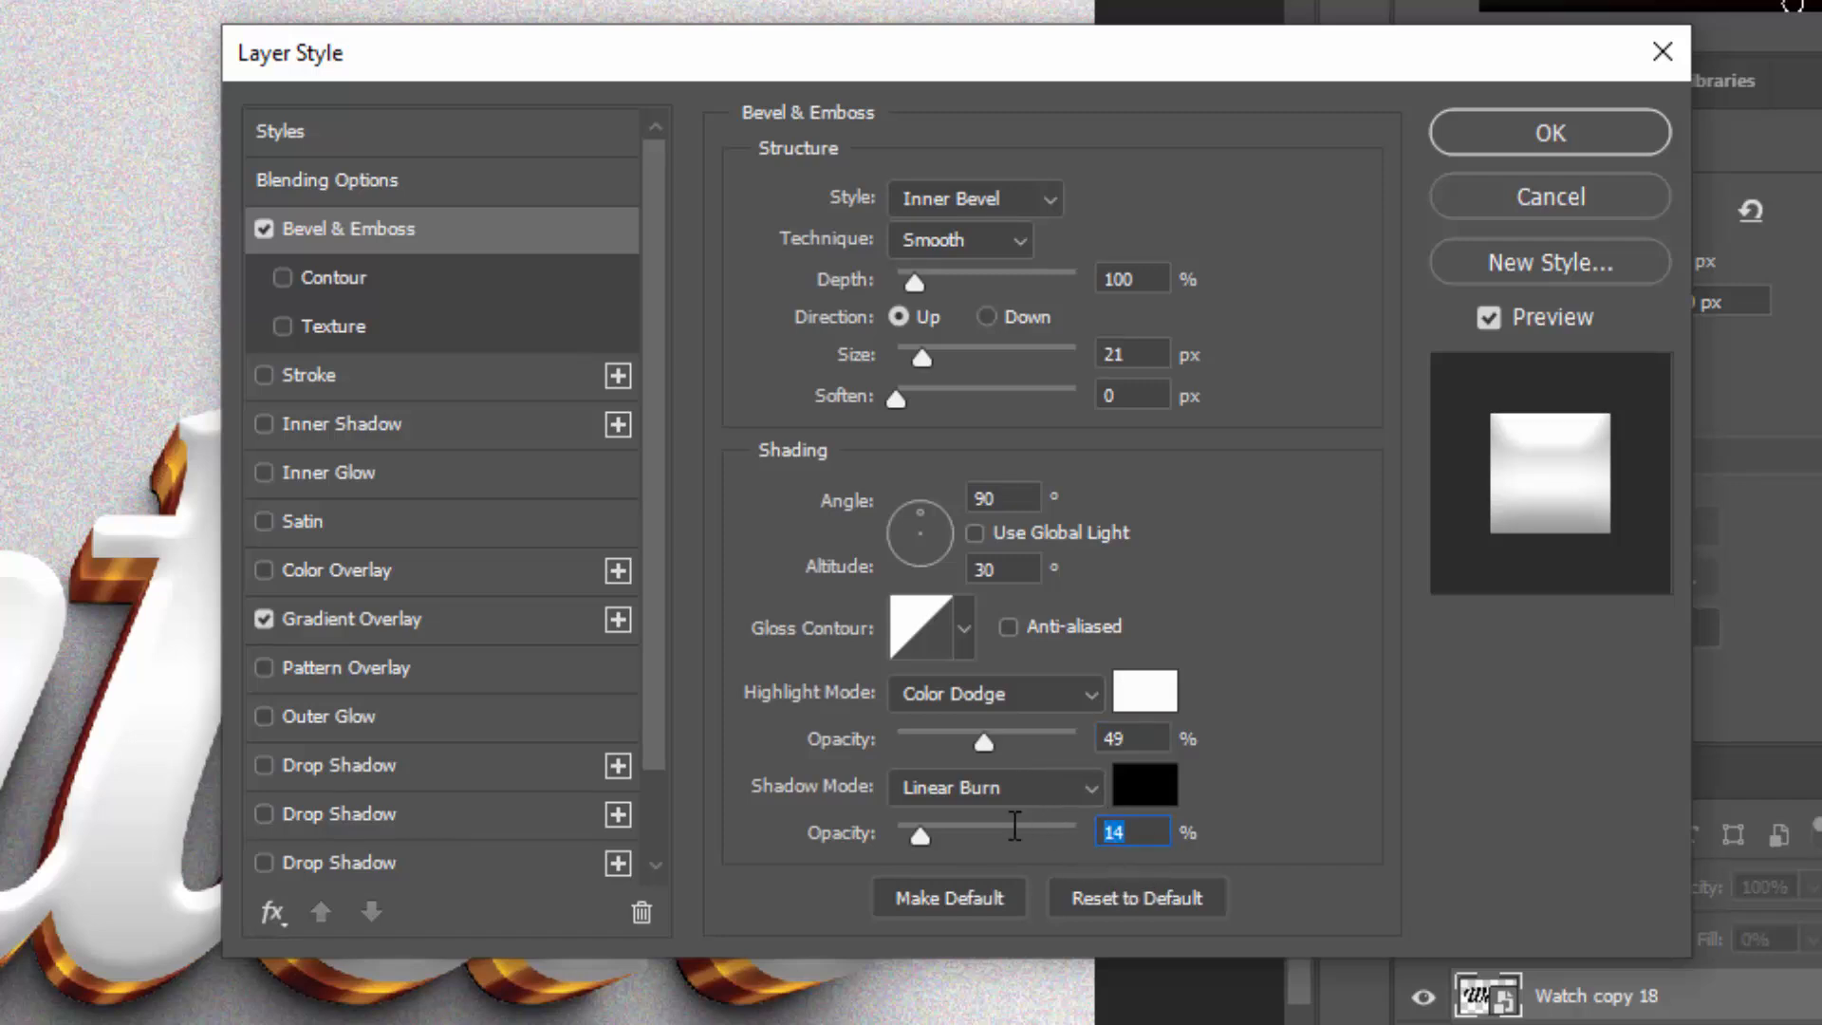
type("52")
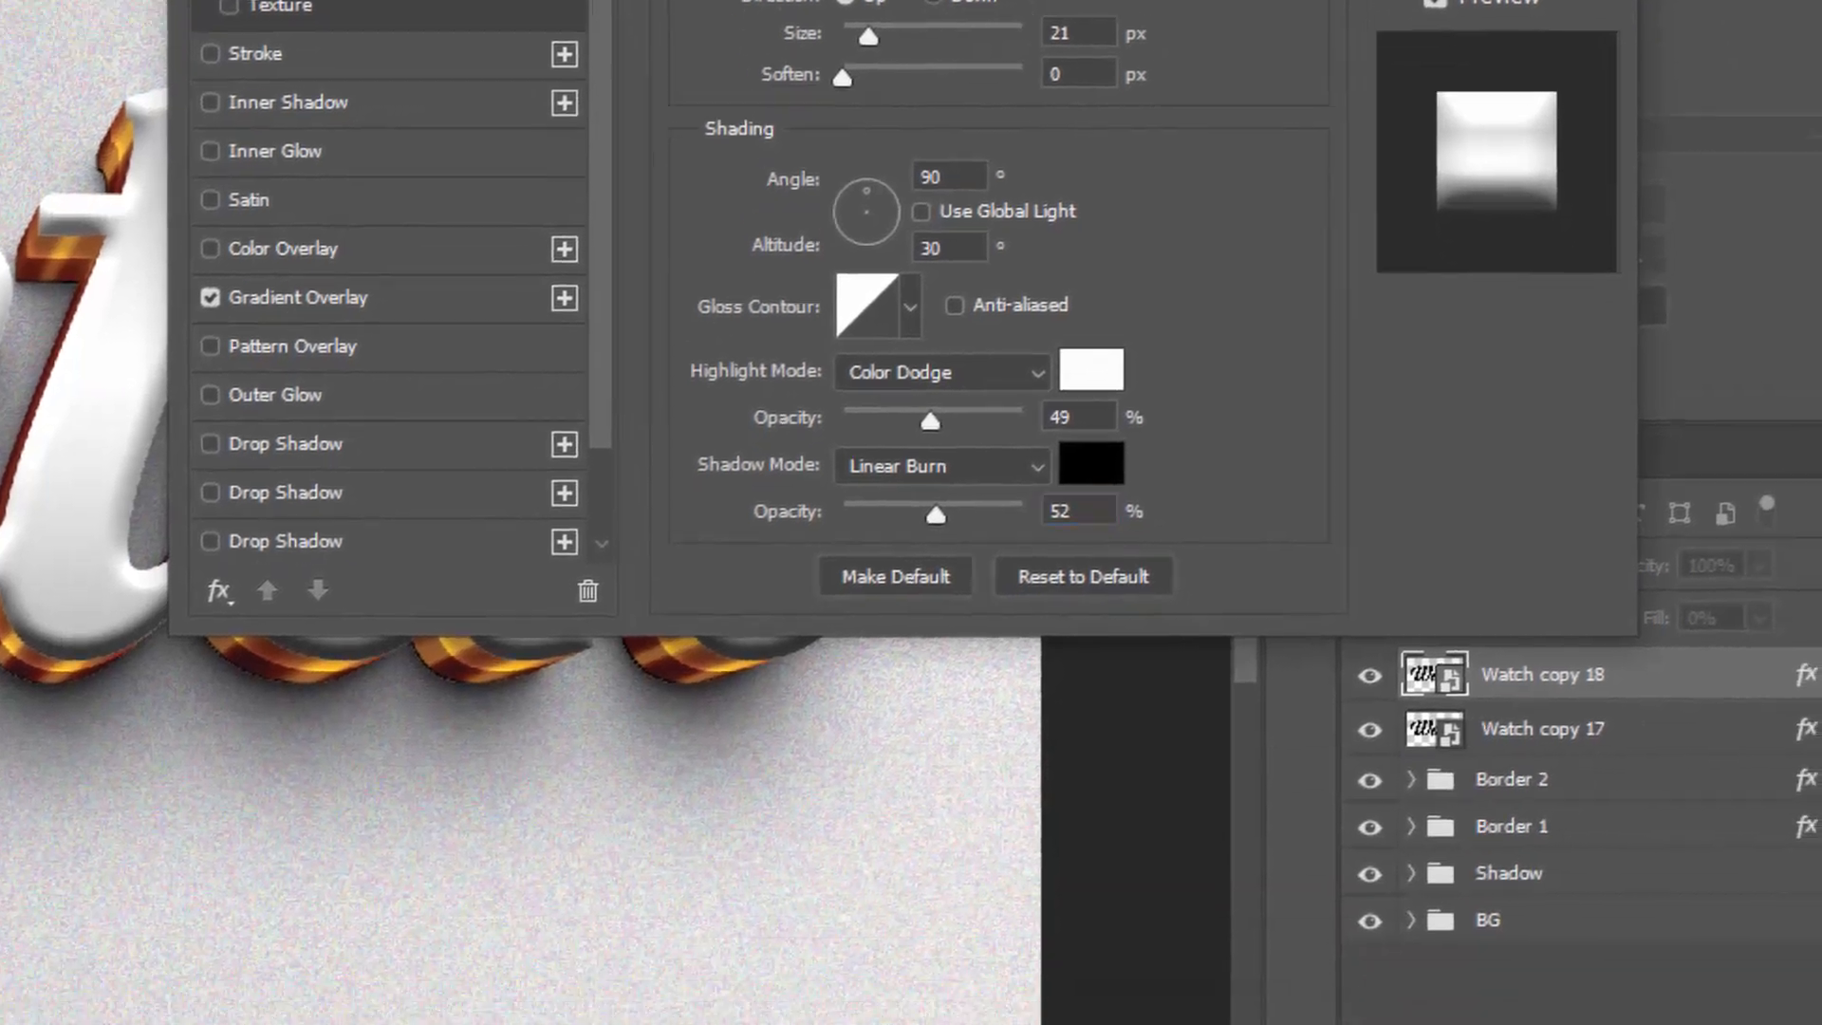
left_click(1550, 133)
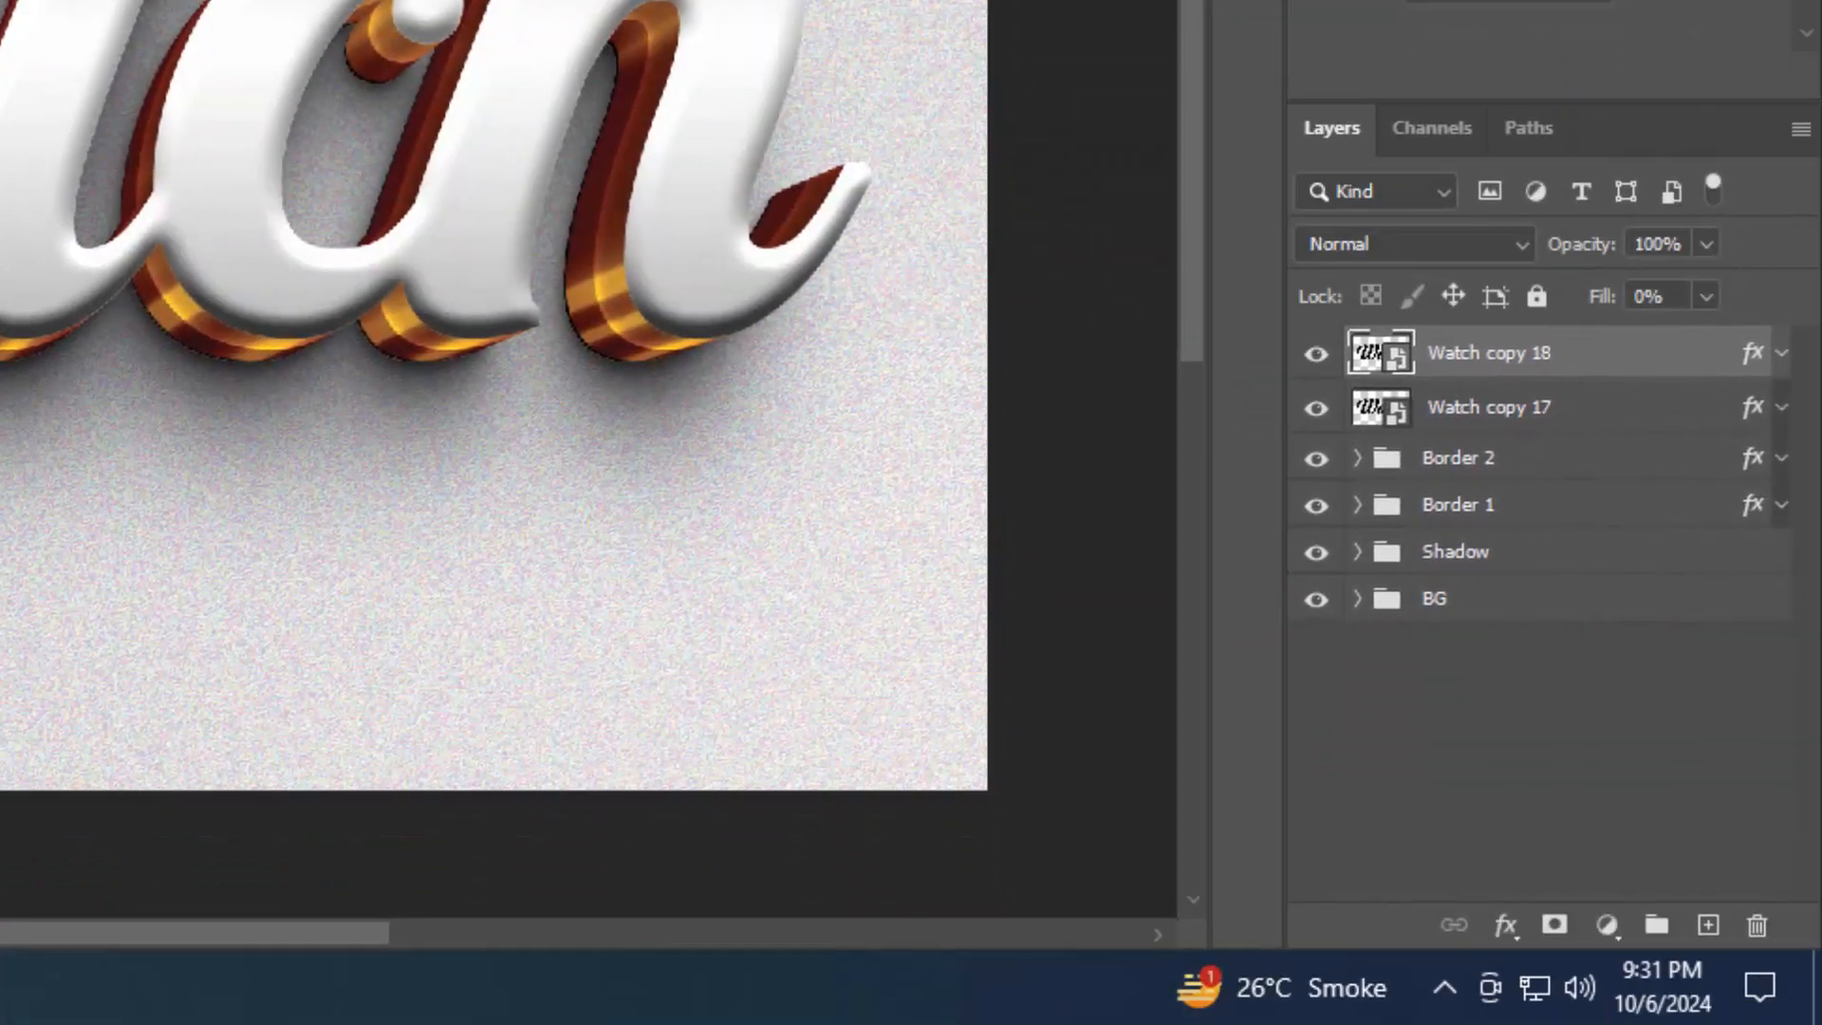
Duplicate the Watch copy 18 layer and change the duplicate's bevel style to Stroke Emboss
key("ctrl+j")
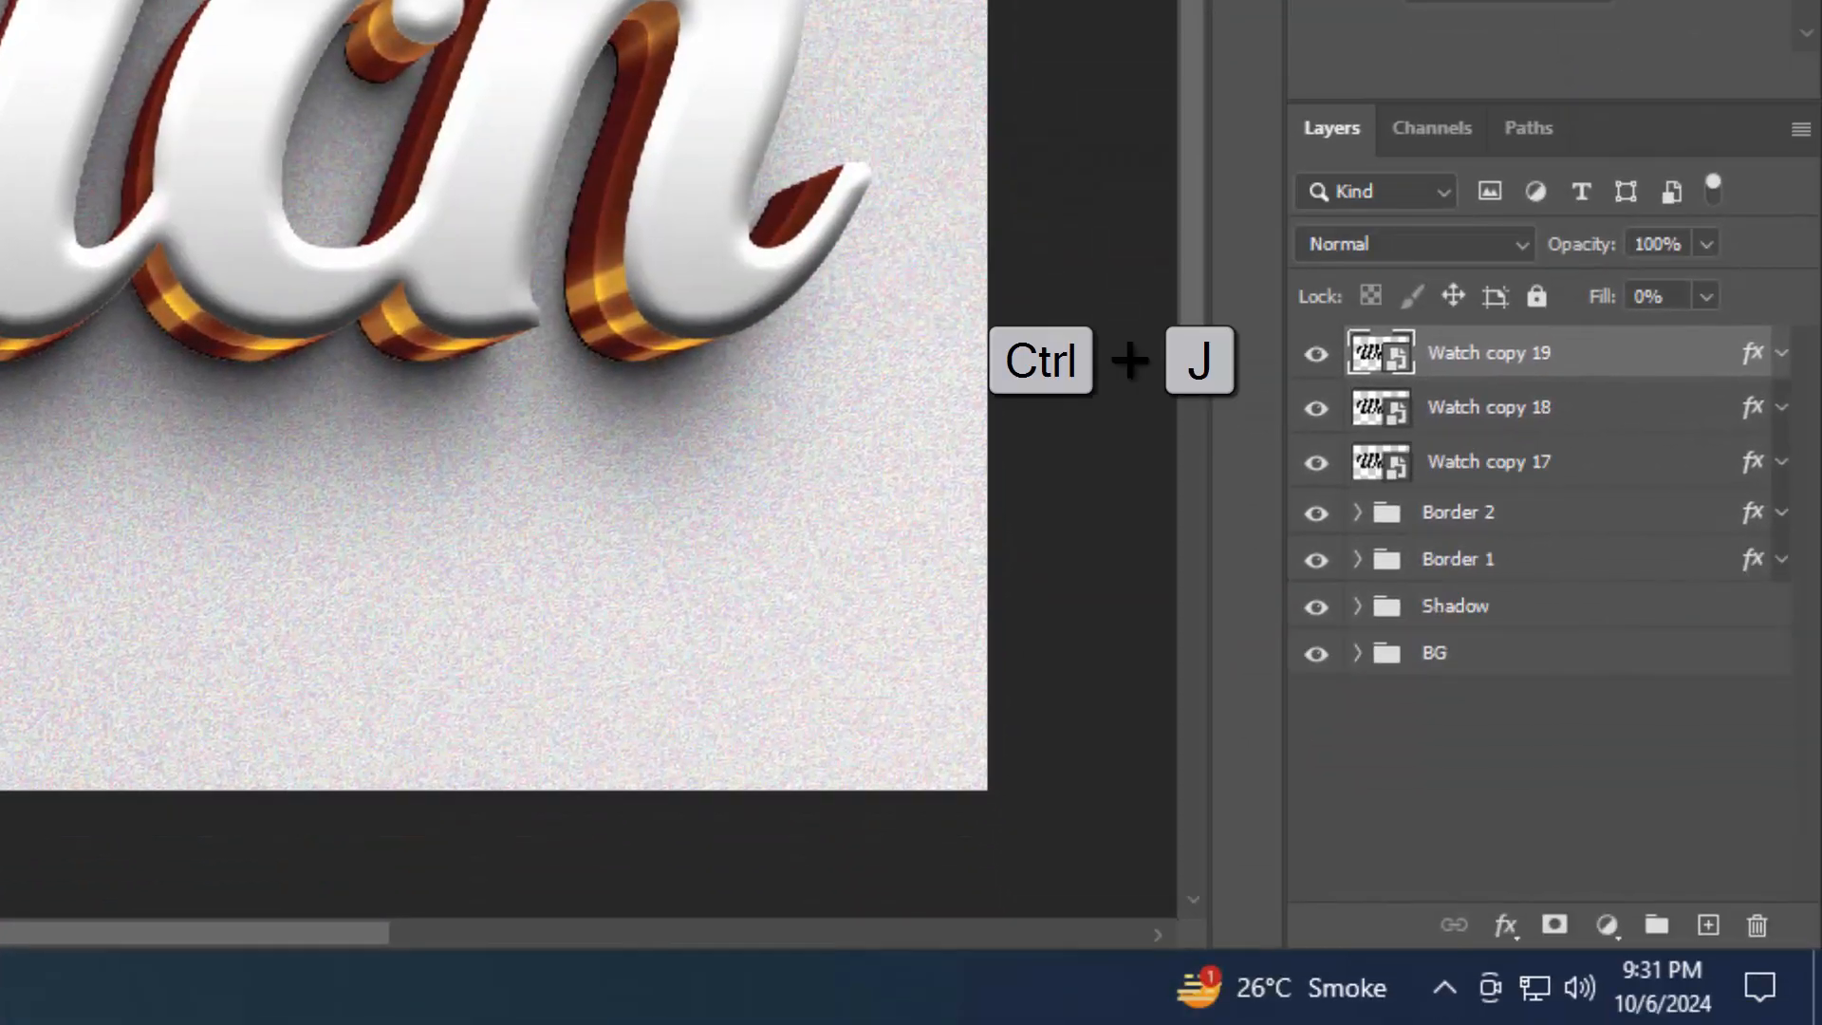
double_click(1756, 354)
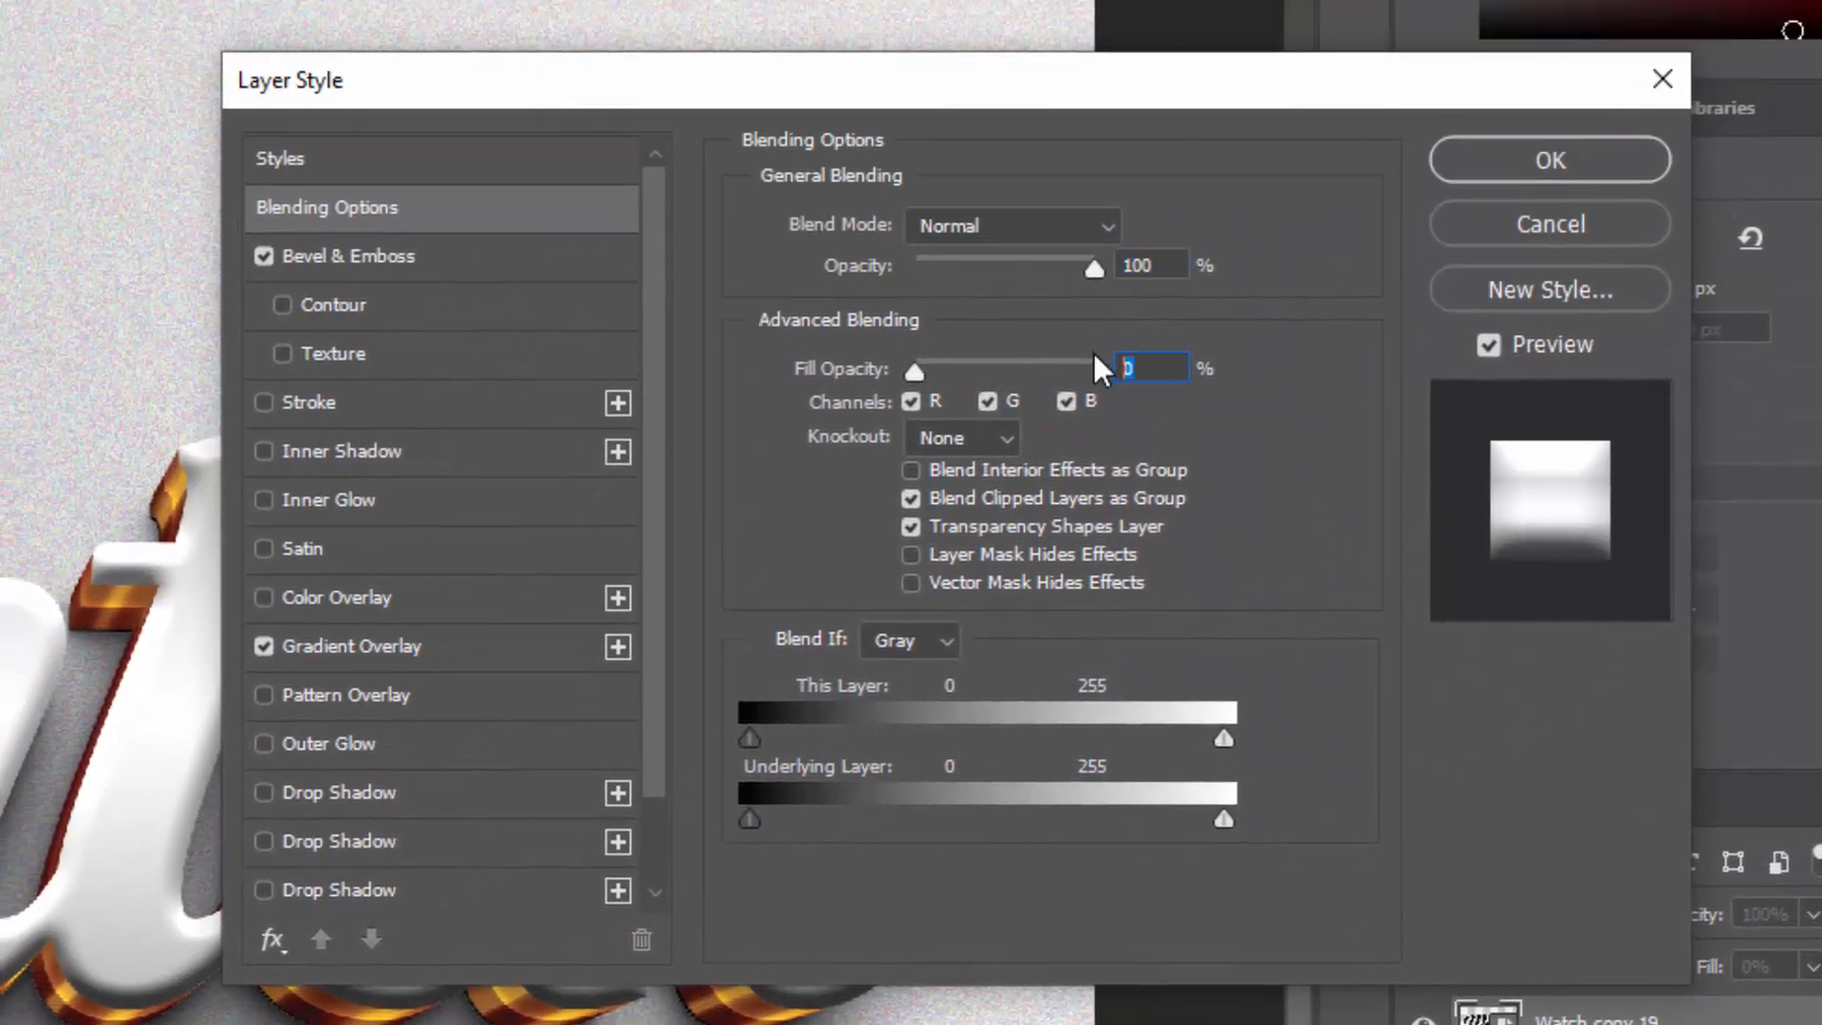
left_click(385, 254)
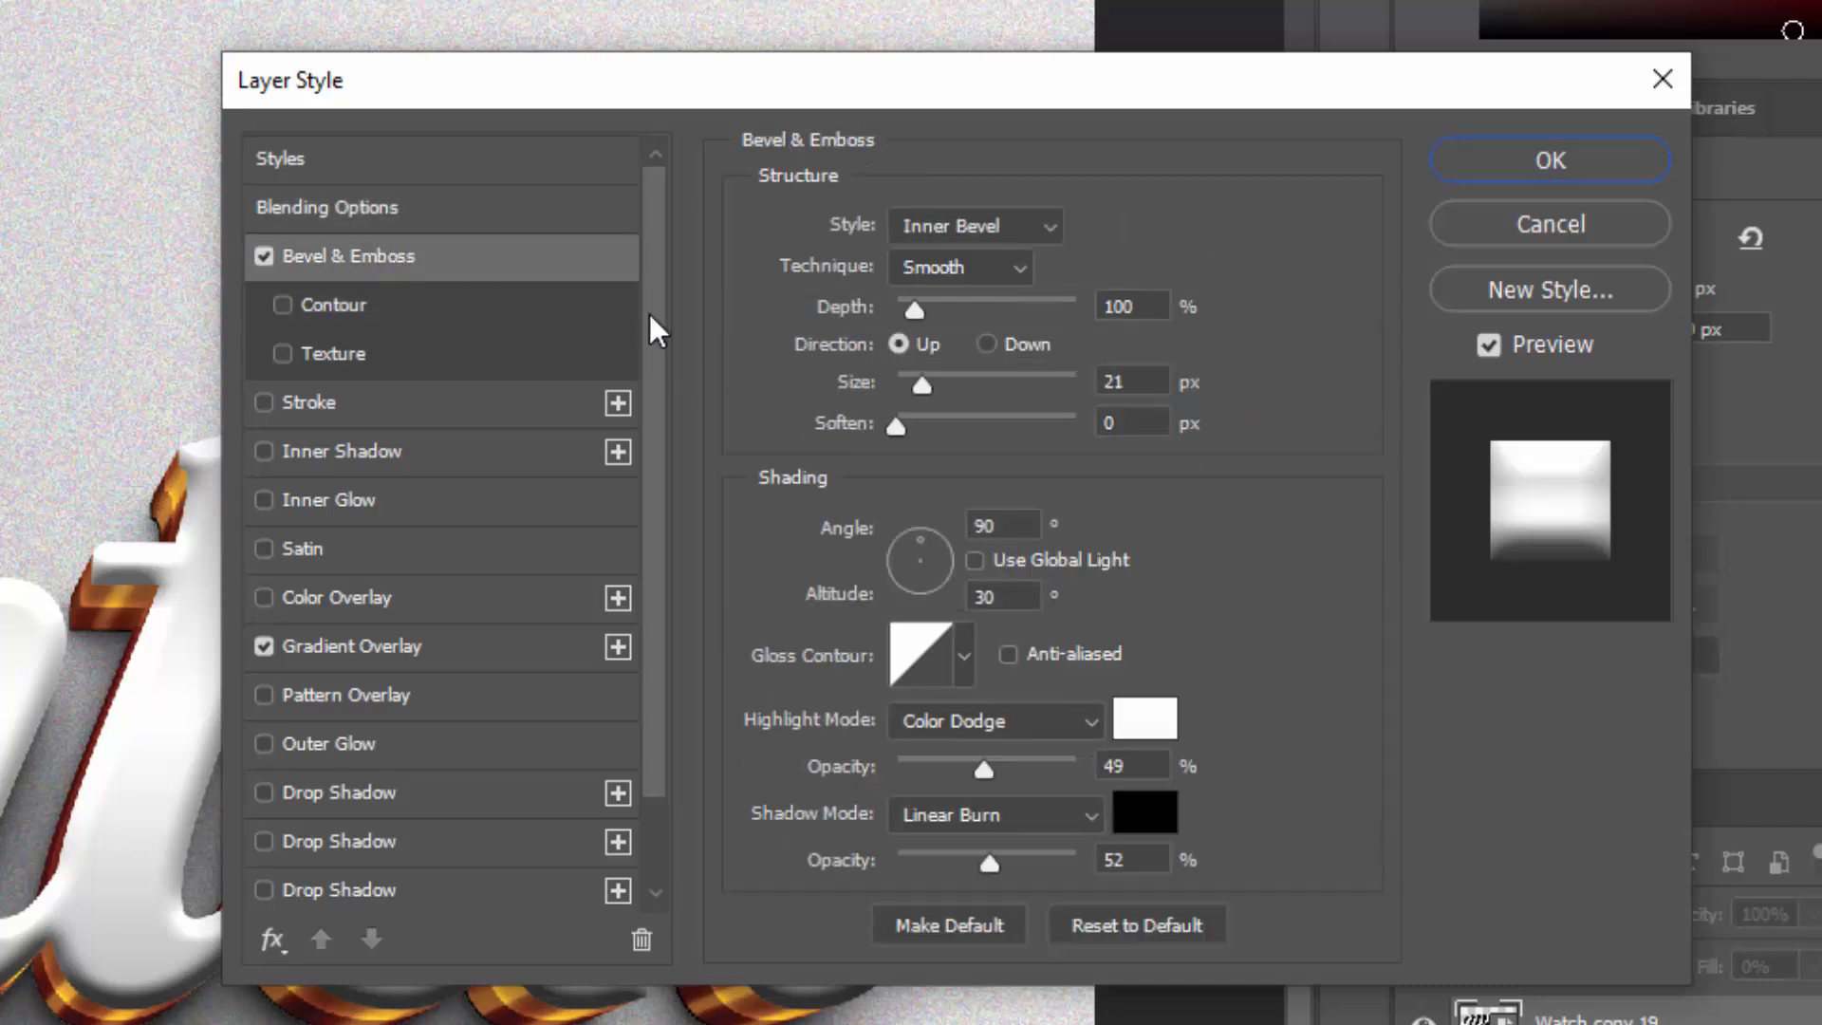
left_click(976, 237)
left_click(995, 362)
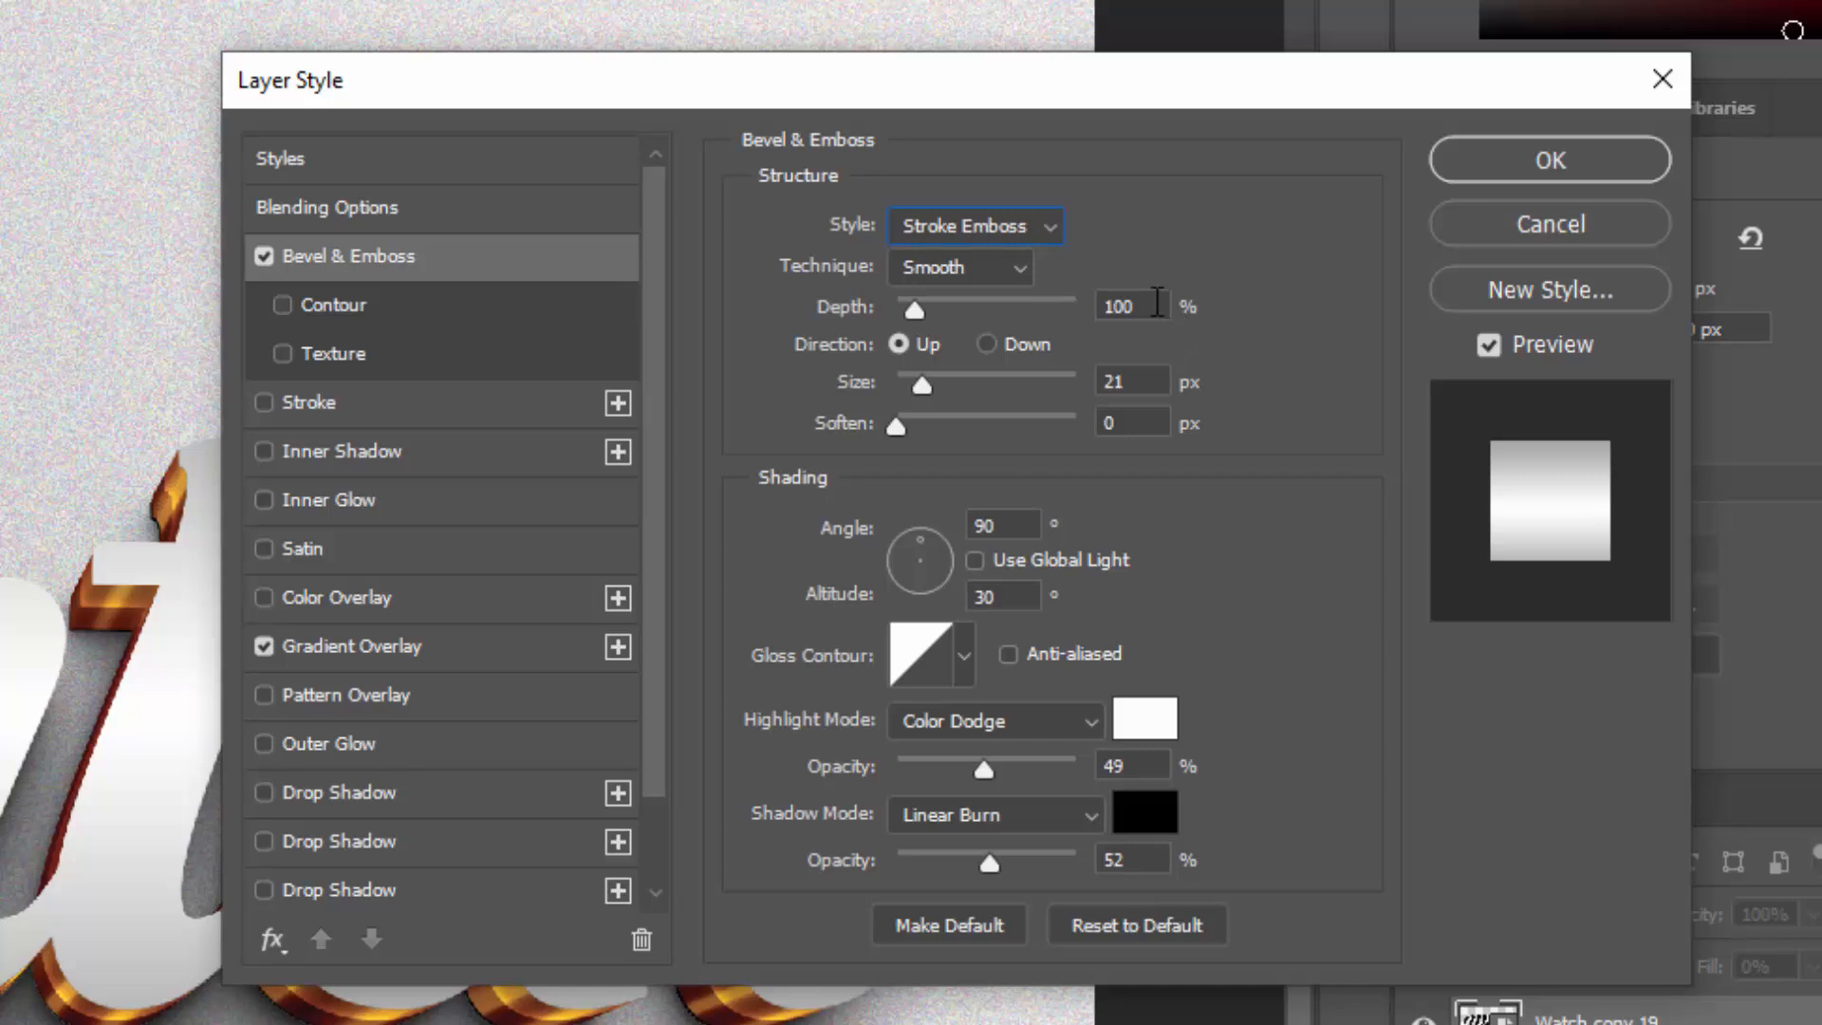
Set the Stroke Emboss bevel to 355% depth, Down direction and 6 px size
left_click_drag(1158, 302, 1043, 310)
type("355")
left_click(1021, 343)
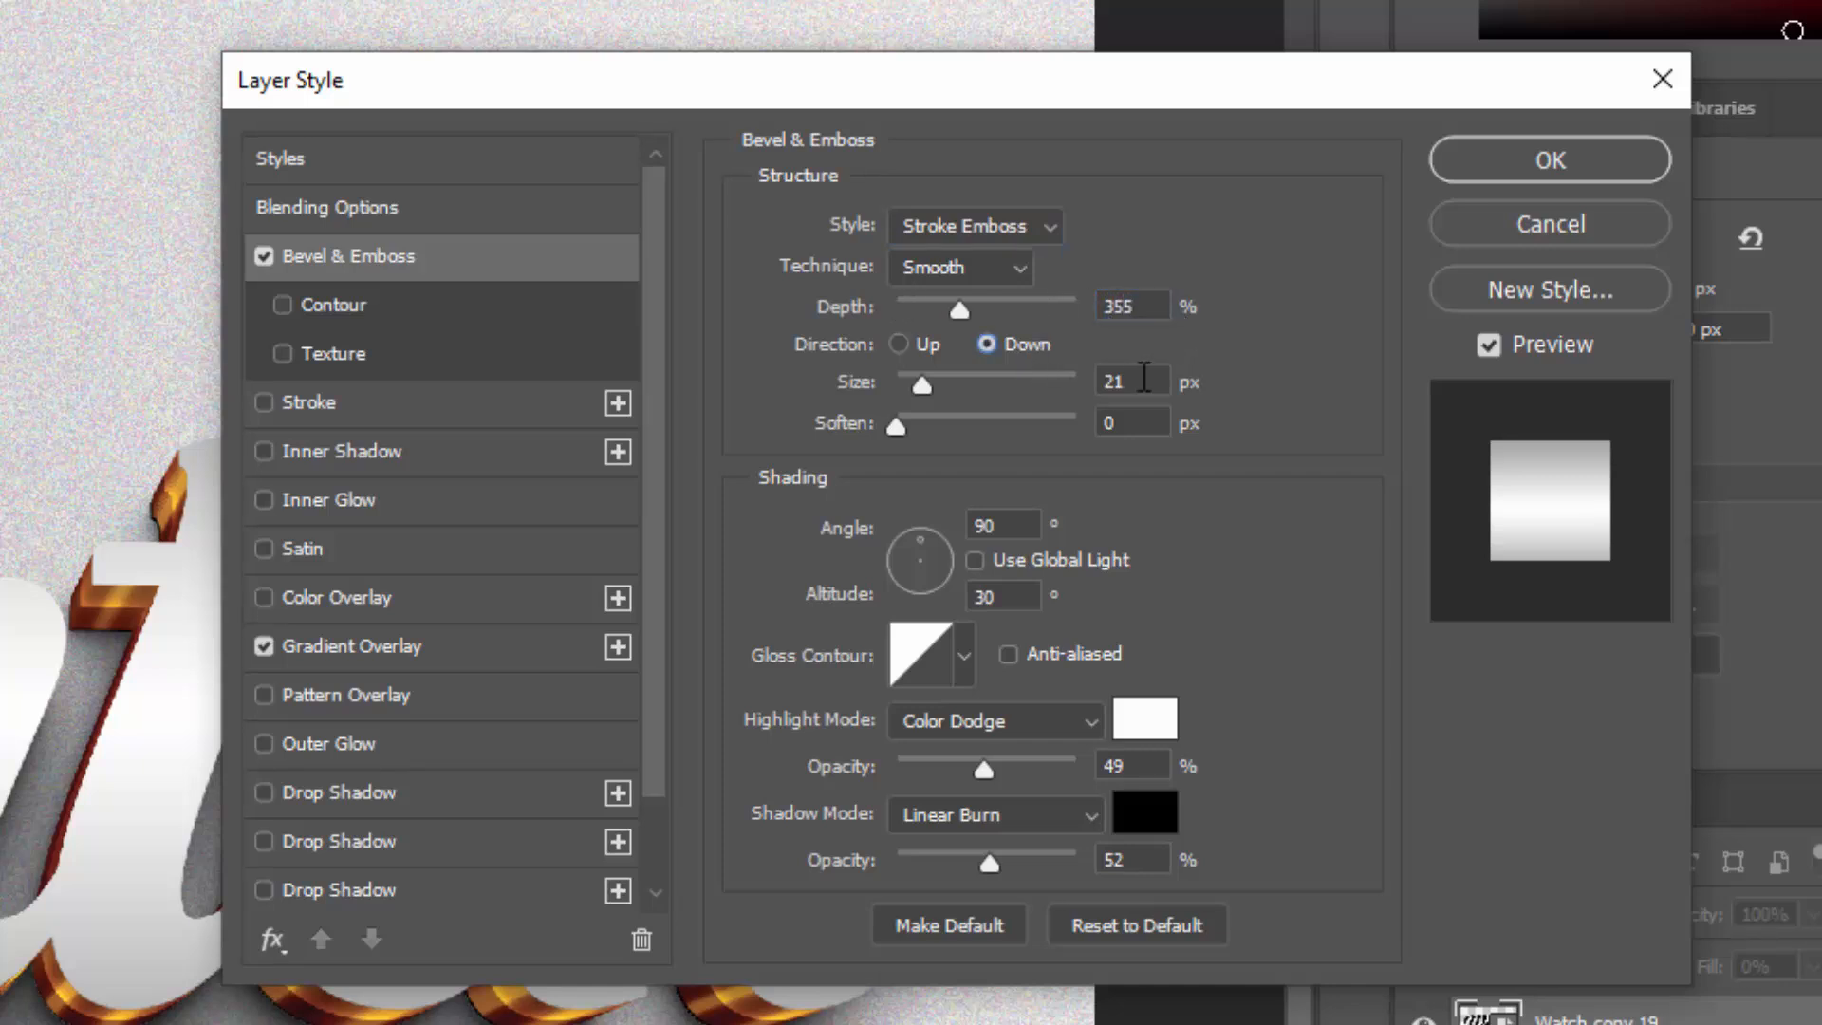
key("Tab")
type("6")
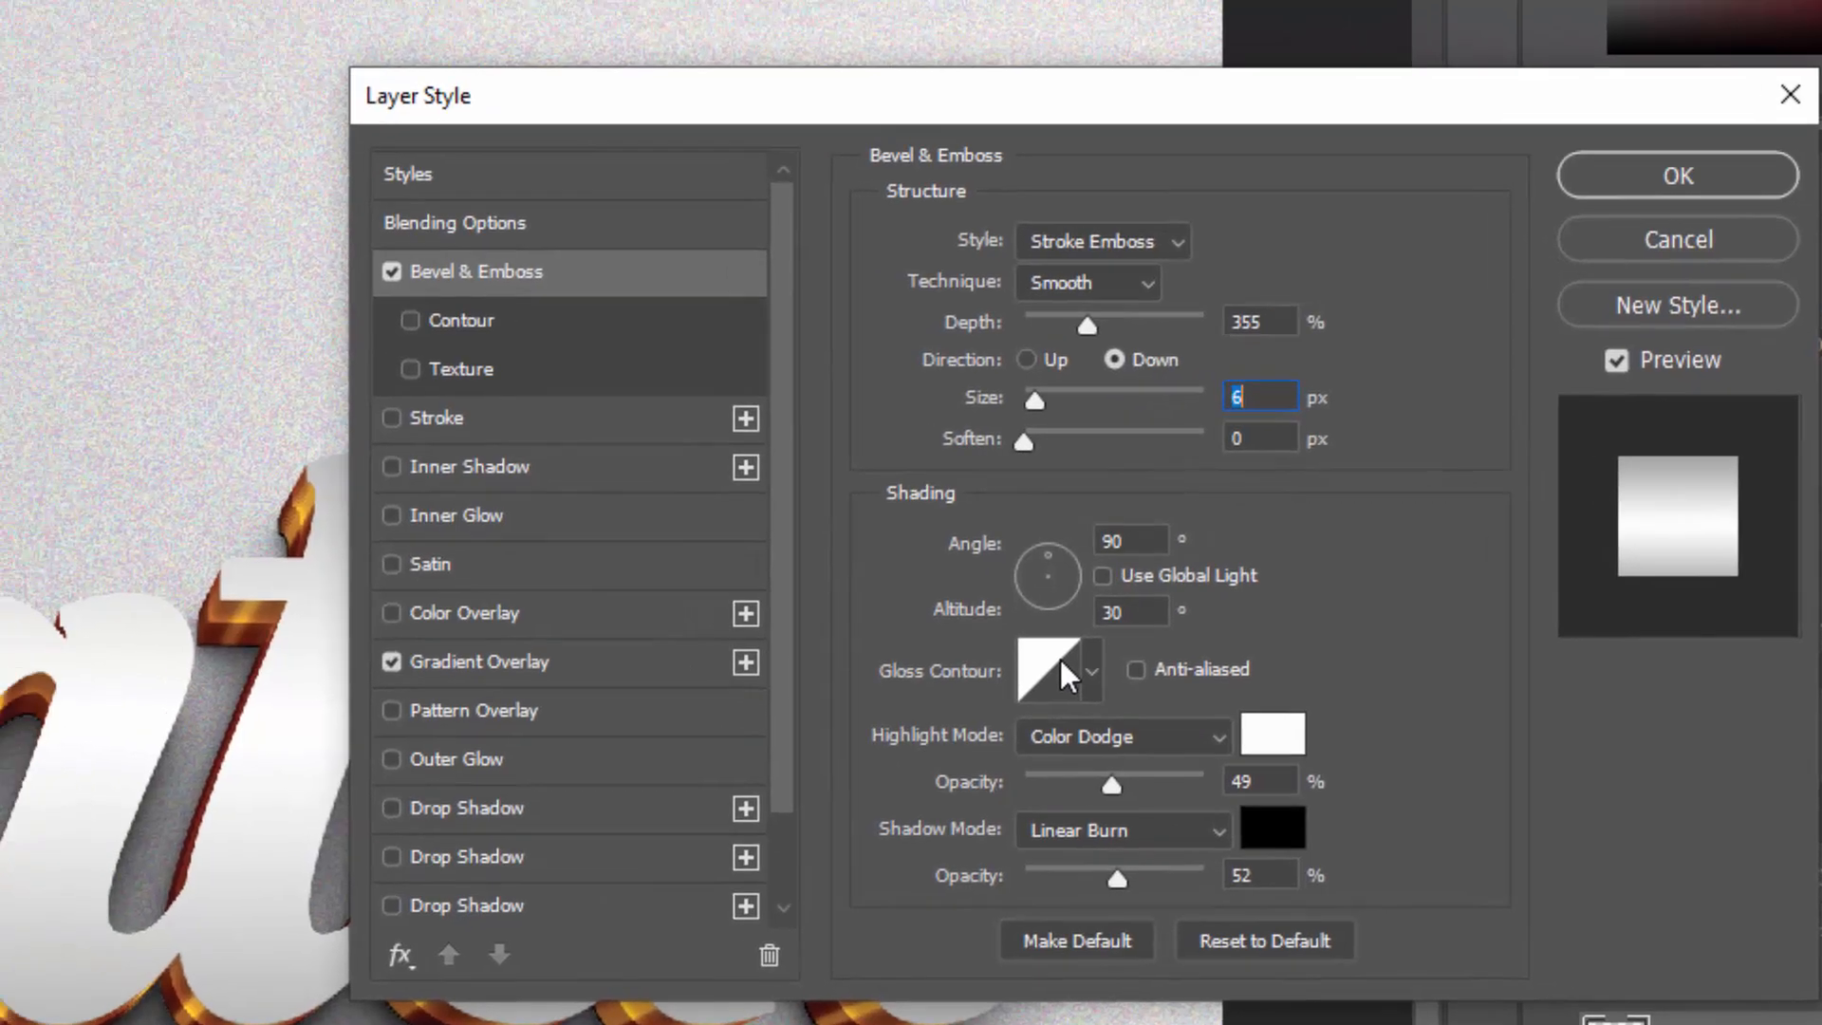
Use the Ring - Double preset as the bevel's gloss contour
left_click(1061, 665)
left_click(148, 109)
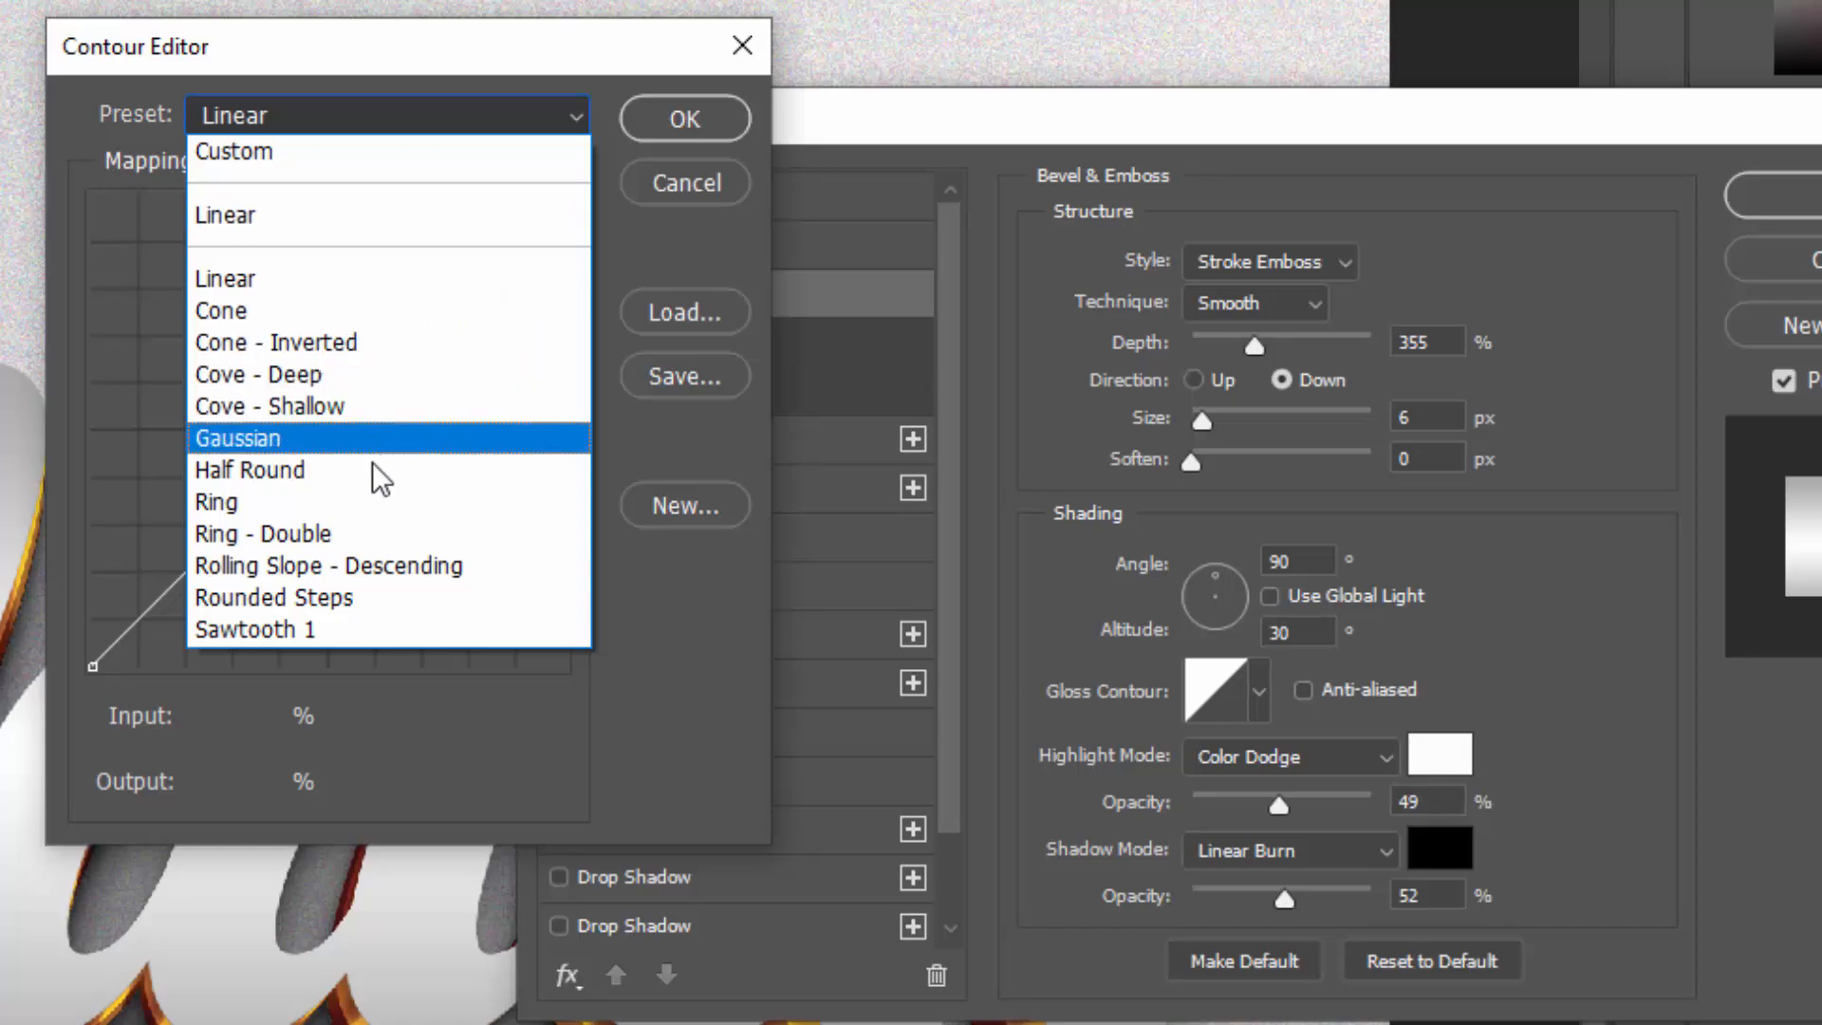
left_click(371, 529)
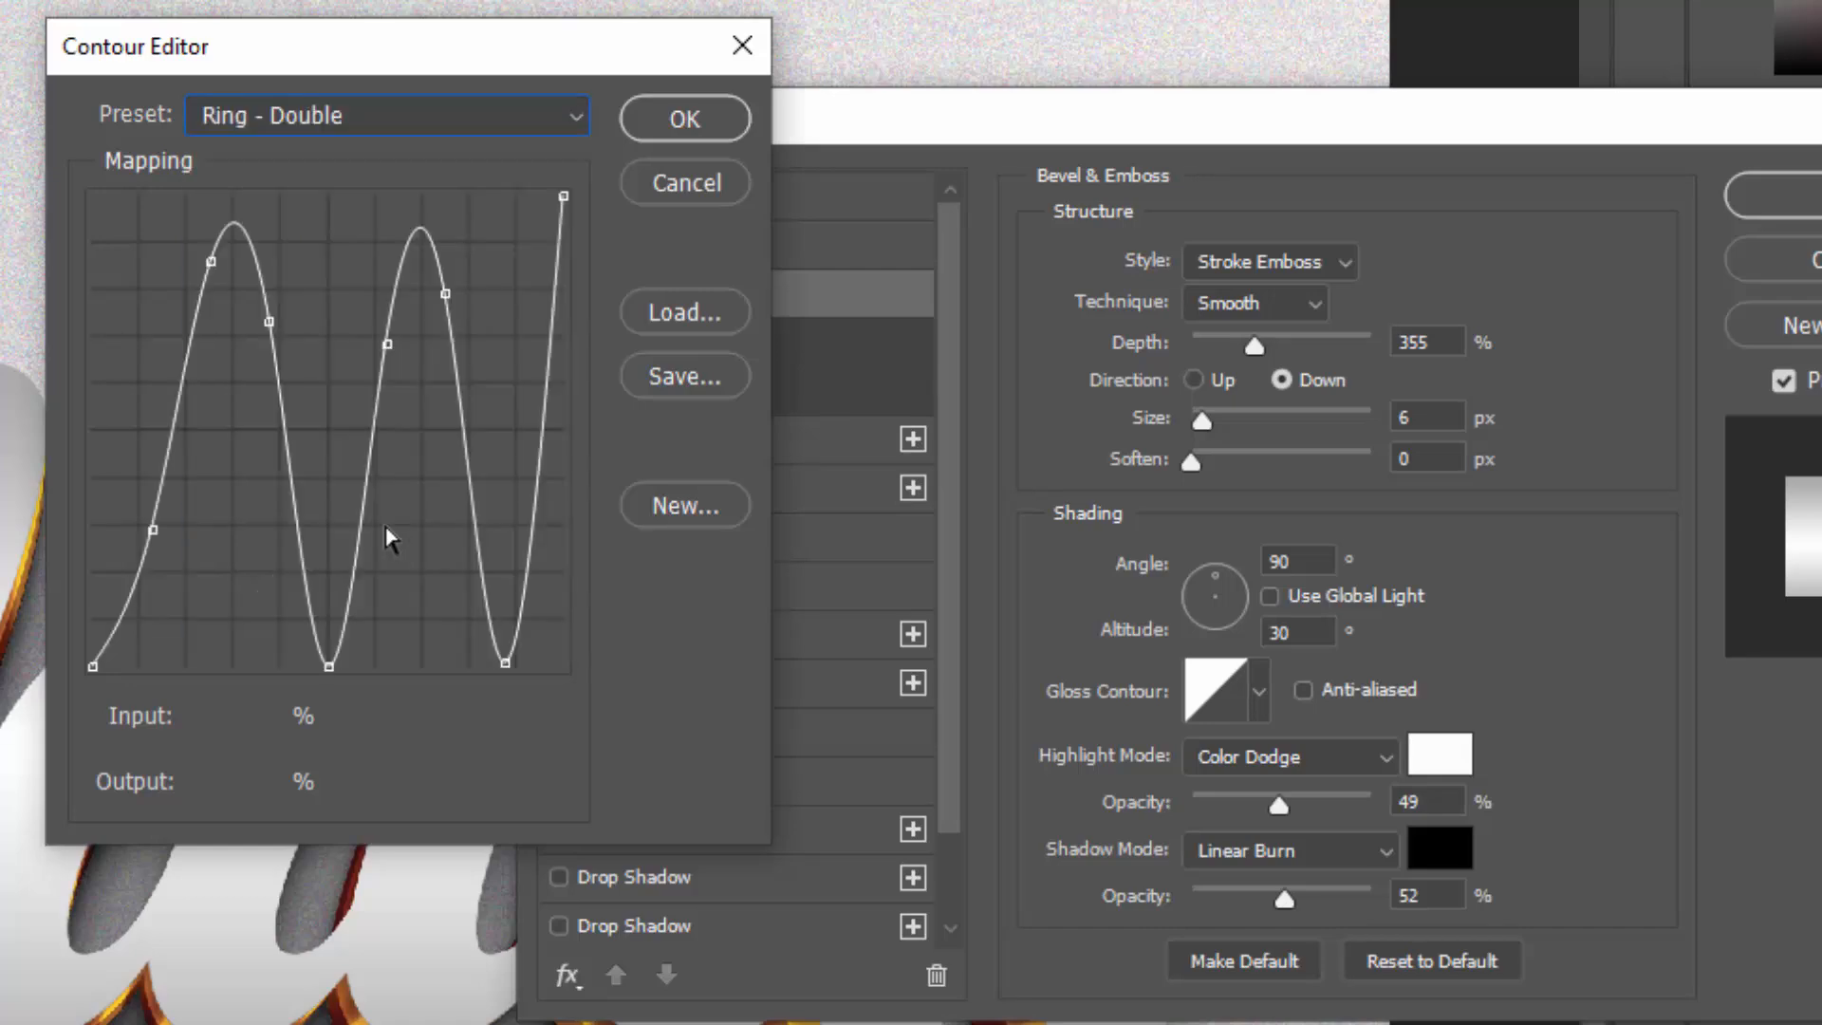
left_click(681, 118)
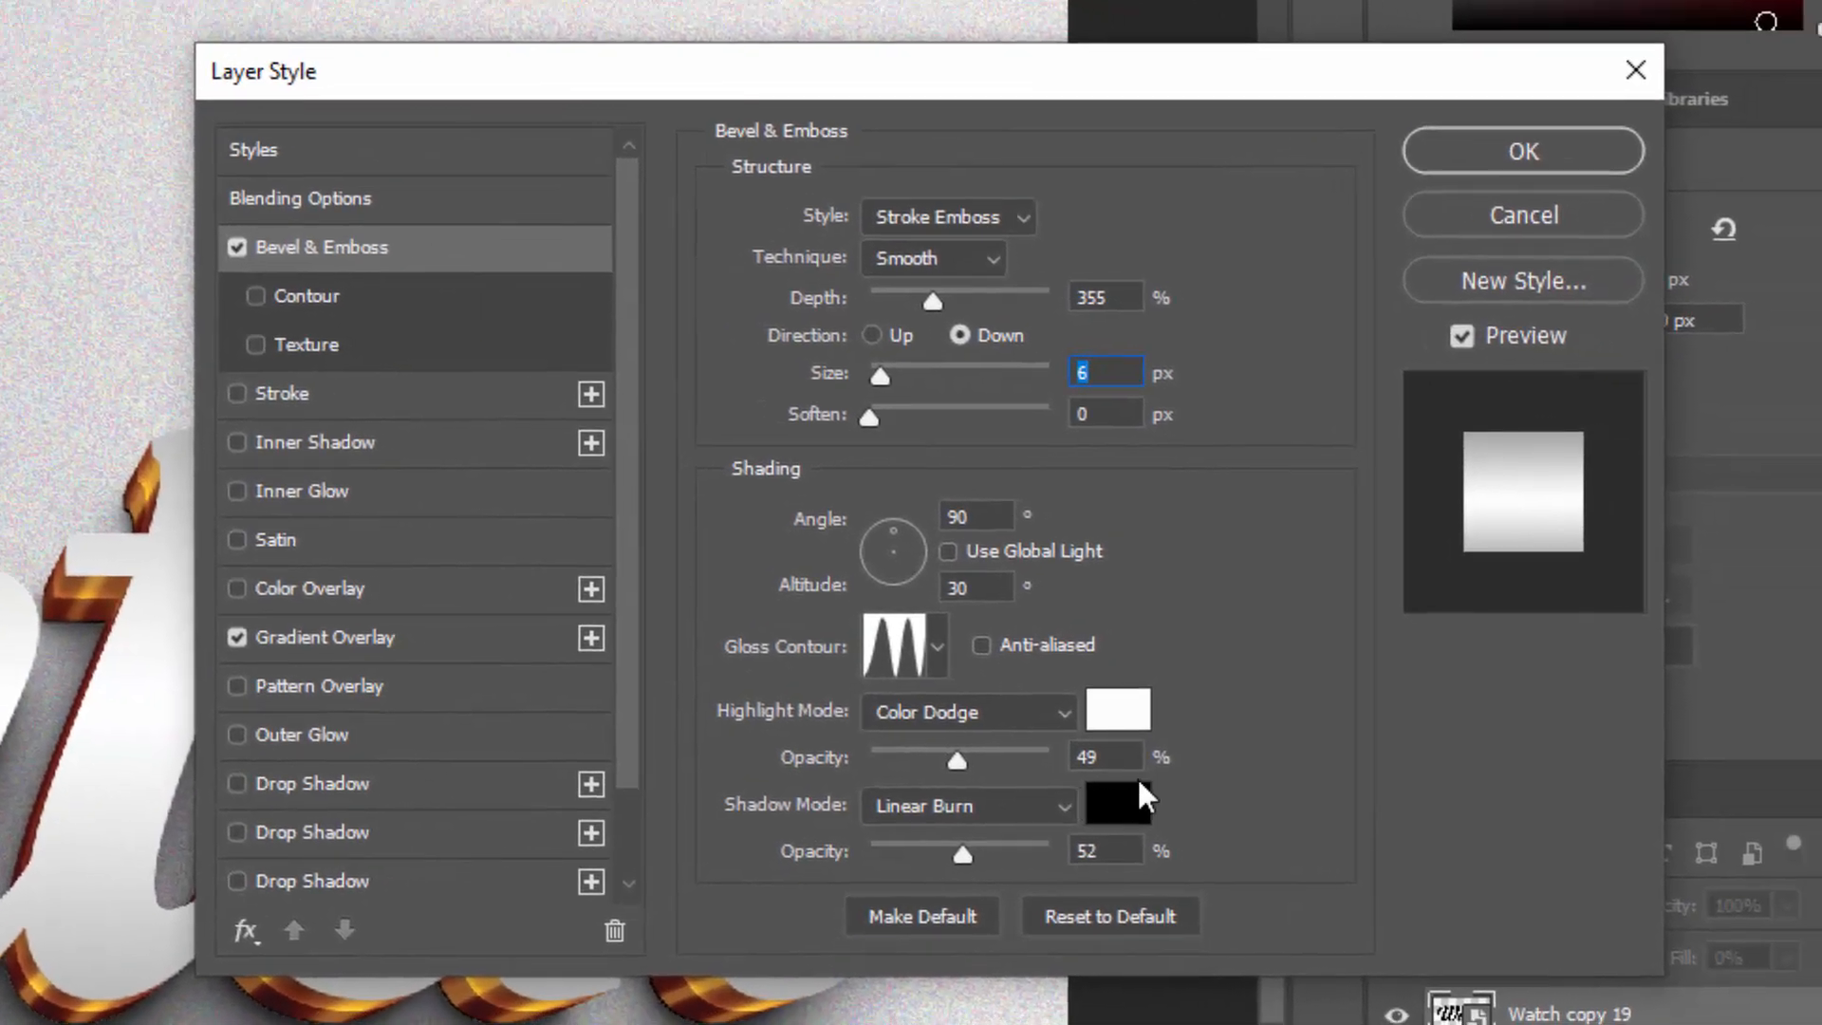
Set the Stroke Emboss bevel's highlight opacity to 65% and shadow opacity to 22%
double_click(1106, 757)
type("65")
double_click(1106, 851)
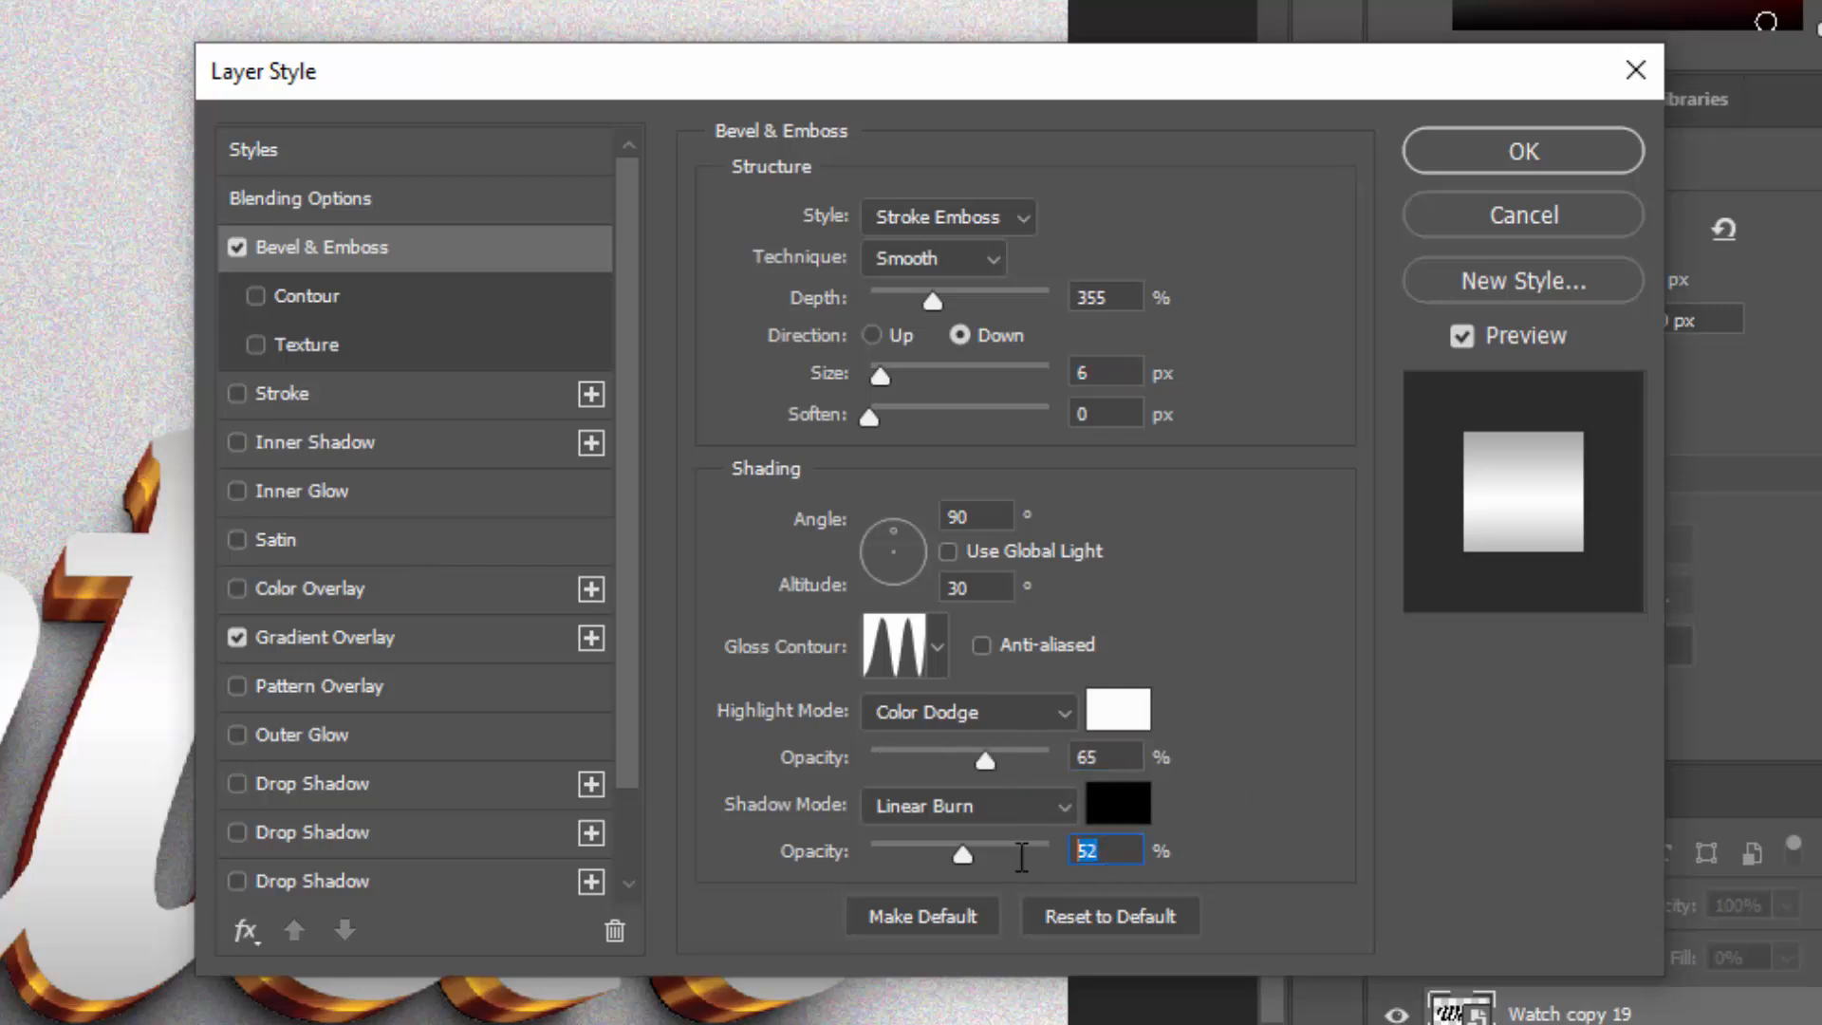
type("22")
Add a 9 px inside Stroke in Normal blend mode at 100% opacity
left_click(374, 393)
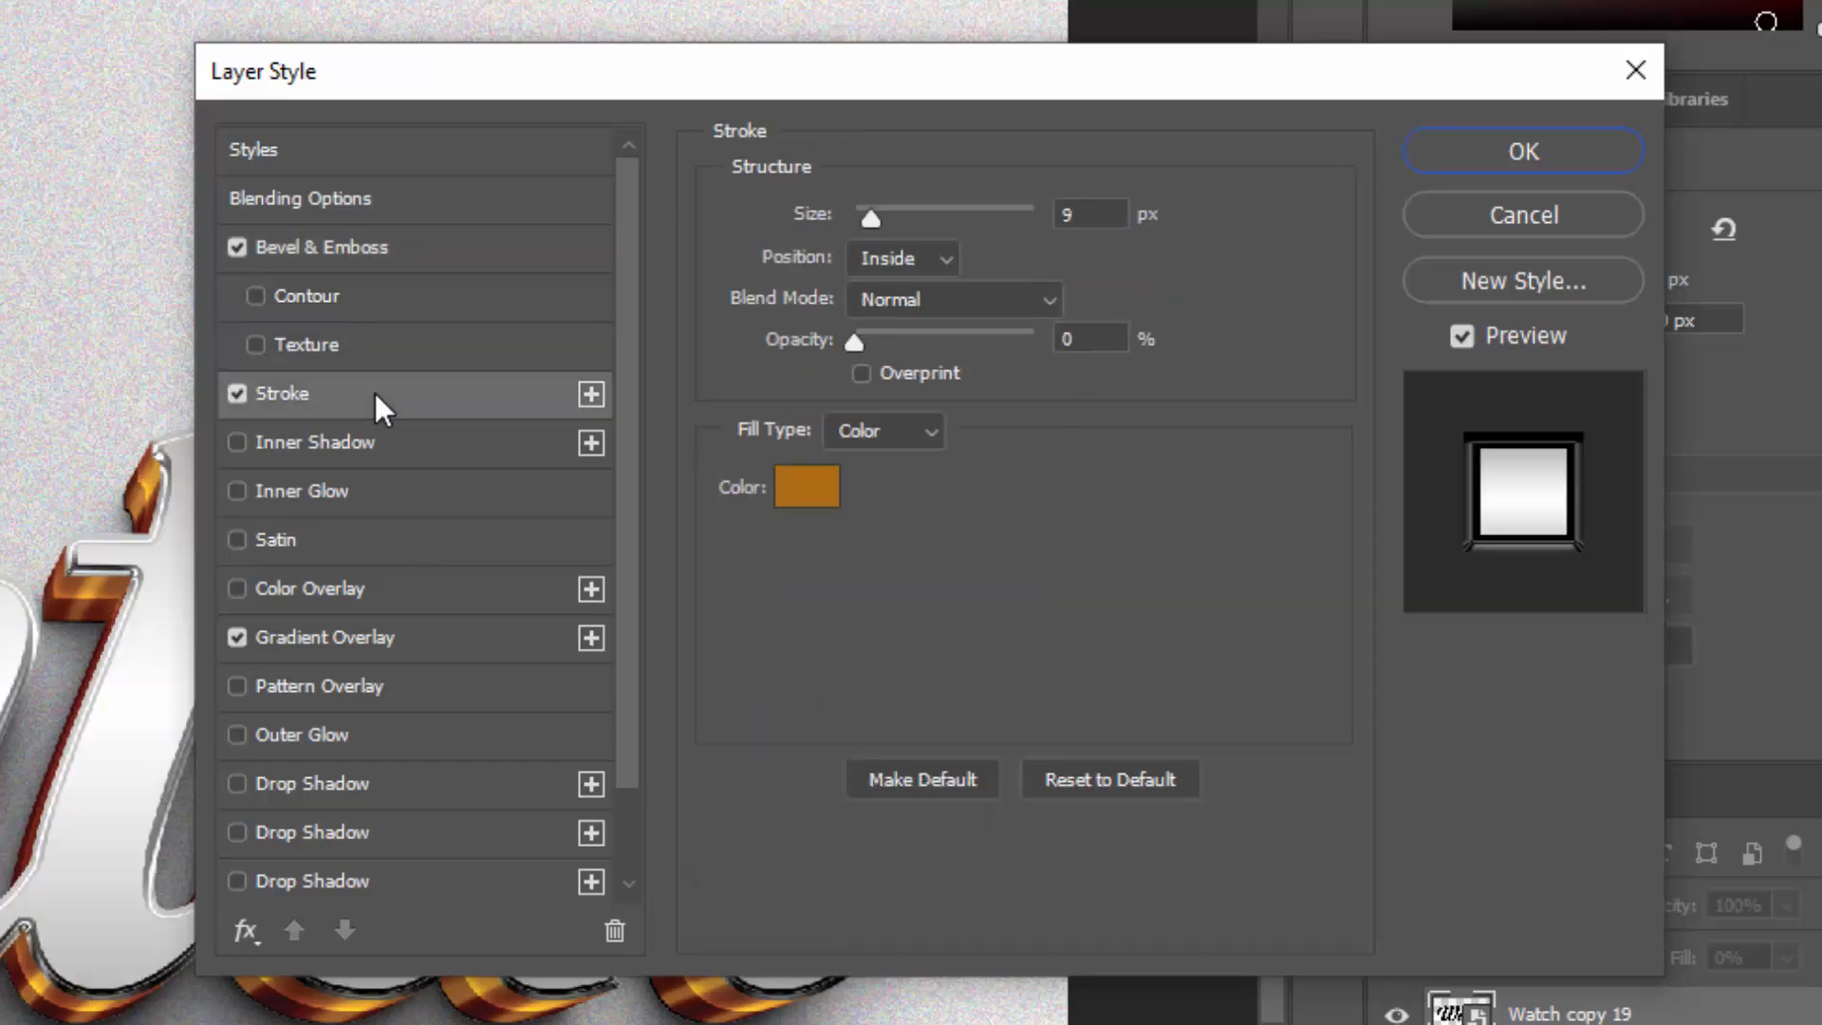
left_click(1089, 212)
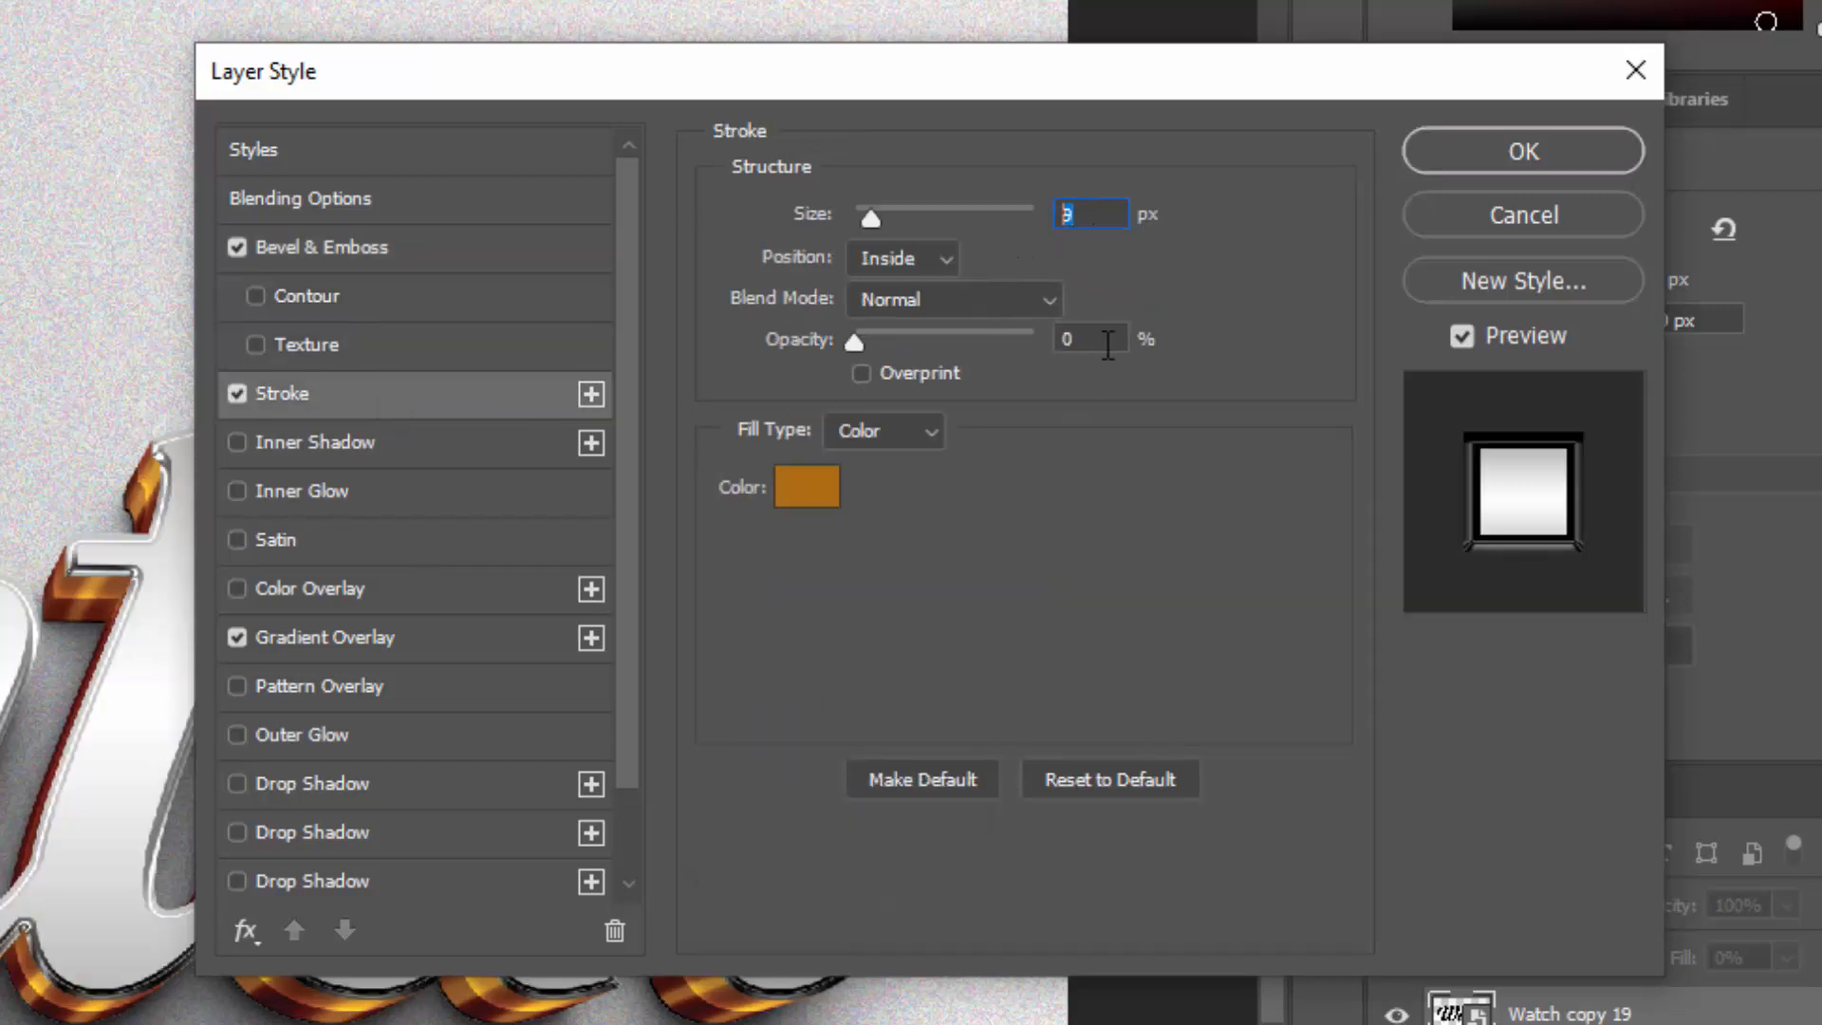
left_click_drag(871, 338, 1080, 344)
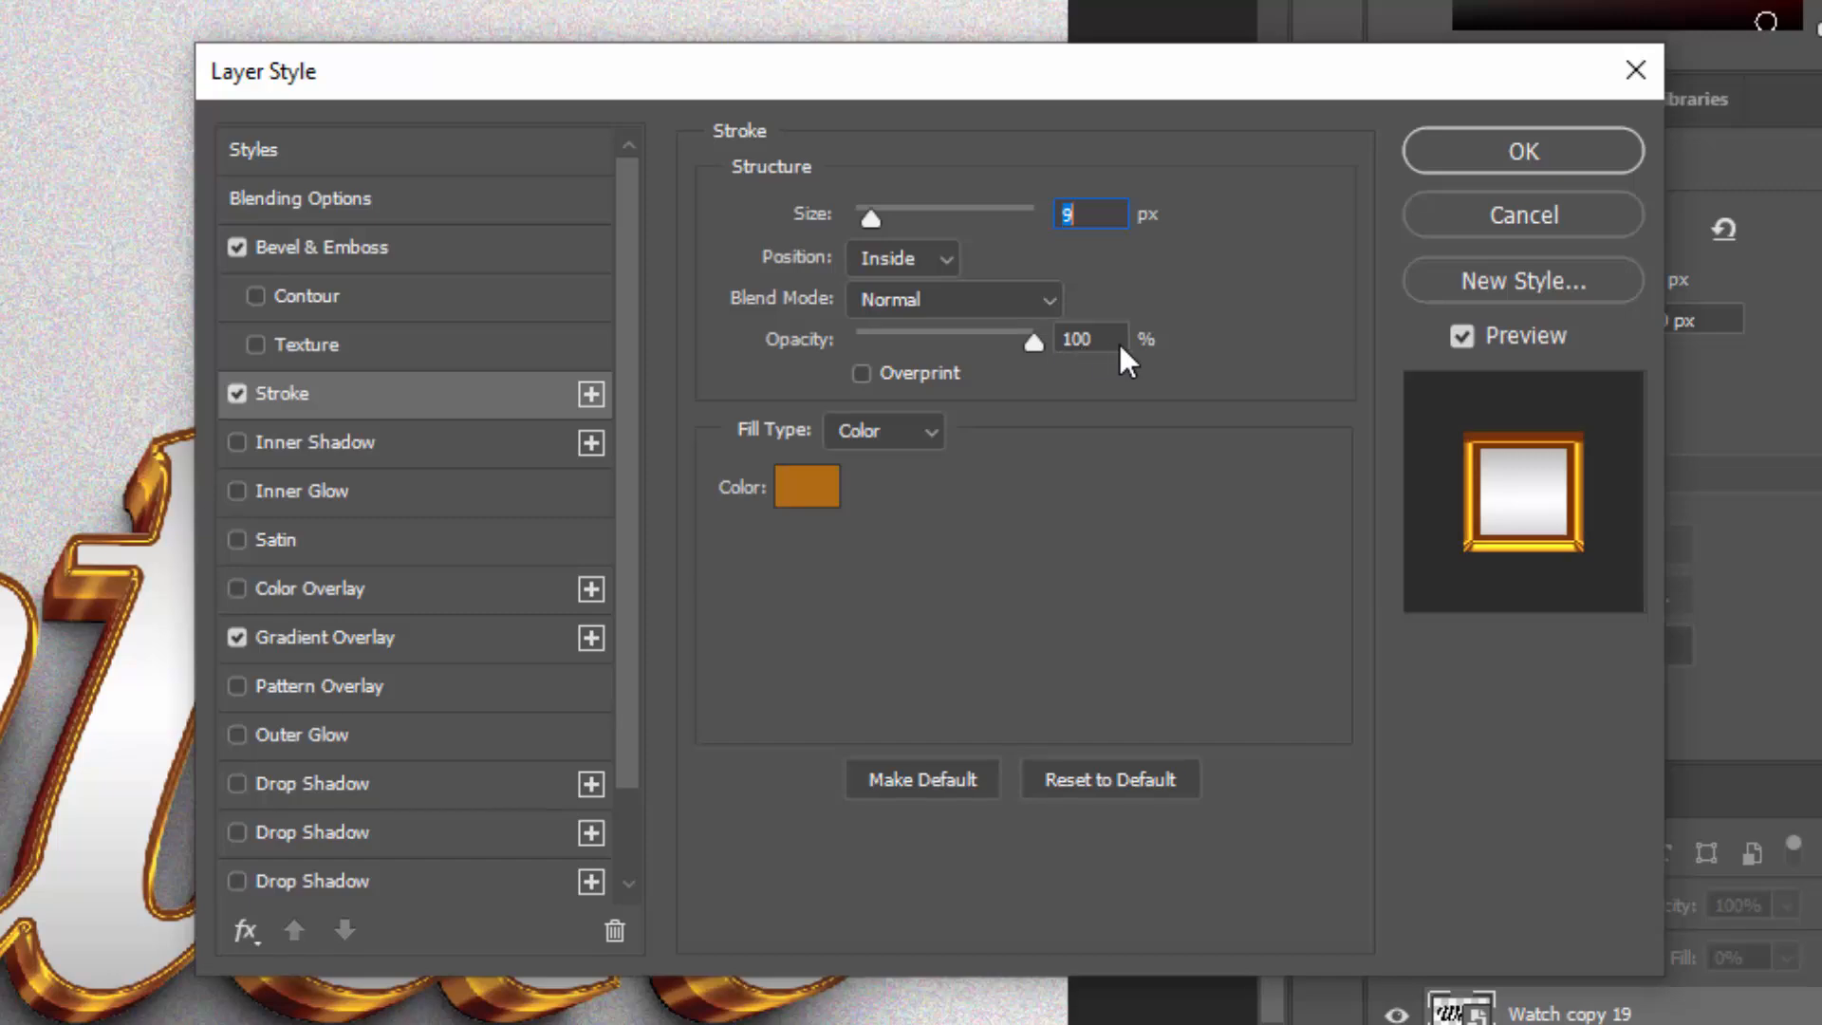
left_click(1118, 339)
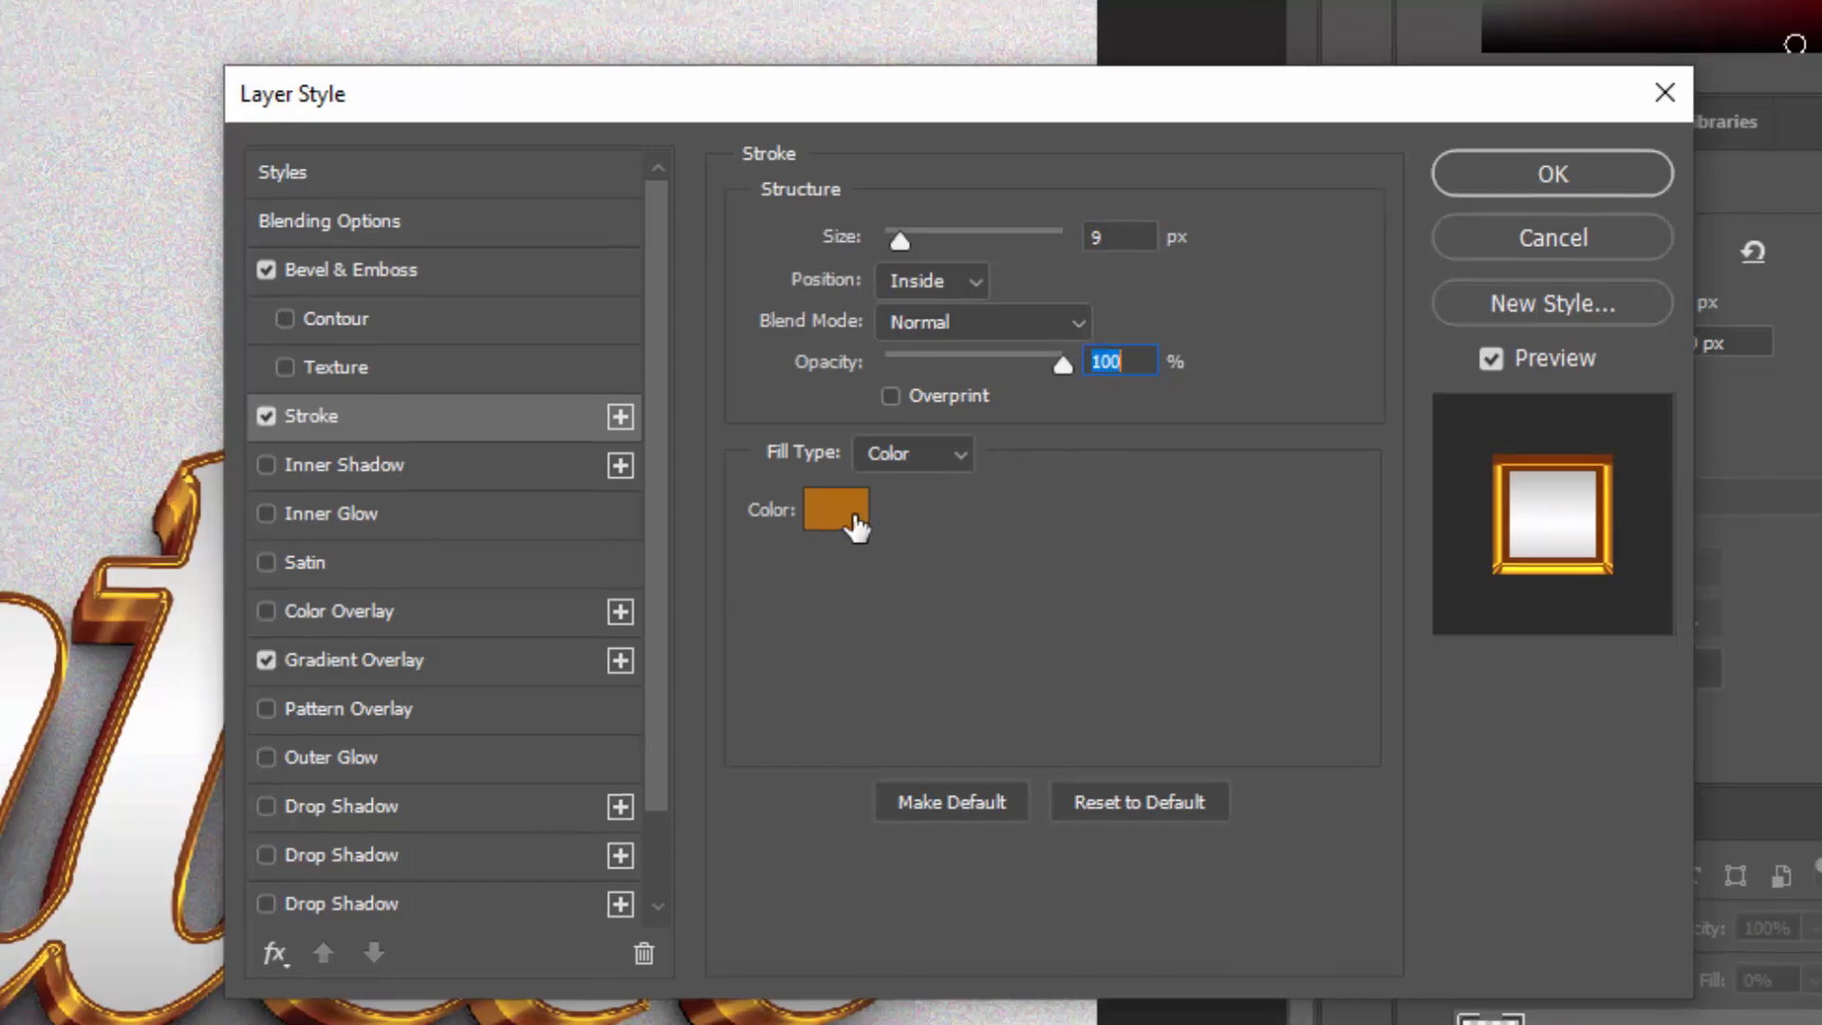
Use b36e00 as the stroke colour, turn off the Gradient Overlay and apply the layer style
left_click(850, 517)
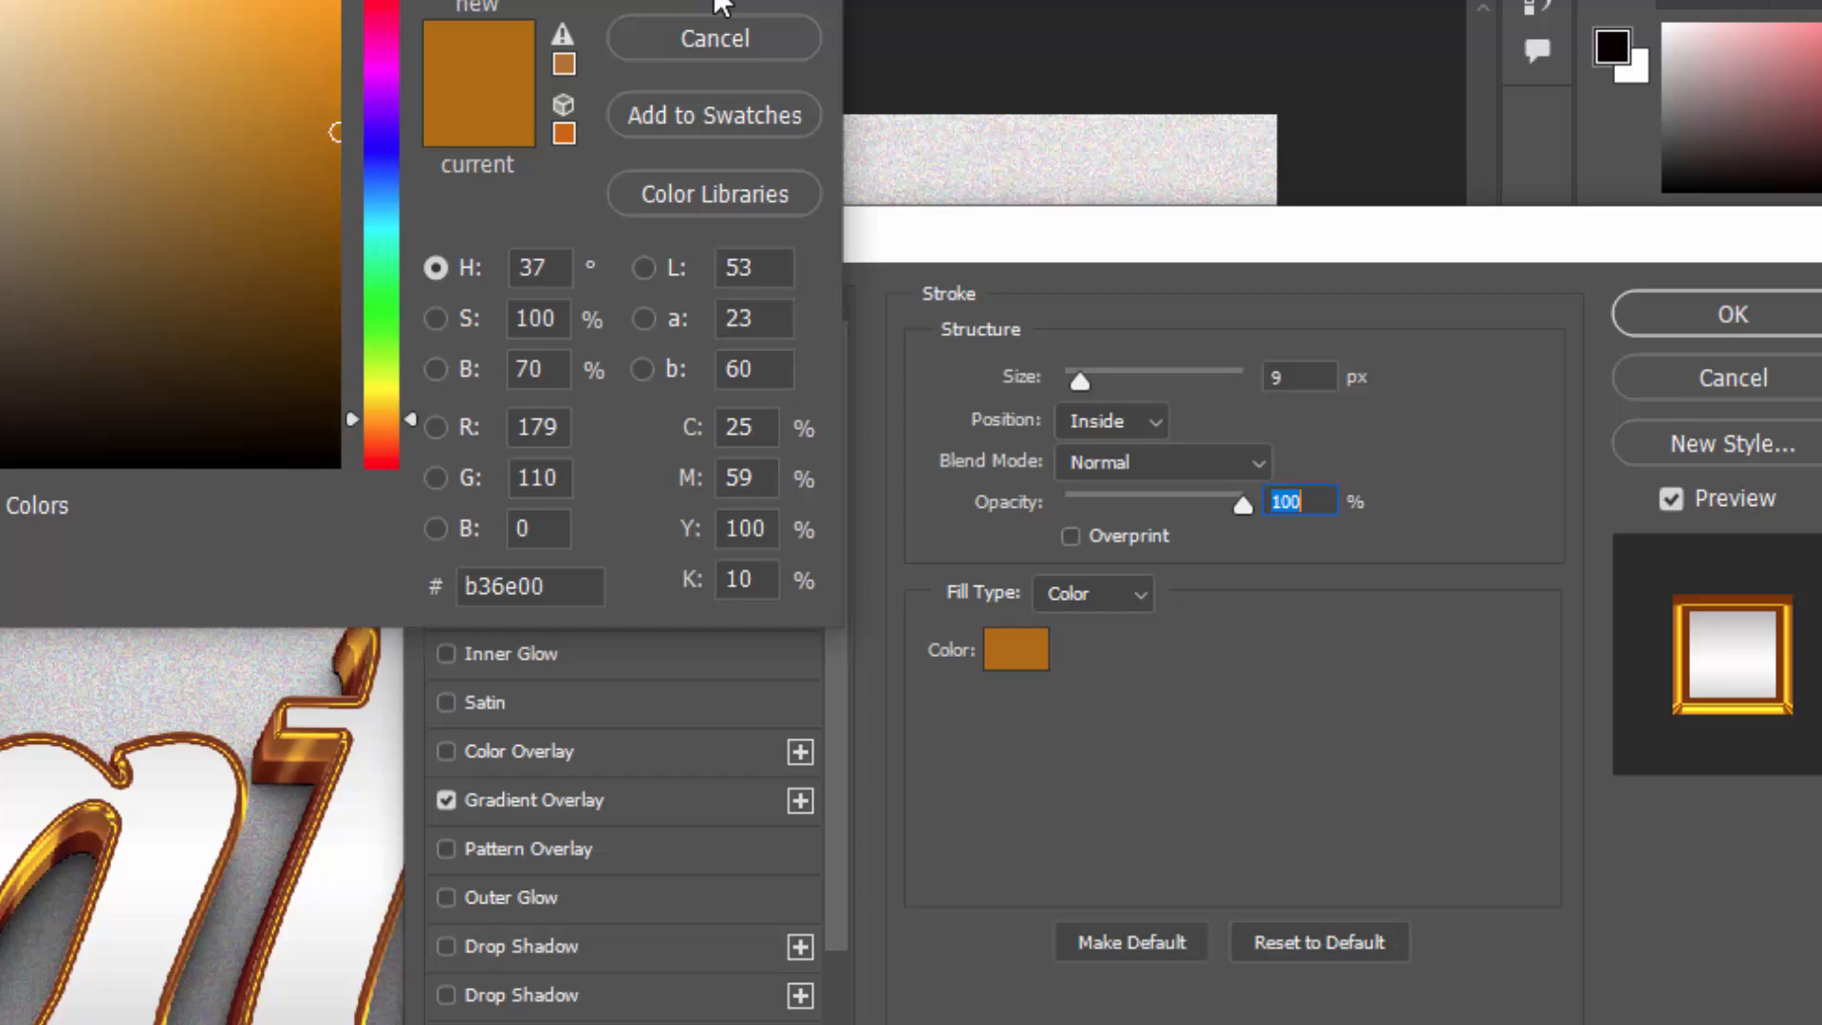
left_click(935, 157)
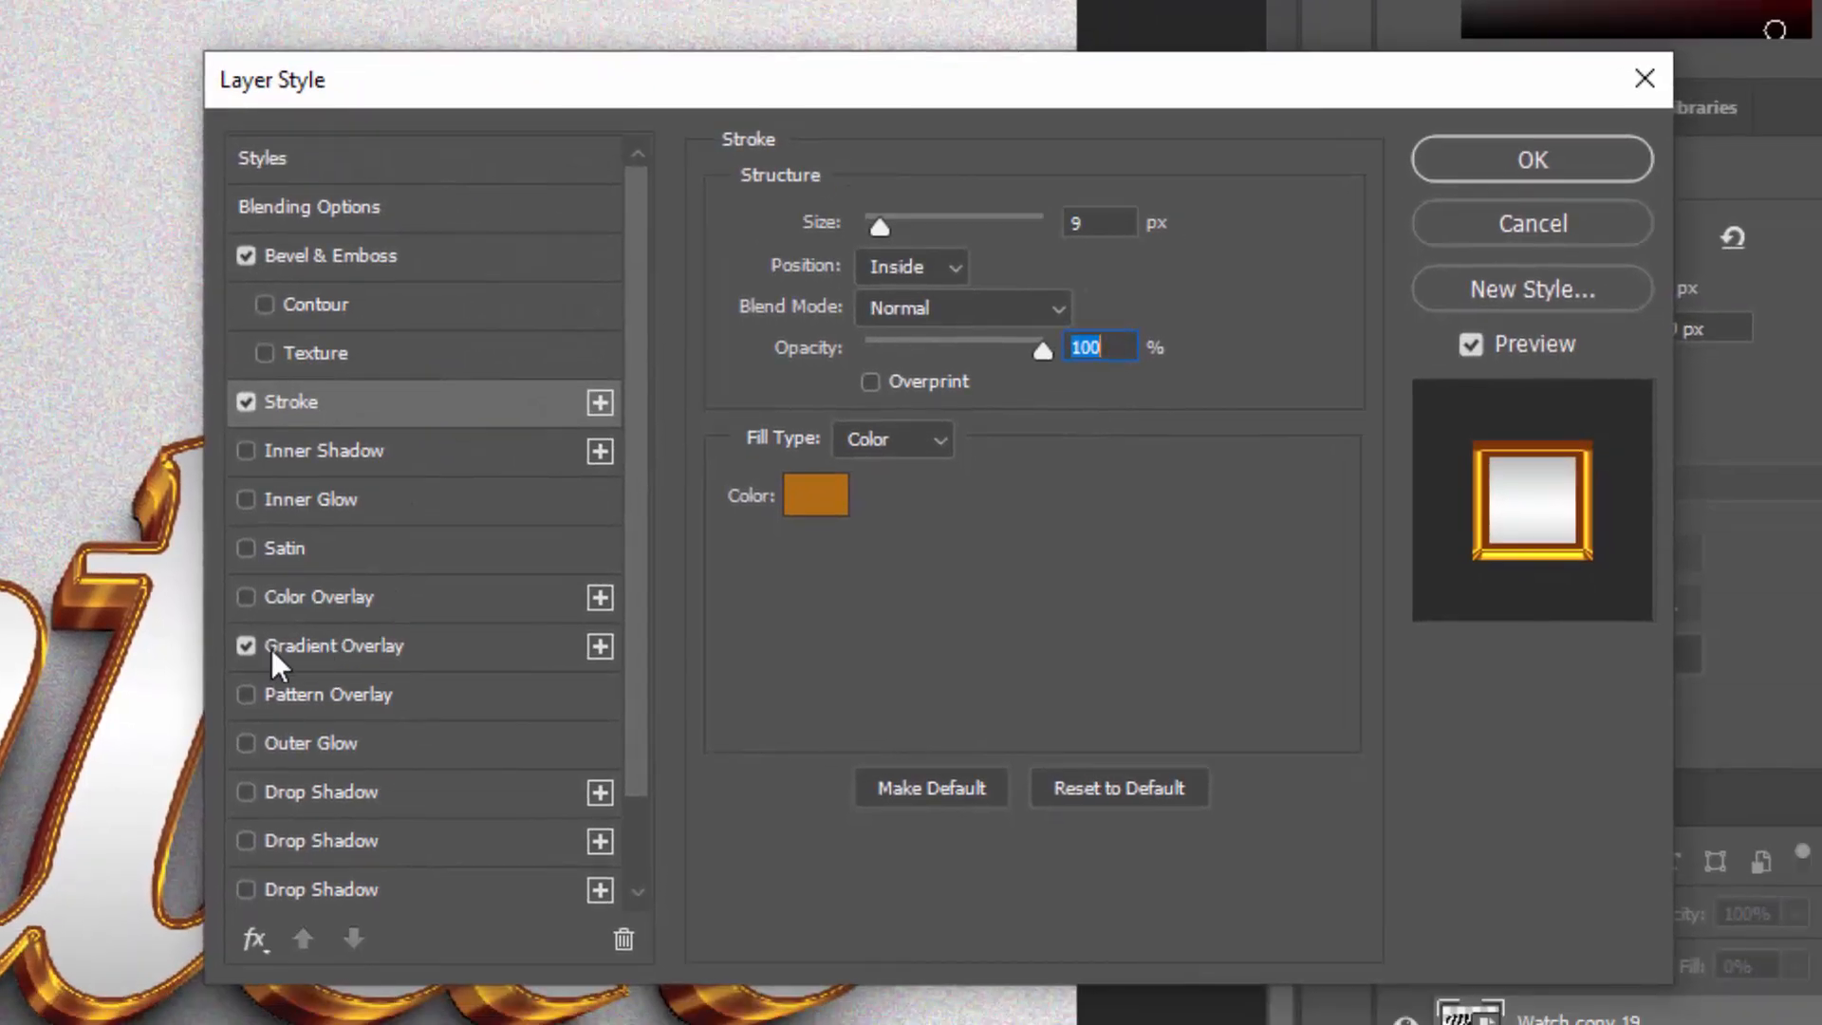
left_click(245, 646)
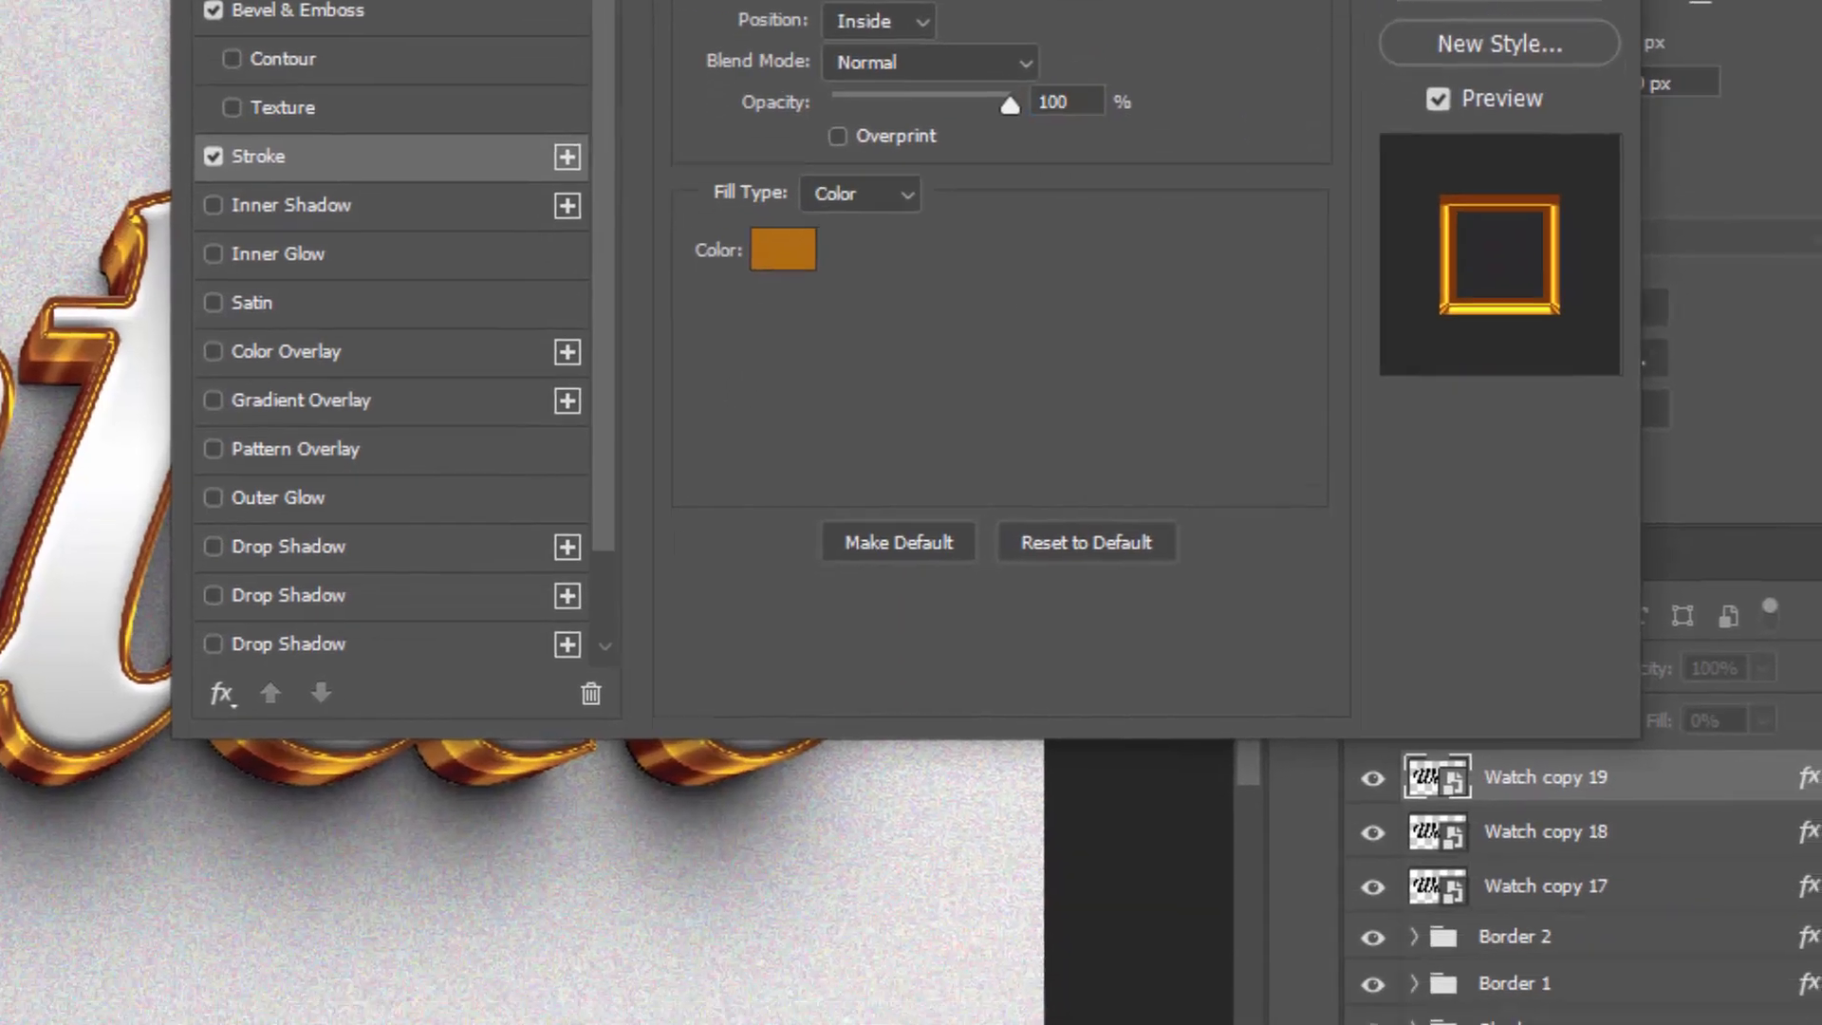
left_click(1518, 171)
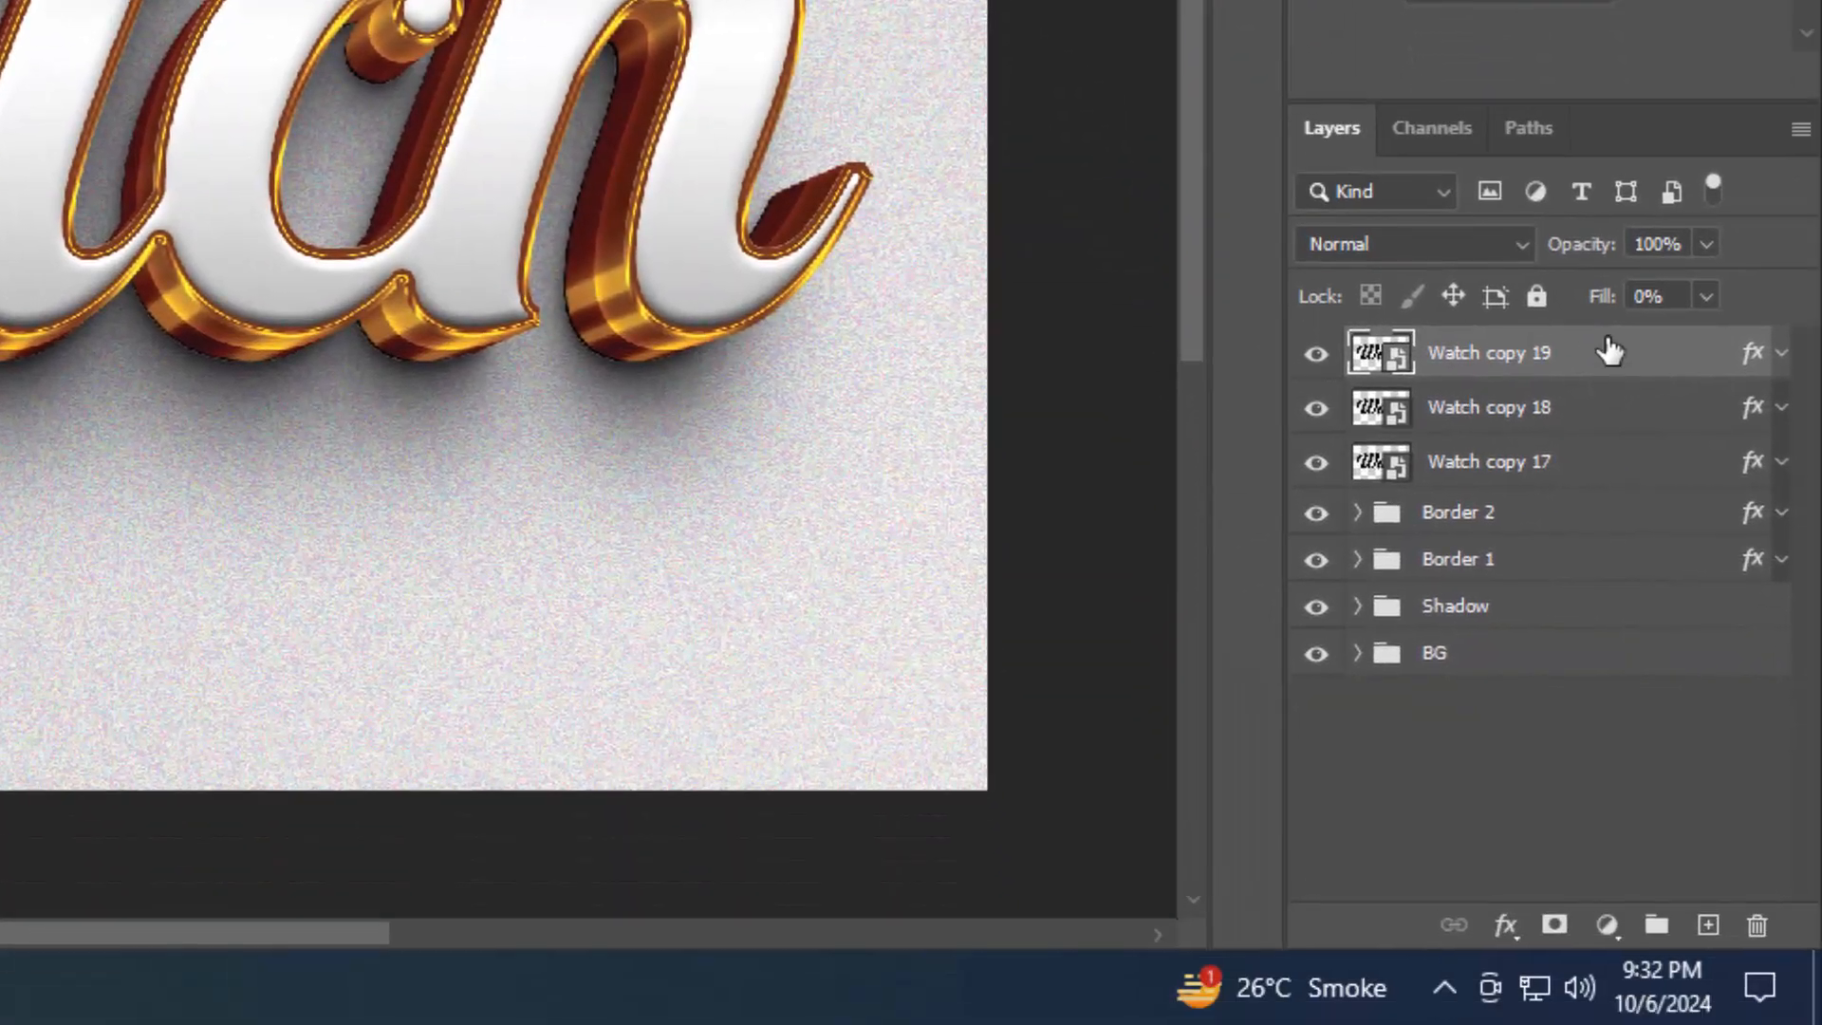
Duplicate the Watch copy 19 layer and switch the duplicate's Stroke Emboss bevel direction to Up
key("ctrl+j")
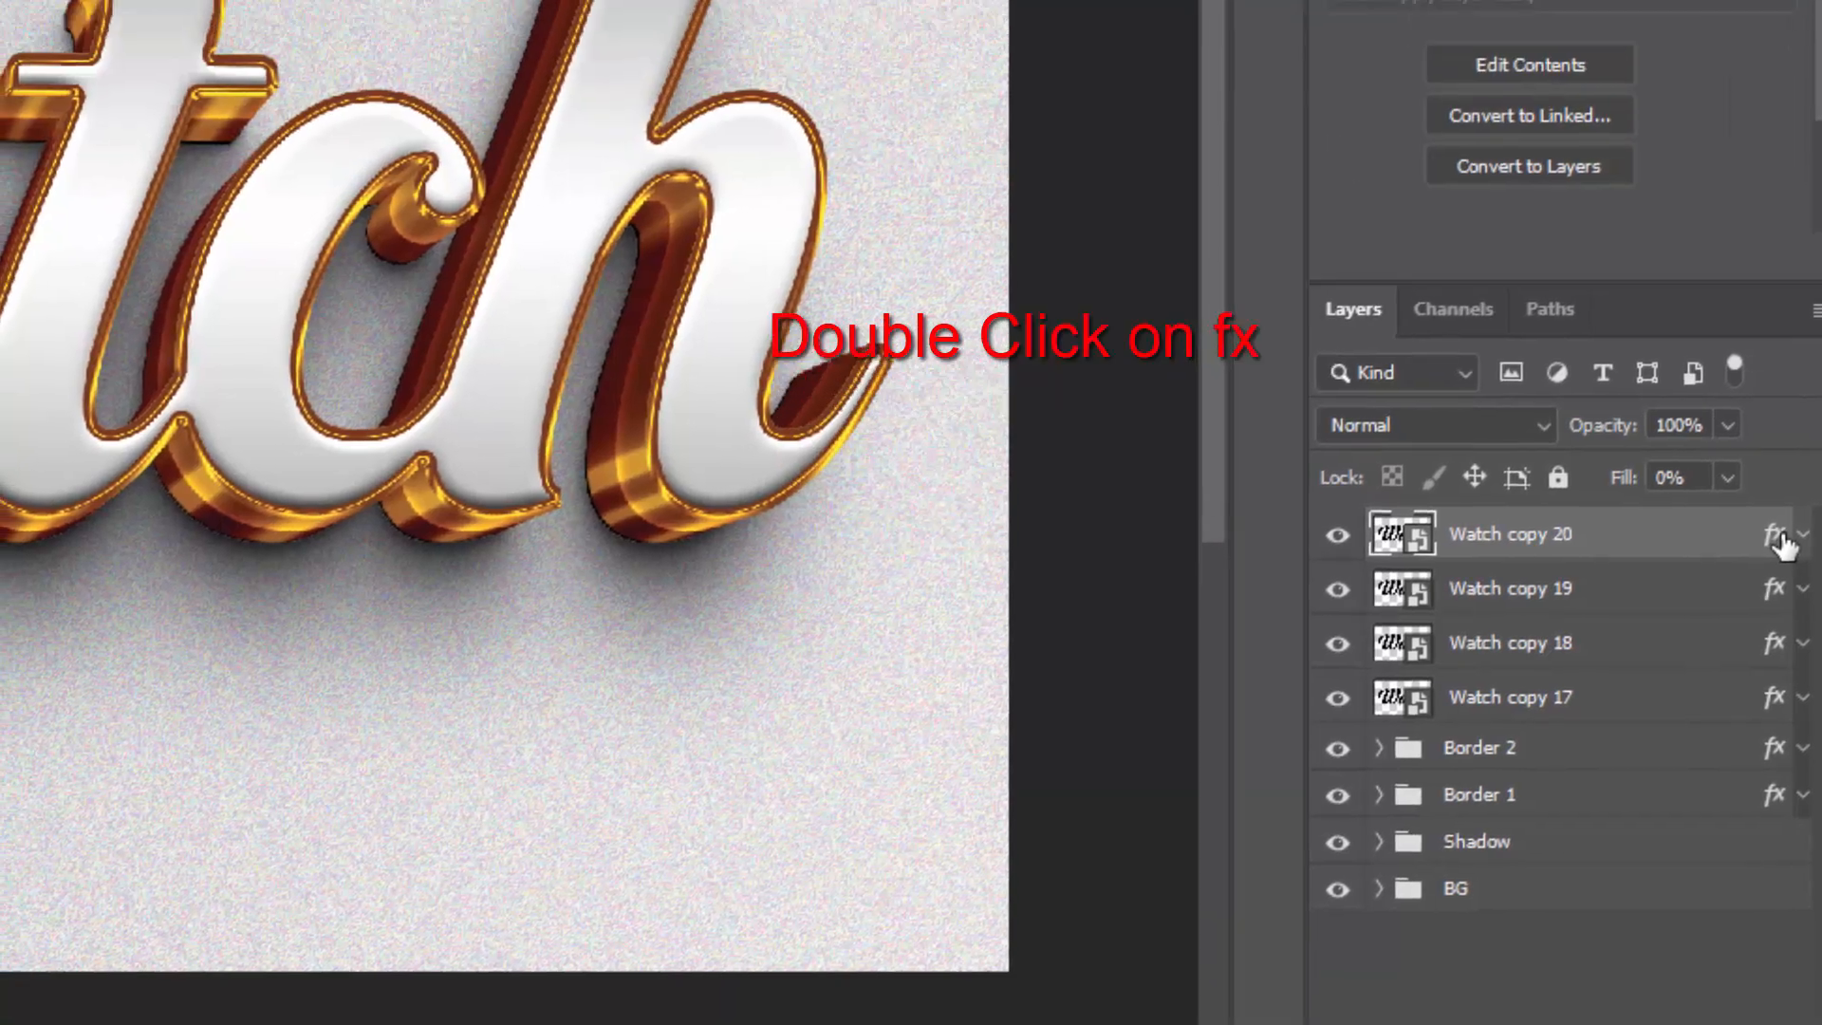
double_click(1754, 355)
left_click_drag(1118, 377, 1077, 375)
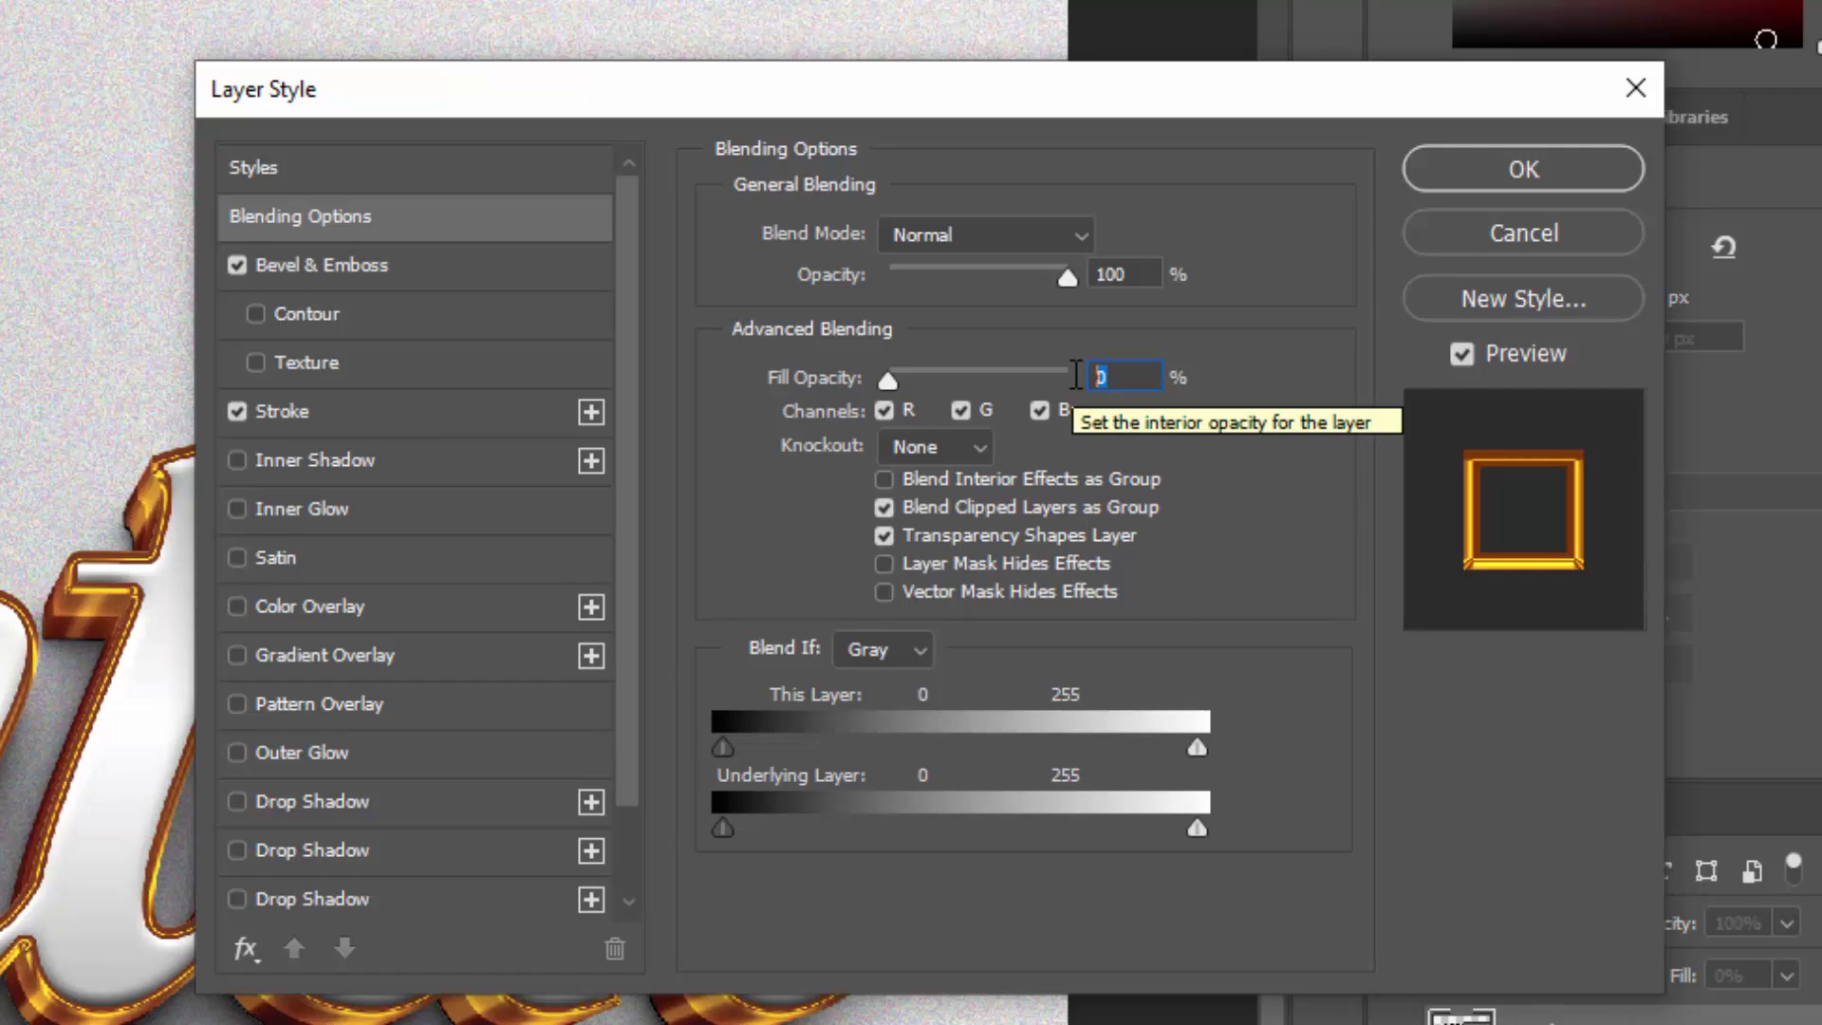
left_click(327, 265)
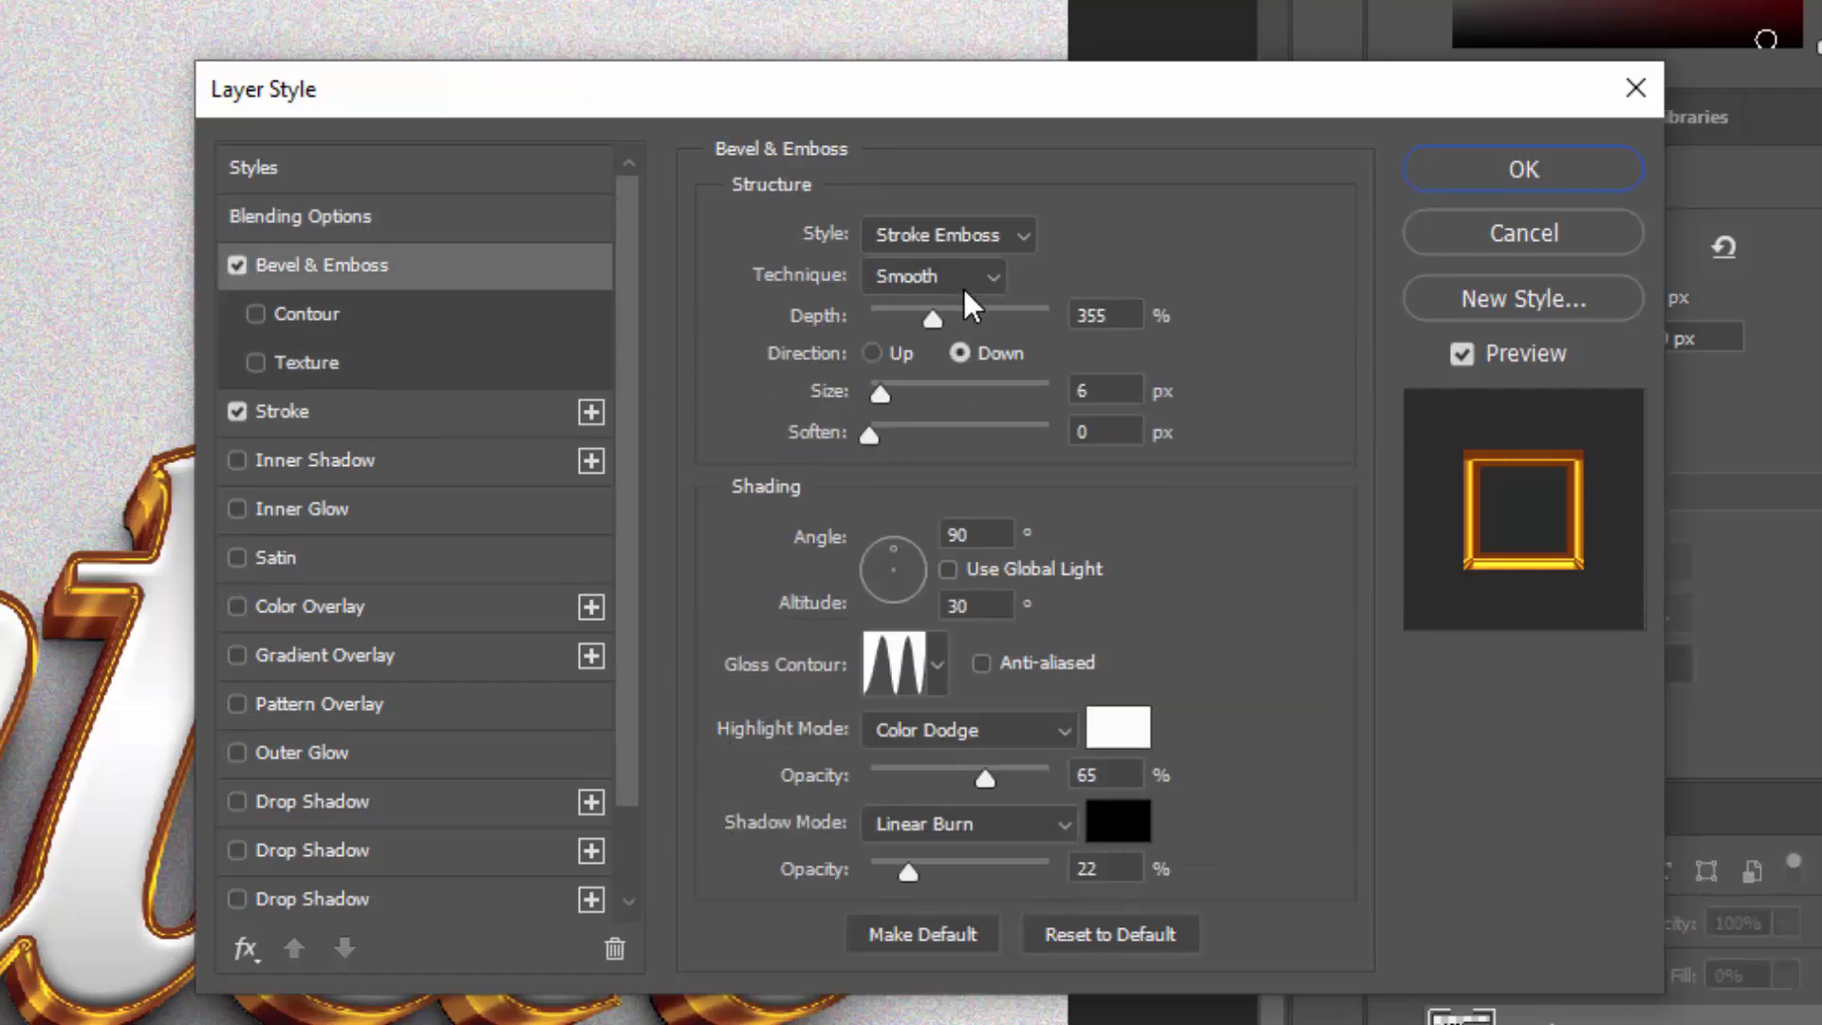
left_click(1124, 315)
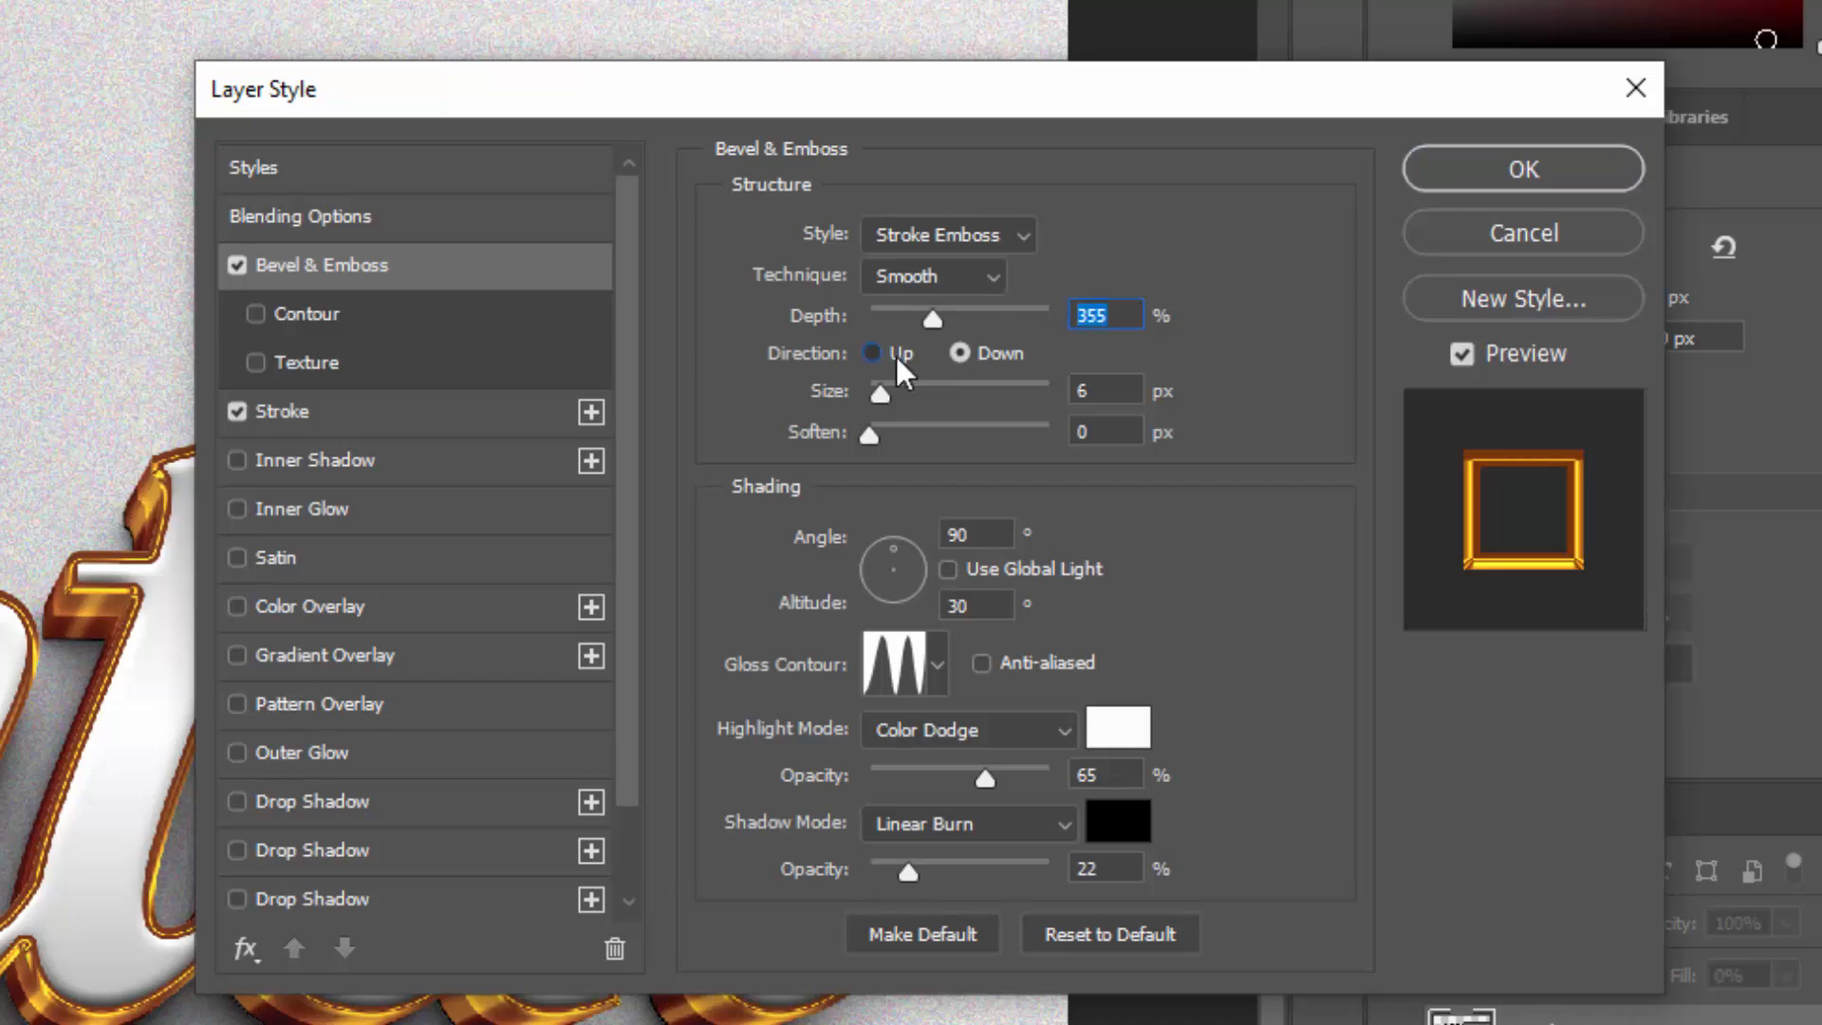
left_click(896, 356)
left_click(1126, 392)
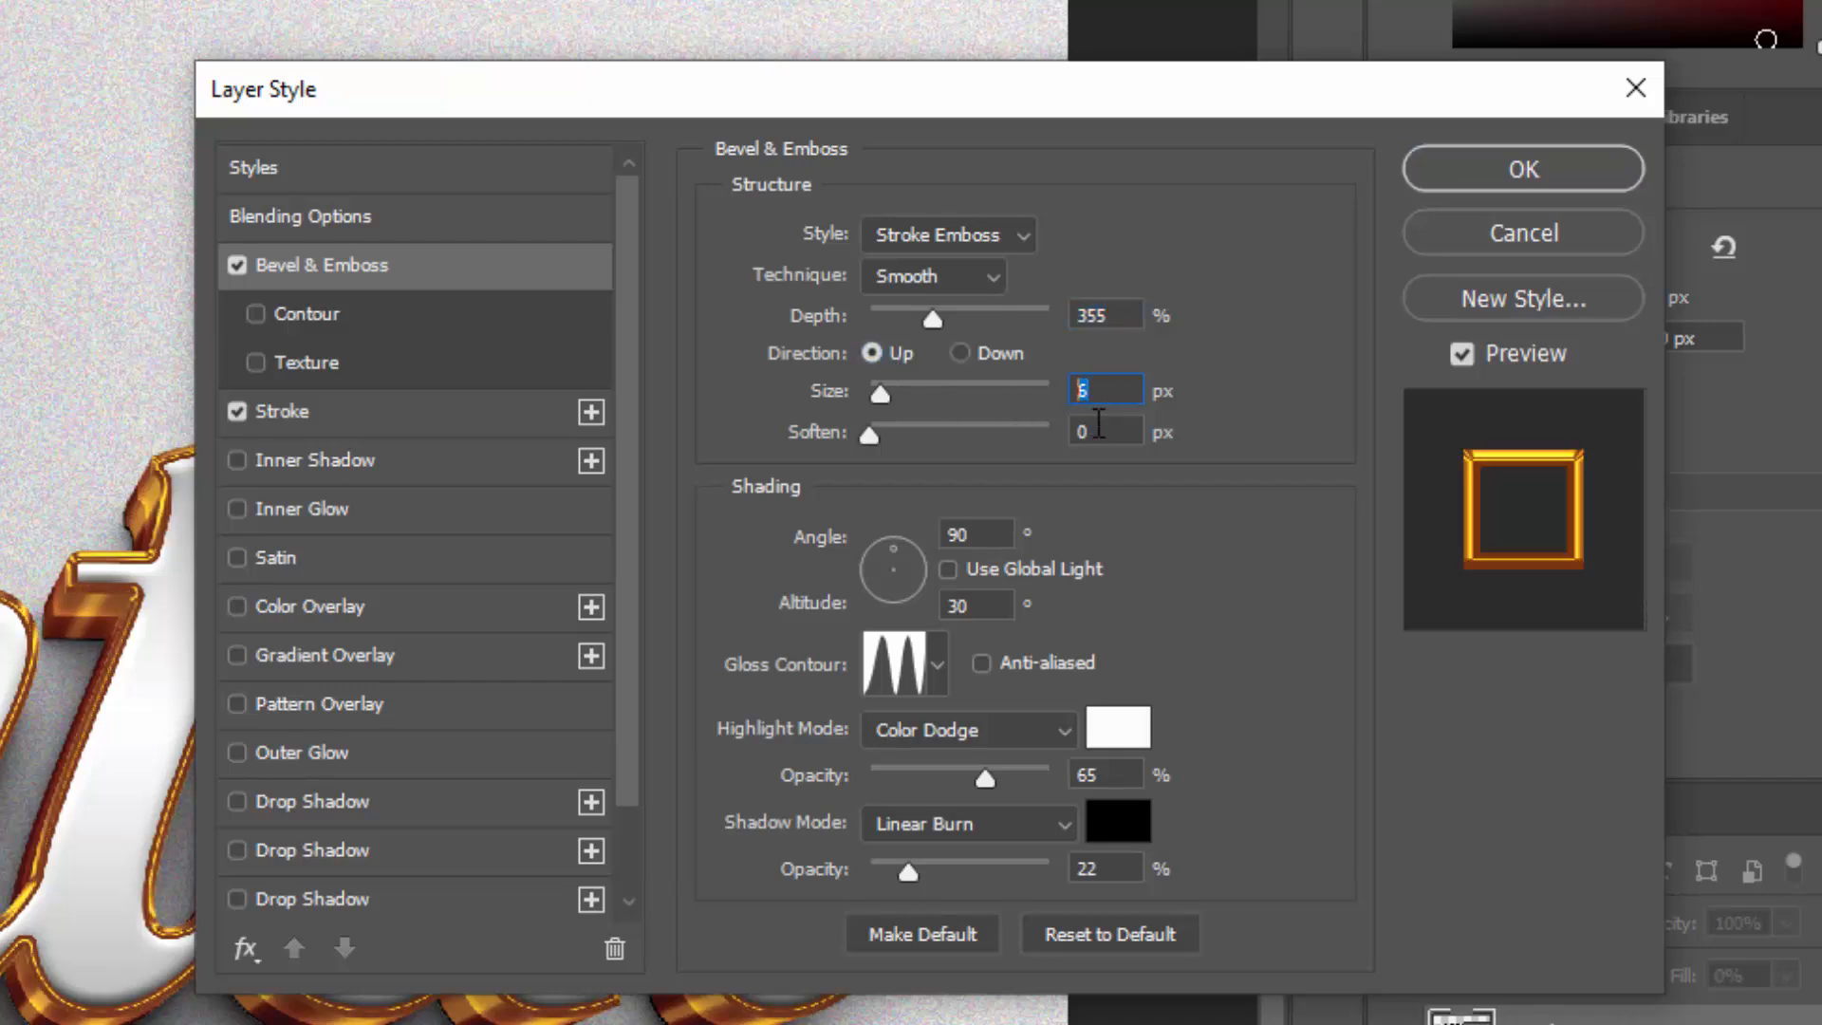
key("Tab")
Set the Stroke Emboss bevel's highlight mode to Screen with highlight colour ffca03
left_click(1000, 738)
left_click(937, 1008)
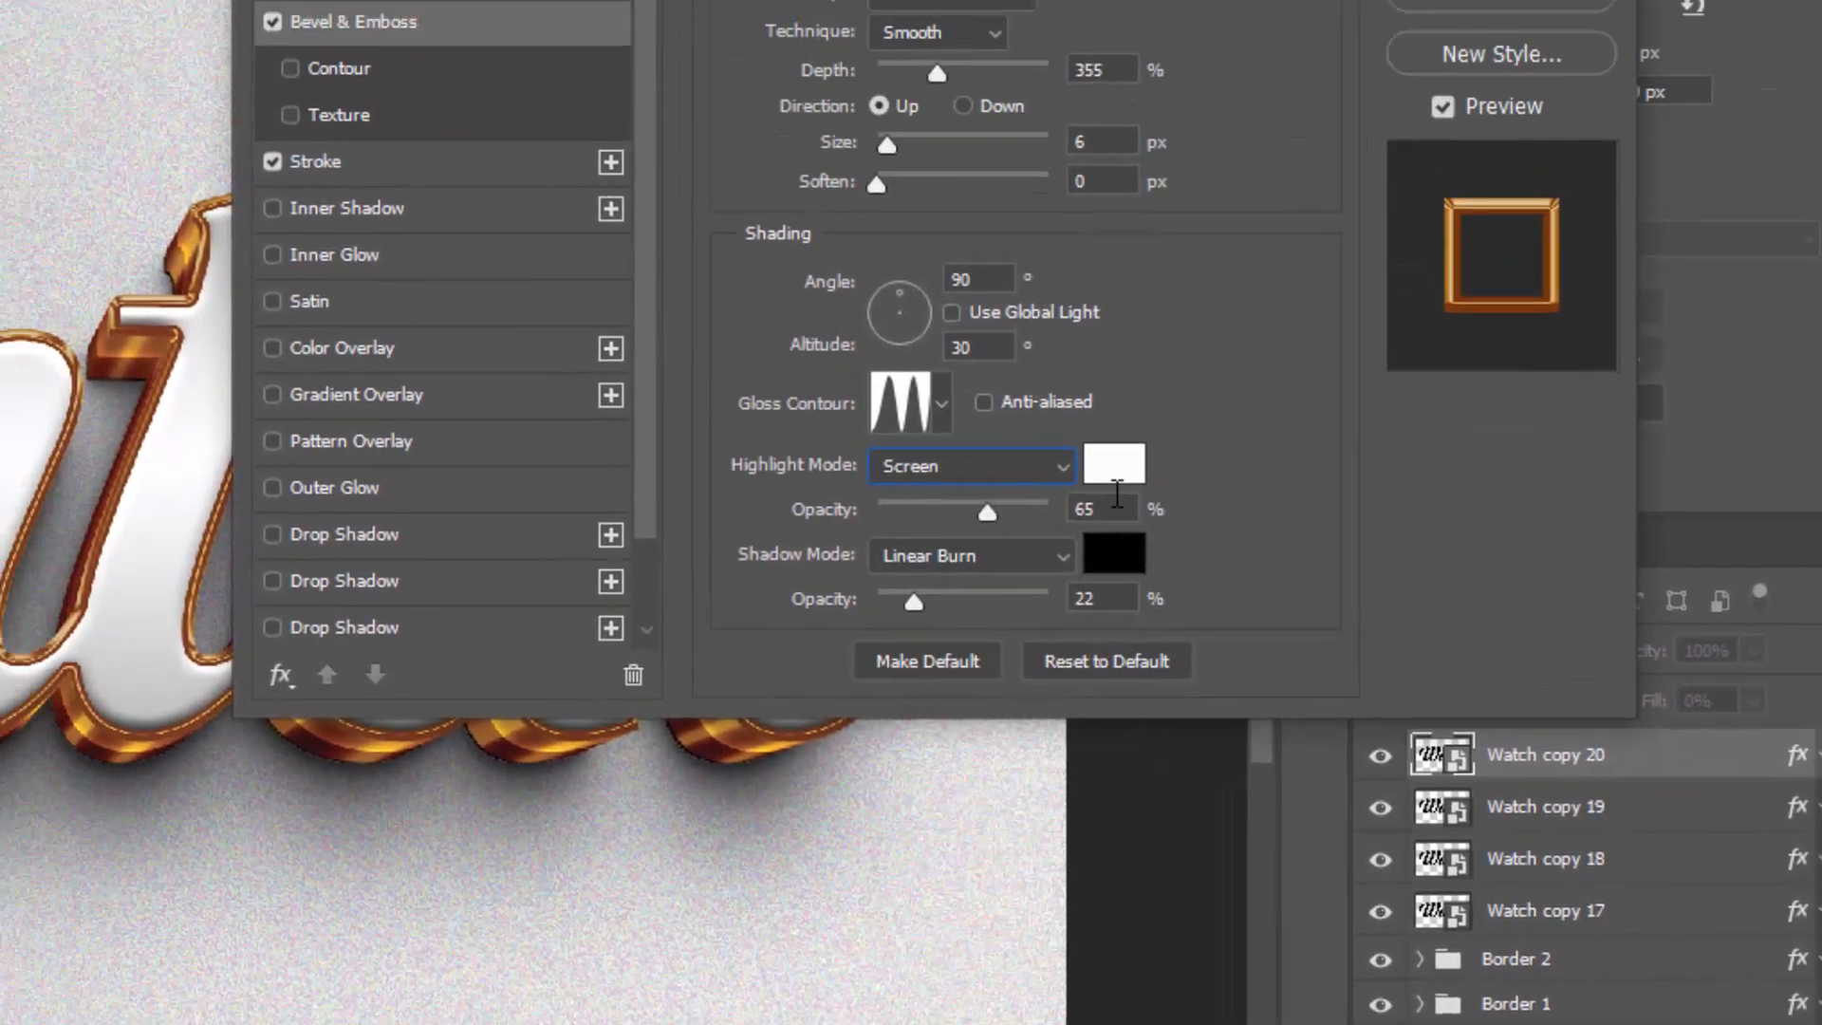
left_click(1037, 324)
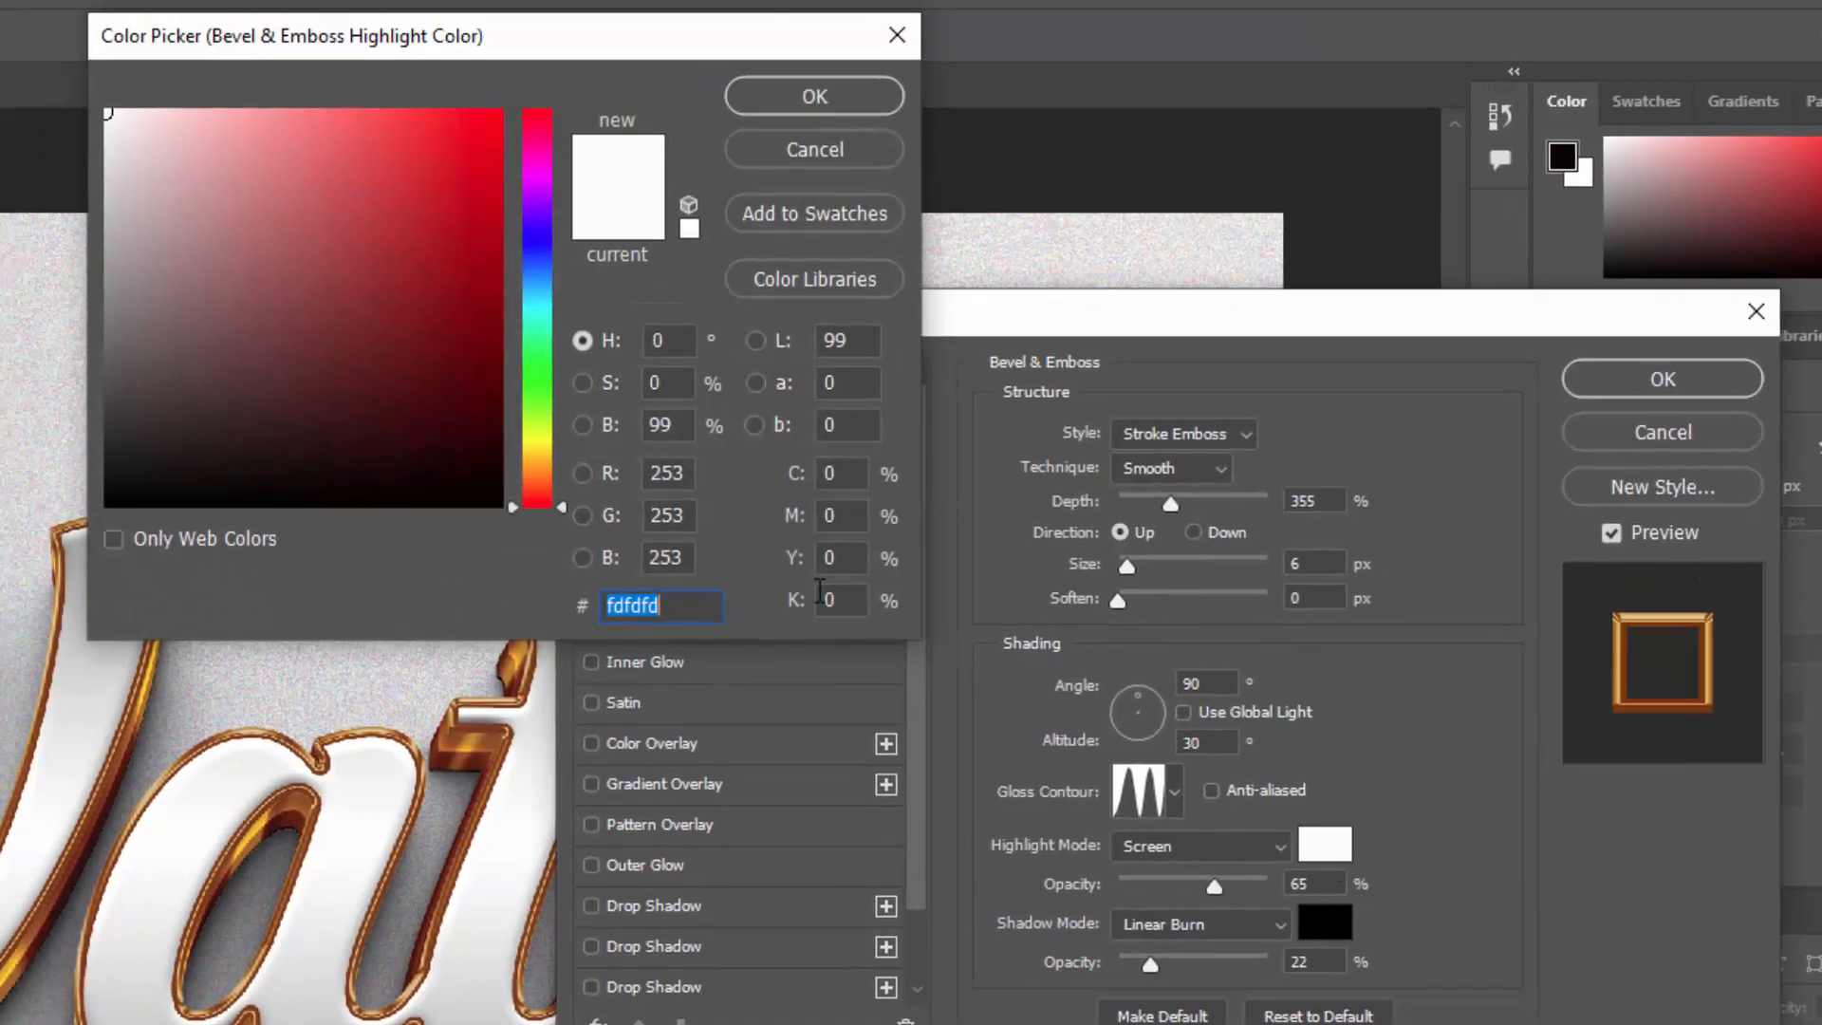
type("ffca")
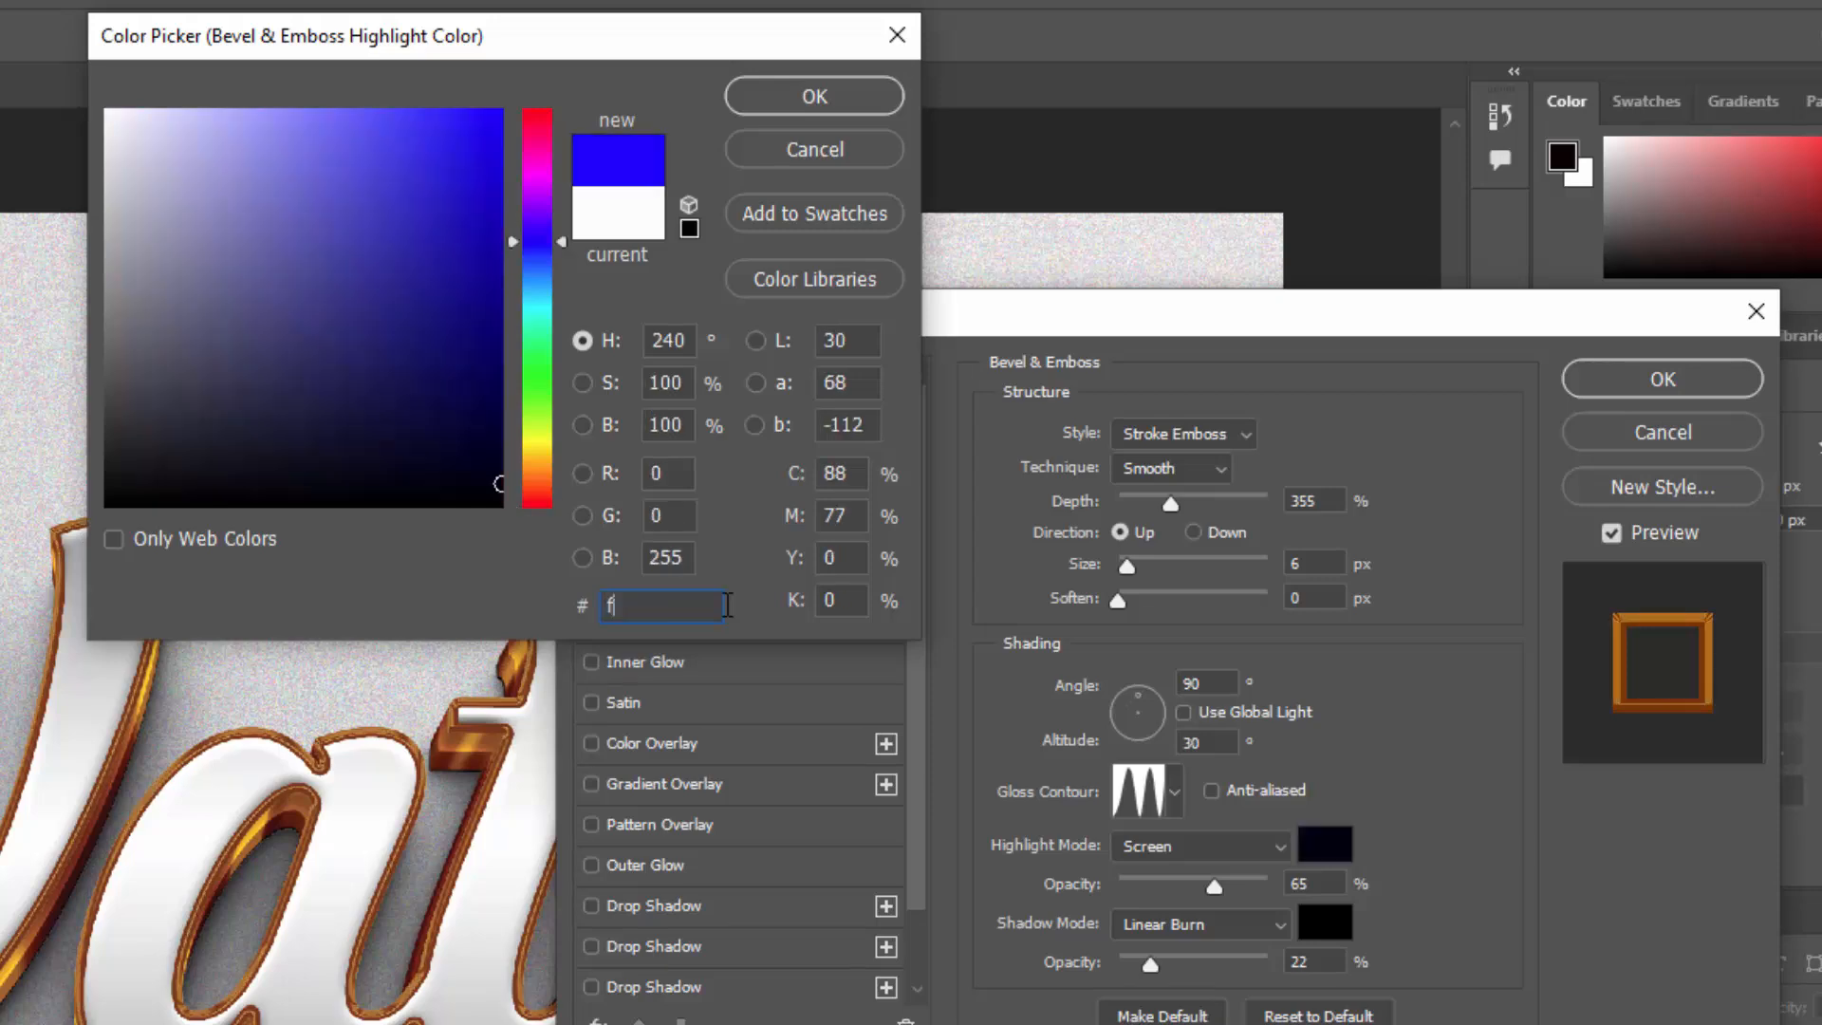
type("03")
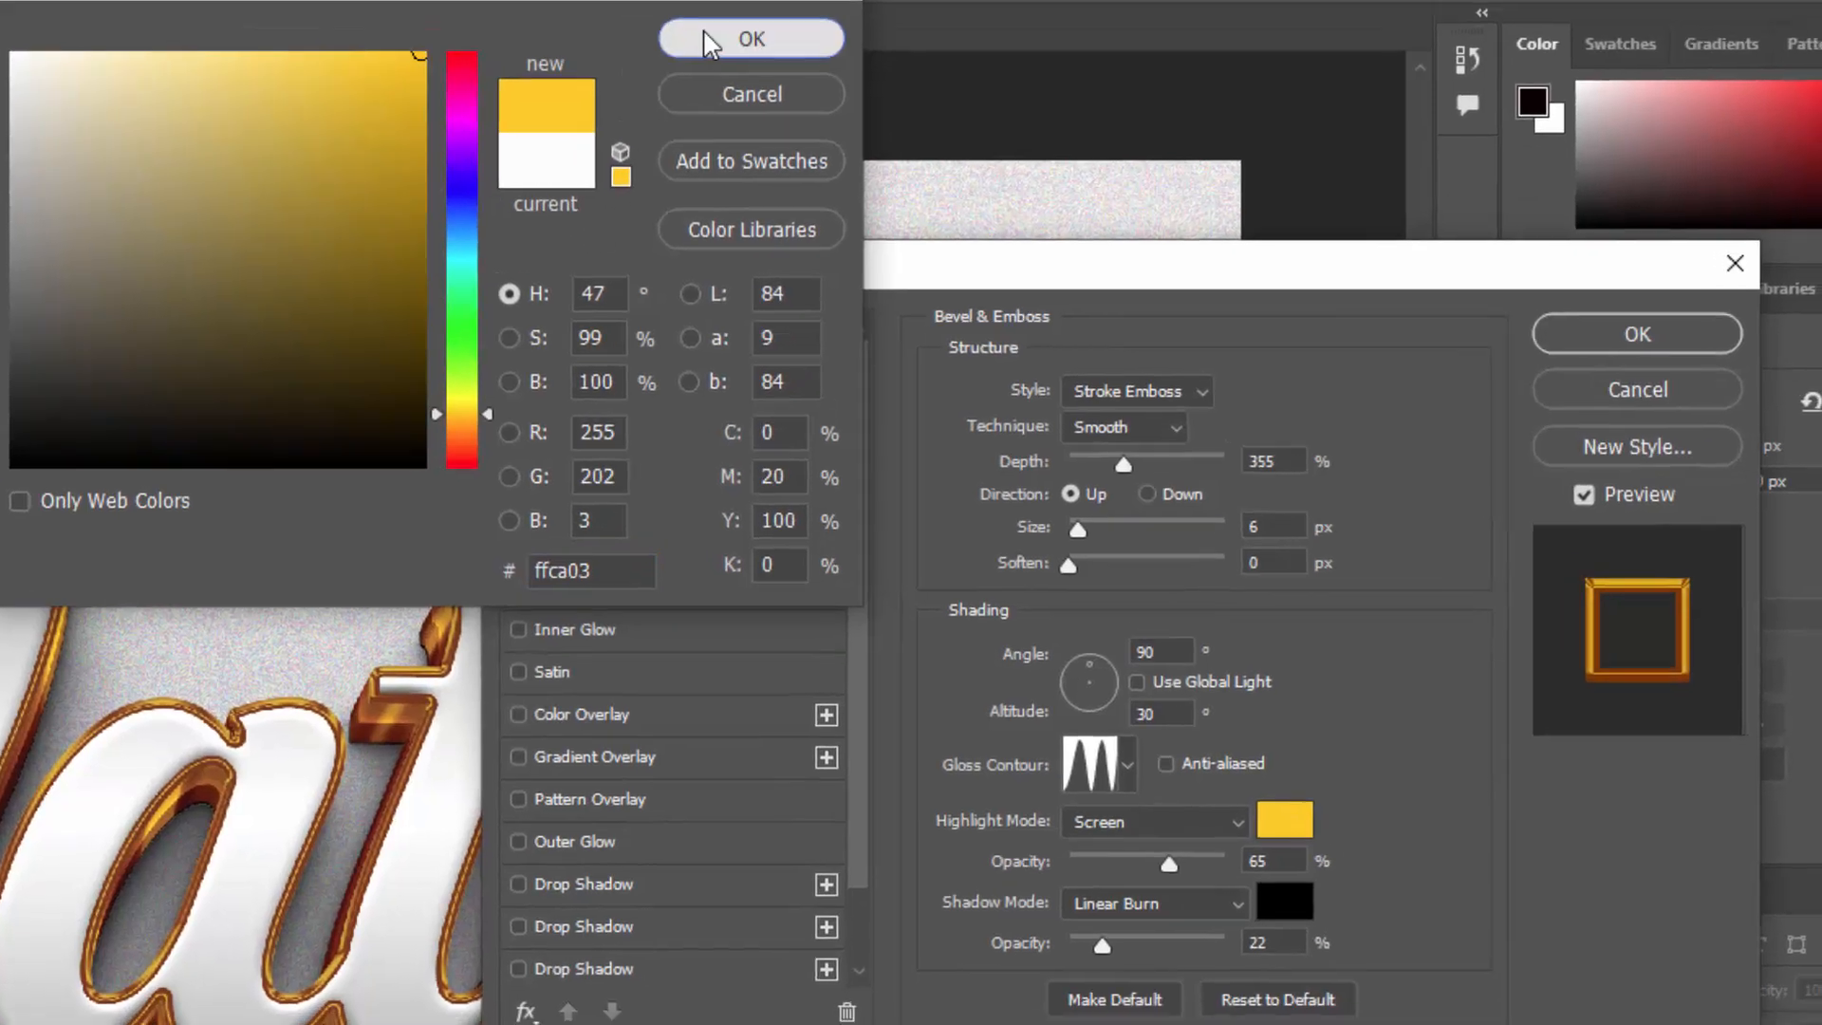
left_click(751, 39)
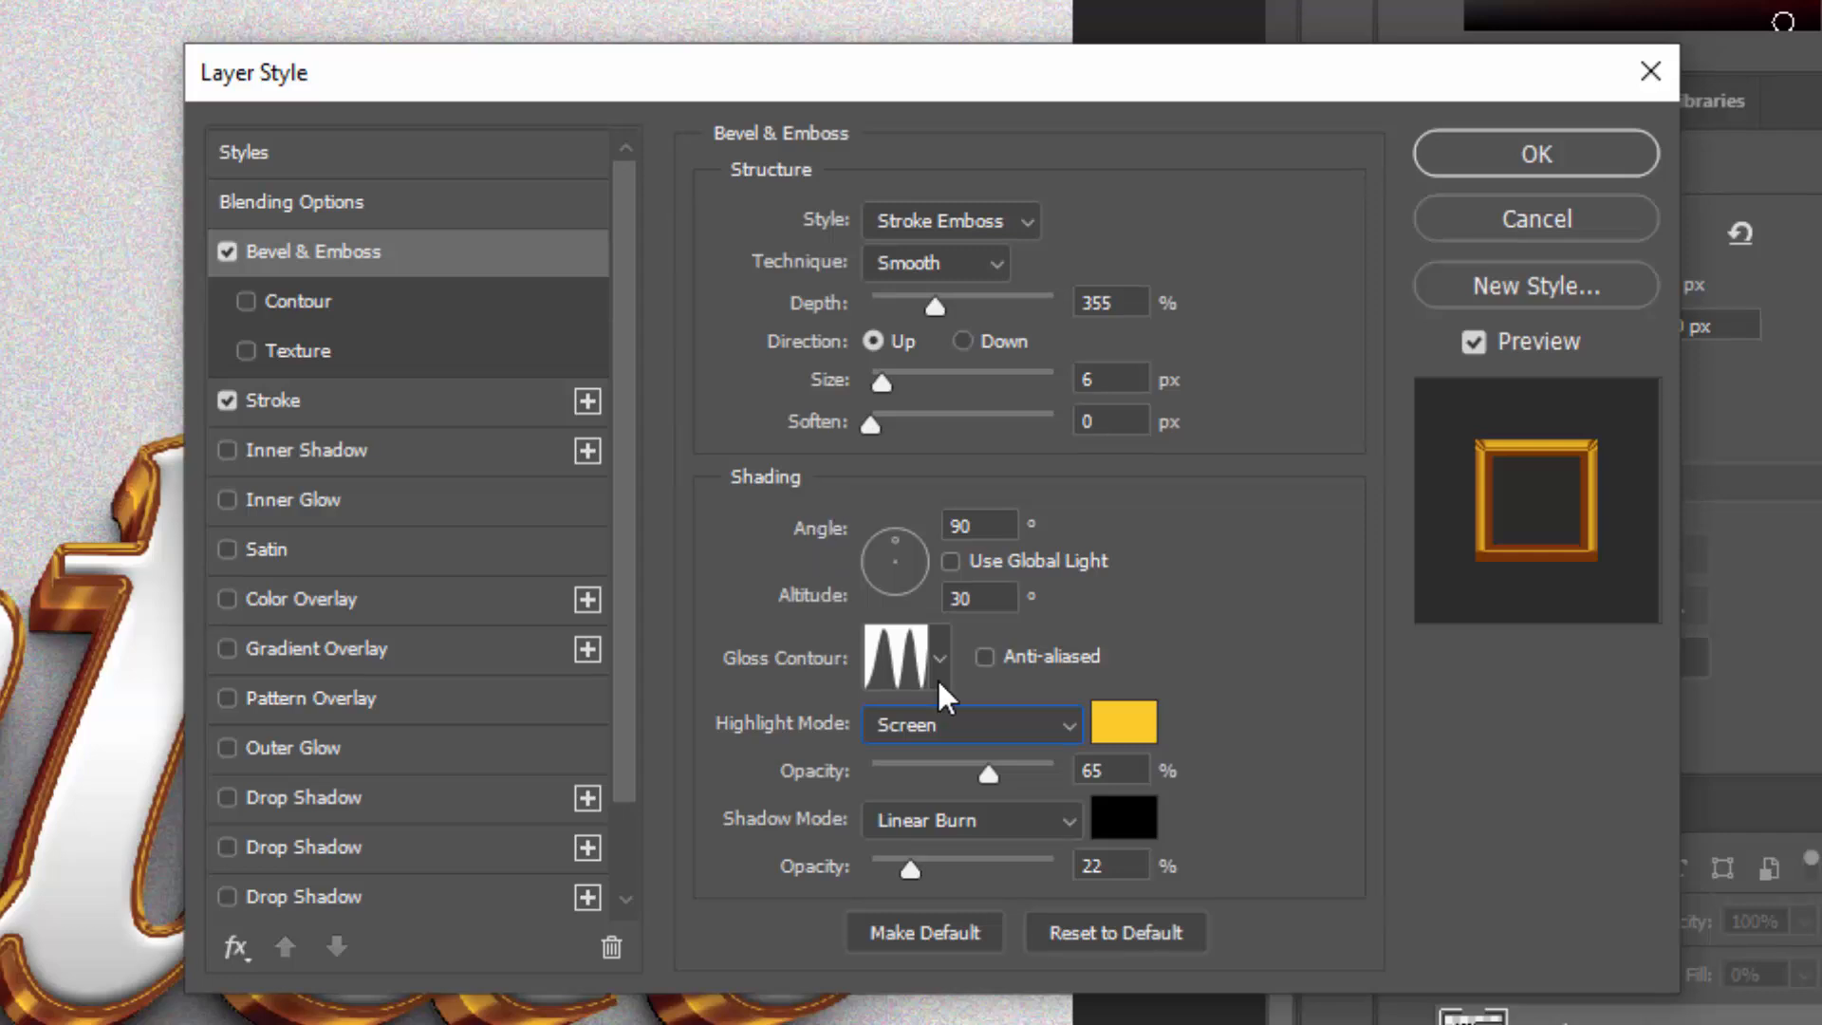
Set the bevel's highlight opacity to 100% and its shadow opacity to 0%
left_click_drag(988, 775, 1188, 804)
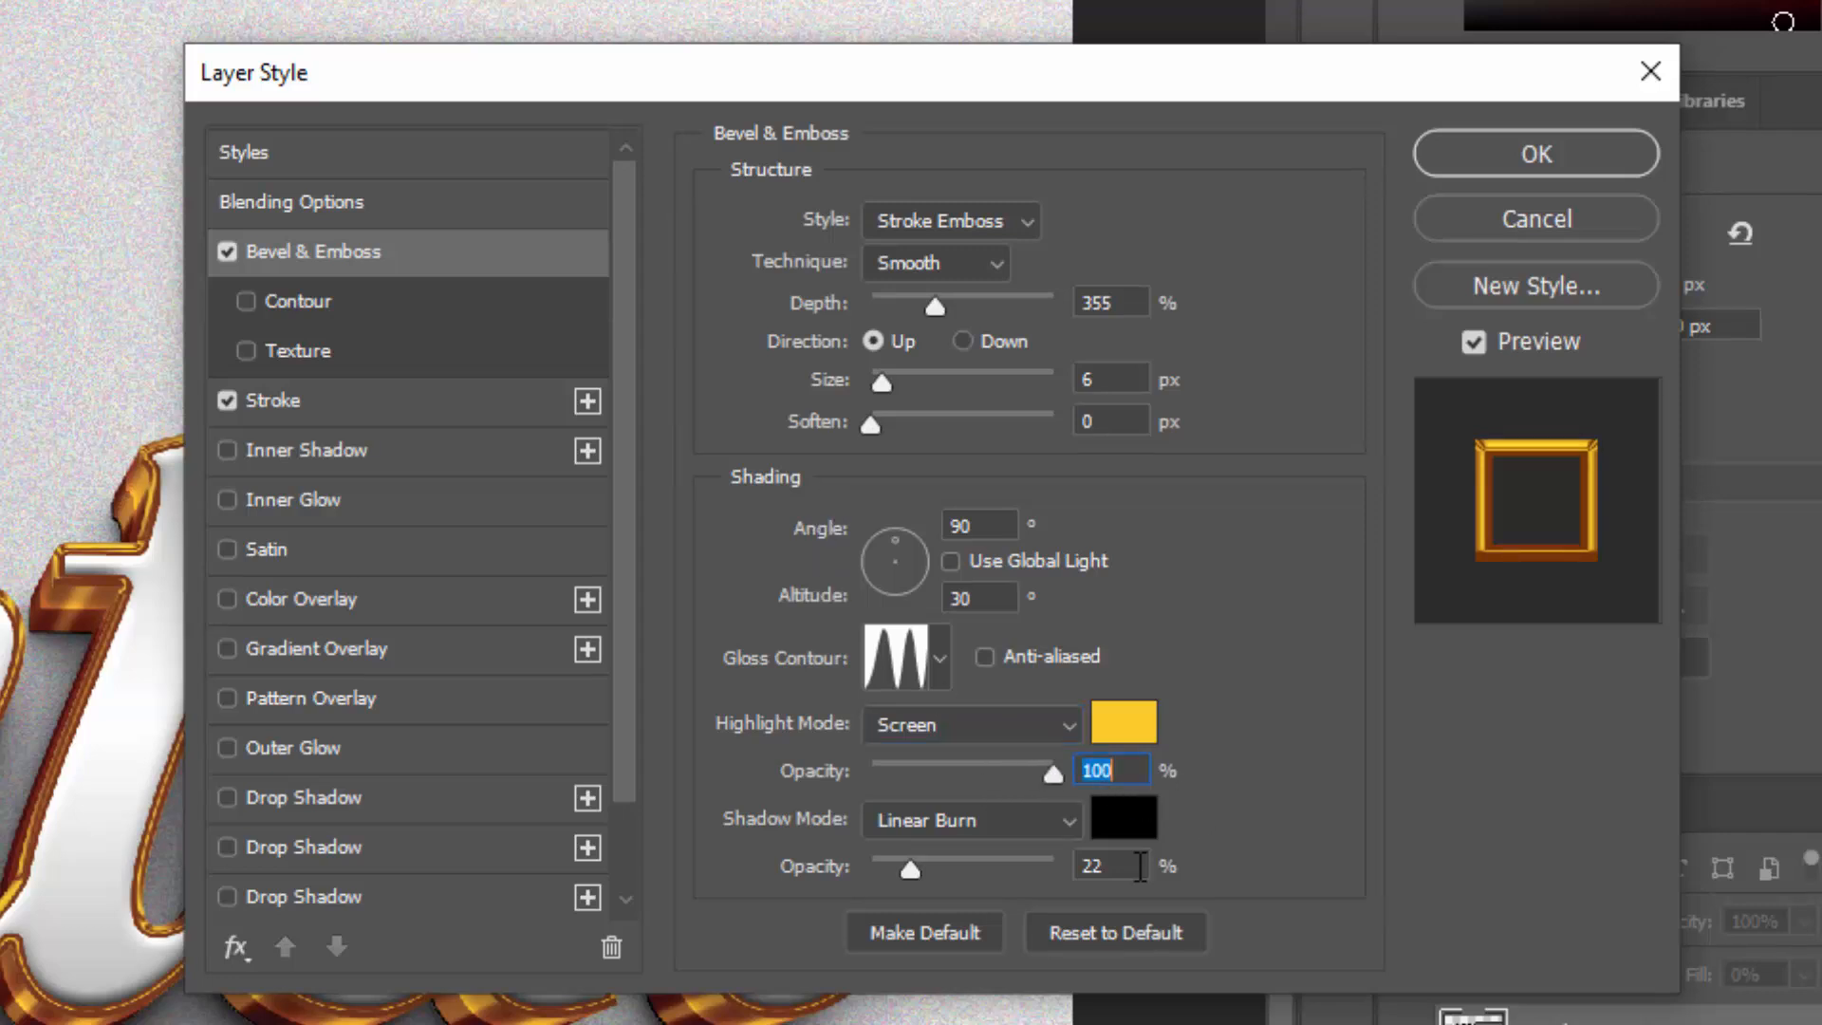
left_click(1127, 867)
type("0")
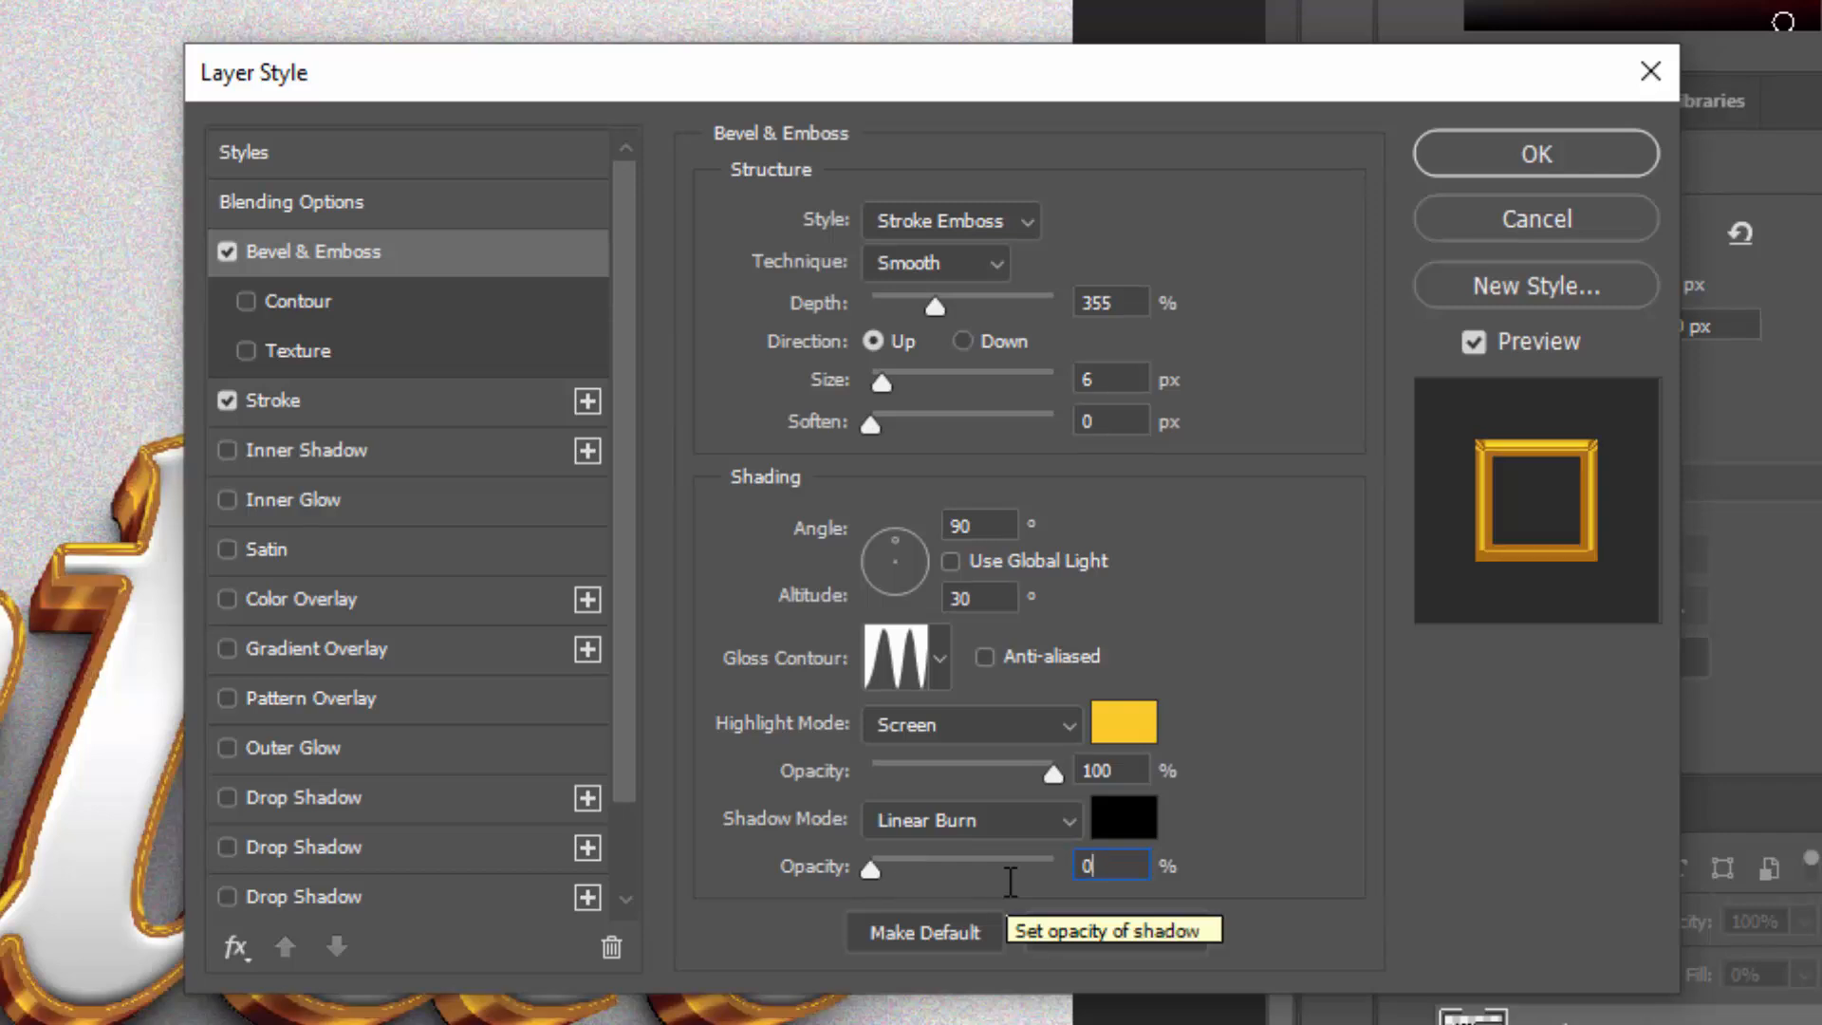
Set the Stroke effect's opacity to 0% and apply the layer style
left_click(393, 416)
left_click_drag(1098, 217, 1030, 217)
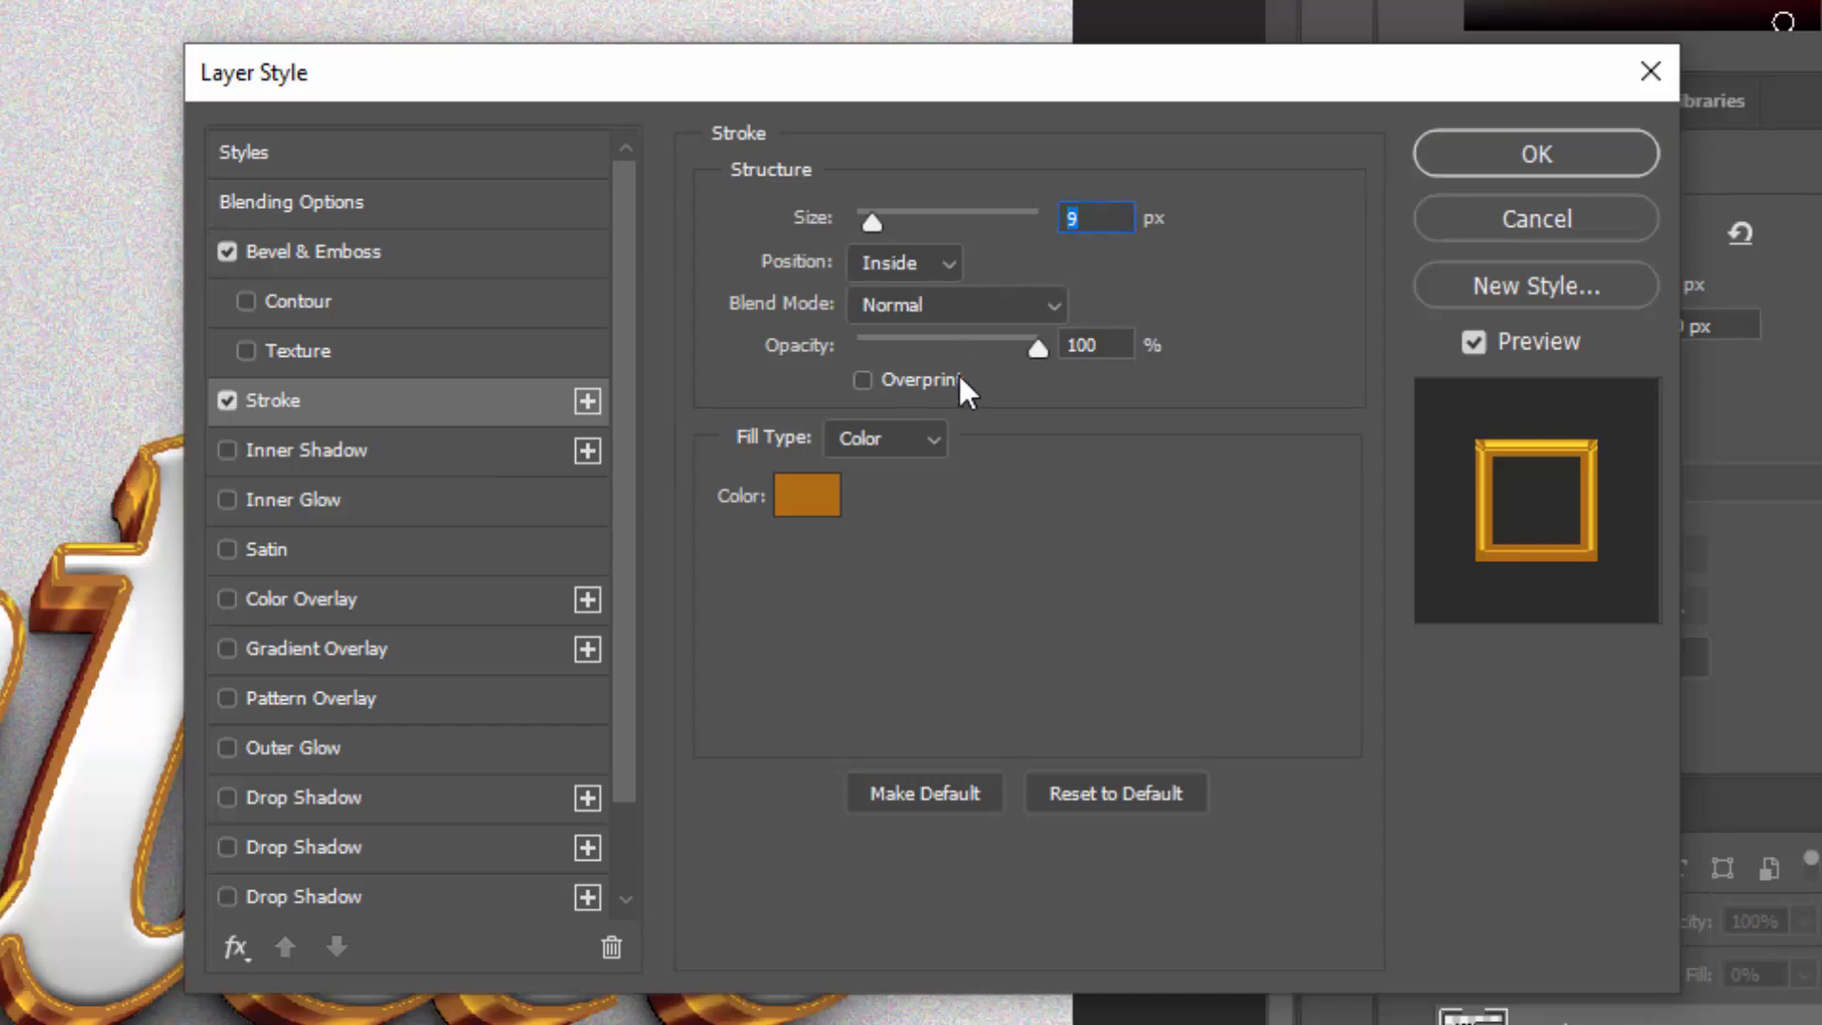
left_click_drag(1116, 340, 1008, 347)
type("0")
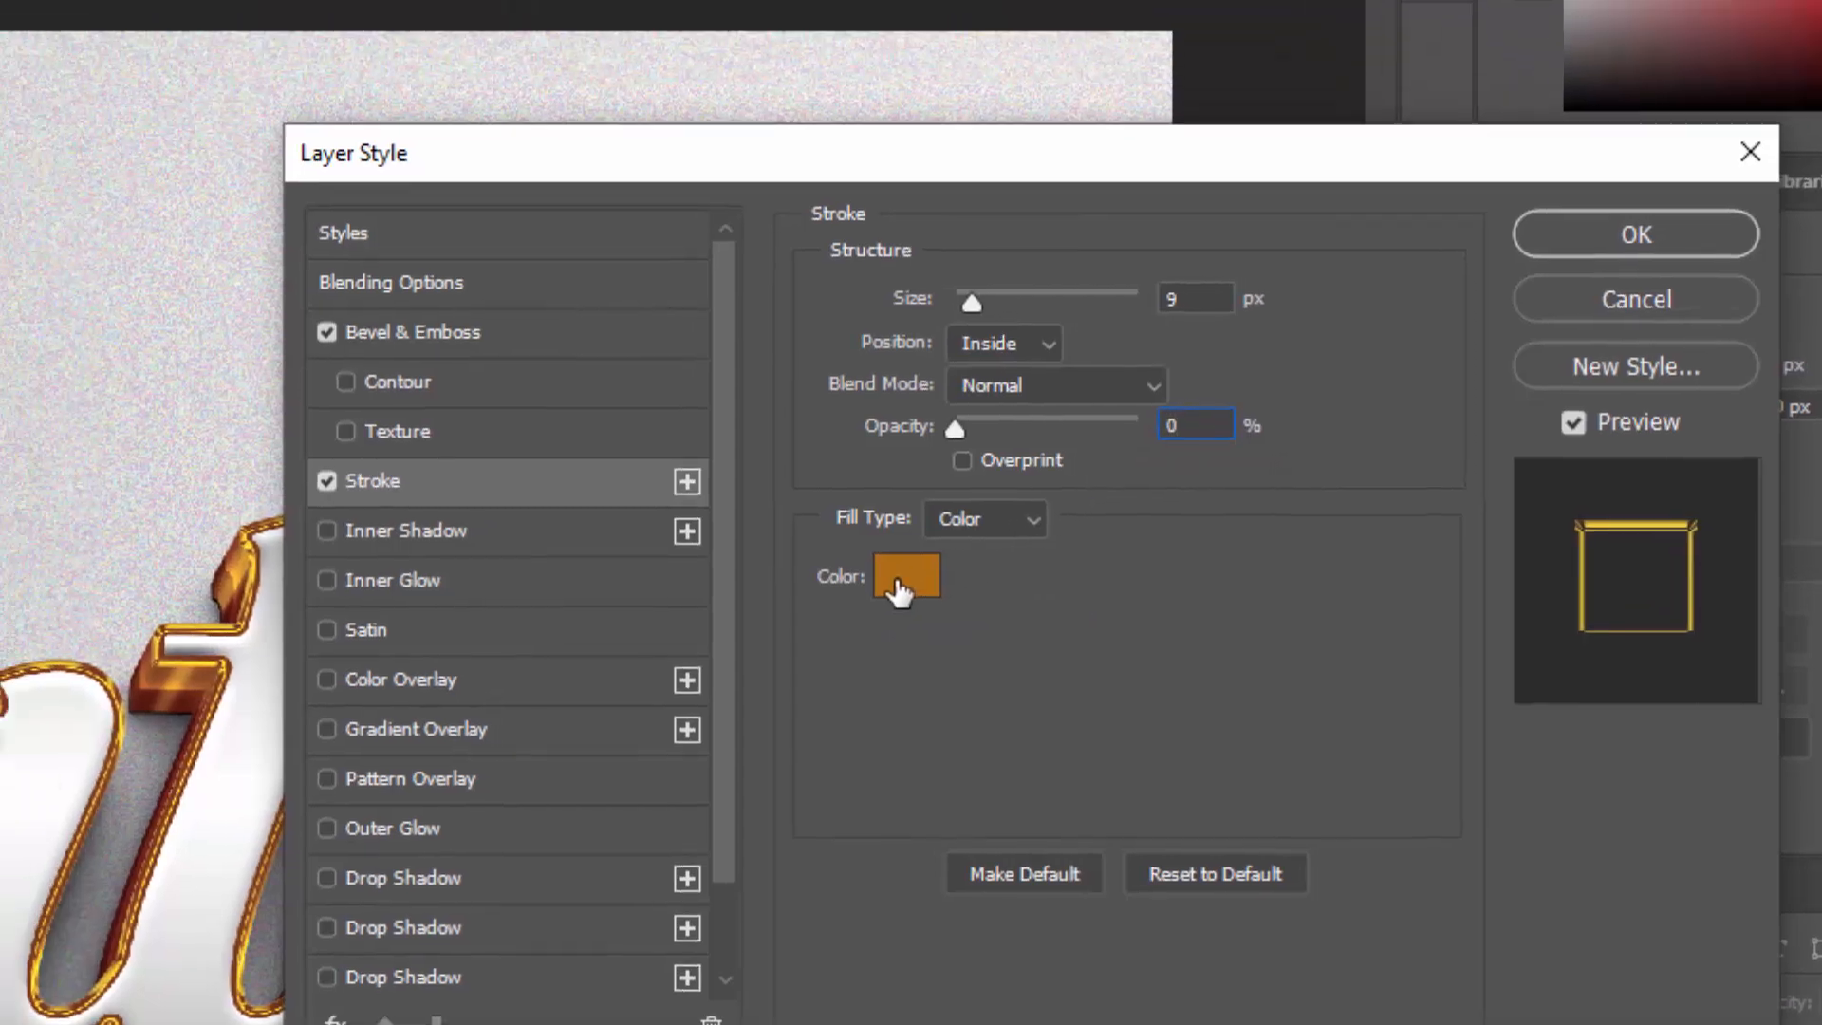
left_click(807, 495)
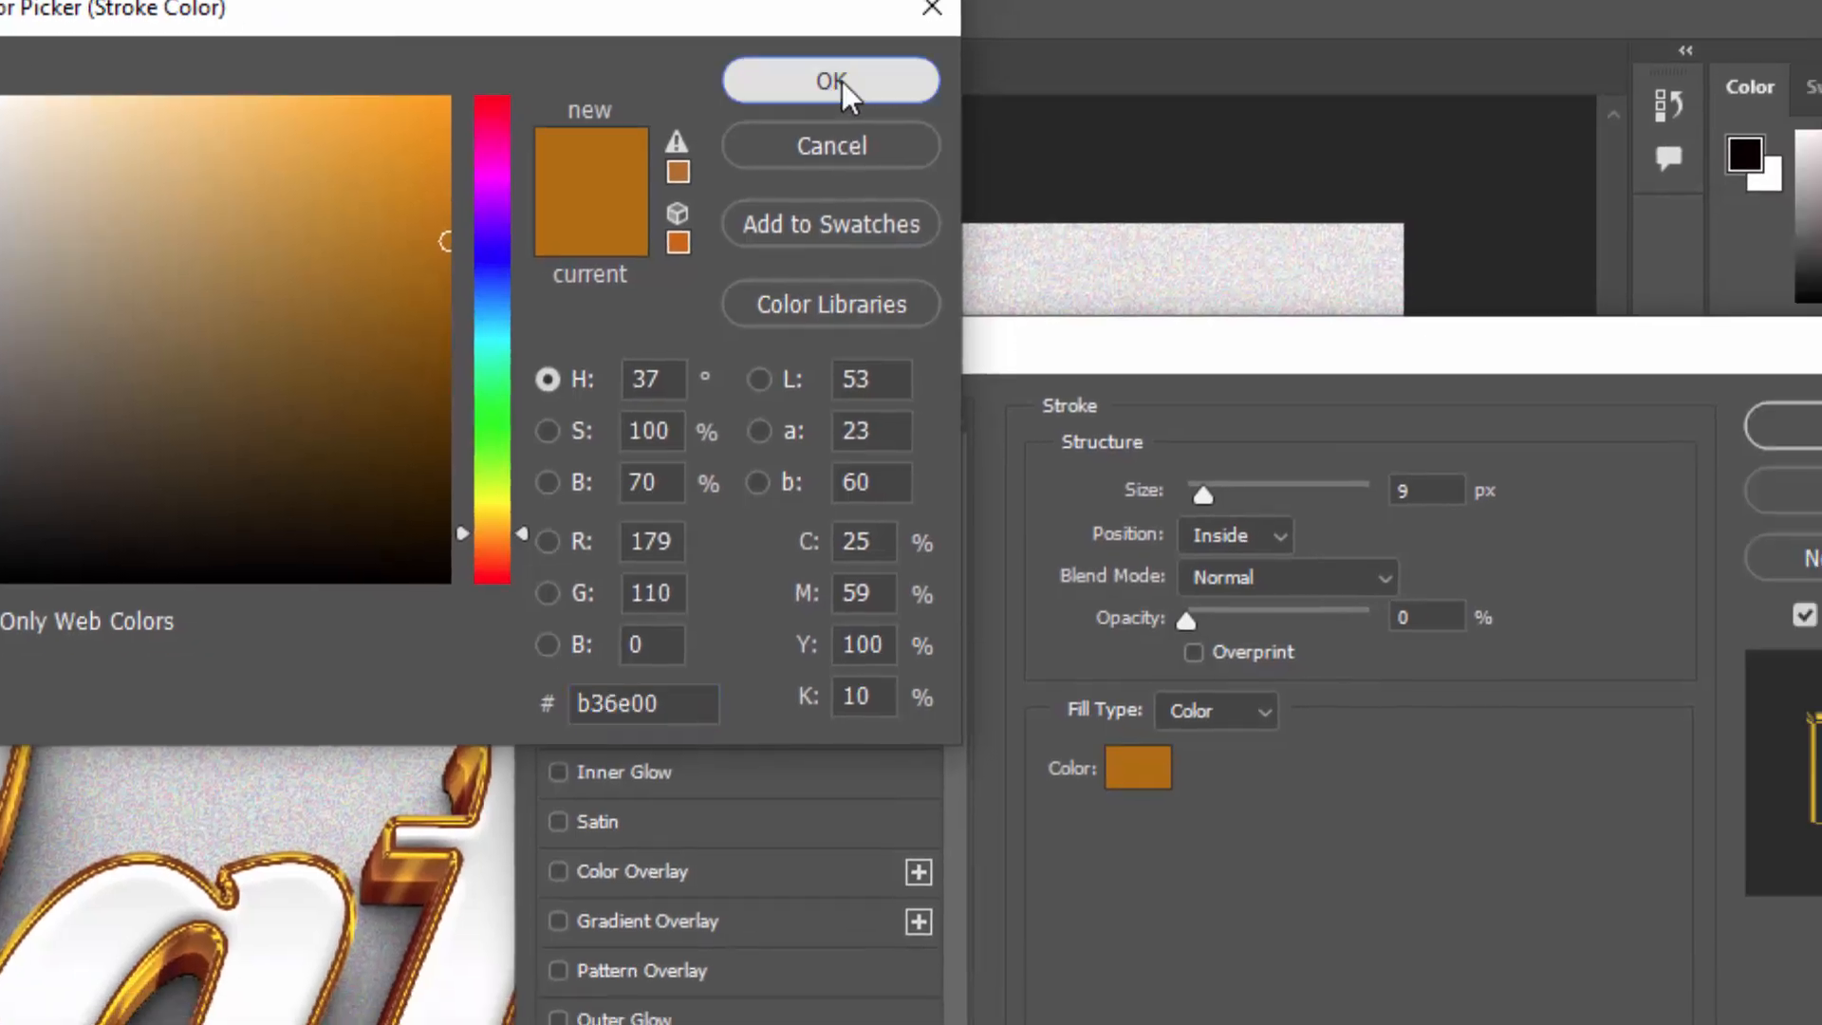
left_click(930, 155)
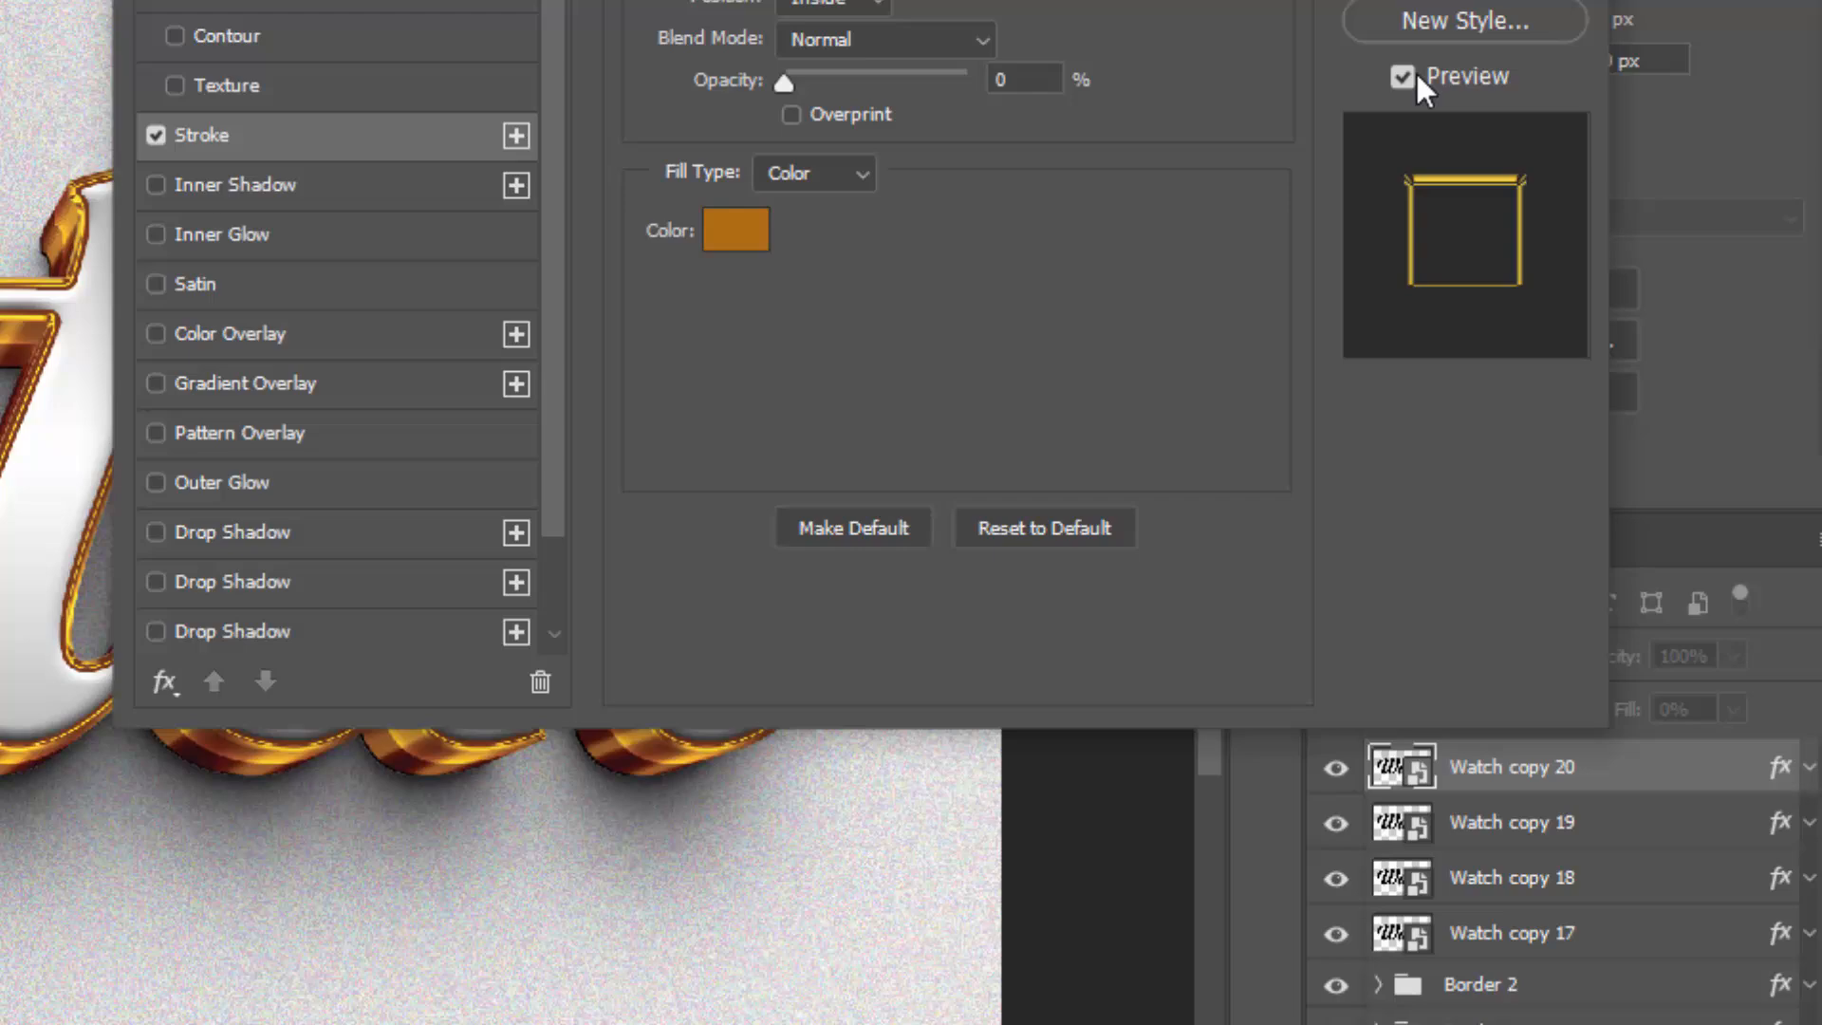
left_click(1466, 138)
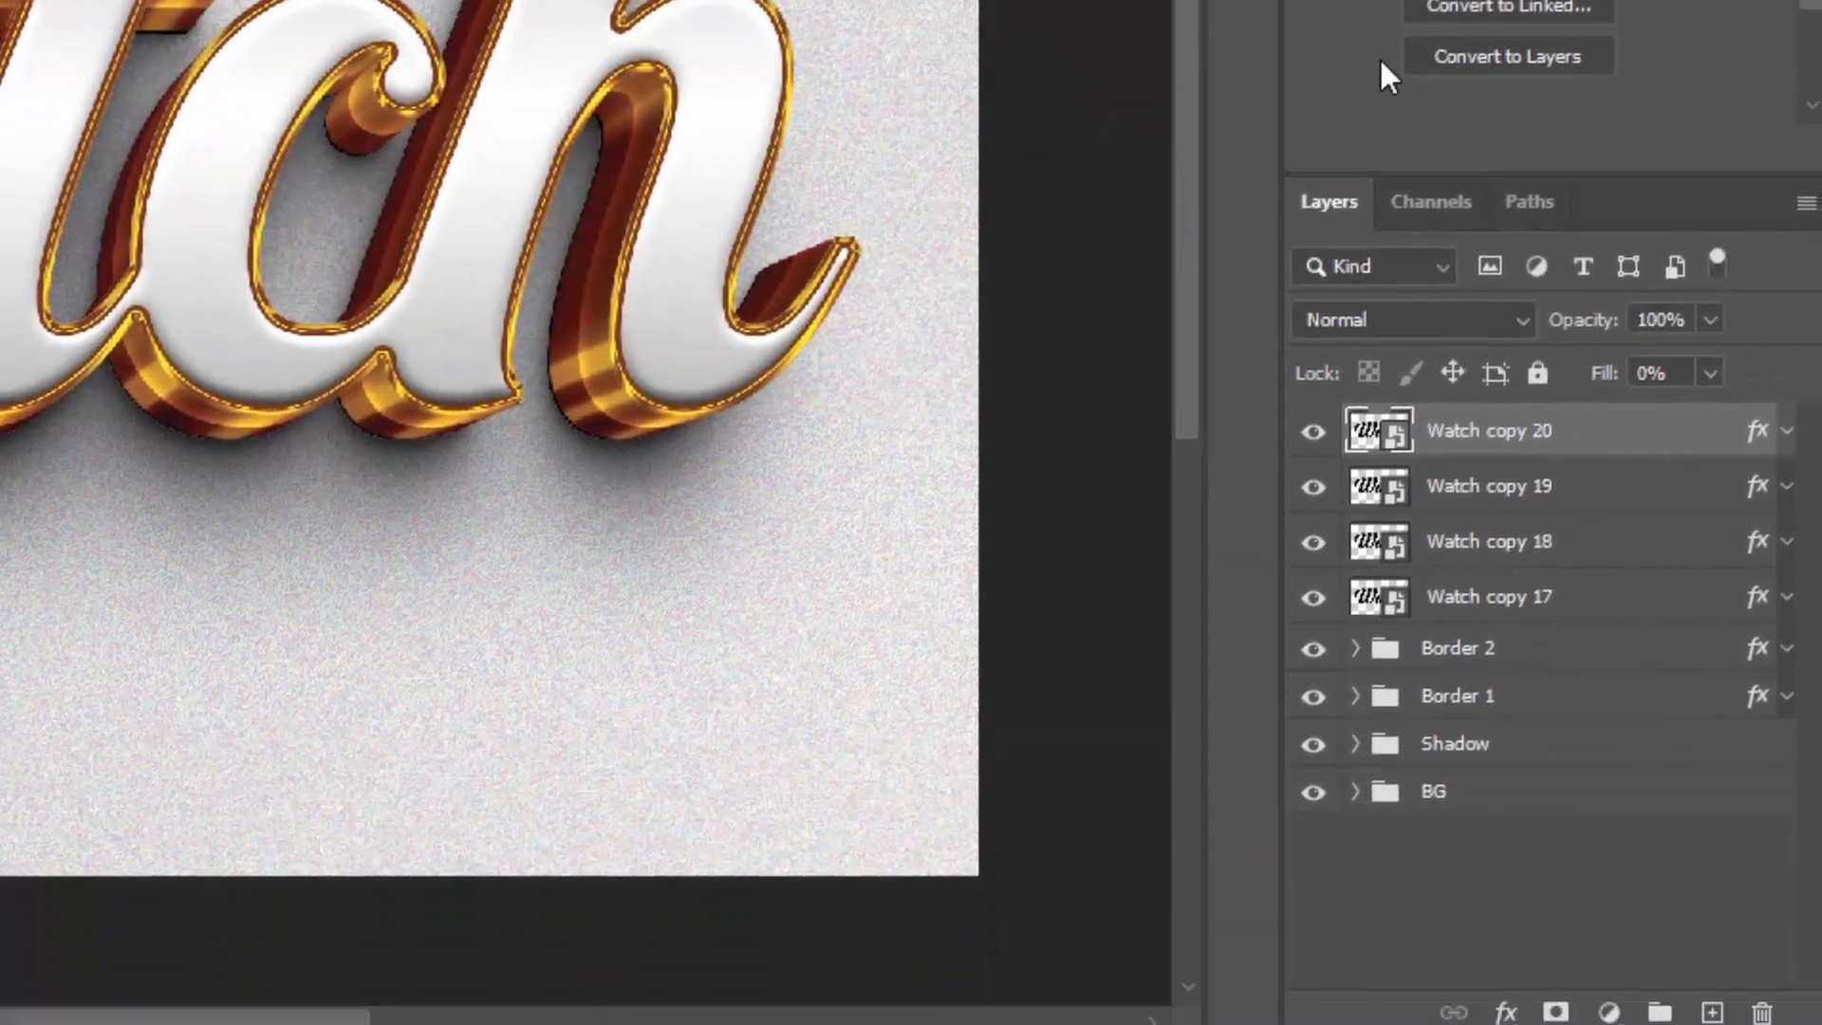
Duplicate the Watch copy 20 layer and change the duplicate's Bevel & Emboss style to Inner Bevel
key("ctrl+j")
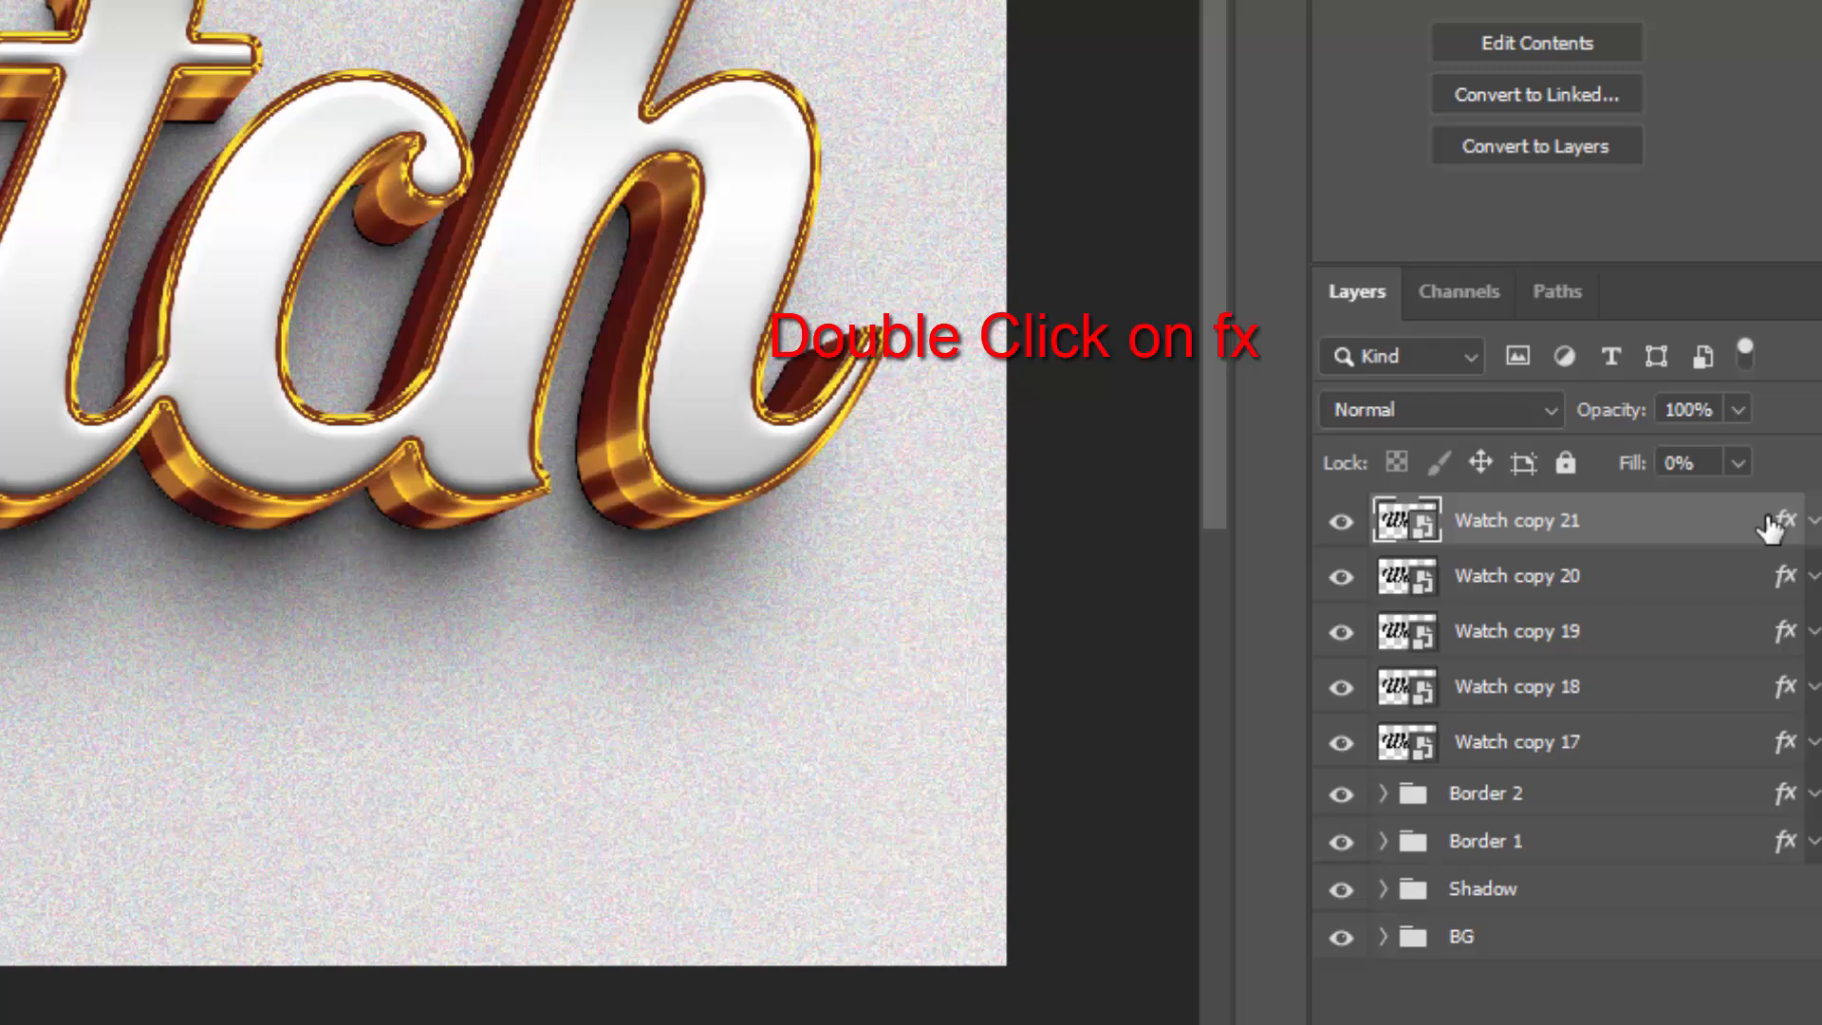
double_click(1751, 340)
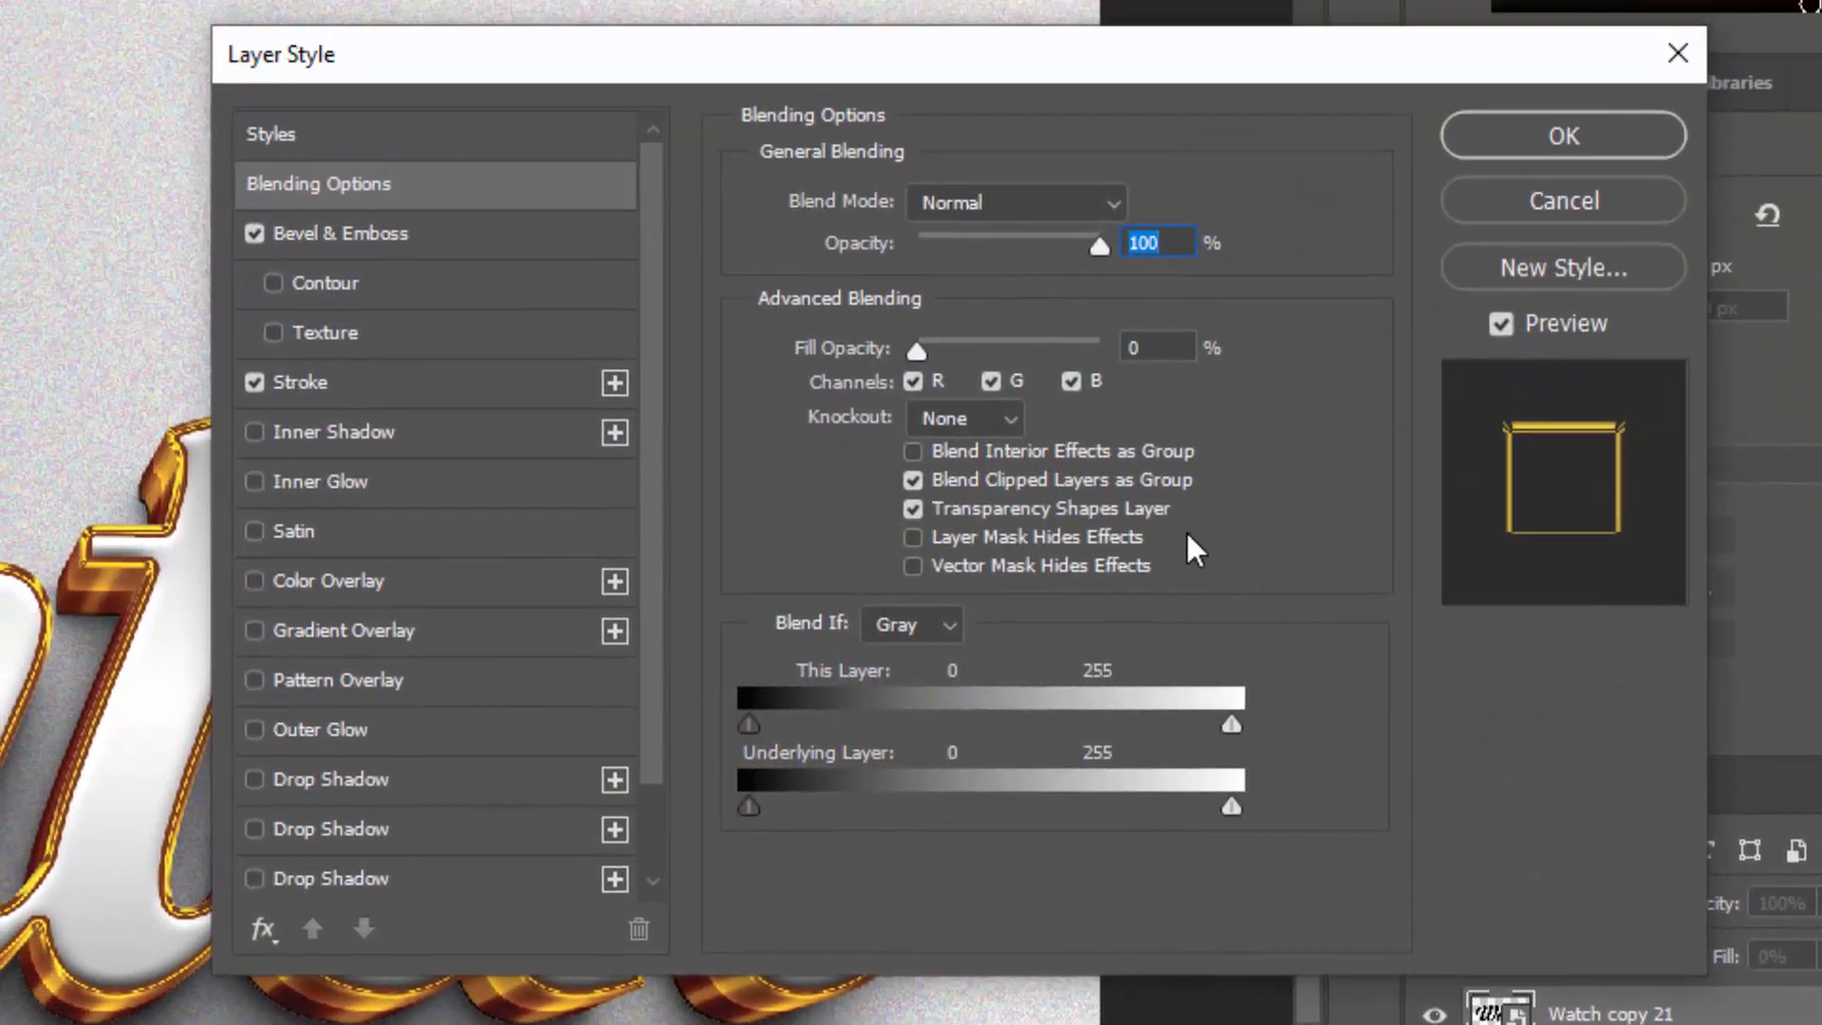
left_click(320, 228)
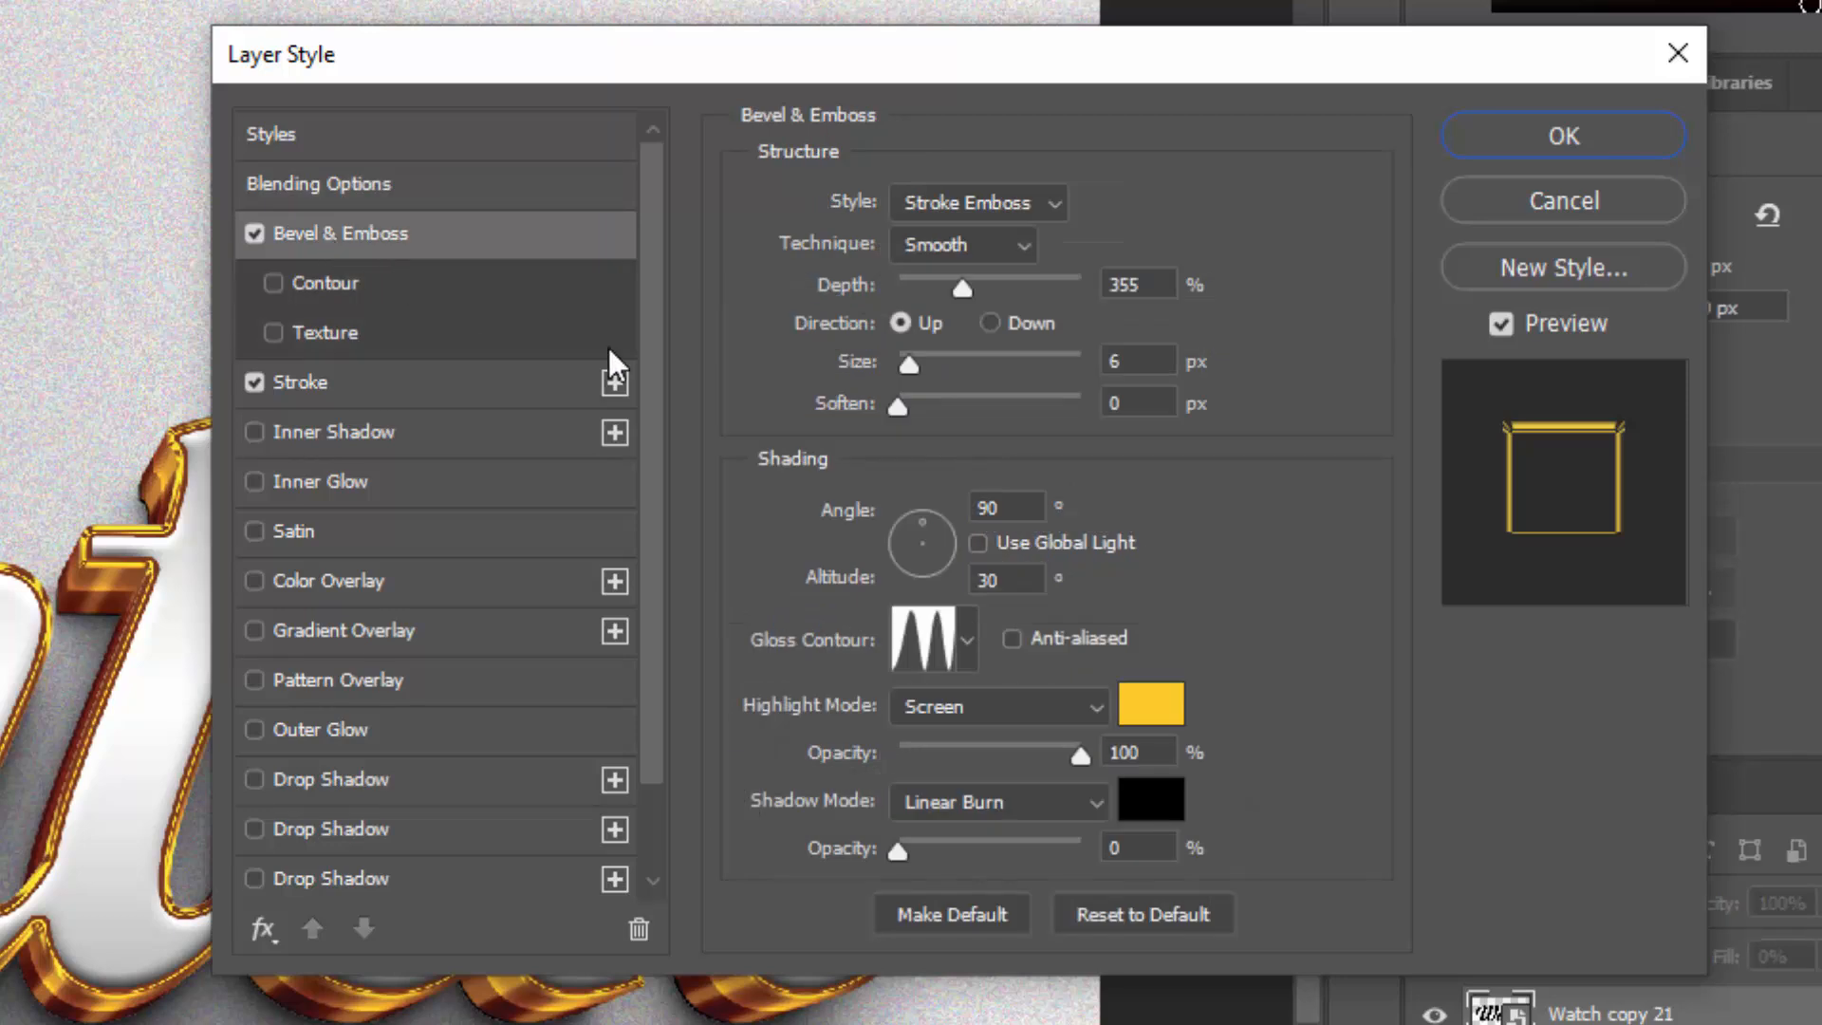
left_click(1021, 201)
left_click(991, 260)
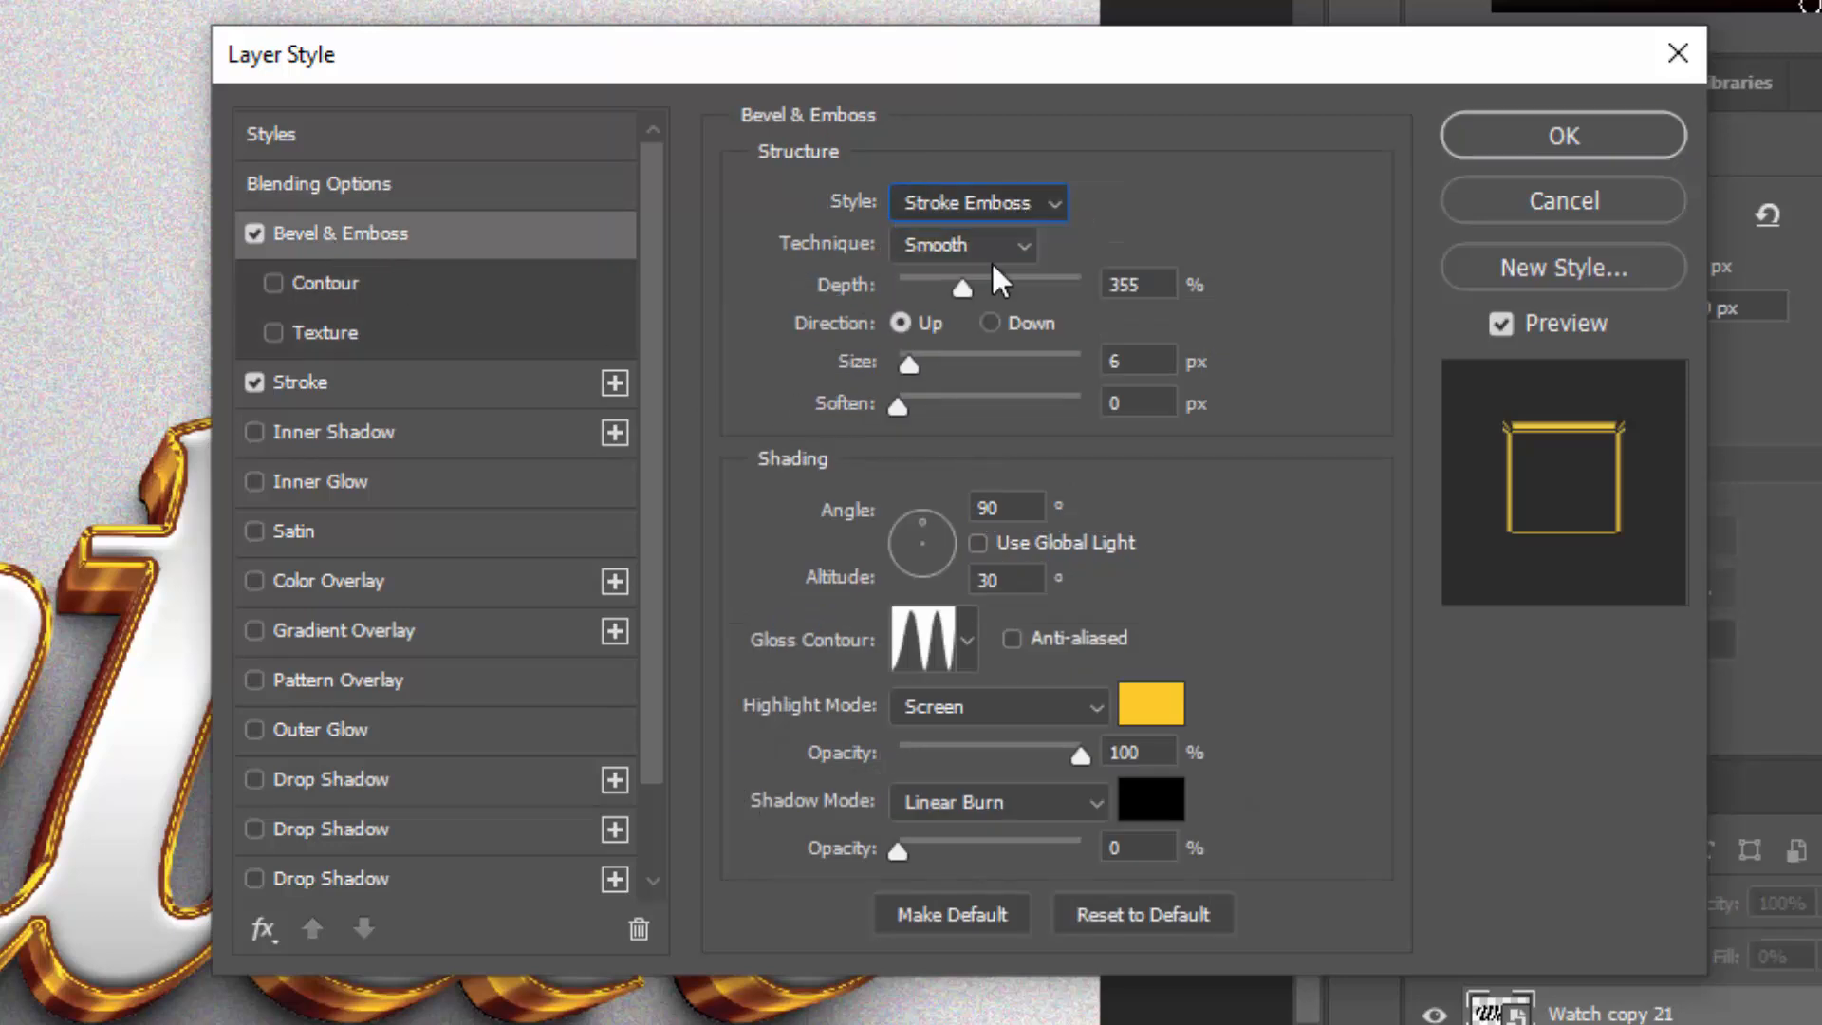
Set the Inner Bevel's depth to 53%, size to 24 px and altitude to 70°
left_click_drag(1172, 287, 1015, 302)
type("53")
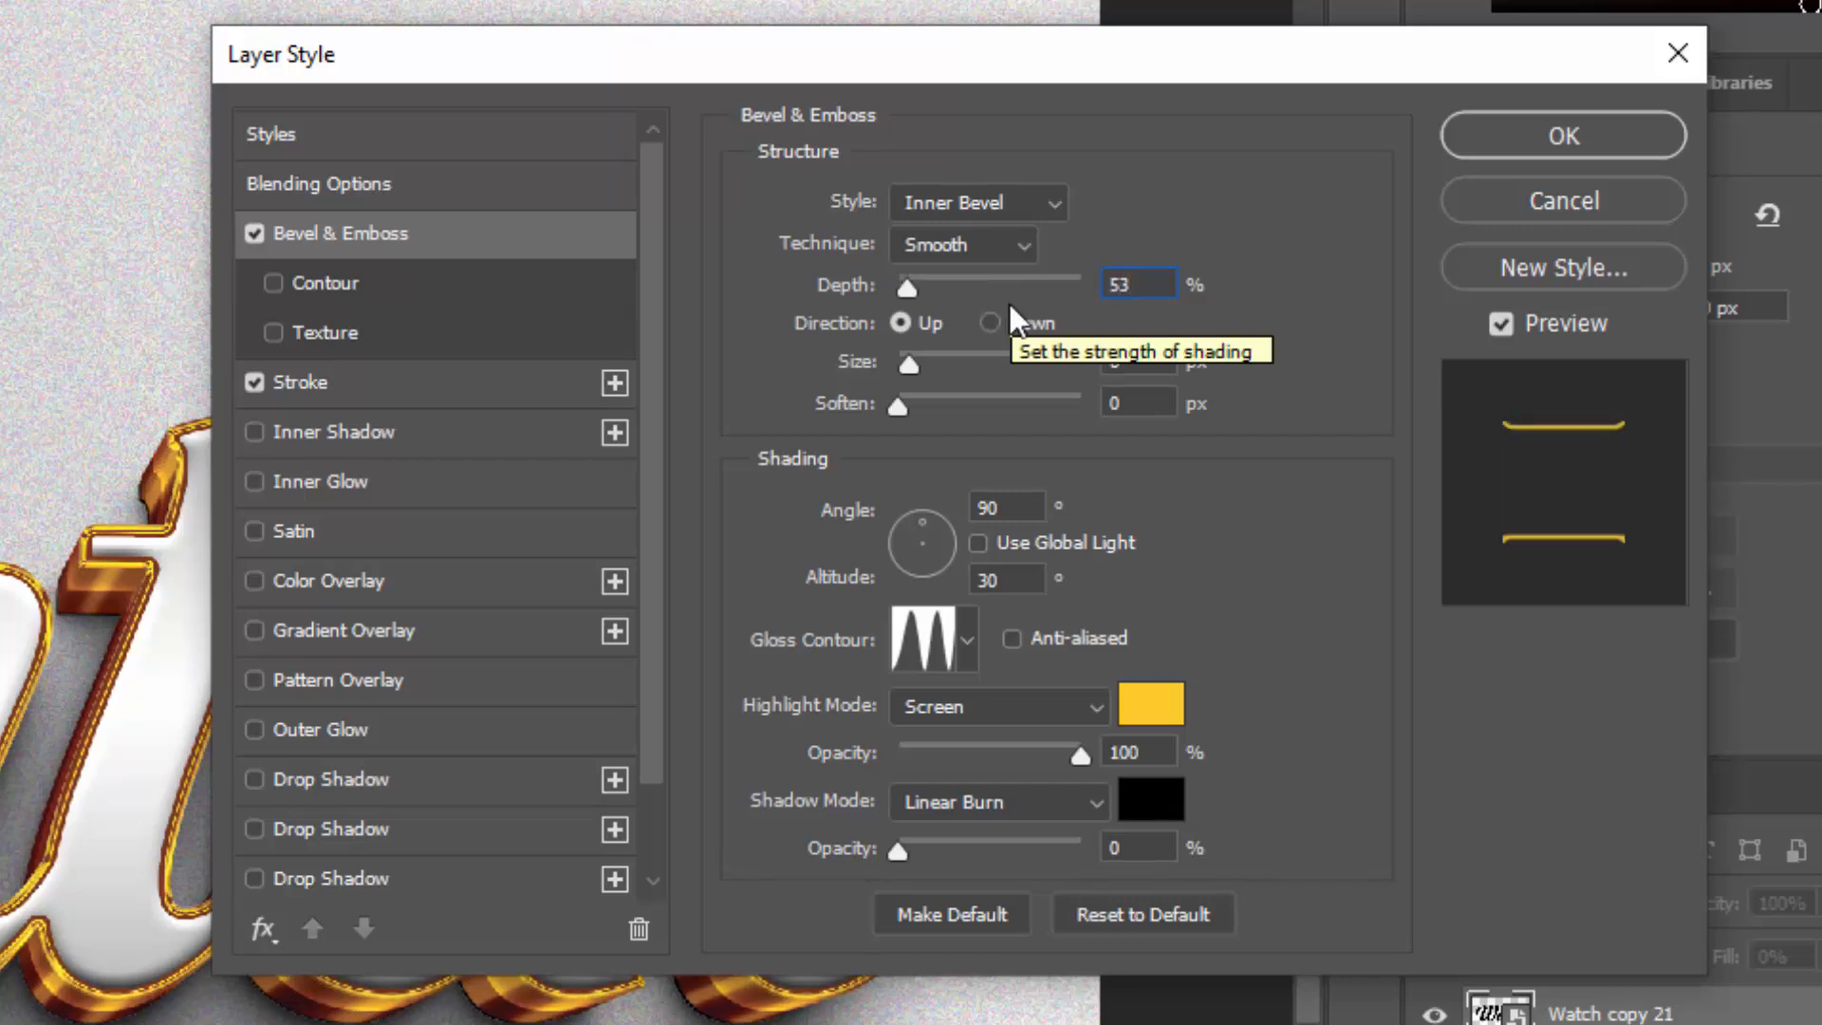
left_click_drag(1144, 362, 998, 384)
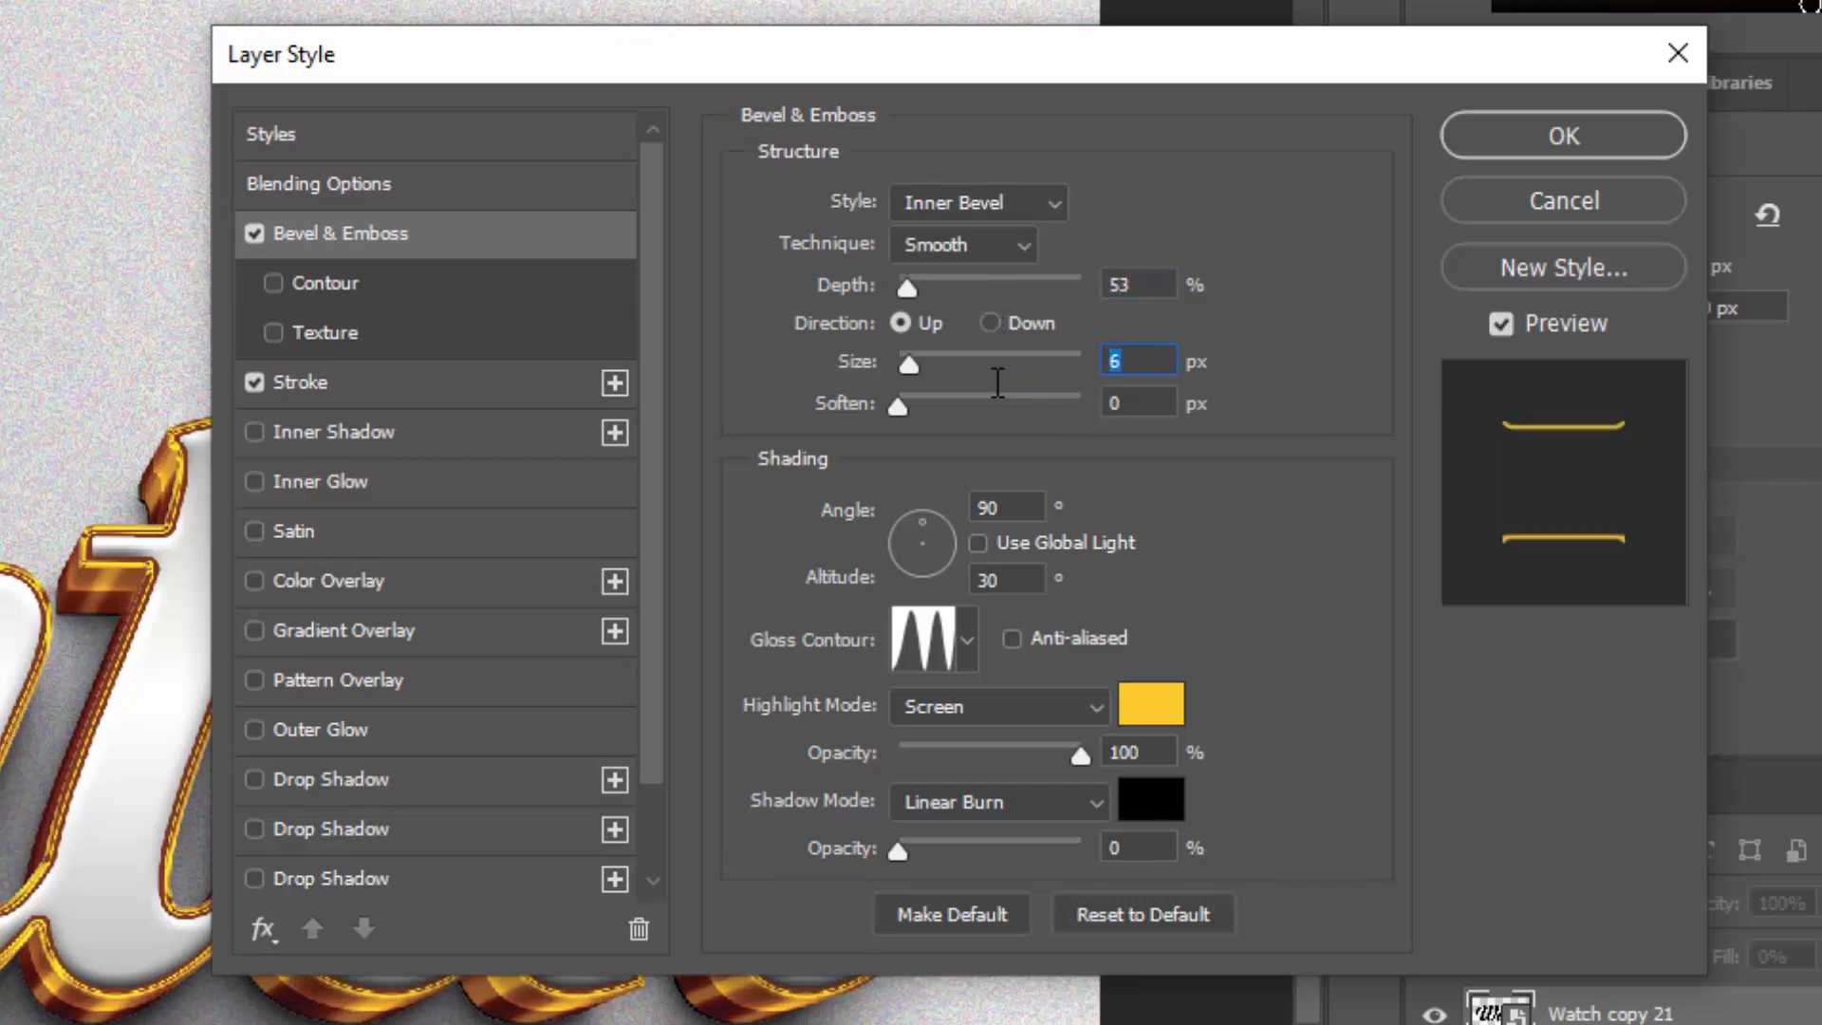
type("24")
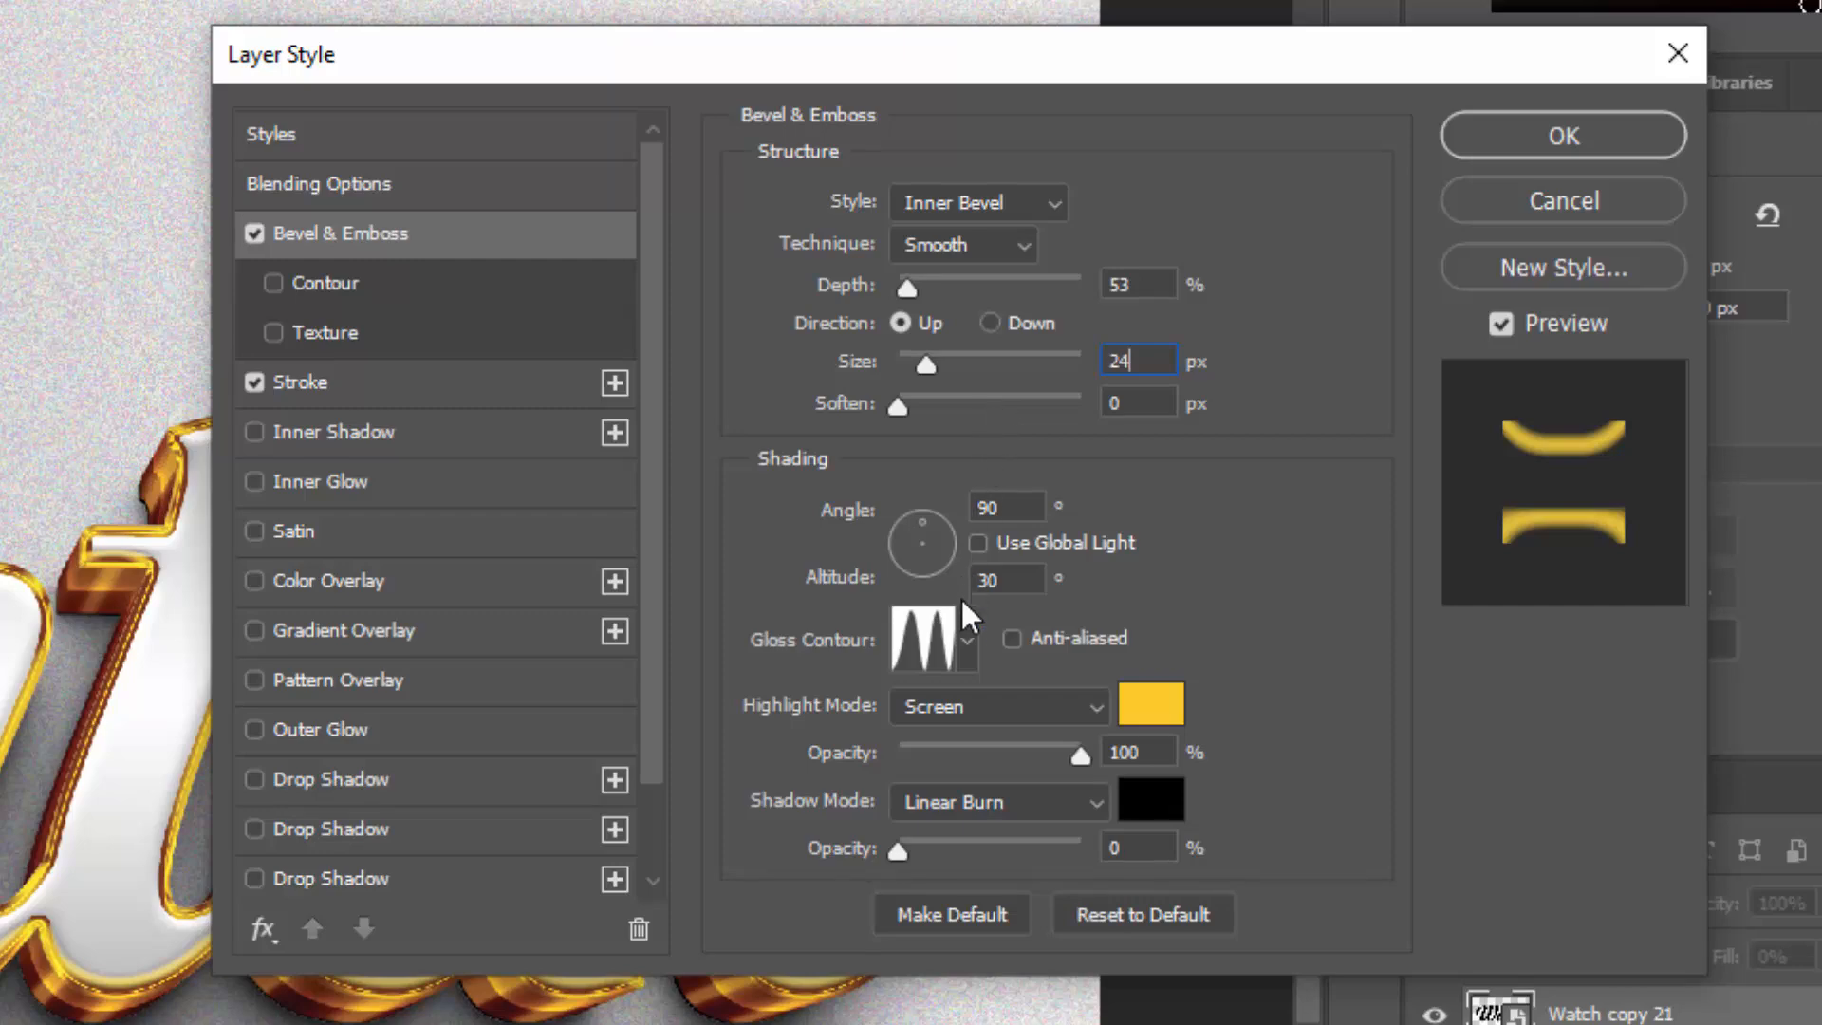
left_click_drag(1013, 581, 938, 590)
type("70")
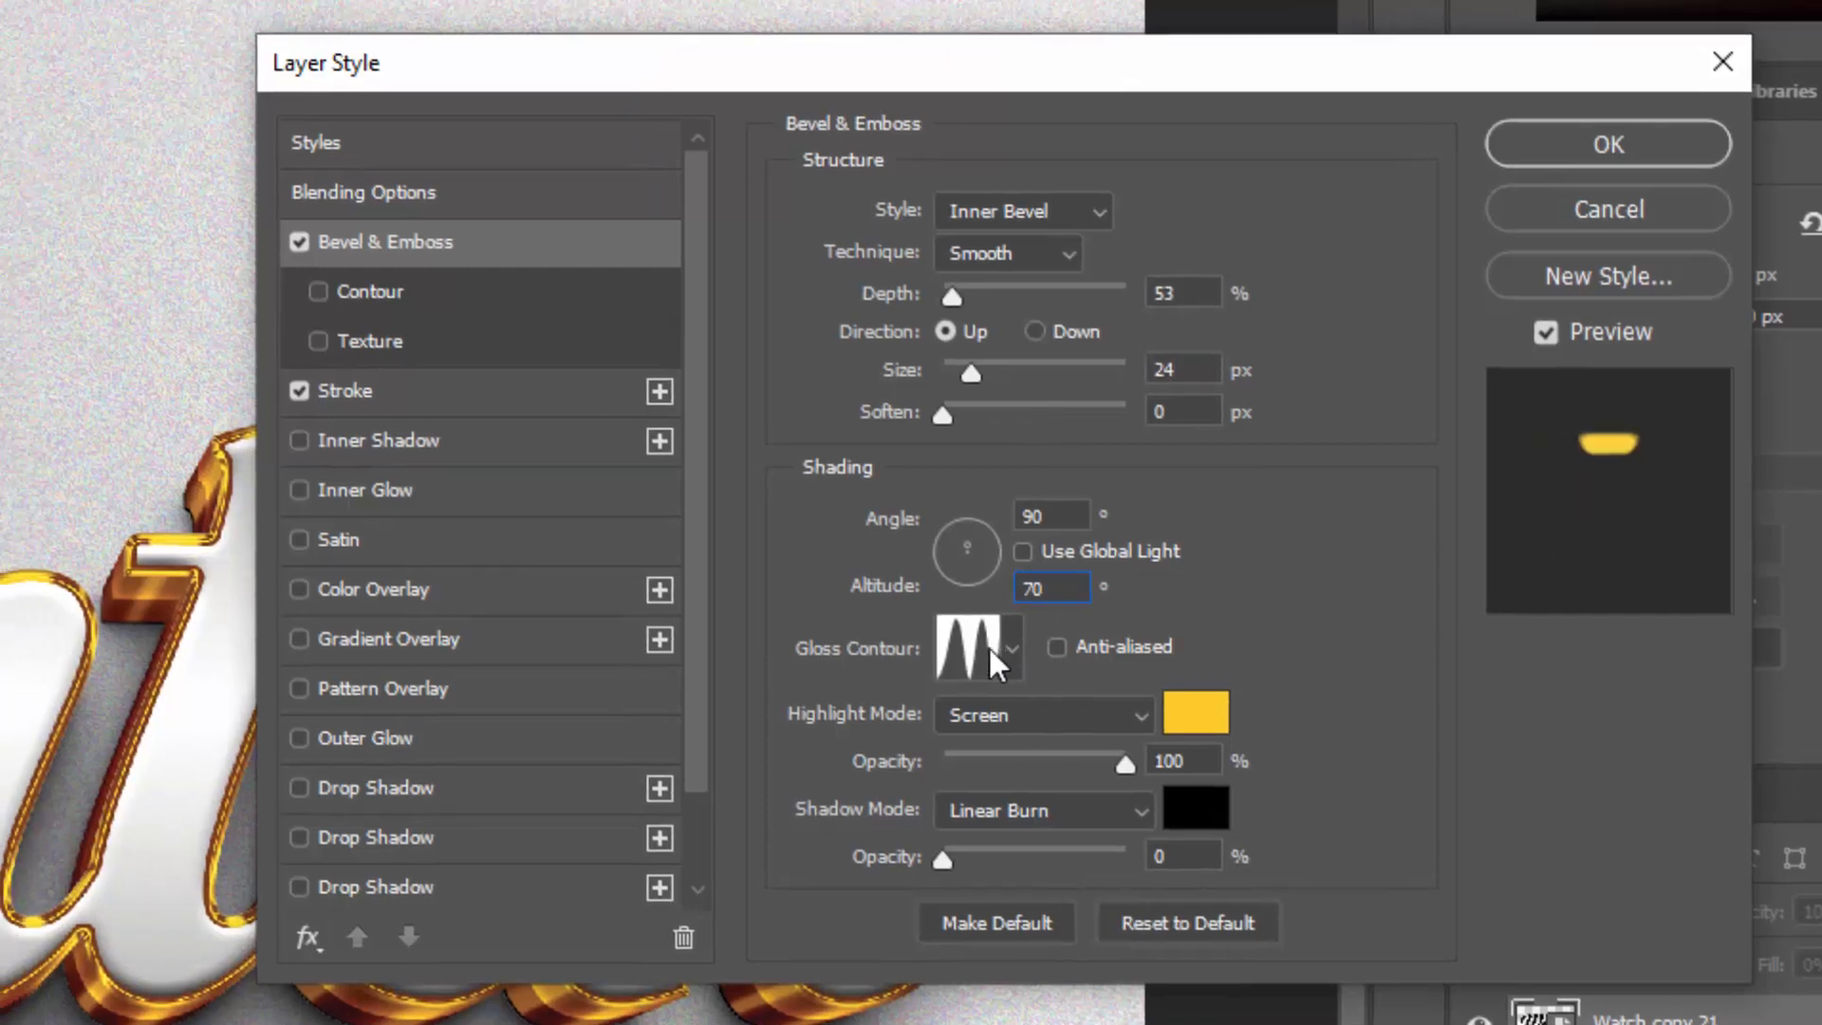
Change the Inner Bevel's gloss contour to the Linear preset
left_click(911, 646)
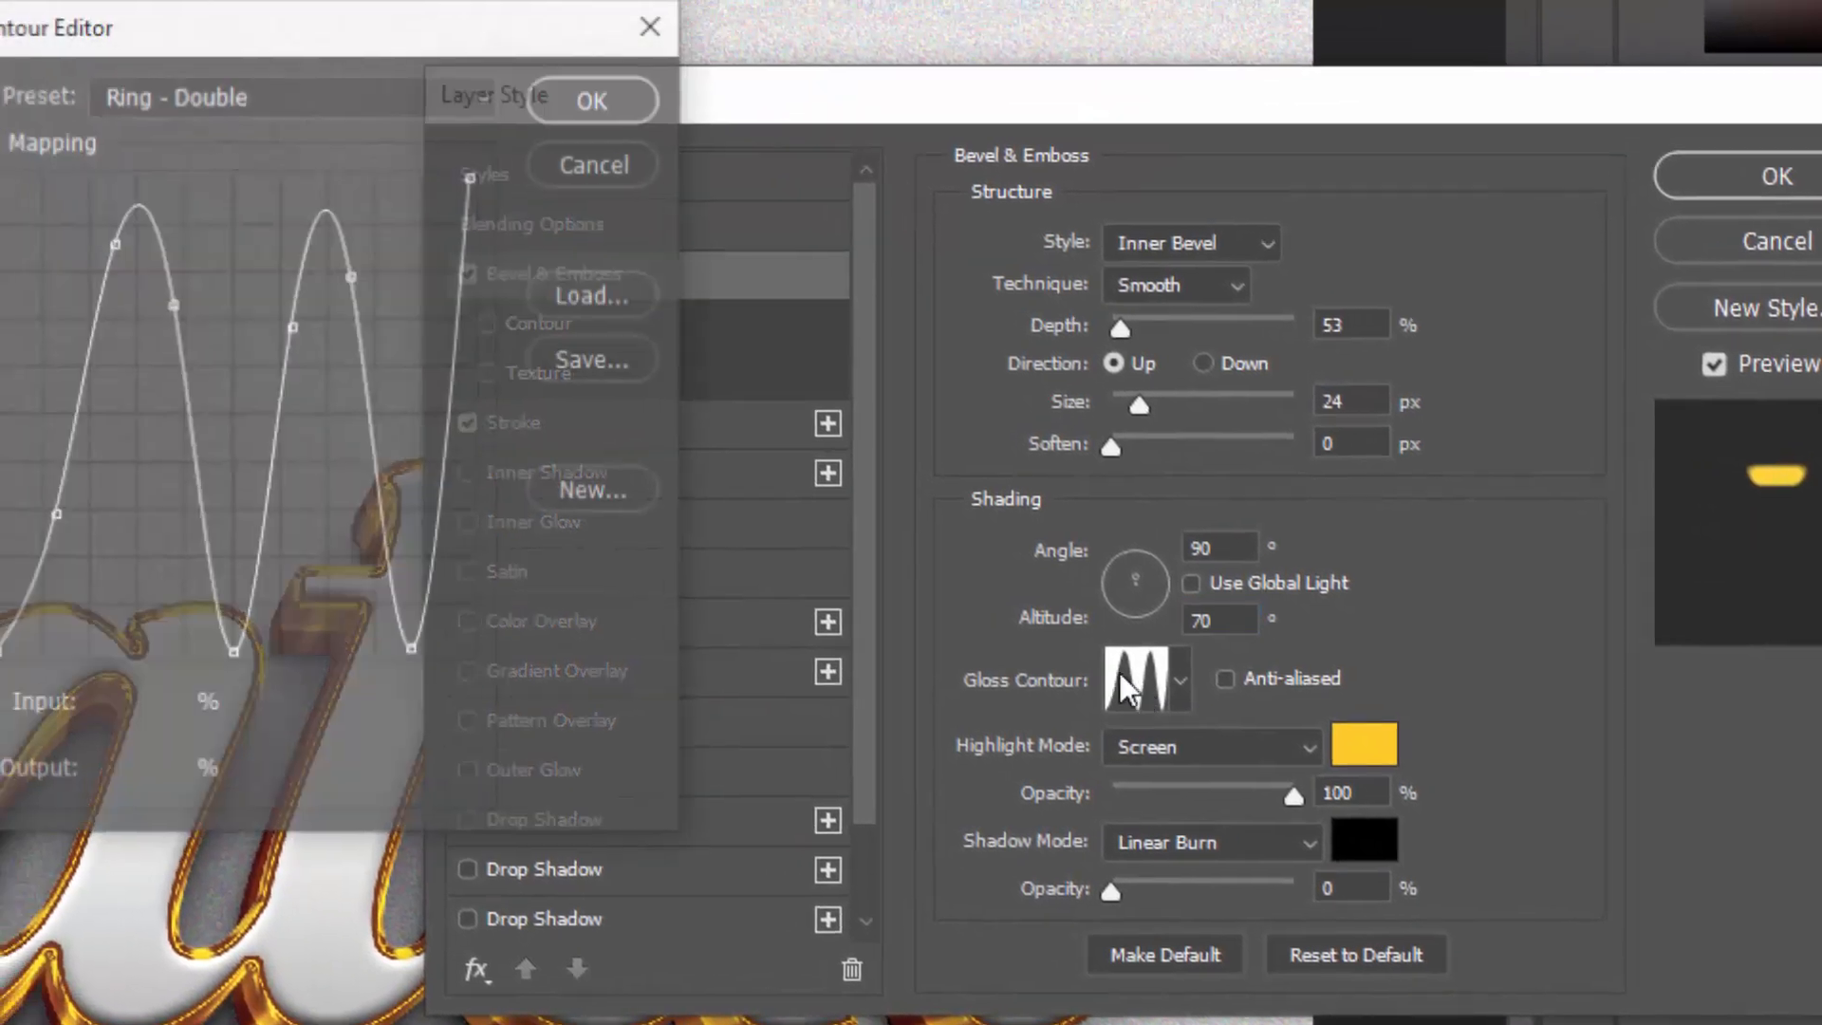
left_click(337, 108)
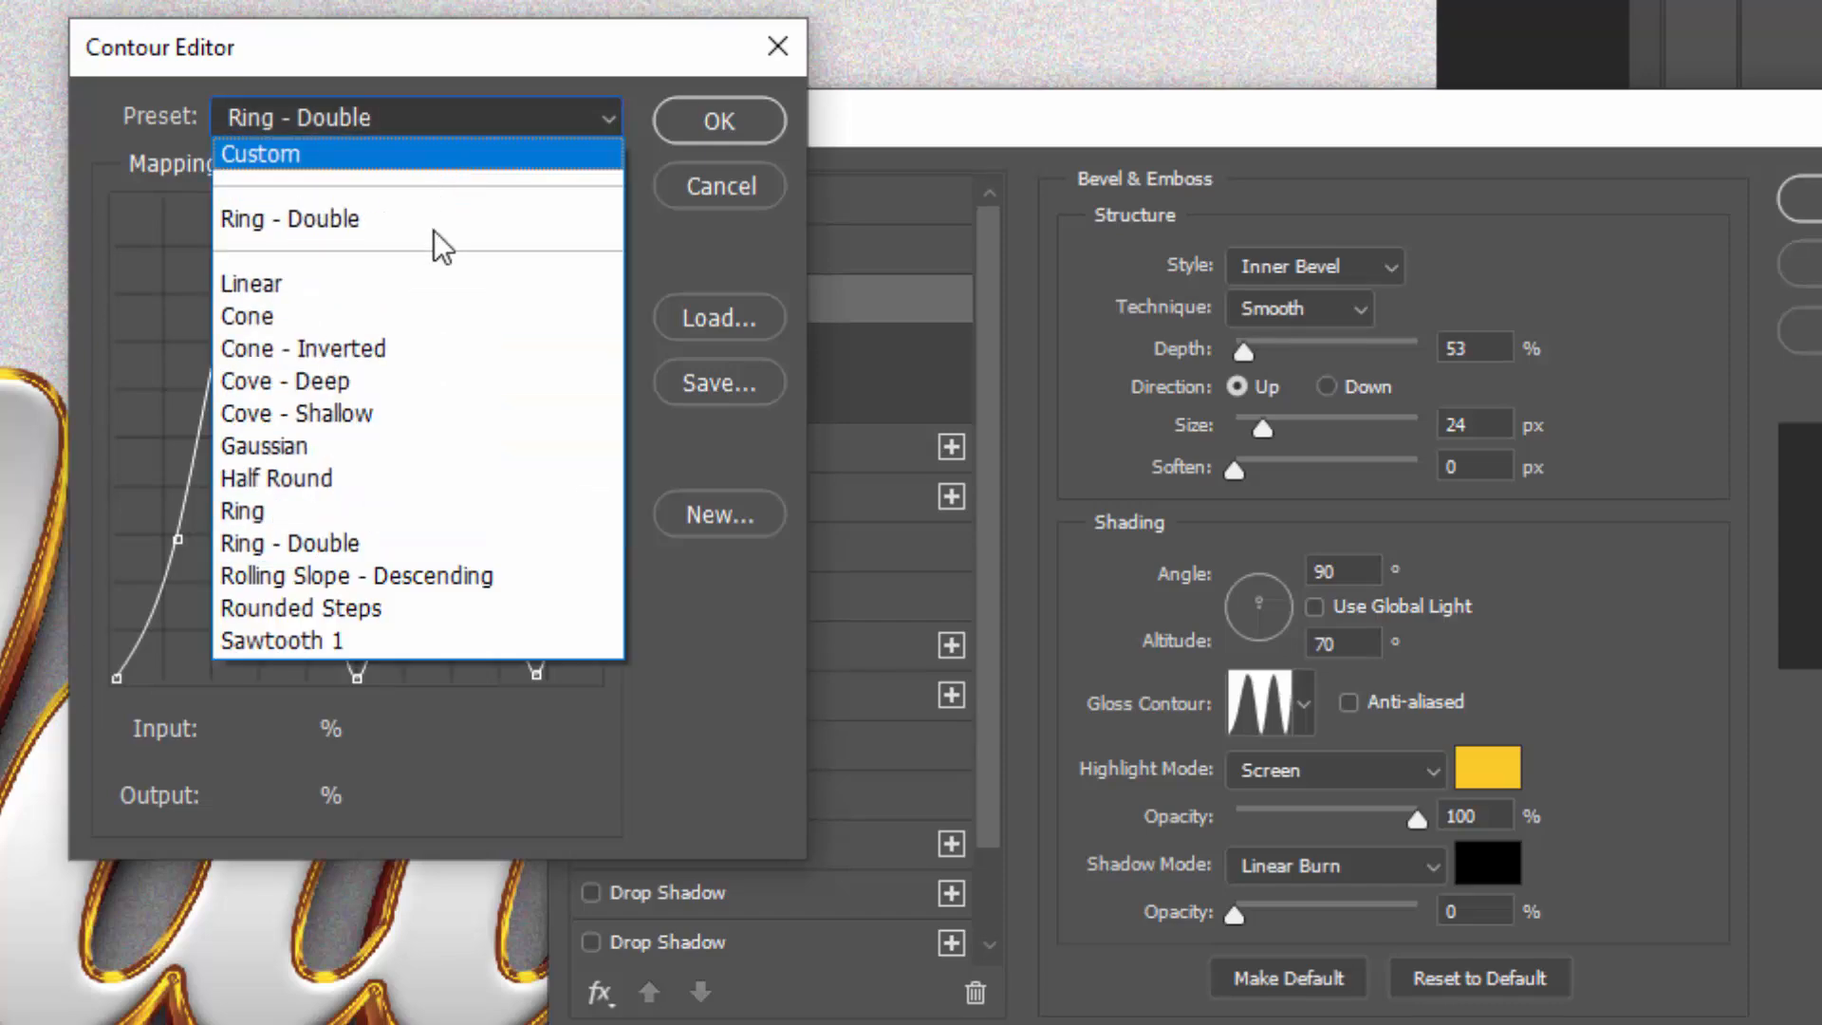
left_click(400, 281)
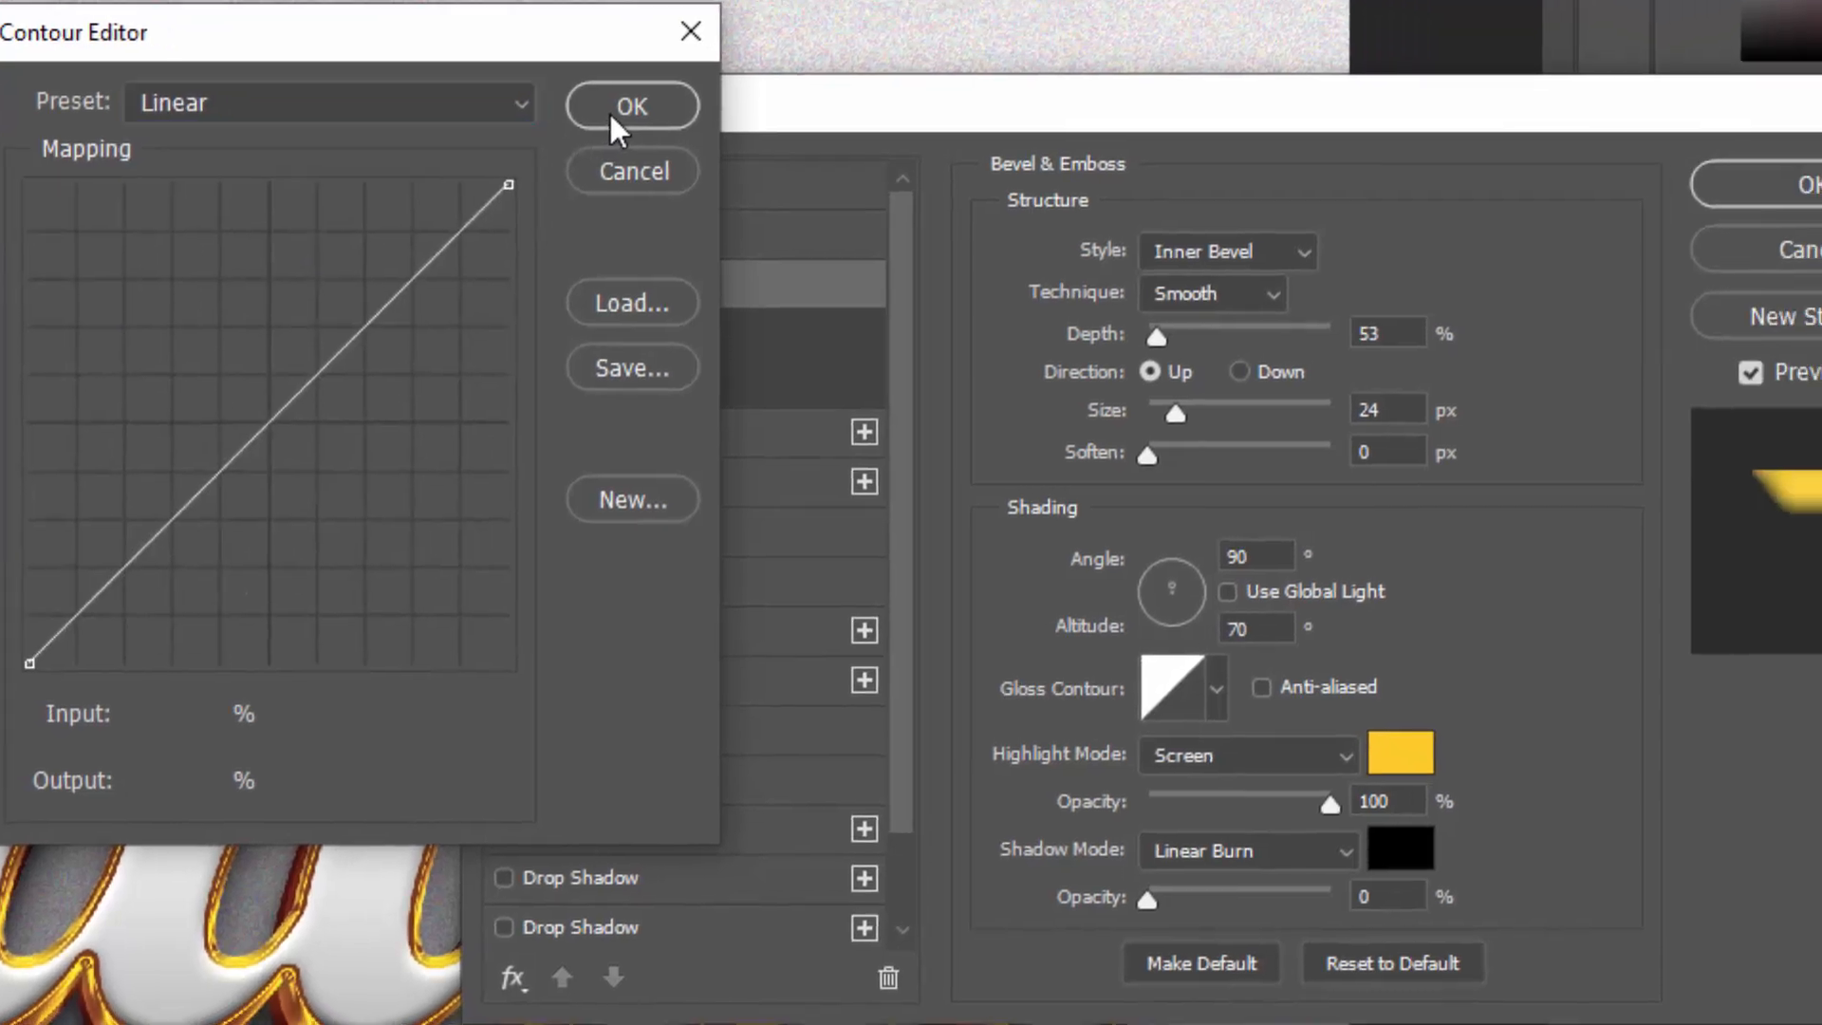
left_click(719, 121)
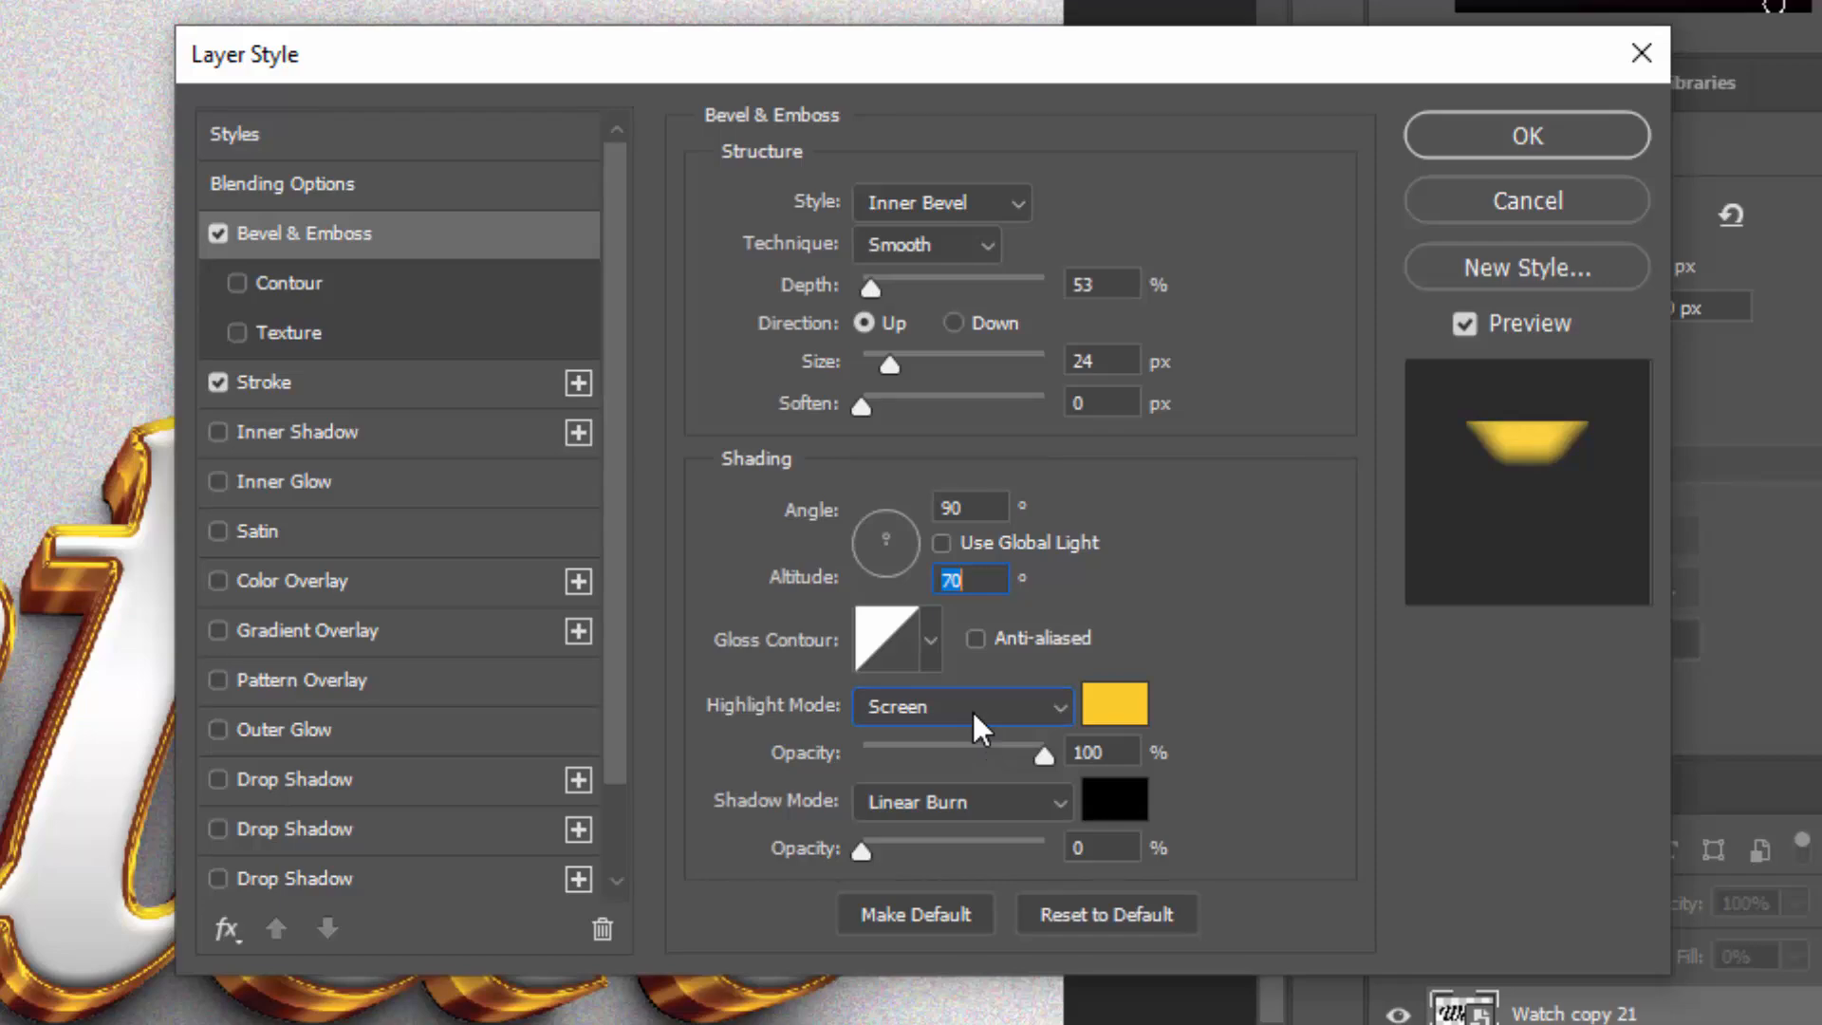
Set the Inner Bevel's highlight mode to Color Dodge with a white (ffffff) highlight colour
left_click(971, 708)
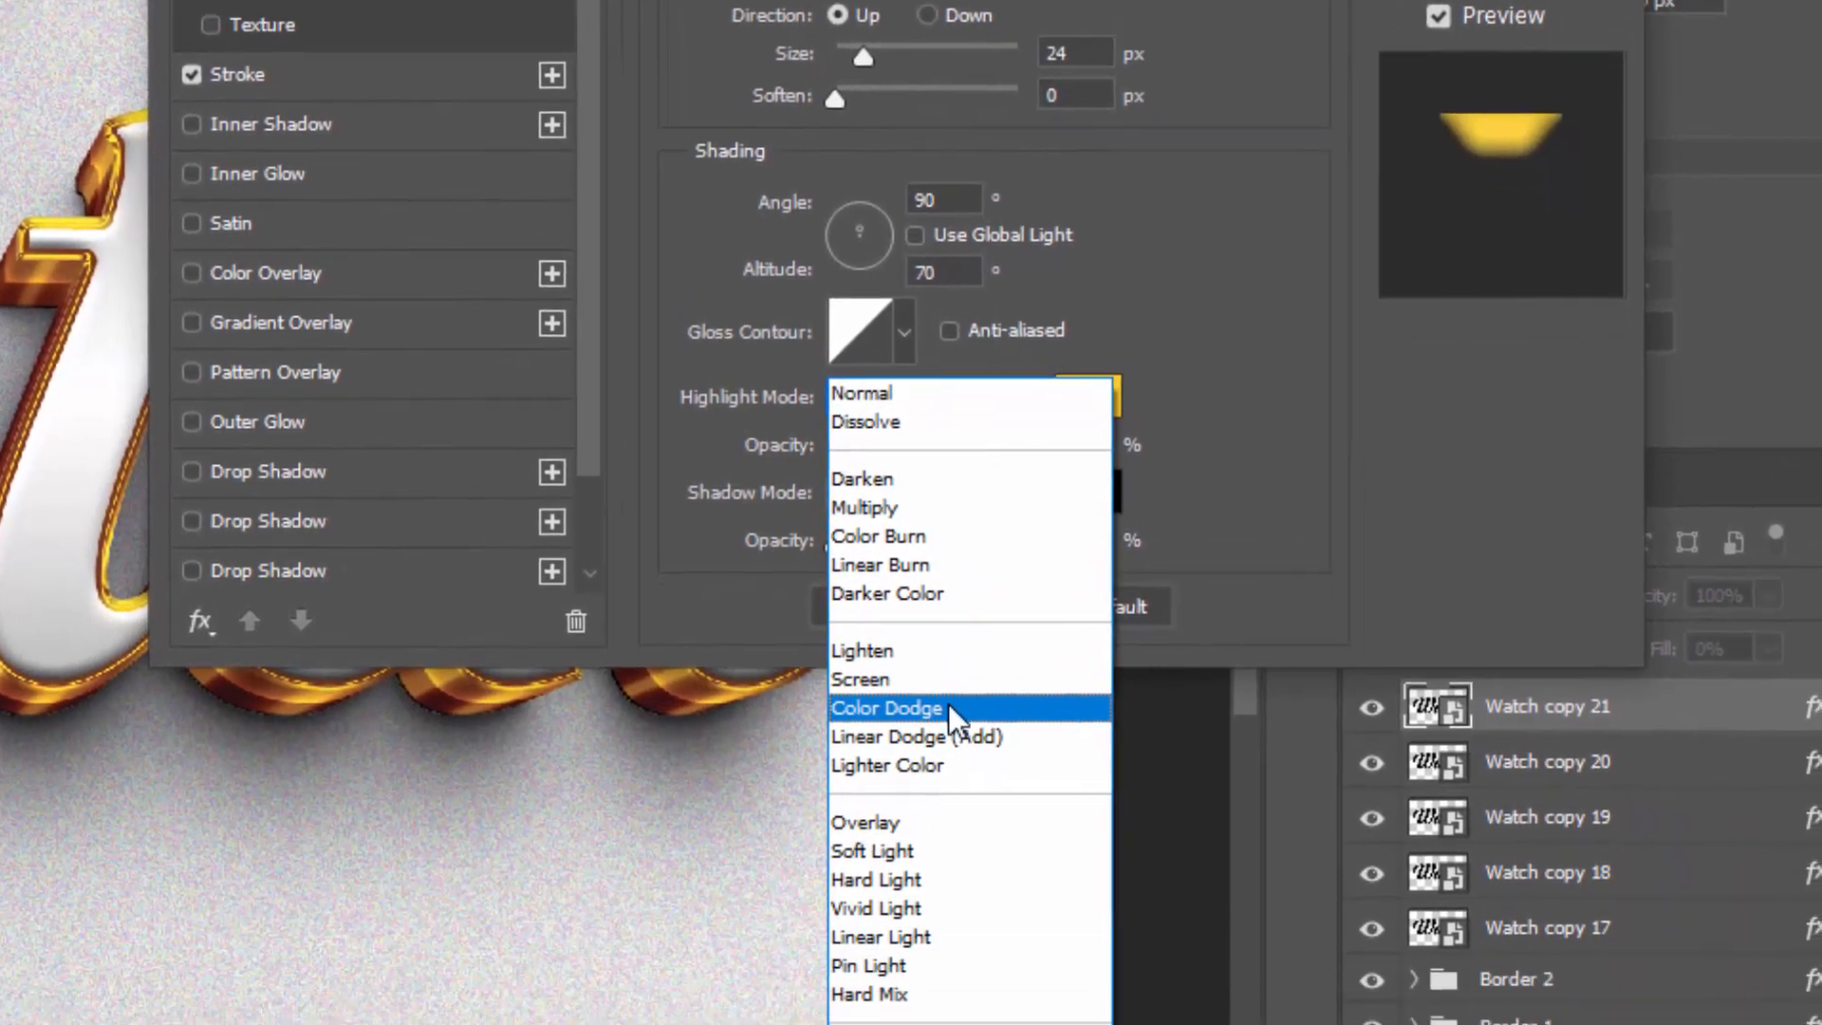
left_click(948, 707)
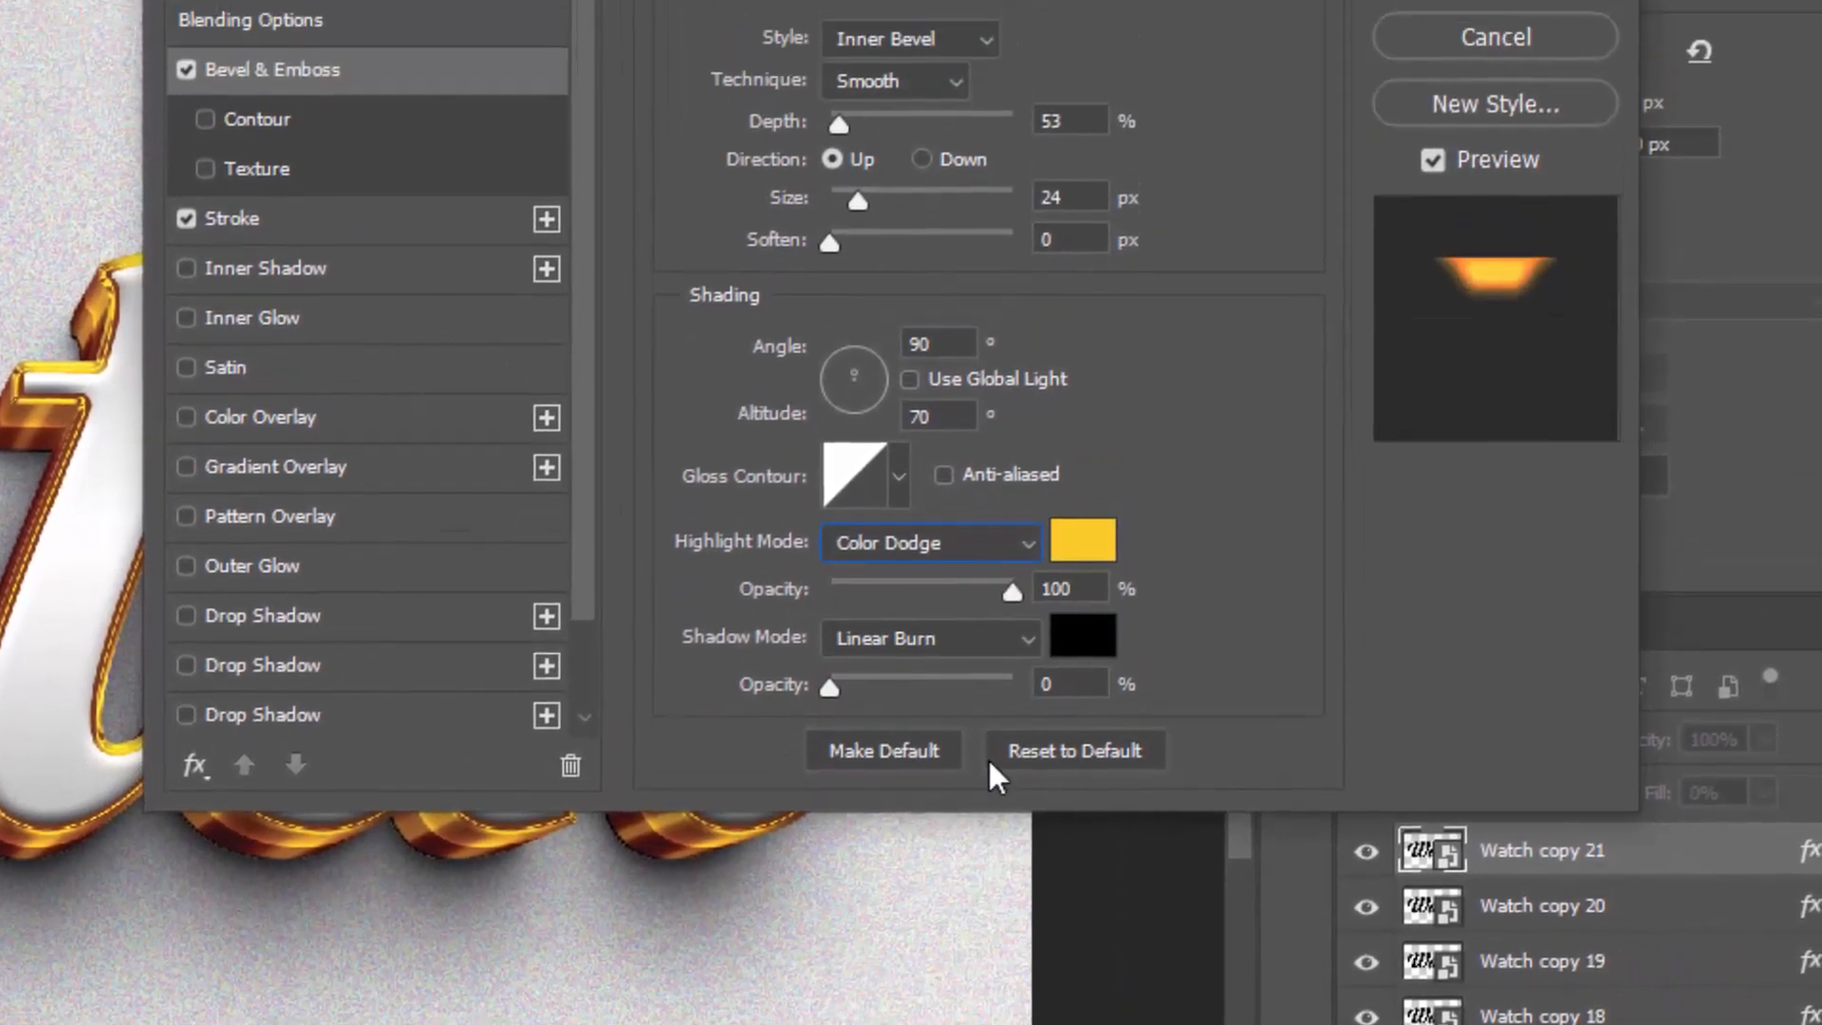
left_click(1089, 397)
left_click(226, 259)
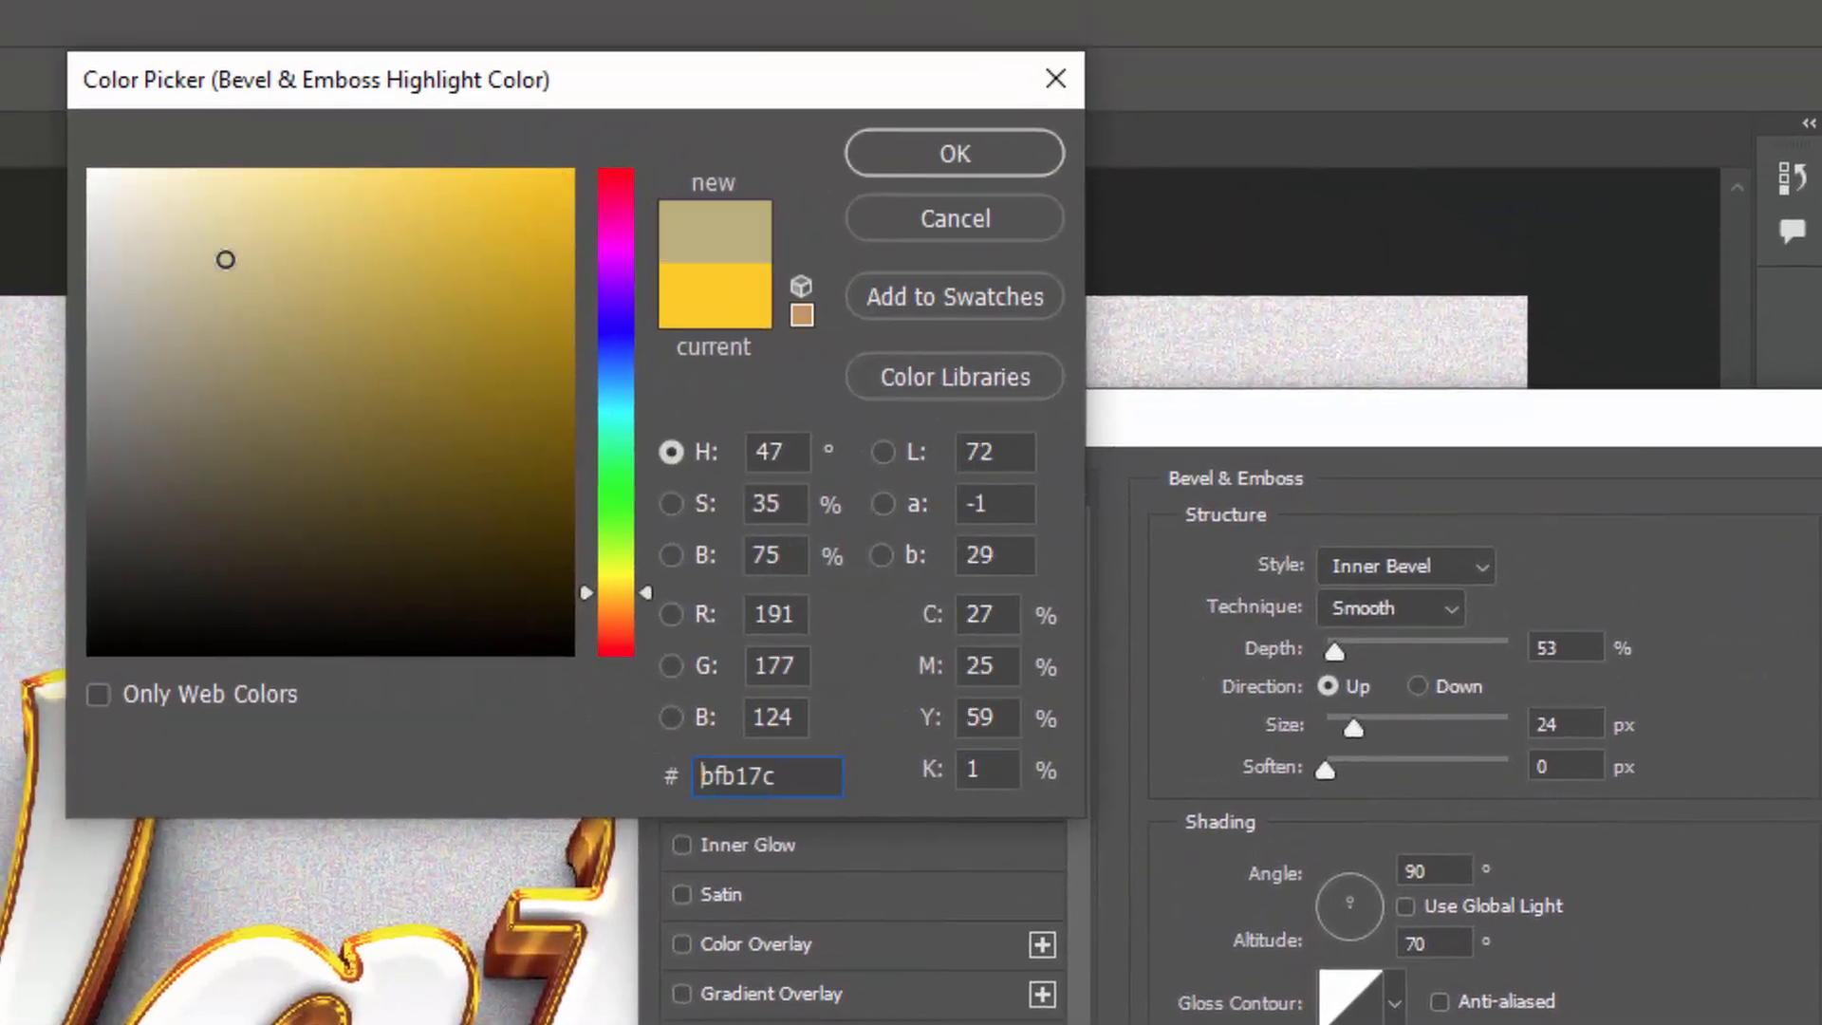
left_click(88, 169)
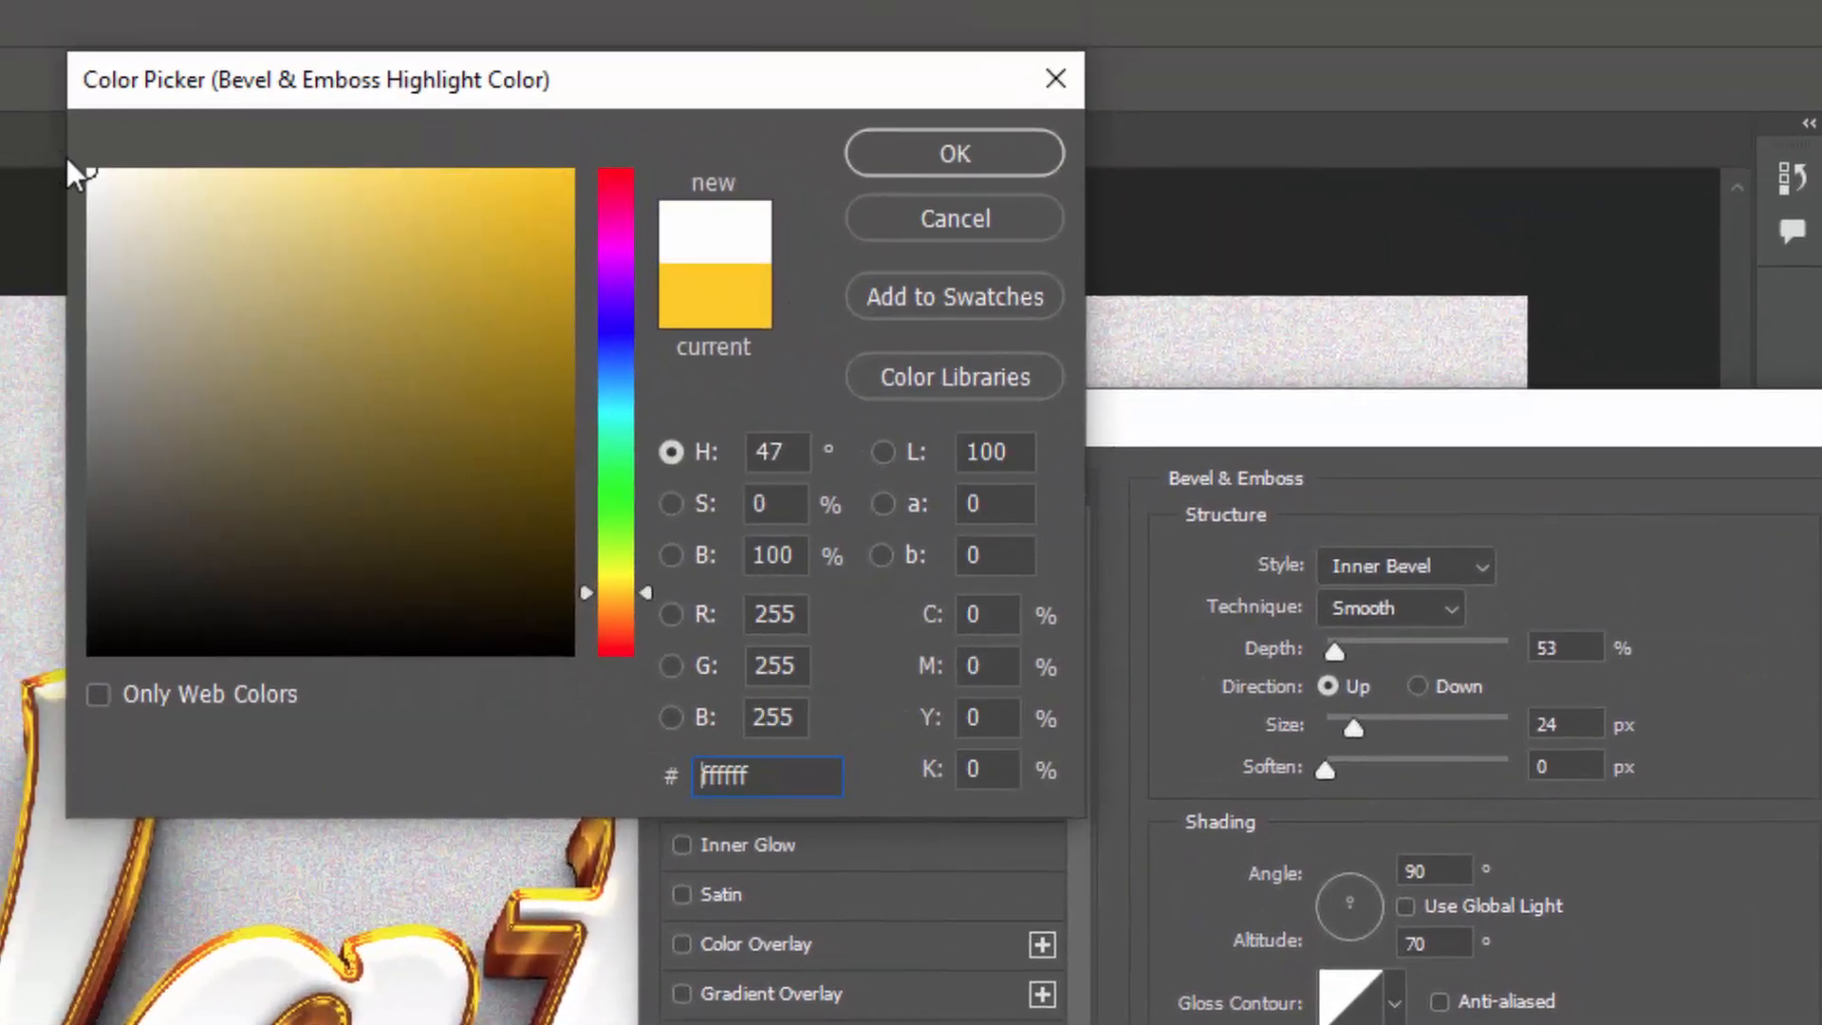
left_click(955, 154)
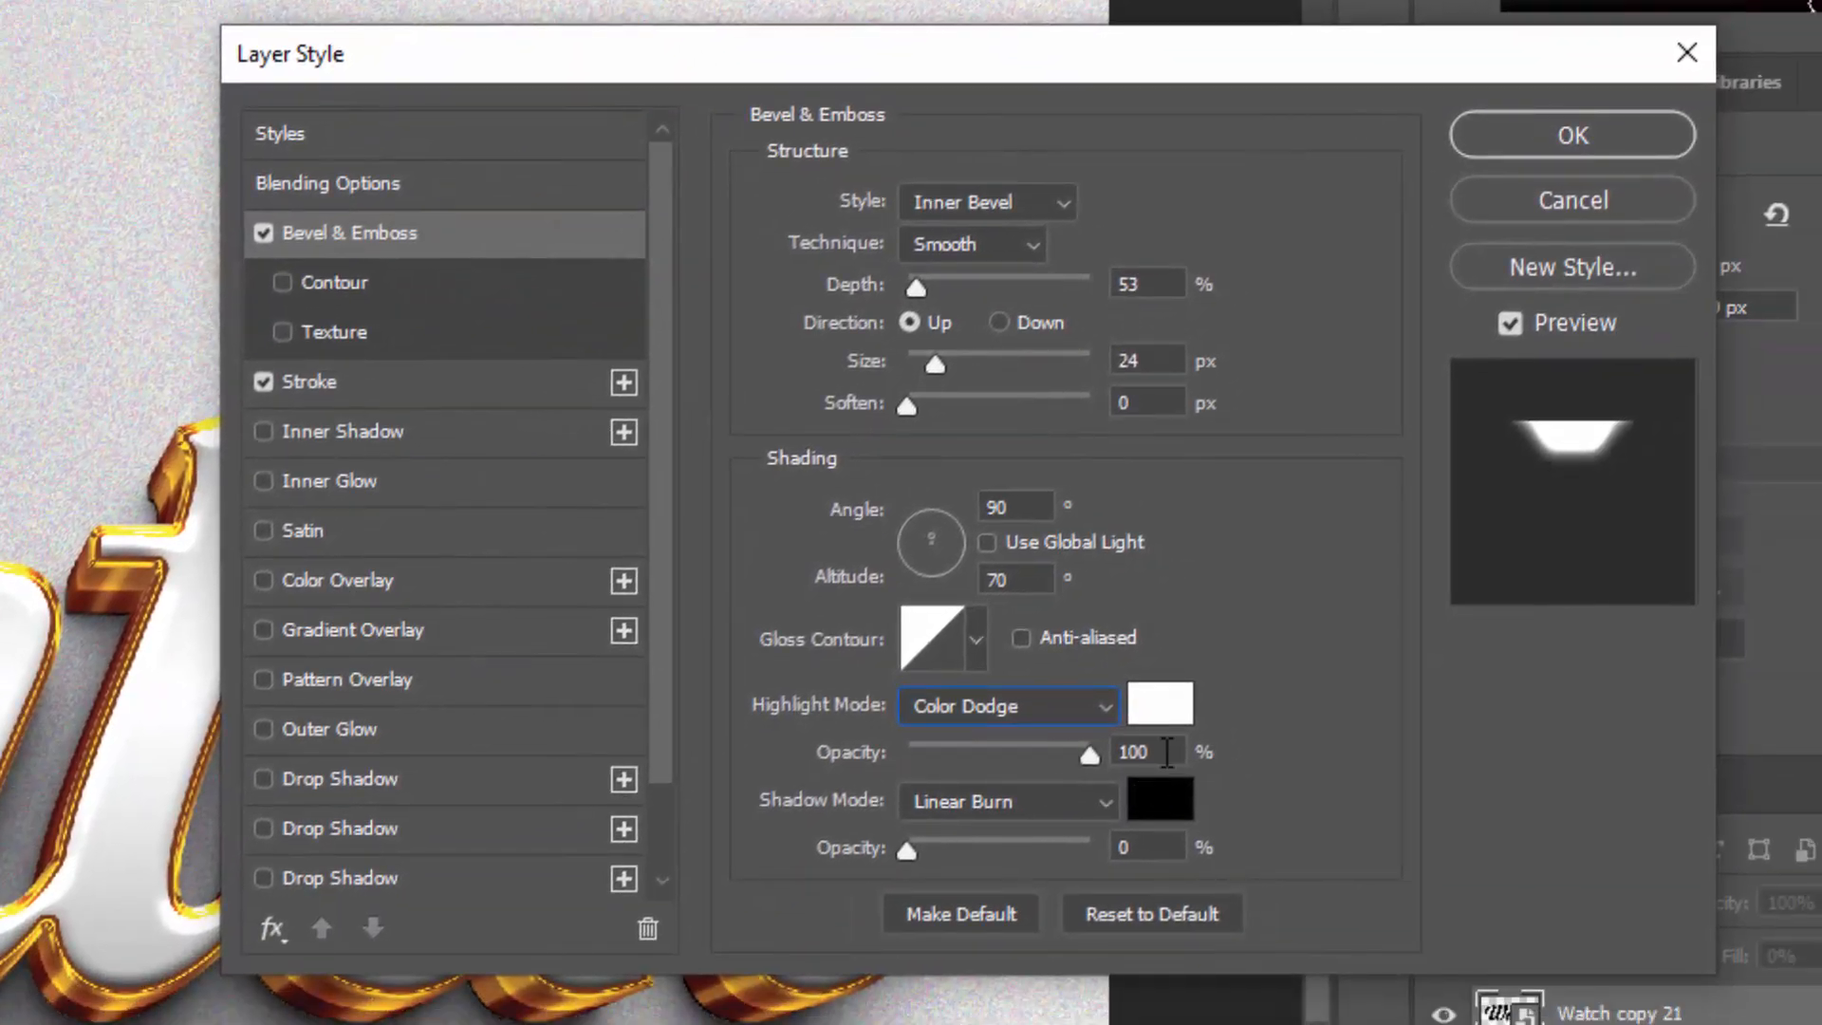
Set the Inner Bevel's highlight opacity to 38% and shadow opacity to 53%, and apply the style with Stroke turned off
key("Tab")
type("38")
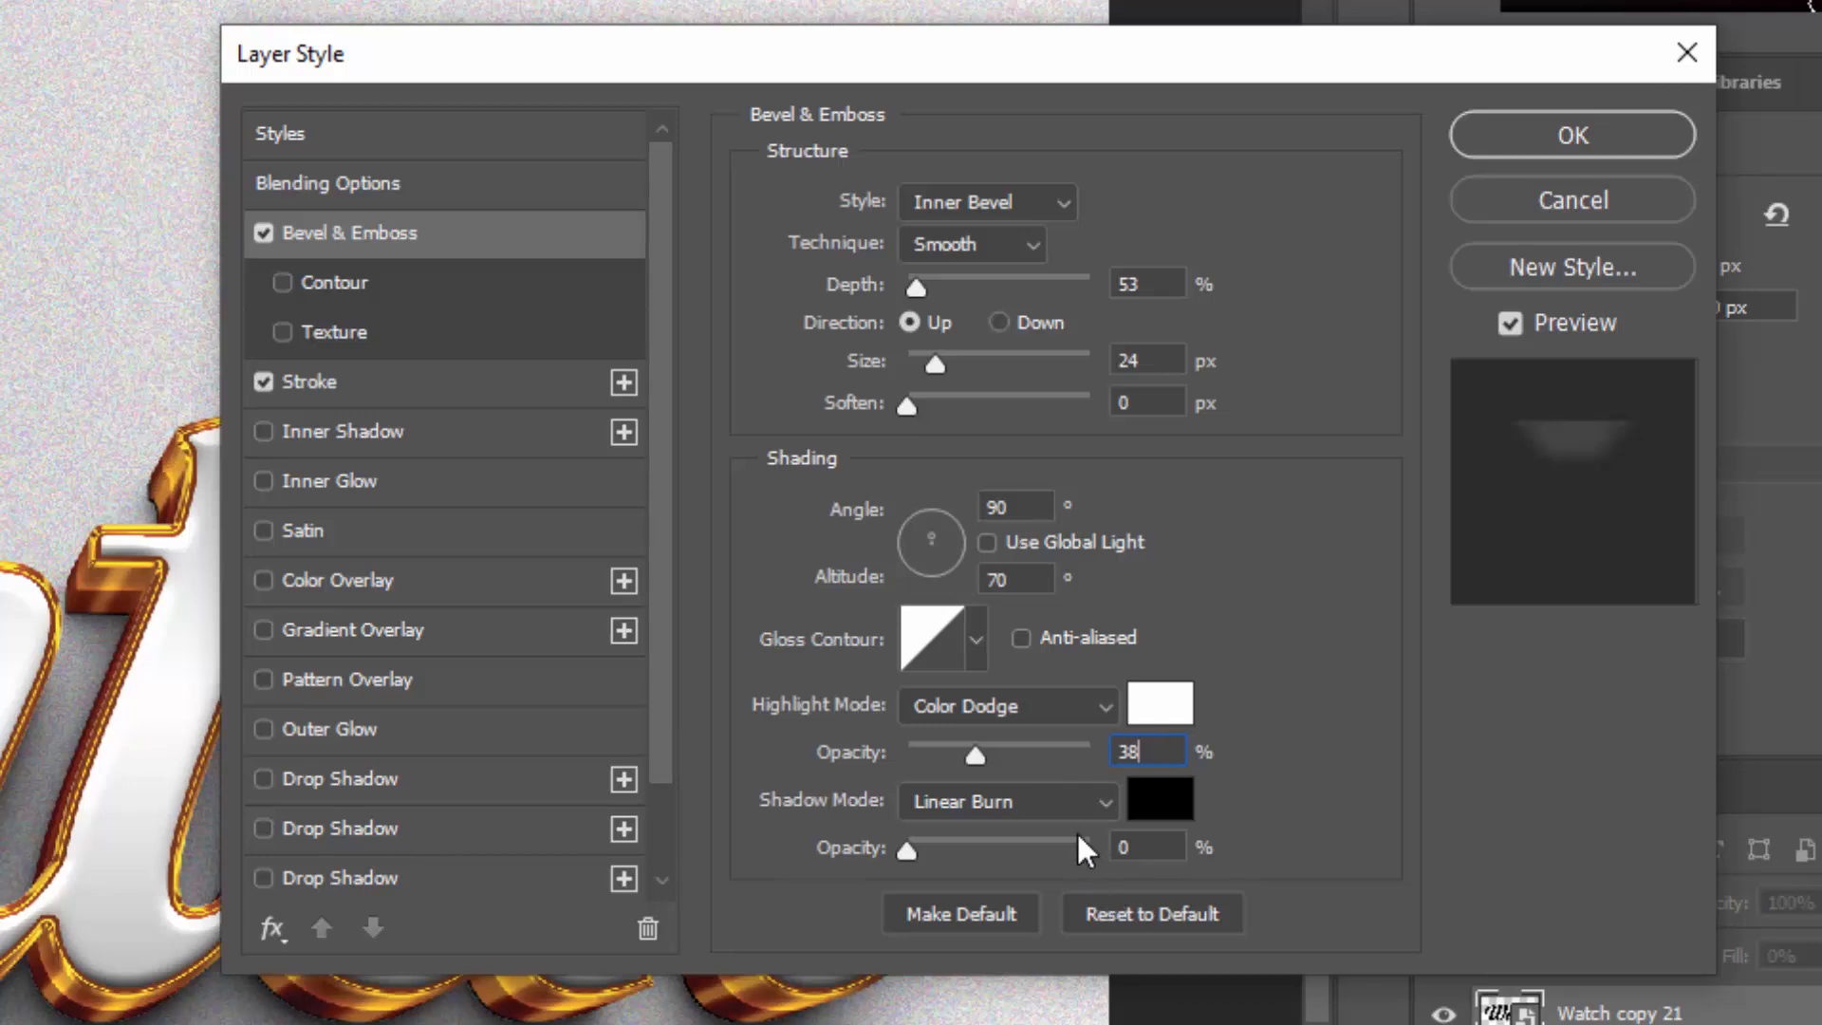
double_click(1122, 848)
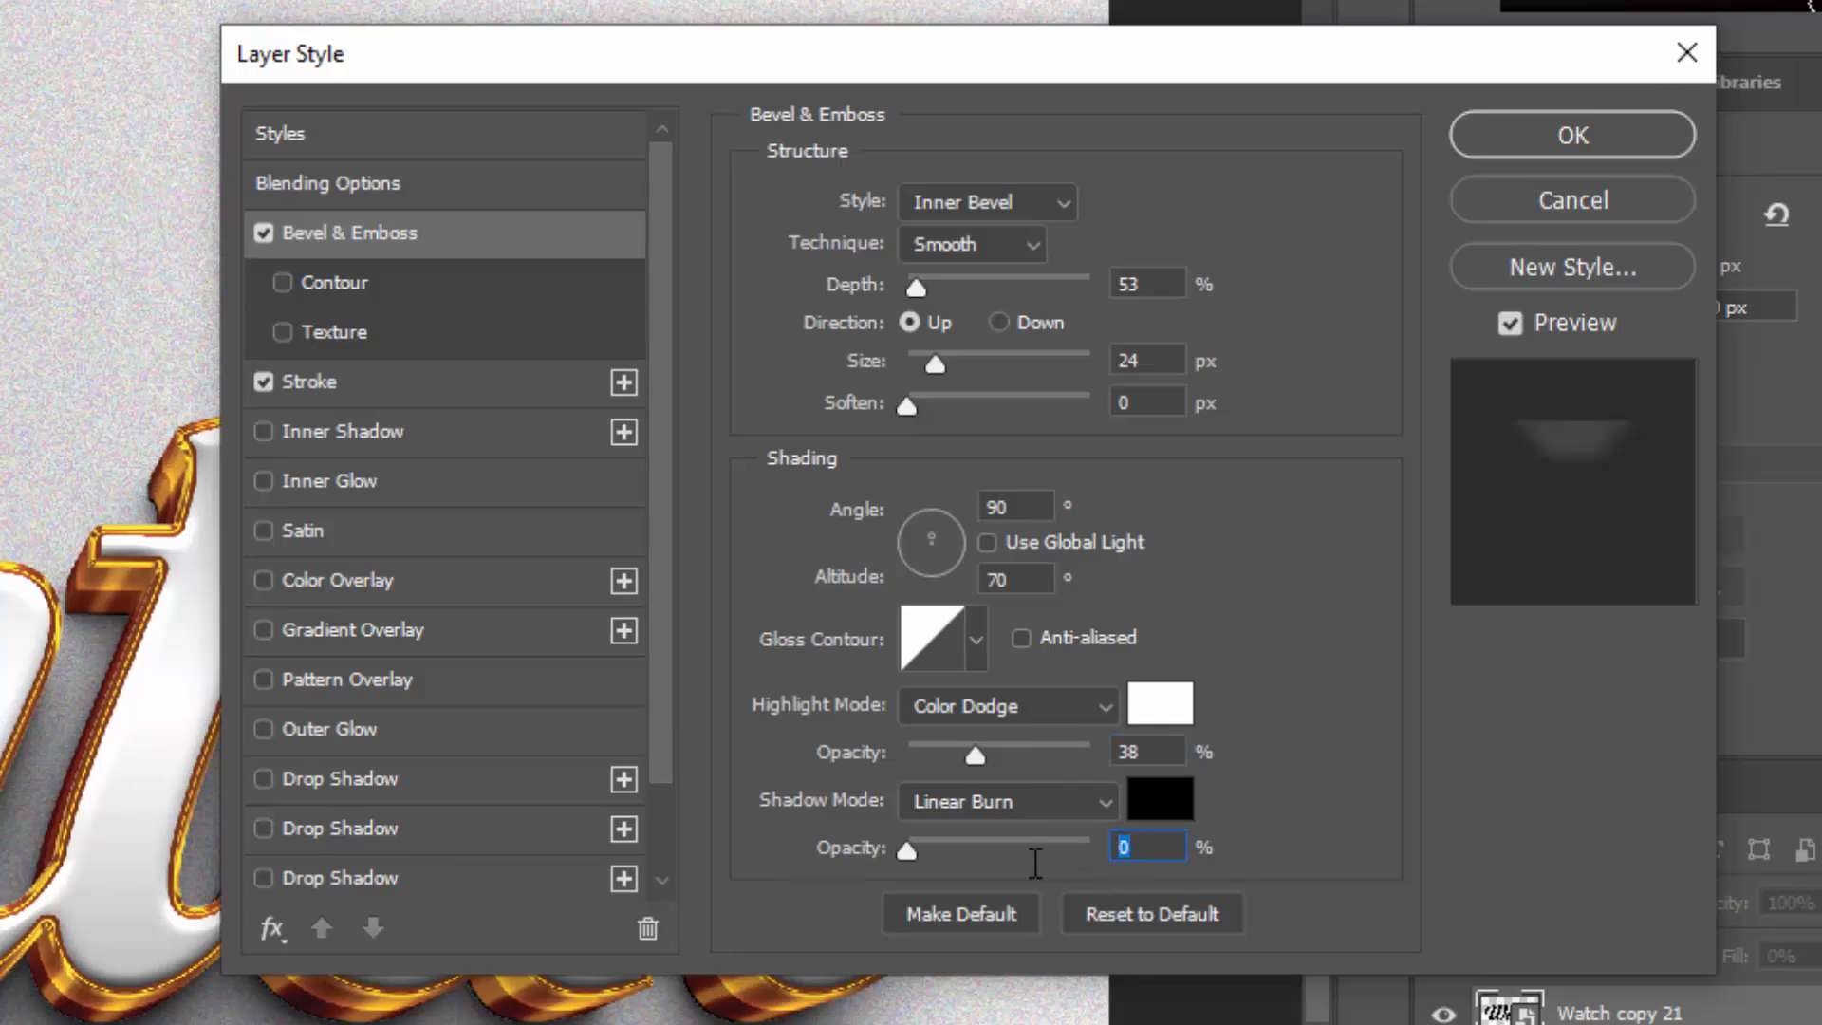
type("53")
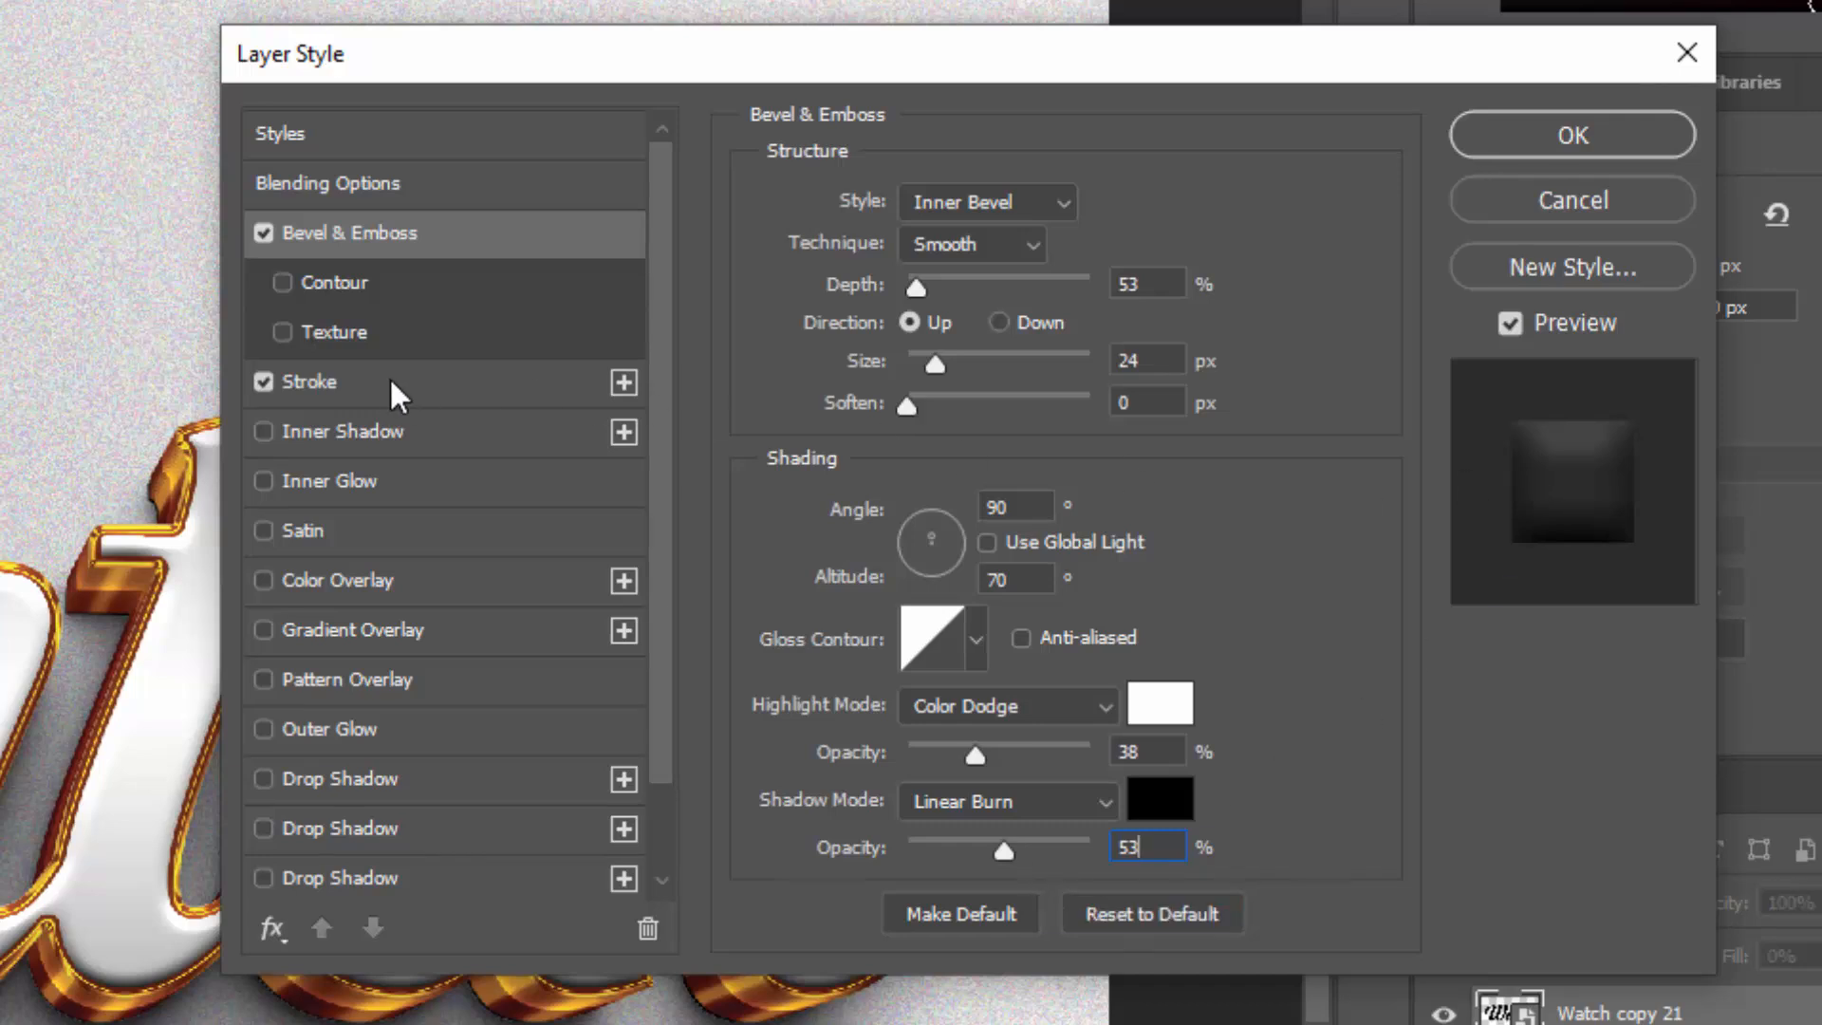
left_click(265, 379)
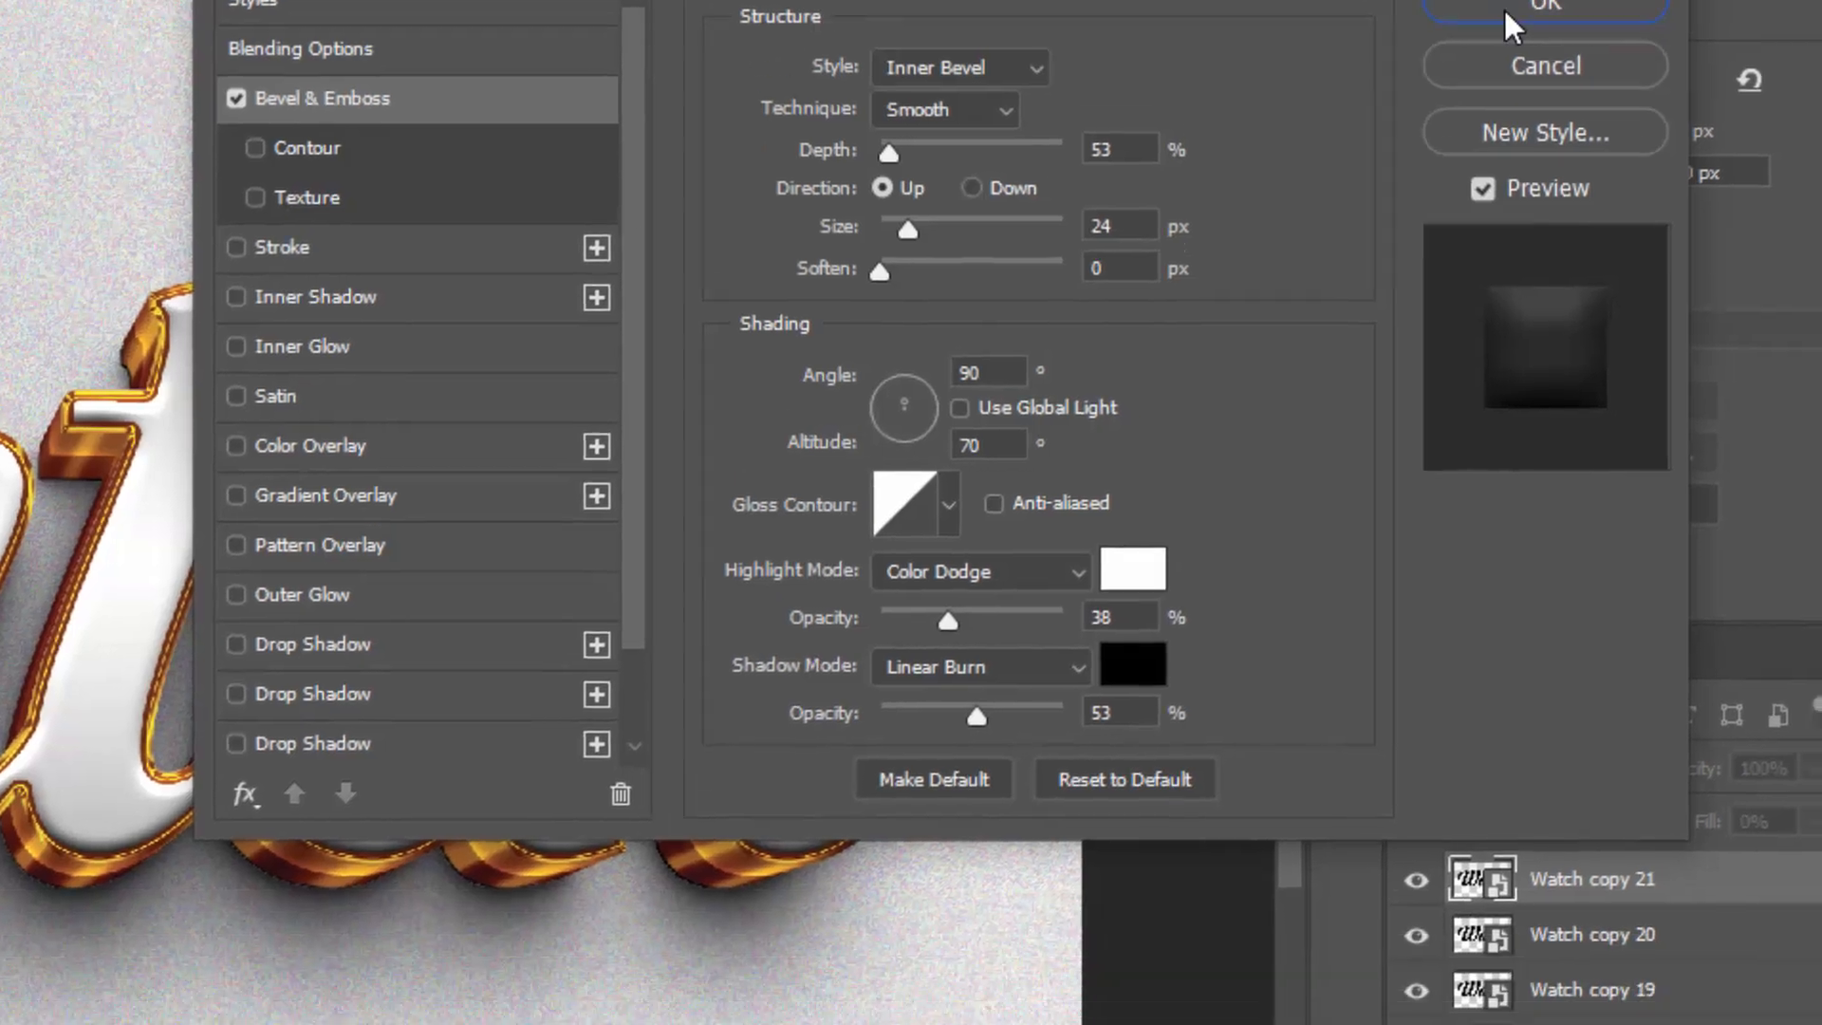
left_click(1532, 144)
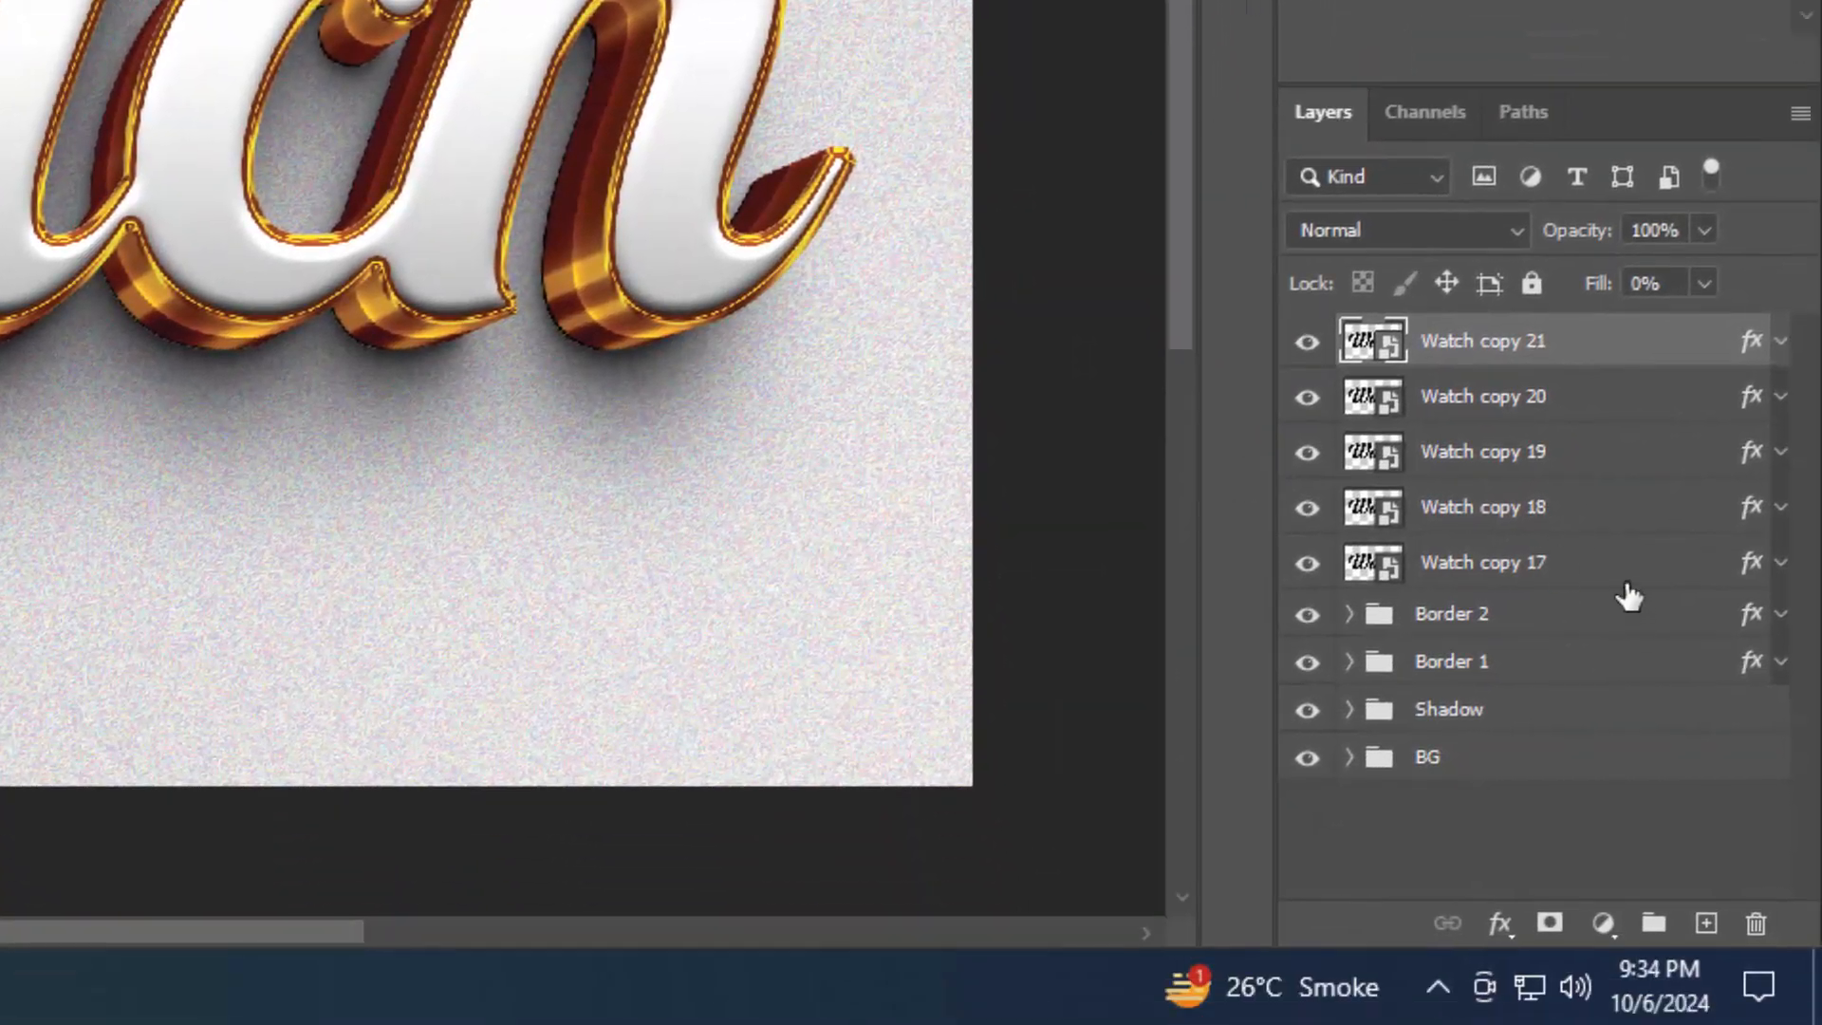
Group the layers from Watch copy 21 down to Watch copy 17
left_click(1616, 568, "shift")
key("ctrl+g")
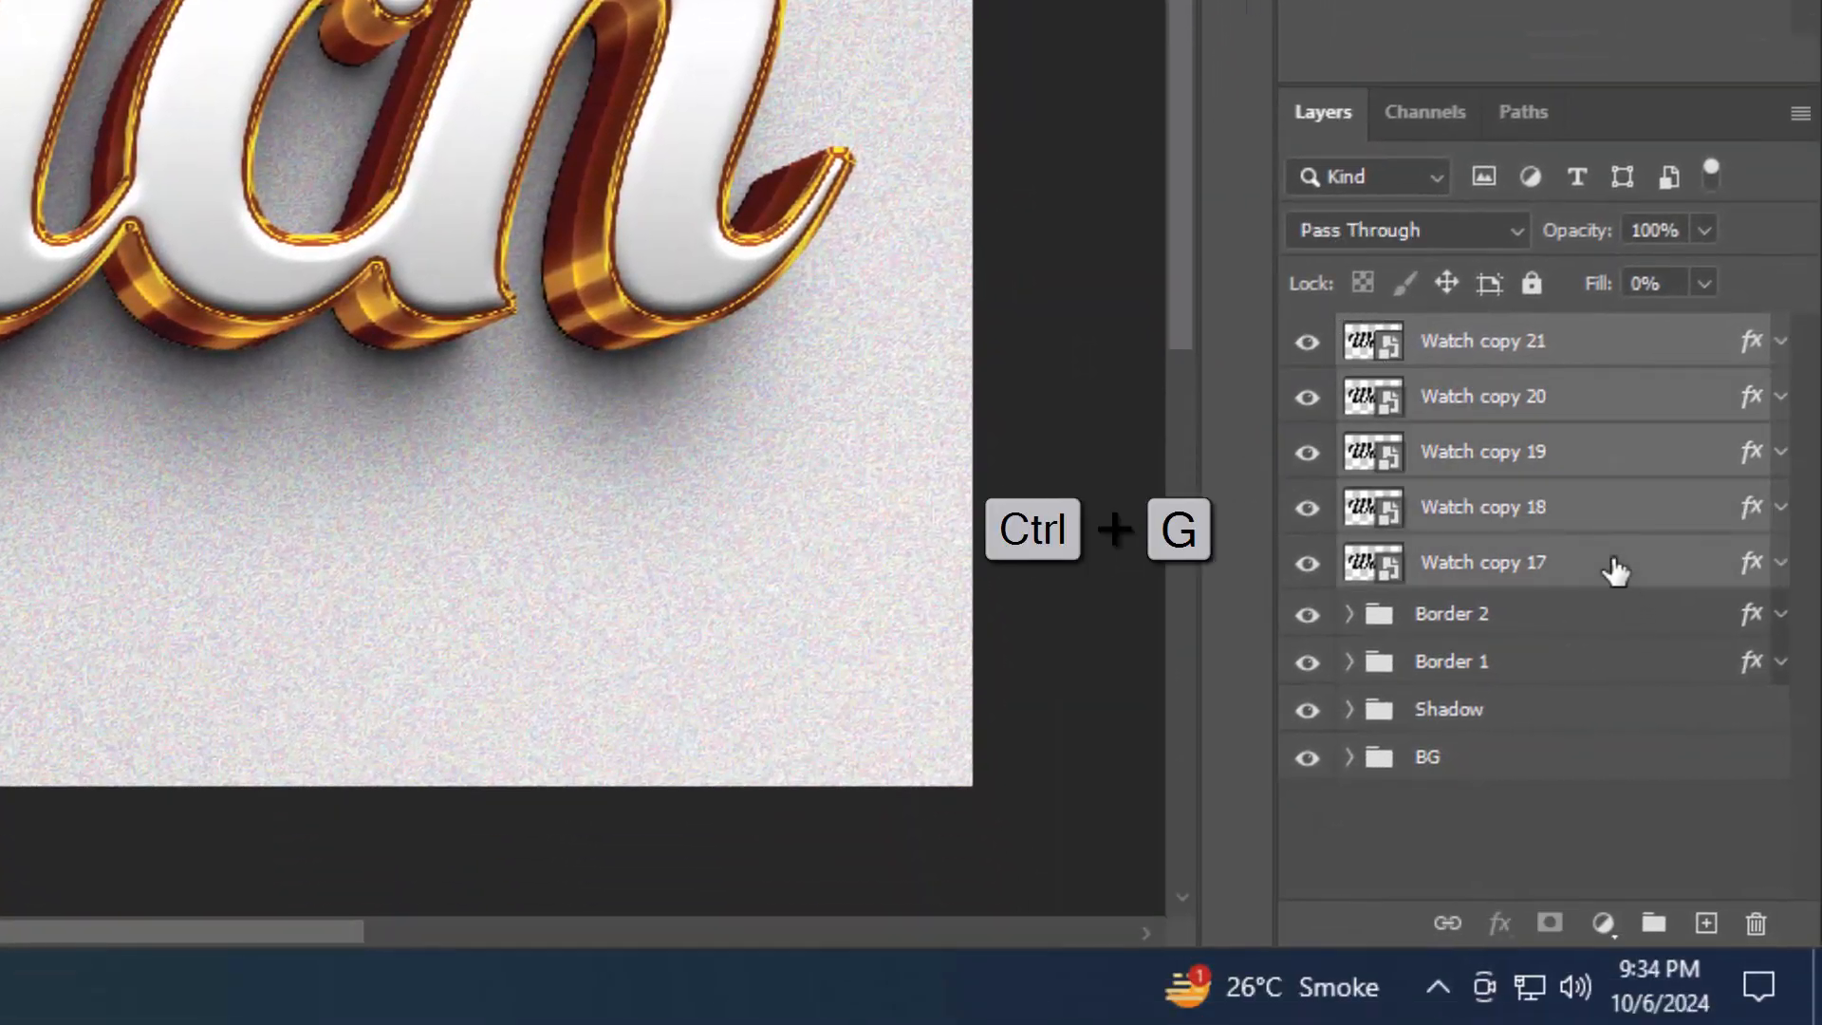
Rename the new group of Watch copy layers as "Top"
double_click(1464, 339)
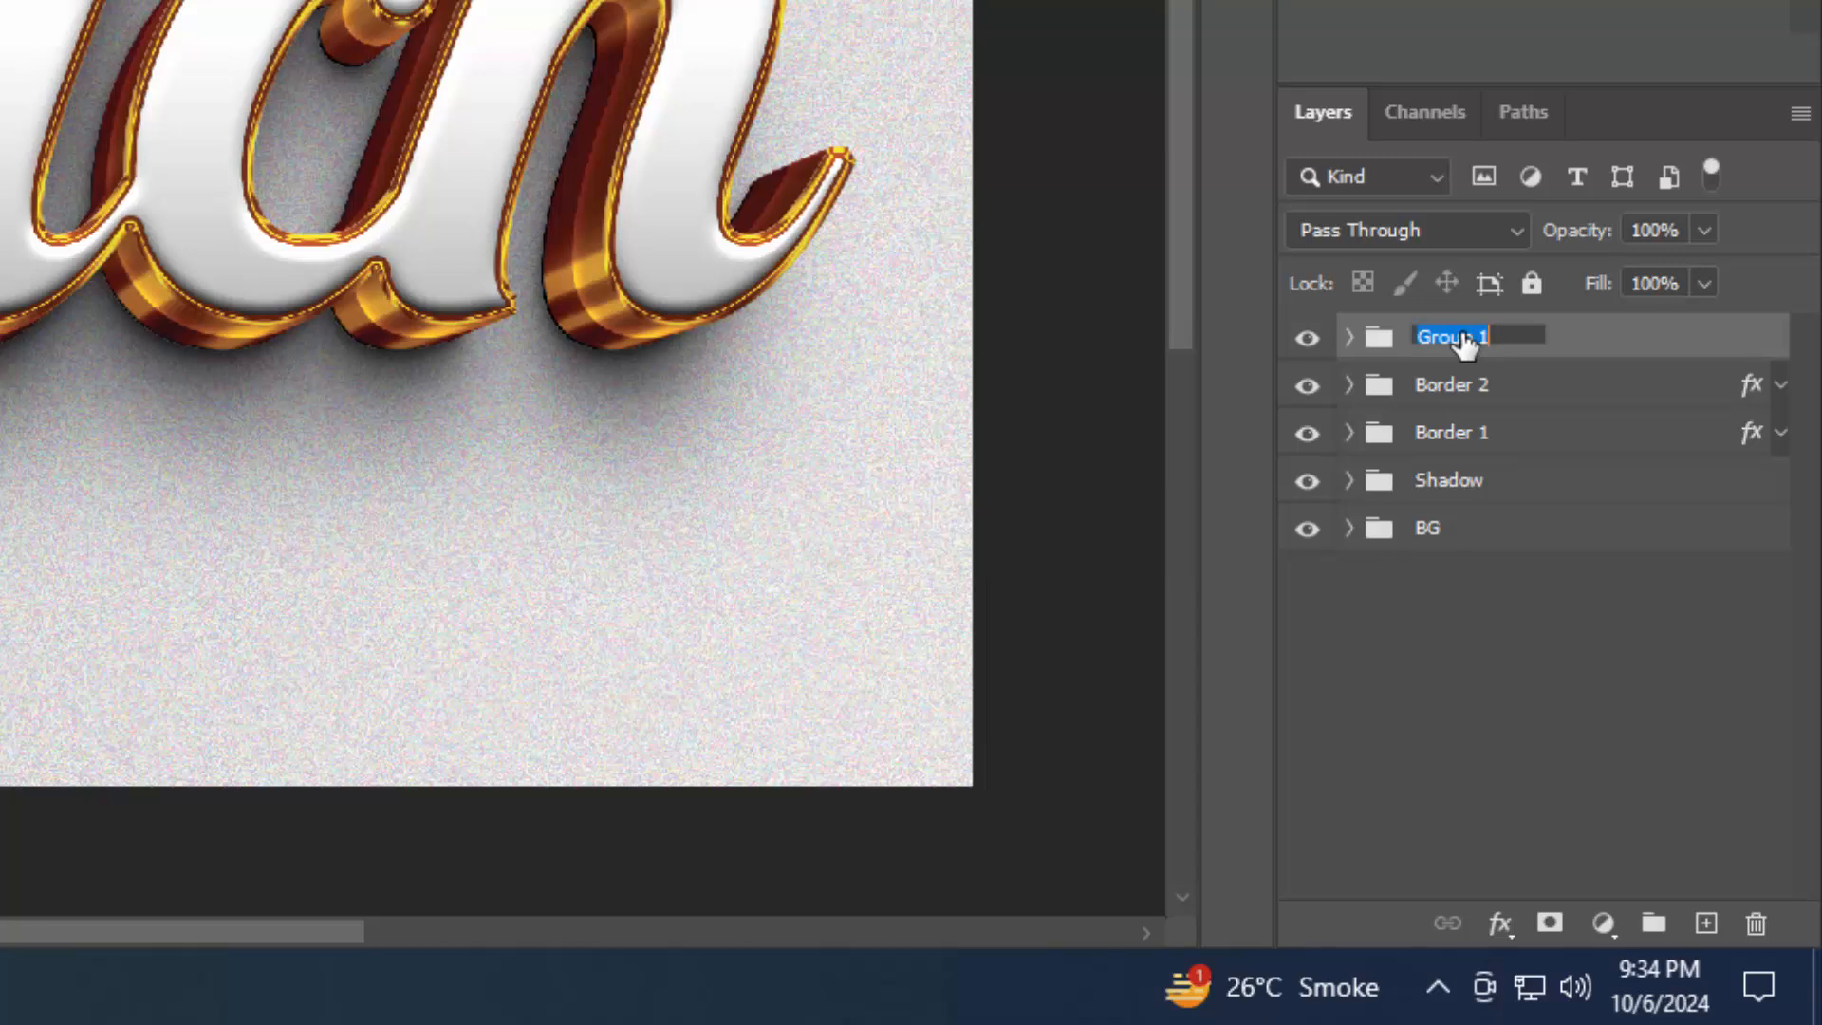
type("Top")
key("Return")
Duplicate the Watch copy 21 layer, move the duplicate out above the Top group, and collapse the group
left_click(1349, 338)
left_click(1623, 410)
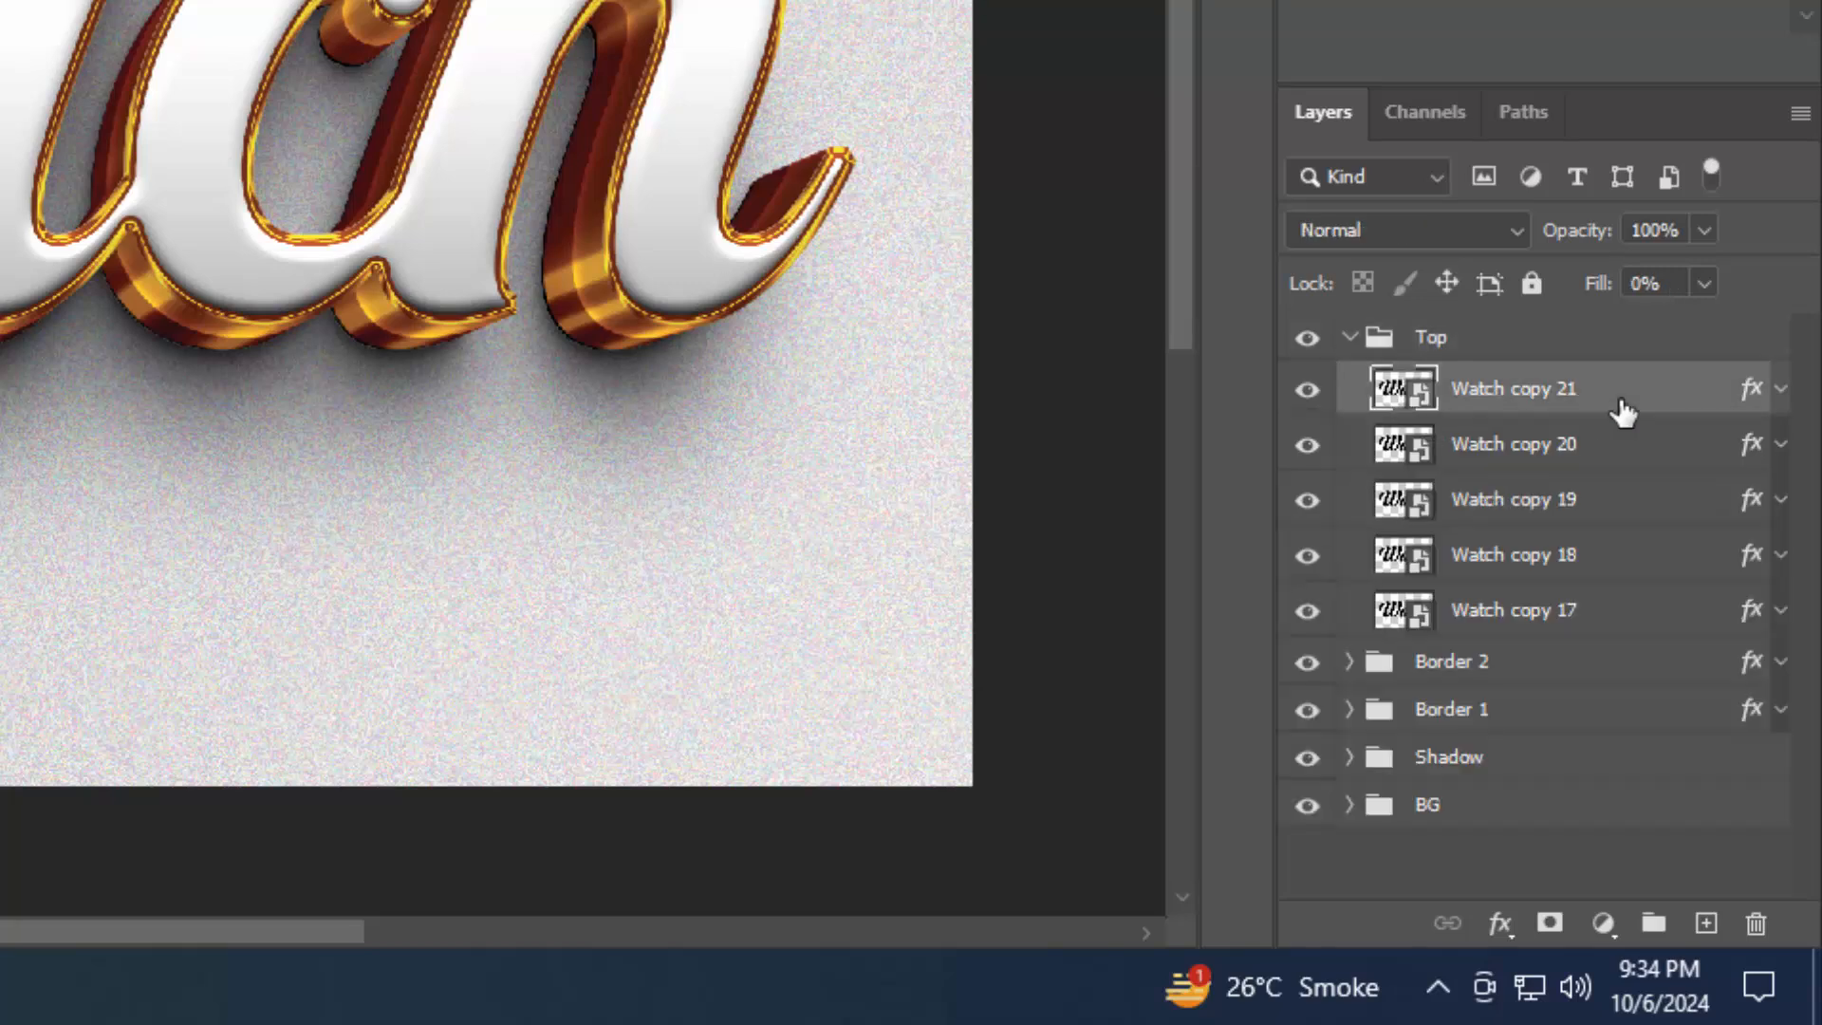
key("ctrl+j")
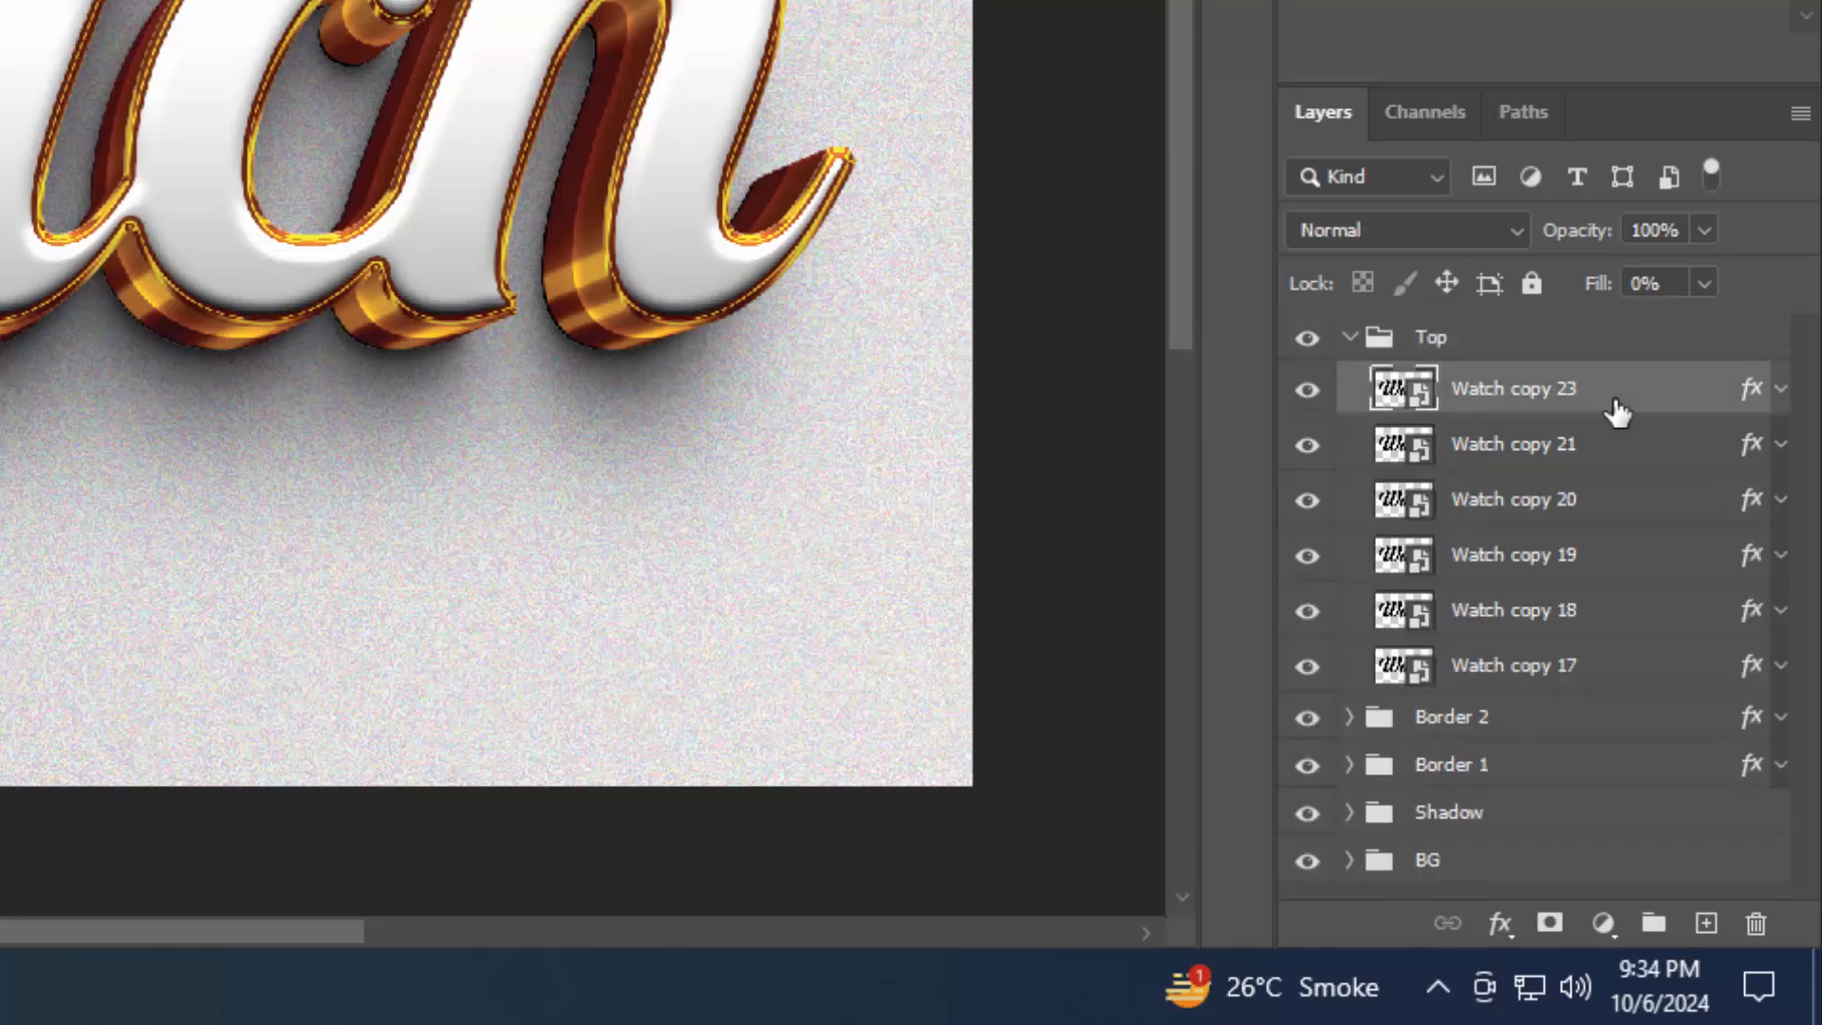
left_click_drag(1571, 399, 1557, 317)
left_click(1348, 404)
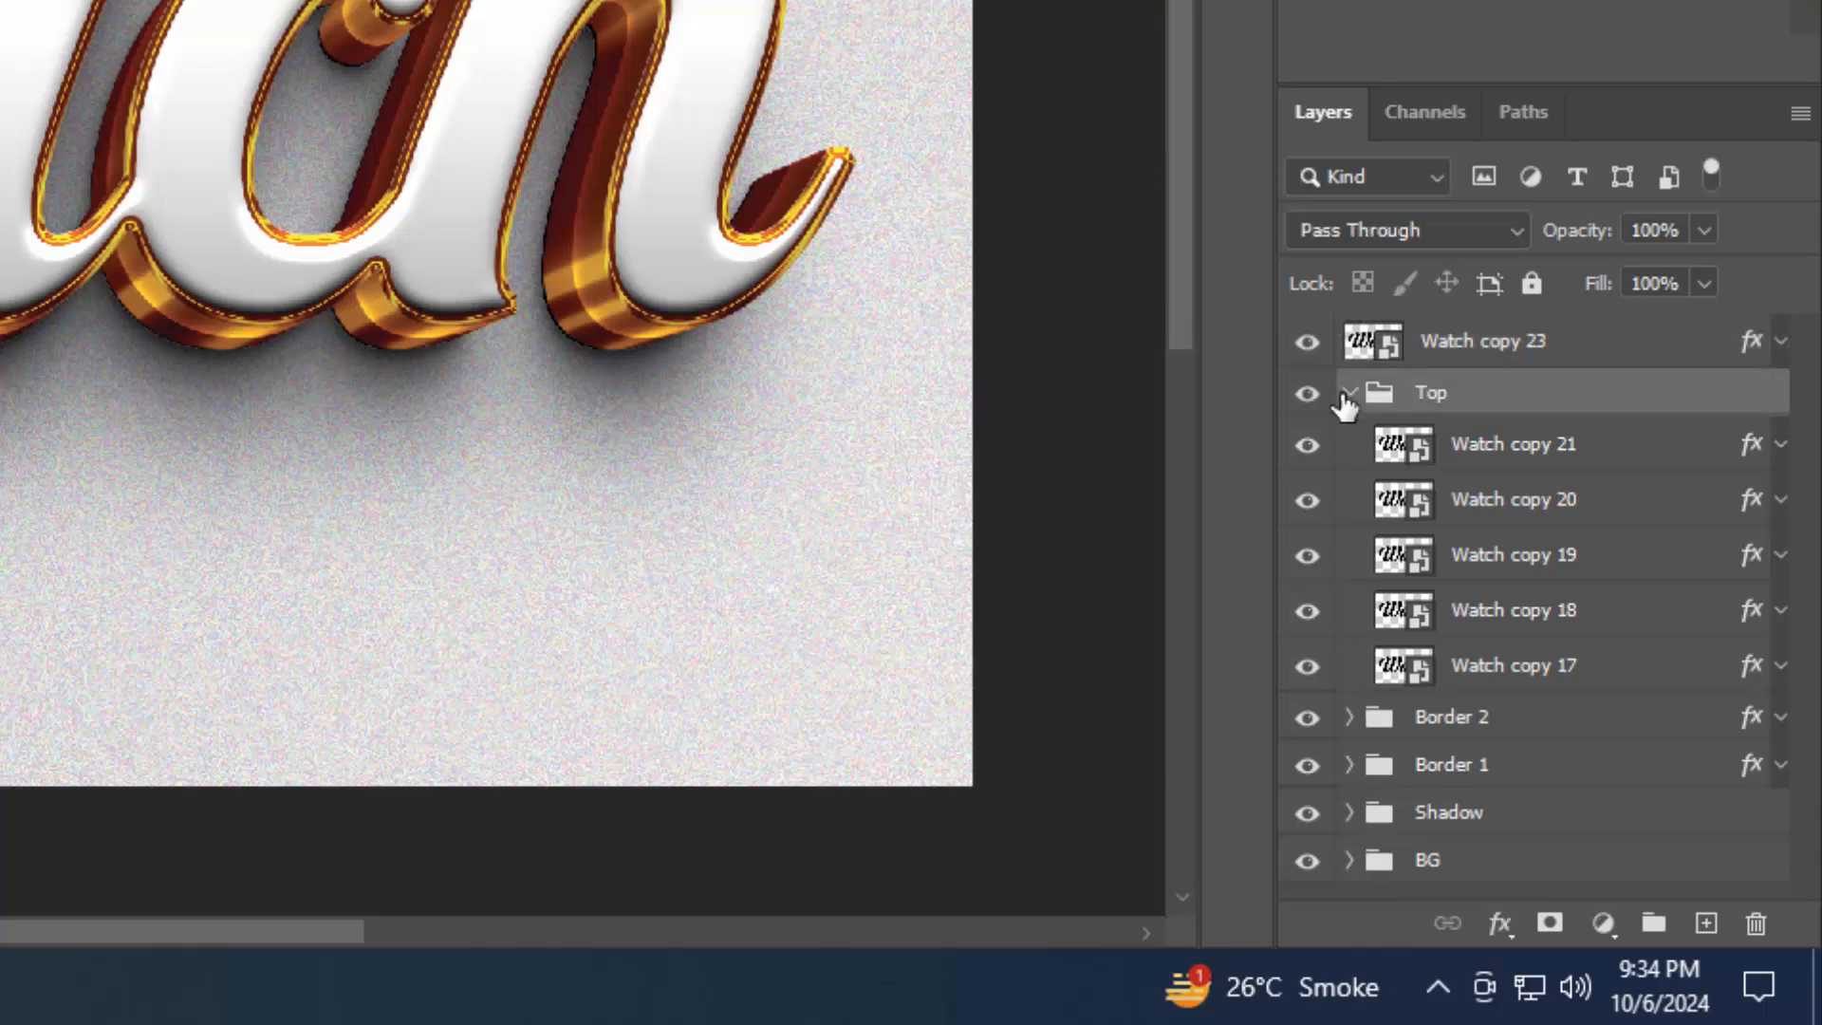
left_click(1347, 393)
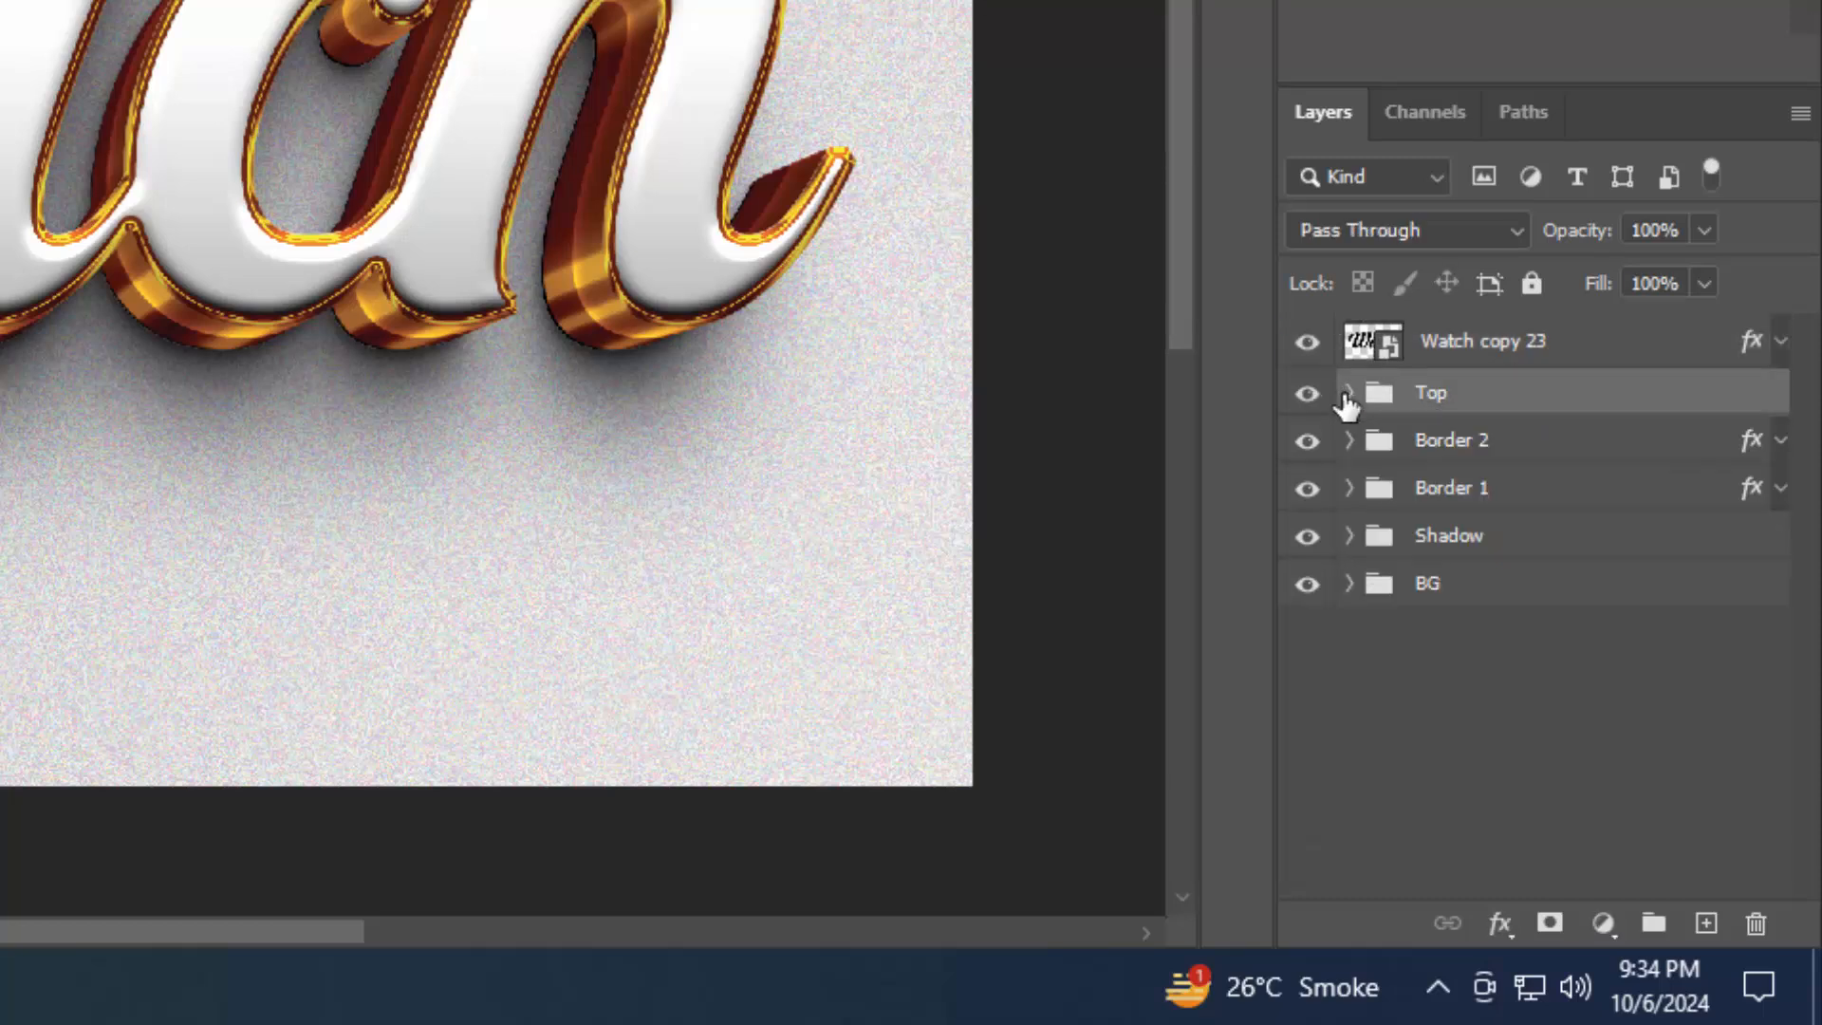
Rename the duplicated layer above the Top group as "Change your text from here"
double_click(1509, 343)
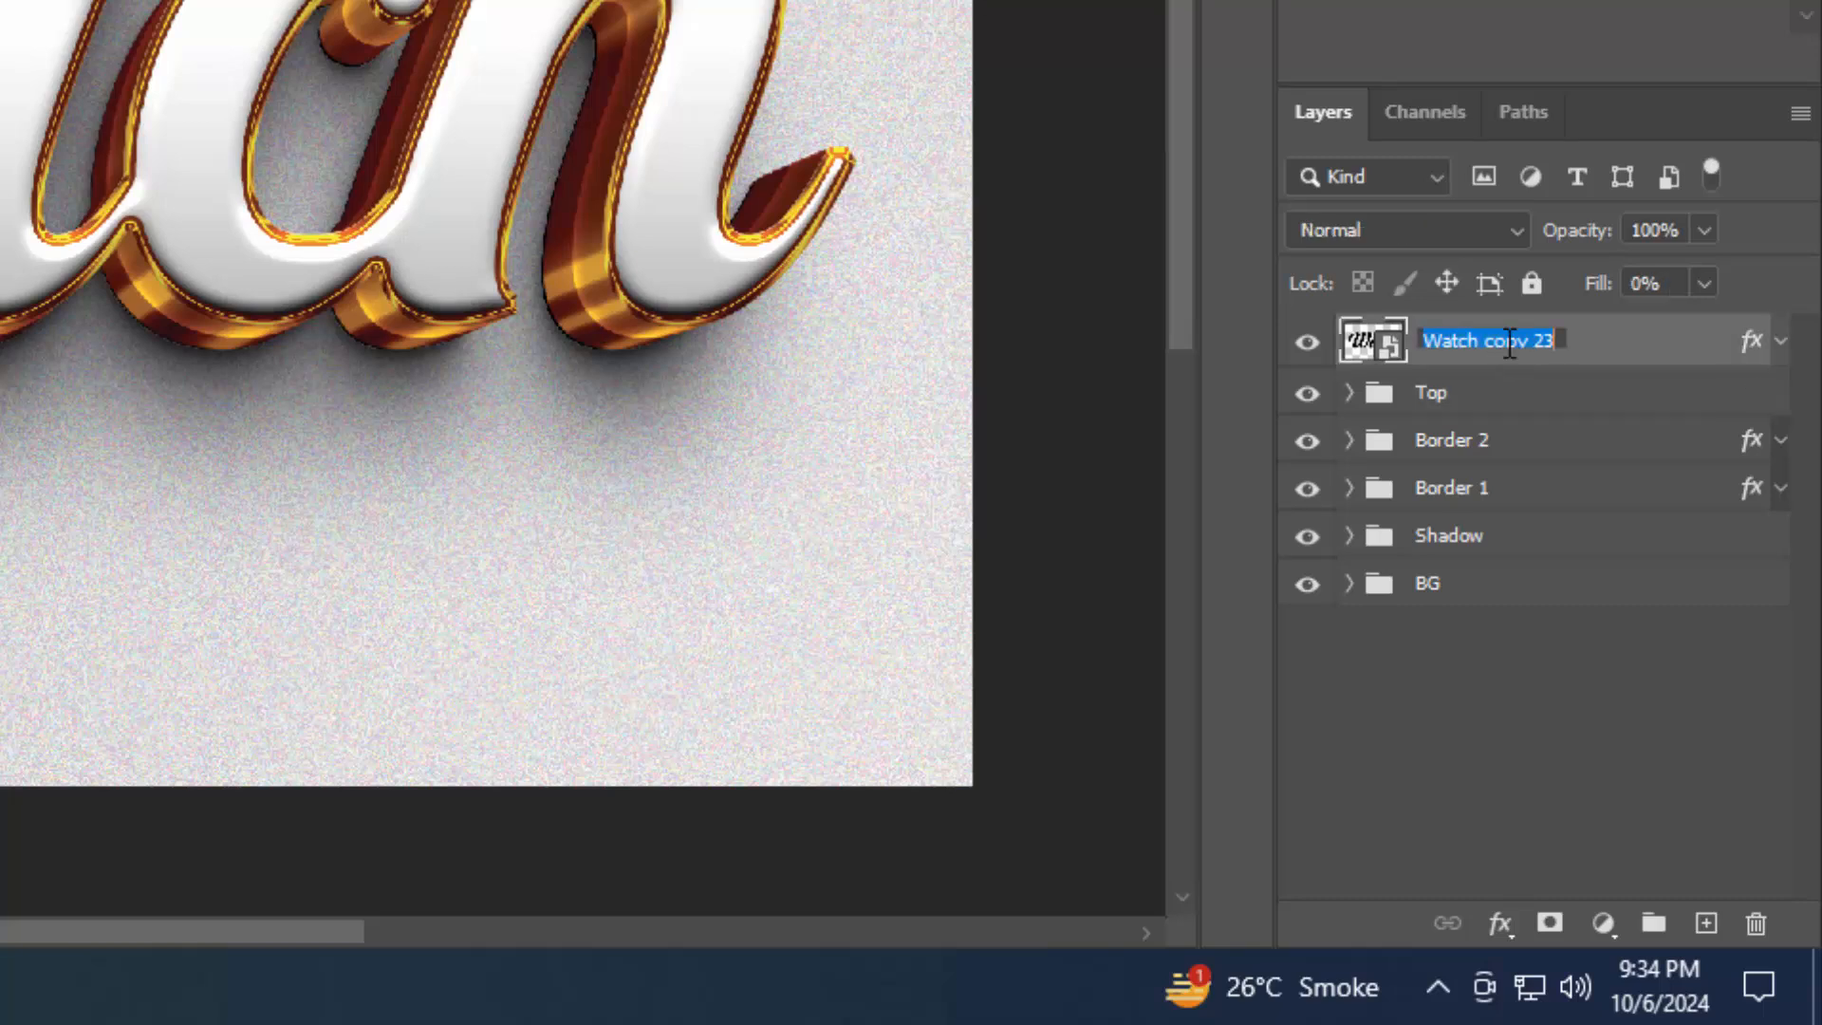
type("Change your text fr")
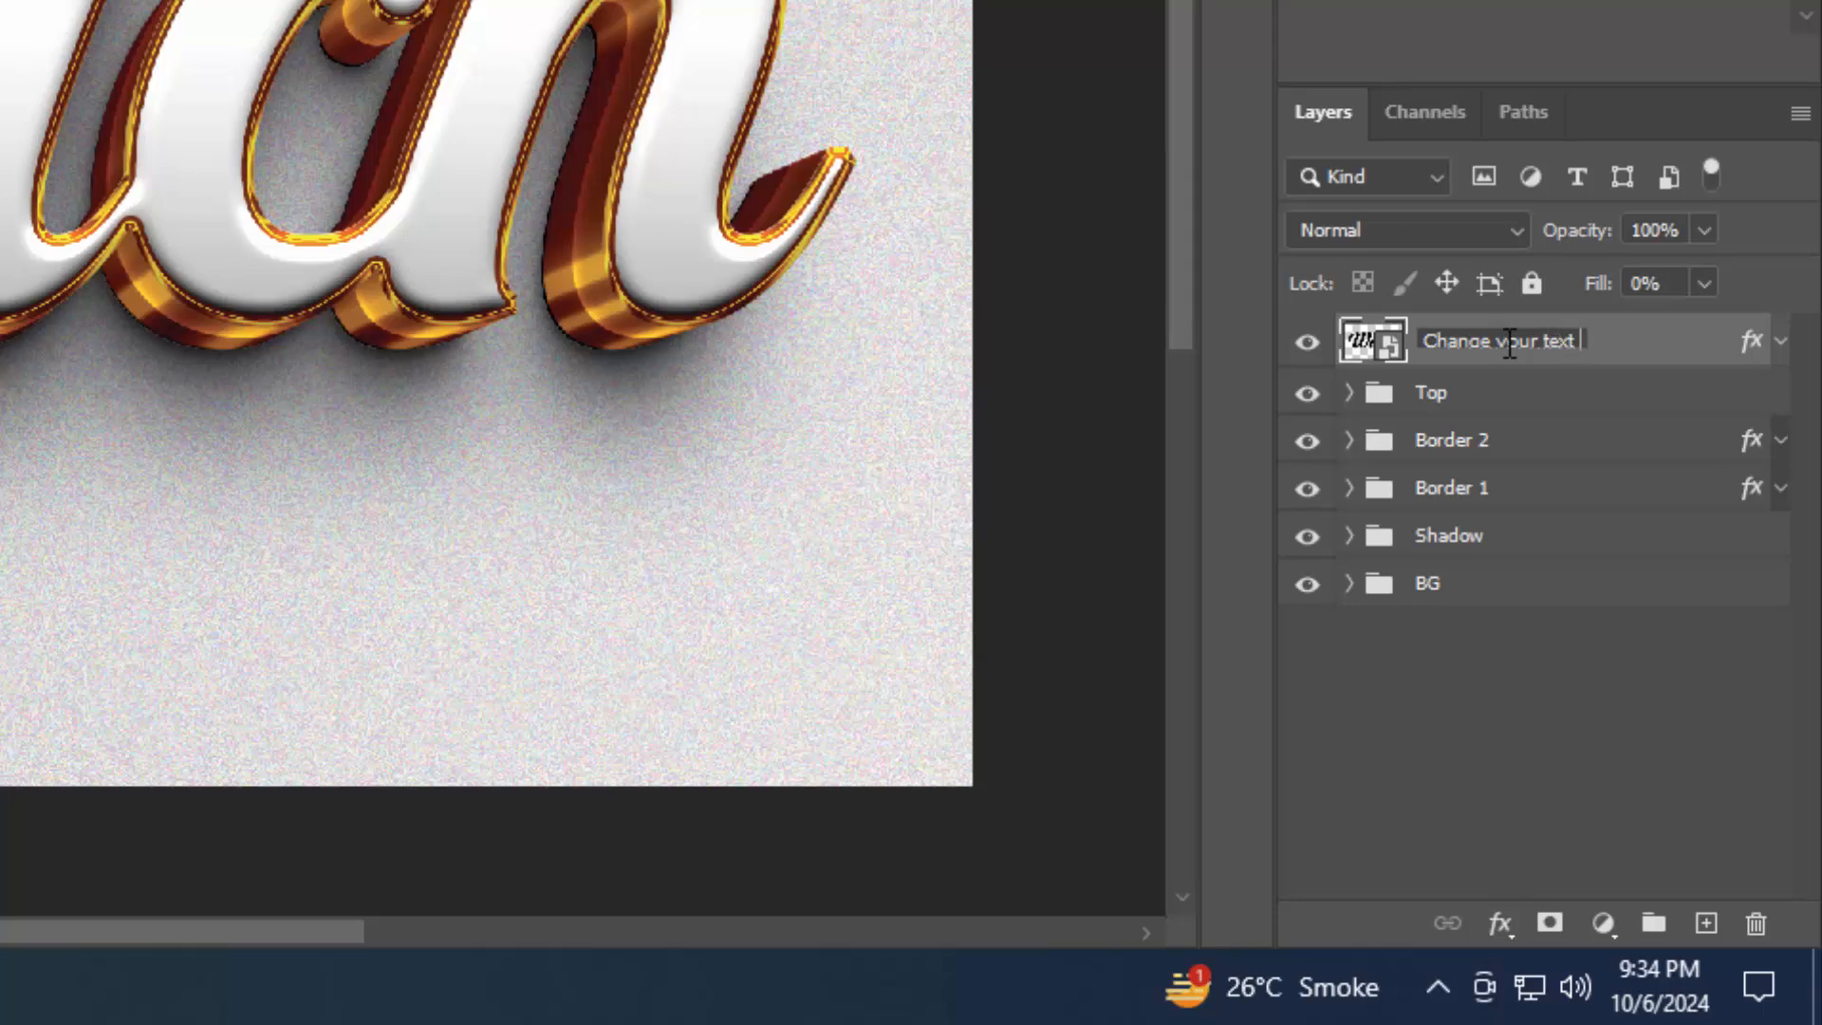
type("om here")
key("Return")
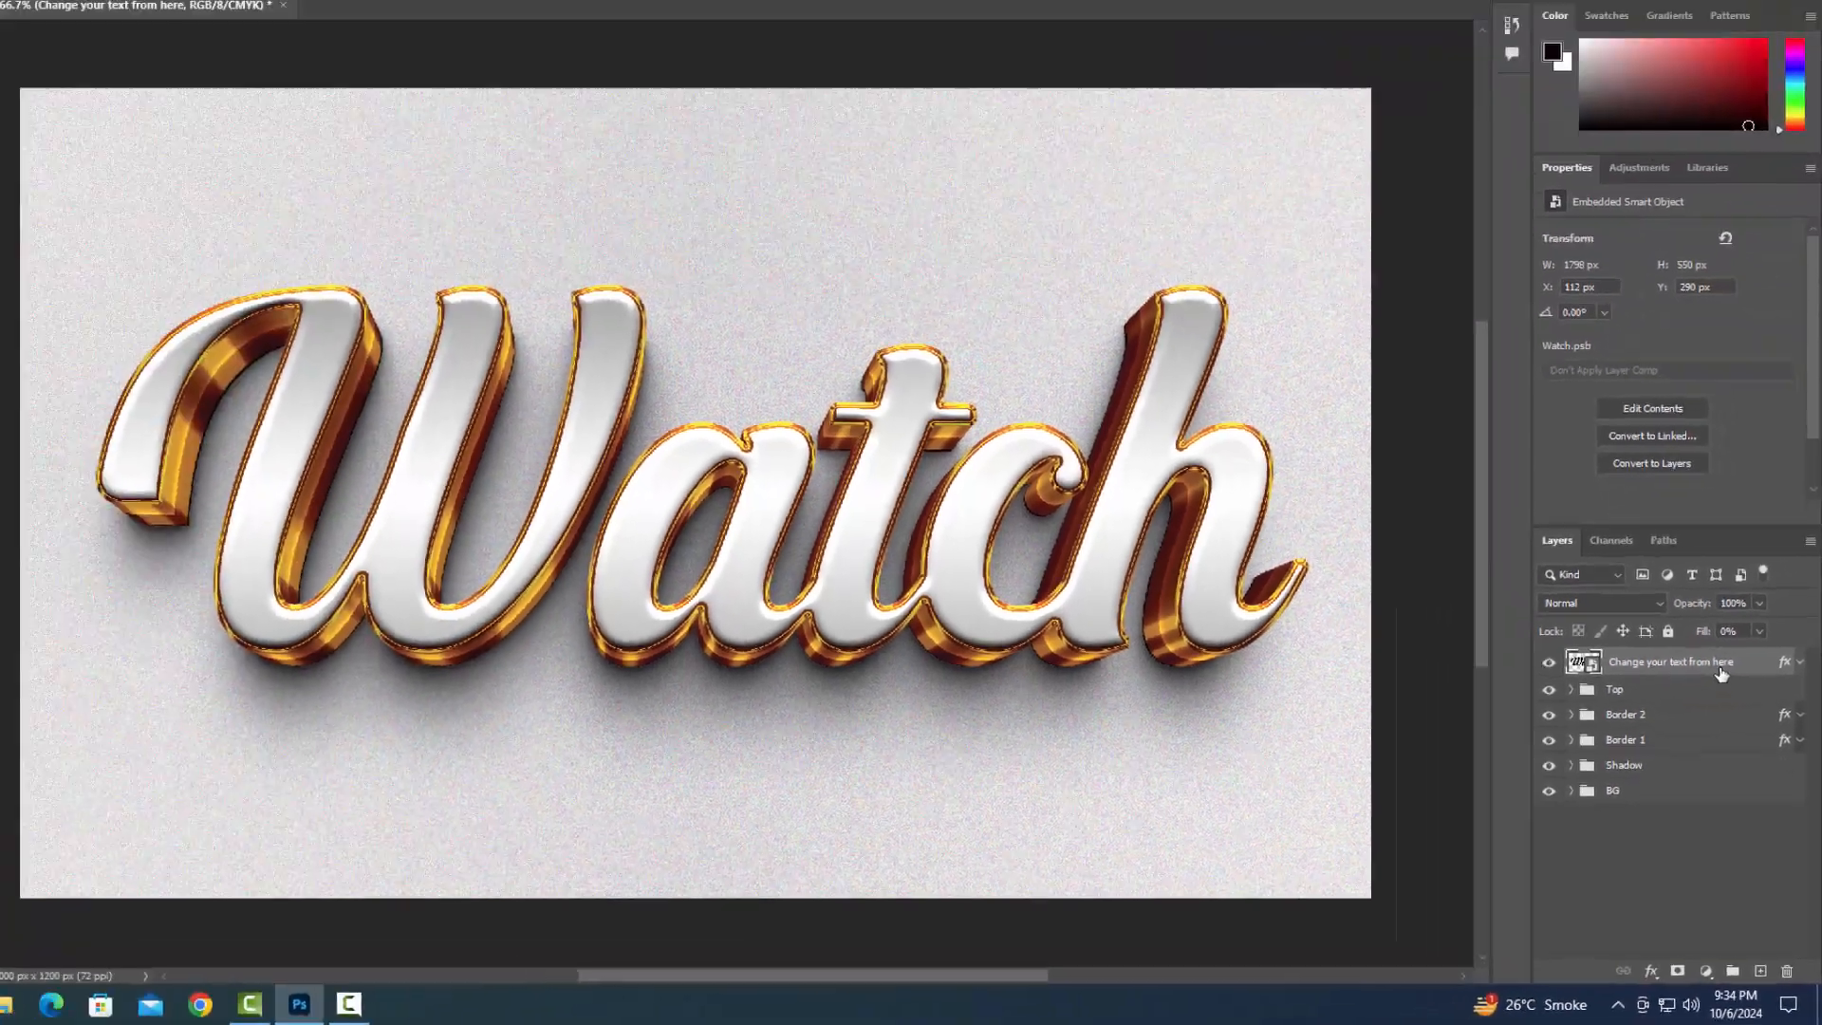
Clear the layer style from the "Change your text from here" layer and set its fill to 0%
right_click(1613, 343)
left_click(1661, 693)
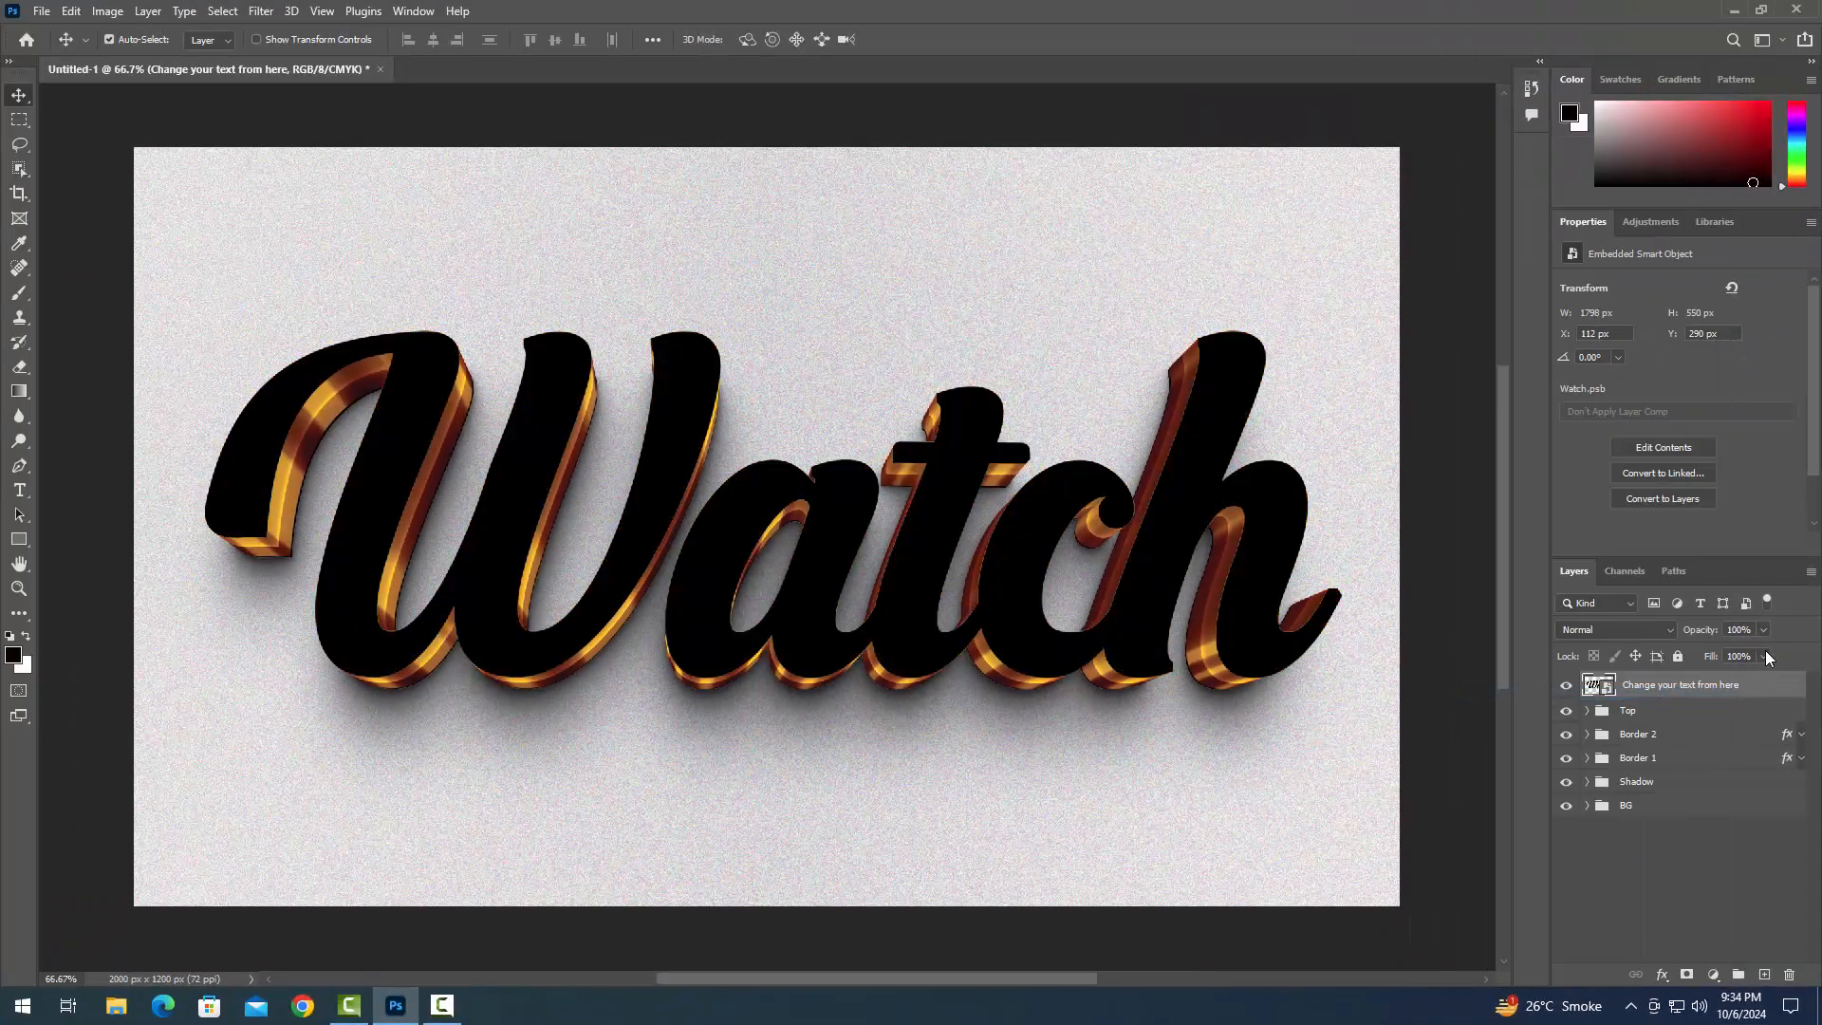
left_click(1765, 654)
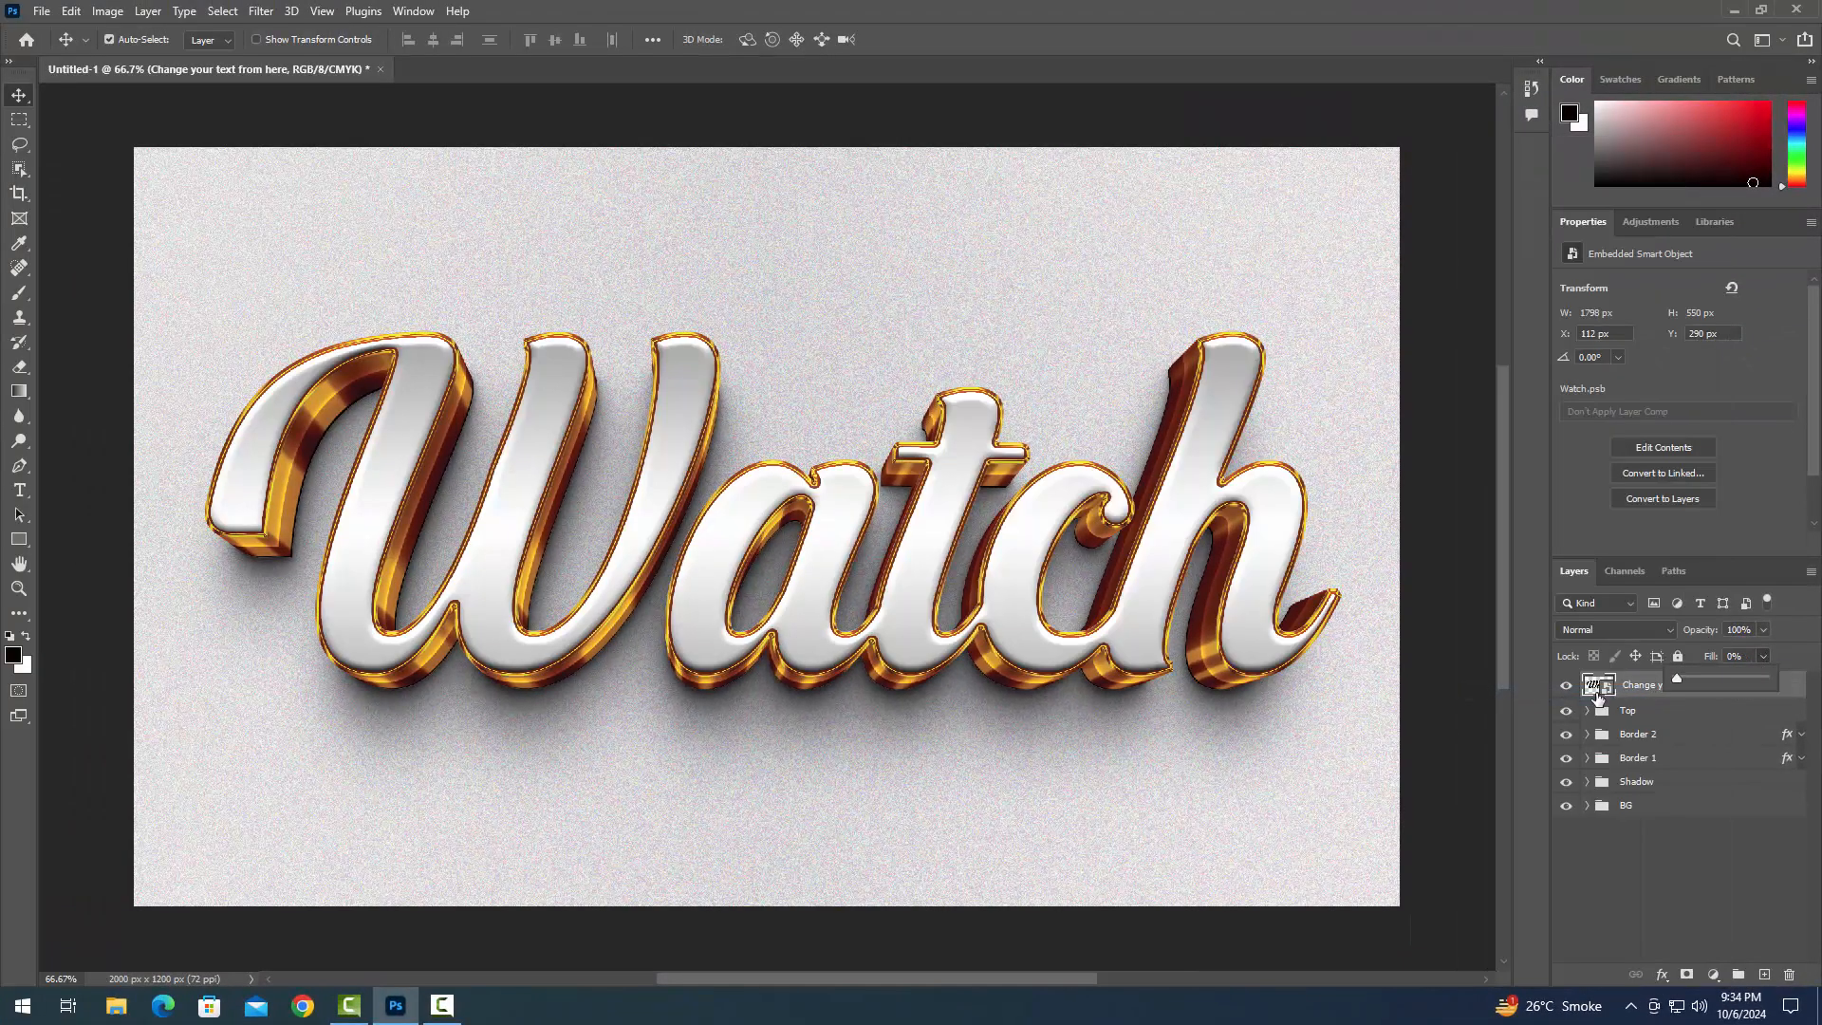
Open the "Change your text from here" smart object, enter and commit editing of its Watch text, and close Watch.psb with changes saved
double_click(1598, 689)
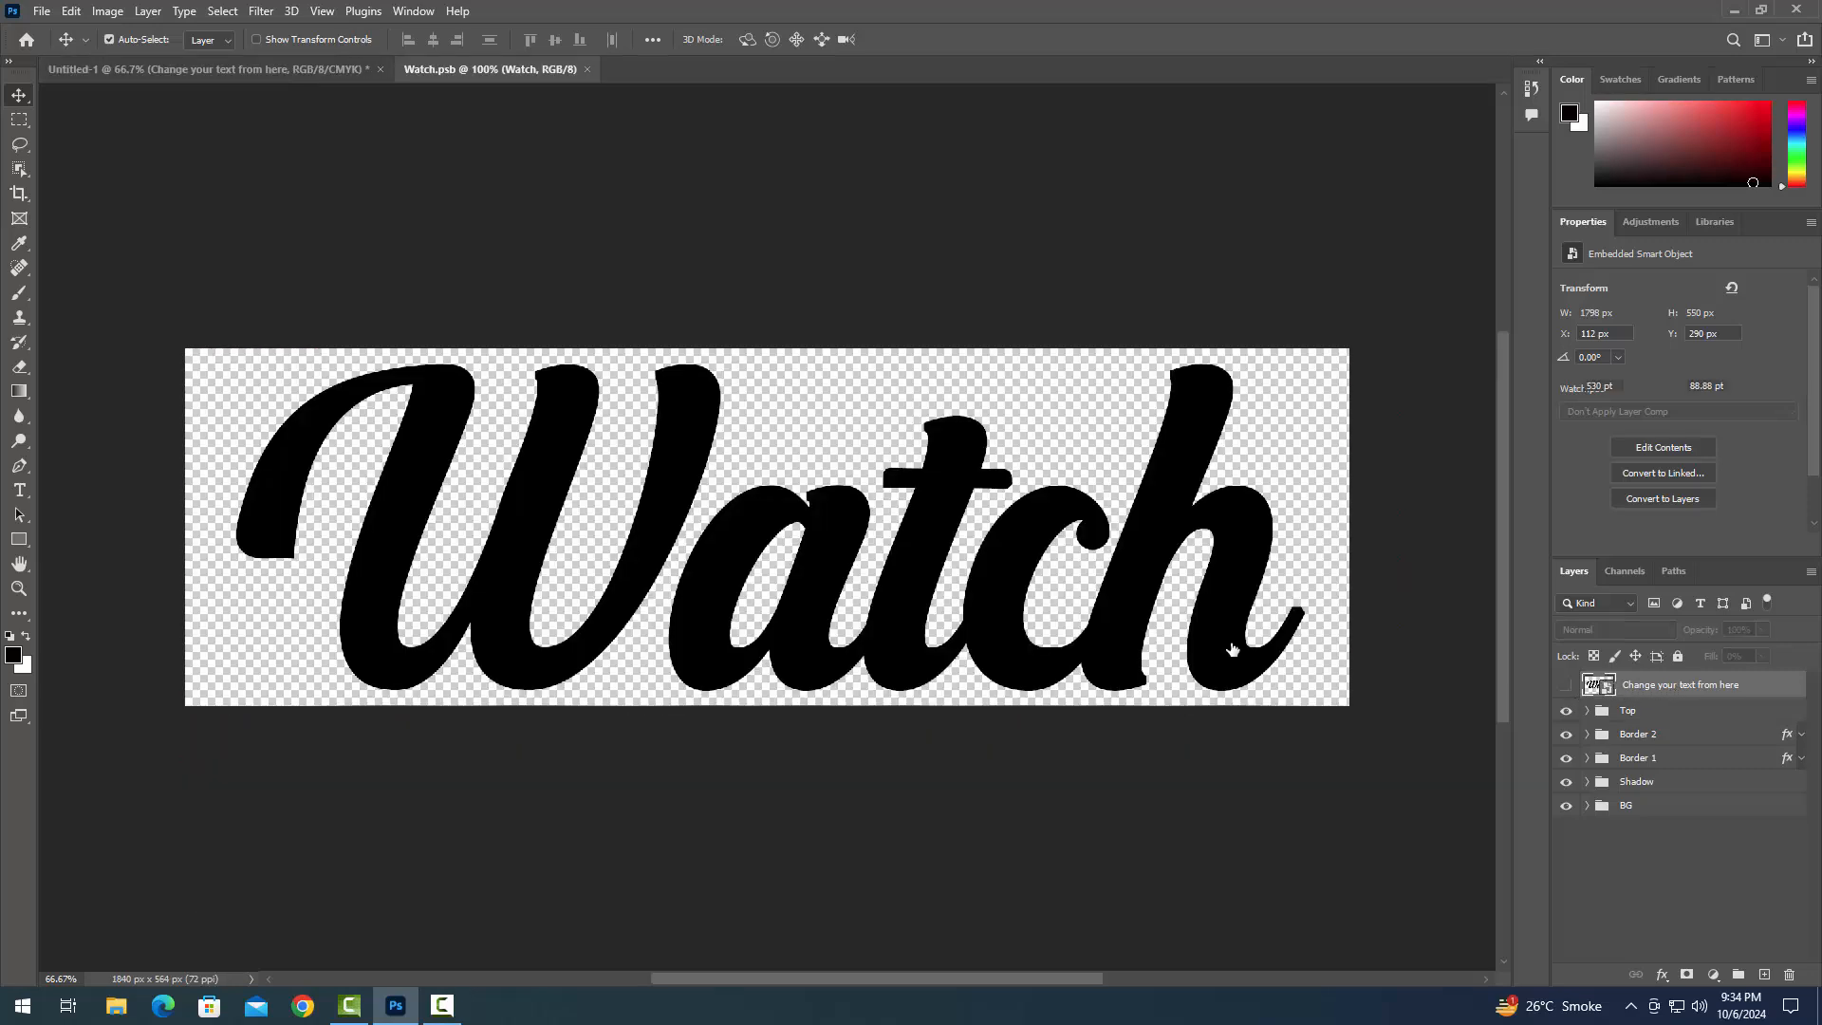
double_click(865, 573)
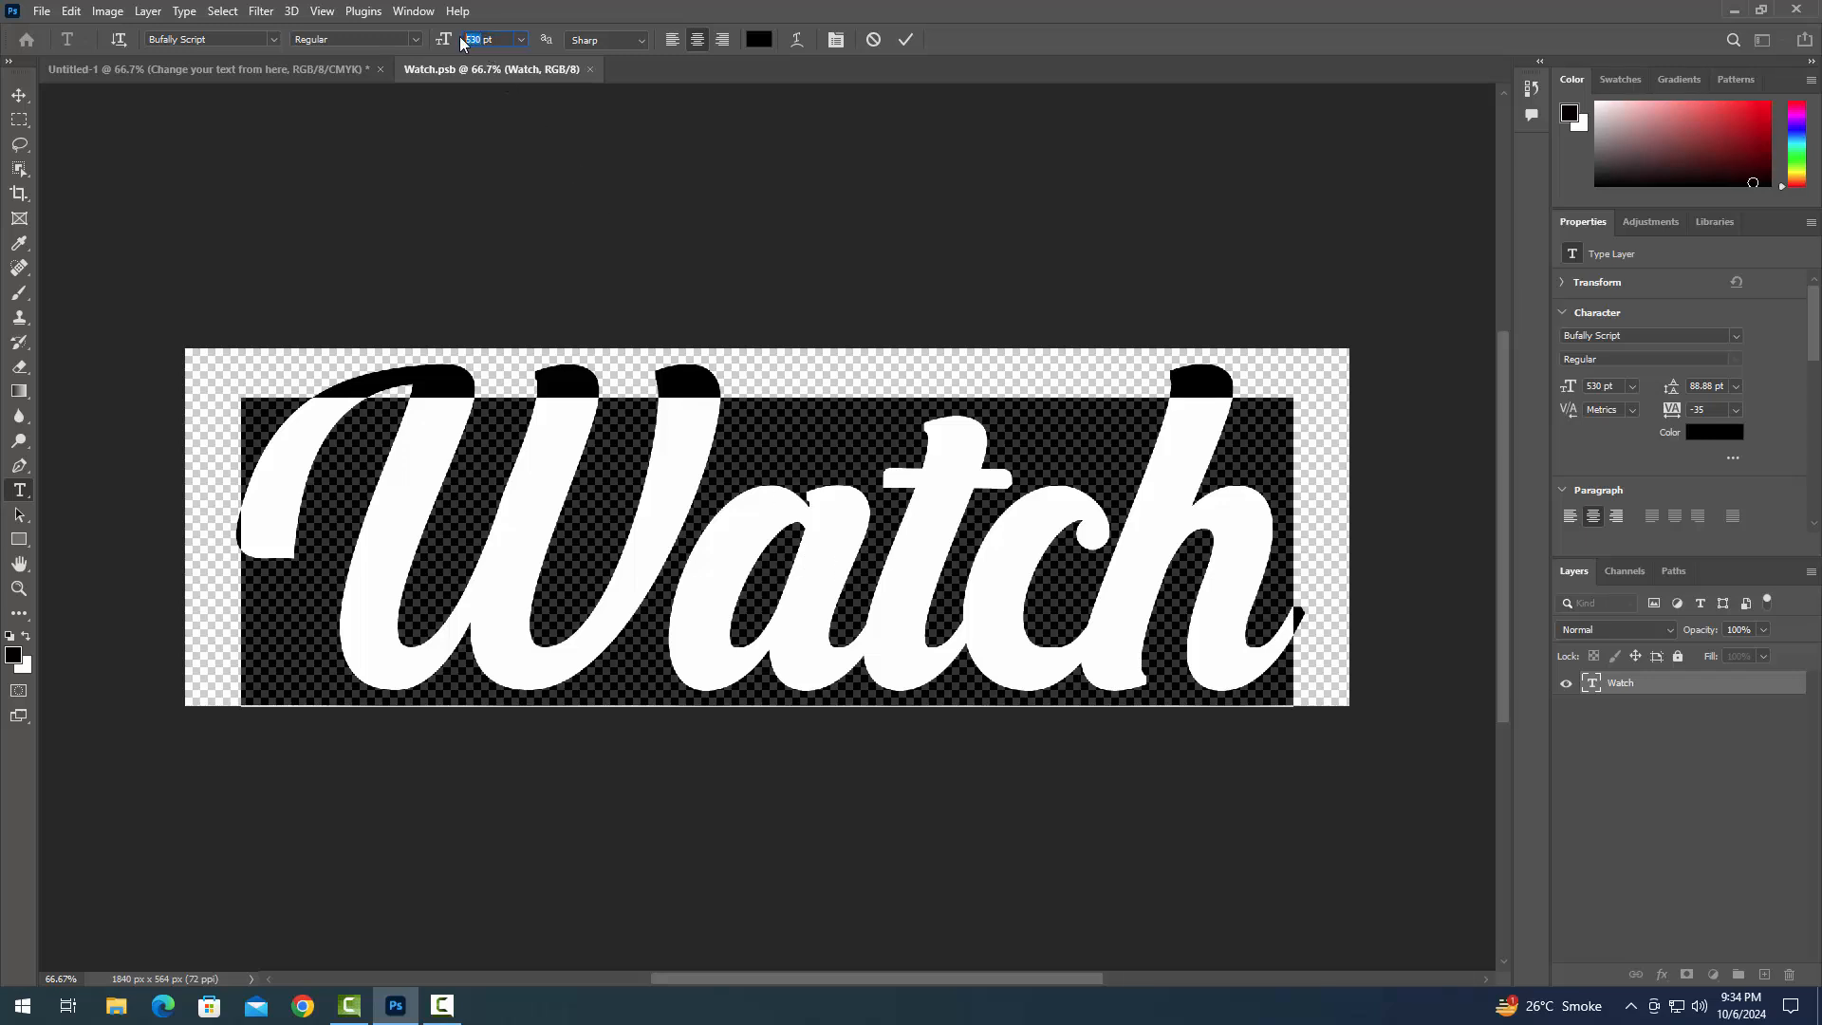
left_click(906, 40)
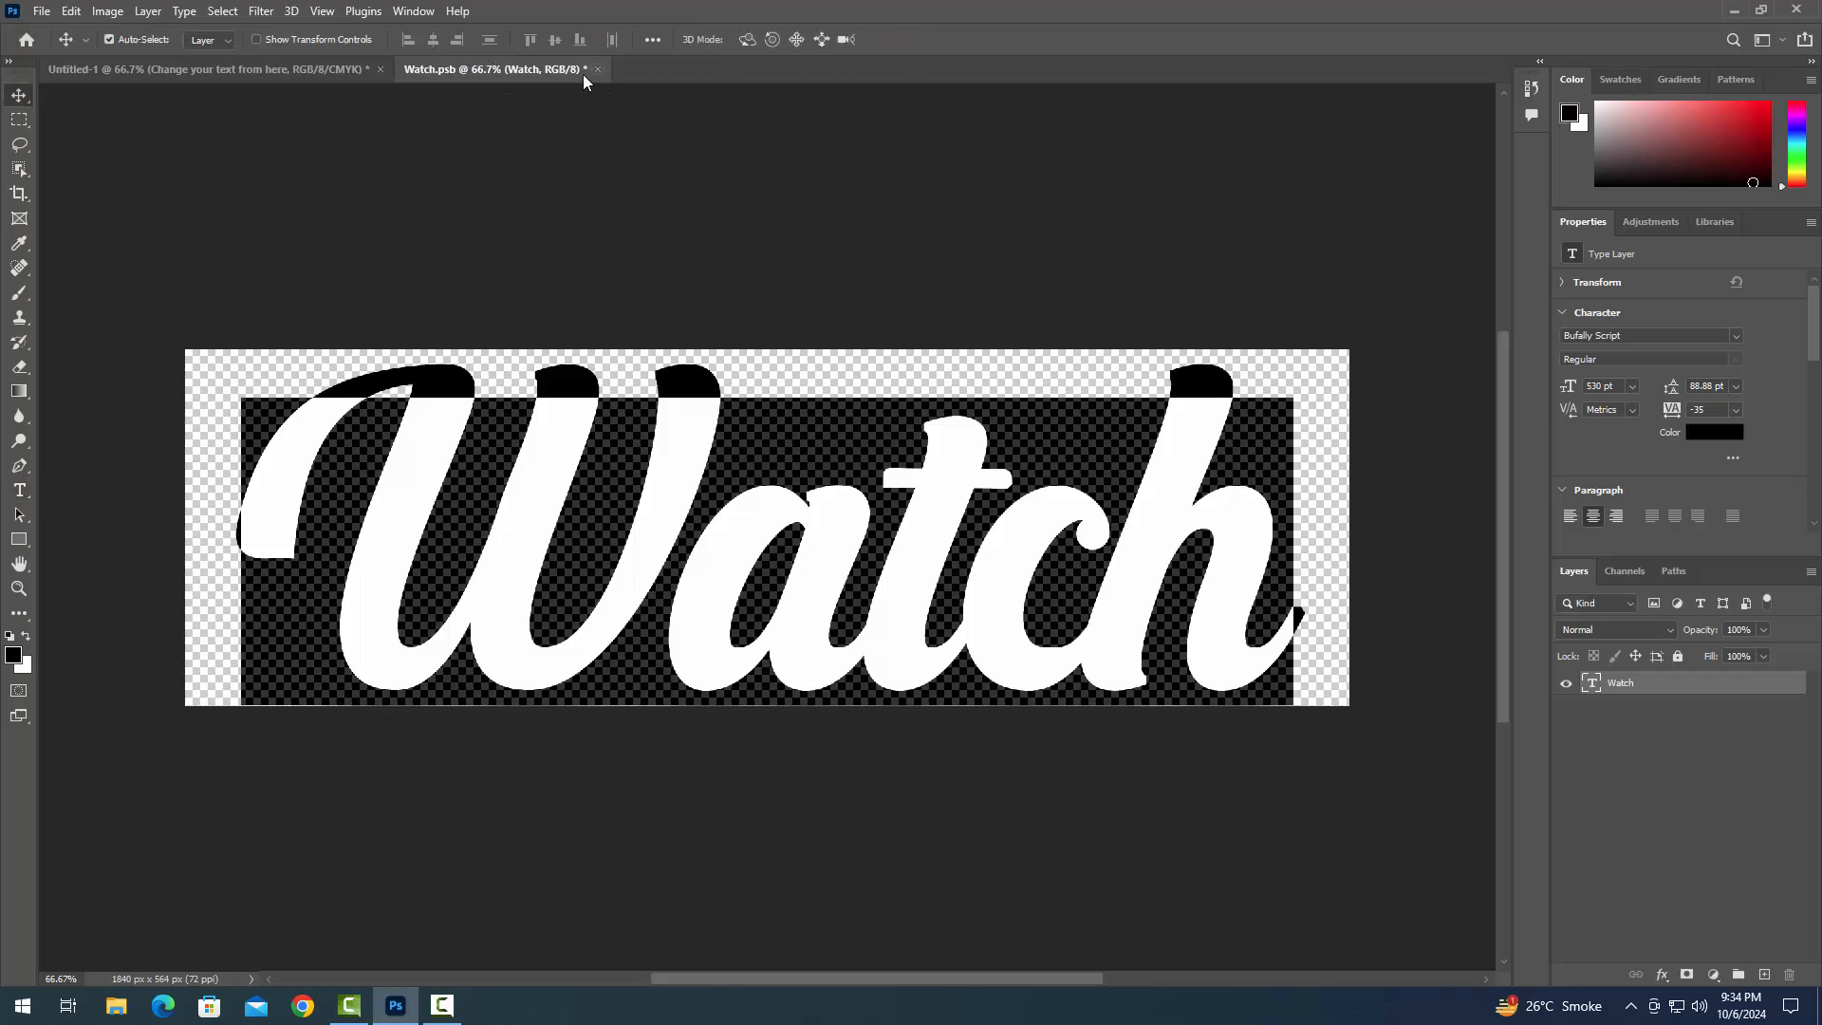
left_click(598, 71)
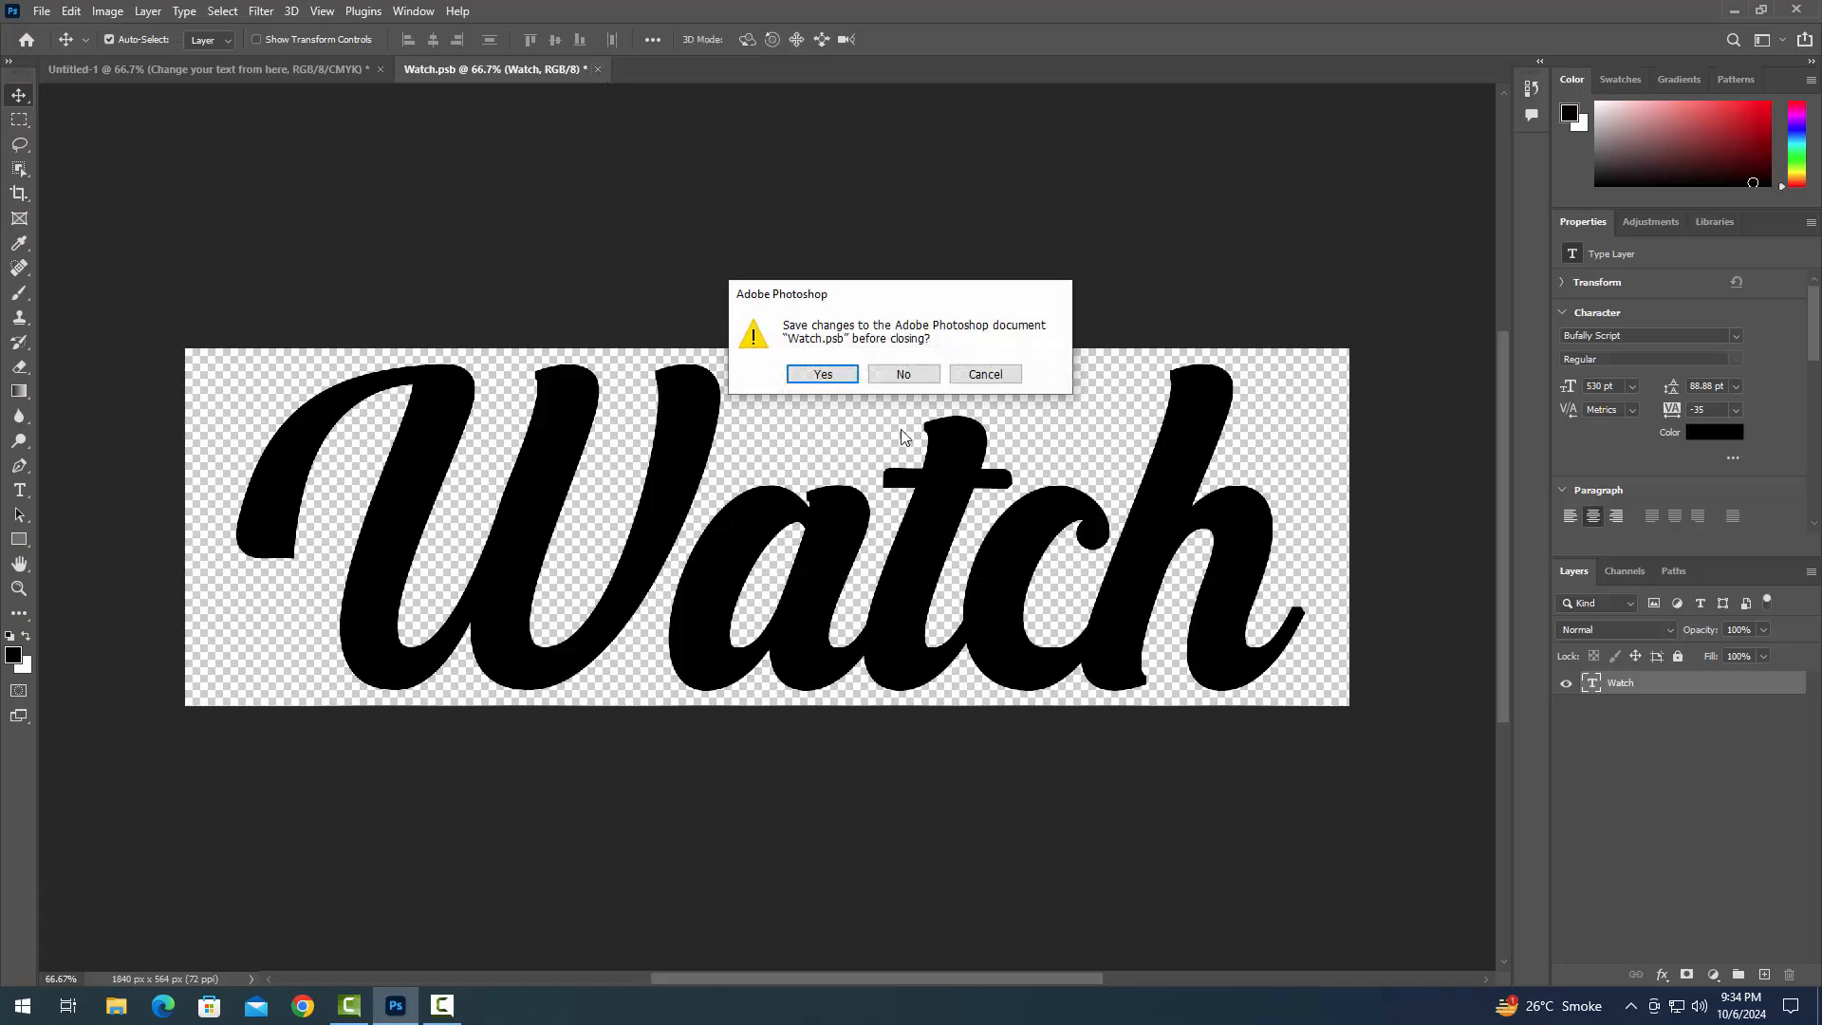
left_click(823, 375)
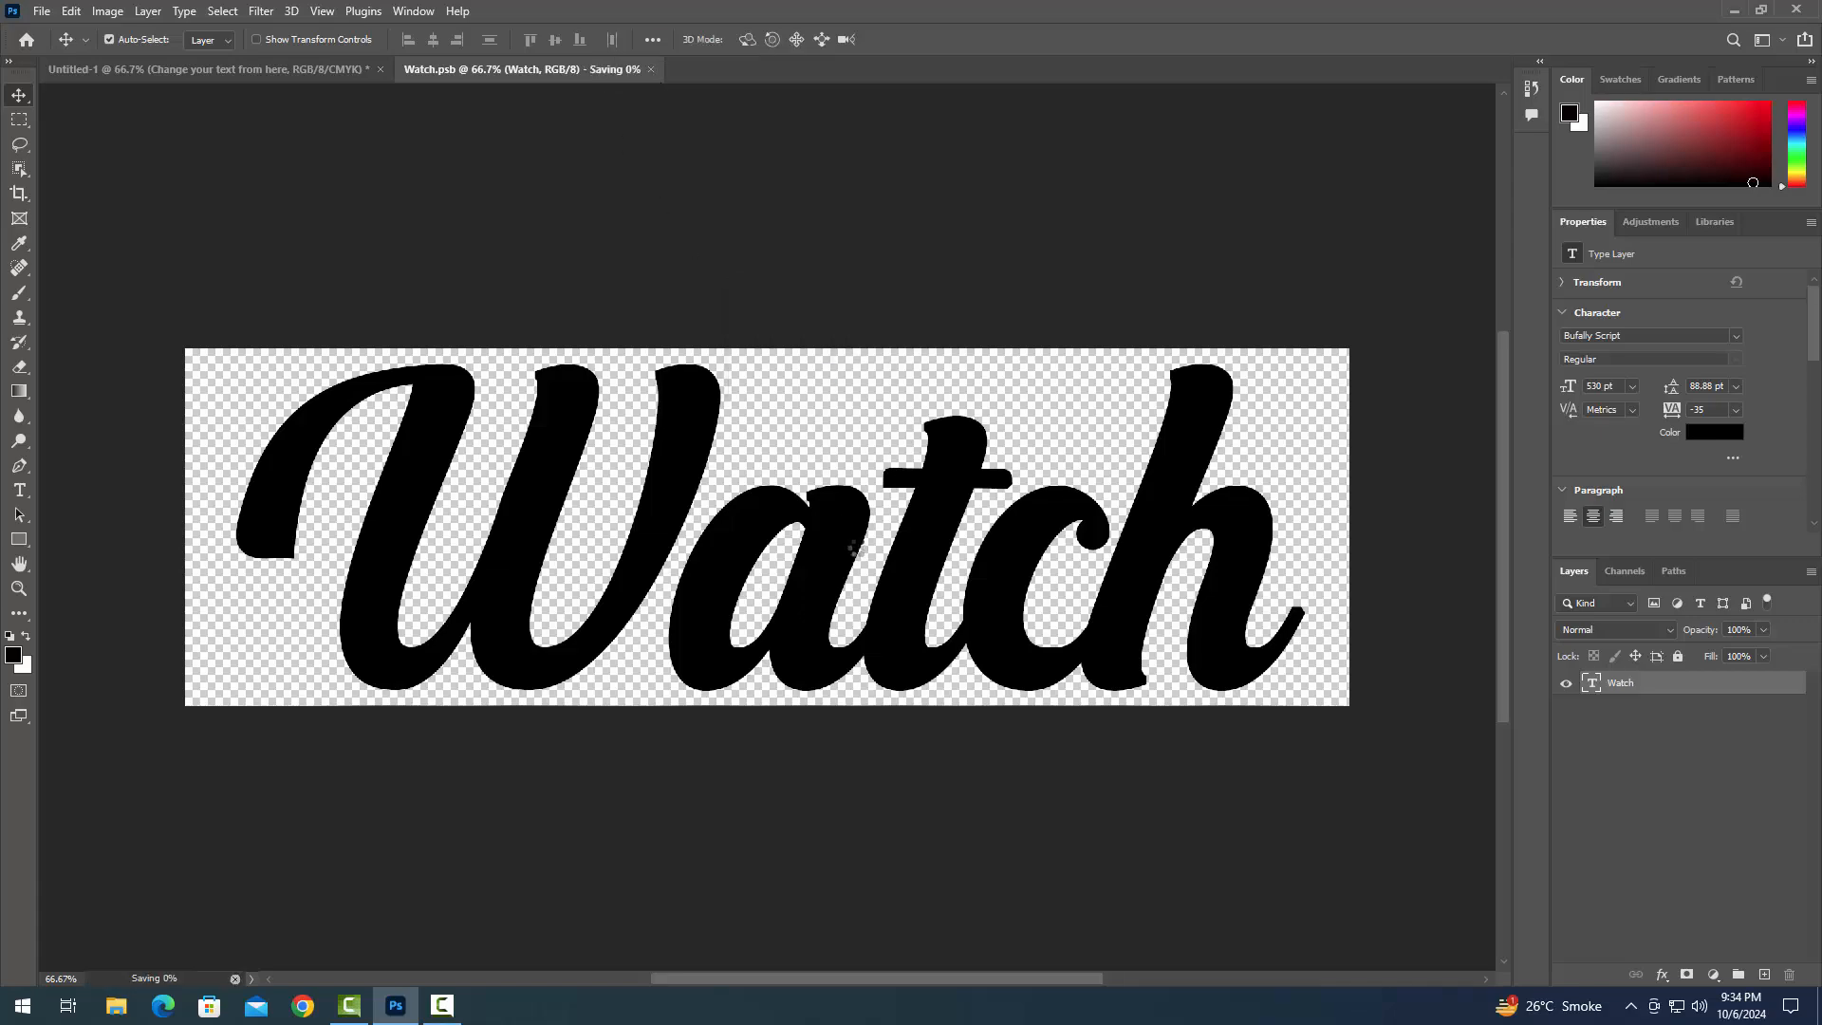